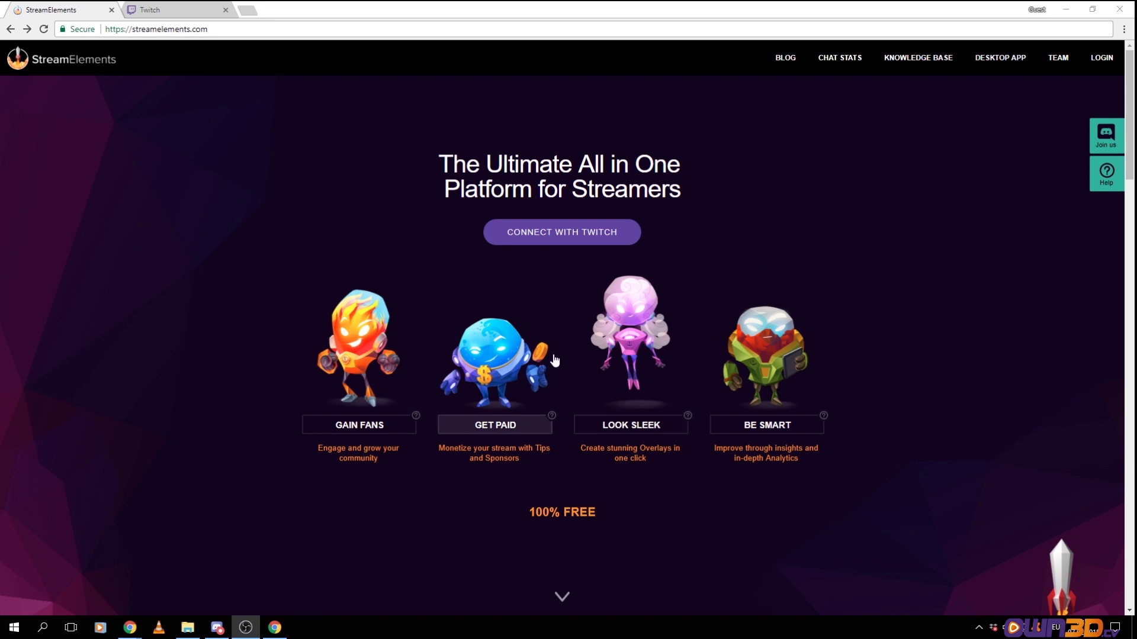
# Connect StreamElements with Twitch and authorize it on the Twitch permission page
pyautogui.click(551, 238)
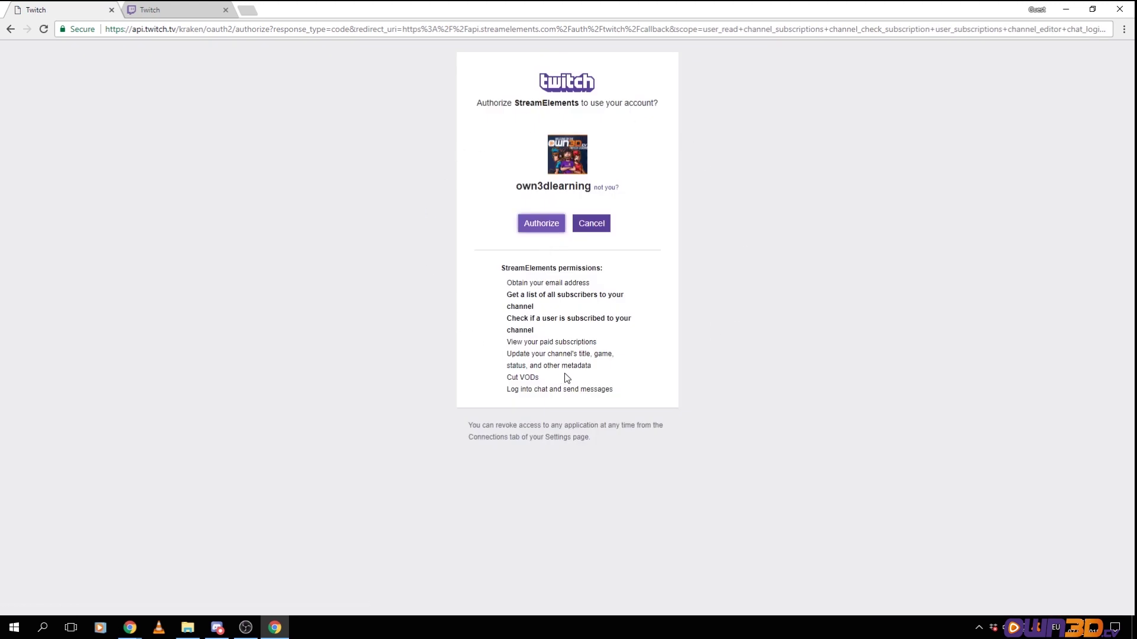
pyautogui.click(536, 229)
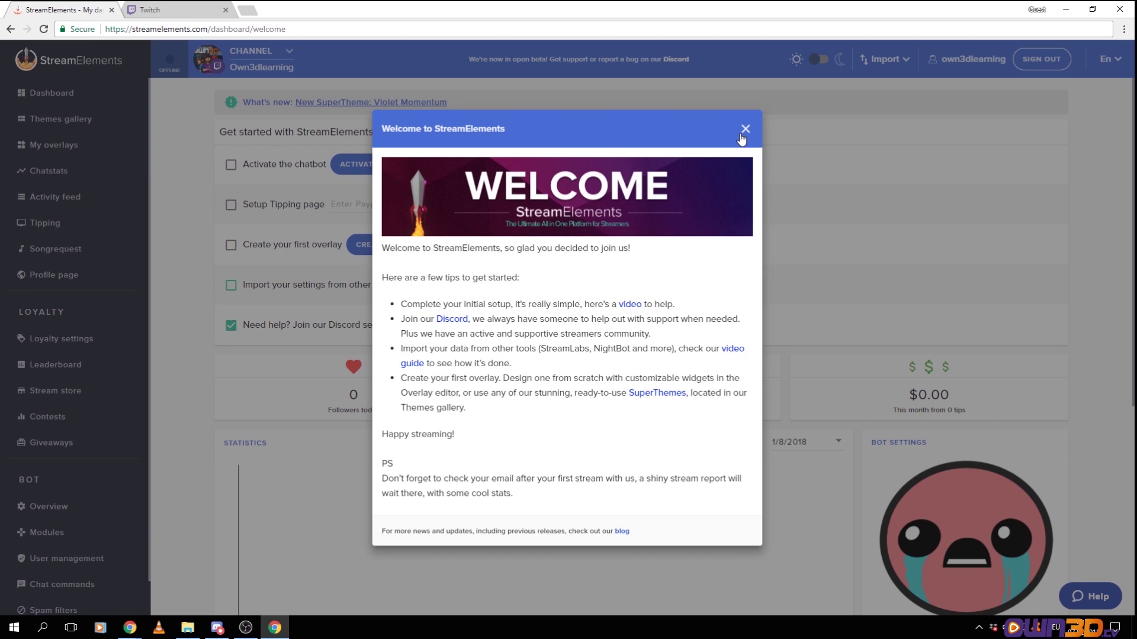
# Close the Violet Momentum announcement and scroll through the dashboard's getting-started checklist
pyautogui.click(744, 130)
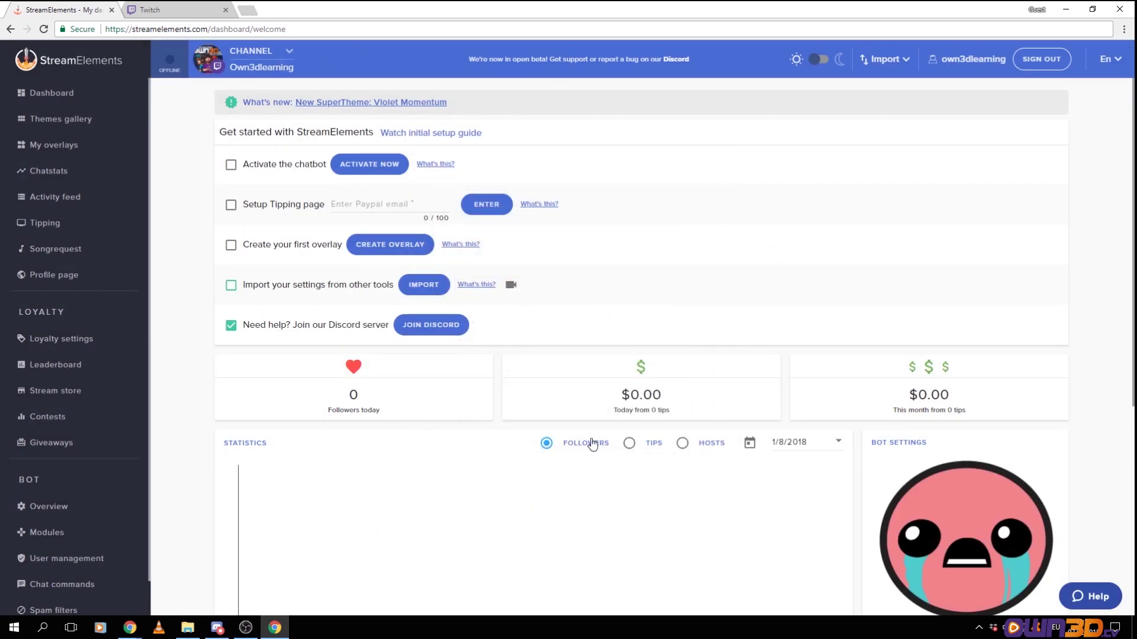
pyautogui.scroll(-1, 603, 279)
pyautogui.scroll(-1, 603, 278)
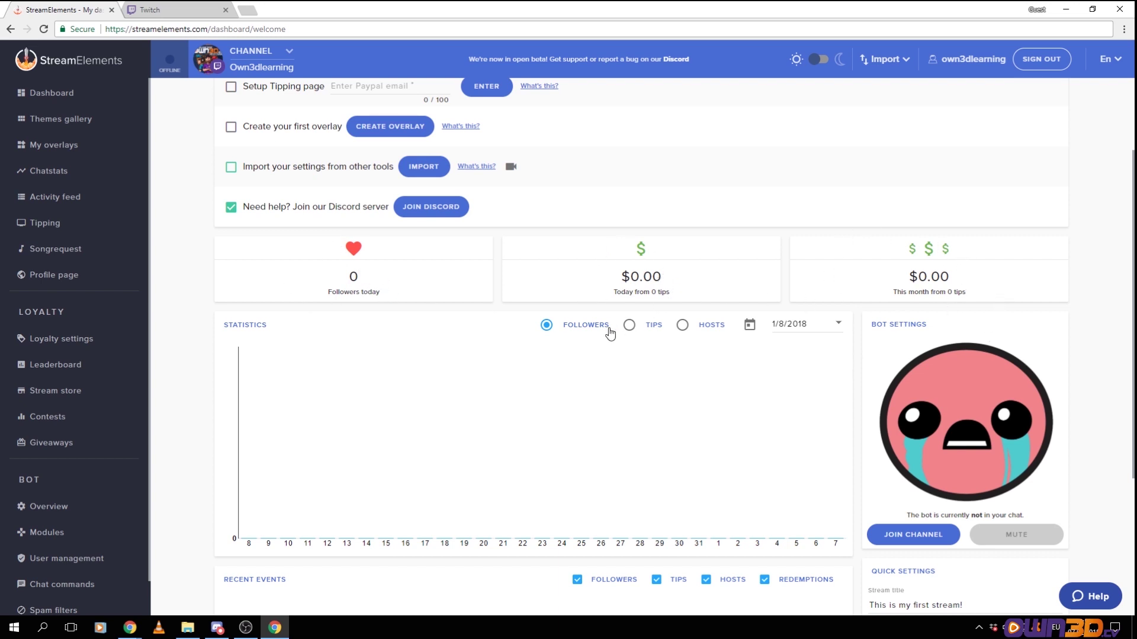
pyautogui.scroll(2, 610, 334)
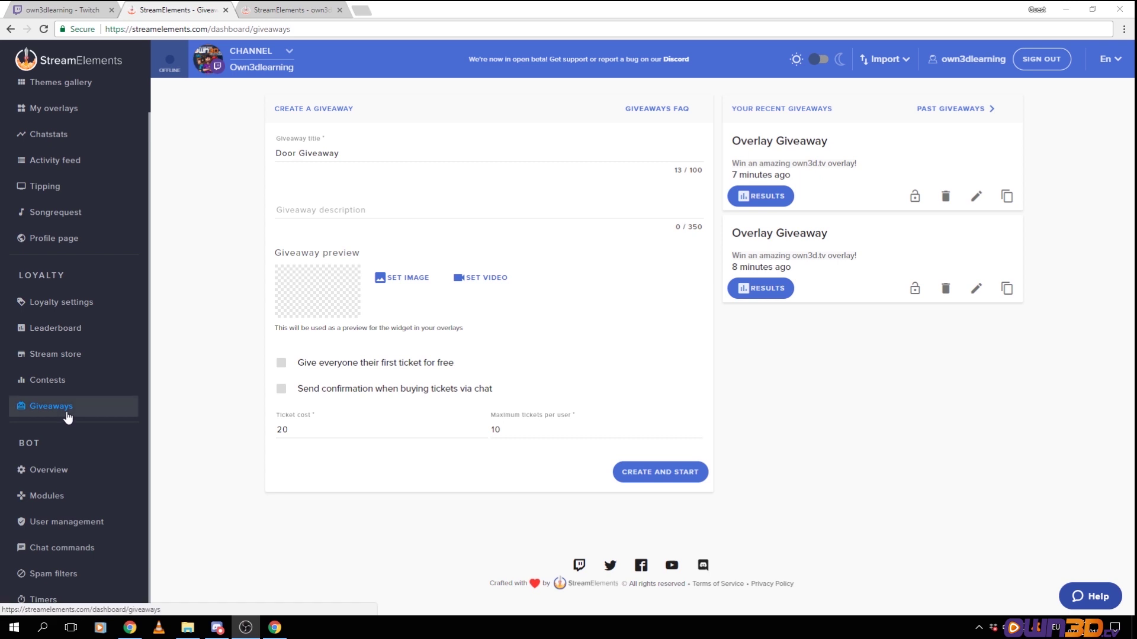
# On the Twitch channel tab, show the viewer list instead of the chat
pyautogui.click(71, 10)
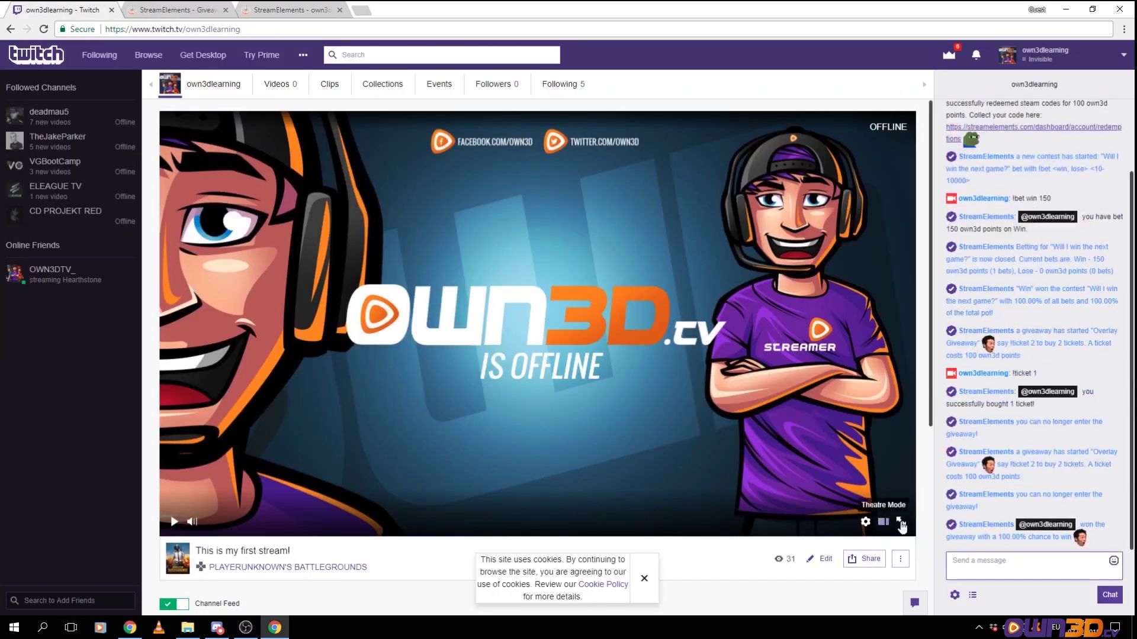
pyautogui.click(972, 594)
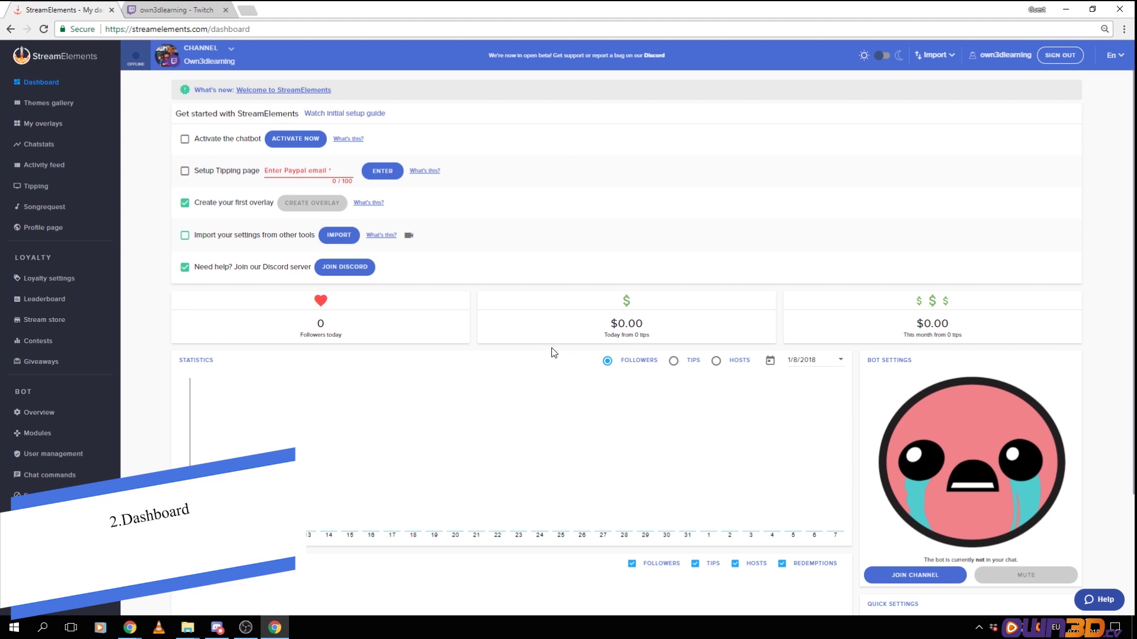
# Enter the PayPal e-mail address in the Setup Tipping page field and submit it
pyautogui.scroll(-1, 552, 354)
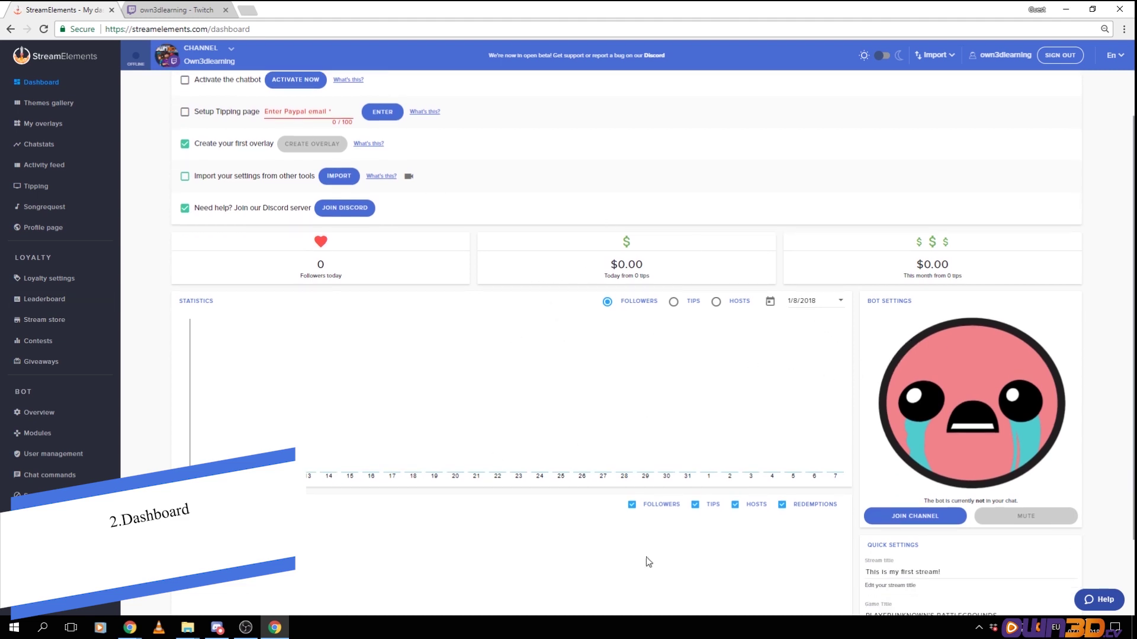
pyautogui.scroll(1, 477, 303)
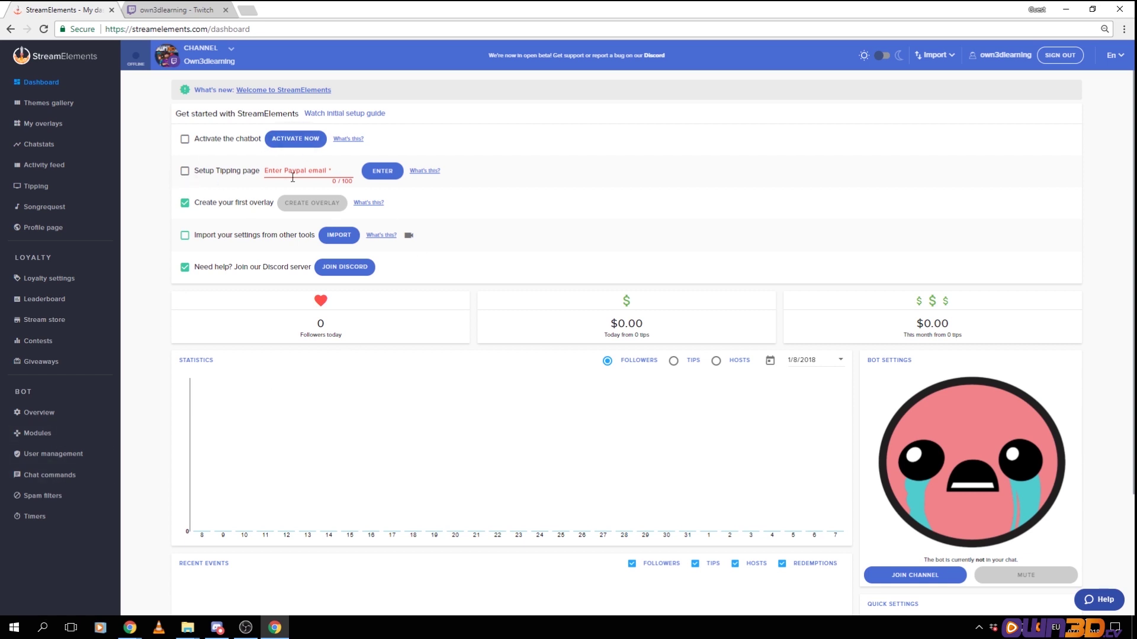
pyautogui.click(275, 172)
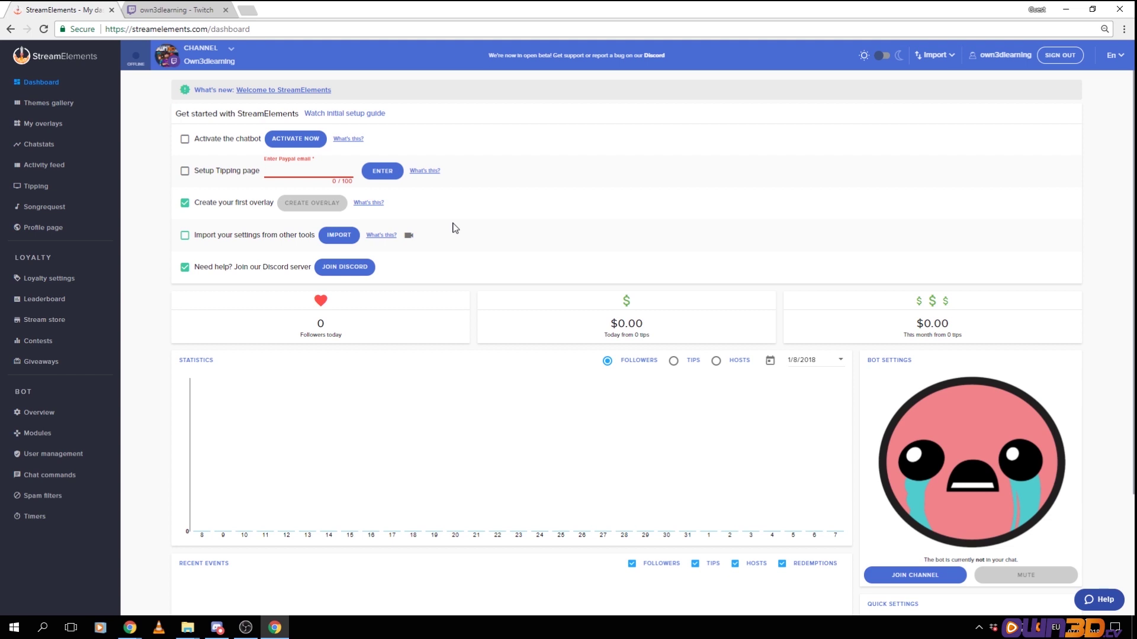
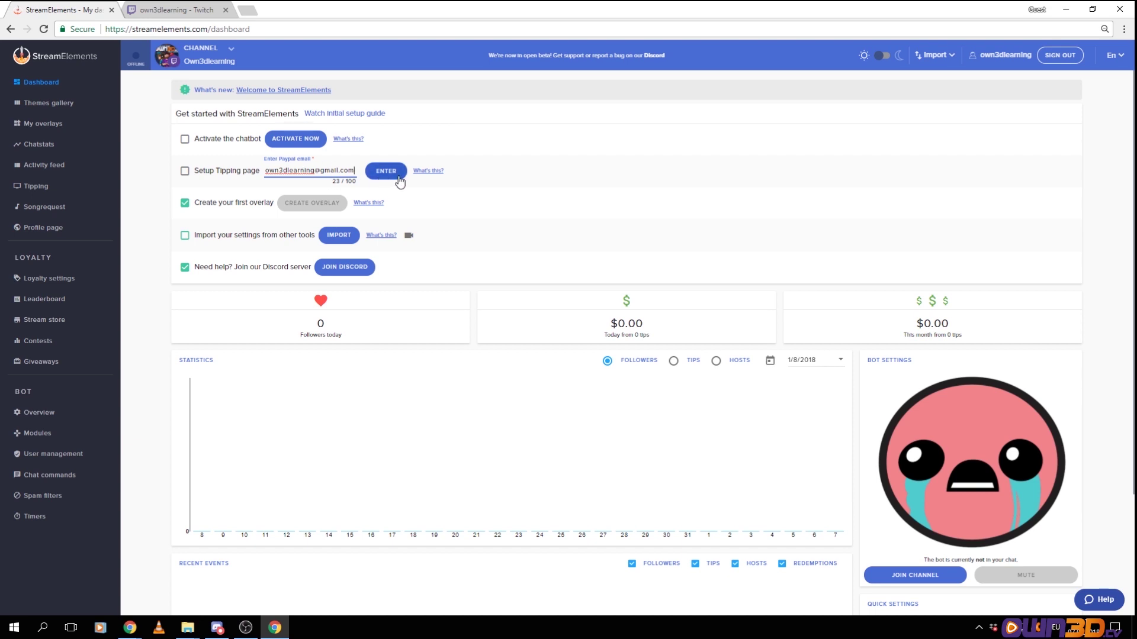
pyautogui.click(382, 174)
# Turn on emote flow, Twitch chat, total messages and messages per second in Chatstats
pyautogui.click(381, 174)
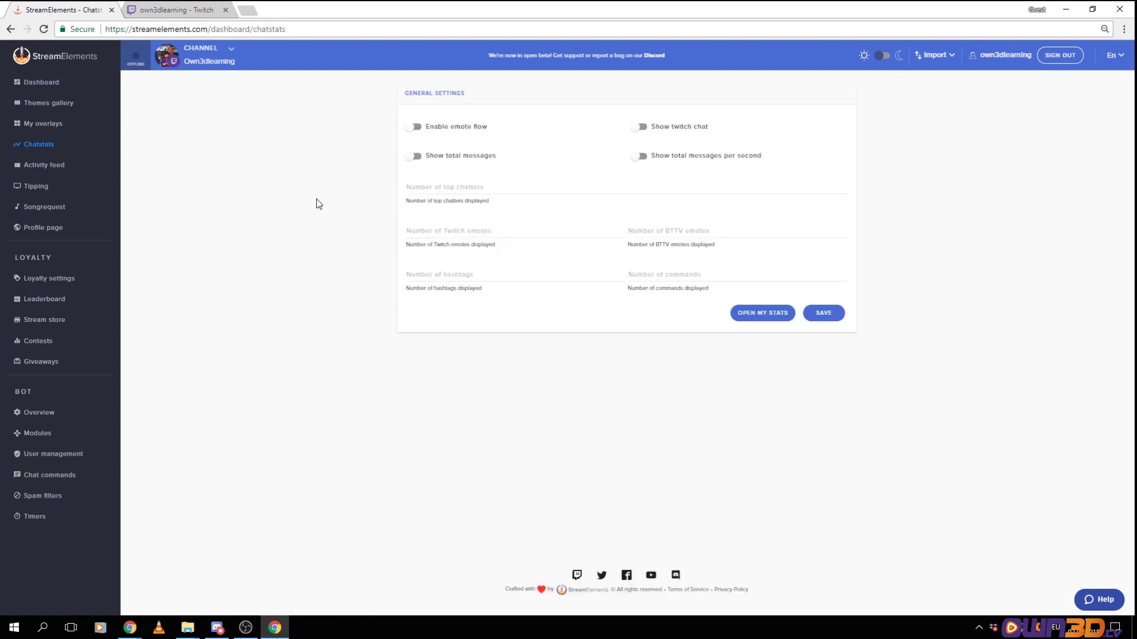
pyautogui.click(413, 126)
pyautogui.click(639, 127)
pyautogui.click(414, 156)
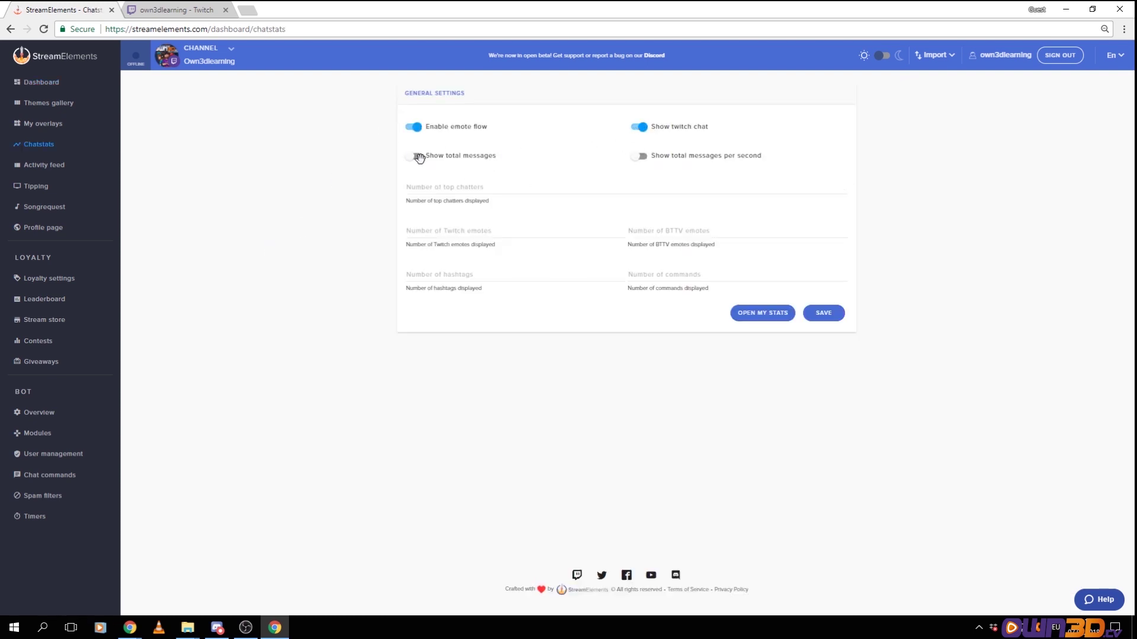
pyautogui.click(636, 156)
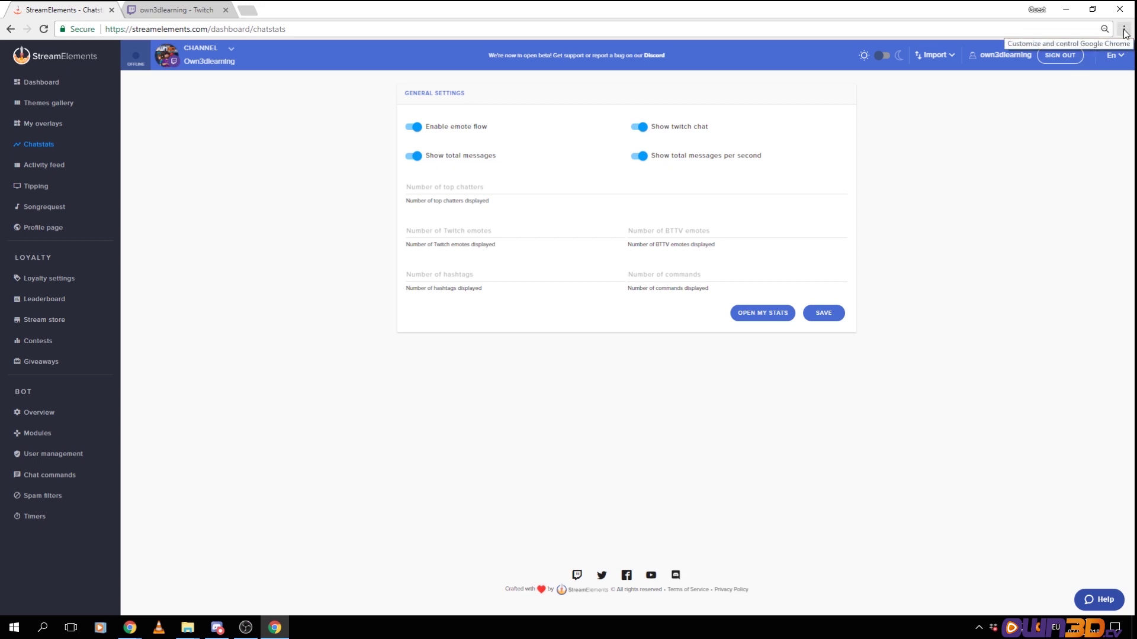
# Use Chrome's menu zoom control to enlarge the page display
pyautogui.click(1124, 30)
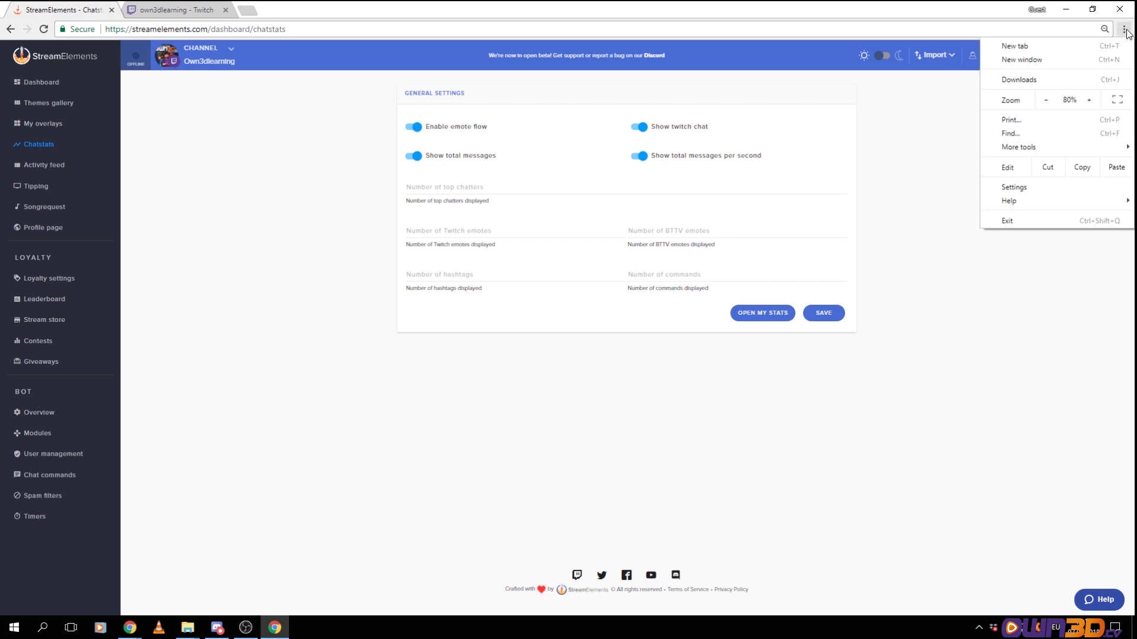
pyautogui.click(1089, 100)
pyautogui.click(1085, 97)
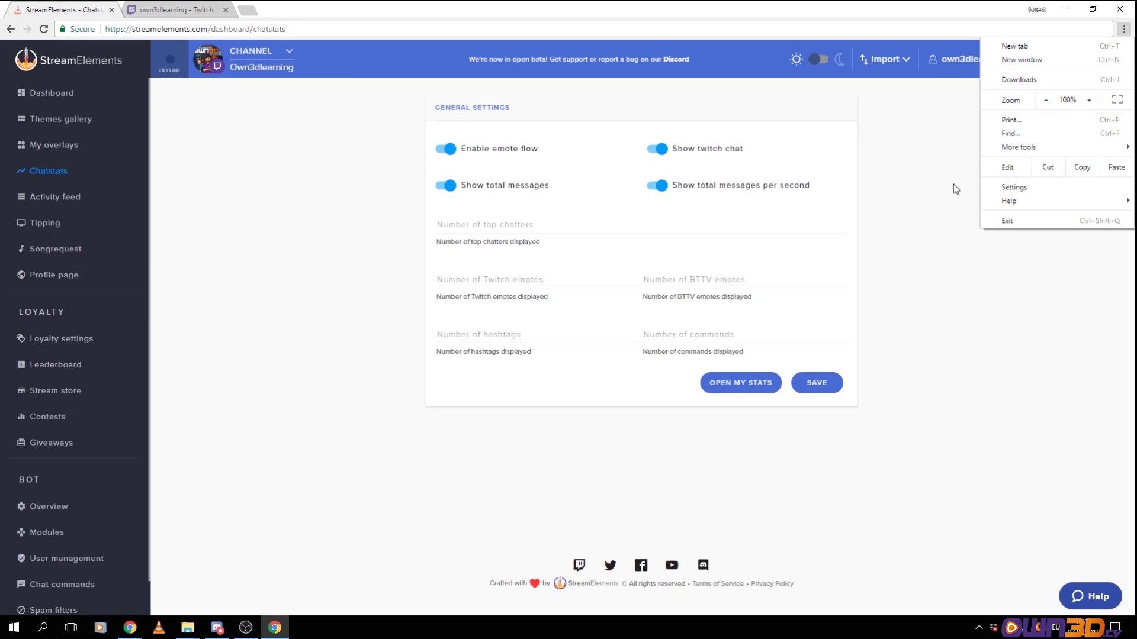
# Save Chatstats with 30 top chatters, 15 Twitch and 15 BTTV emotes, 10 hashtags, 10 commands
pyautogui.click(999, 317)
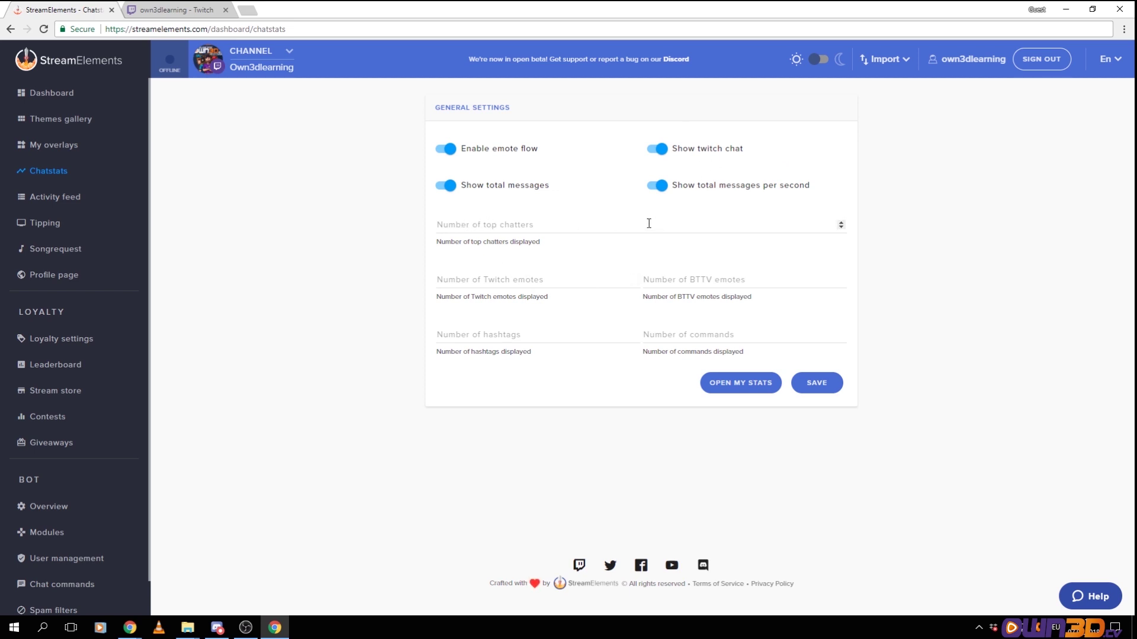
pyautogui.click(509, 223)
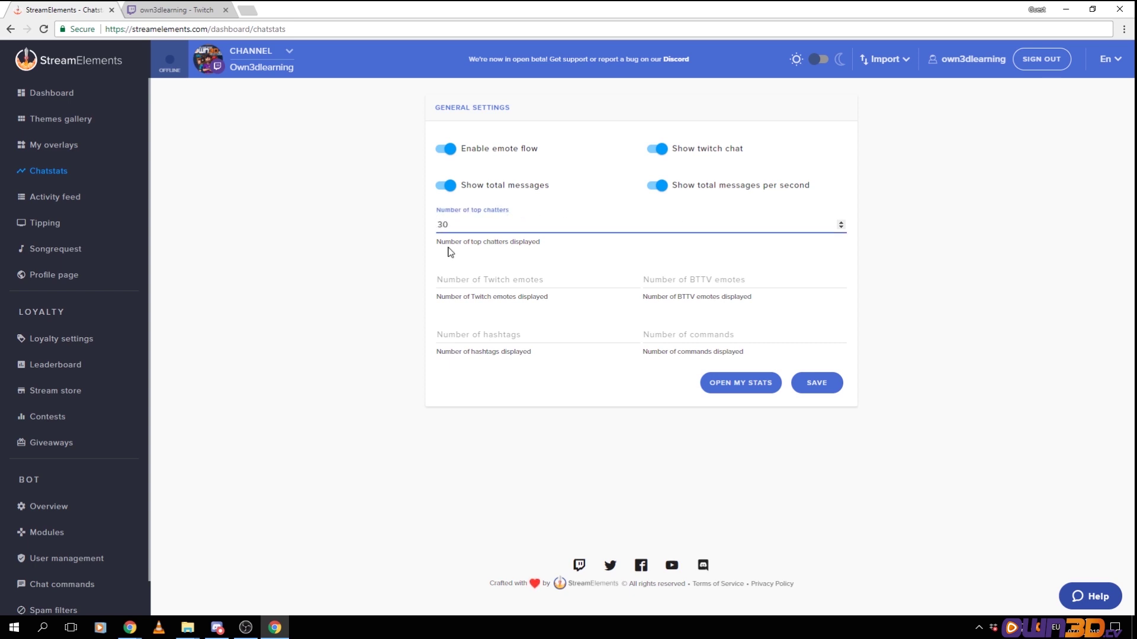
pyautogui.click(465, 278)
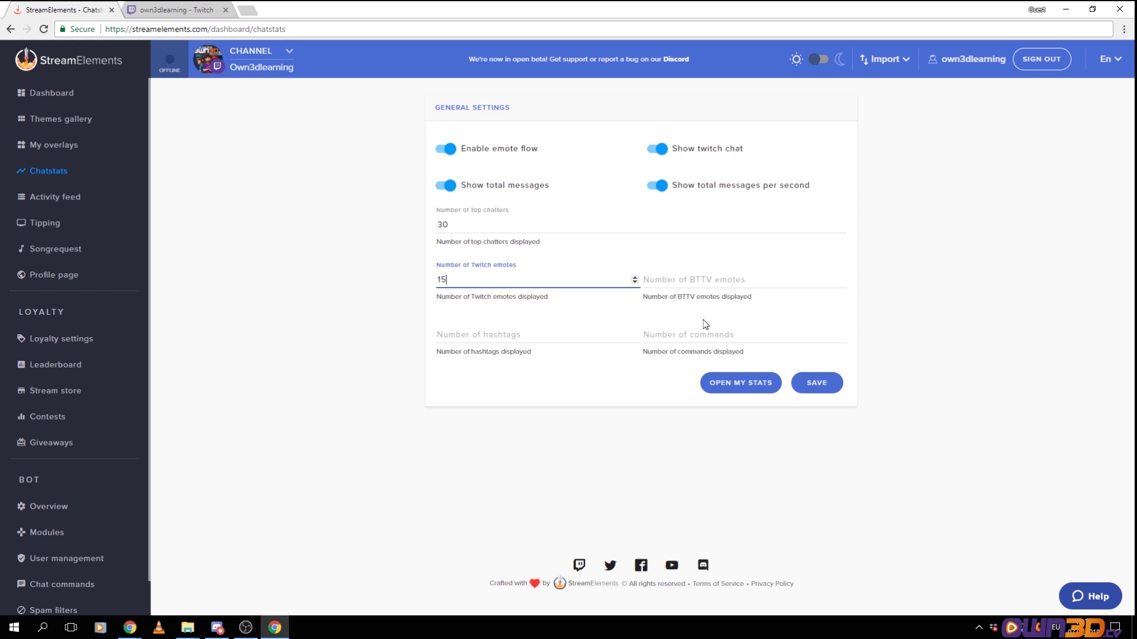
pyautogui.click(748, 282)
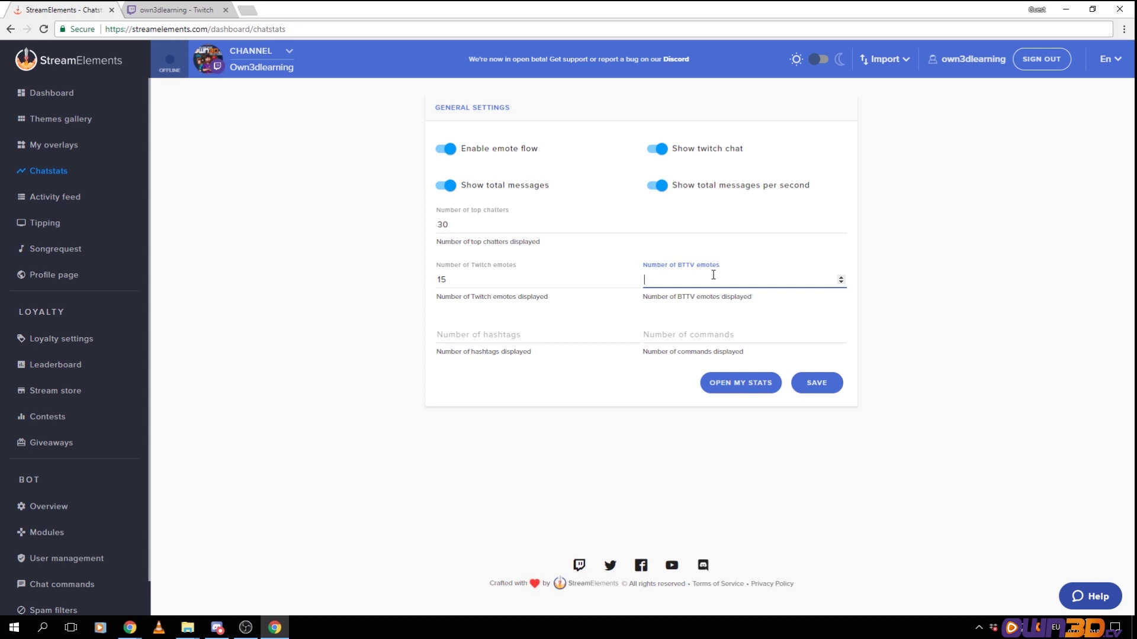
pyautogui.write('15')
pyautogui.click(580, 335)
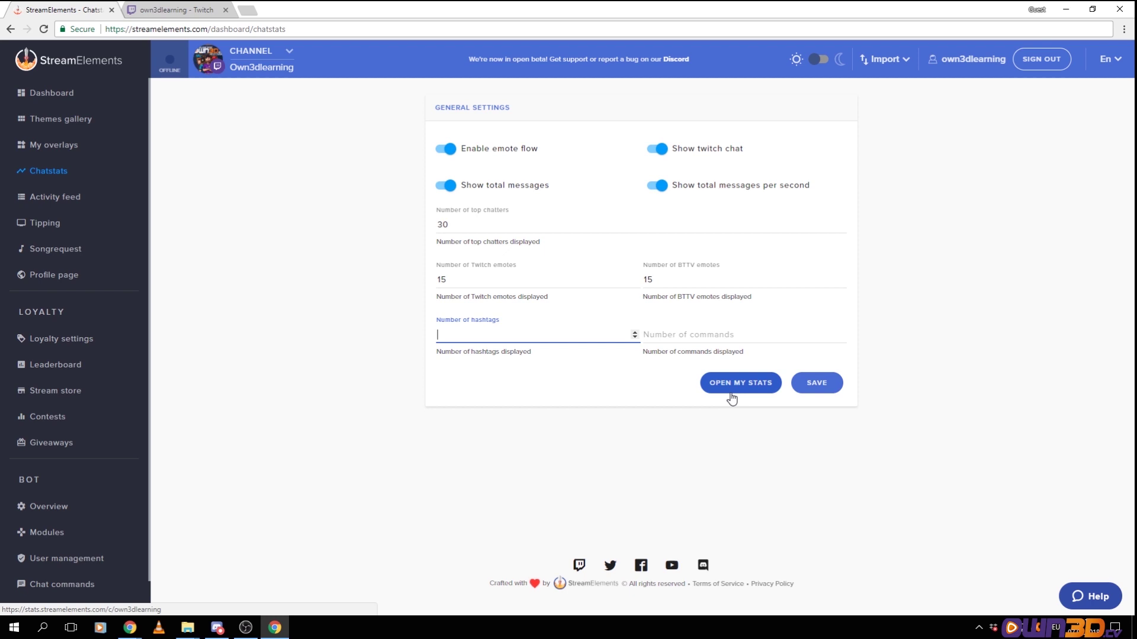
pyautogui.click(726, 336)
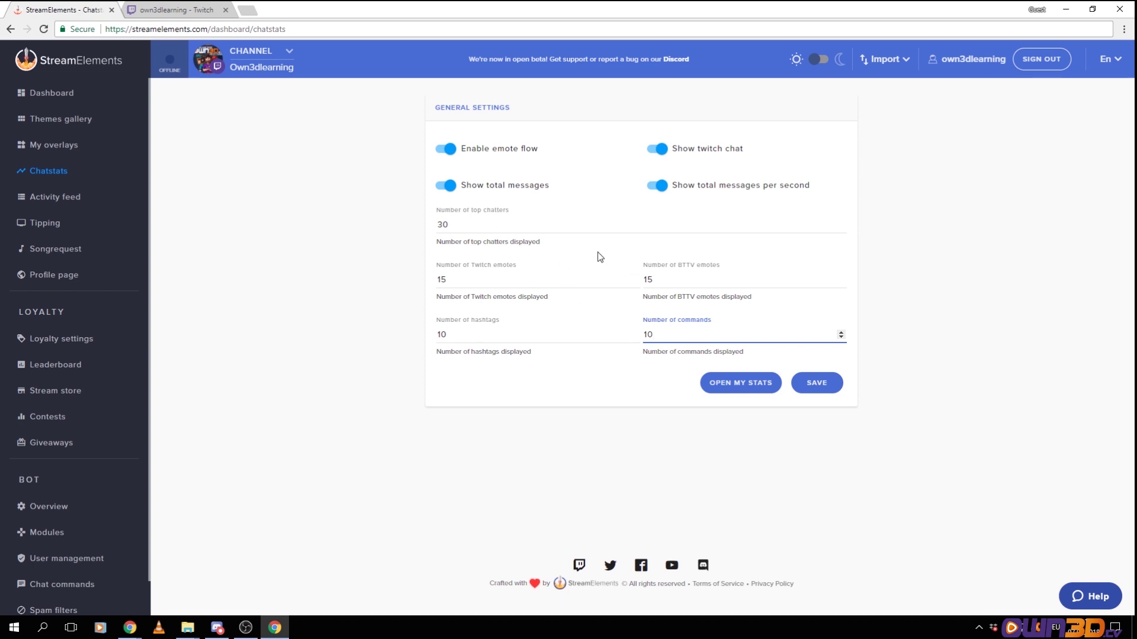
pyautogui.click(915, 402)
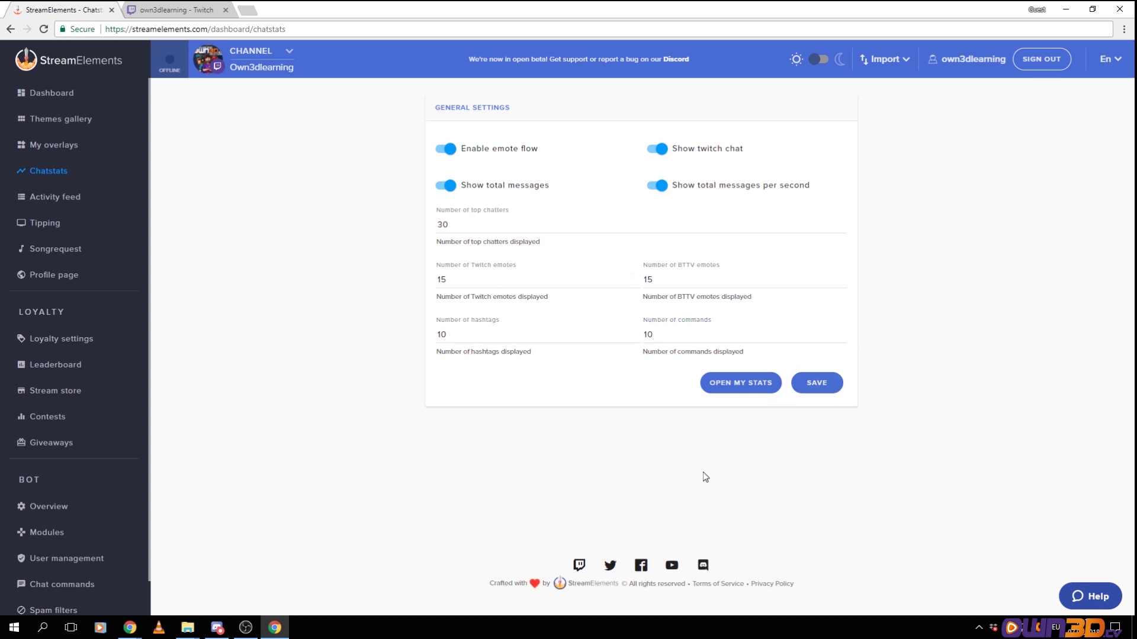
# Browse the channel's public Chat Stats page via OPEN MY STATS, then return to Chatstats settings
pyautogui.click(736, 385)
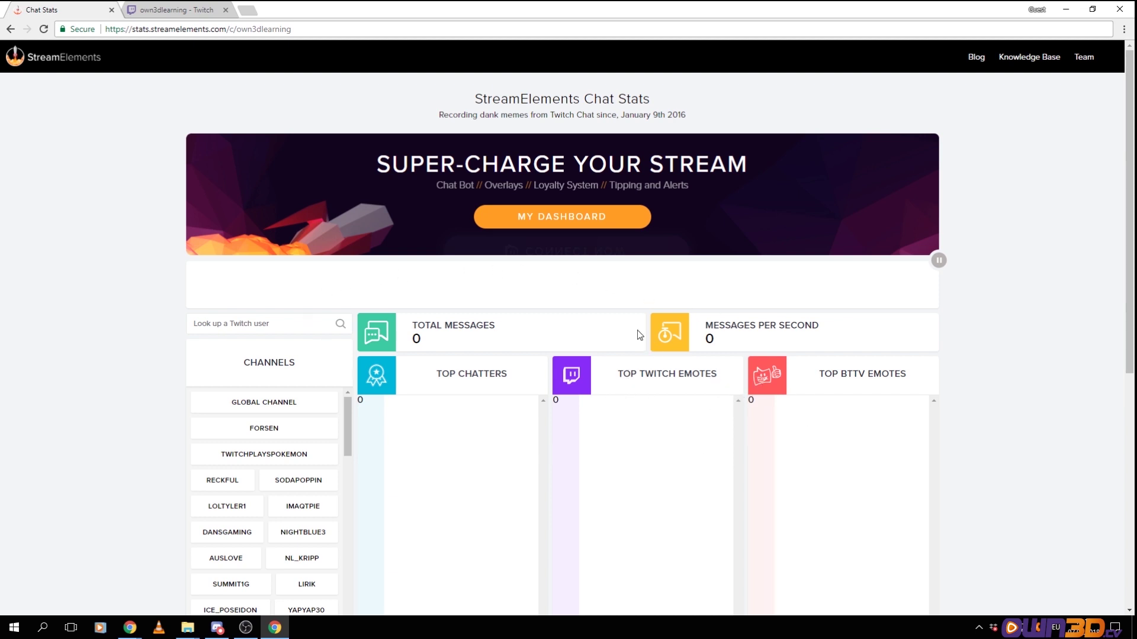
pyautogui.scroll(-3, 828, 397)
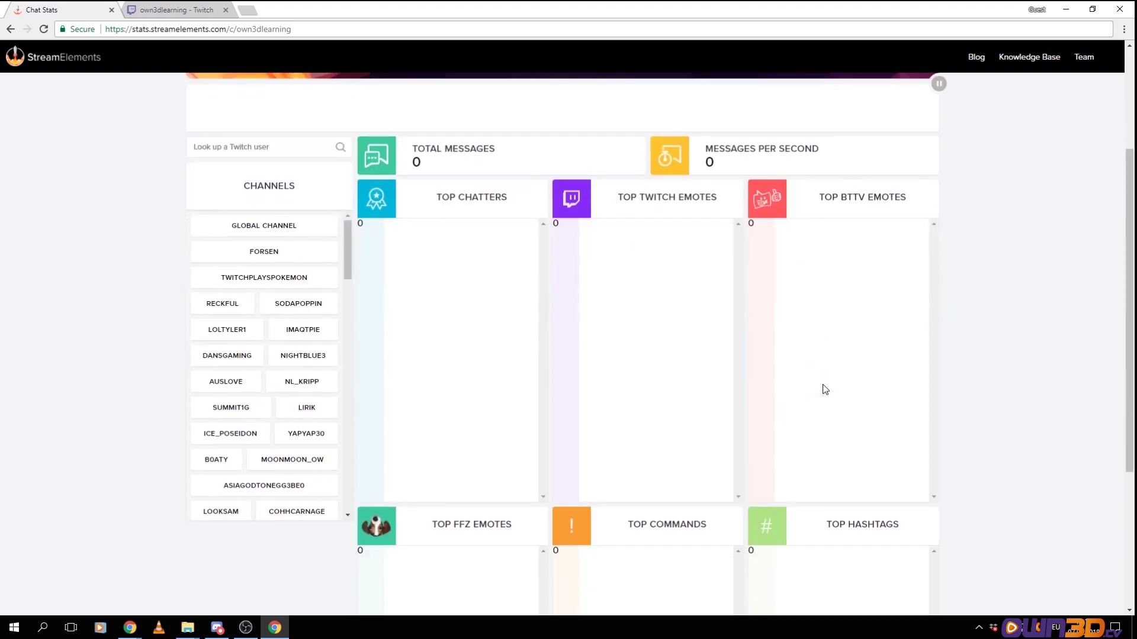
pyautogui.scroll(-3, 681, 302)
pyautogui.scroll(-1, 571, 331)
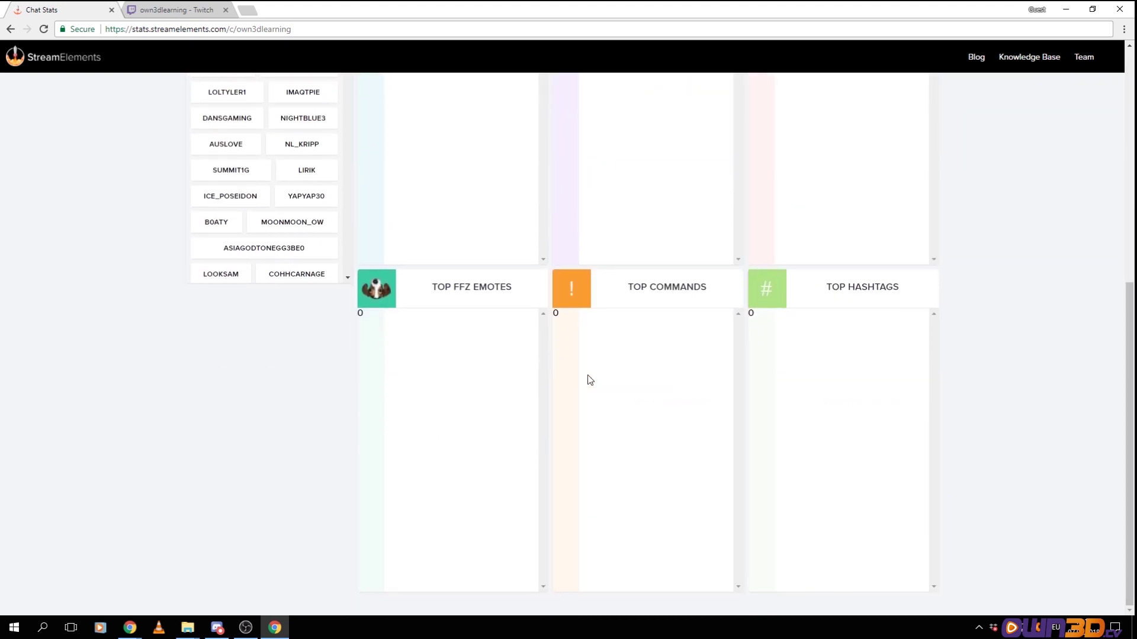
pyautogui.scroll(6, 663, 398)
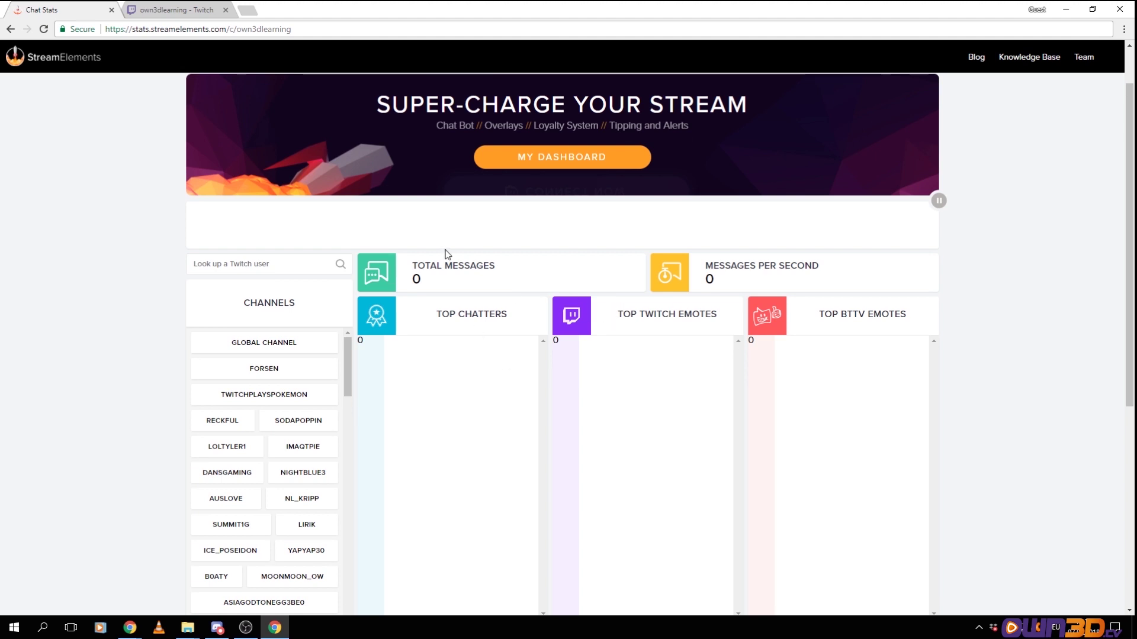
pyautogui.click(10, 29)
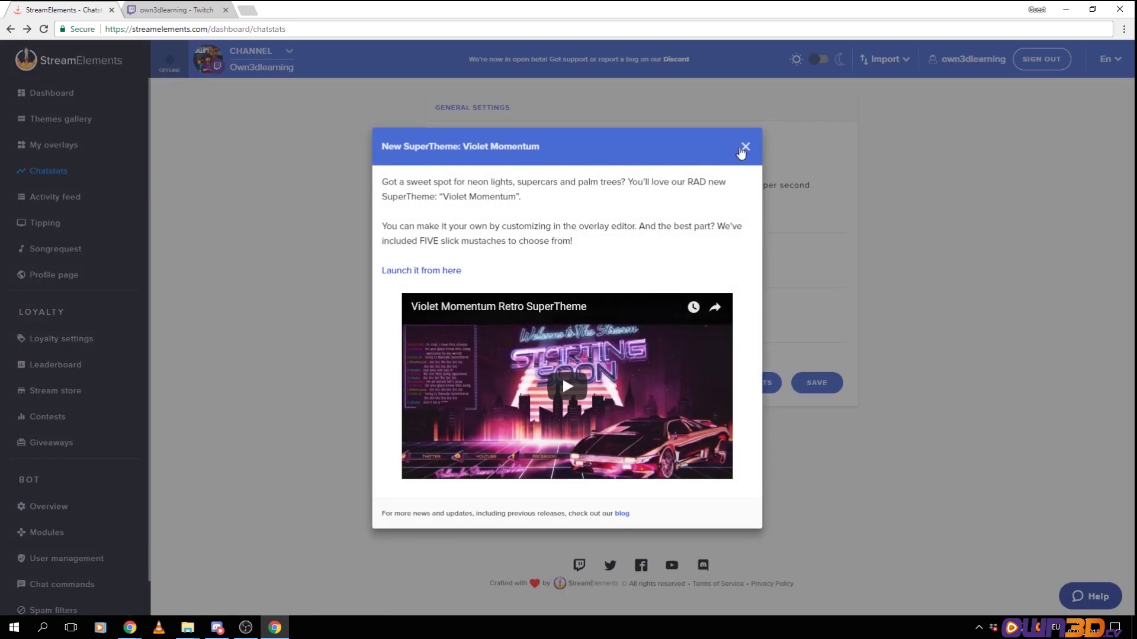
# Dismiss the SuperTheme announcement and open the empty Activity feed
pyautogui.click(744, 147)
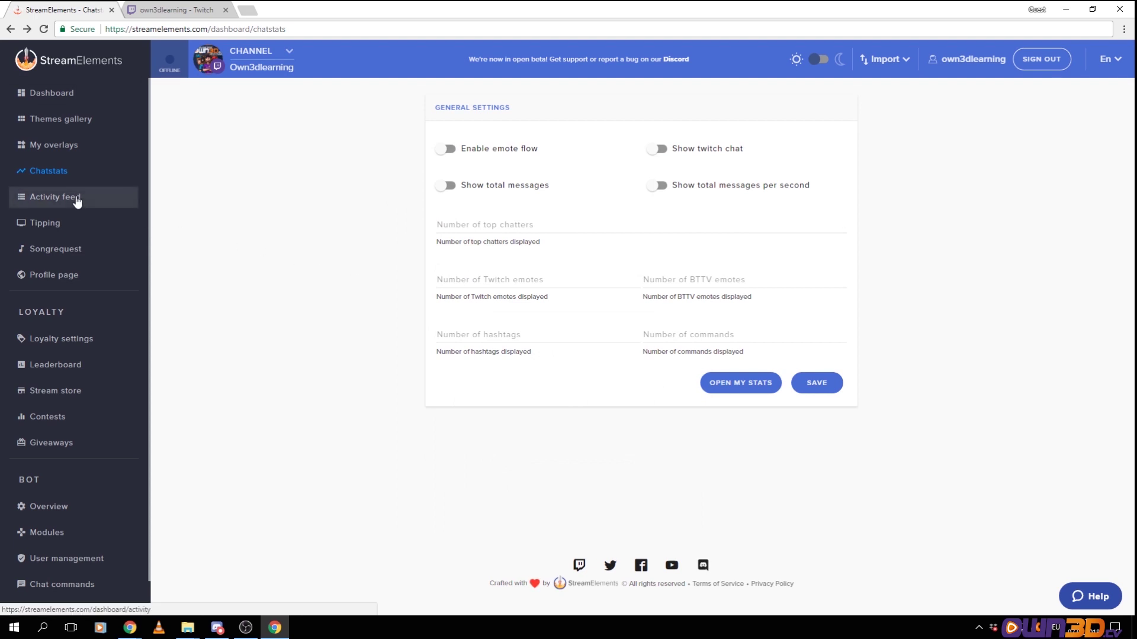
pyautogui.click(40, 201)
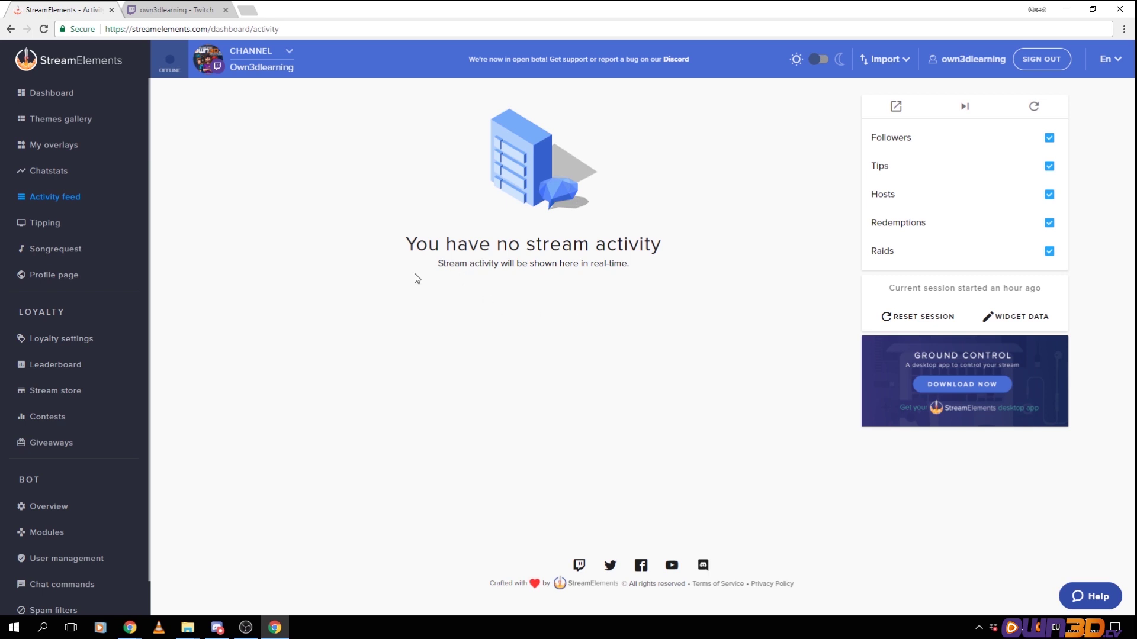
# In Tipping configuration, set the currency to EUR after briefly choosing TRY
pyautogui.click(50, 227)
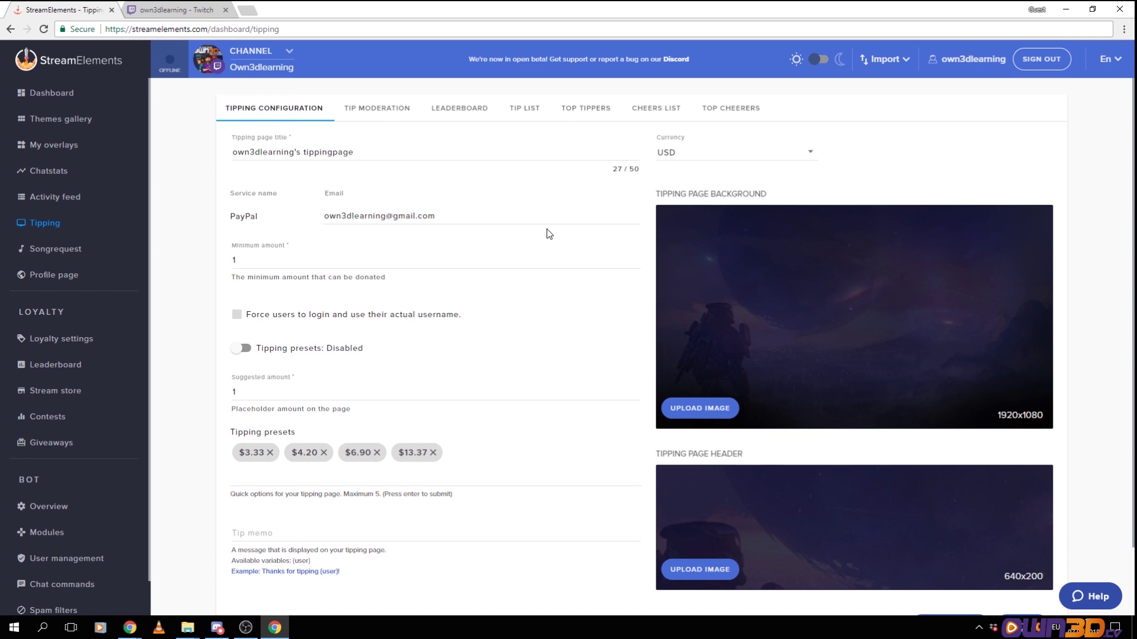
pyautogui.click(813, 156)
pyautogui.click(812, 152)
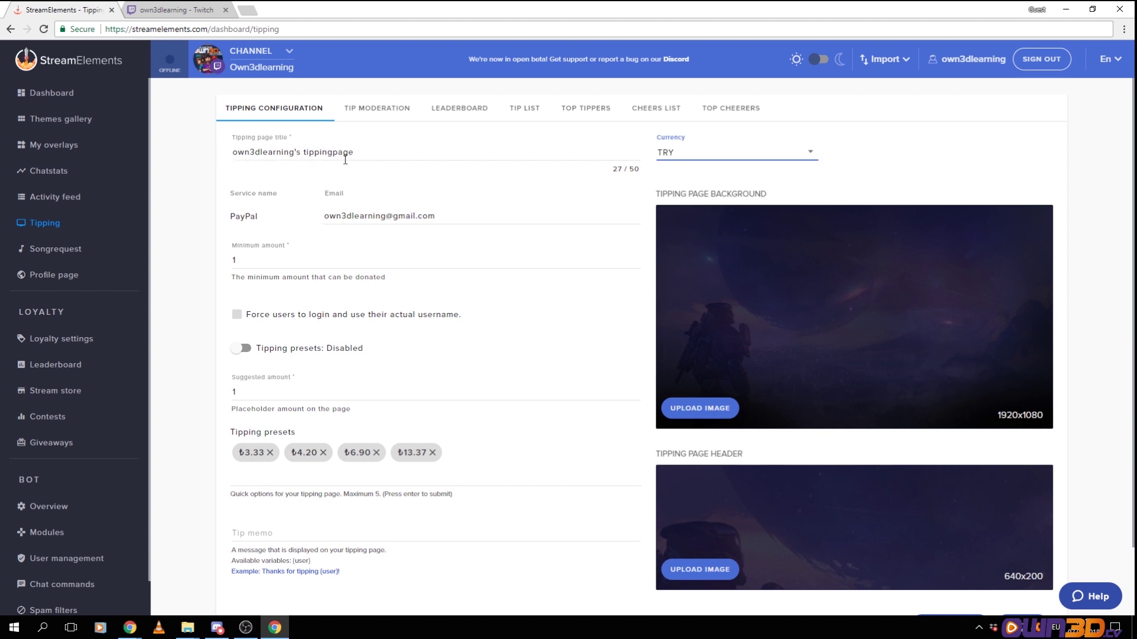
pyautogui.click(810, 153)
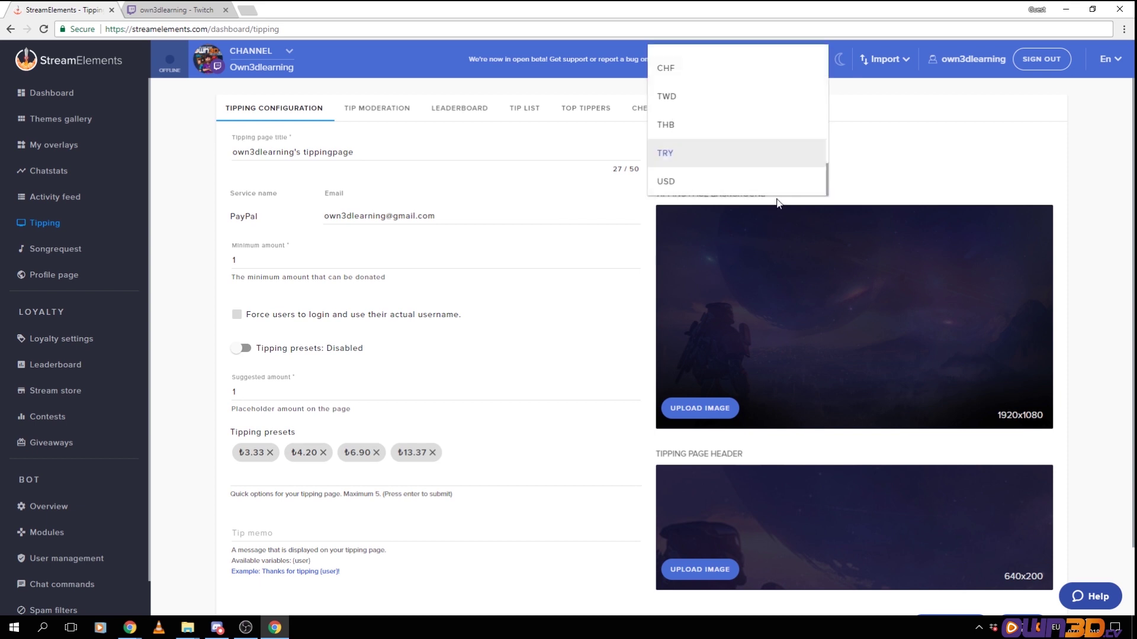
pyautogui.click(736, 160)
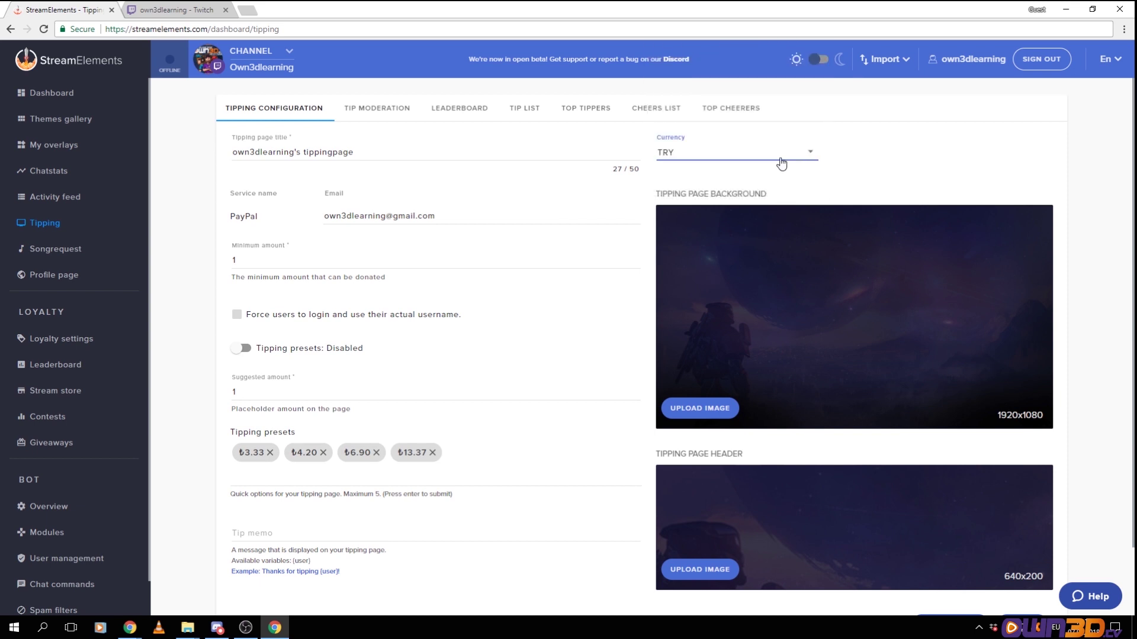
pyautogui.click(811, 152)
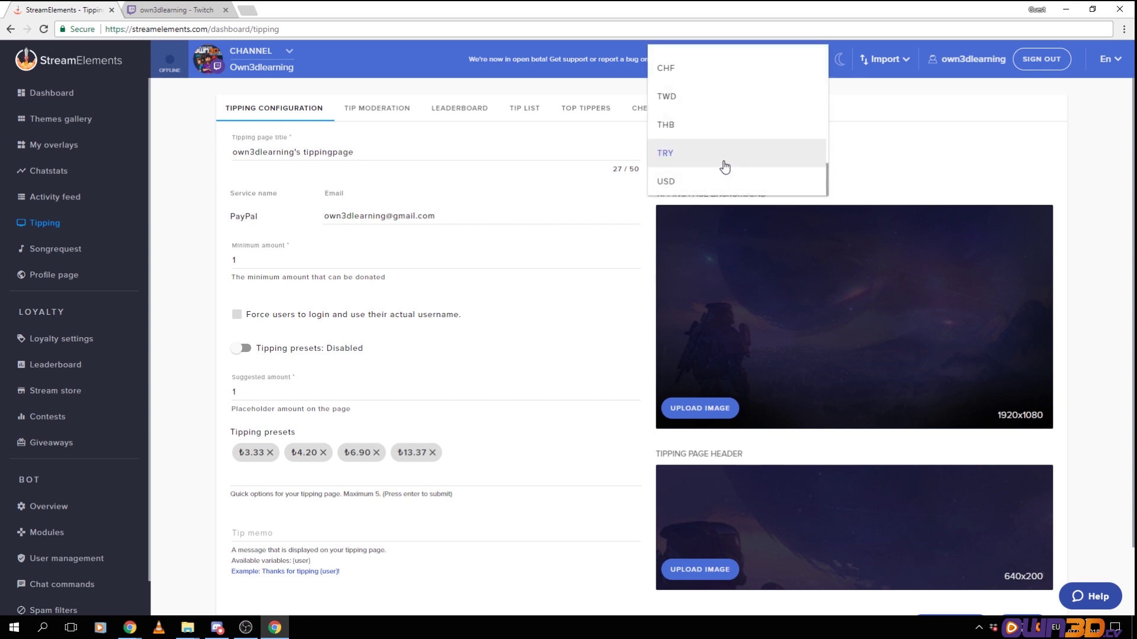
pyautogui.scroll(4, 725, 167)
pyautogui.scroll(6, 722, 165)
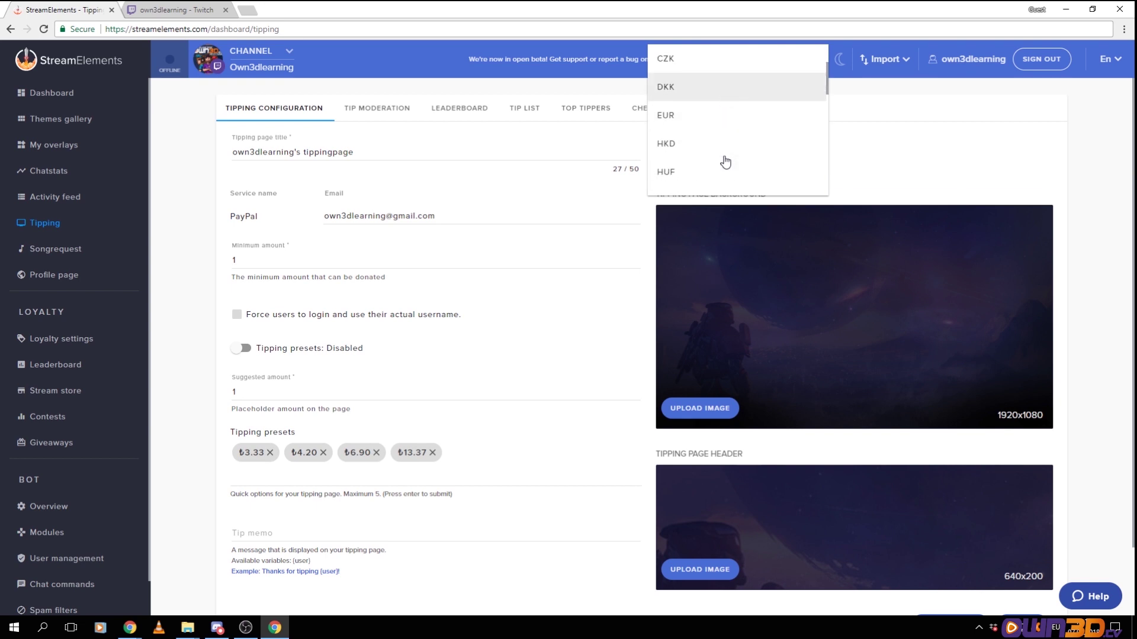
pyautogui.click(705, 116)
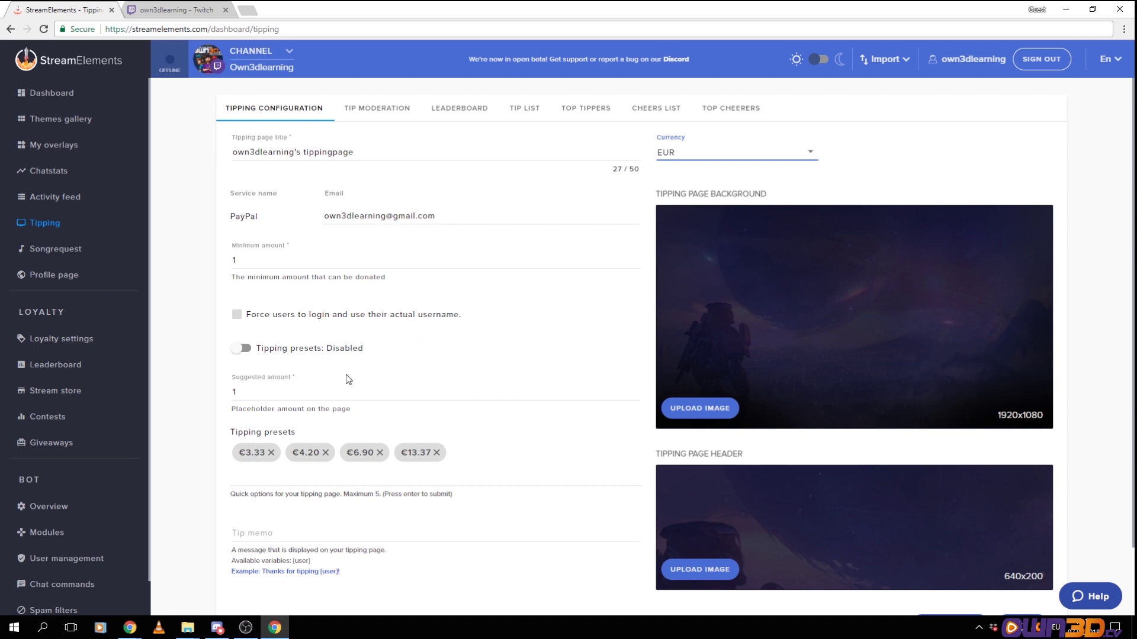
# Adjust the tip preset selections, toggling the €3.33, €4.20 and €13.37 presets
pyautogui.click(244, 451)
pyautogui.click(424, 468)
pyautogui.press('BackSpace')
pyautogui.click(295, 467)
pyautogui.click(293, 455)
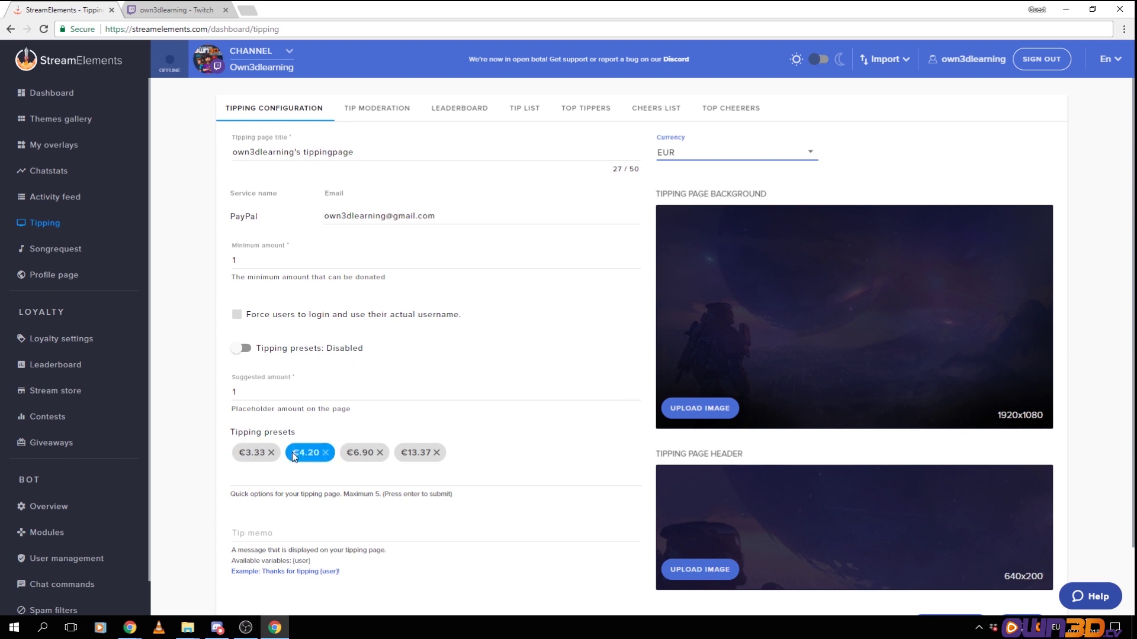
pyautogui.click(252, 456)
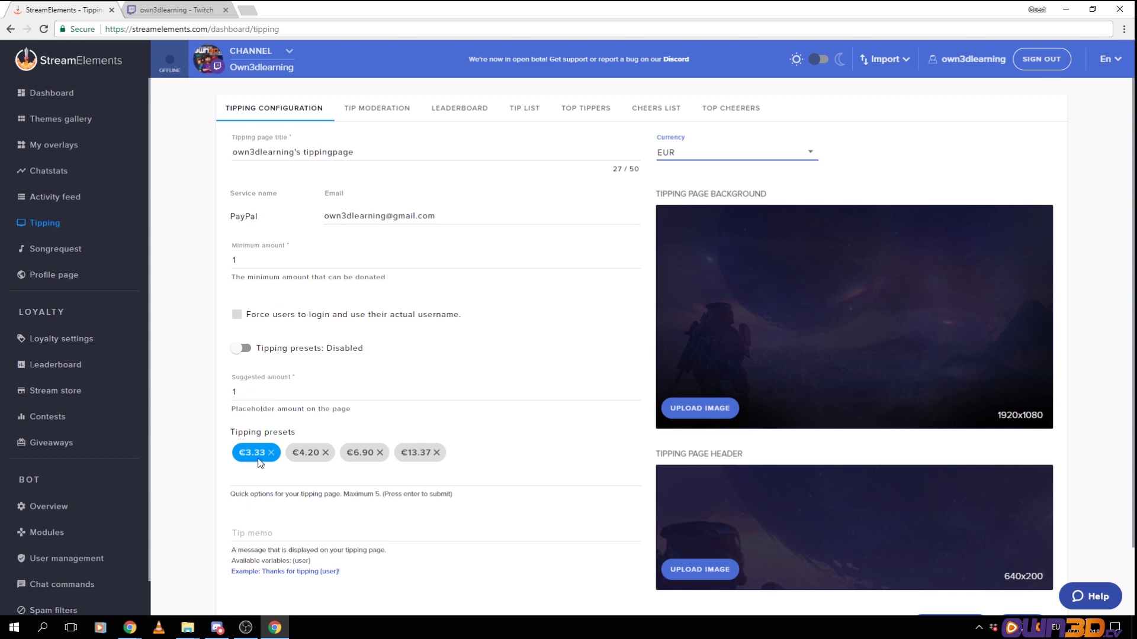
pyautogui.click(305, 463)
pyautogui.click(308, 470)
pyautogui.click(663, 237)
pyautogui.click(700, 415)
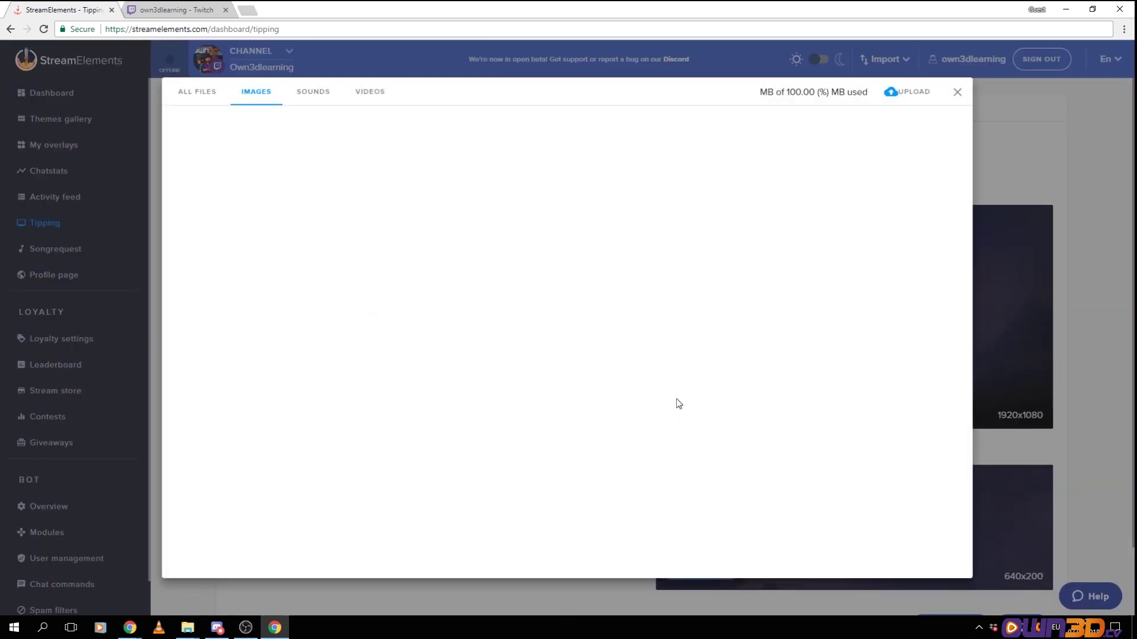
pyautogui.moveTo(700, 207)
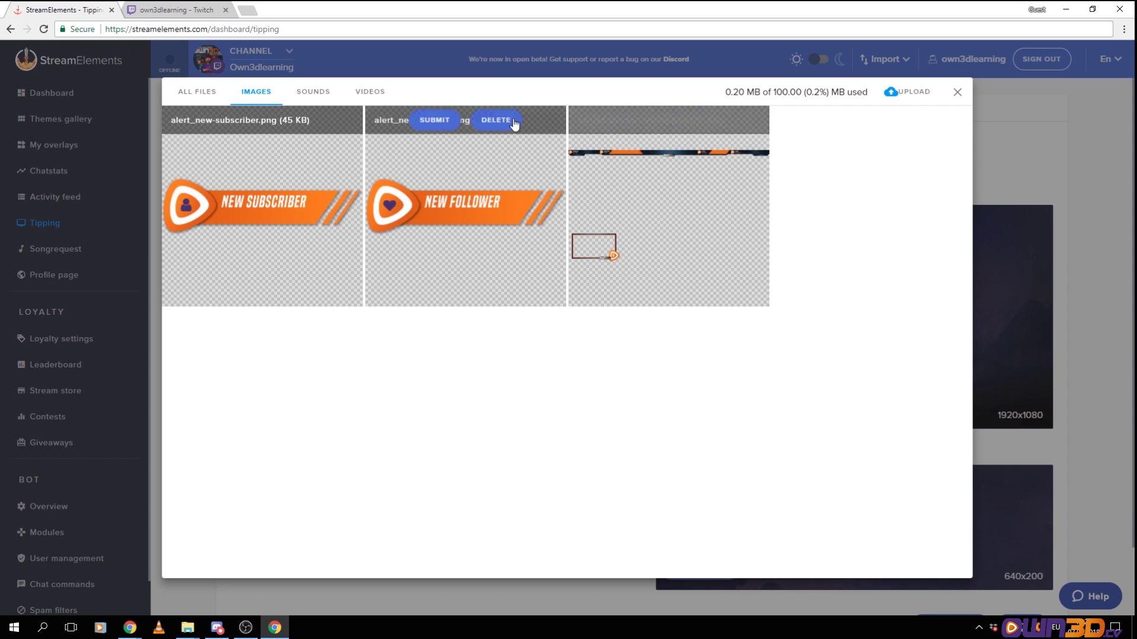
pyautogui.click(956, 95)
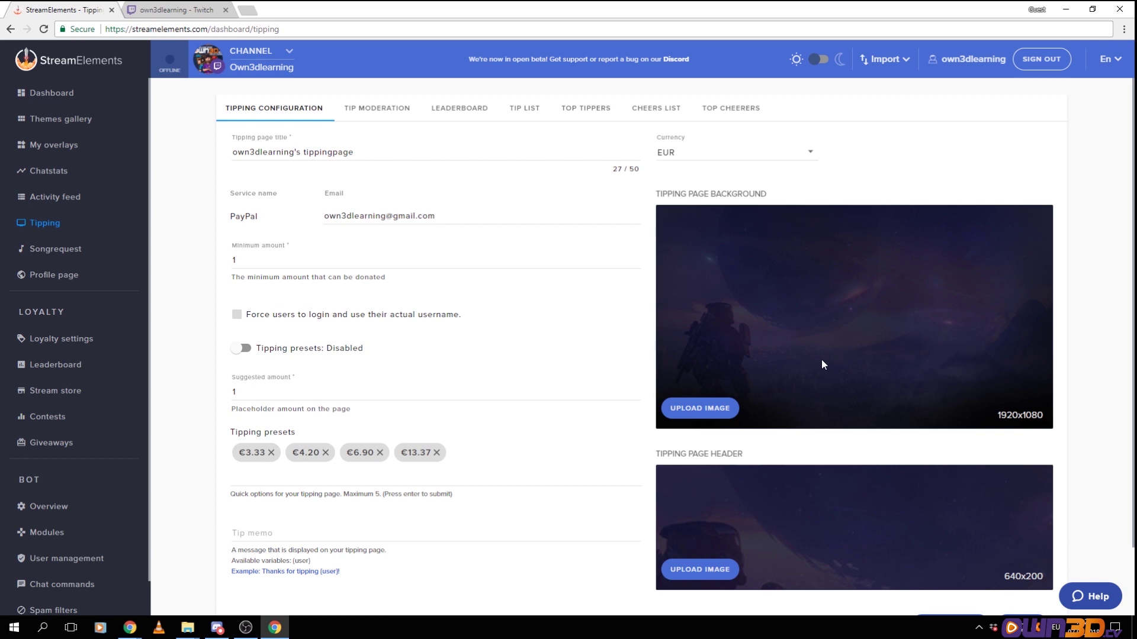
# Upload own3d-Offline-Banner.jpg with a slight crop and use it as the tipping background
pyautogui.click(713, 408)
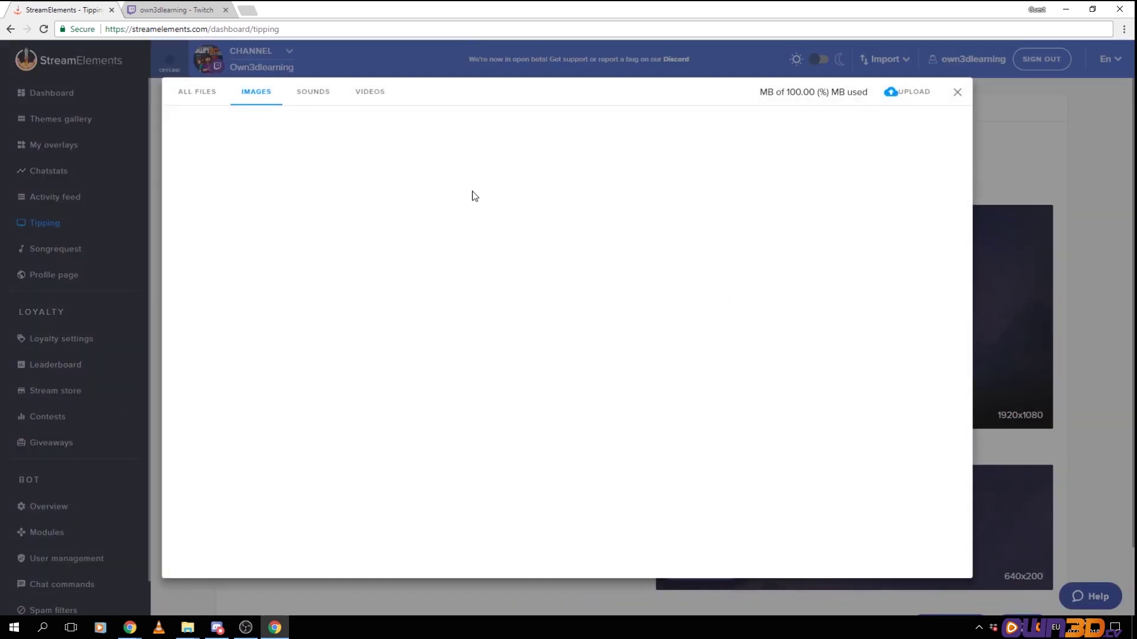
pyautogui.click(905, 93)
pyautogui.doubleClick(145, 109)
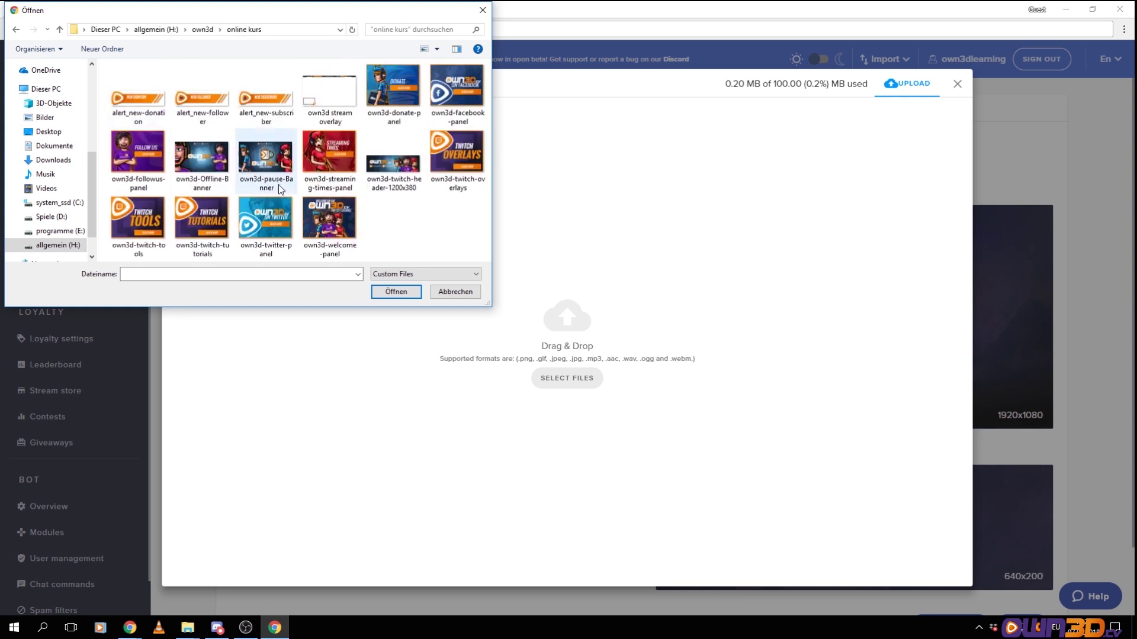
pyautogui.click(199, 164)
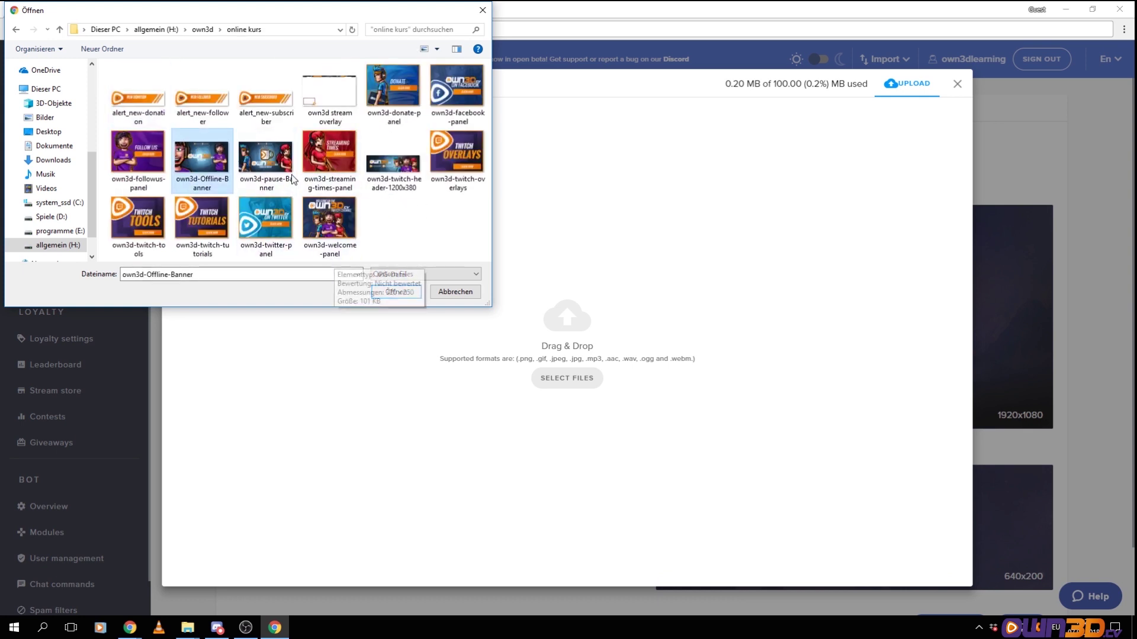
pyautogui.doubleClick(207, 170)
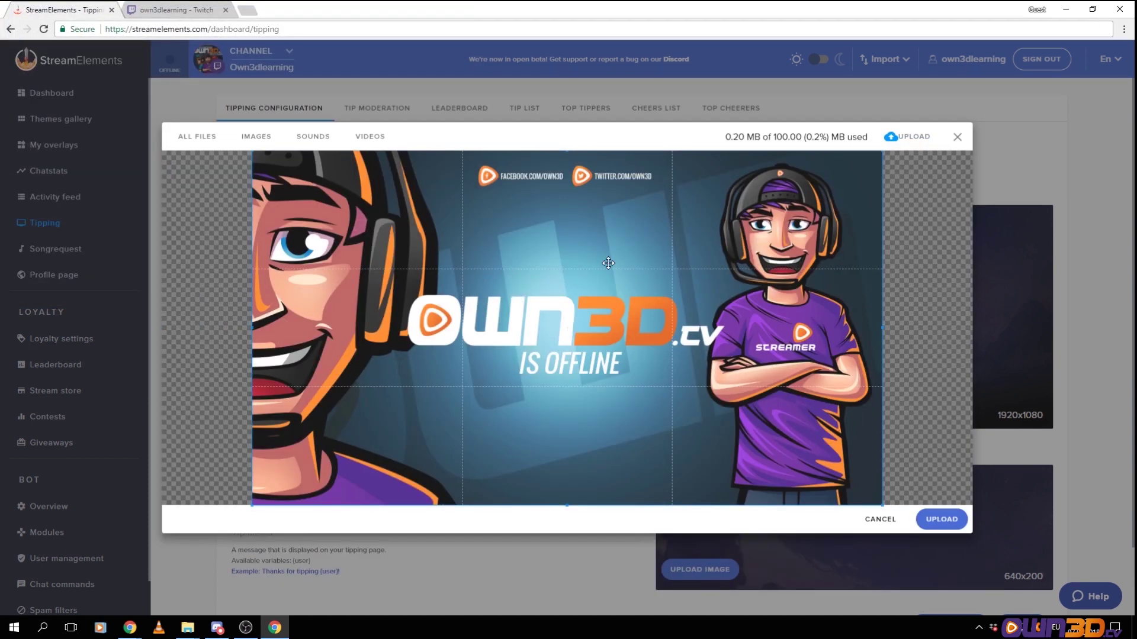
pyautogui.moveTo(599, 263); pyautogui.dragTo(593, 265)
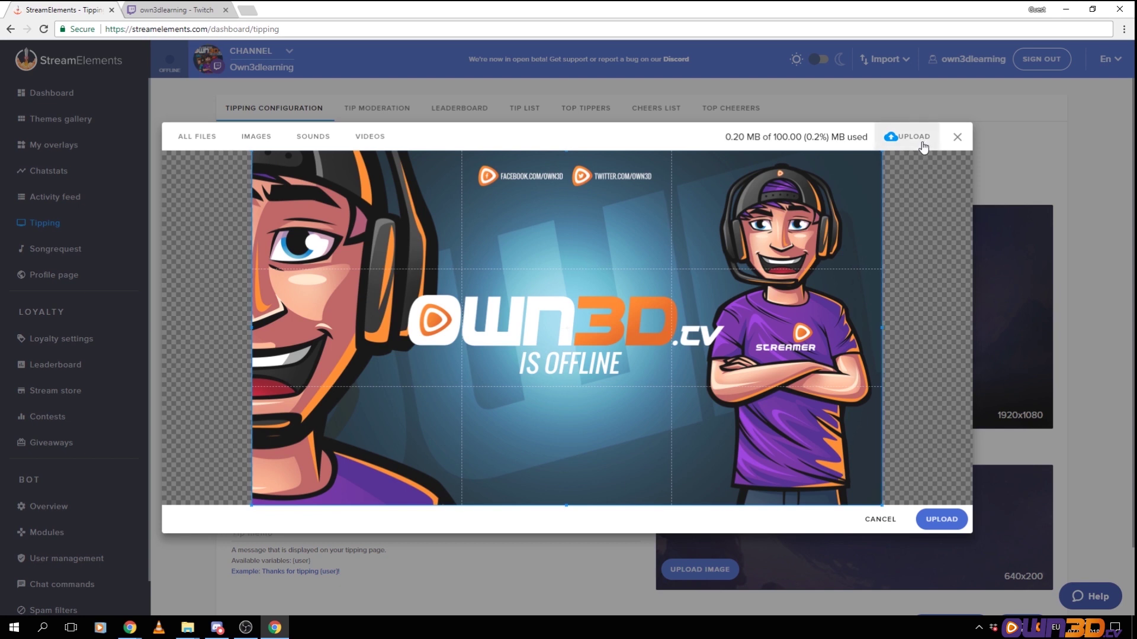
pyautogui.click(941, 519)
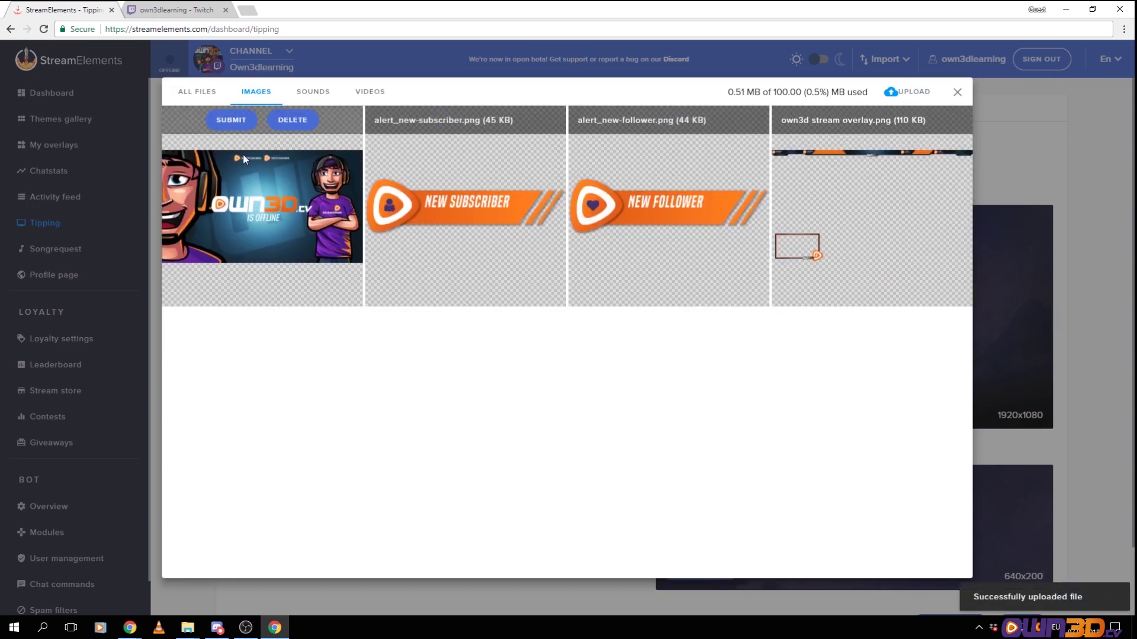
pyautogui.click(231, 120)
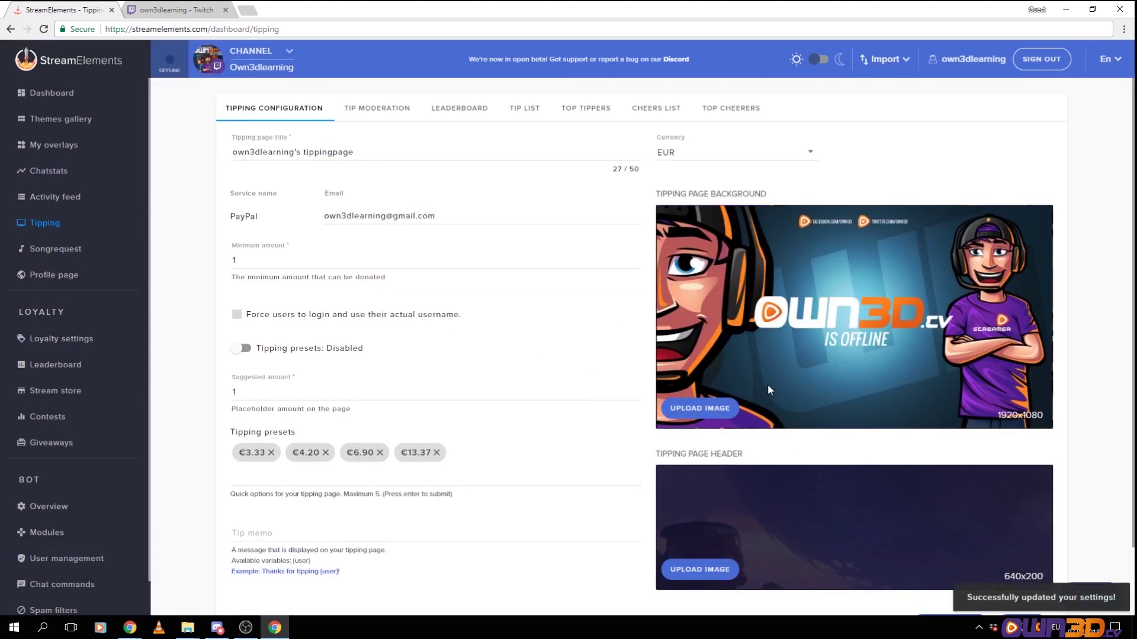
pyautogui.scroll(-2, 800, 398)
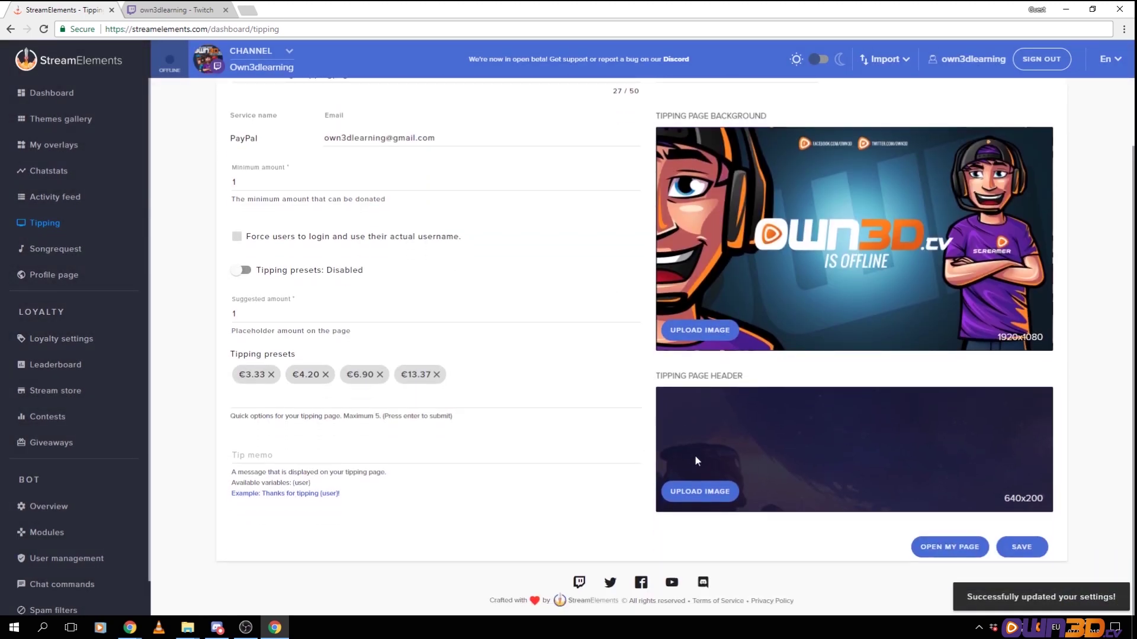
# Upload own3d-twitch-header-1200x380 as the tipping page header image and save the tipping settings
pyautogui.click(696, 495)
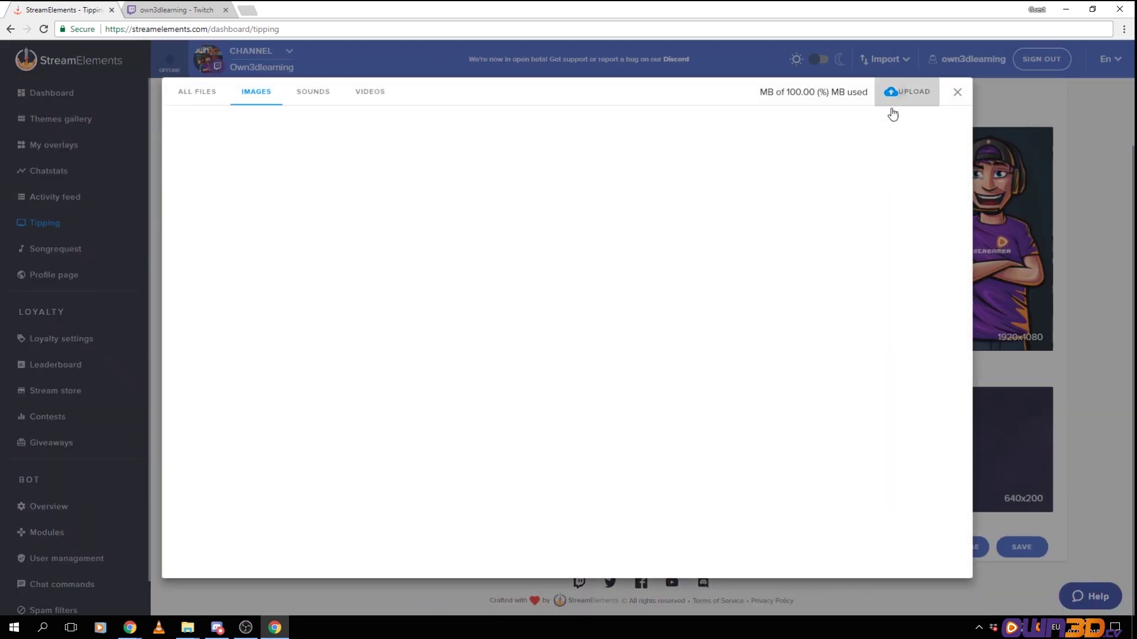
pyautogui.click(892, 114)
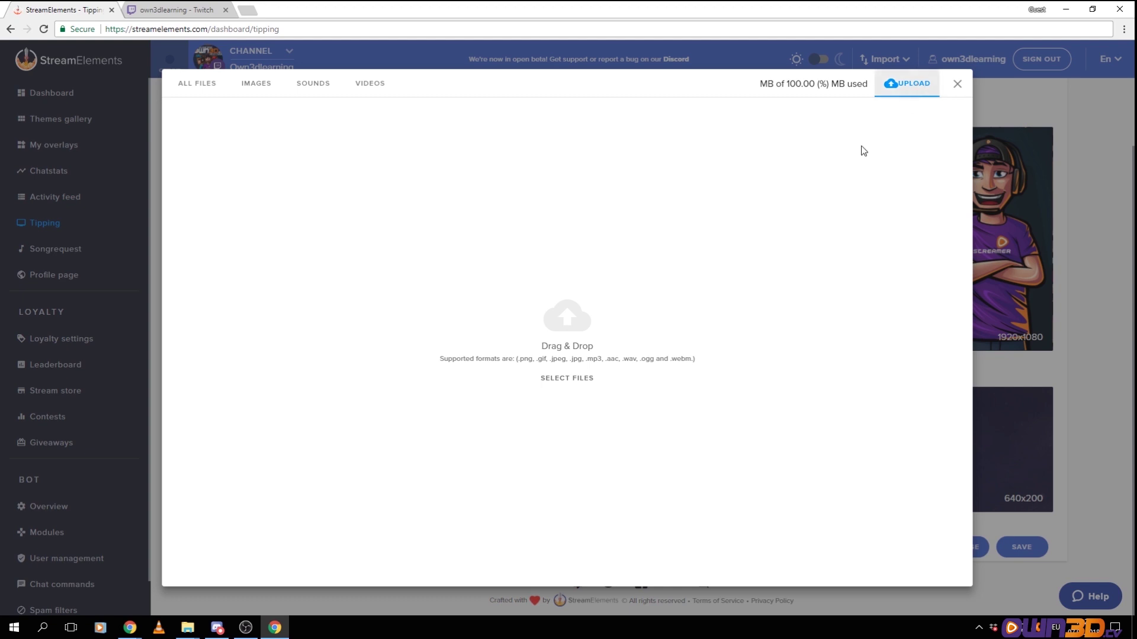
pyautogui.click(567, 378)
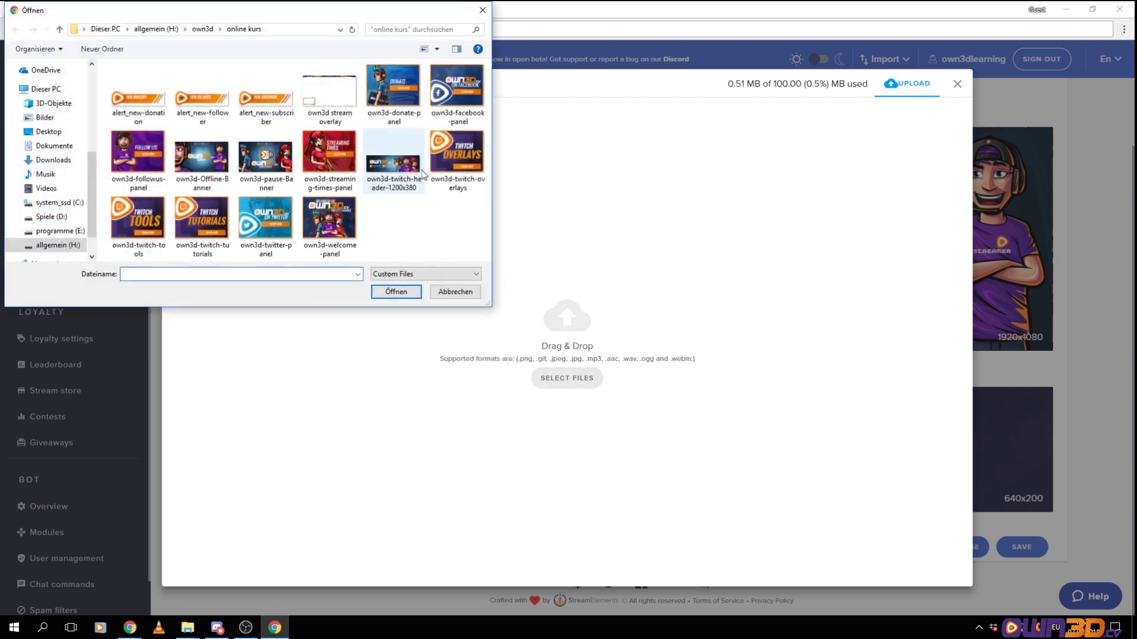
pyautogui.doubleClick(394, 169)
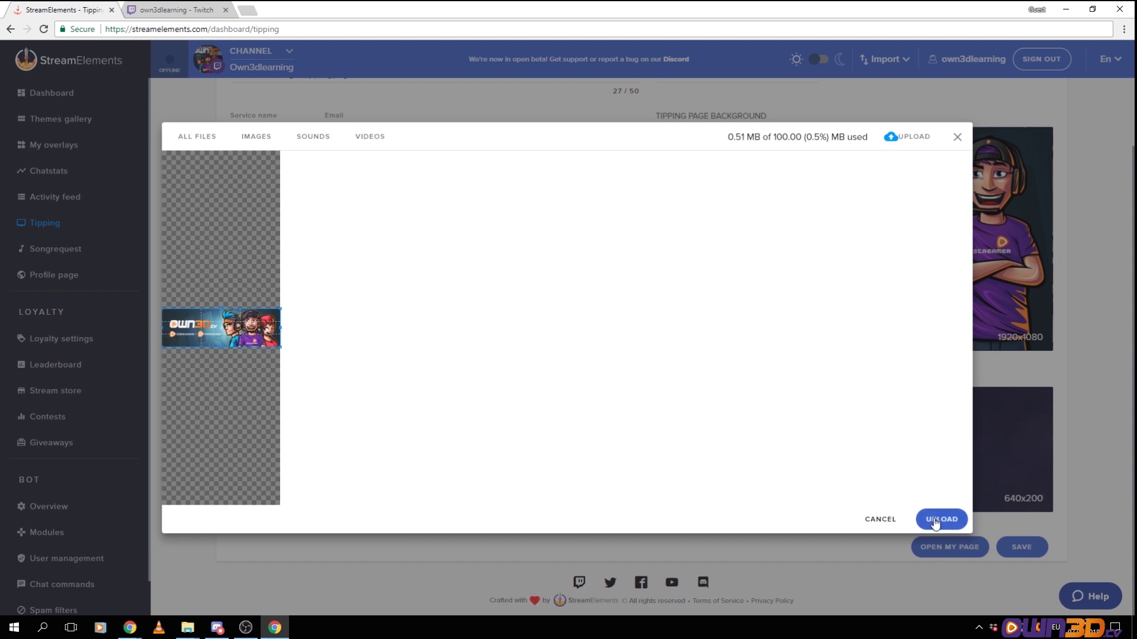
pyautogui.click(935, 521)
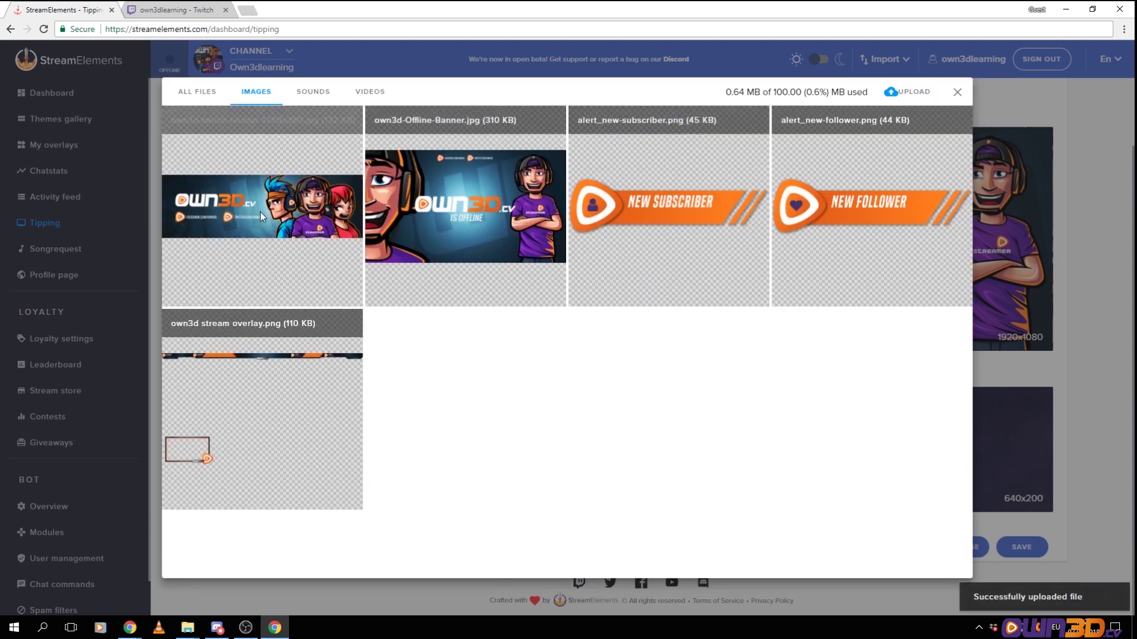
pyautogui.click(223, 122)
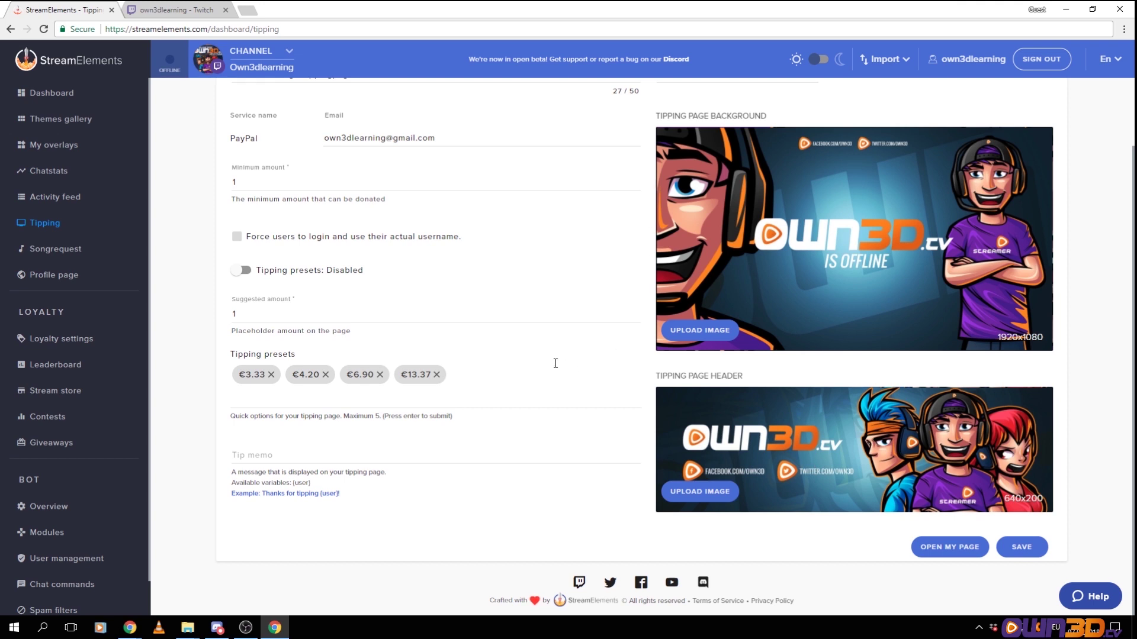
pyautogui.click(1021, 547)
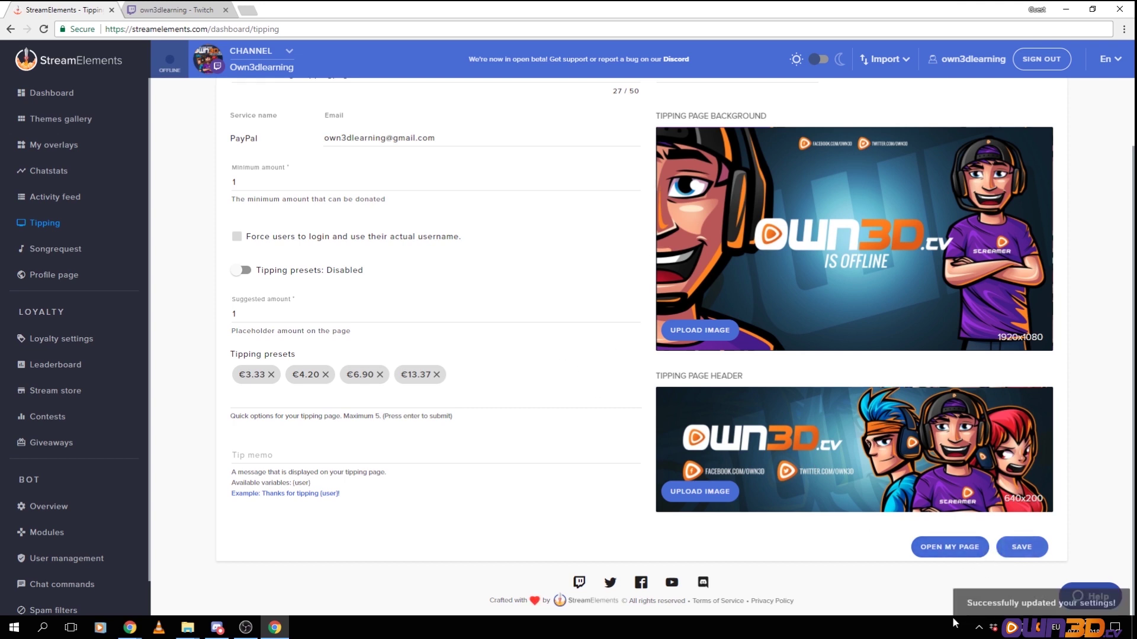
pyautogui.scroll(2, 654, 474)
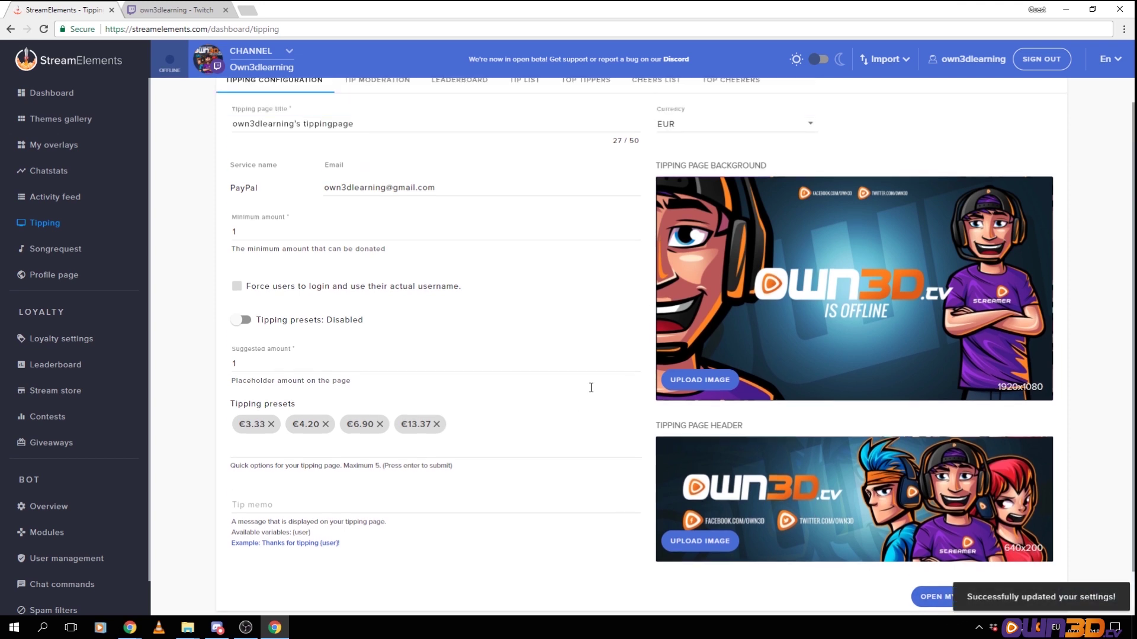
pyautogui.scroll(-2, 901, 531)
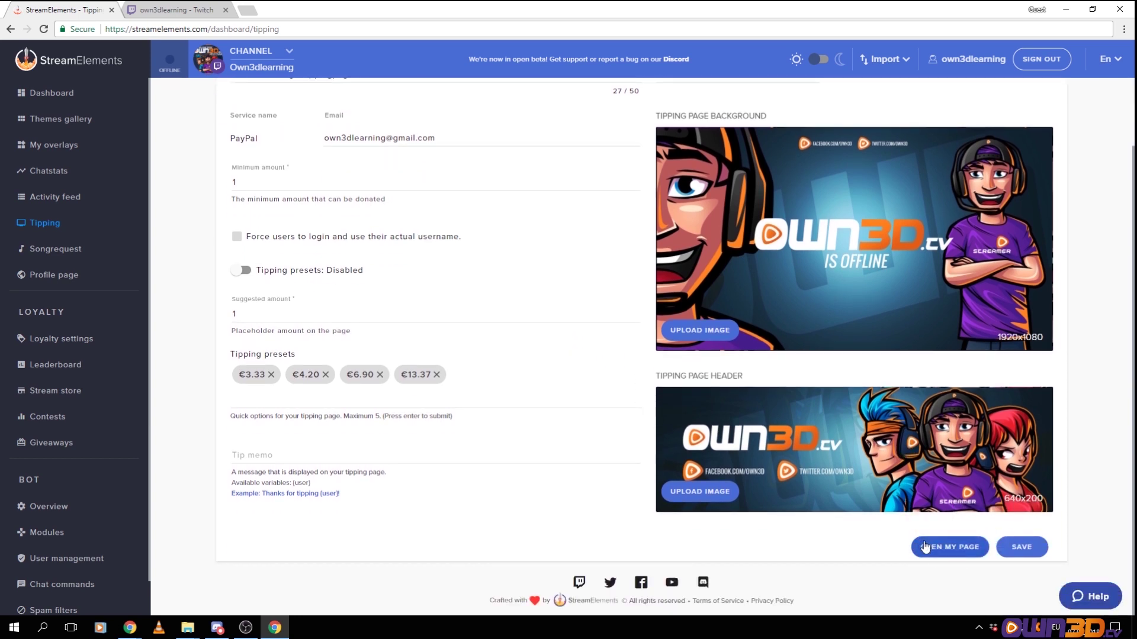
# Preview the public tipping page in a new tab, then return to the Twitch channel tab
pyautogui.click(951, 548)
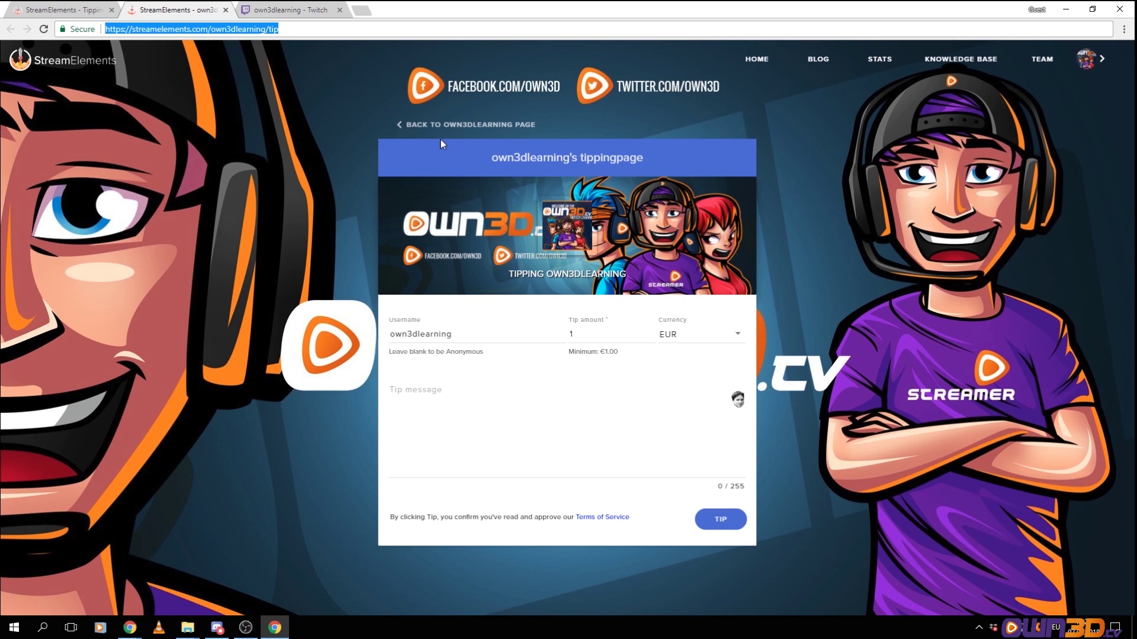
pyautogui.click(285, 12)
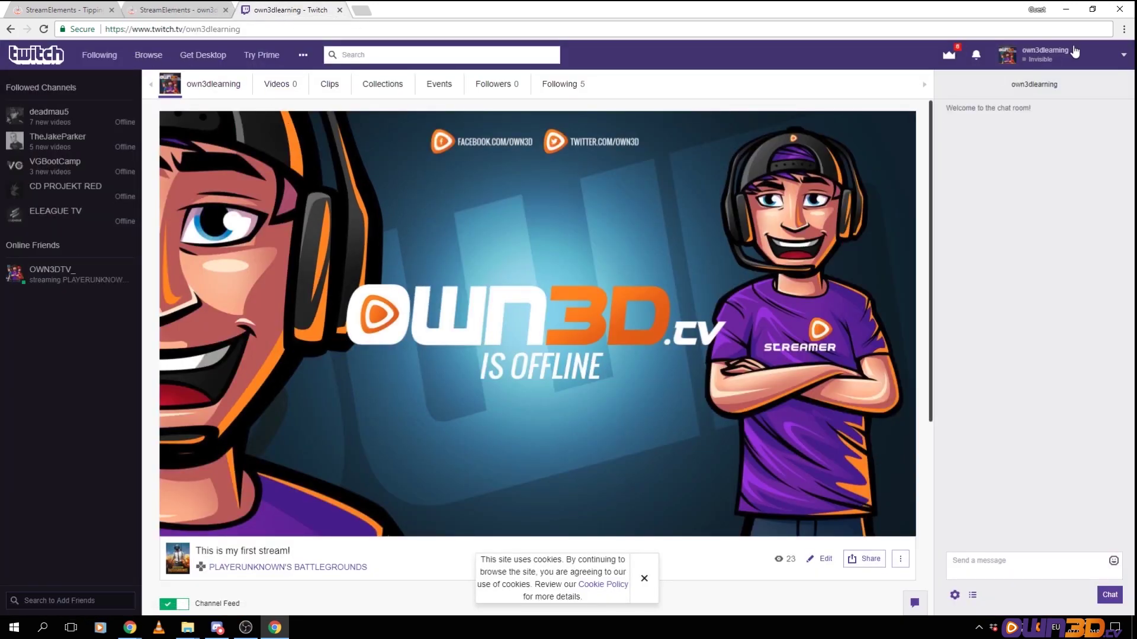
# Turn on Edit Panels and give a new channel panel the title 'Tips'
pyautogui.click(1106, 58)
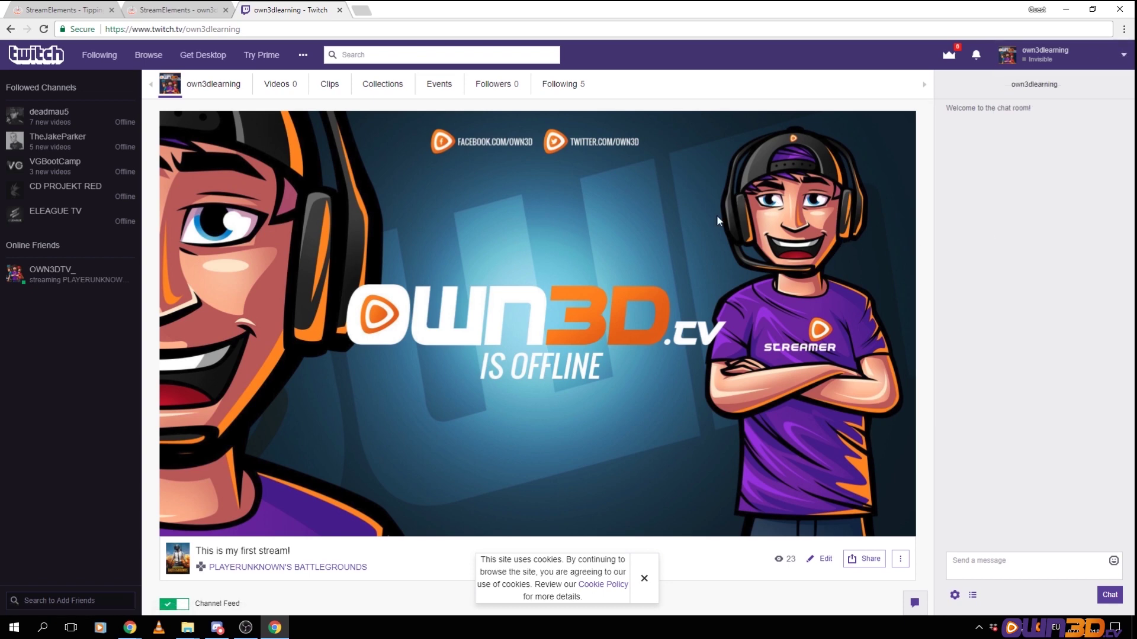
pyautogui.scroll(-4, 698, 217)
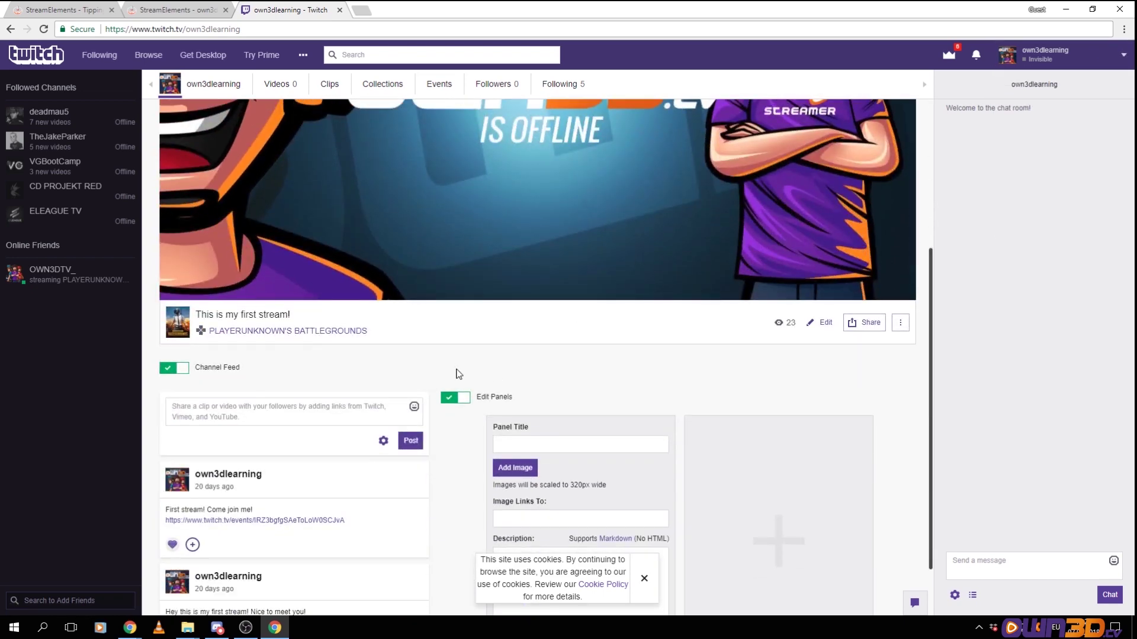
pyautogui.click(456, 398)
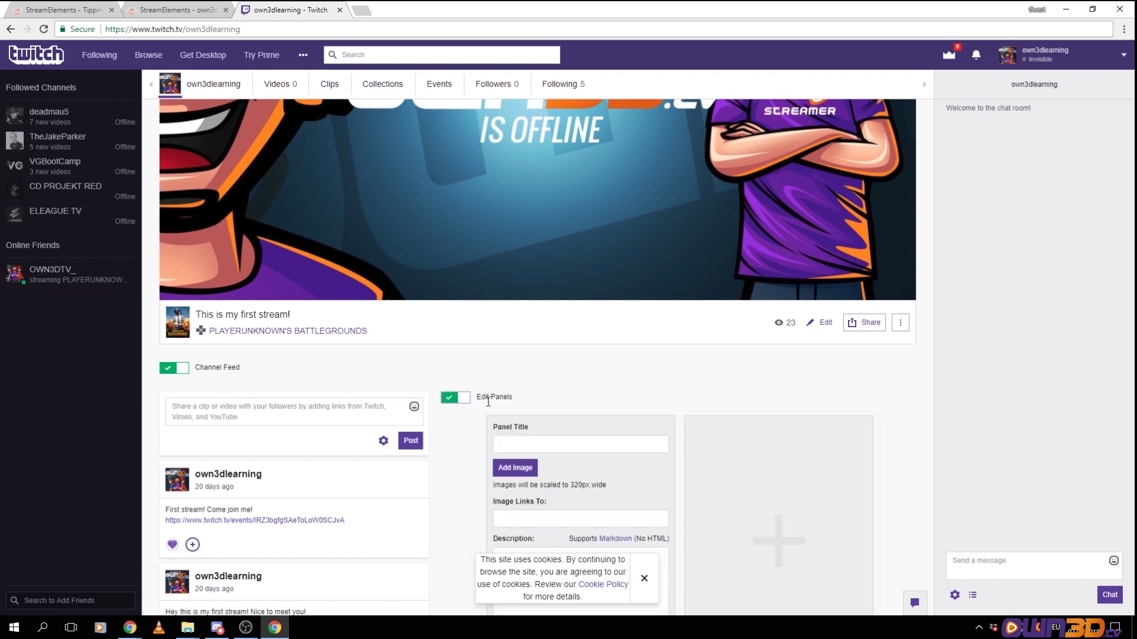
pyautogui.click(534, 448)
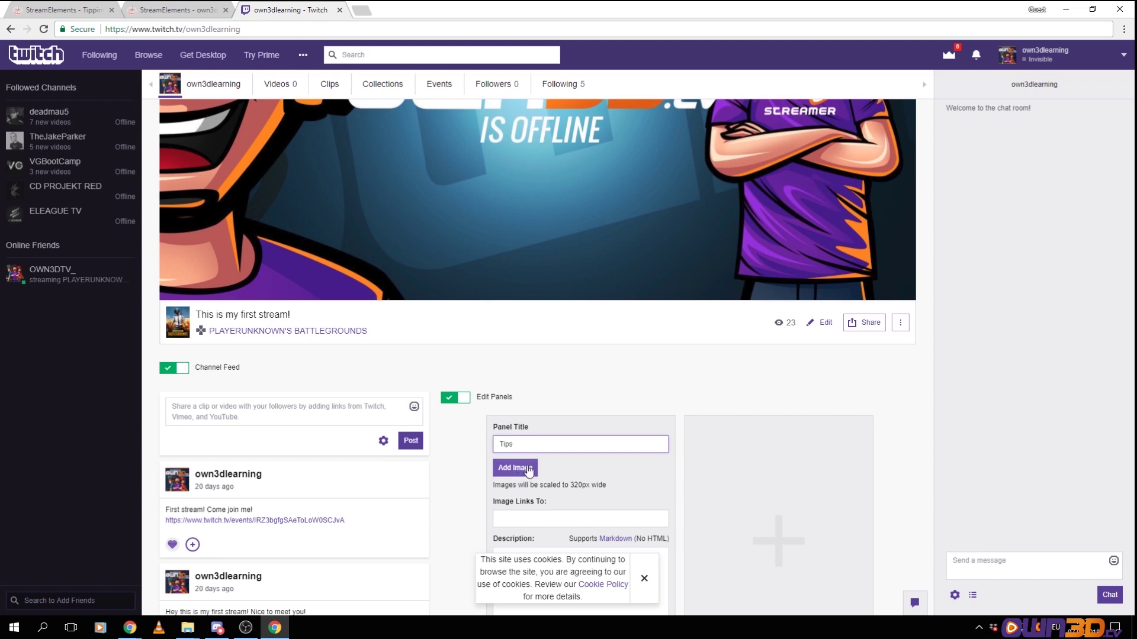
# Upload the donate image to the panel, cropping it to cover the whole DONATE graphic
pyautogui.click(530, 467)
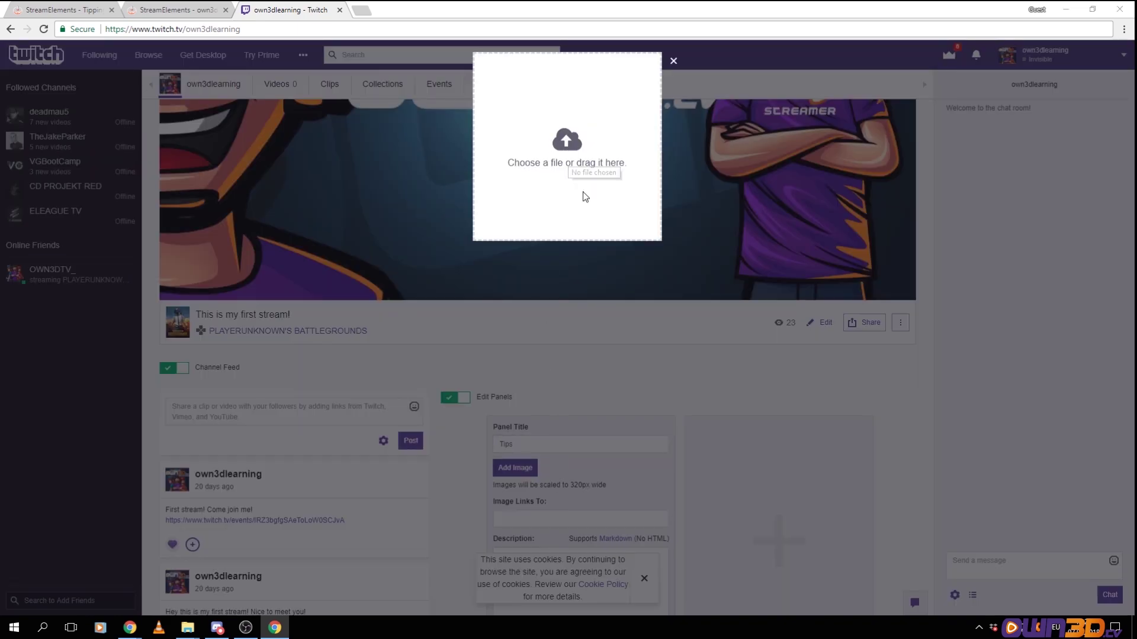
pyautogui.click(581, 177)
pyautogui.doubleClick(393, 94)
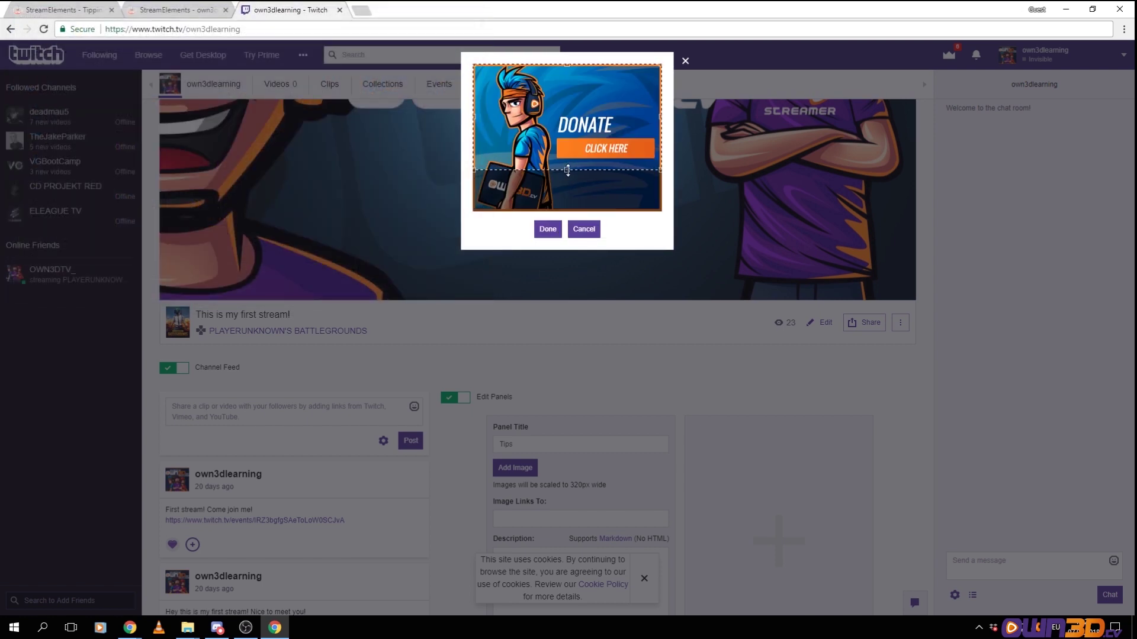
pyautogui.moveTo(566, 170); pyautogui.dragTo(544, 303)
pyautogui.click(547, 229)
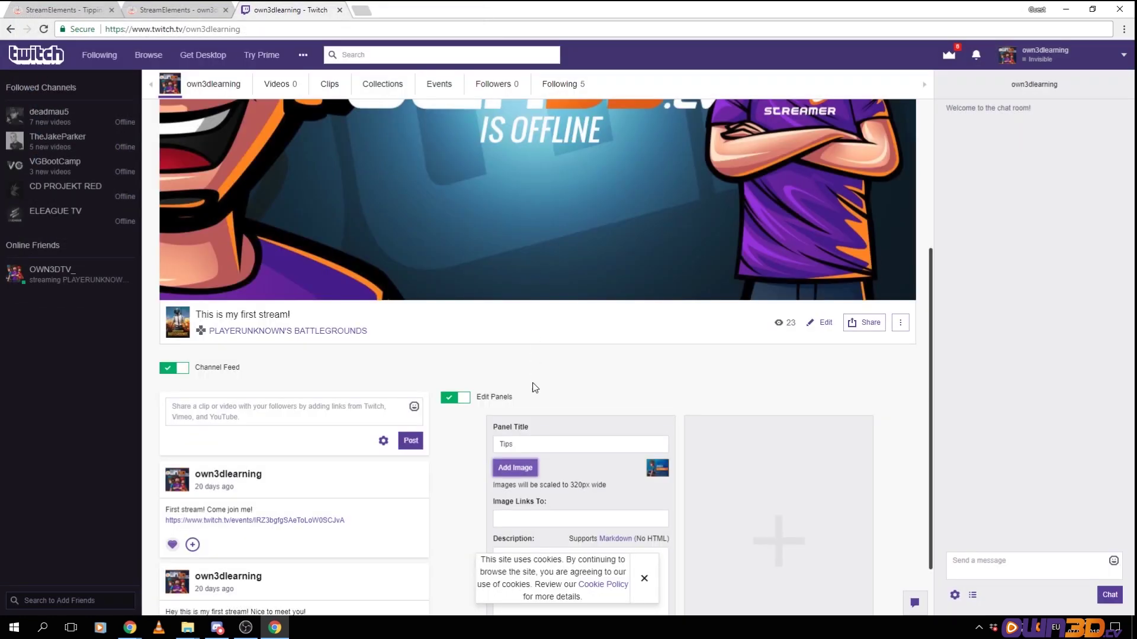
# Paste the StreamElements tipping page URL into Image Links To and start the description
pyautogui.scroll(-1, 586, 441)
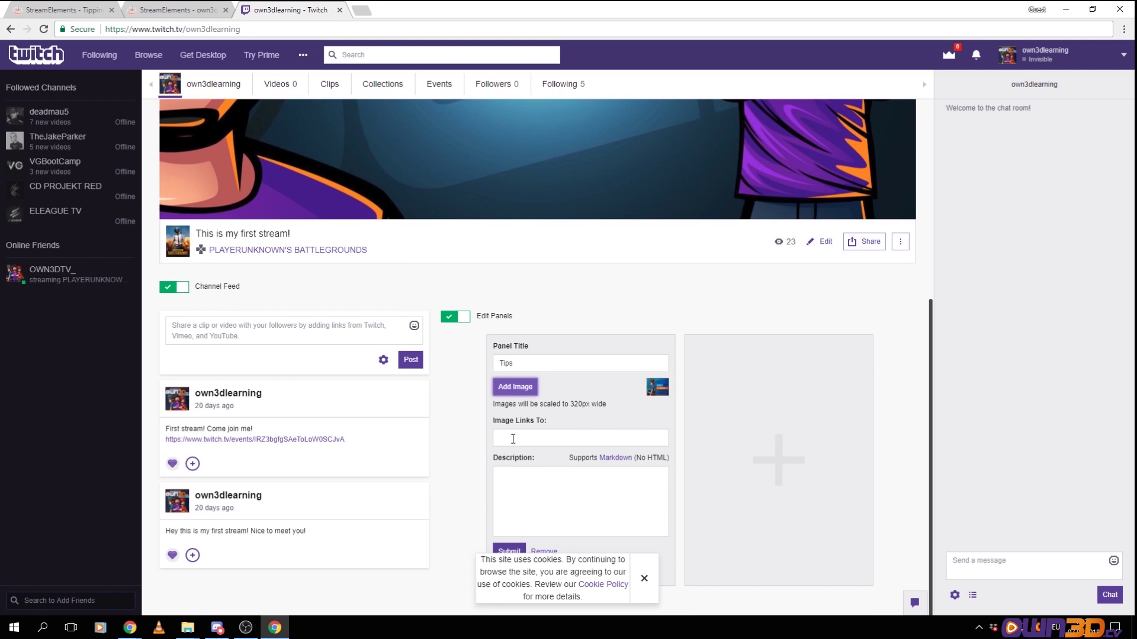
pyautogui.click(510, 439)
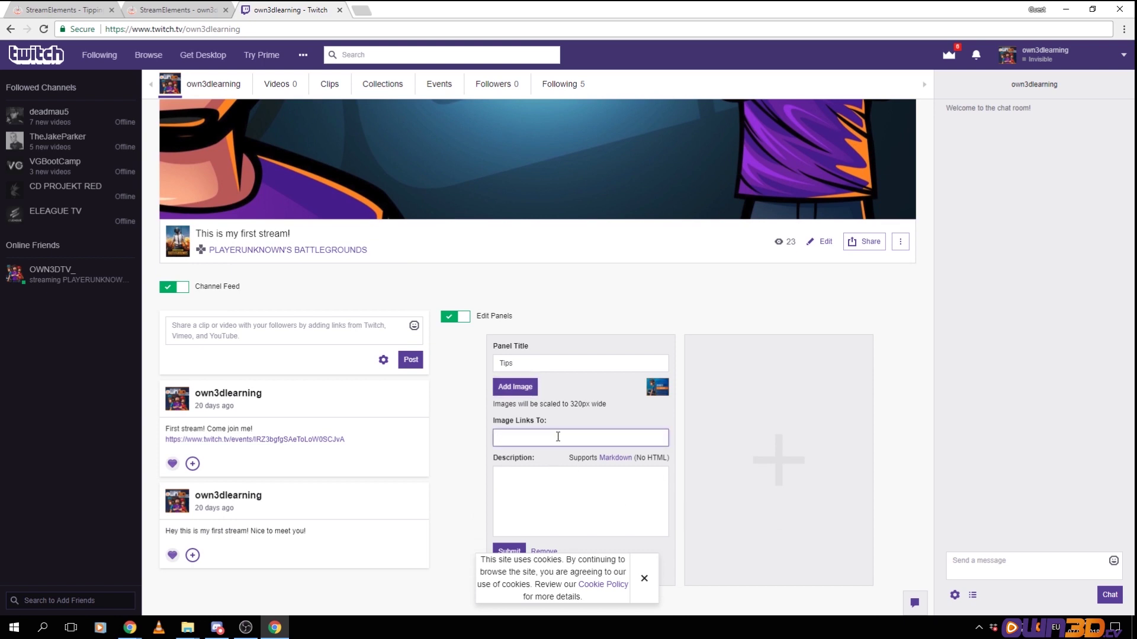
pyautogui.write('https://streamelements.com/own3dlearning/tip')
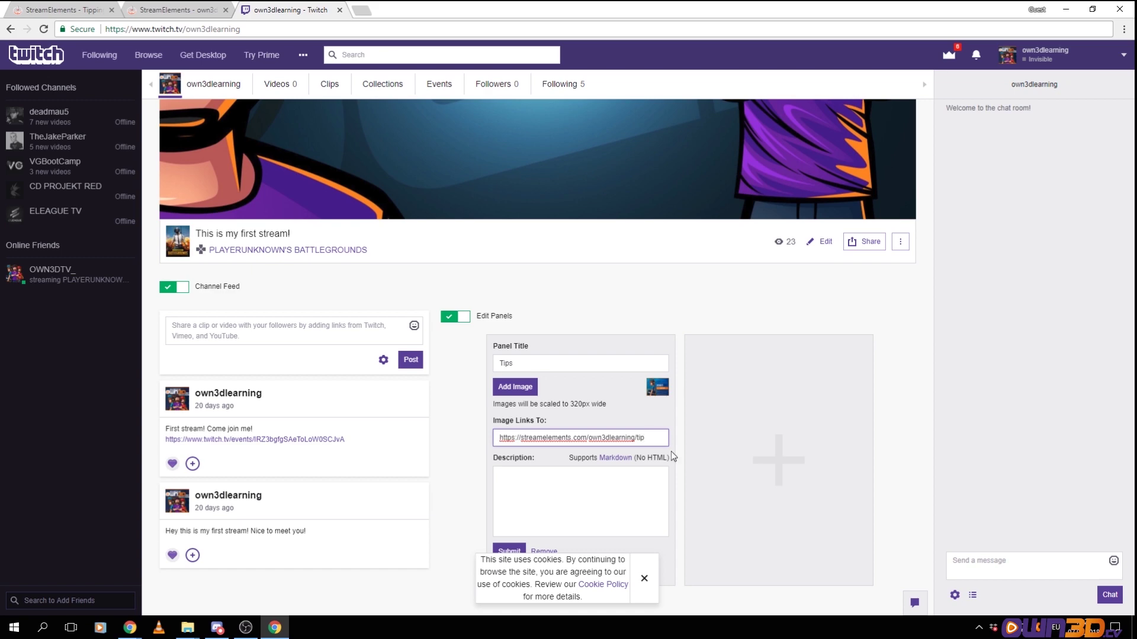
pyautogui.click(188, 10)
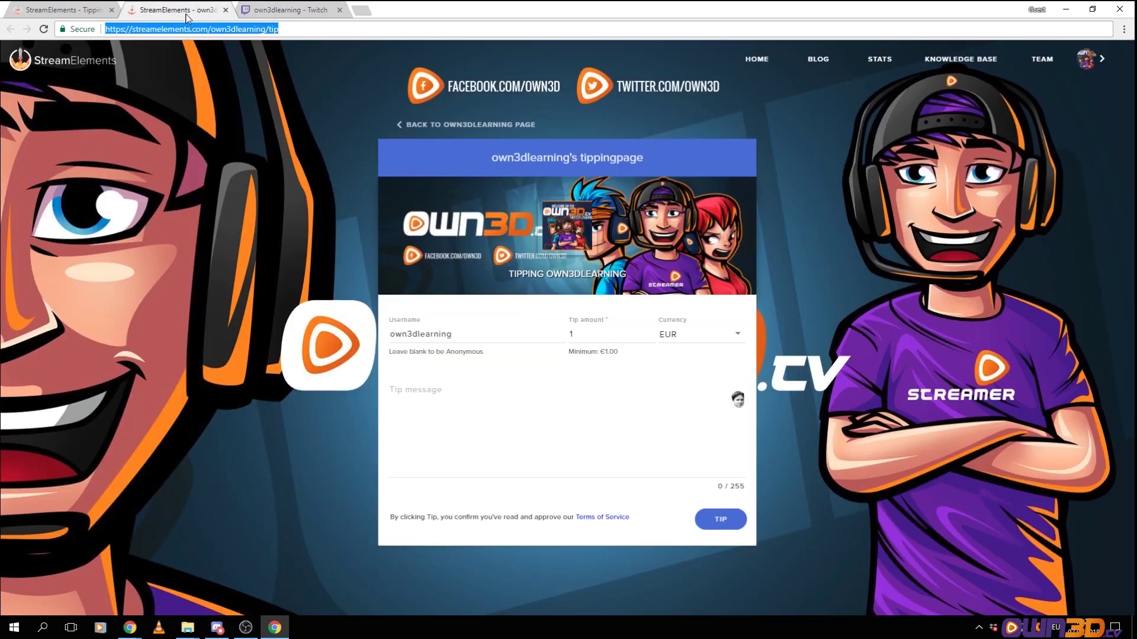
pyautogui.click(290, 9)
pyautogui.click(533, 477)
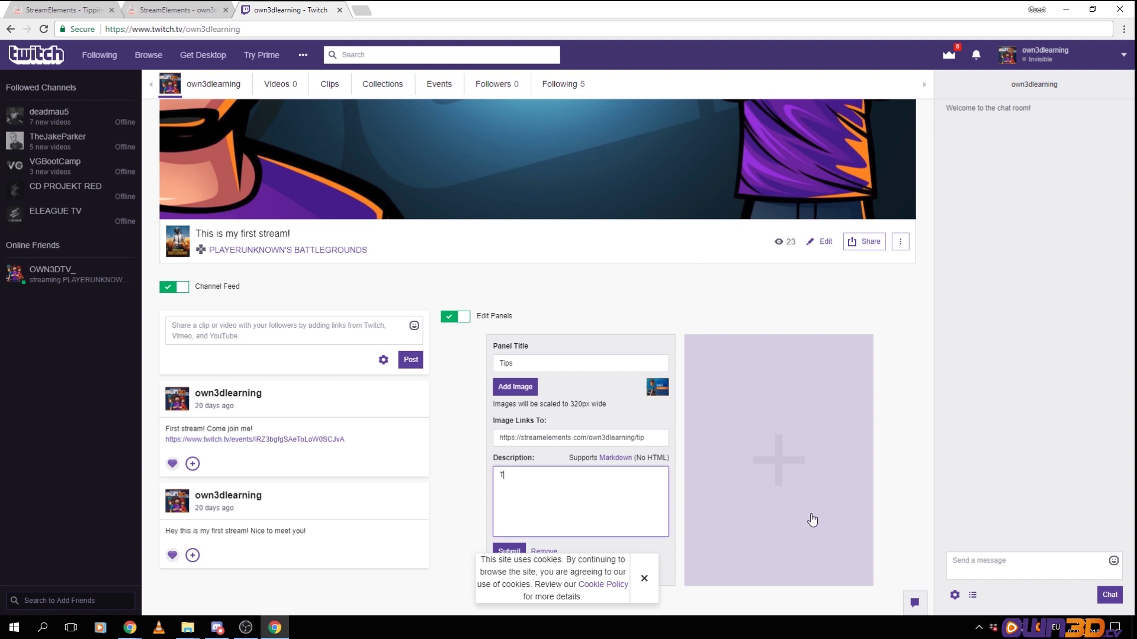
# Write the description 'Tips are never required but always welcome!' and 'Thank you for supporting my stream! You are amazing'
pyautogui.write('Tips a')
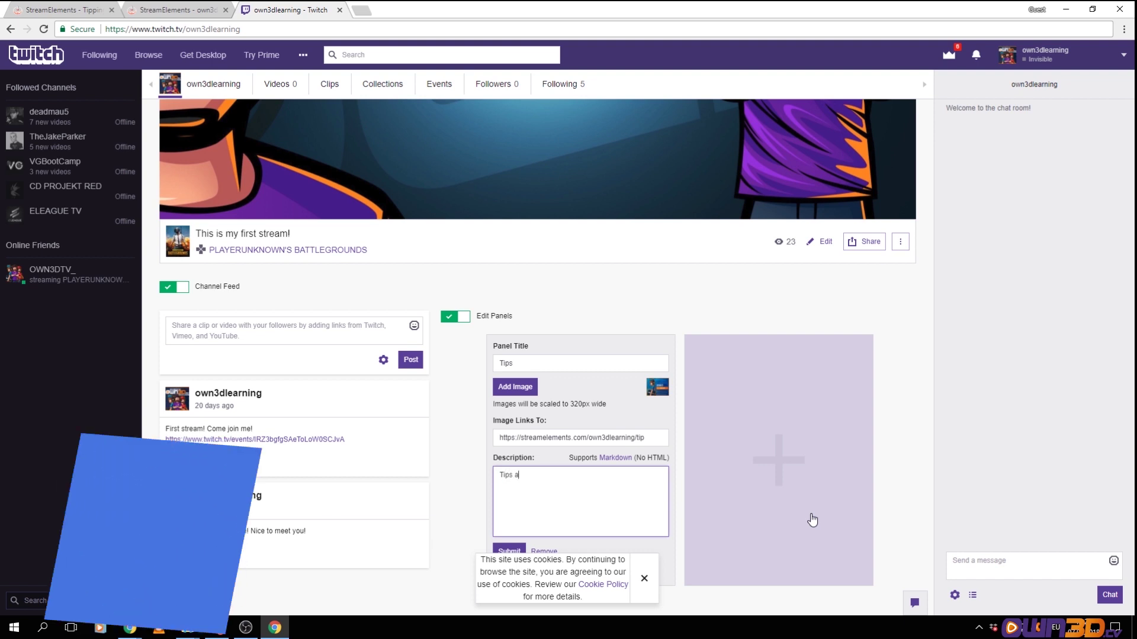
pyautogui.write('re never required')
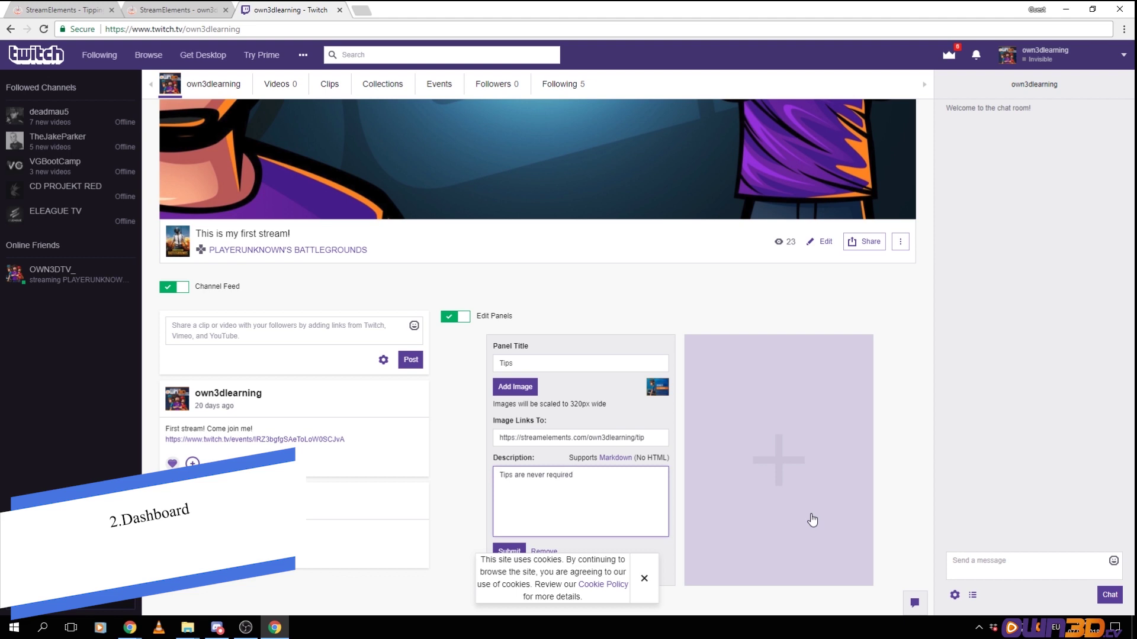
pyautogui.write(' but alway ')
pyautogui.write(' welcome!')
pyautogui.press('Return')
pyautogui.write('Thank you for support')
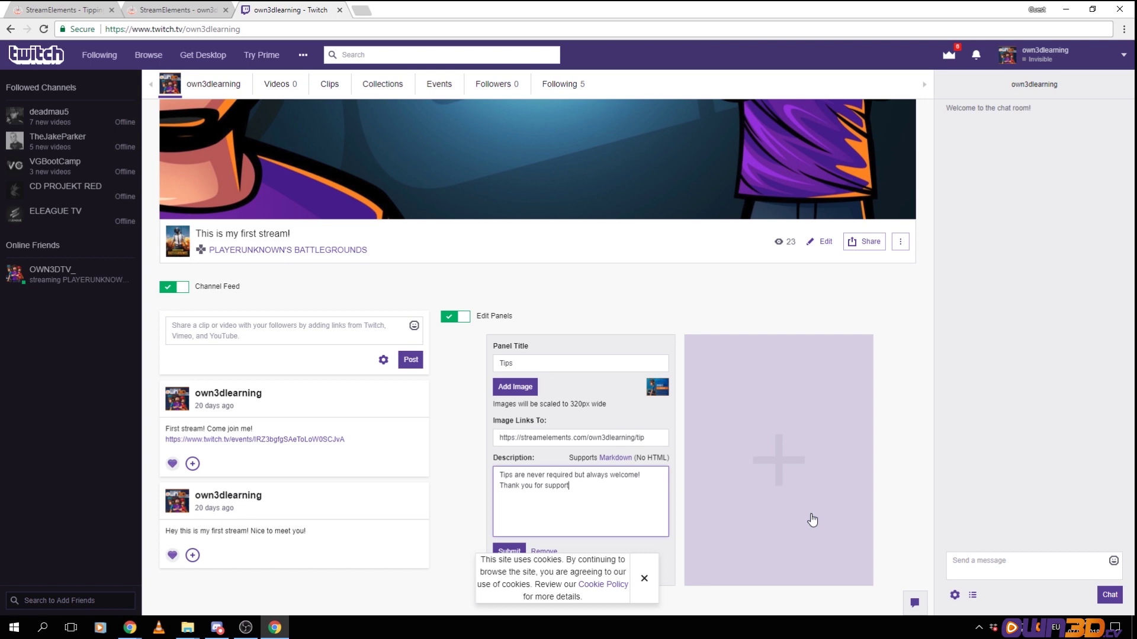
pyautogui.write('ing my stream! You are amazing!')
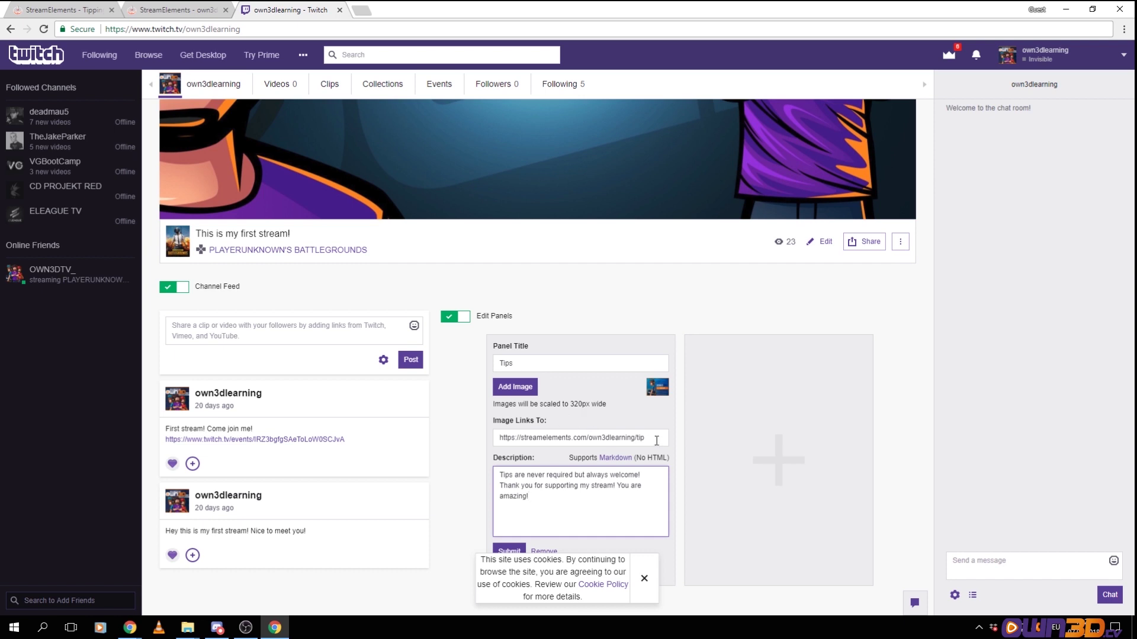
# Submit the Tips panel and switch off Edit Panels
pyautogui.click(644, 578)
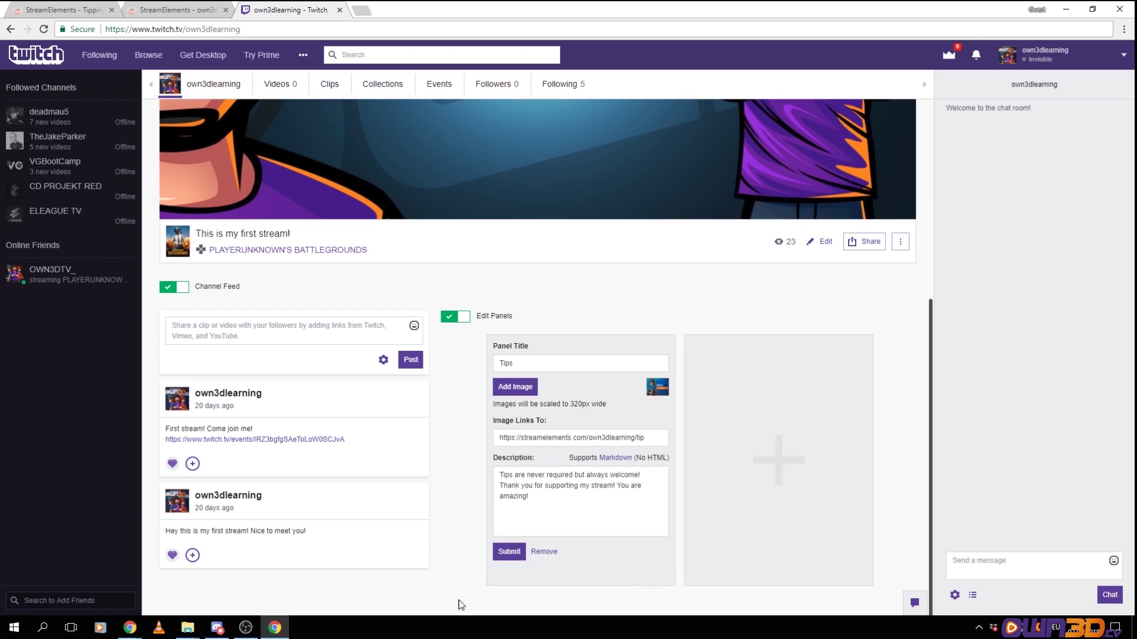
pyautogui.click(512, 552)
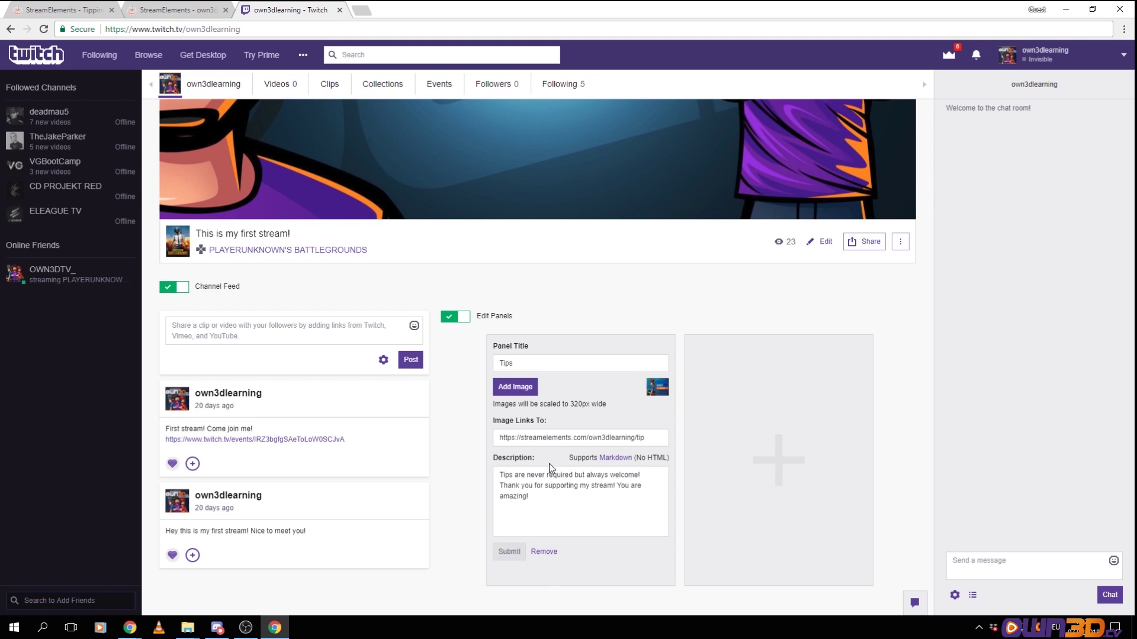
pyautogui.click(459, 320)
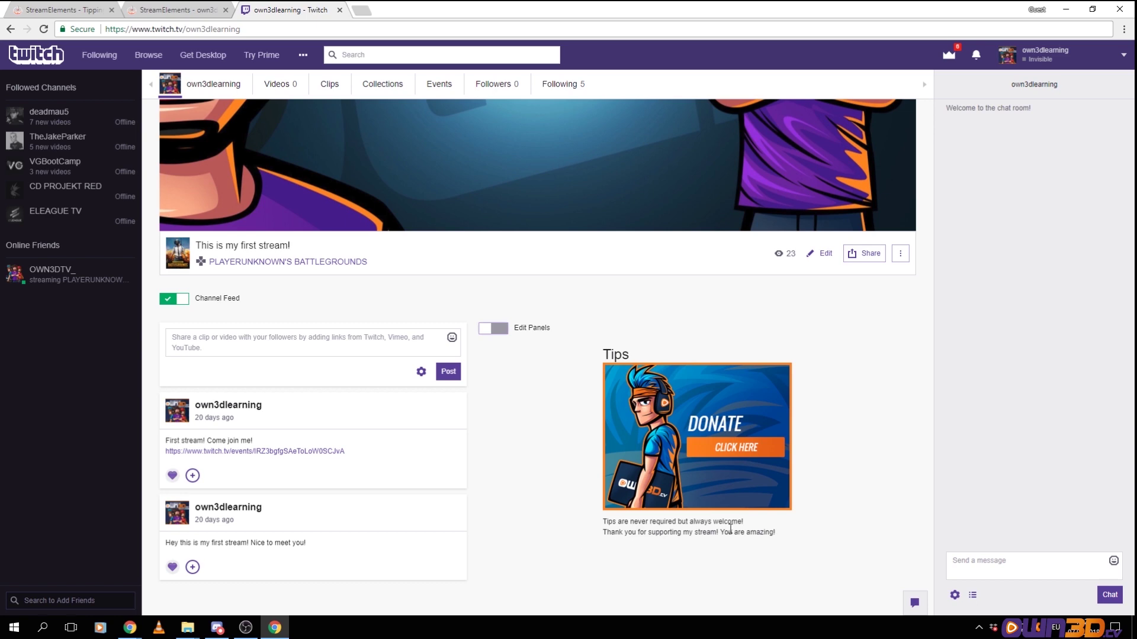
# Open the tipping page from the Donate image and check its currency list, keeping EUR
pyautogui.click(728, 460)
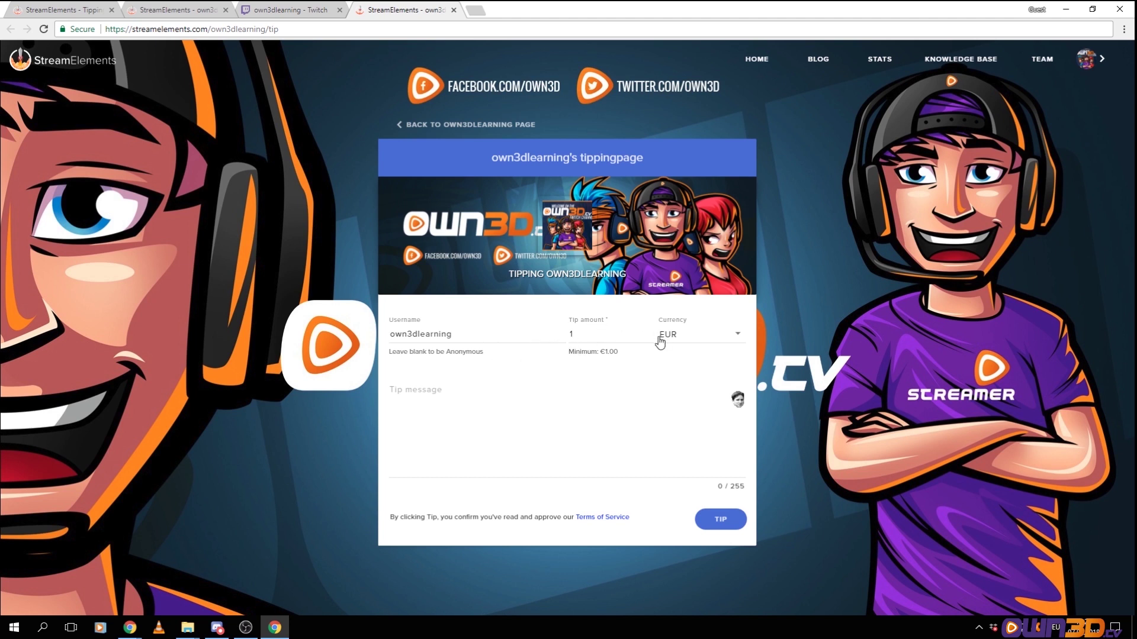
pyautogui.click(738, 340)
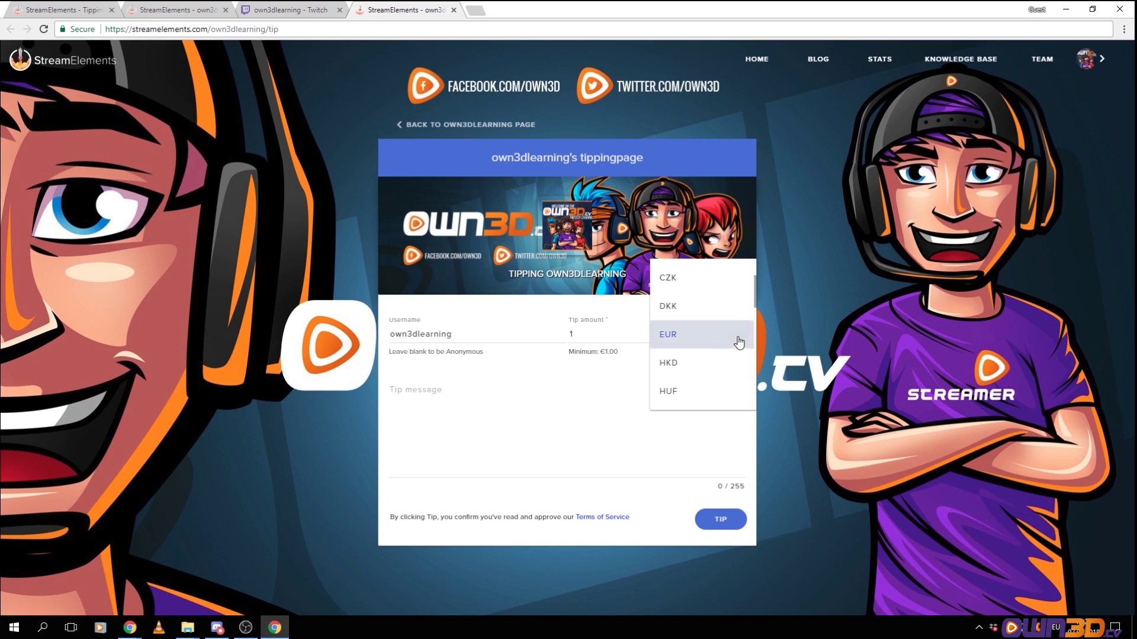
pyautogui.click(736, 336)
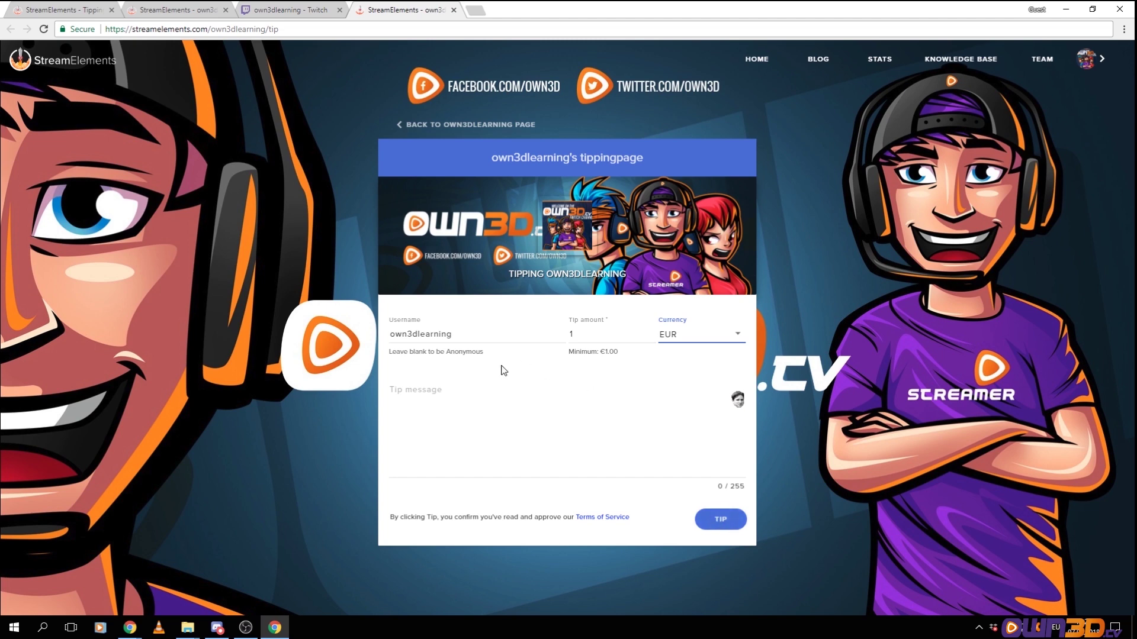
# Close both StreamElements tipping page tabs
pyautogui.click(453, 11)
pyautogui.click(196, 10)
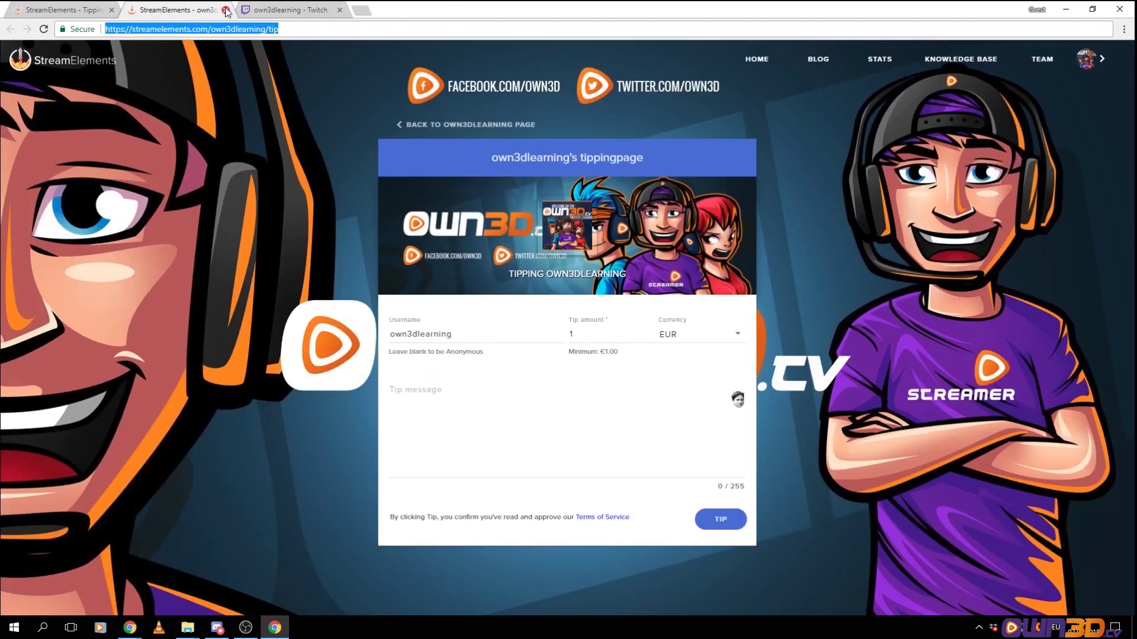
pyautogui.click(226, 11)
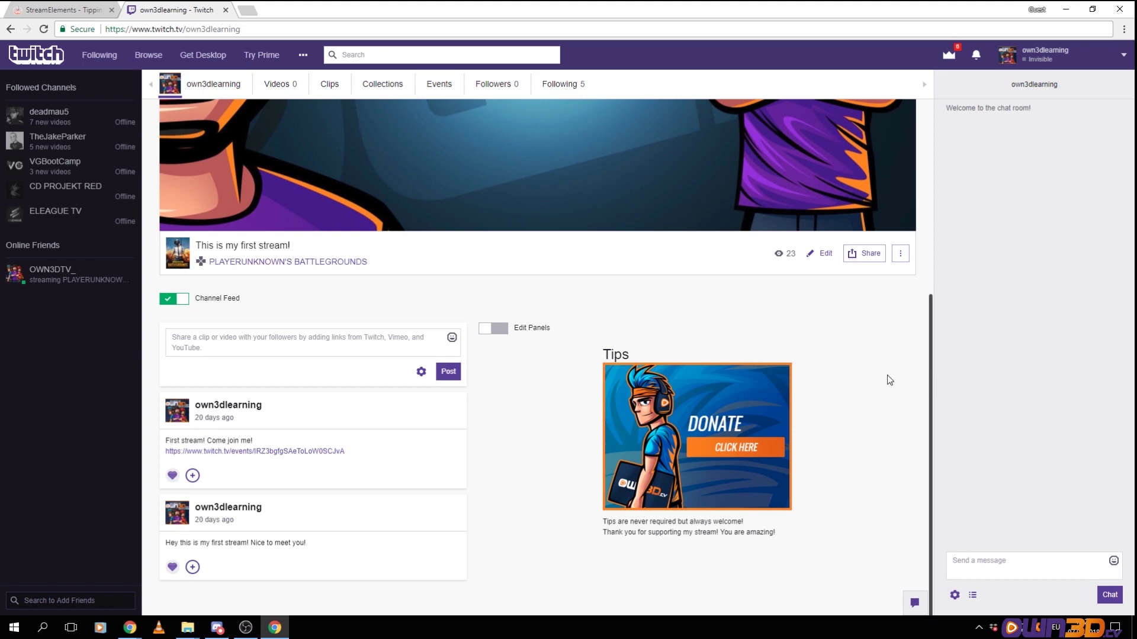
# Move the StreamElements tab beside Twitch and go to the BOT Overview page via Songrequest
pyautogui.moveTo(62, 9); pyautogui.dragTo(178, 10)
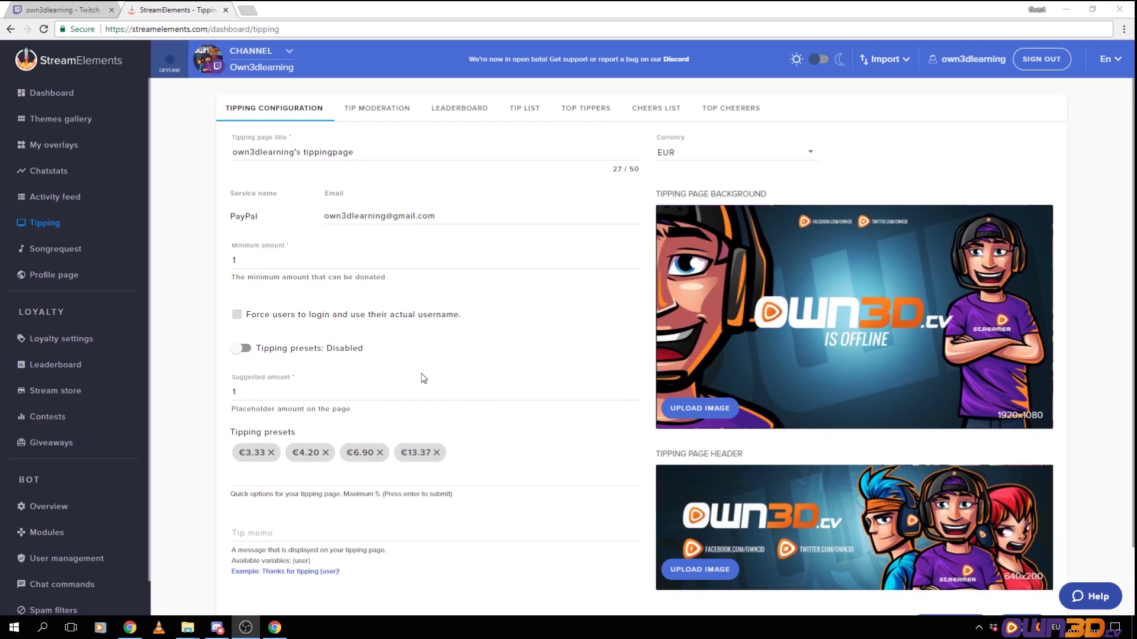
pyautogui.click(69, 244)
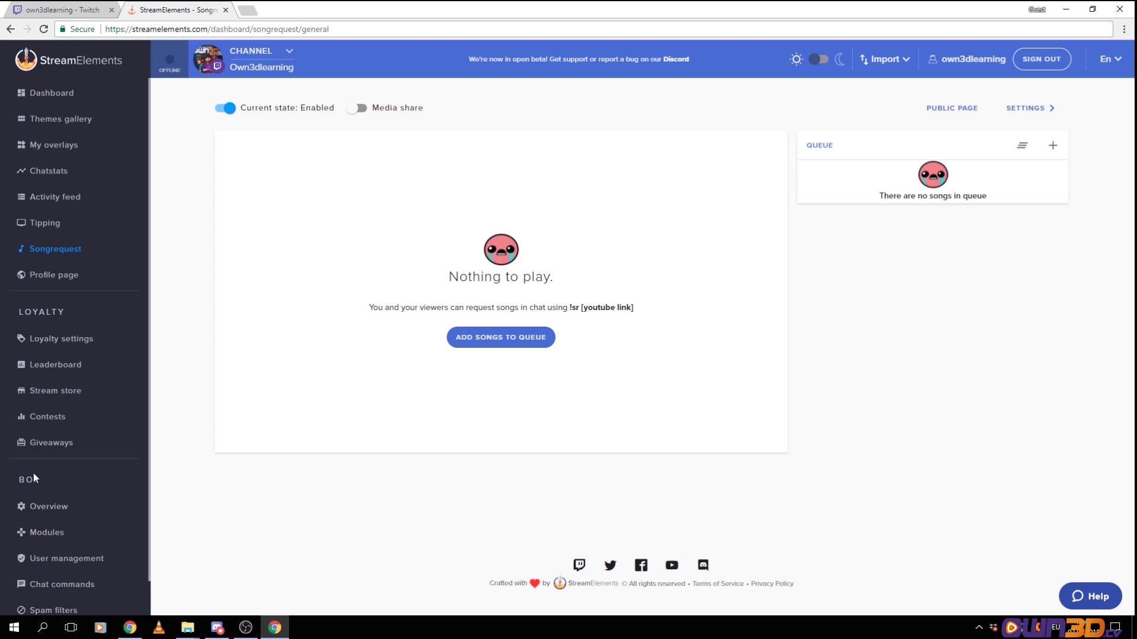
pyautogui.click(50, 510)
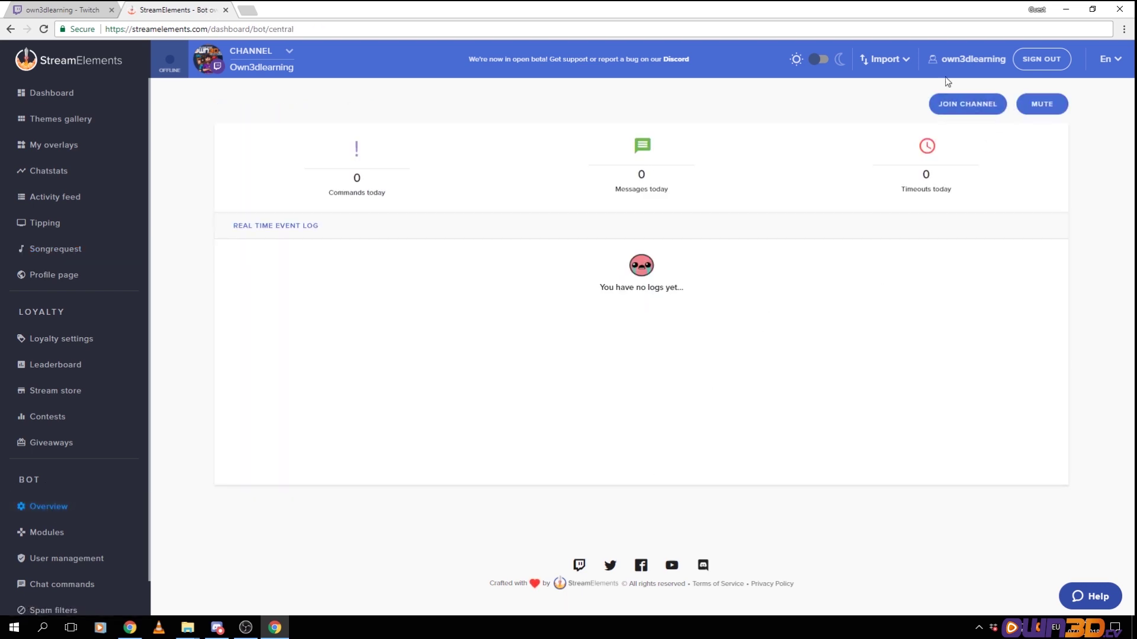
# Use JOIN CHANNEL so the StreamElements bot joins the Twitch chat
pyautogui.click(974, 106)
pyautogui.click(961, 108)
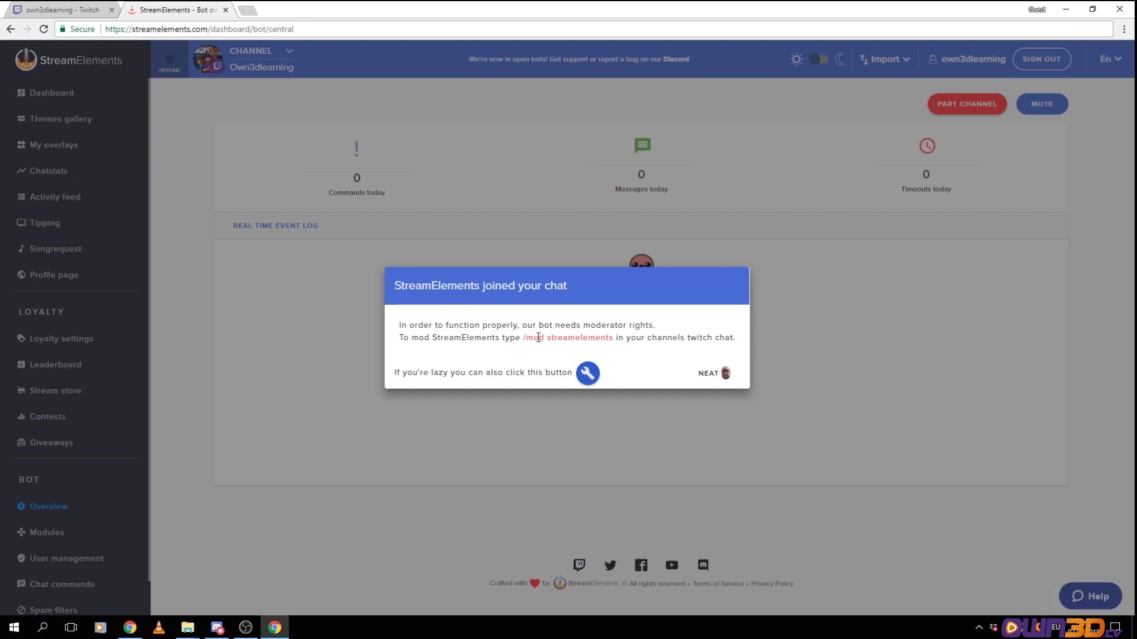
# Send '!mod streamelemnts' in Twitch chat to make the bot a moderator, then return to StreamElements
pyautogui.click(711, 374)
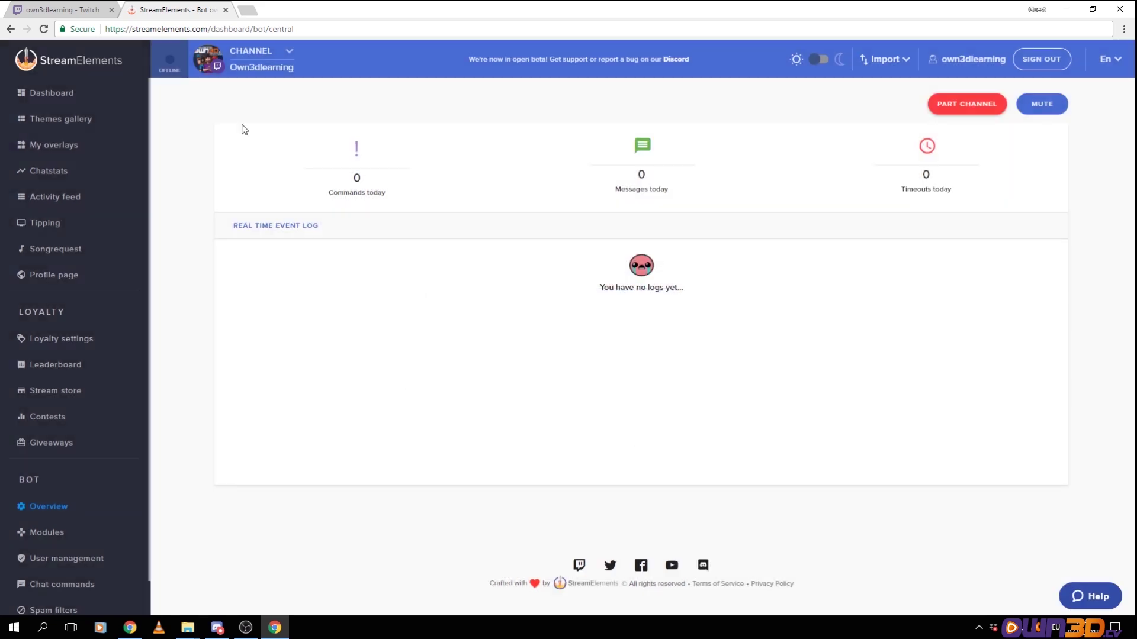
pyautogui.click(89, 11)
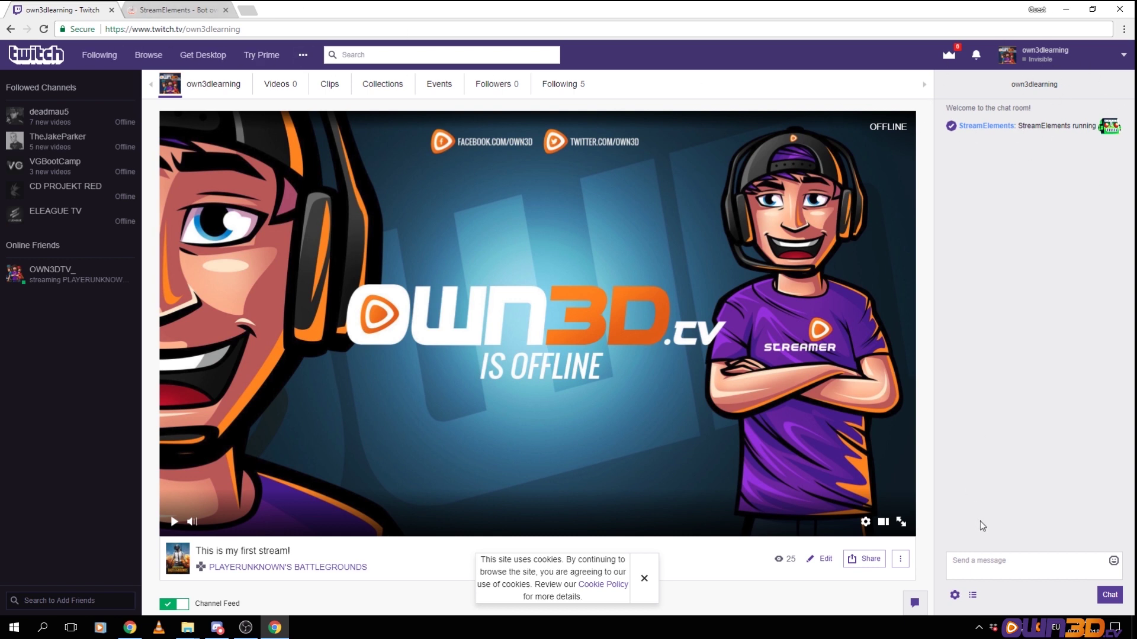
pyautogui.click(978, 561)
pyautogui.write('!')
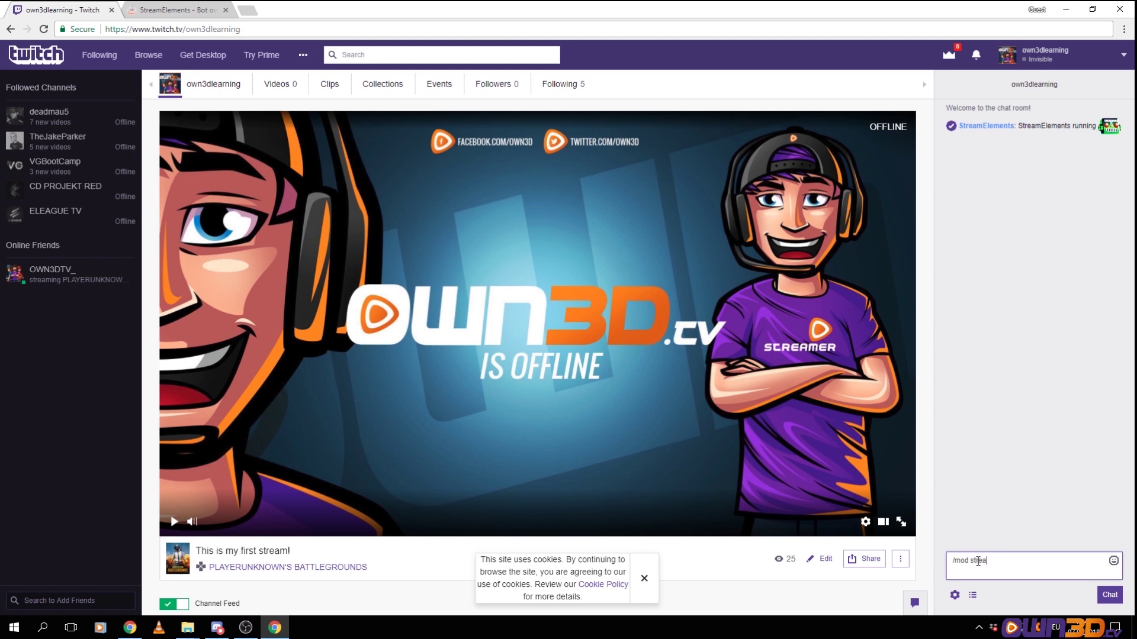
pyautogui.write('mod streamelemnts')
pyautogui.press('Return')
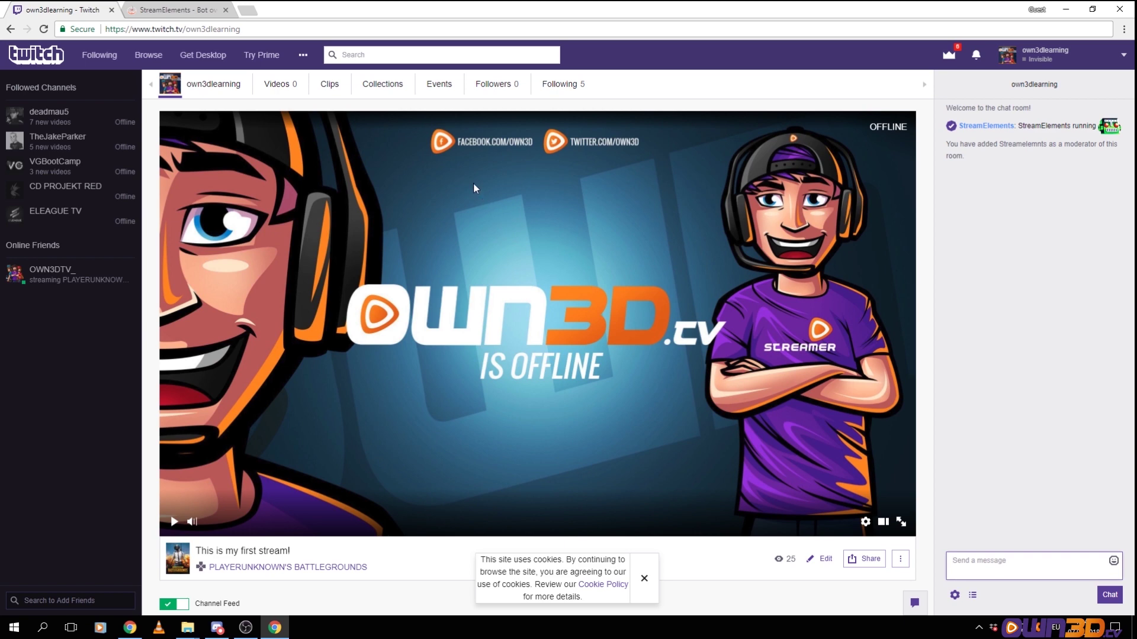
pyautogui.click(185, 11)
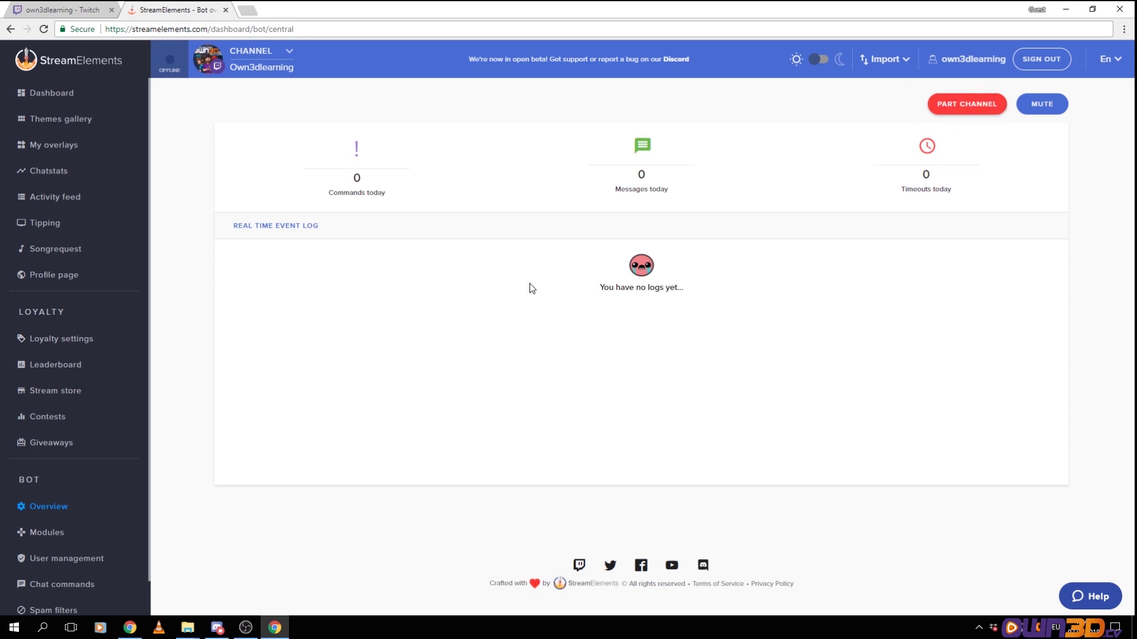
# Open the Songrequest page and its SETTINGS panel
pyautogui.click(56, 249)
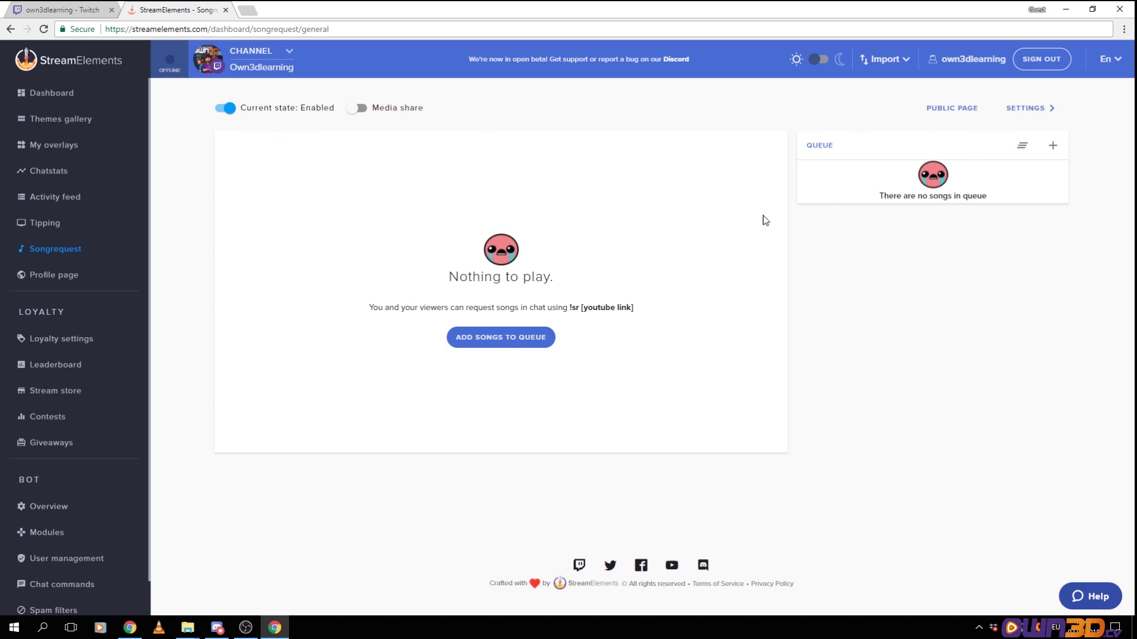
pyautogui.click(1036, 108)
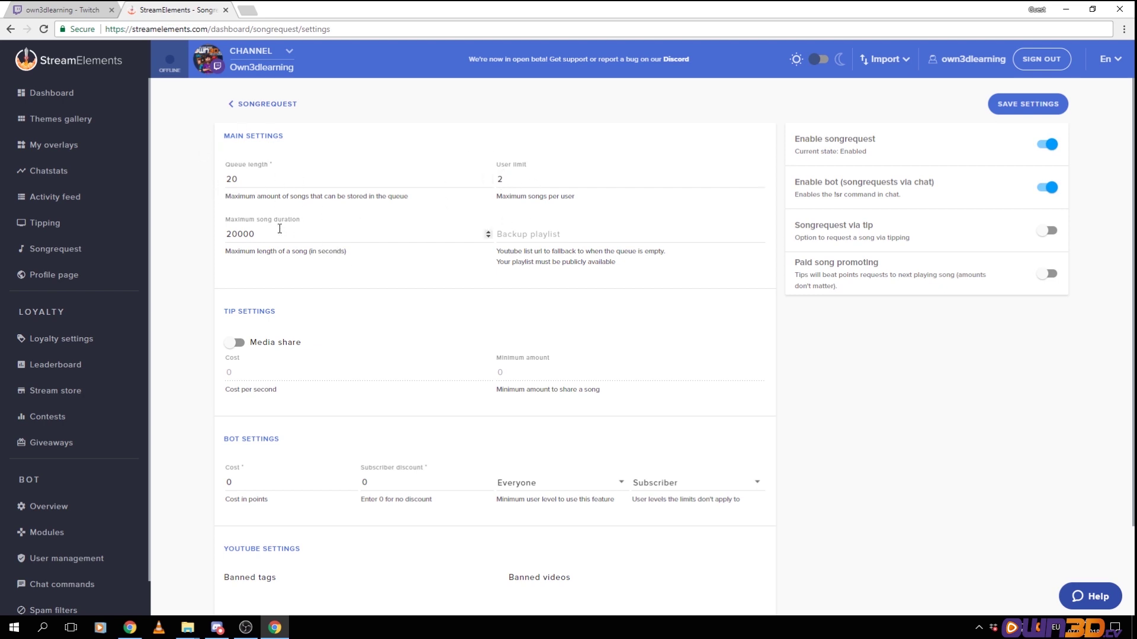
# Replace the 20000-second maximum song duration with 6000 seconds
pyautogui.doubleClick(325, 241)
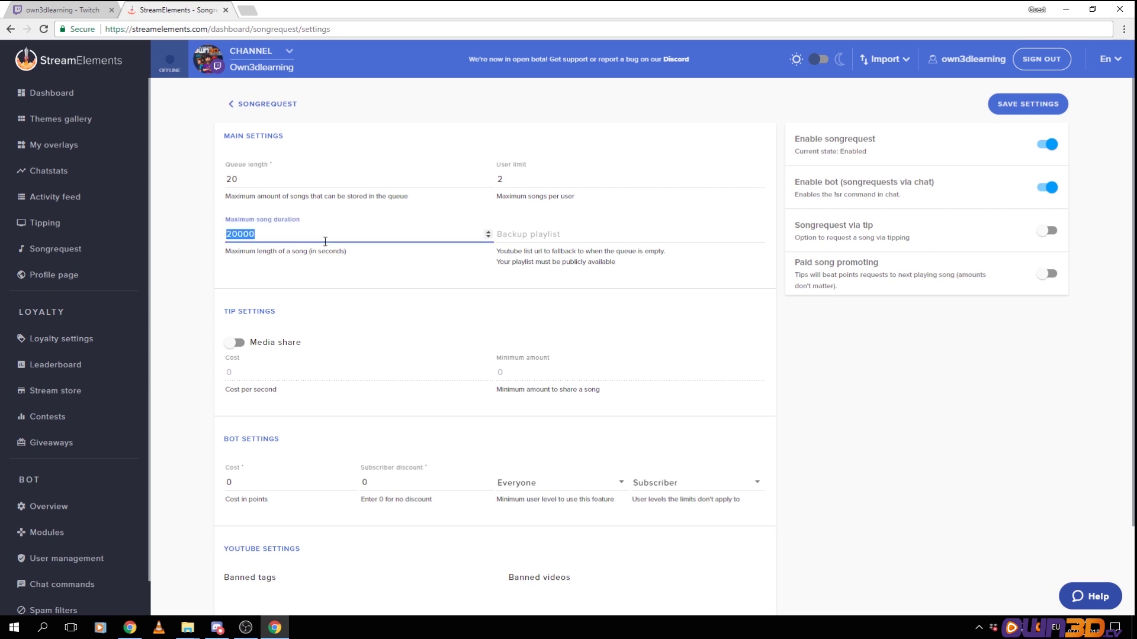
pyautogui.write('60')
pyautogui.scroll(-2, 373, 391)
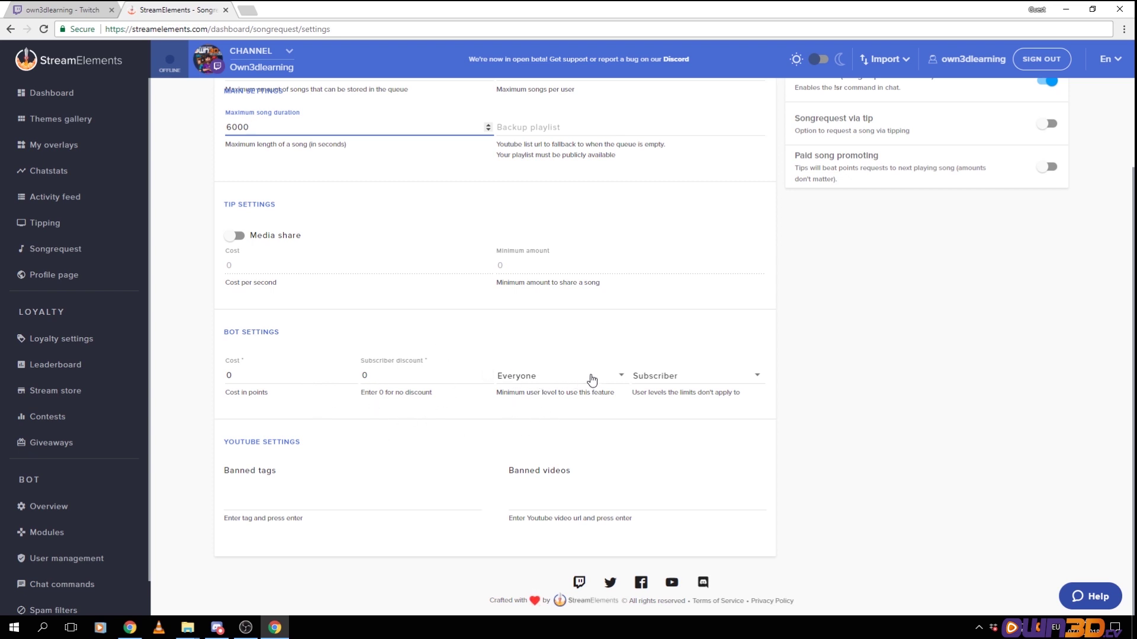
pyautogui.click(620, 382)
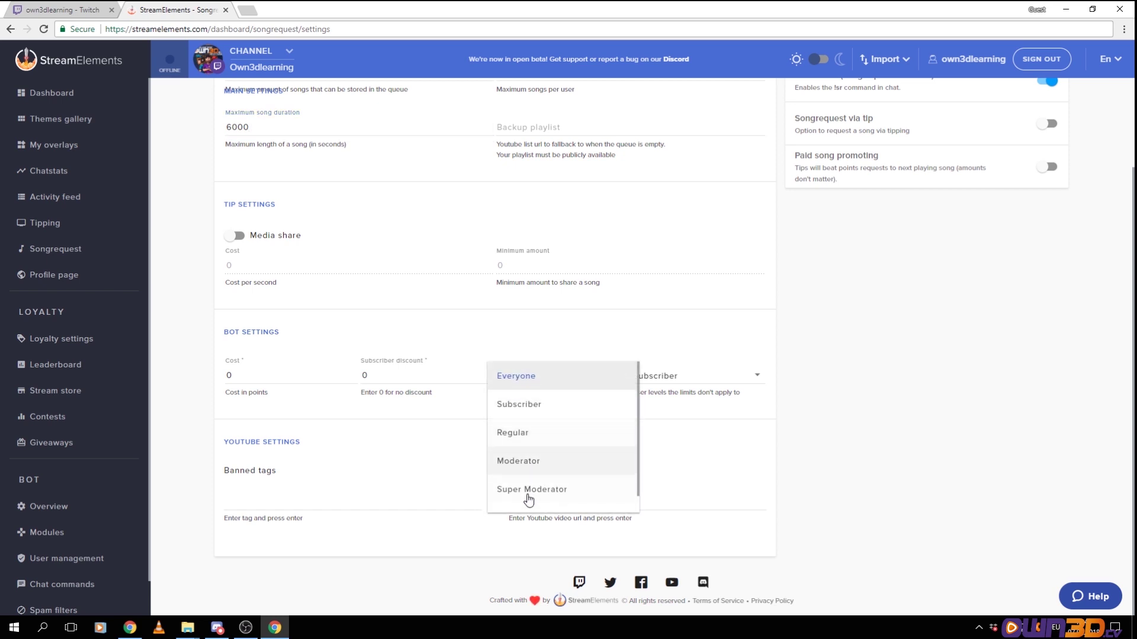
pyautogui.scroll(-1, 552, 463)
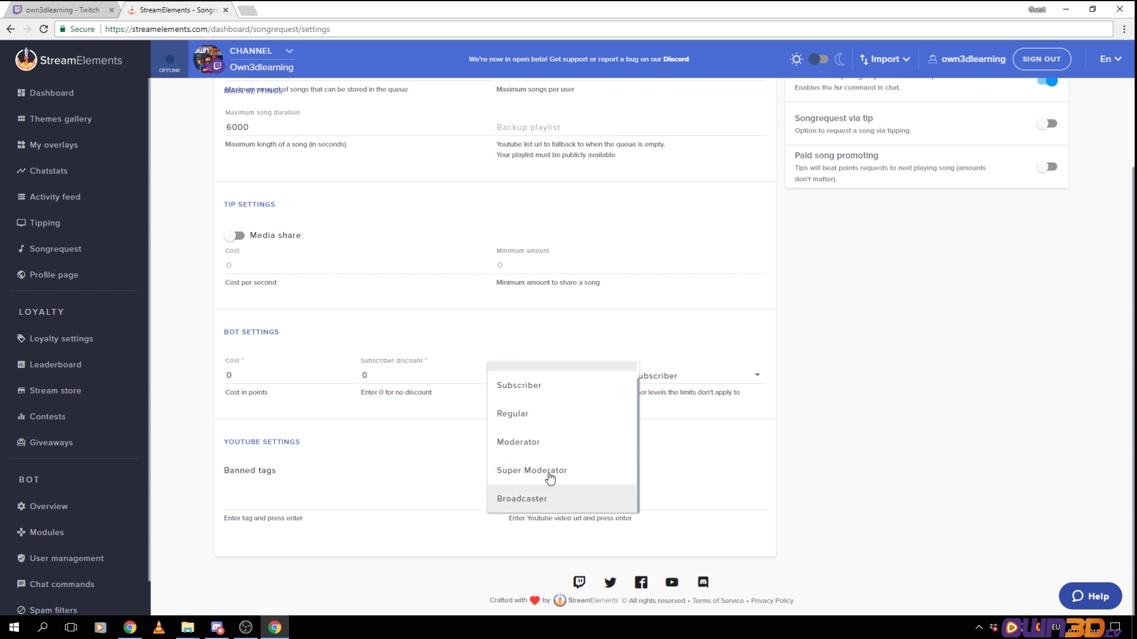
pyautogui.scroll(1, 551, 467)
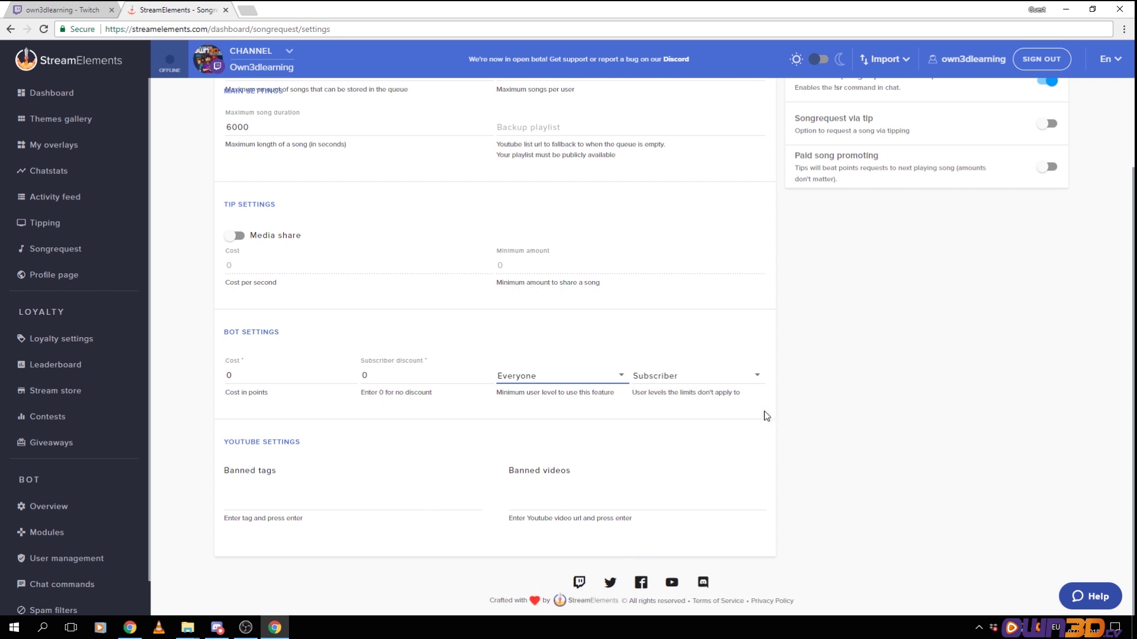
pyautogui.scroll(2, 773, 385)
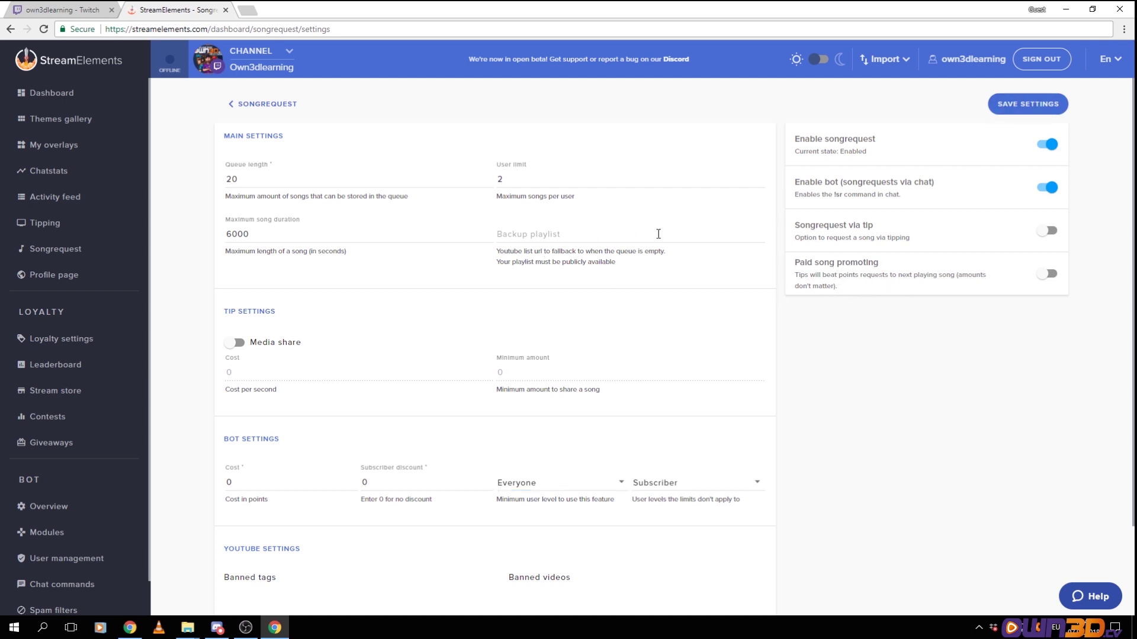
# Go back to the song request queue, then open youtube.com in a new tab
pyautogui.click(269, 105)
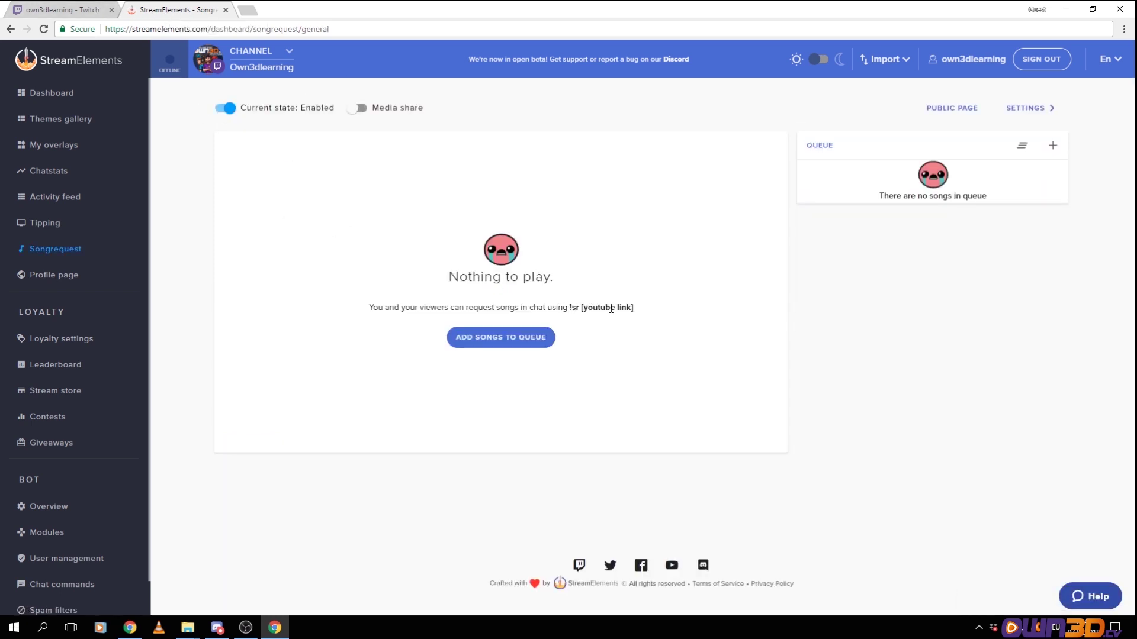
pyautogui.hotkey('ctrl', 't')
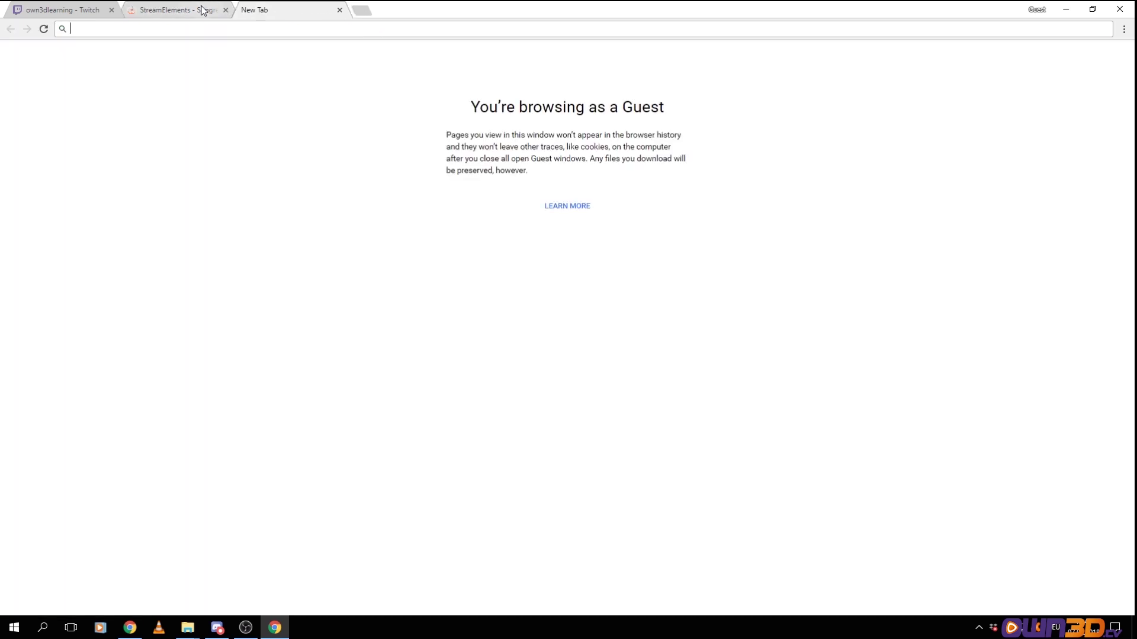
pyautogui.write('youtube.com')
pyautogui.press('Return')
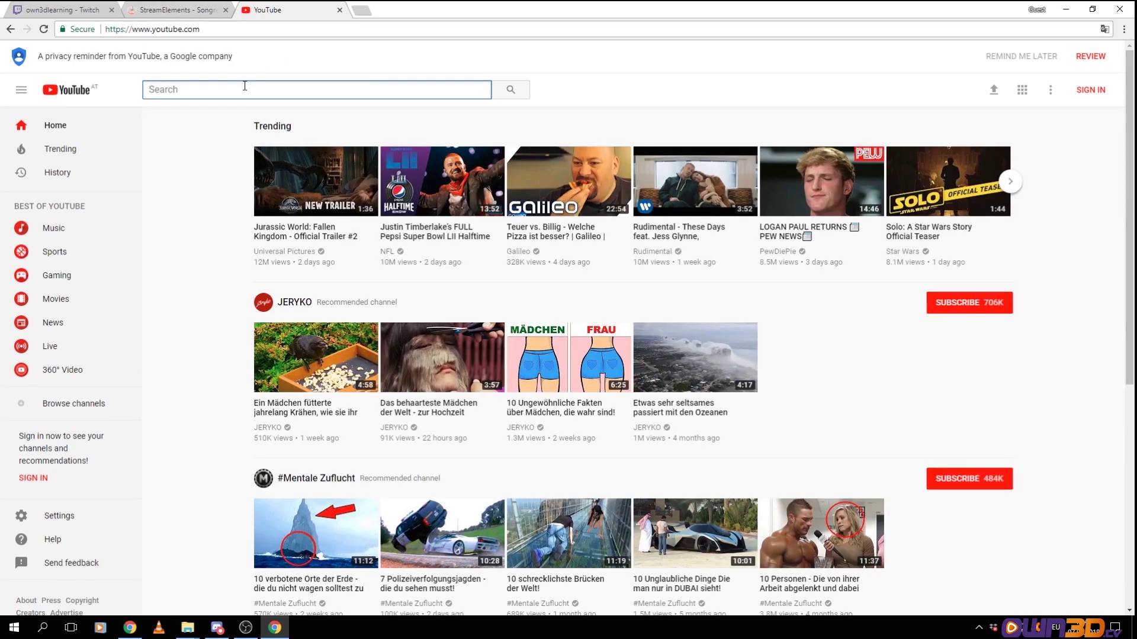
# Search YouTube for 'brain power', open NOMA - Brain Power paused, and select its URL
pyautogui.write('brain power')
pyautogui.press('Return')
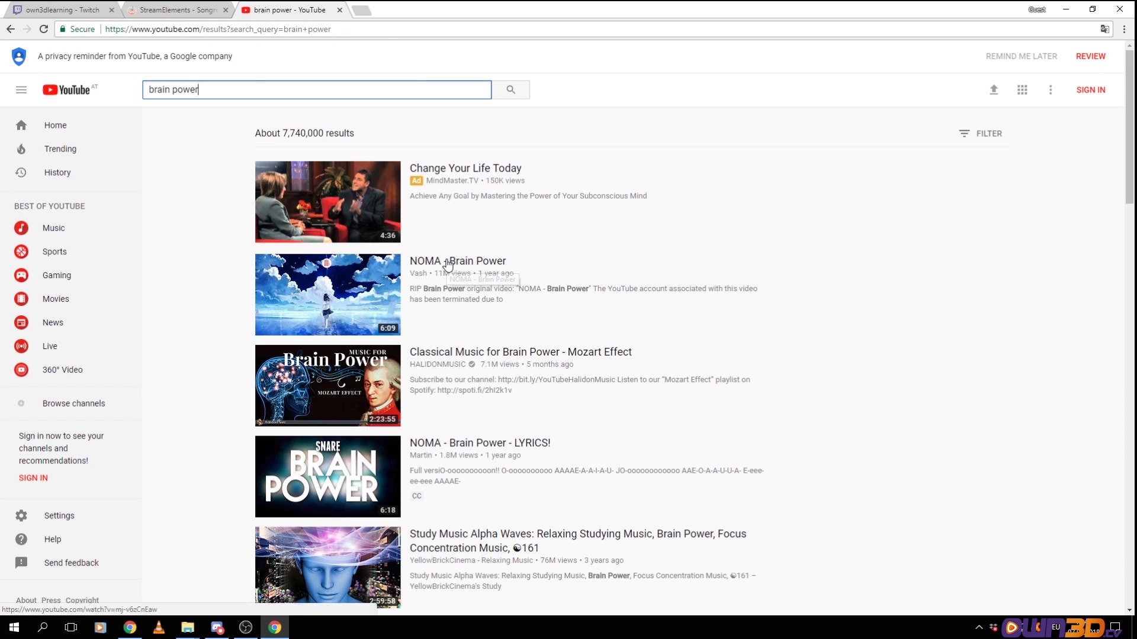
pyautogui.click(449, 263)
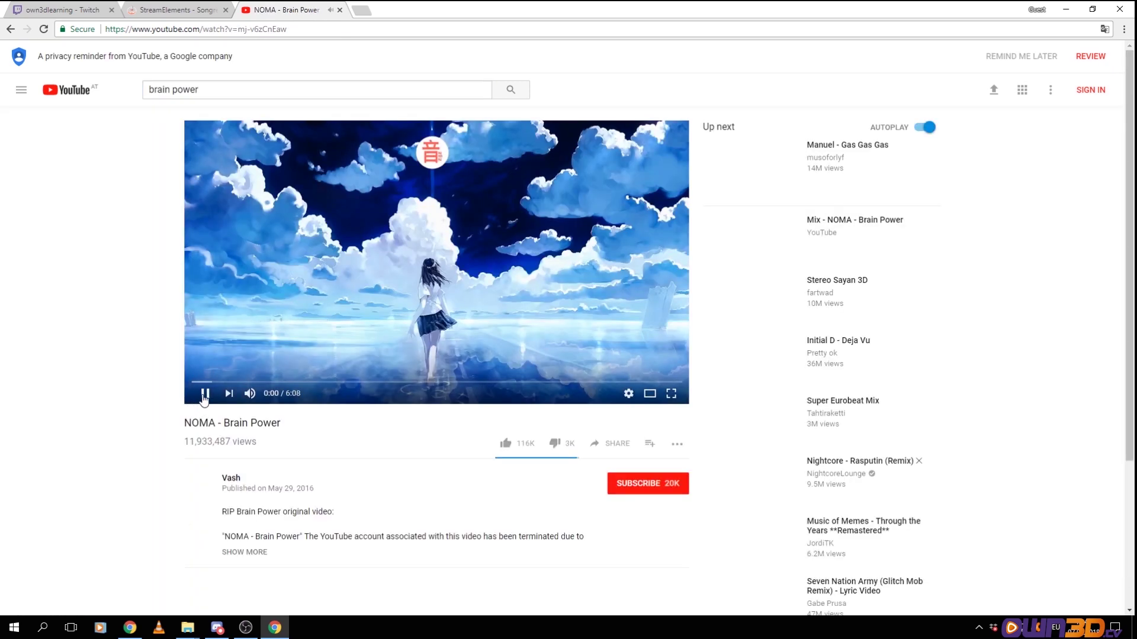
pyautogui.click(205, 394)
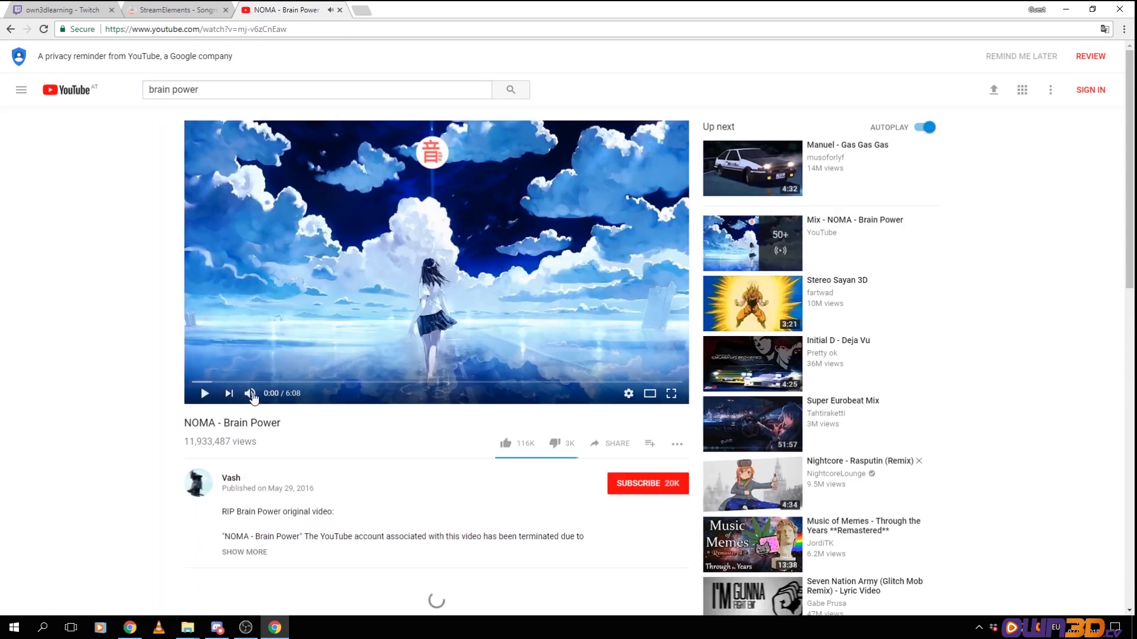
pyautogui.click(167, 29)
pyautogui.hotkey('ctrl', 'c')
# Send '!sr' with the pasted NOMA - Brain Power link in Twitch chat
pyautogui.click(81, 8)
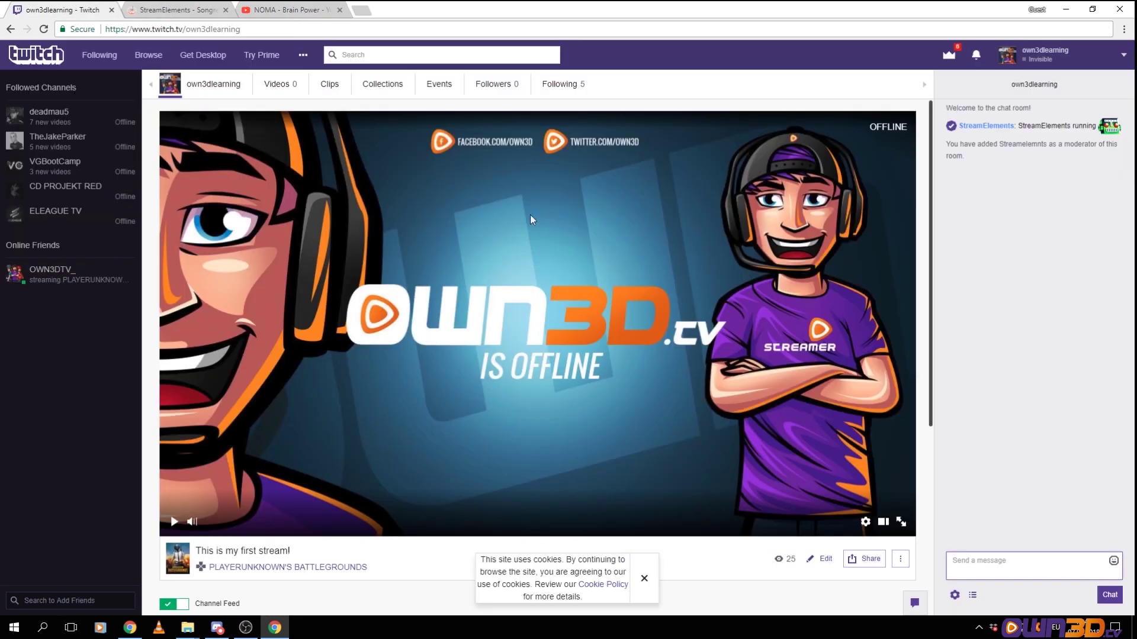
pyautogui.click(1000, 557)
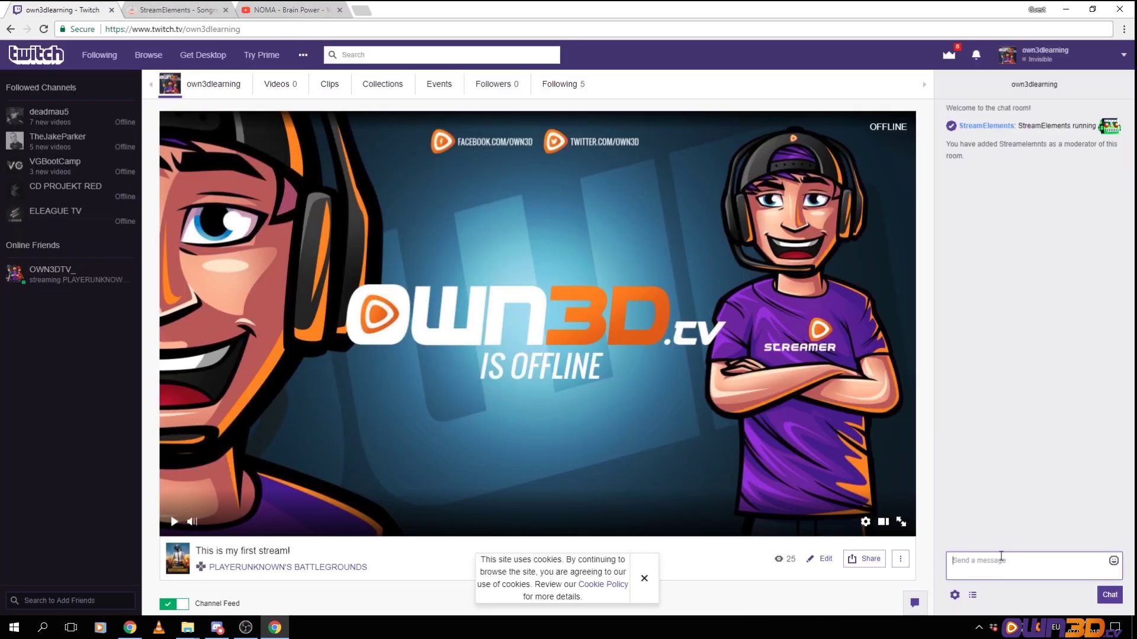
pyautogui.write('!sr')
pyautogui.hotkey('ctrl', 'v')
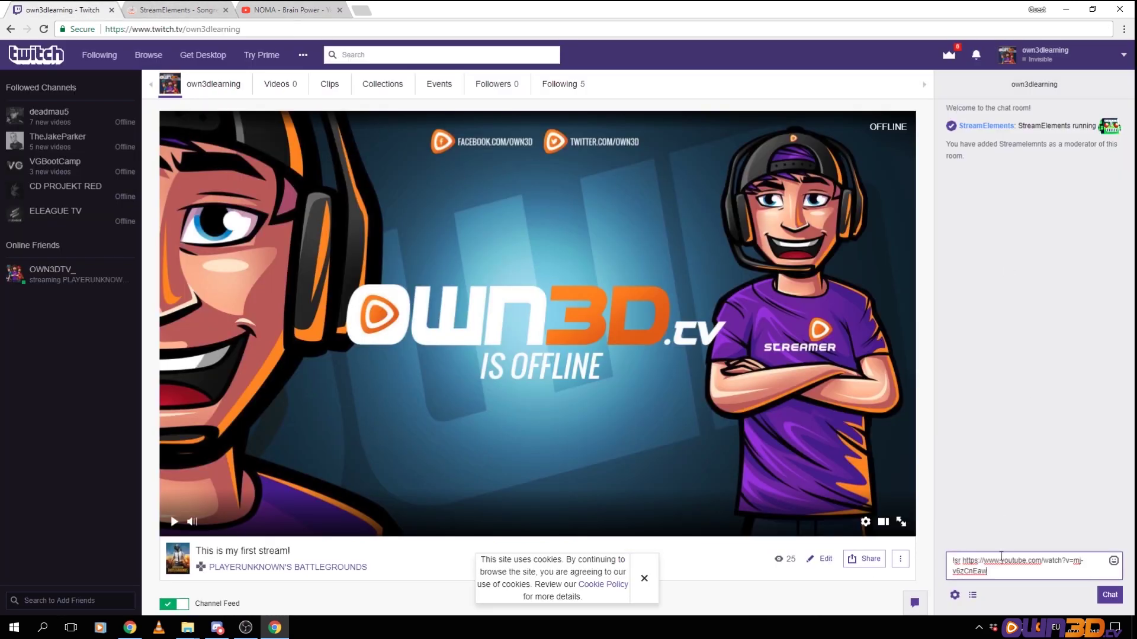
pyautogui.press('Return')
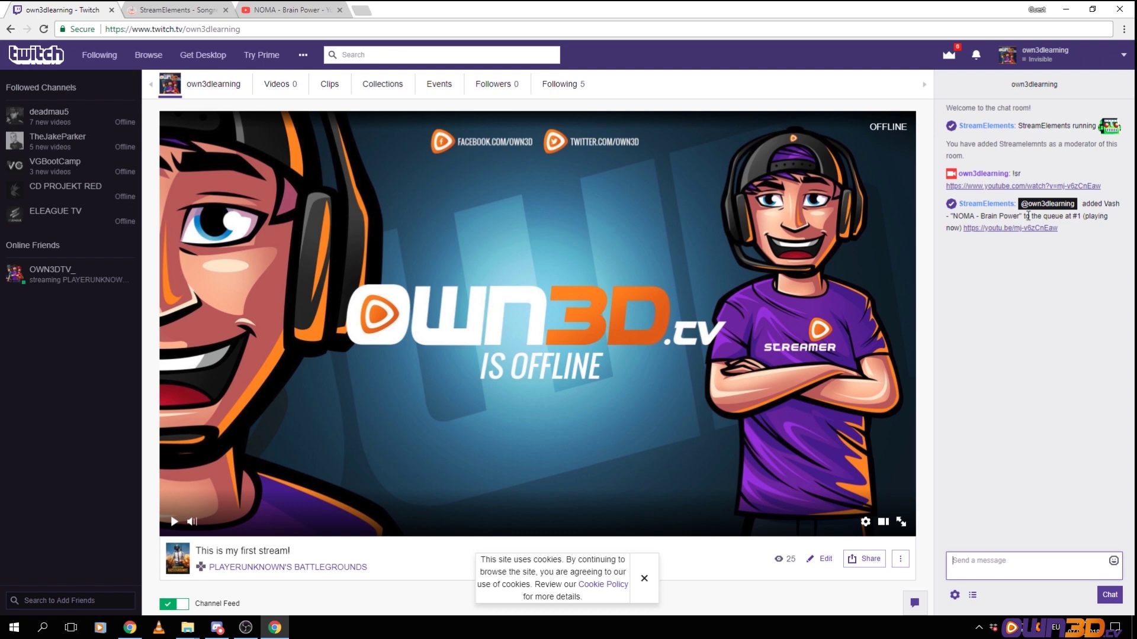
pyautogui.click(169, 10)
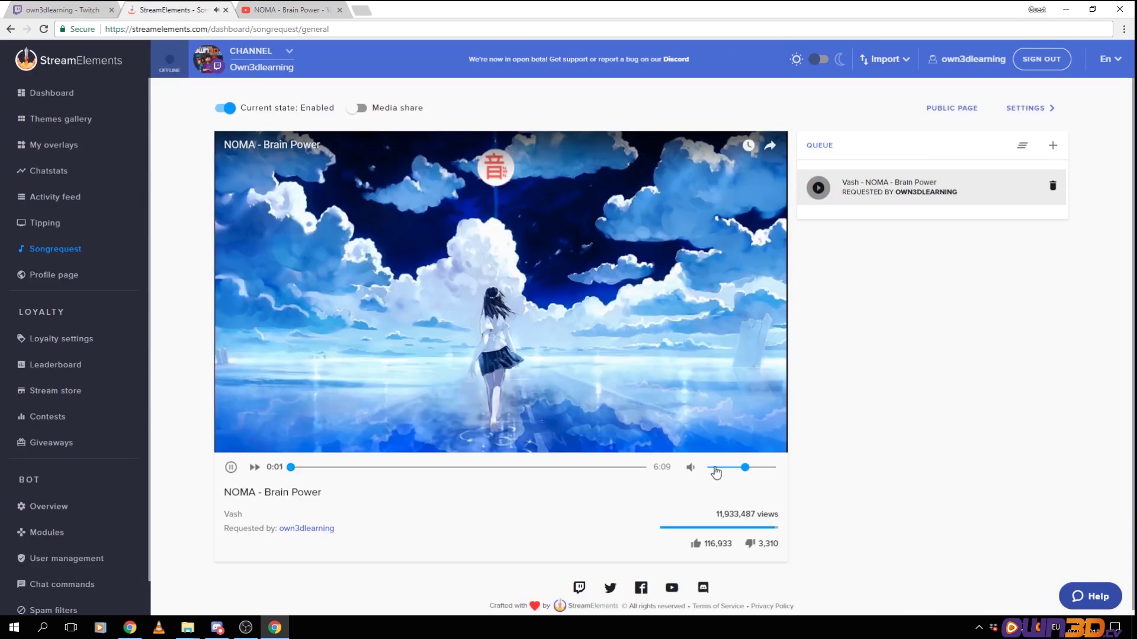
# Turn down the volume, pause the requested song and open the Activity feed
pyautogui.click(718, 467)
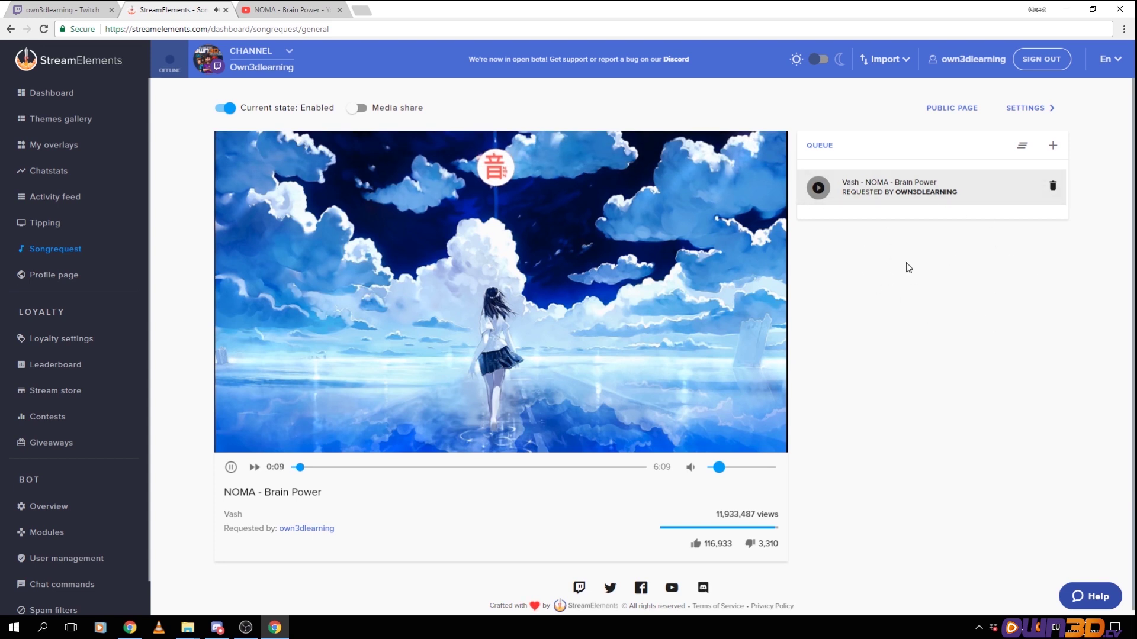
pyautogui.click(231, 467)
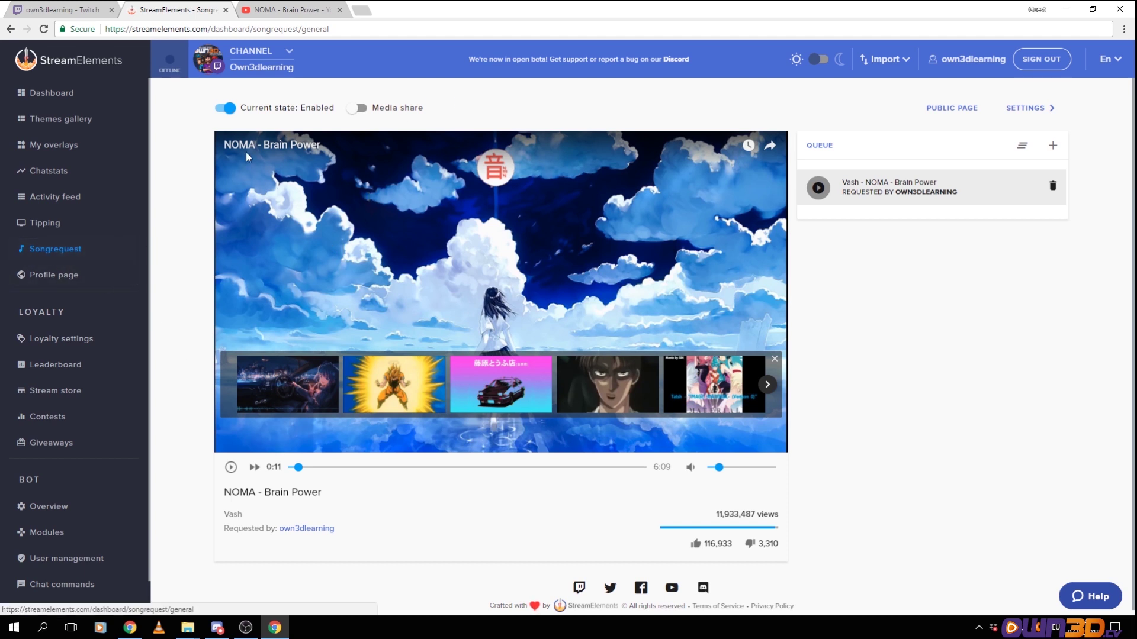
pyautogui.click(55, 201)
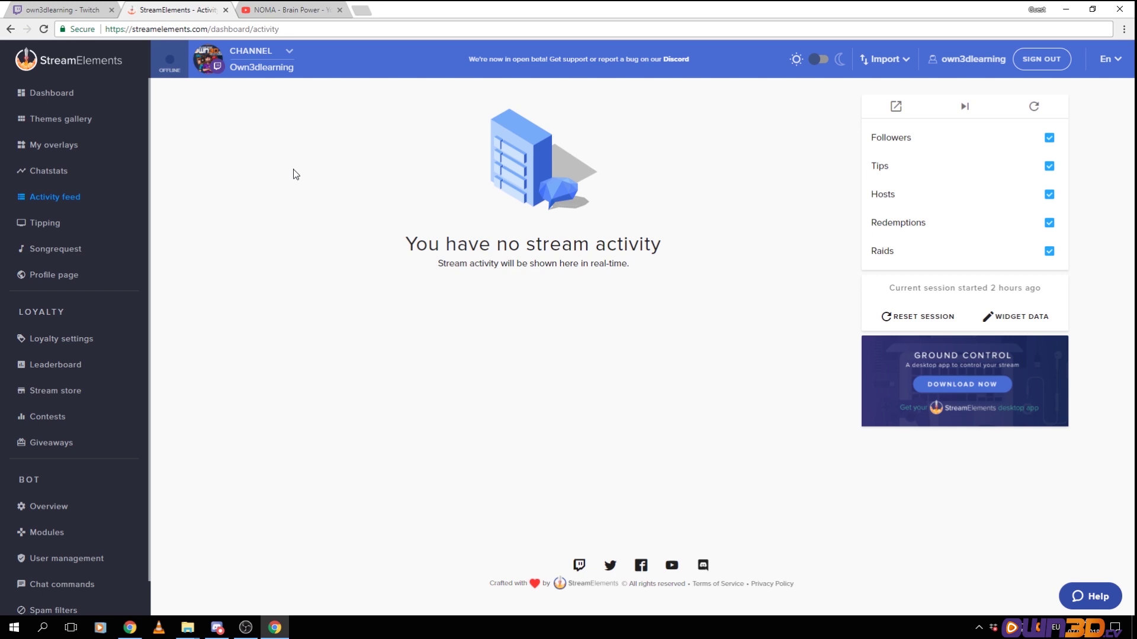
# Open the Songrequest page in a new tab and pause playback there
pyautogui.rightClick(54, 253)
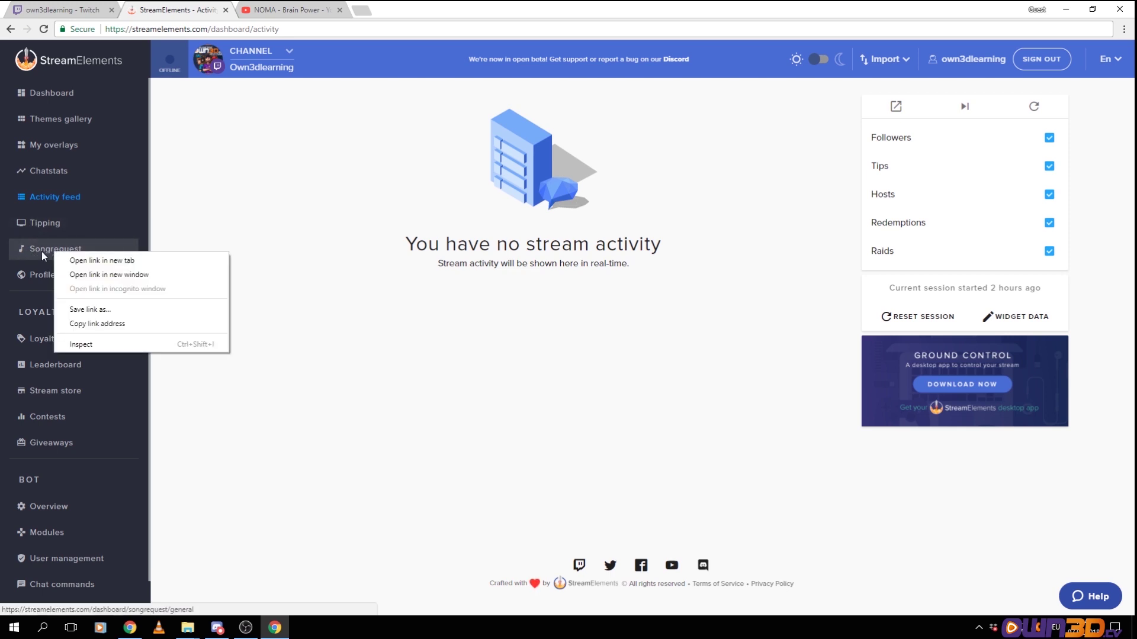
pyautogui.click(100, 260)
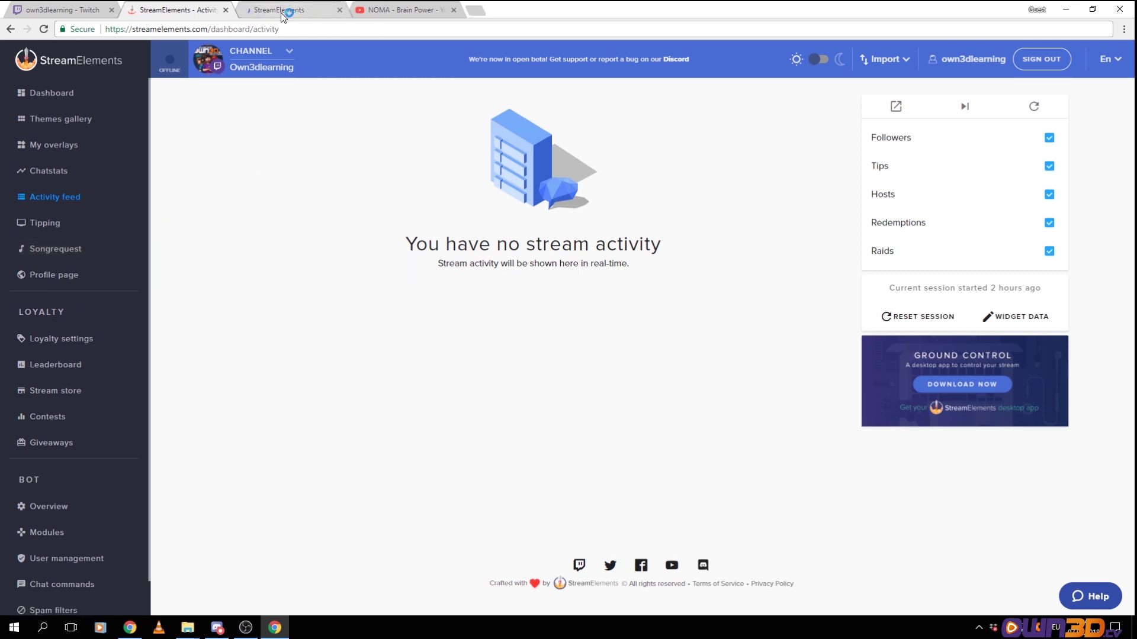
pyautogui.click(281, 11)
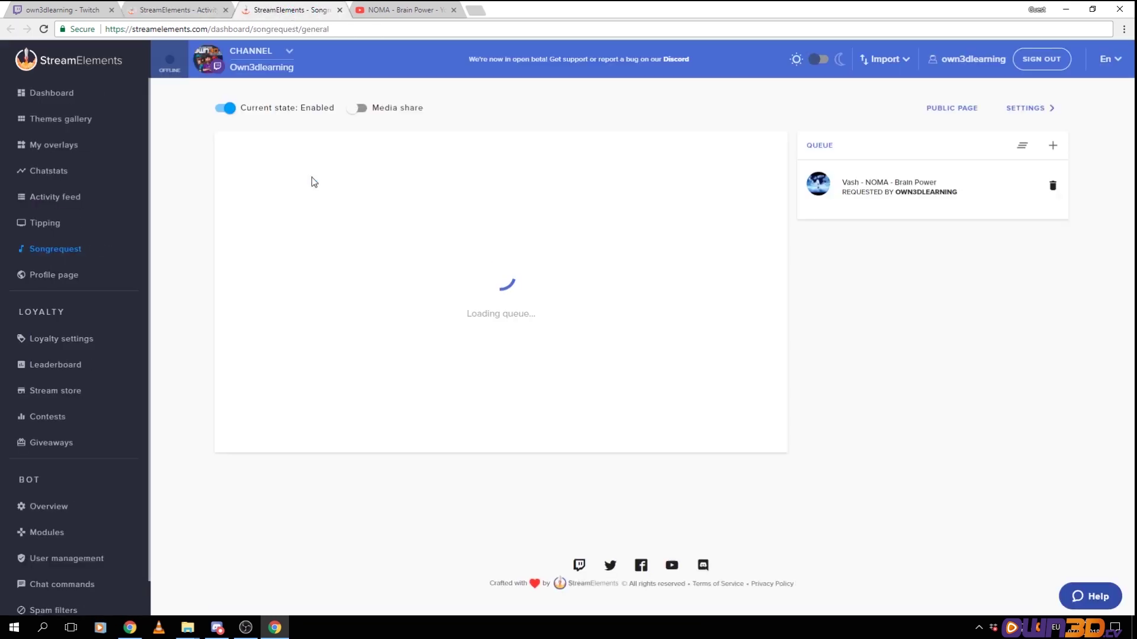
pyautogui.click(168, 9)
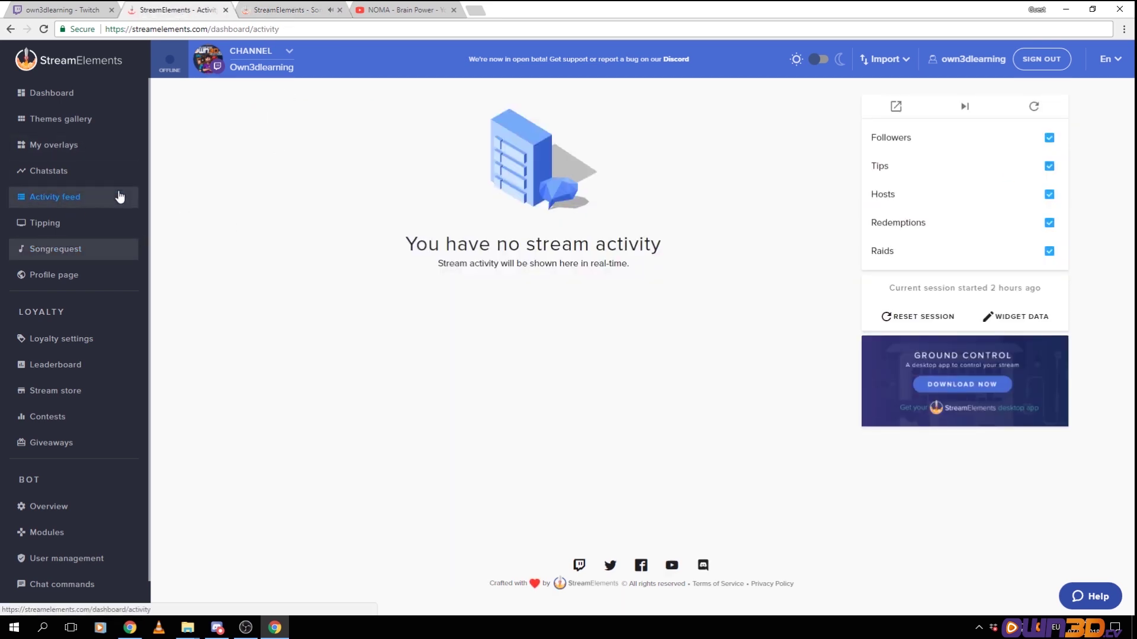
pyautogui.hotkey('ctrl', 'Tab')
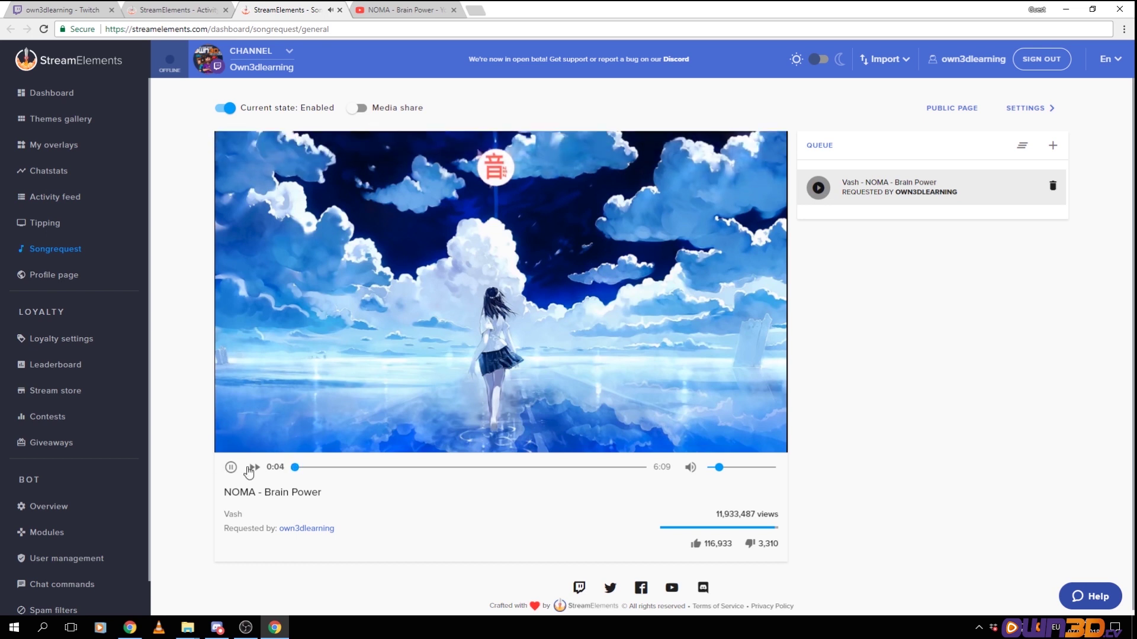
pyautogui.click(231, 468)
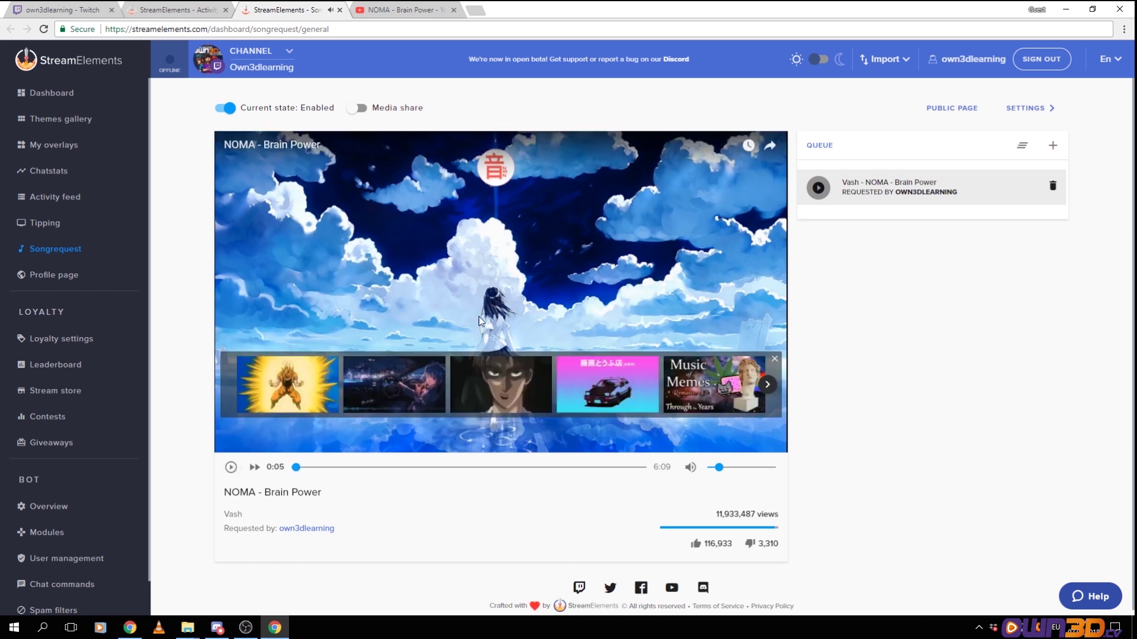
# Open the public song request page in a new tab and view it
pyautogui.rightClick(954, 108)
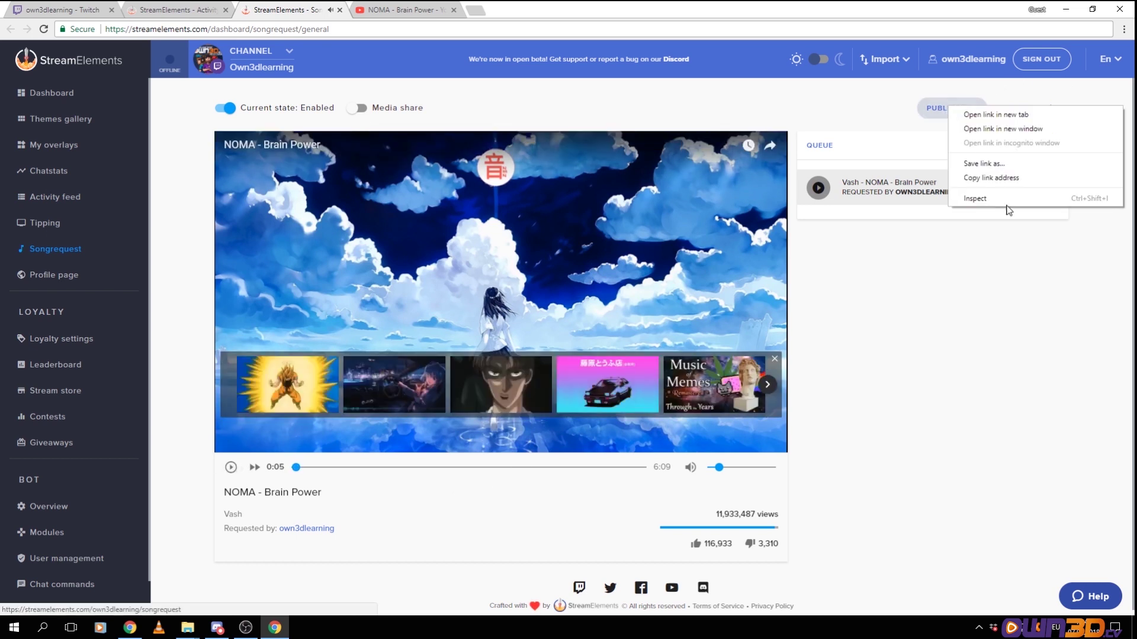
pyautogui.click(1000, 118)
pyautogui.hotkey('ctrl', 'Tab')
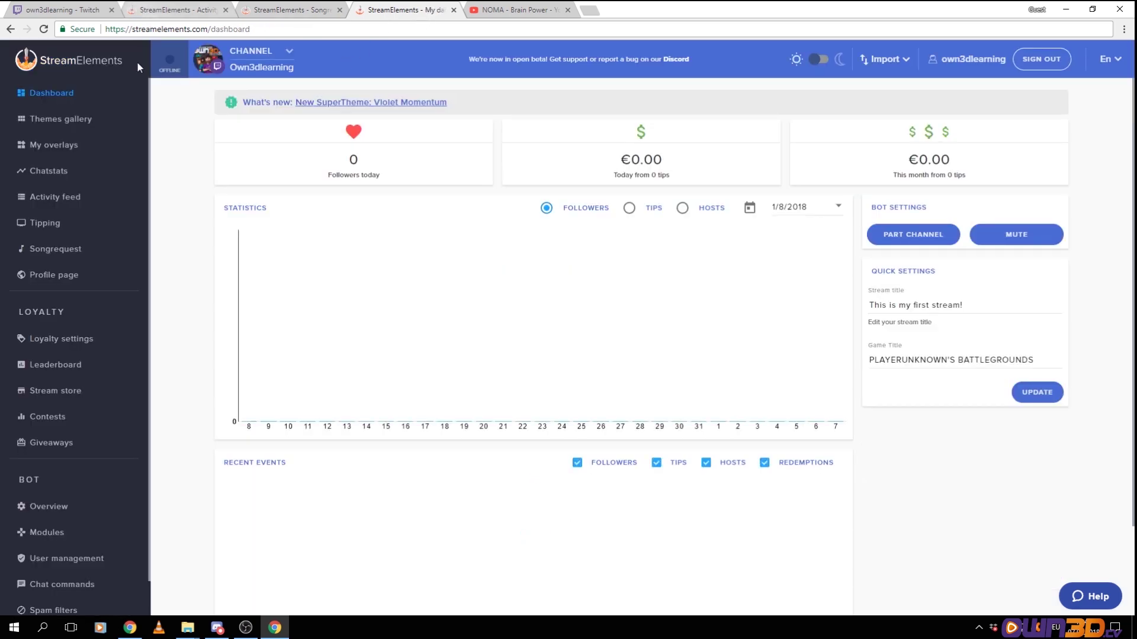
# In the profile page settings, set the OWN3D header as the page header background
pyautogui.click(52, 276)
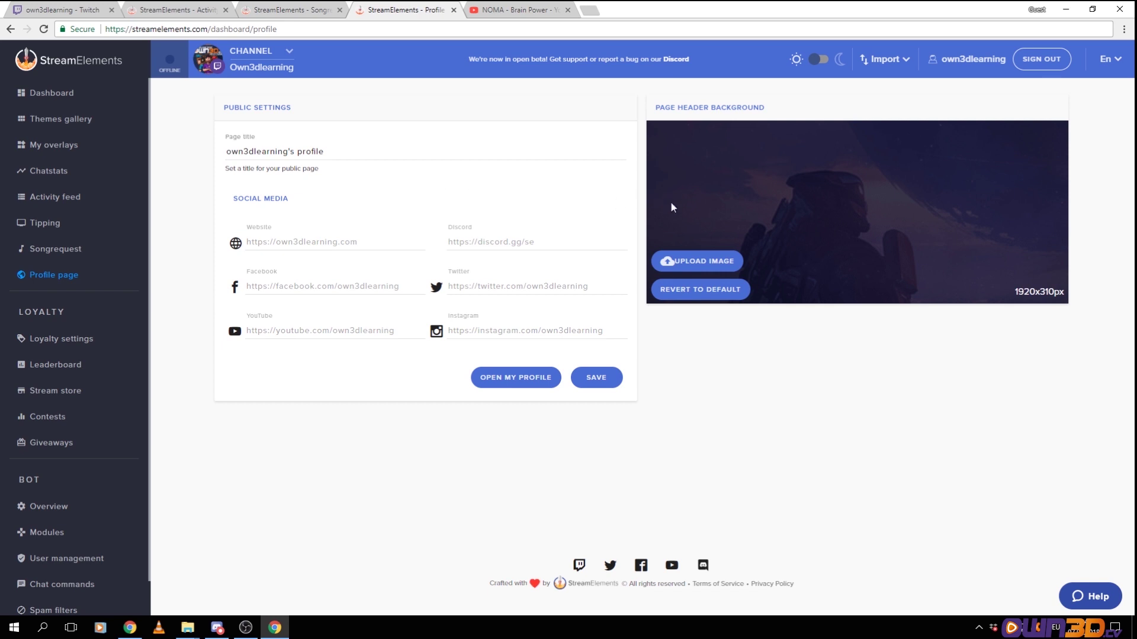
pyautogui.click(710, 268)
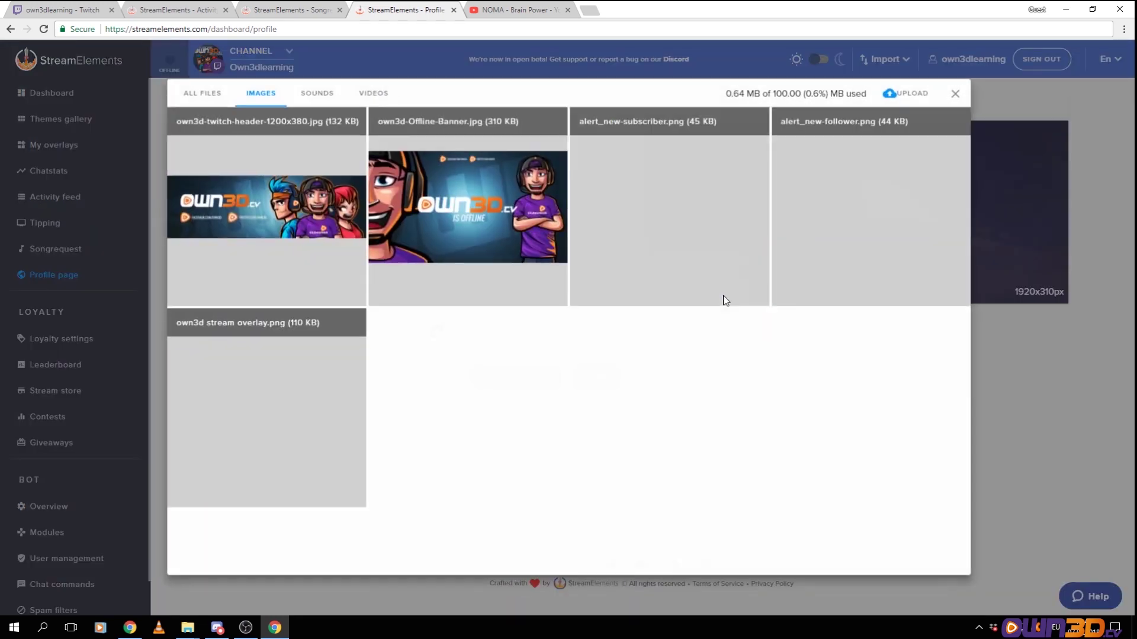
pyautogui.moveTo(465, 256)
pyautogui.moveTo(314, 214)
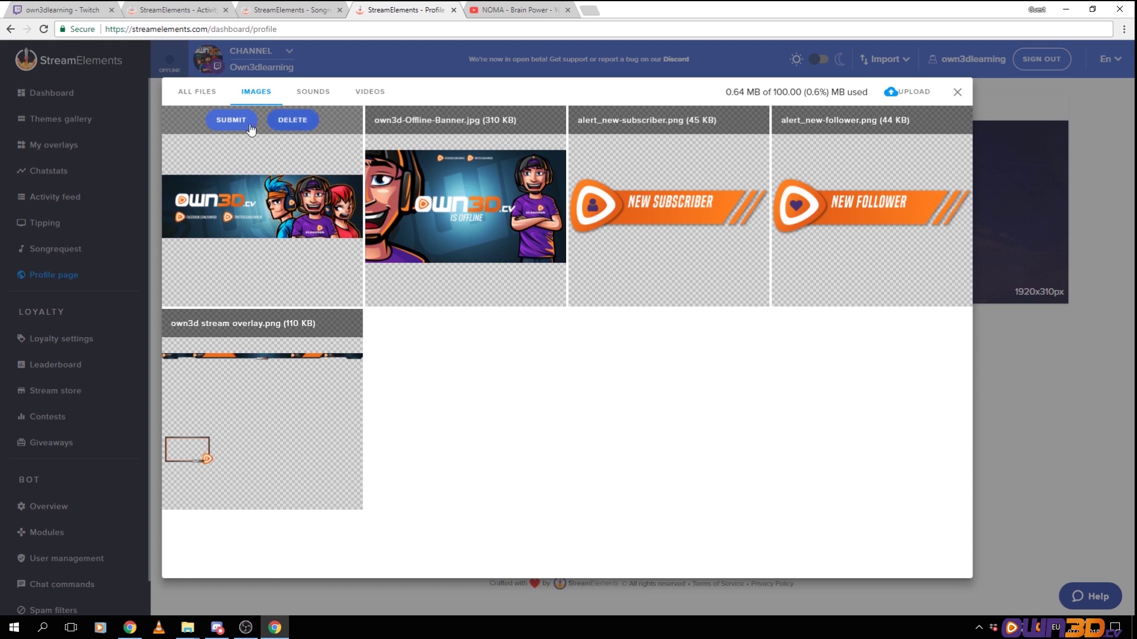
pyautogui.click(231, 119)
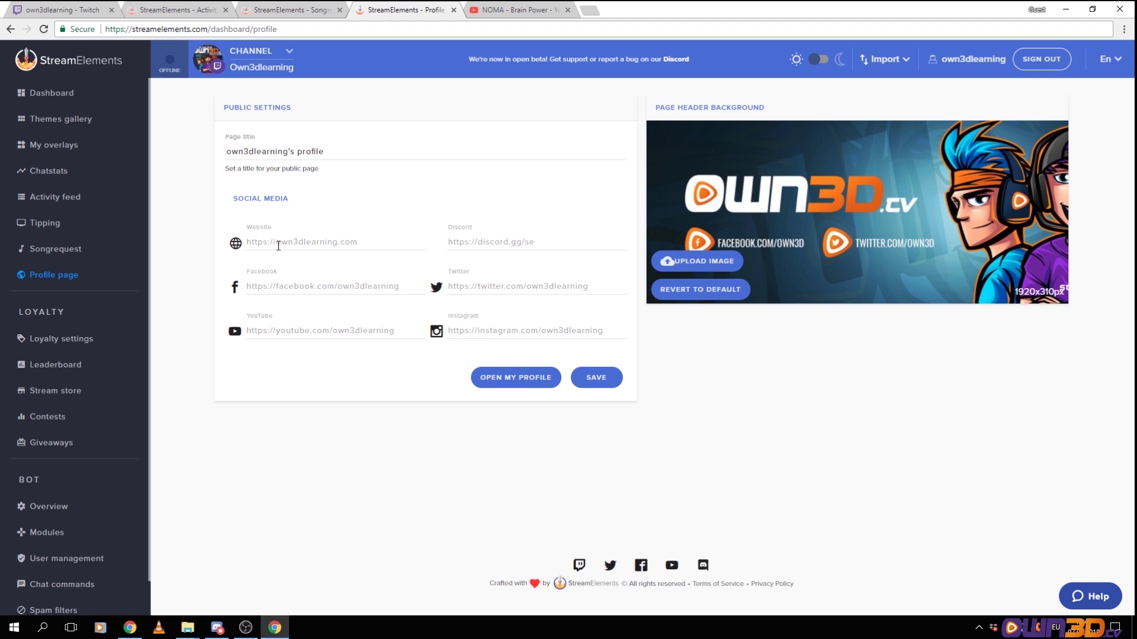
pyautogui.click(362, 243)
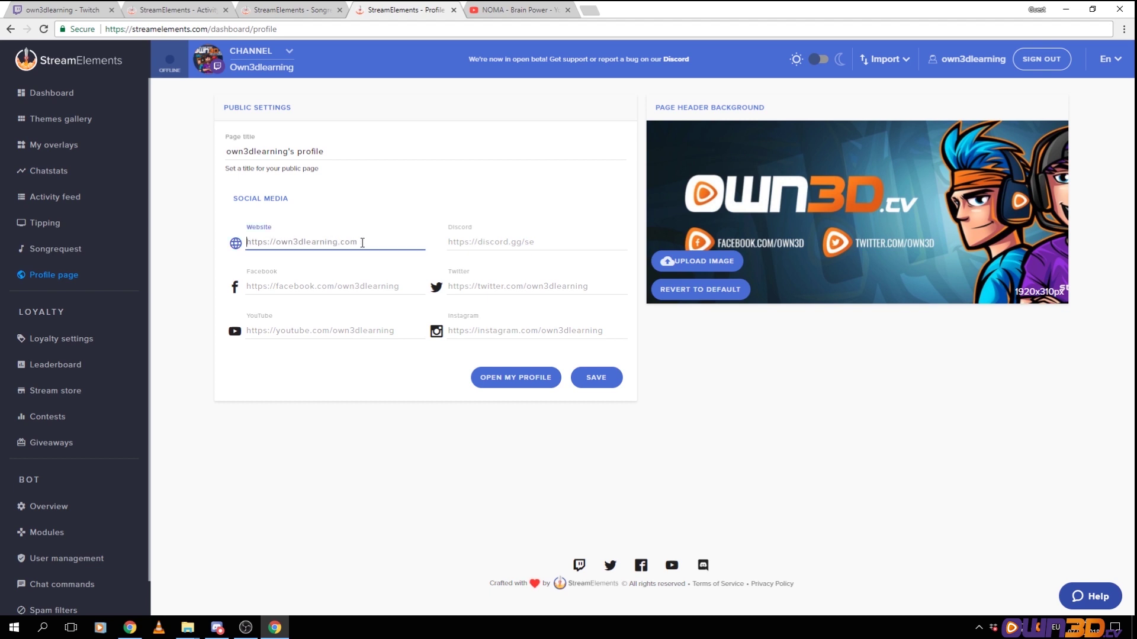
pyautogui.write('own3d.tv')
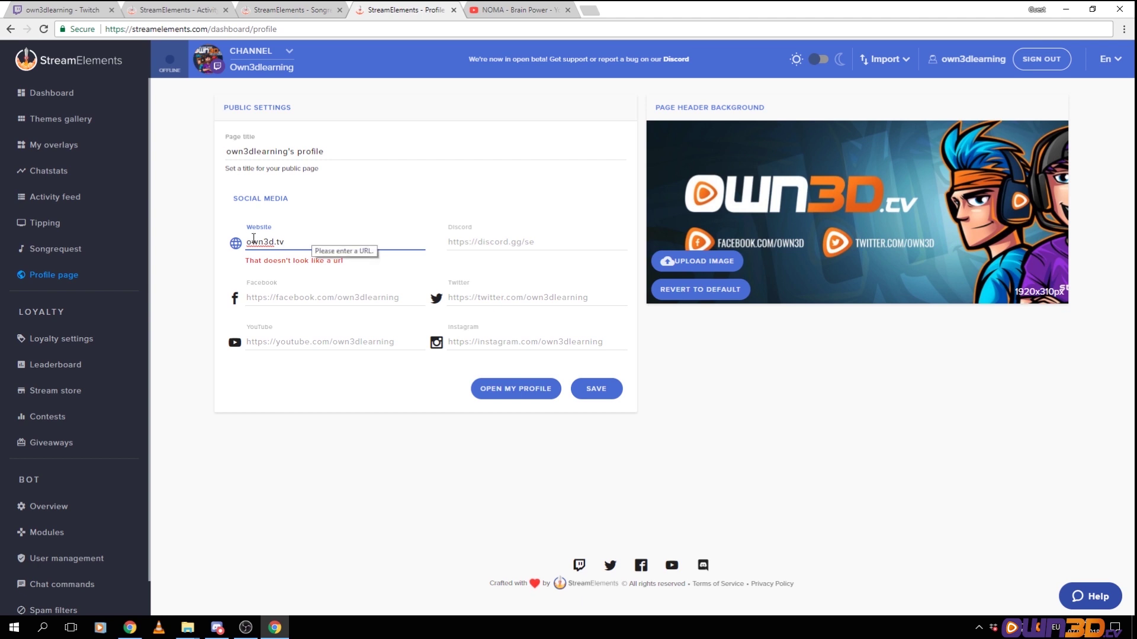
pyautogui.click(275, 241)
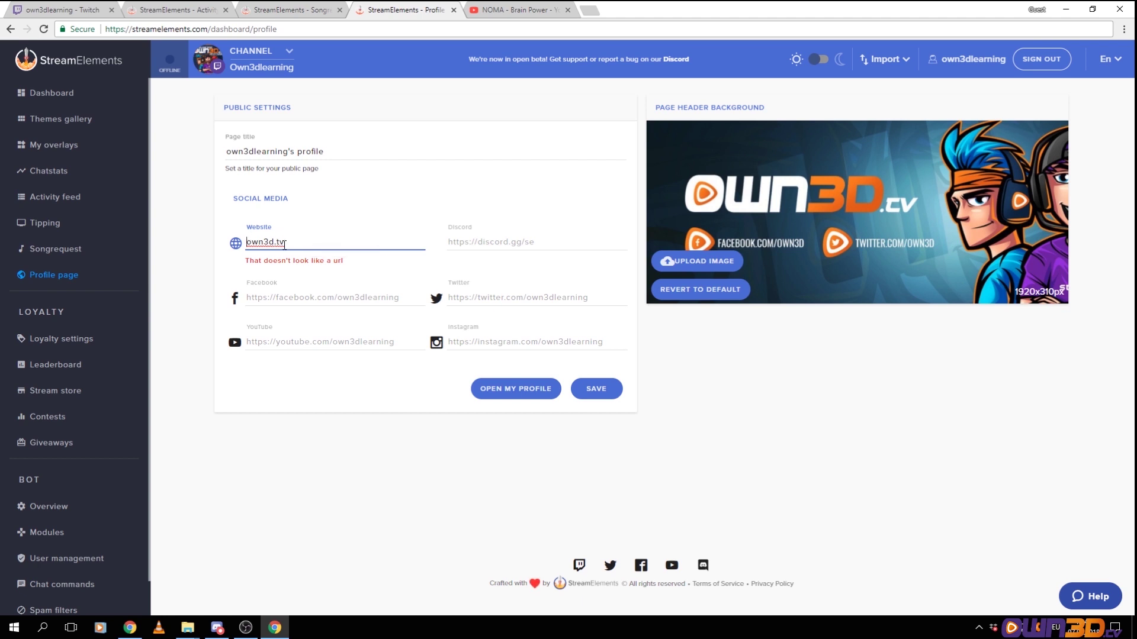
pyautogui.press('Home')
pyautogui.write('https://')
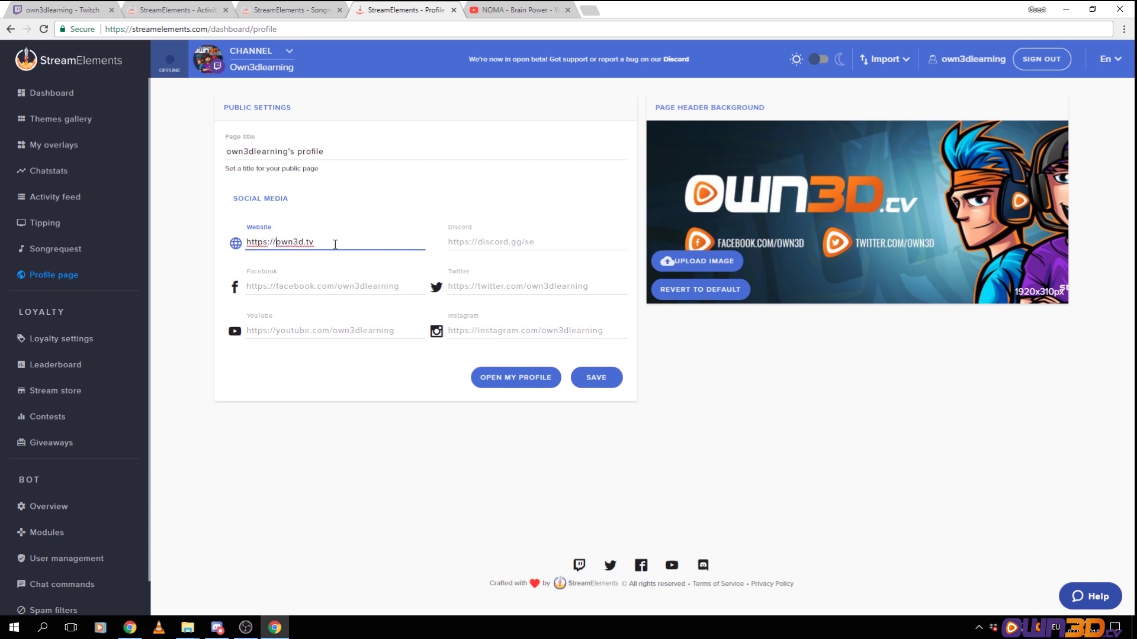
pyautogui.write('www.')
pyautogui.click(475, 244)
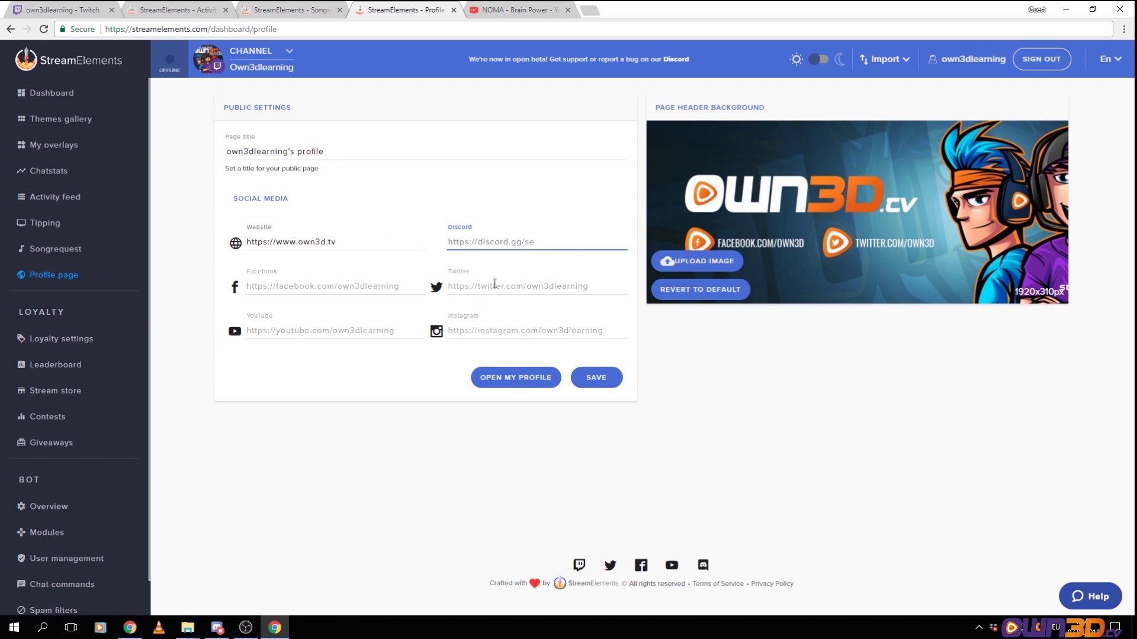
# Save the profile settings and check the live public profile page
pyautogui.click(605, 384)
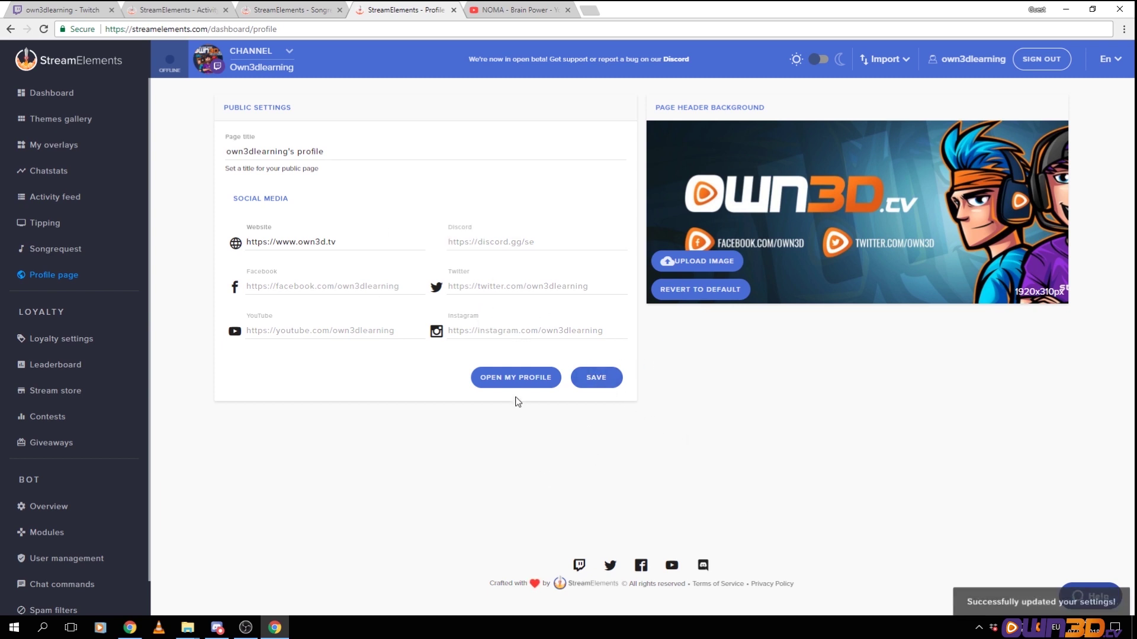
pyautogui.click(518, 378)
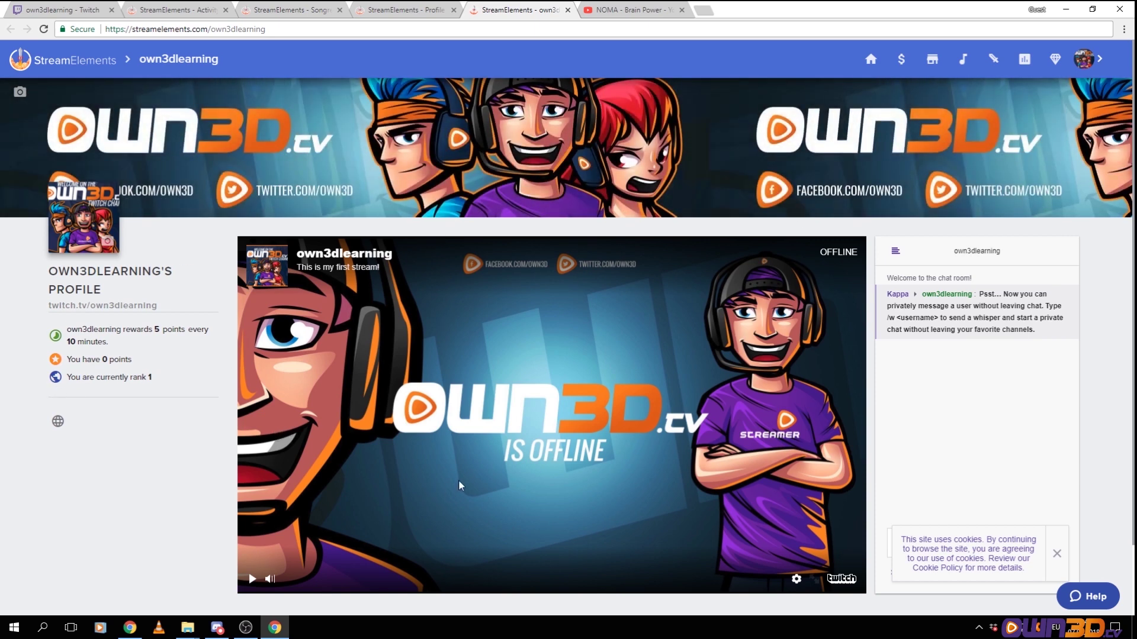
pyautogui.click(382, 9)
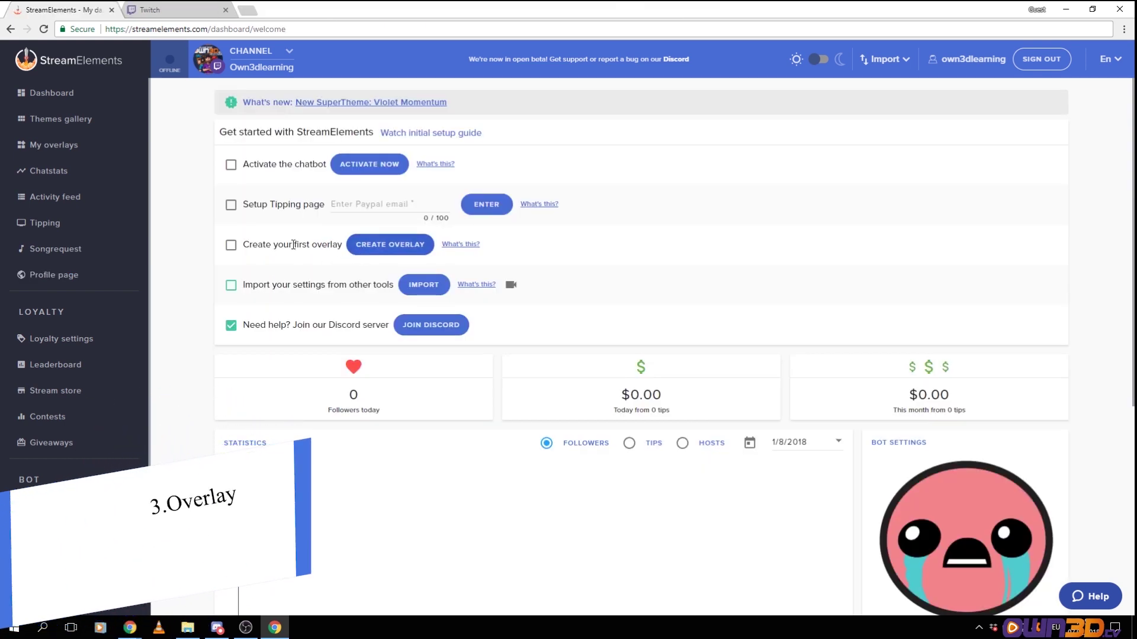
# Create a 1080p PLAYERUNKNOWN'S BATTLEGROUNDS overlay named 'PUBG Overlay to go'
pyautogui.click(60, 149)
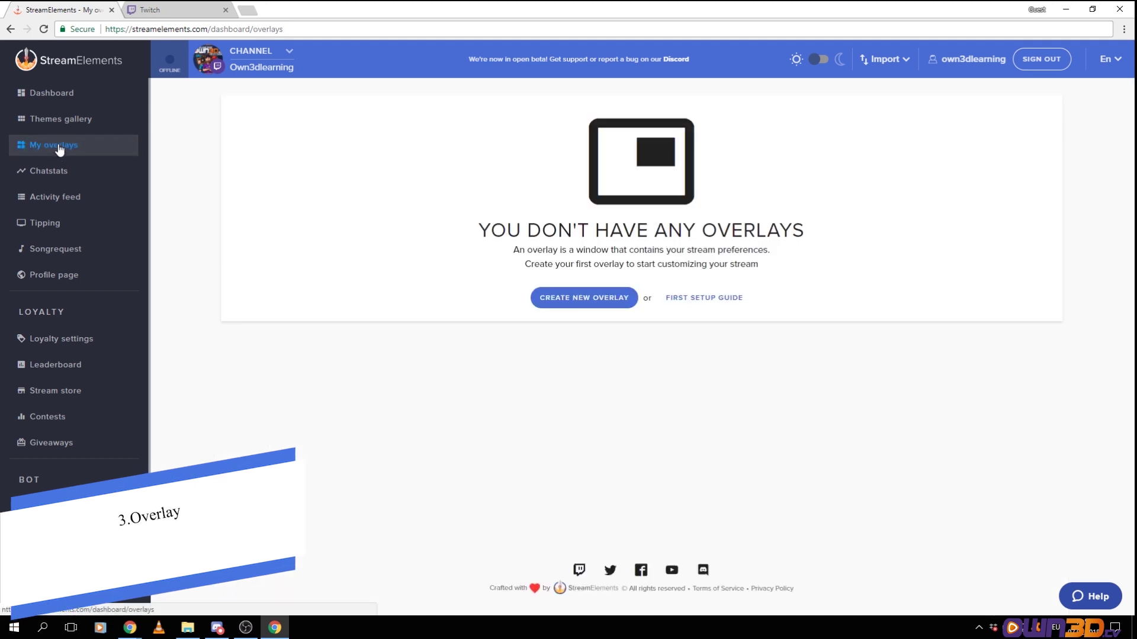
pyautogui.click(577, 307)
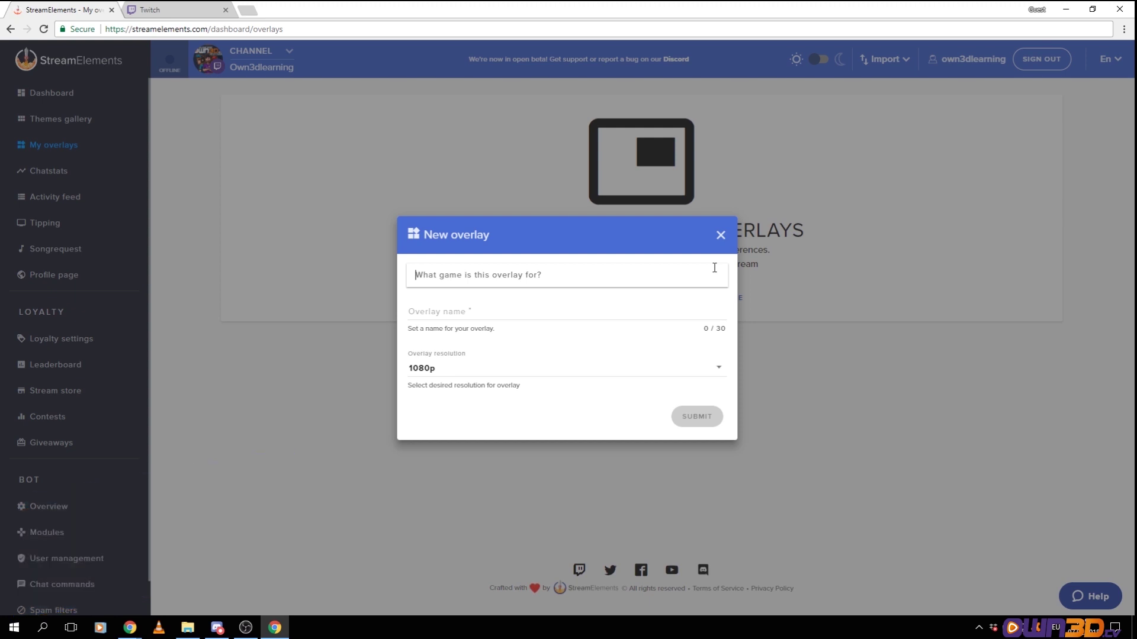
pyautogui.write('Player U')
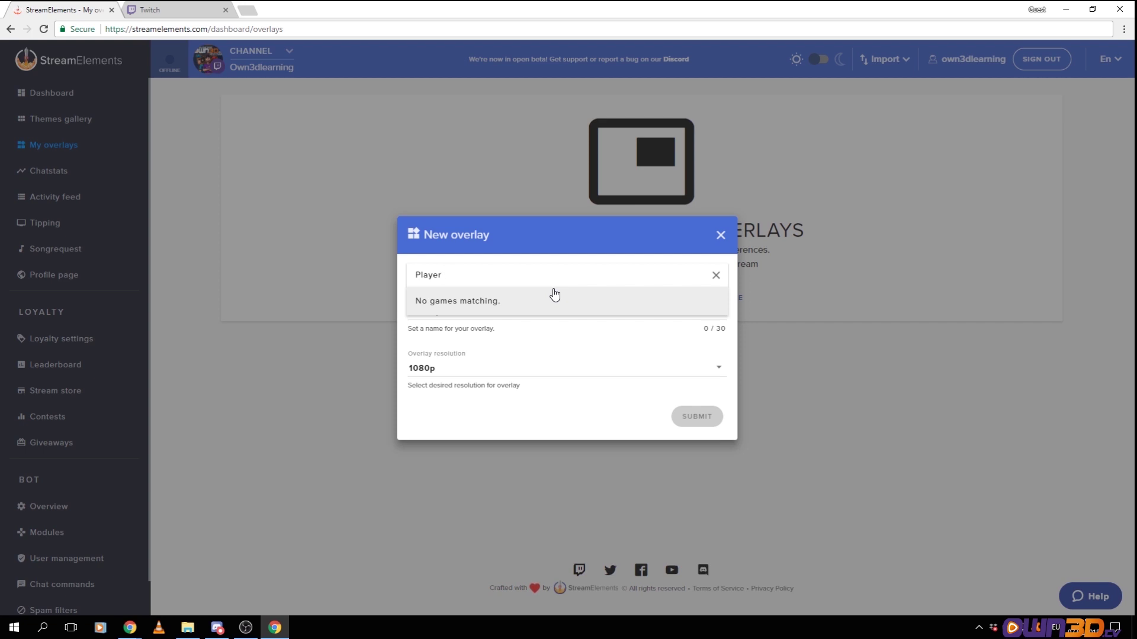
pyautogui.click(497, 305)
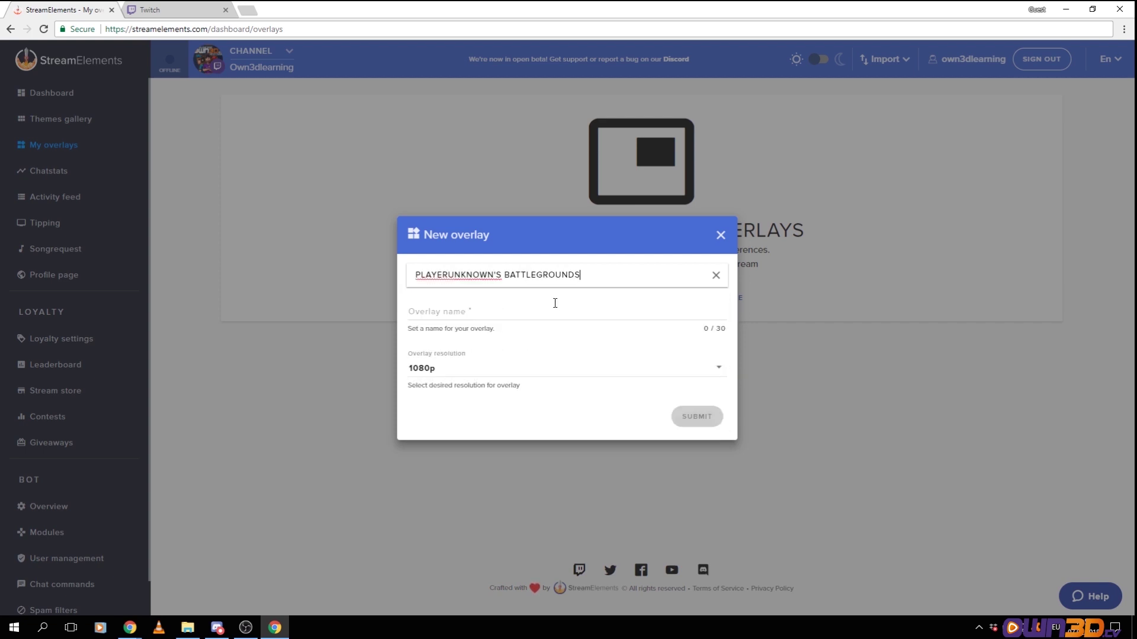
pyautogui.click(448, 309)
pyautogui.write('Pu')
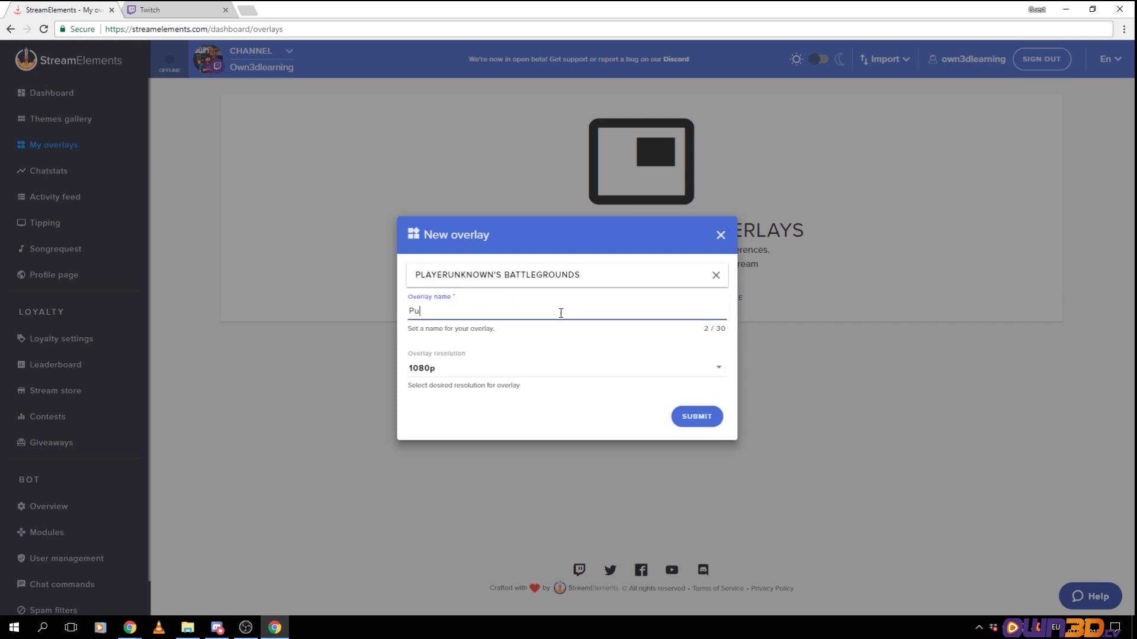
pyautogui.press('BackSpace')
pyautogui.write('UBG Overlay to go')
pyautogui.click(698, 416)
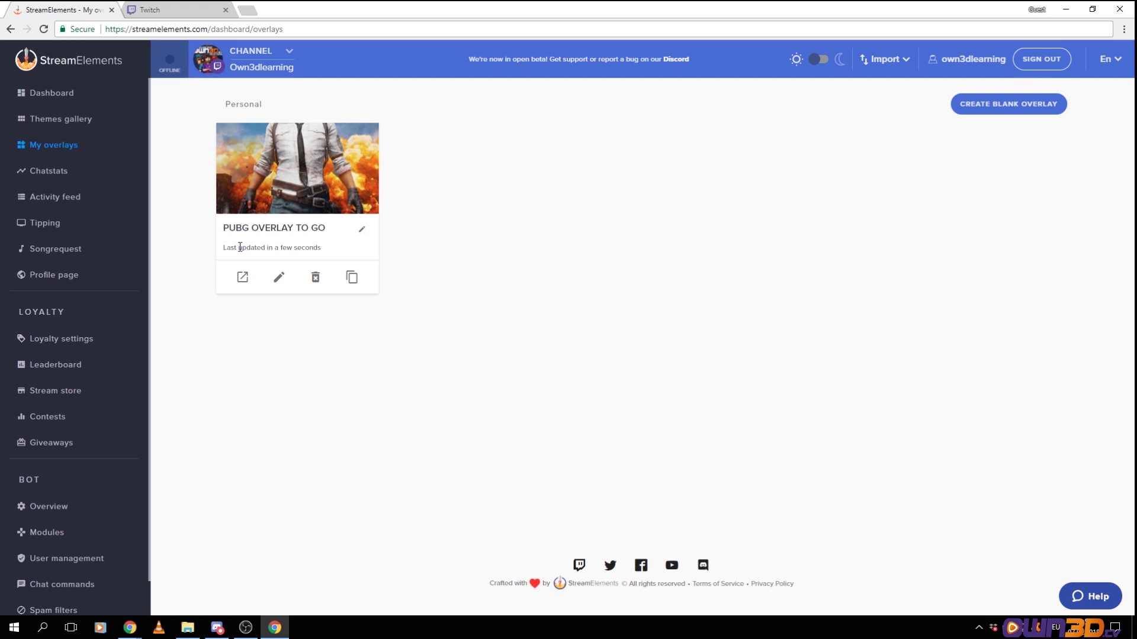
# Open the PUBG overlay in the editor at 80% page zoom and add an image widget
pyautogui.click(280, 279)
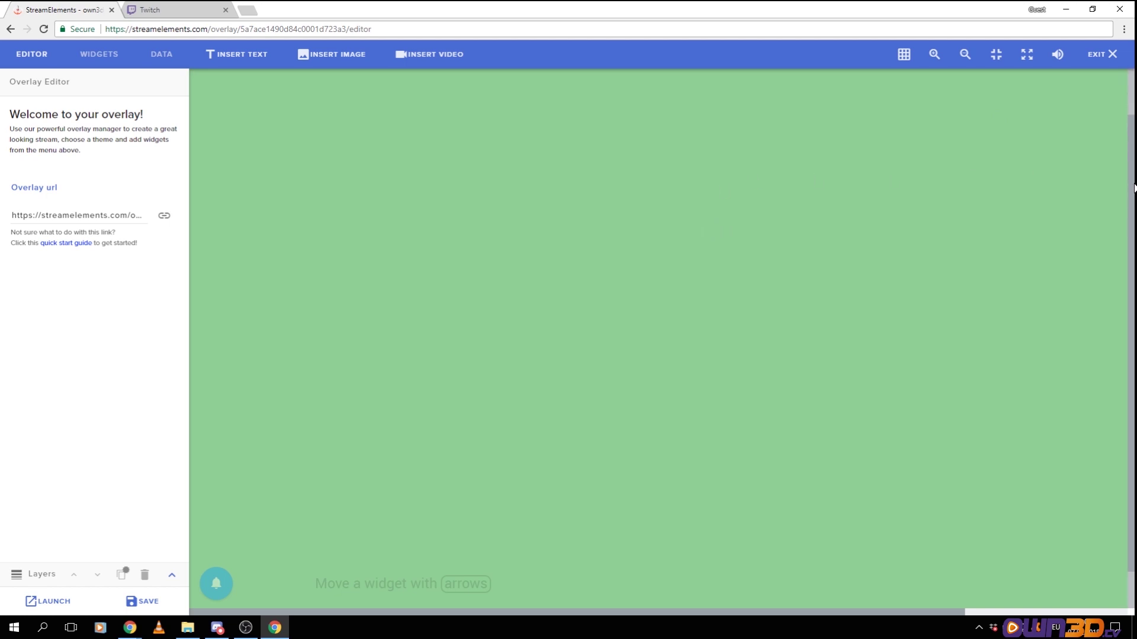
pyautogui.moveTo(1134, 129)
pyautogui.mouseDown()
pyautogui.moveTo(1132, 322)
pyautogui.moveTo(1133, 131)
pyautogui.mouseUp()
pyautogui.click(1122, 30)
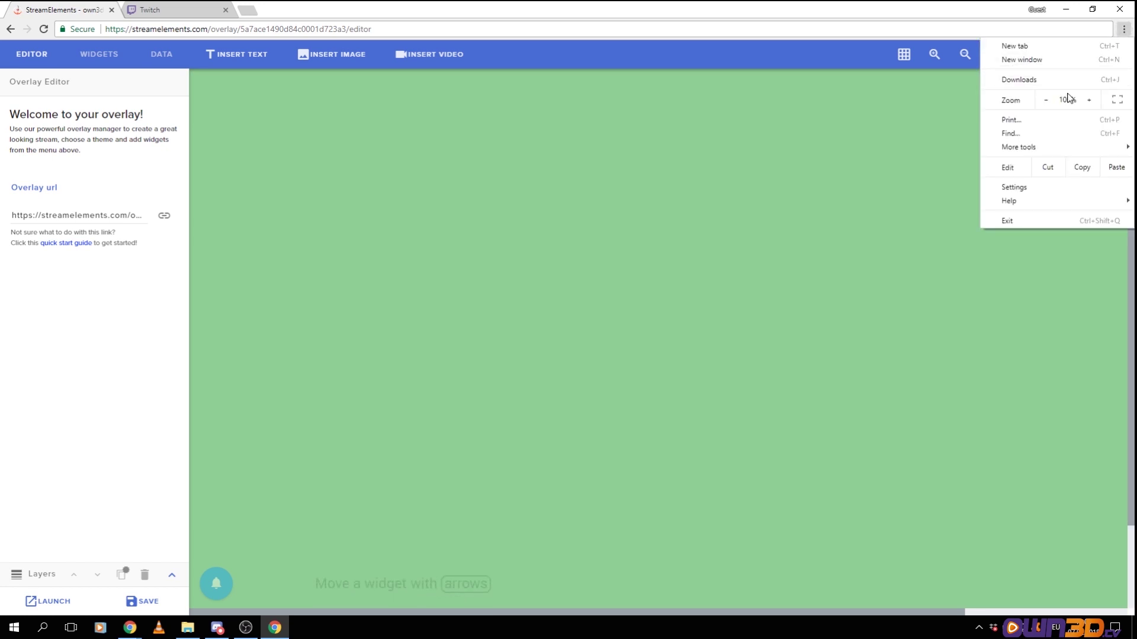
pyautogui.click(1048, 100)
pyautogui.click(1048, 101)
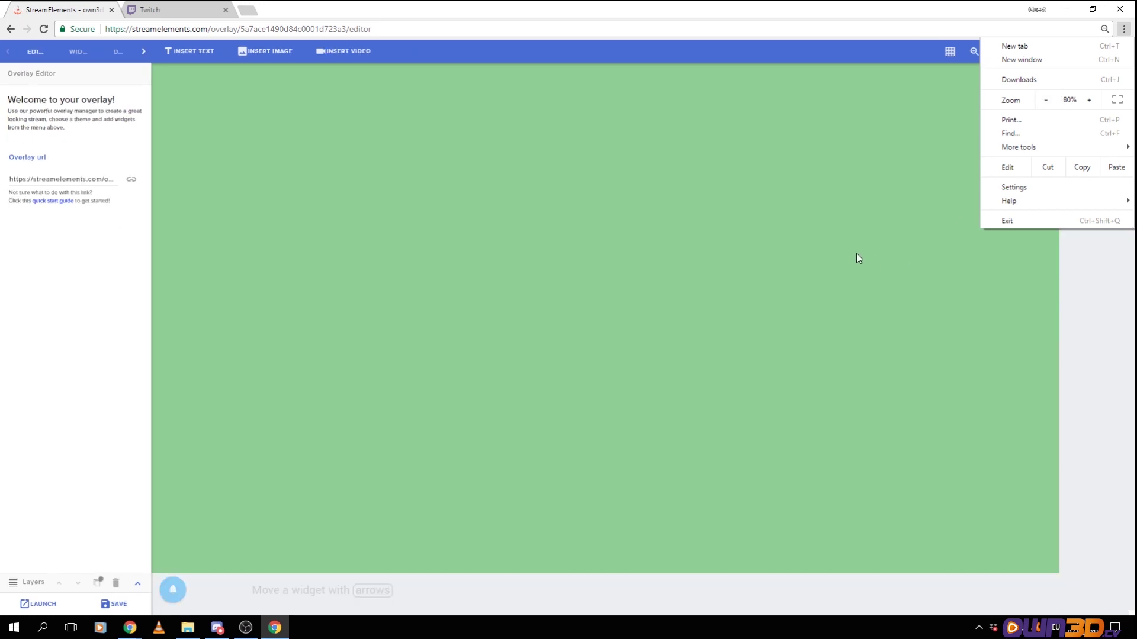
pyautogui.click(1086, 101)
pyautogui.click(974, 272)
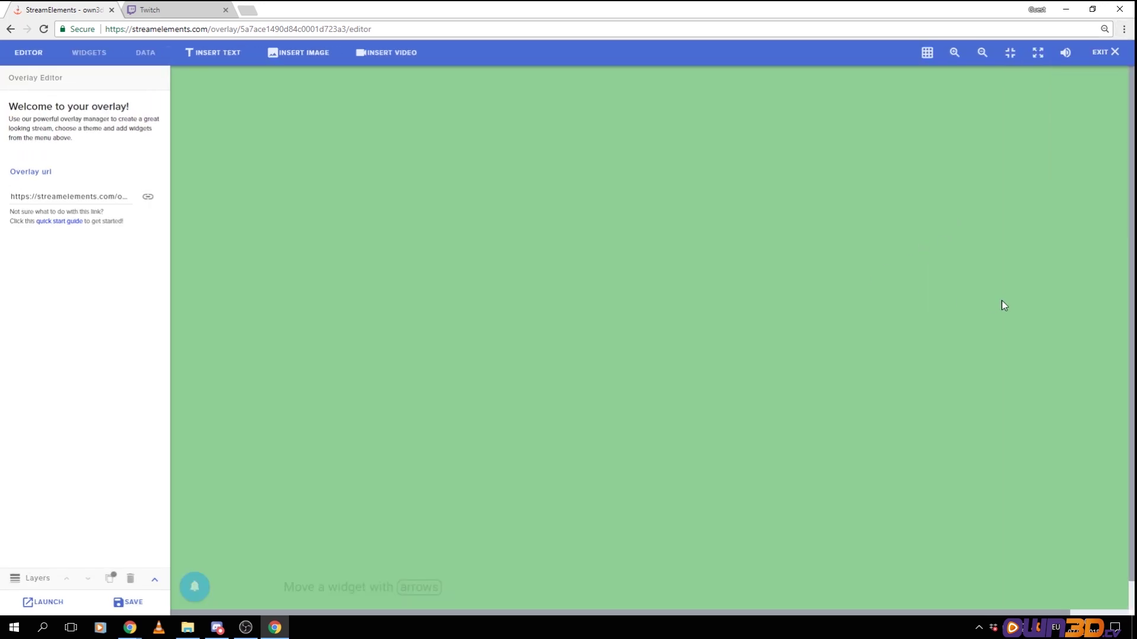
pyautogui.click(1123, 29)
pyautogui.click(1046, 100)
pyautogui.click(670, 294)
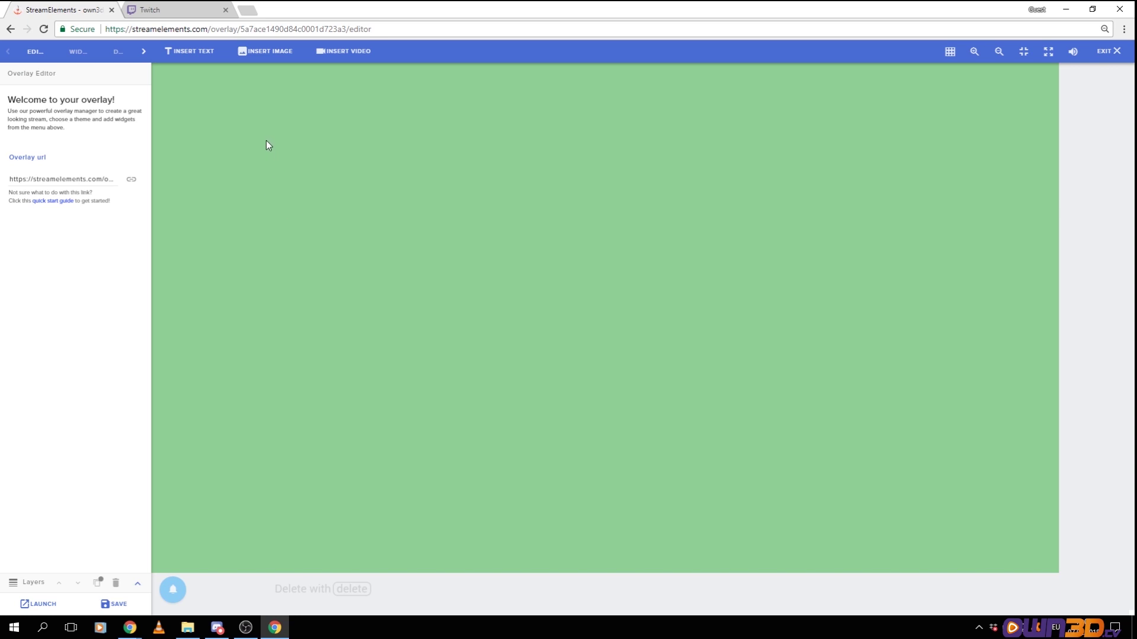
pyautogui.click(267, 56)
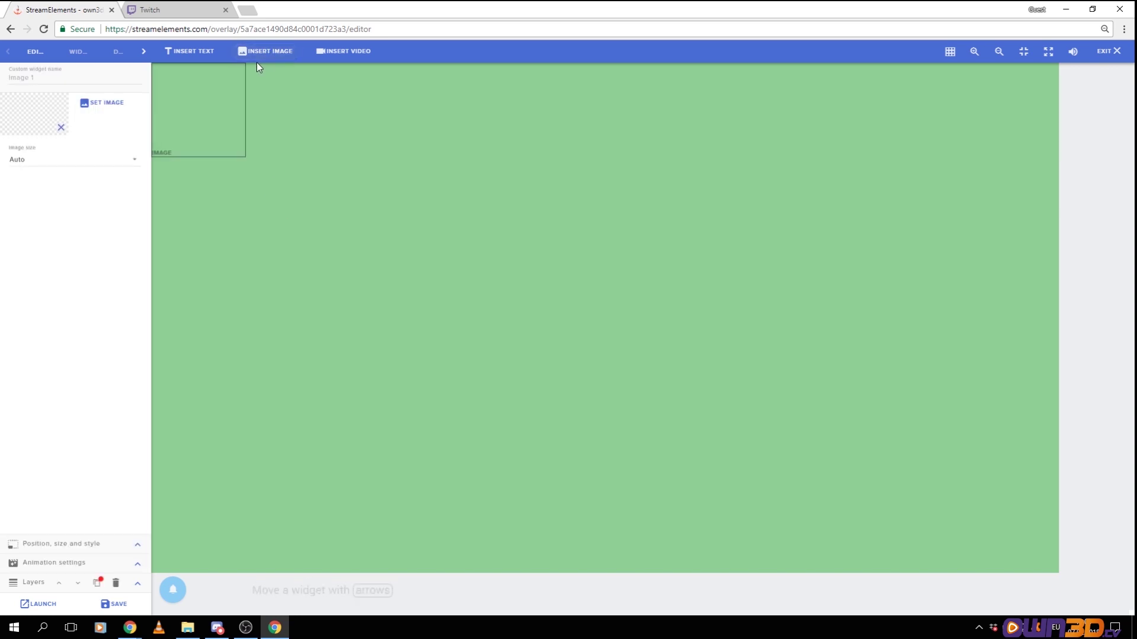
# Upload 'own3d stream overlay' from H:\own3d\online kurs to the media library
pyautogui.click(103, 102)
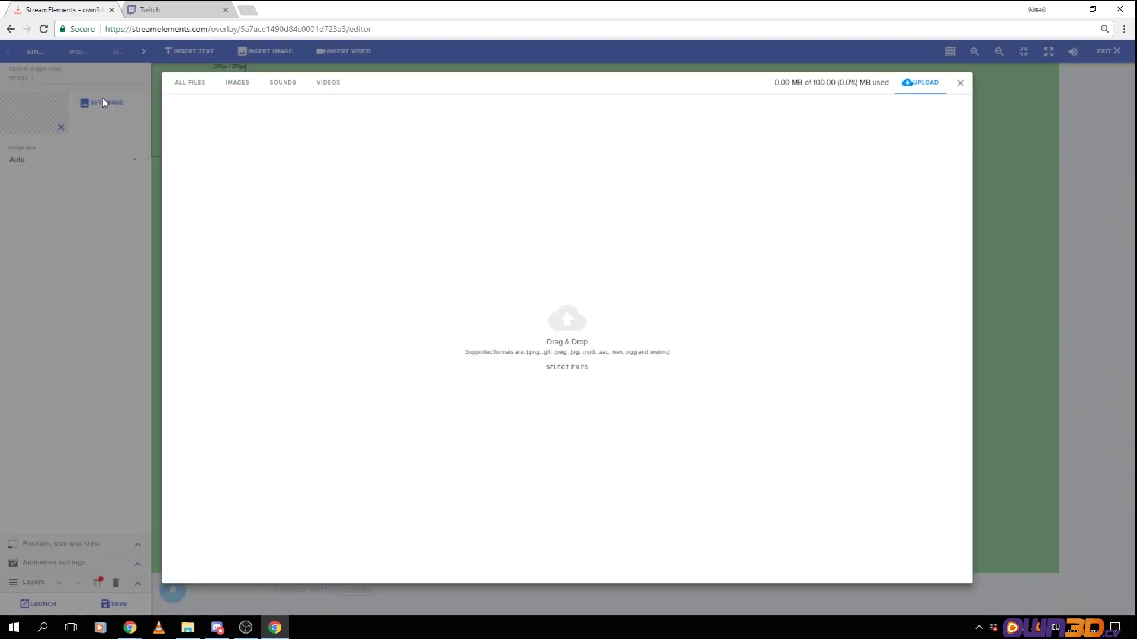
pyautogui.click(241, 85)
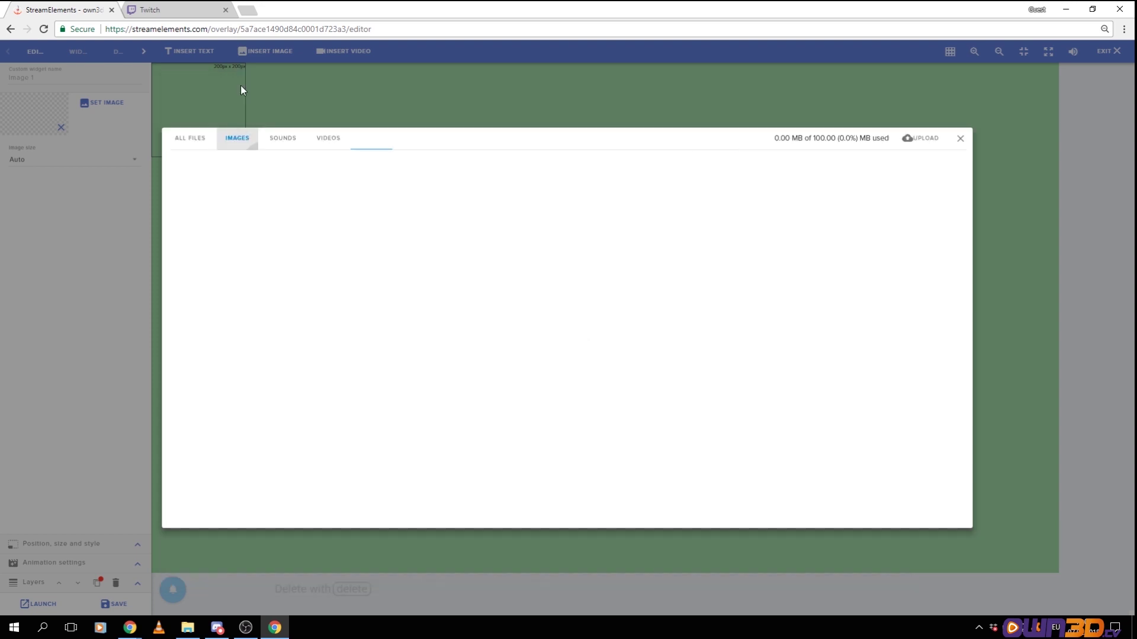
pyautogui.click(192, 141)
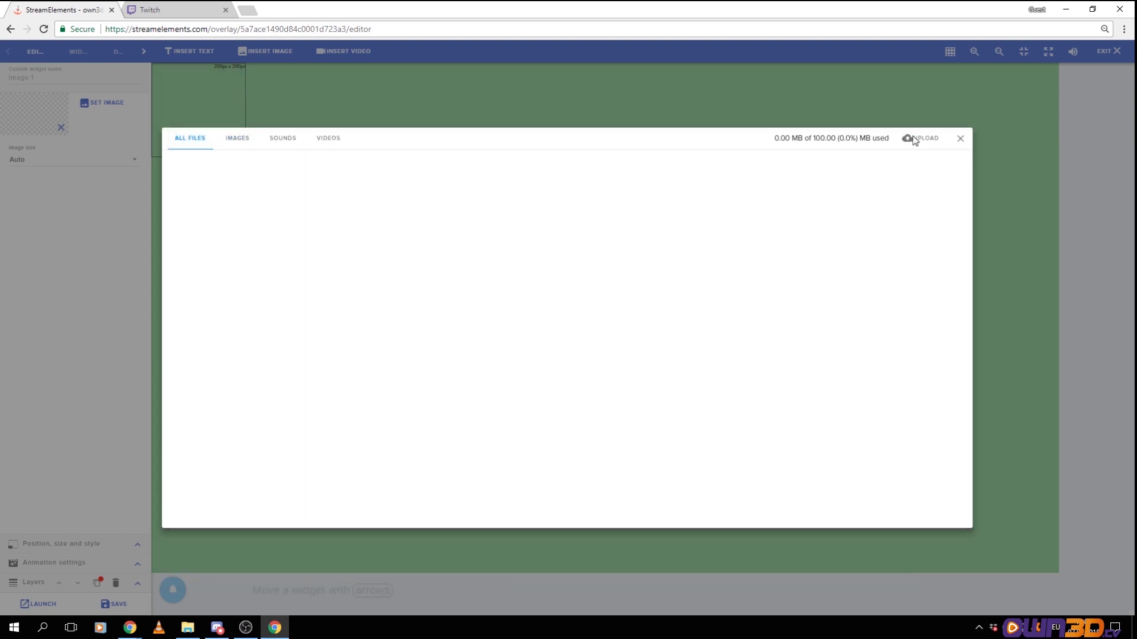
pyautogui.click(915, 139)
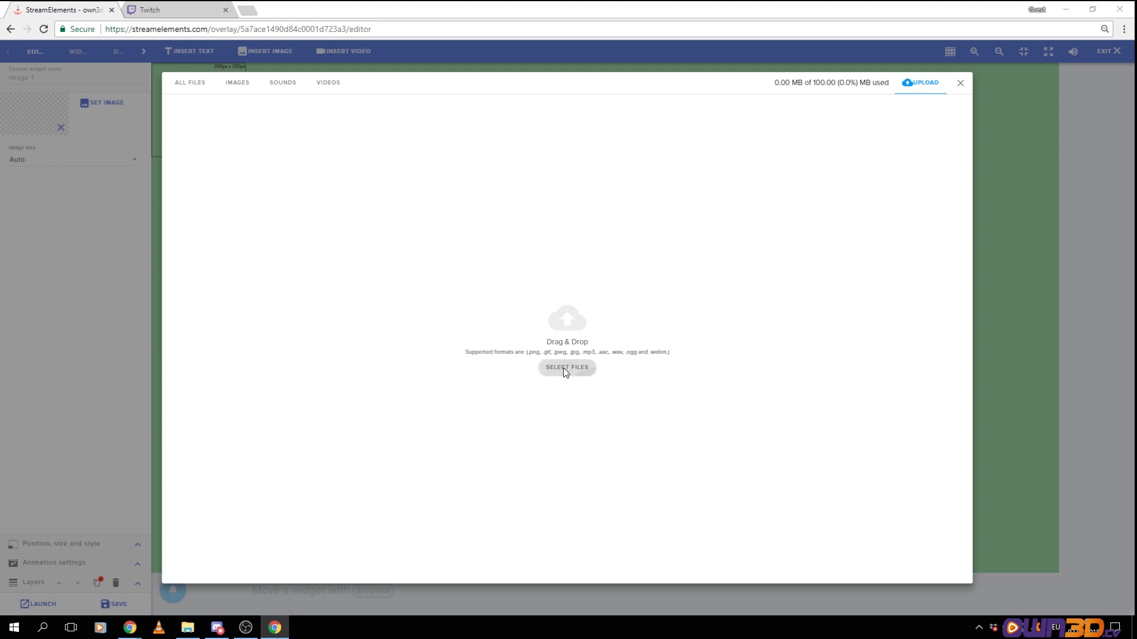
pyautogui.click(563, 368)
pyautogui.click(58, 247)
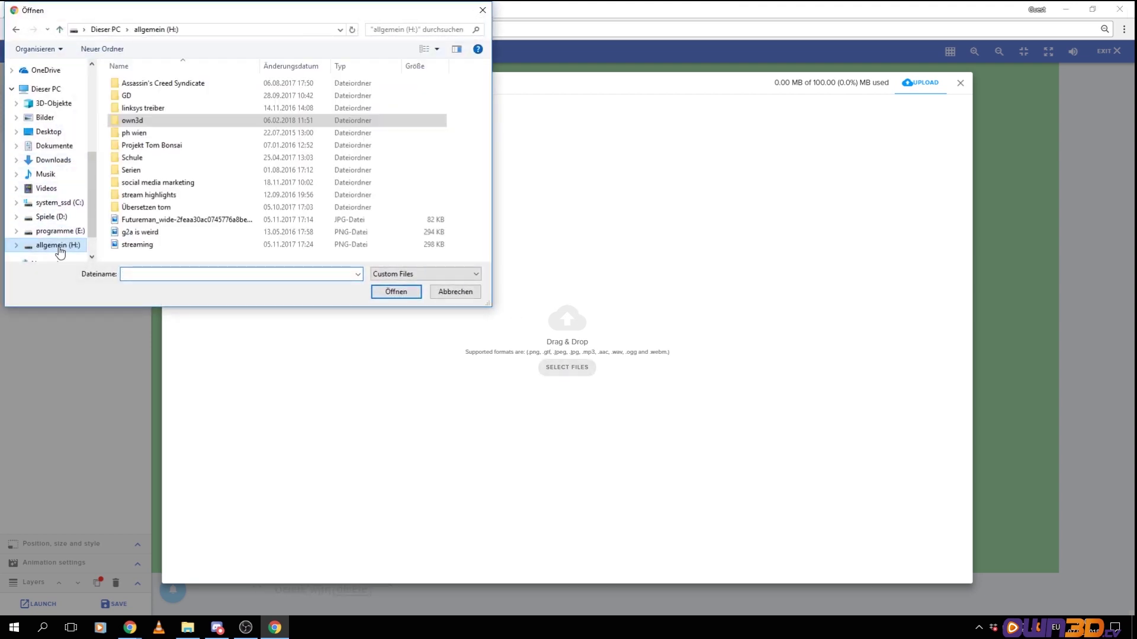
pyautogui.doubleClick(142, 120)
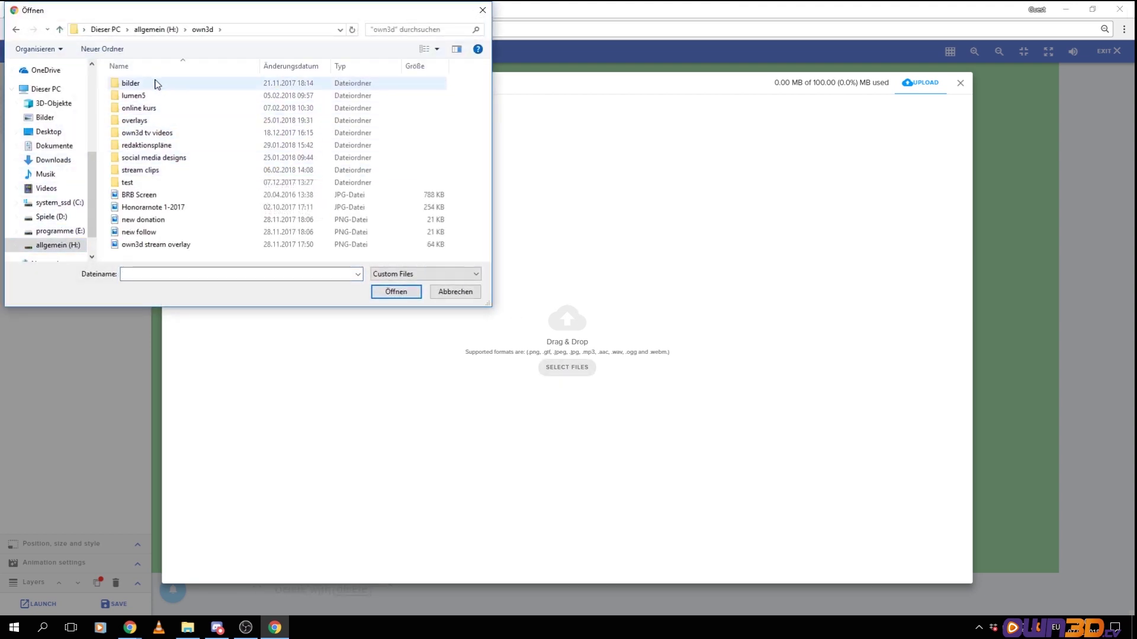
pyautogui.doubleClick(148, 108)
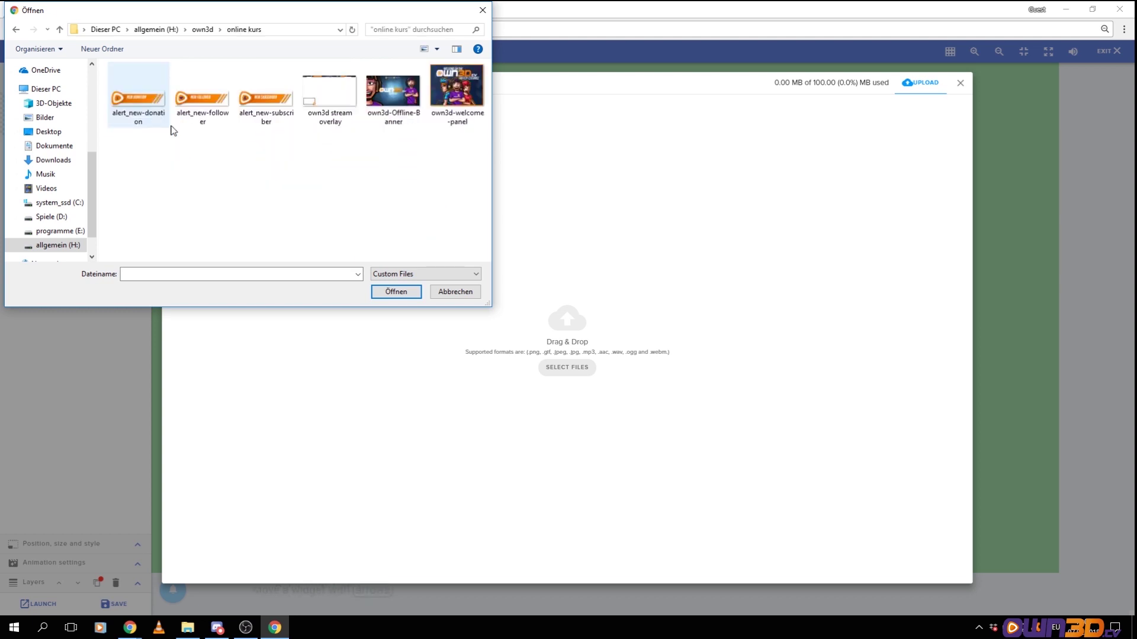
pyautogui.doubleClick(333, 99)
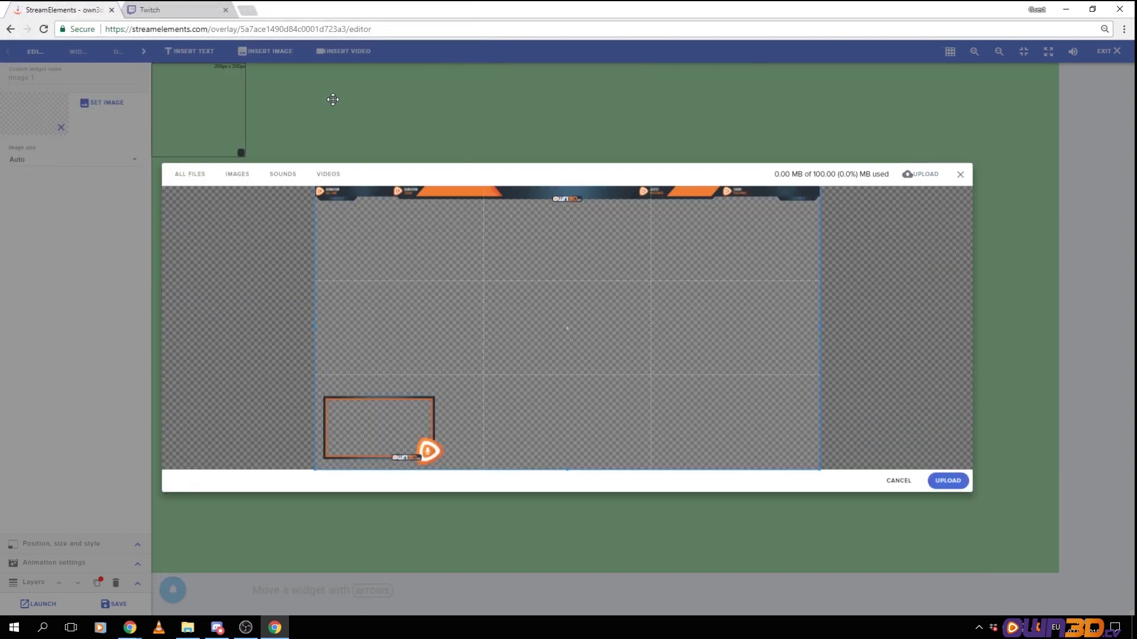
pyautogui.click(947, 480)
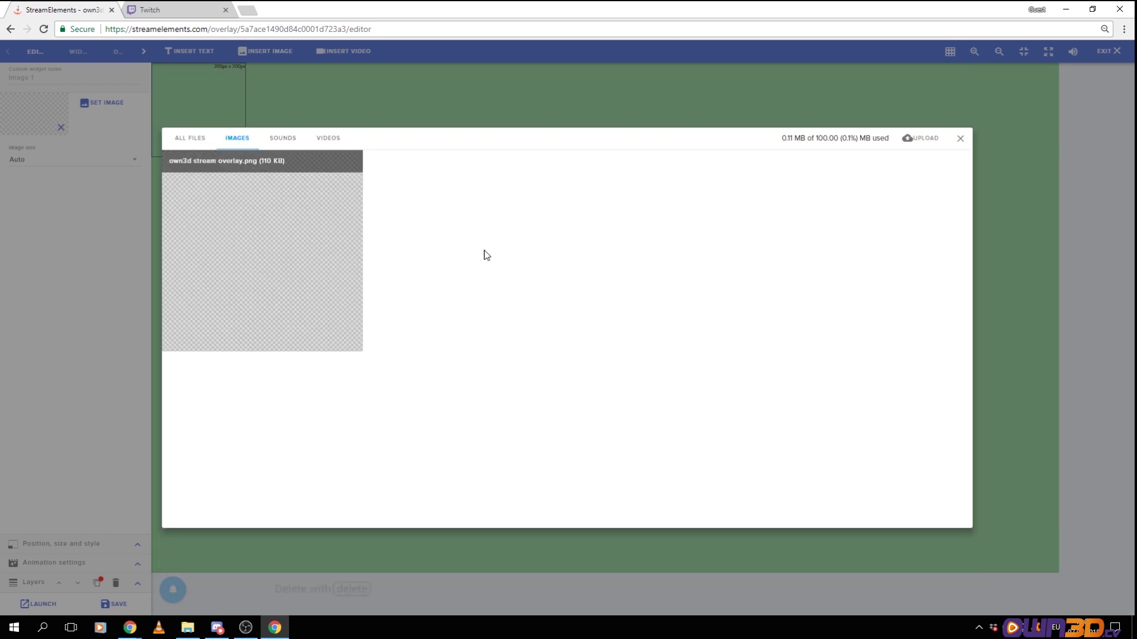
# Set the uploaded image on Image 1 and stretch it across the whole canvas
pyautogui.moveTo(275, 211)
pyautogui.click(239, 165)
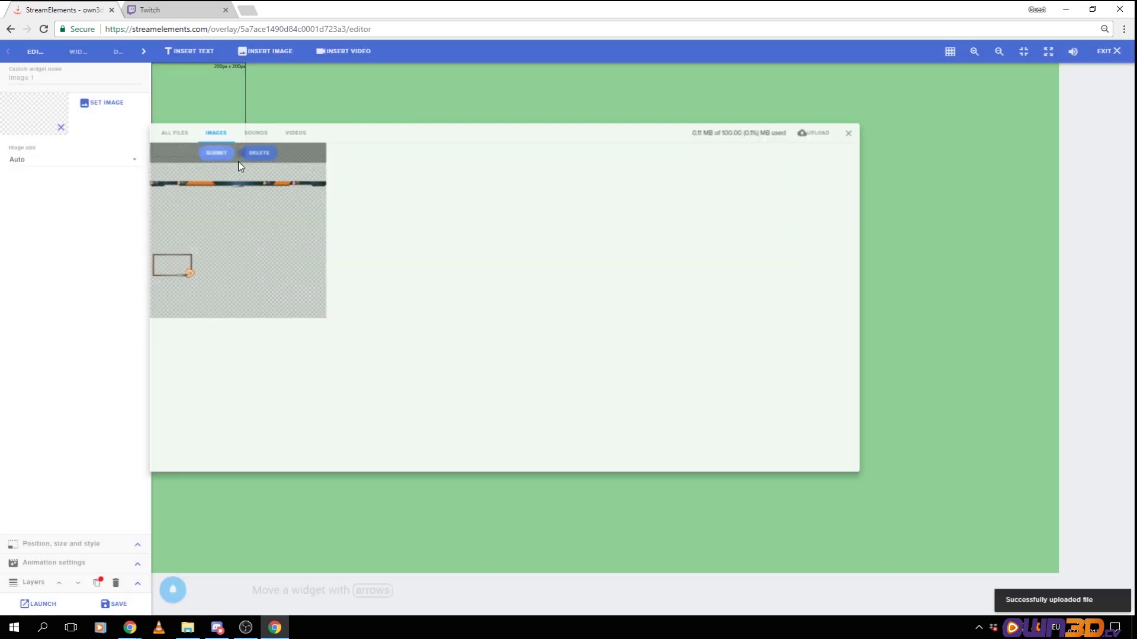
pyautogui.moveTo(248, 156); pyautogui.dragTo(1055, 569)
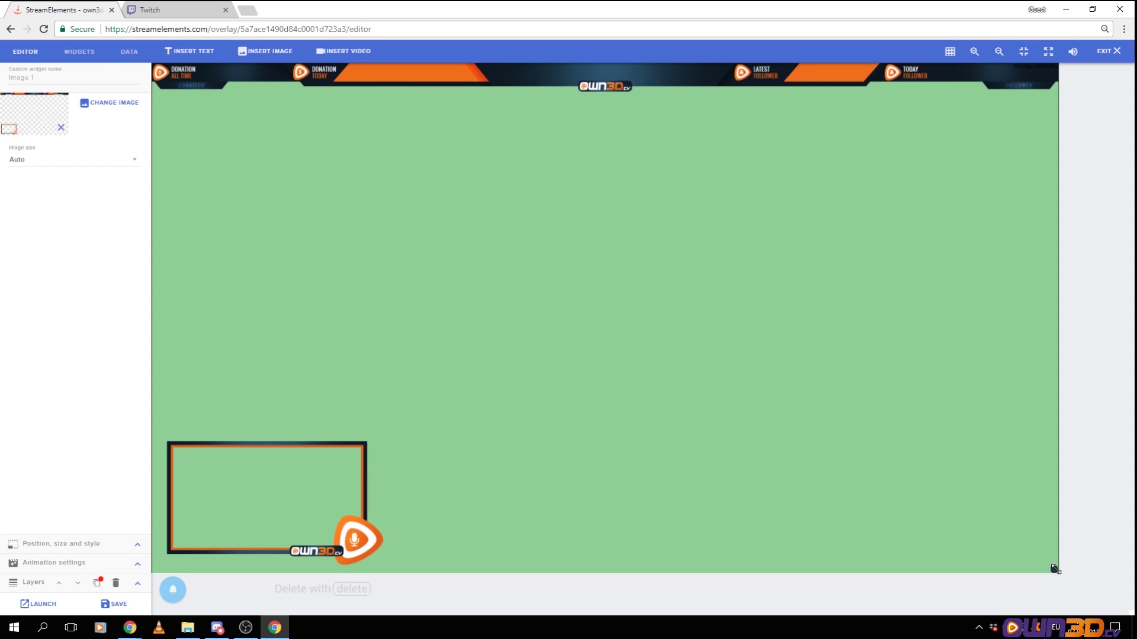
# Keep Image size on Auto, save the overlay, and open the Widgets catalog
pyautogui.click(136, 164)
pyautogui.click(19, 160)
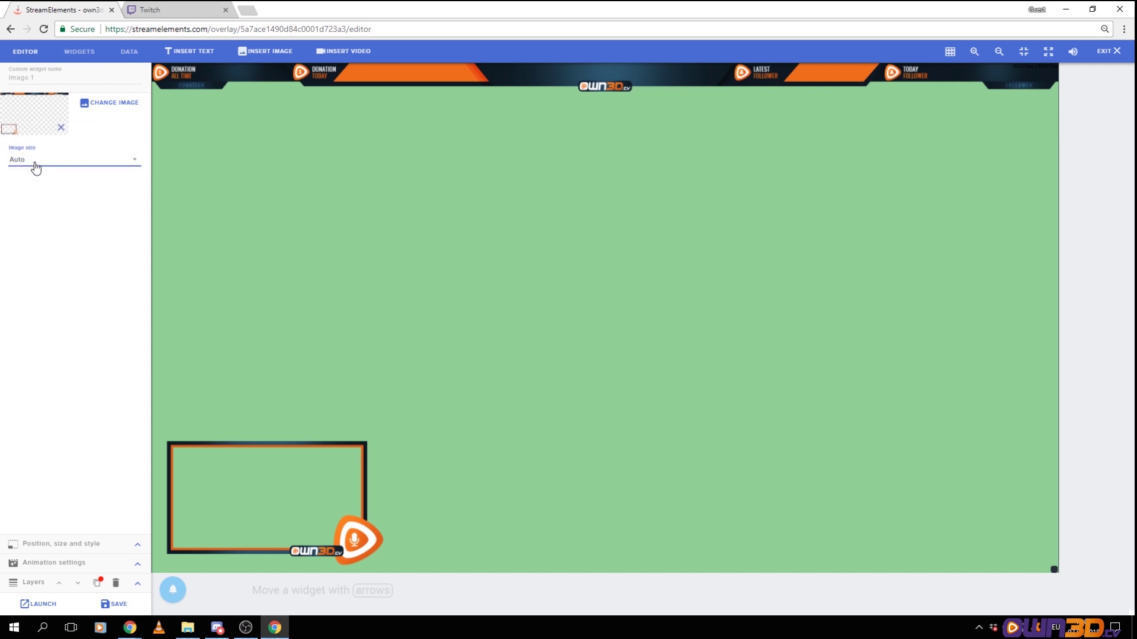
pyautogui.click(29, 163)
pyautogui.click(25, 160)
pyautogui.click(113, 604)
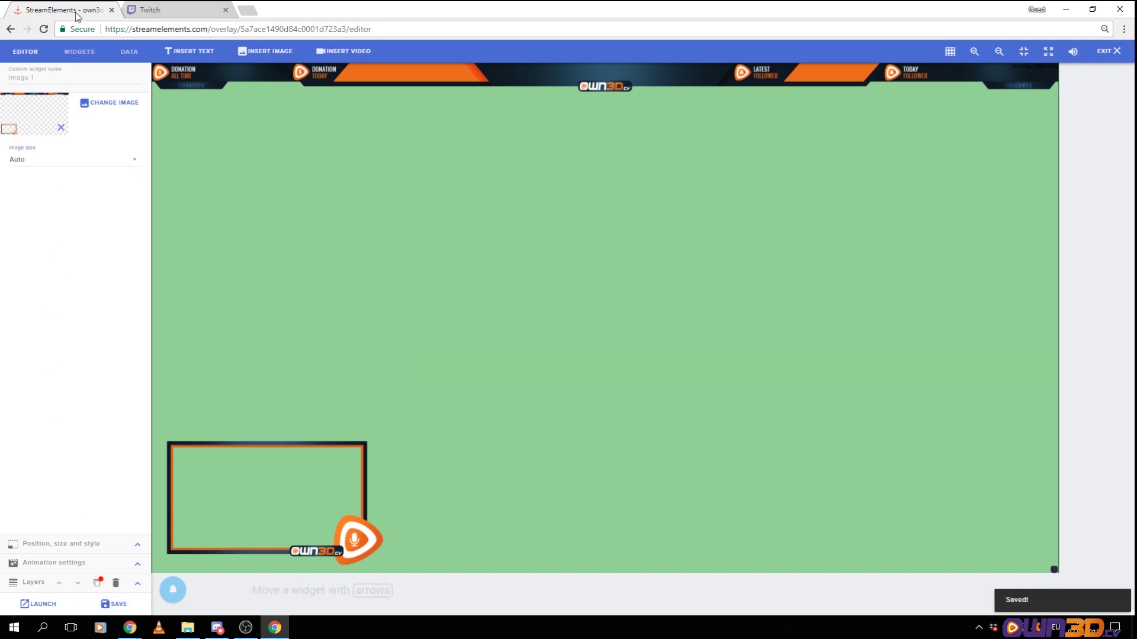
pyautogui.click(76, 52)
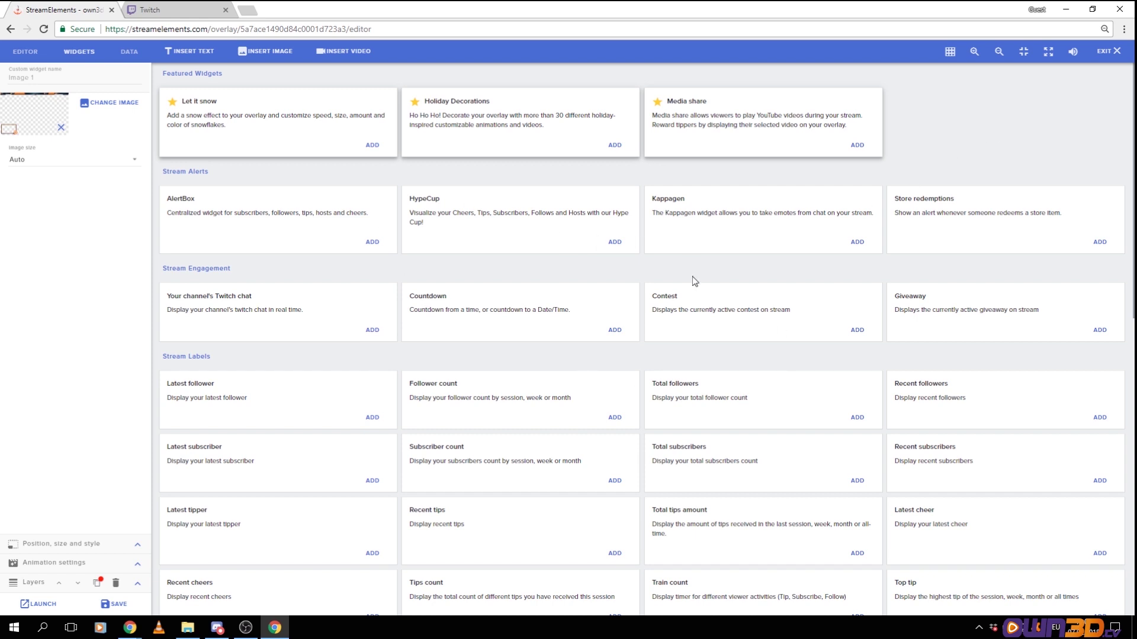
# Scroll the widget catalog down to the Top tipper card under Stream Labels
pyautogui.click(25, 52)
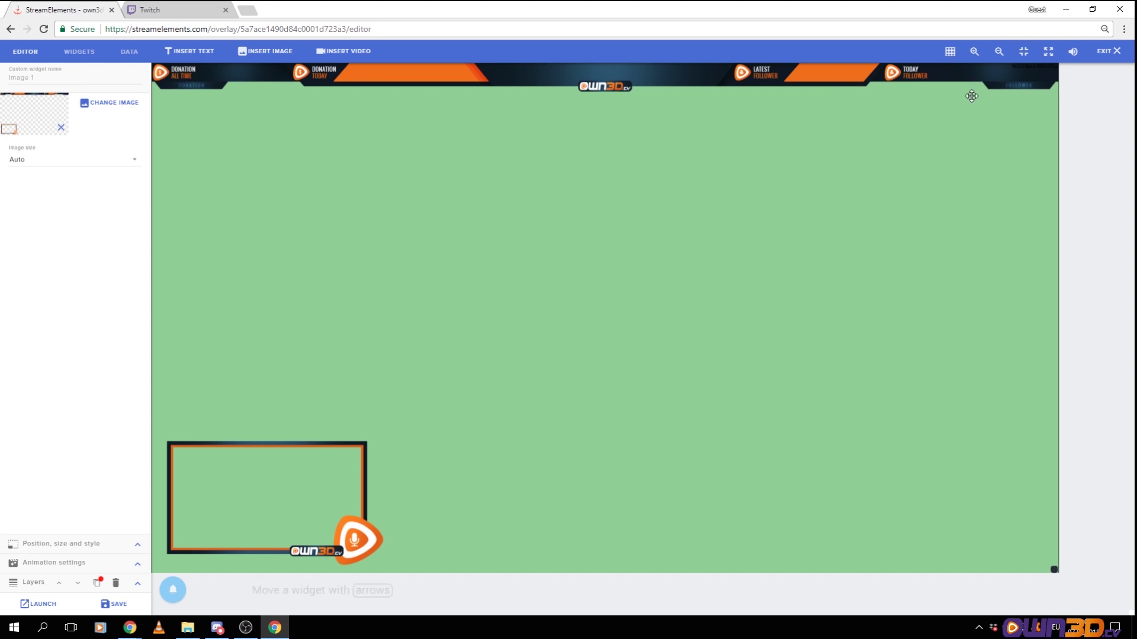
pyautogui.click(78, 54)
pyautogui.click(19, 52)
pyautogui.click(81, 51)
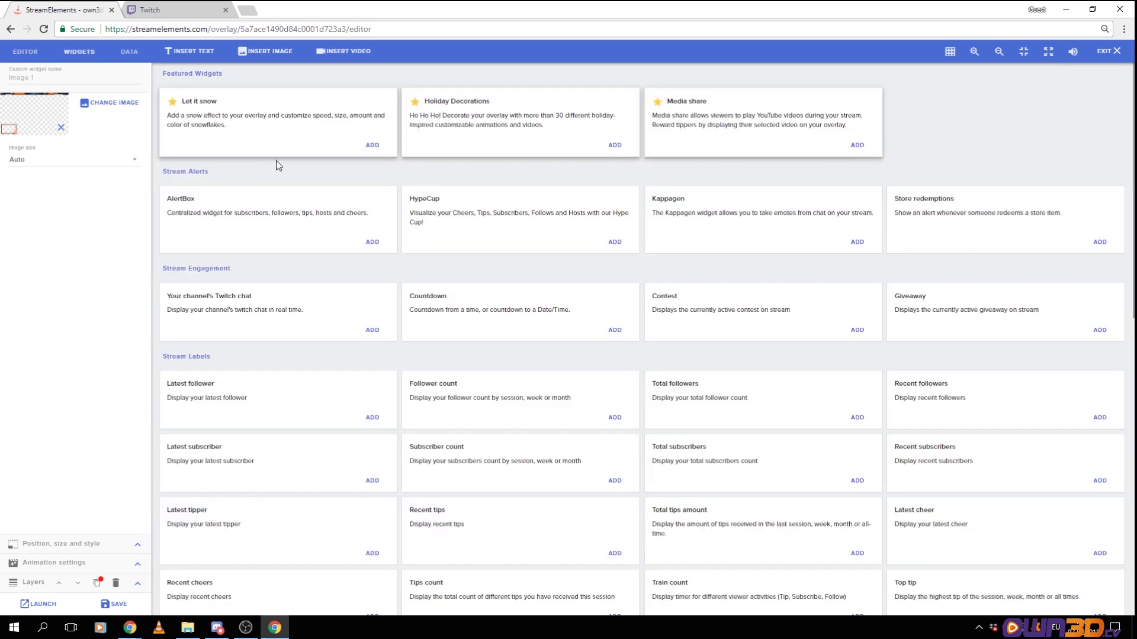
pyautogui.scroll(-1, 325, 222)
pyautogui.scroll(-3, 324, 222)
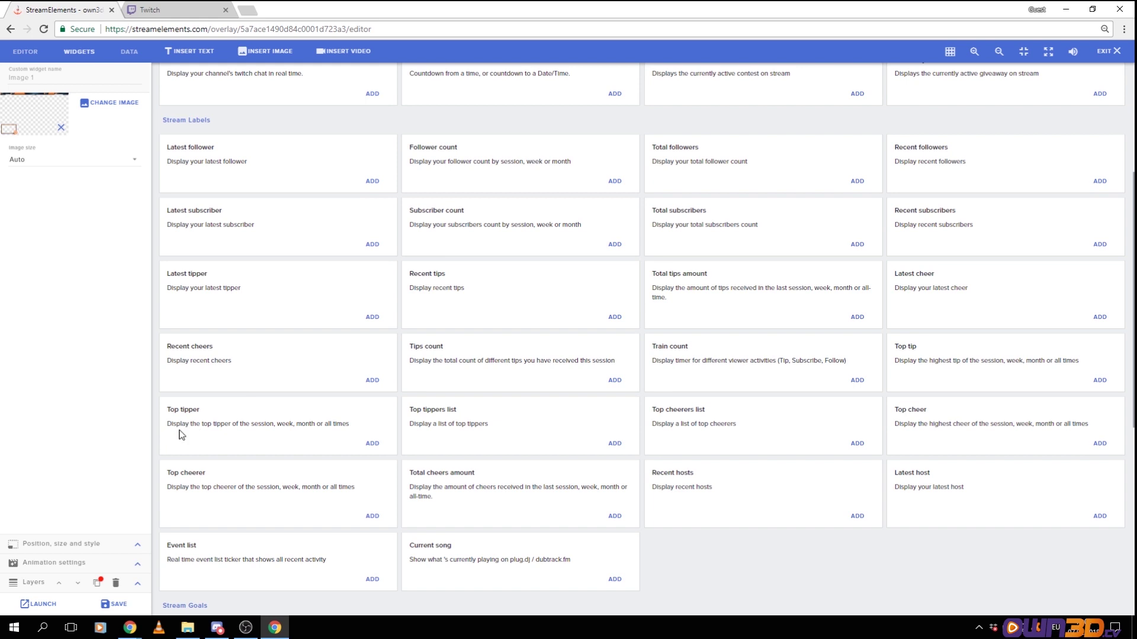
pyautogui.moveTo(179, 426); pyautogui.dragTo(256, 434)
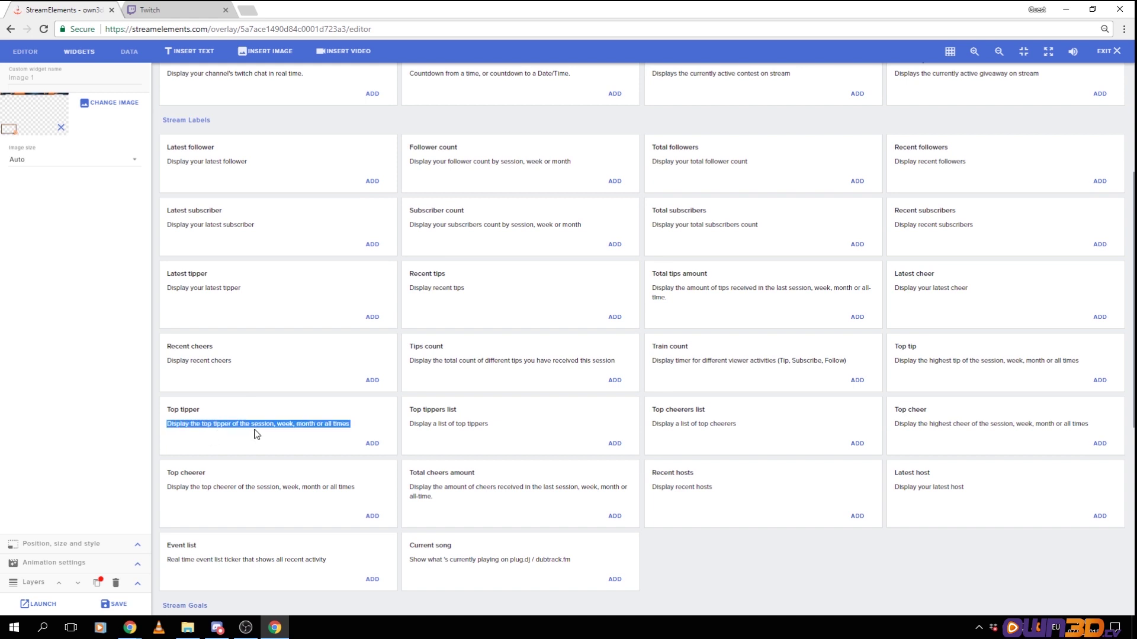
pyautogui.click(197, 426)
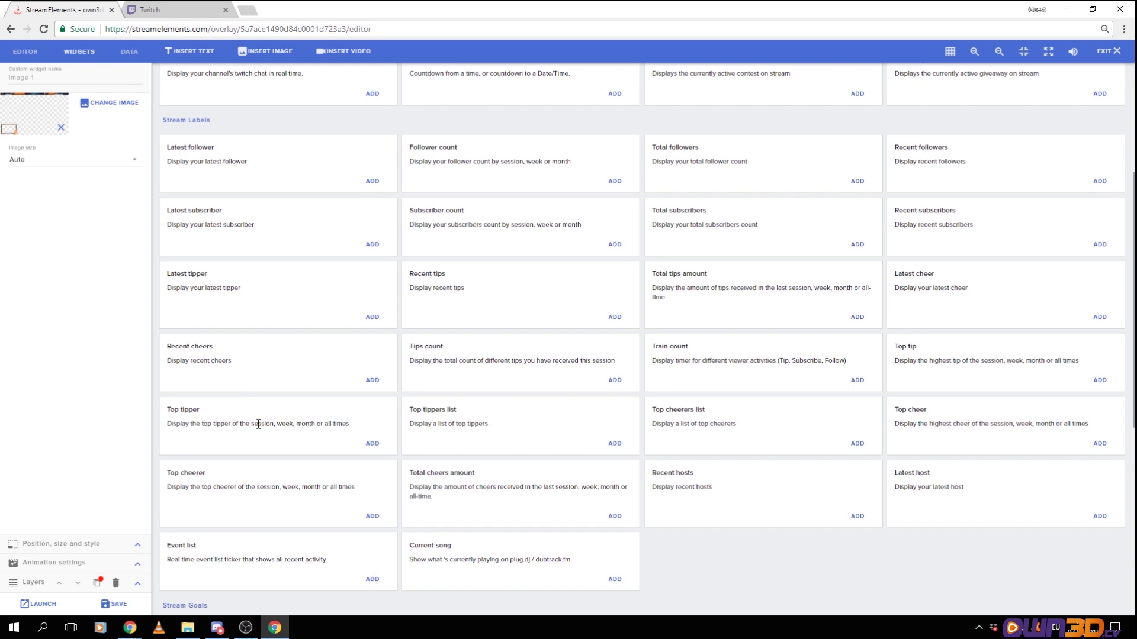
# Add a Top tipper label set to All time top tipper, removing its text prefix
pyautogui.click(372, 444)
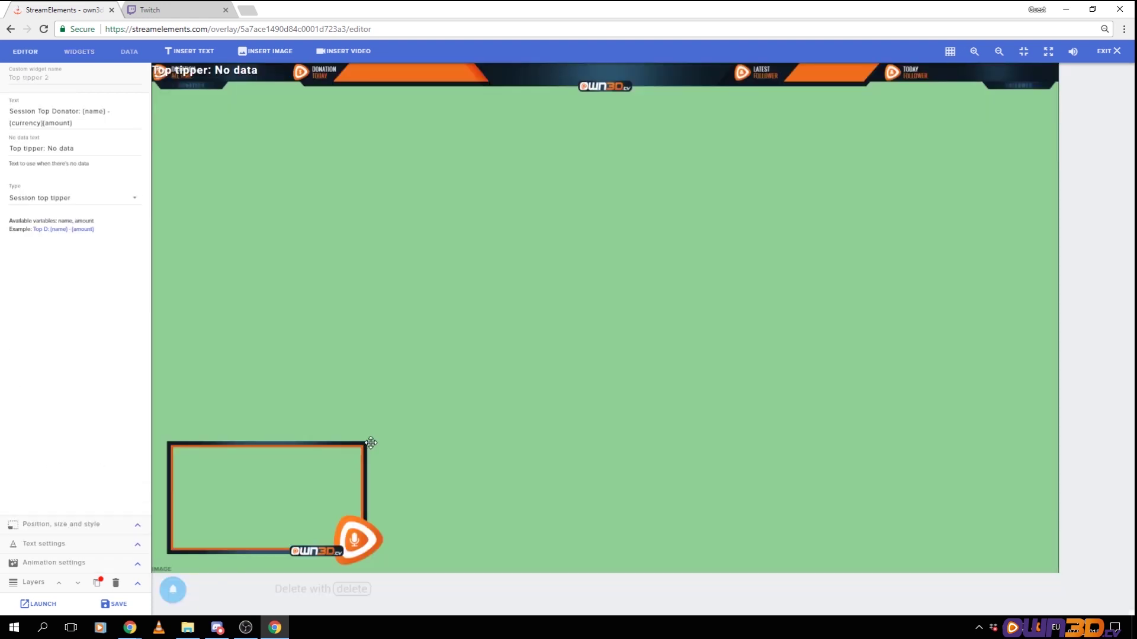
pyautogui.moveTo(214, 72); pyautogui.dragTo(278, 156)
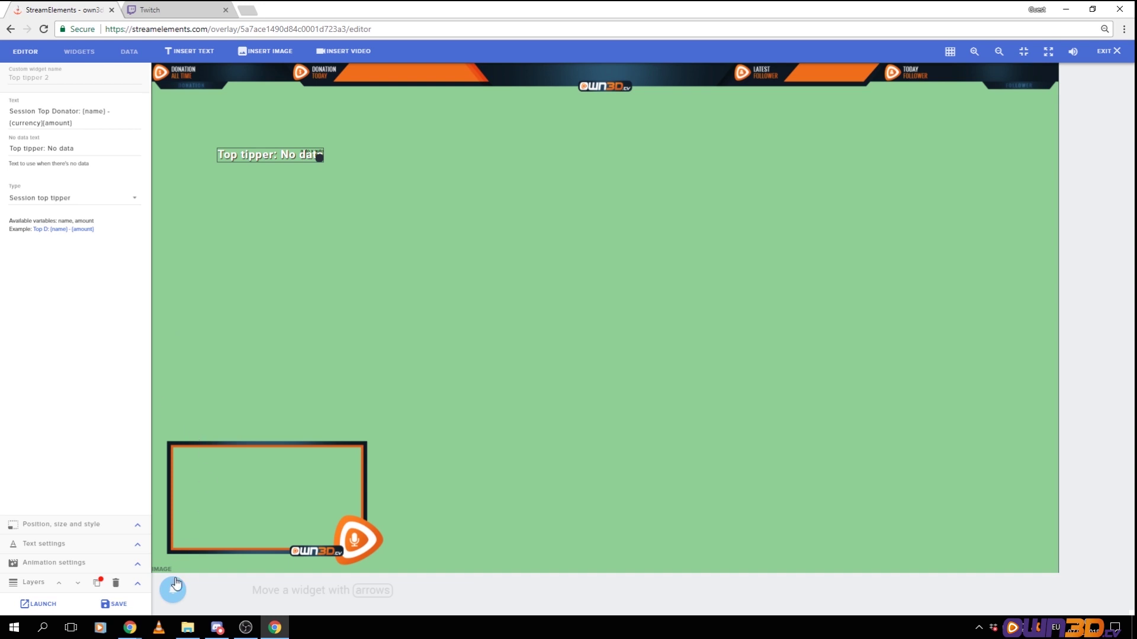
pyautogui.moveTo(174, 594)
pyautogui.click(47, 112)
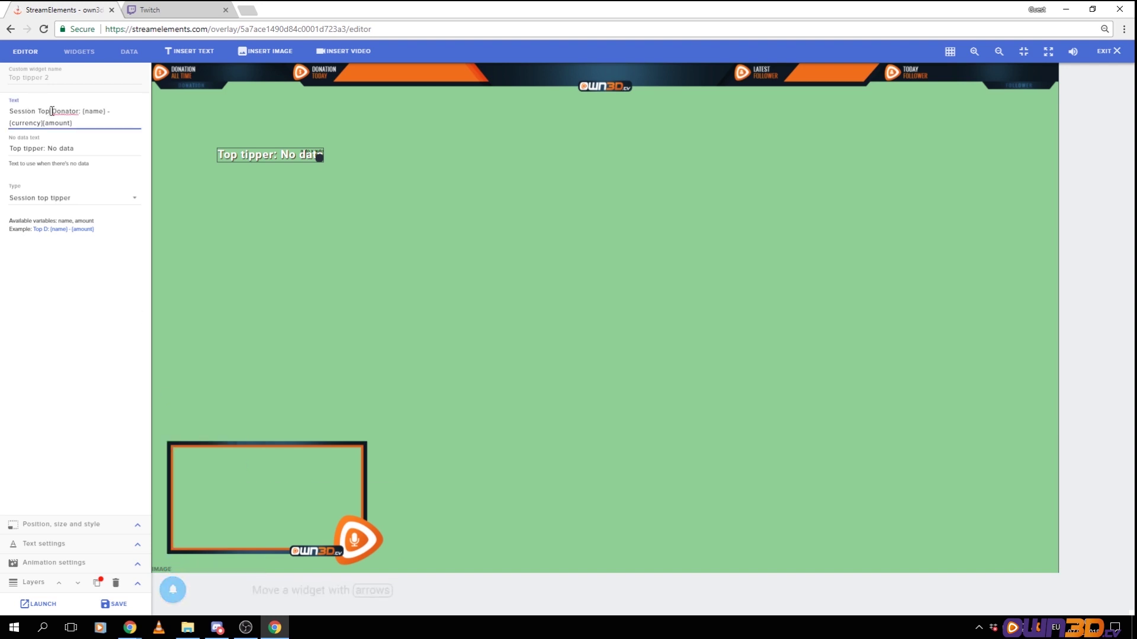
pyautogui.click(135, 203)
pyautogui.click(135, 203)
pyautogui.click(134, 203)
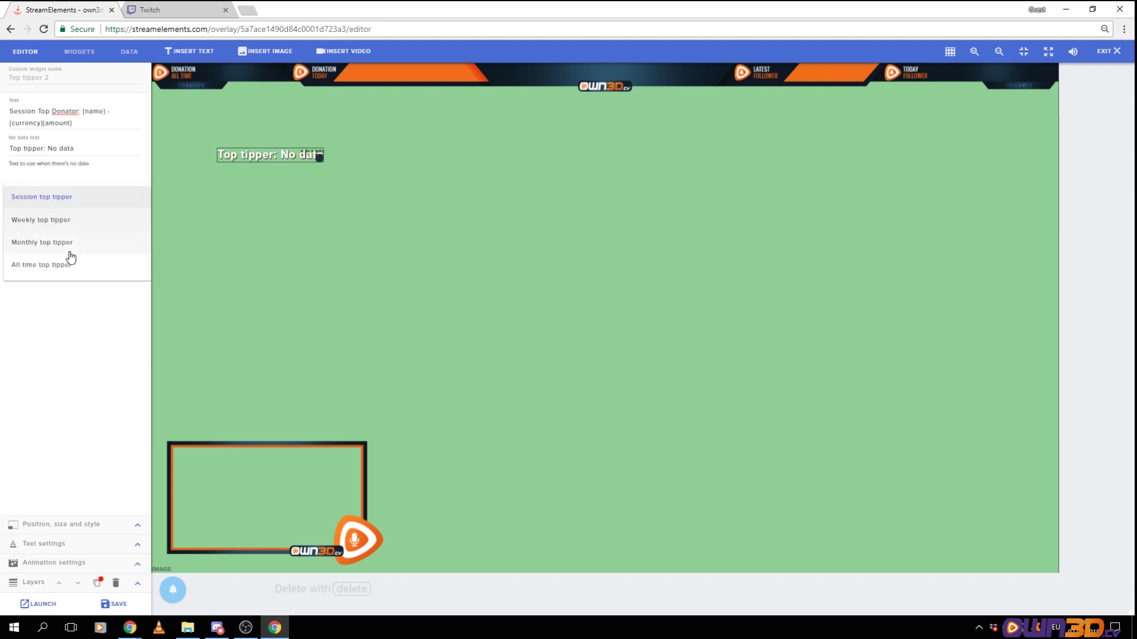
pyautogui.click(57, 264)
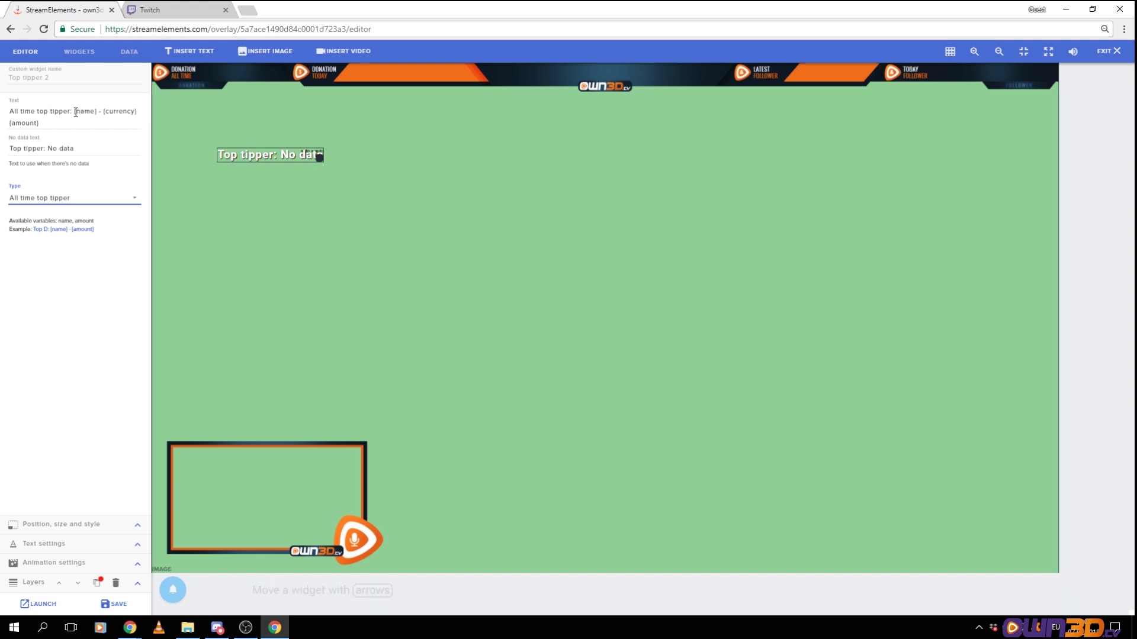
pyautogui.moveTo(76, 112); pyautogui.dragTo(9, 111)
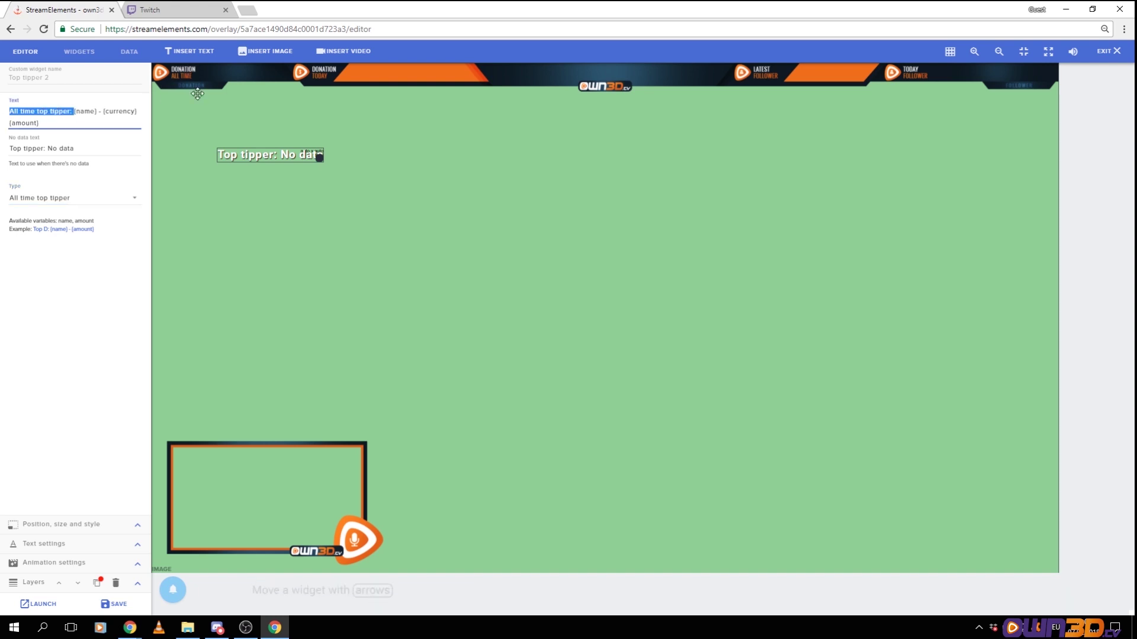
pyautogui.press('BackSpace')
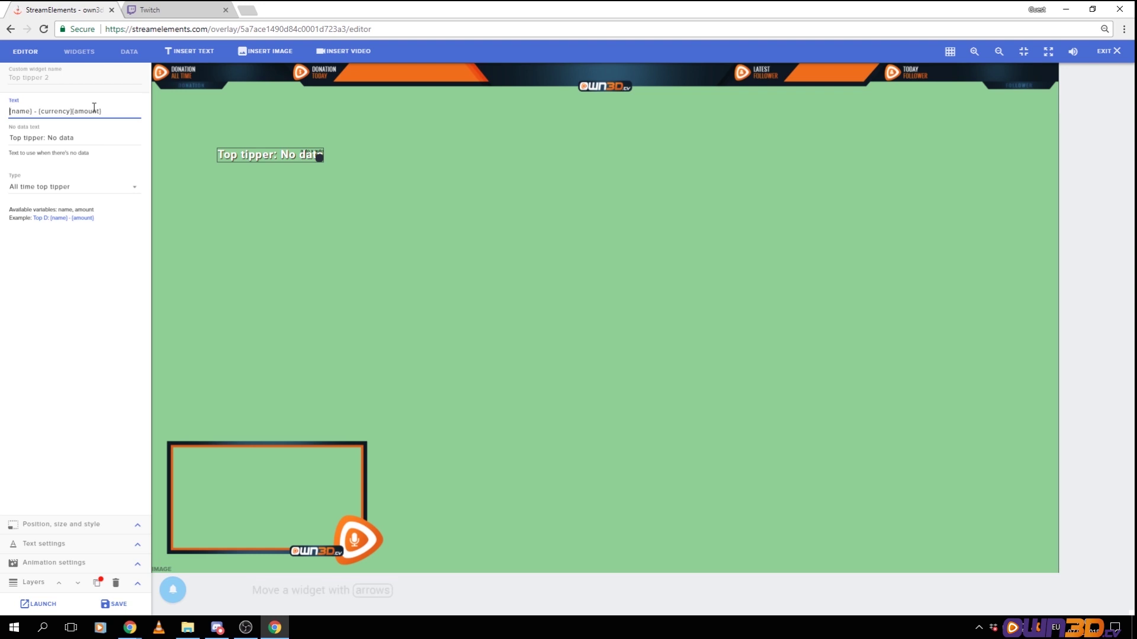
# Change the label's no-data text to 'Bob - € 300'
pyautogui.doubleClick(50, 137)
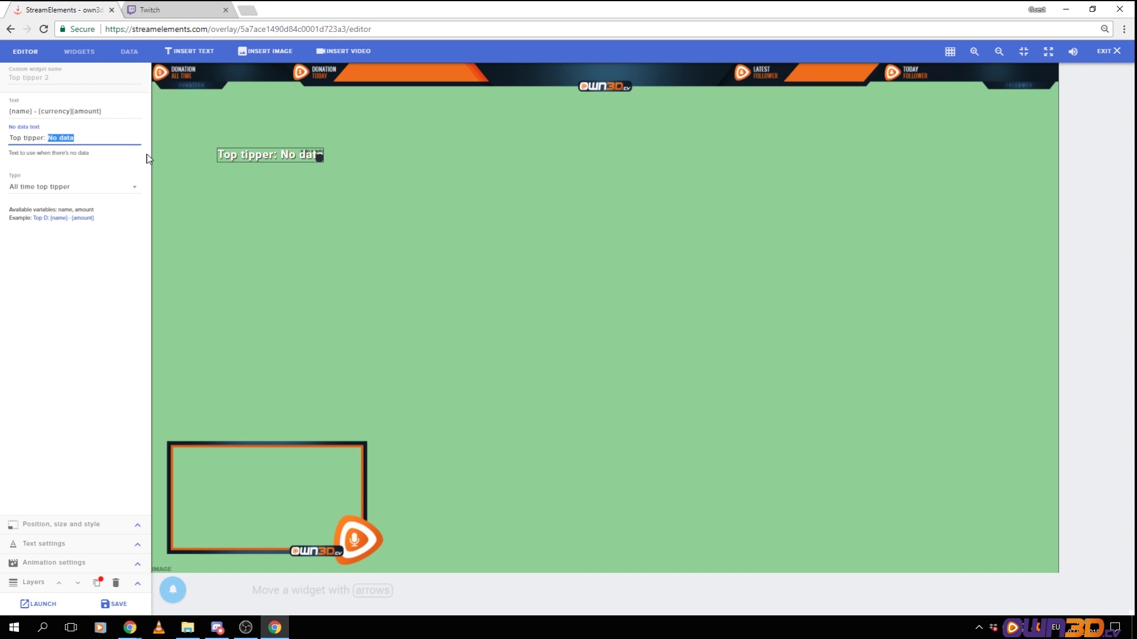
pyautogui.write('Bob')
pyautogui.moveTo(45, 137); pyautogui.dragTo(9, 137)
pyautogui.press('BackSpace')
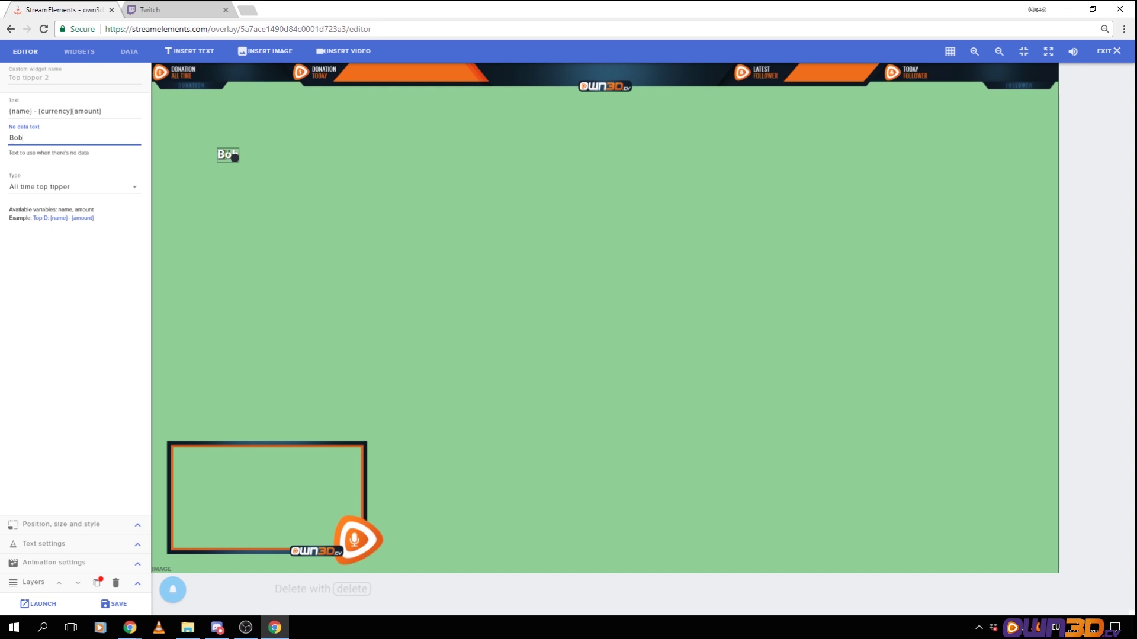
pyautogui.write('- € 300')
# Resize the label and place it in the Donation All Time header bar
pyautogui.moveTo(276, 158); pyautogui.dragTo(255, 65)
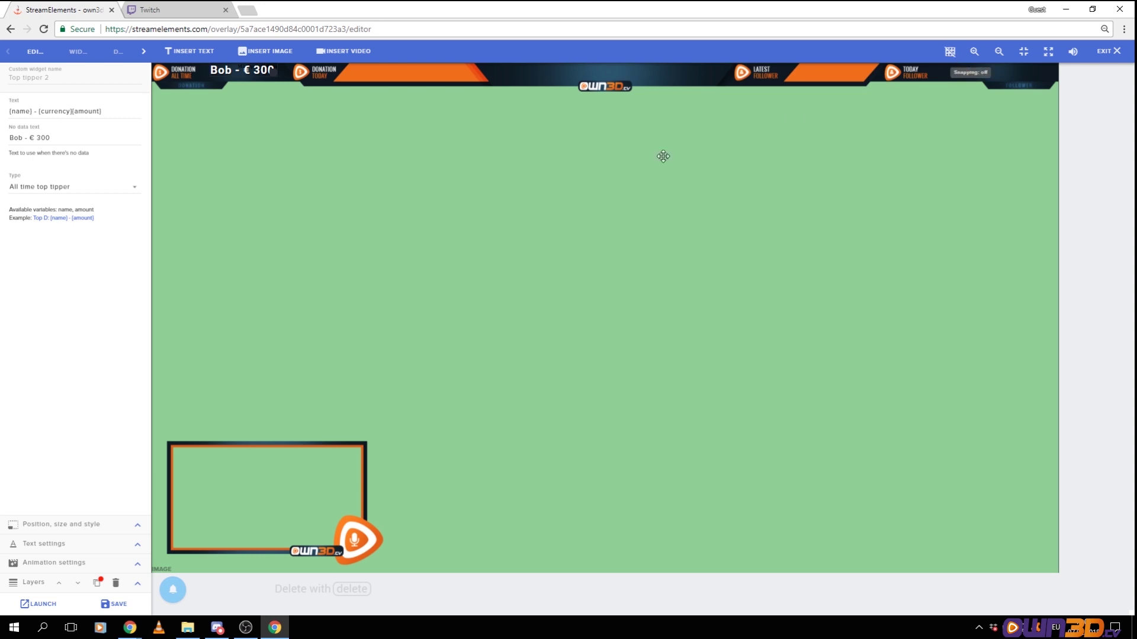
pyautogui.moveTo(251, 71)
pyautogui.mouseDown()
pyautogui.moveTo(252, 112)
pyautogui.moveTo(251, 70)
pyautogui.moveTo(211, 114)
pyautogui.moveTo(251, 90)
pyautogui.moveTo(250, 71)
pyautogui.mouseUp()
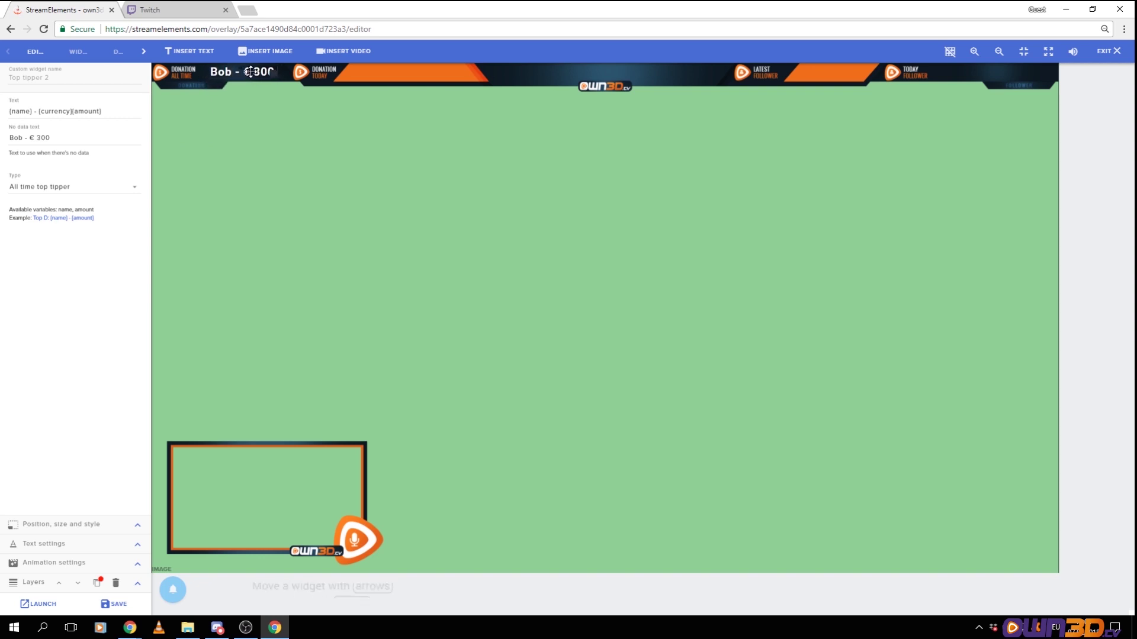
pyautogui.click(346, 138)
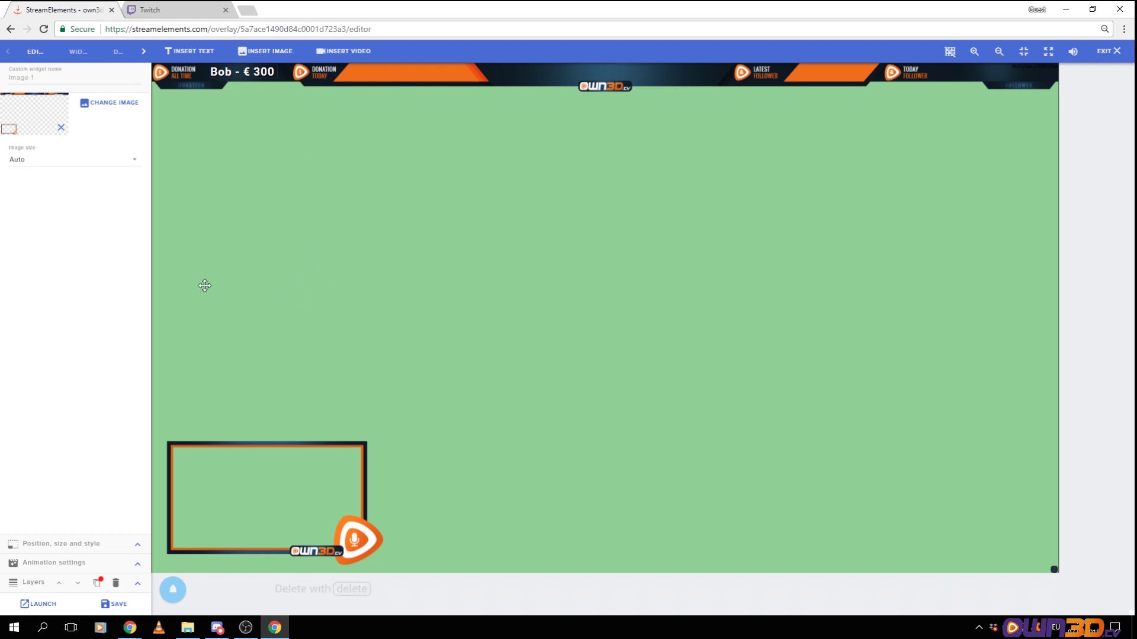
# Add a Latest tipper label trimmed to '{name} - {currency}{amount}' inside the Donation Today bar
pyautogui.click(73, 52)
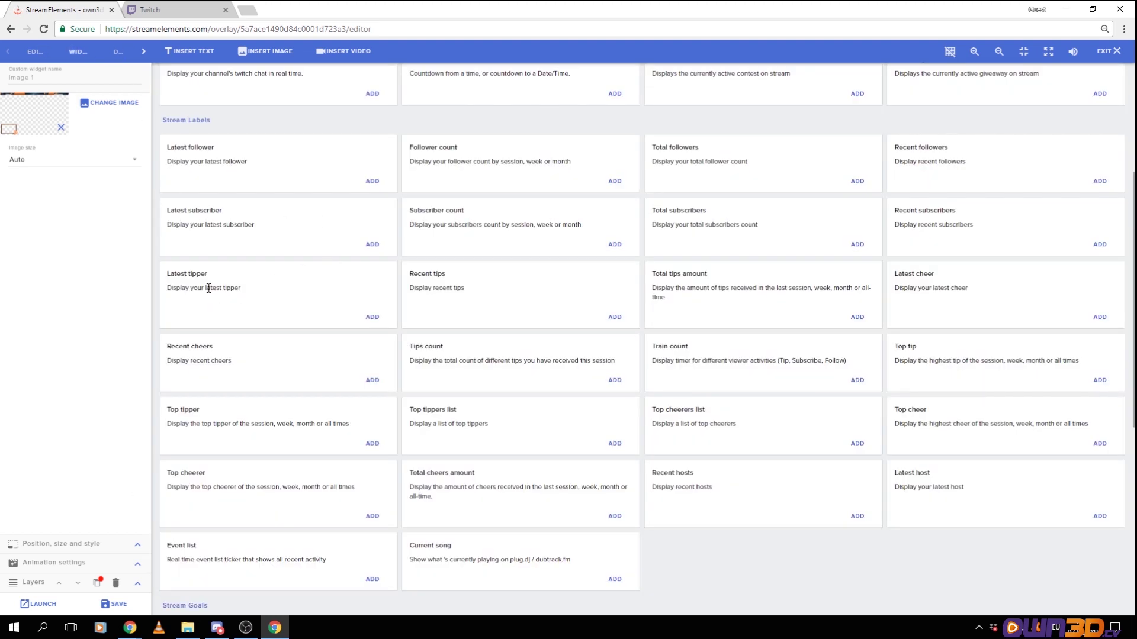
pyautogui.click(371, 320)
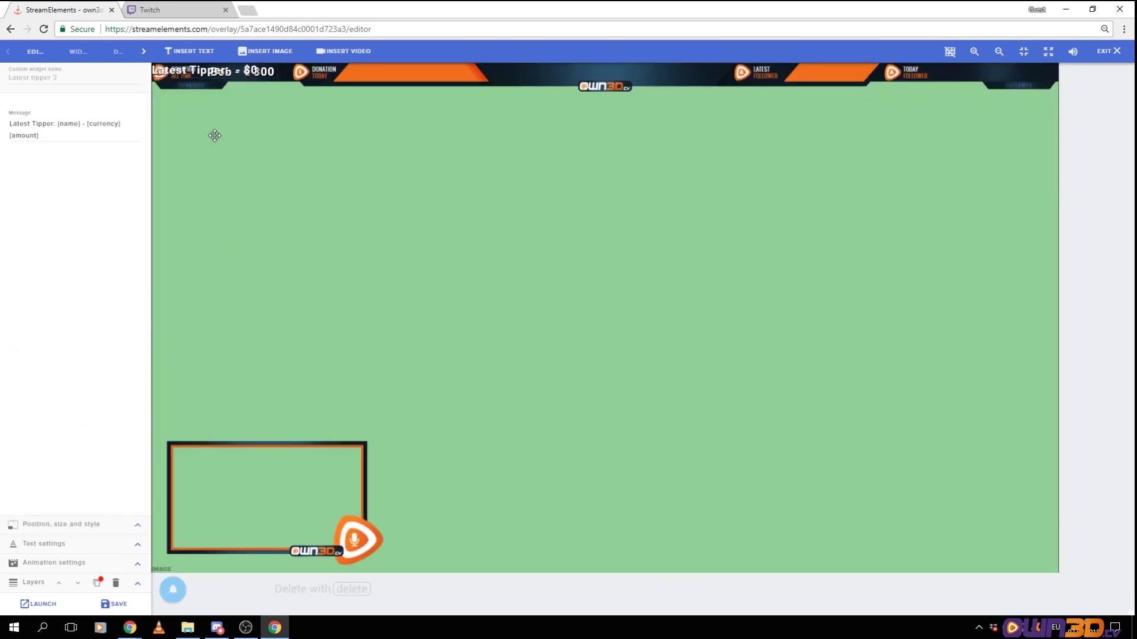
pyautogui.moveTo(163, 74); pyautogui.dragTo(312, 155)
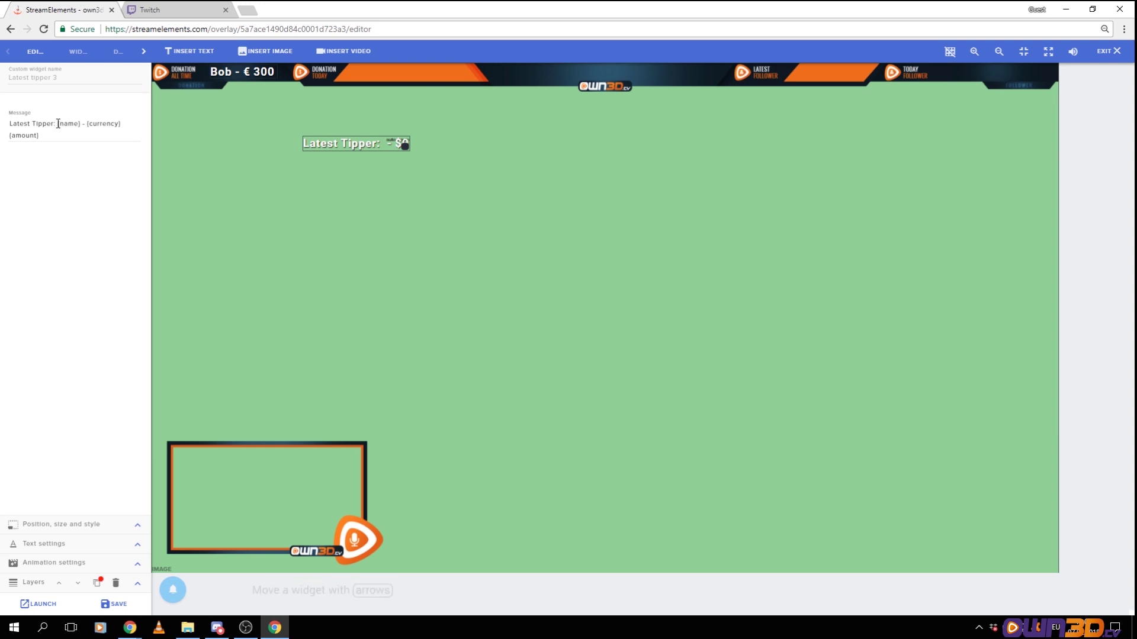
pyautogui.moveTo(58, 124); pyautogui.dragTo(10, 124)
pyautogui.press('BackSpace')
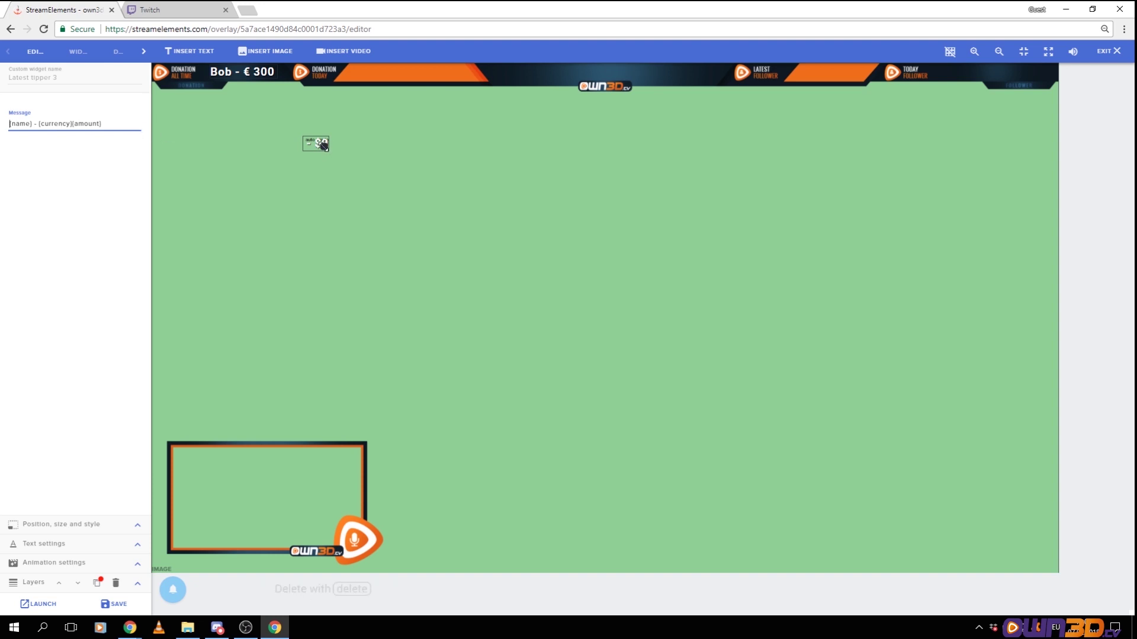
pyautogui.moveTo(314, 141); pyautogui.dragTo(390, 69)
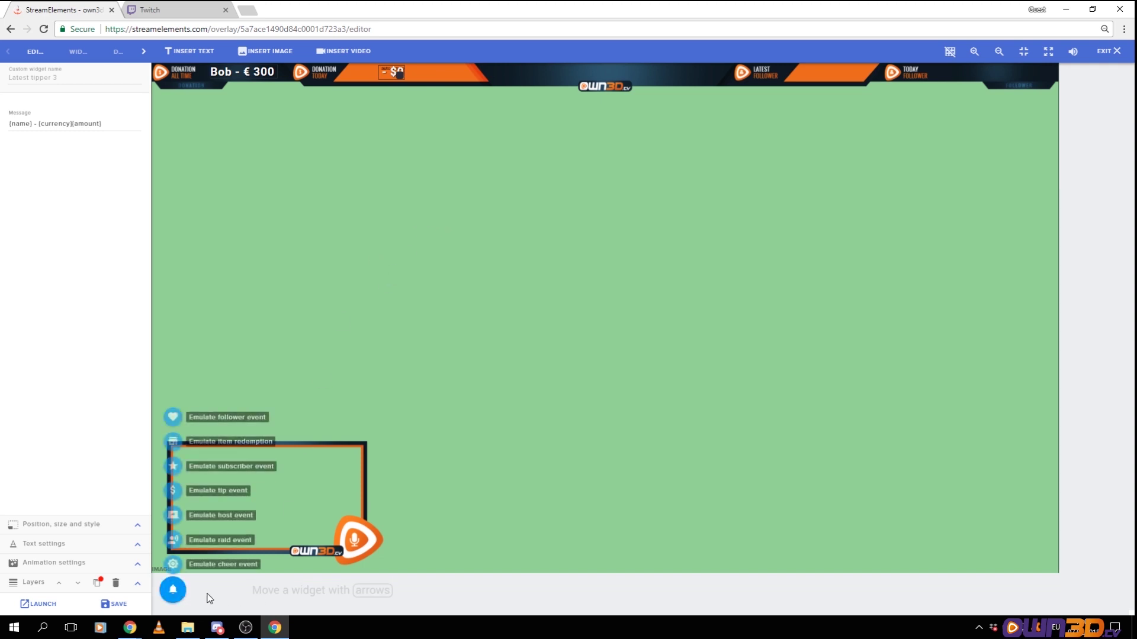
# Emulate a $10 test tip so the tipper label previews 'Kappa - $10'
pyautogui.moveTo(173, 591)
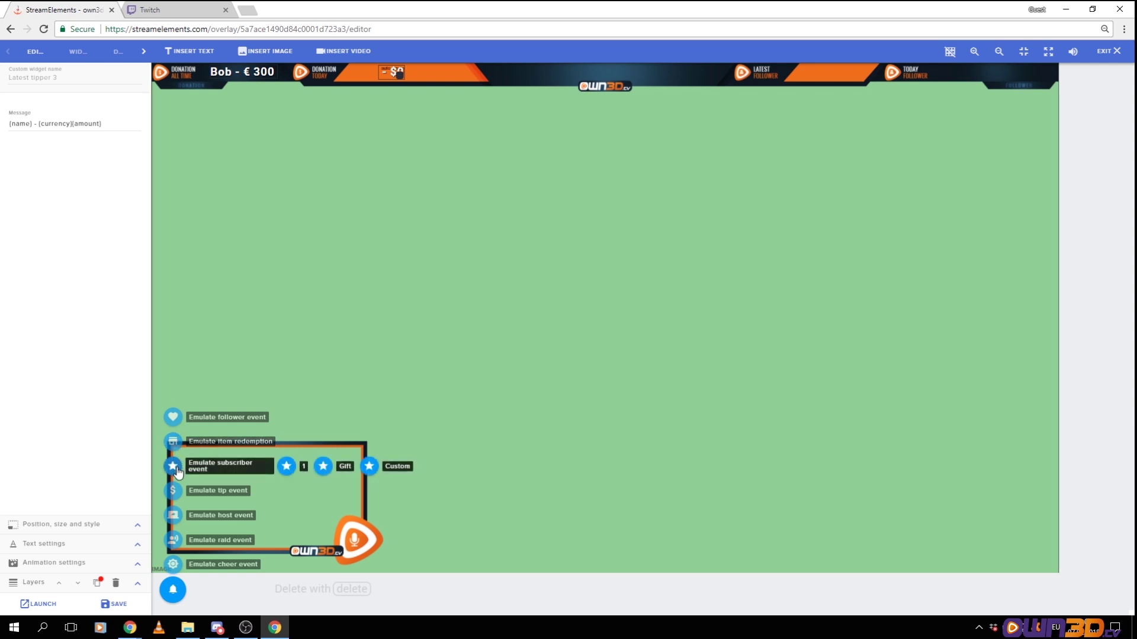
pyautogui.moveTo(175, 491)
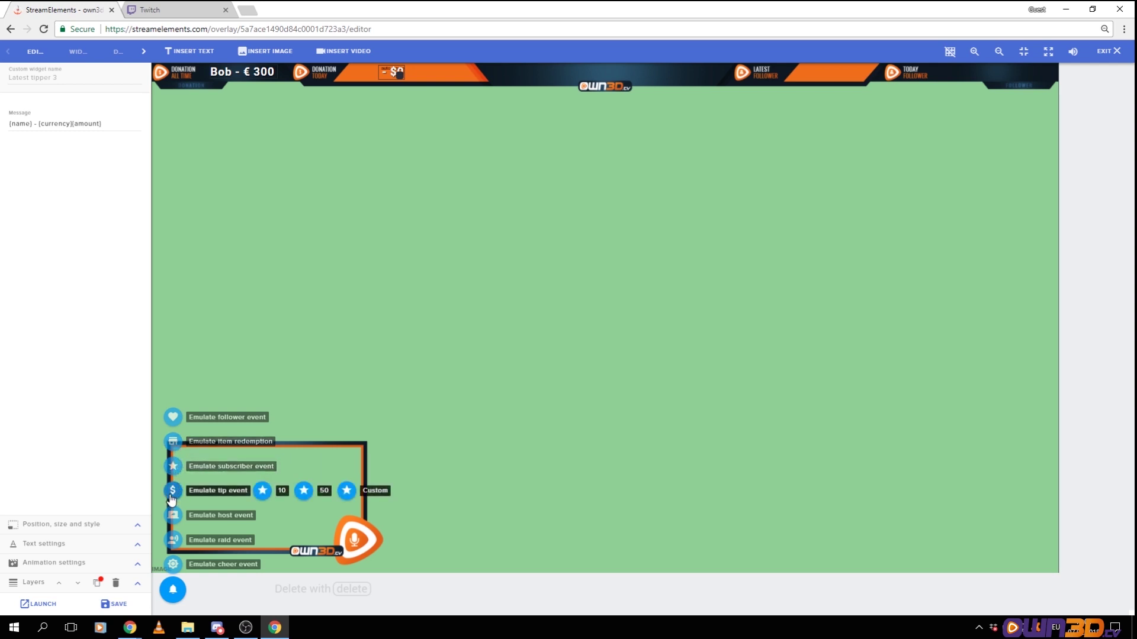
pyautogui.click(262, 491)
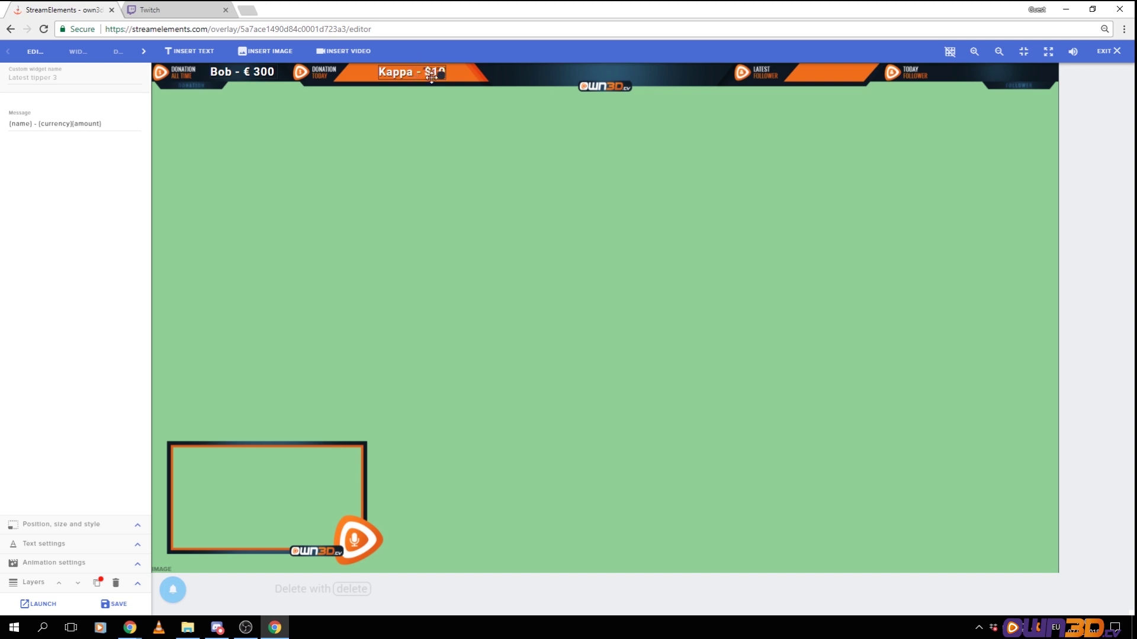
# Widen and reposition the 'Kappa - $10' label within the Donation Today bar
pyautogui.moveTo(413, 72); pyautogui.dragTo(397, 72)
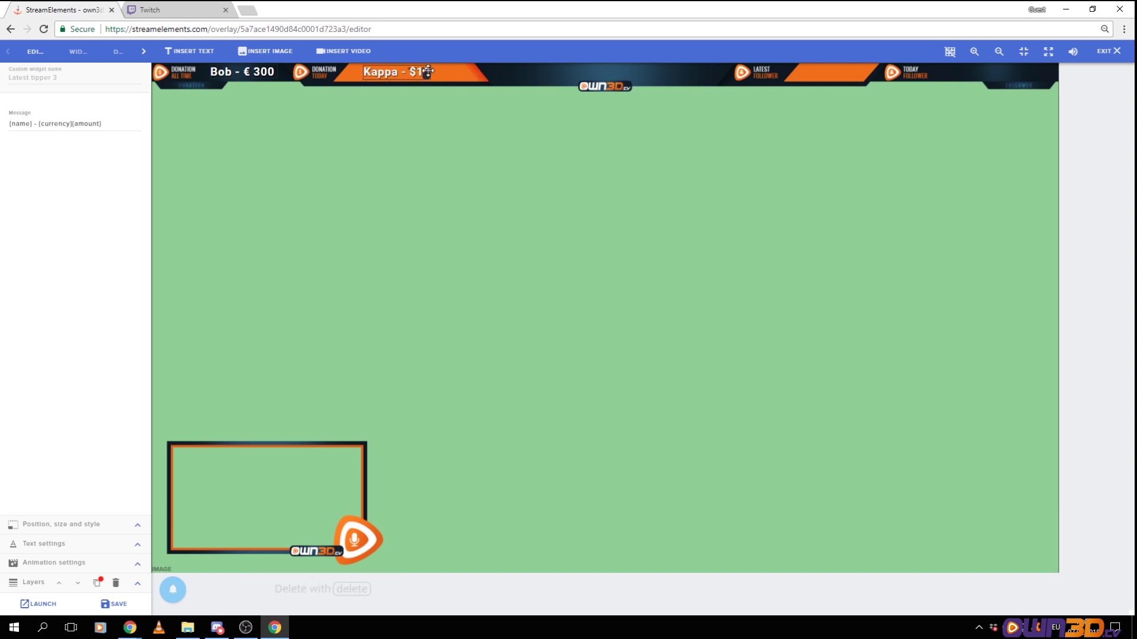
pyautogui.moveTo(429, 71); pyautogui.dragTo(466, 72)
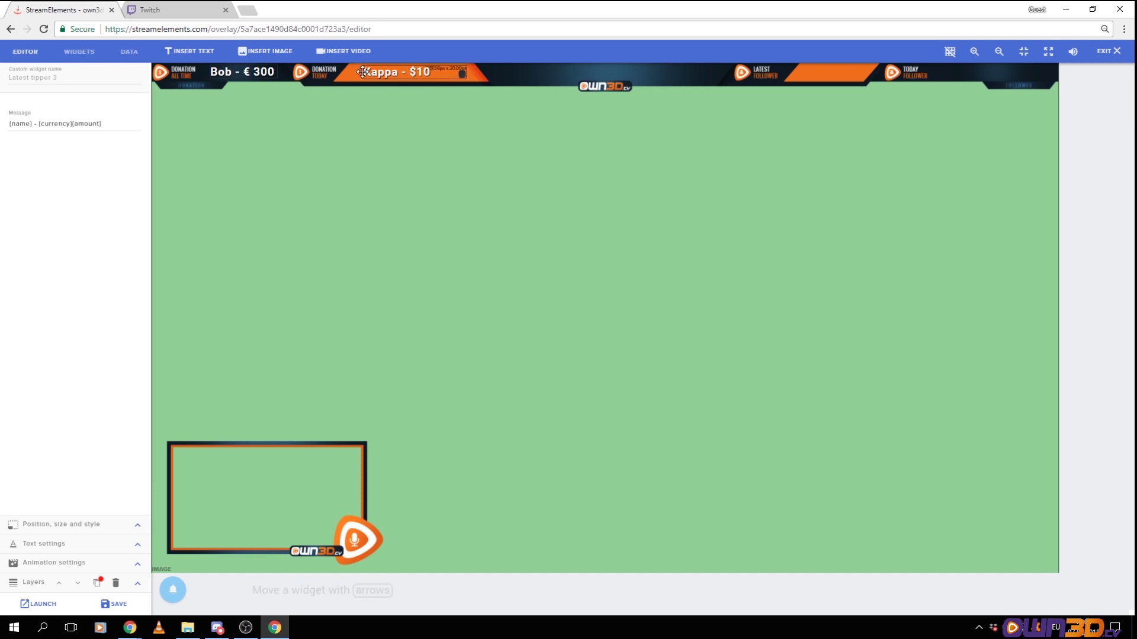
pyautogui.moveTo(417, 72); pyautogui.dragTo(468, 74)
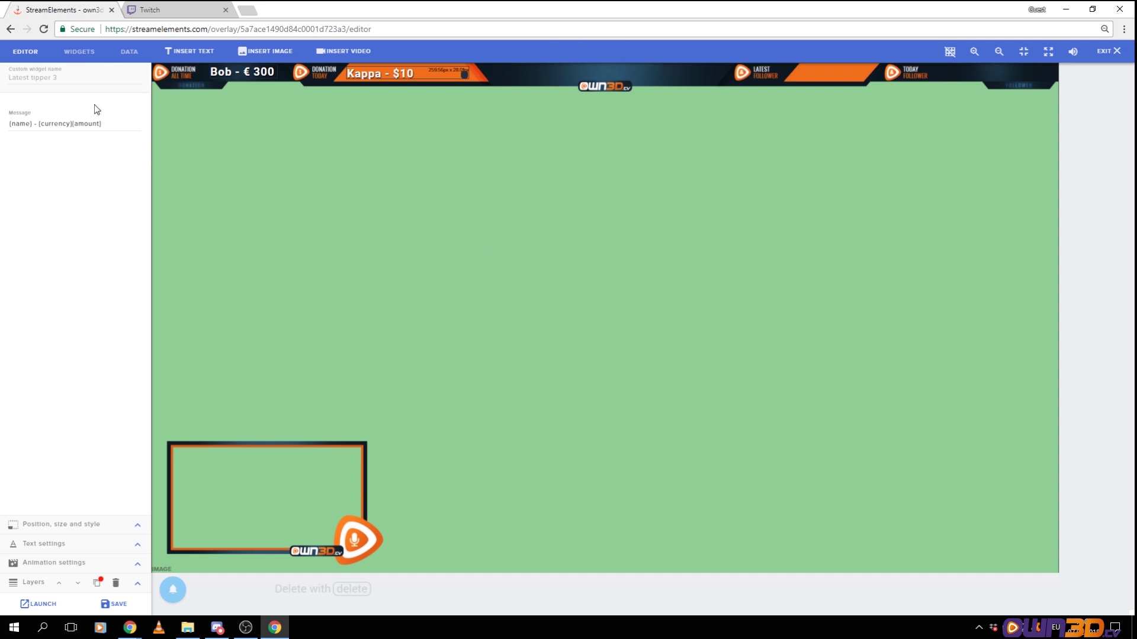
# Add a Latest subscriber label and move it toward the centre of the header
pyautogui.click(80, 51)
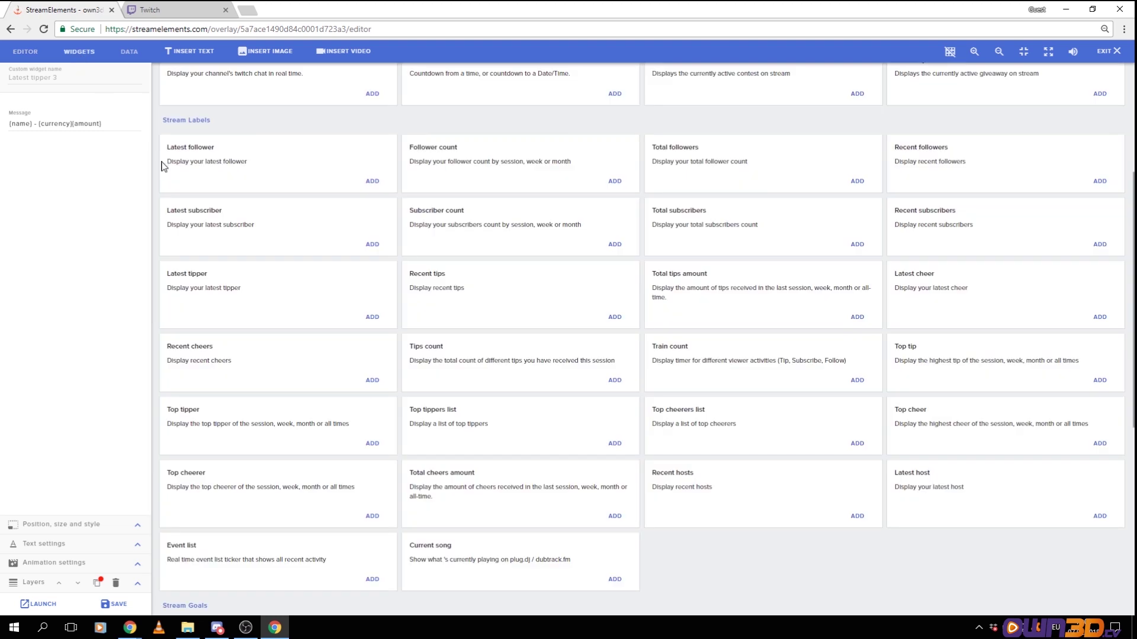
pyautogui.click(372, 244)
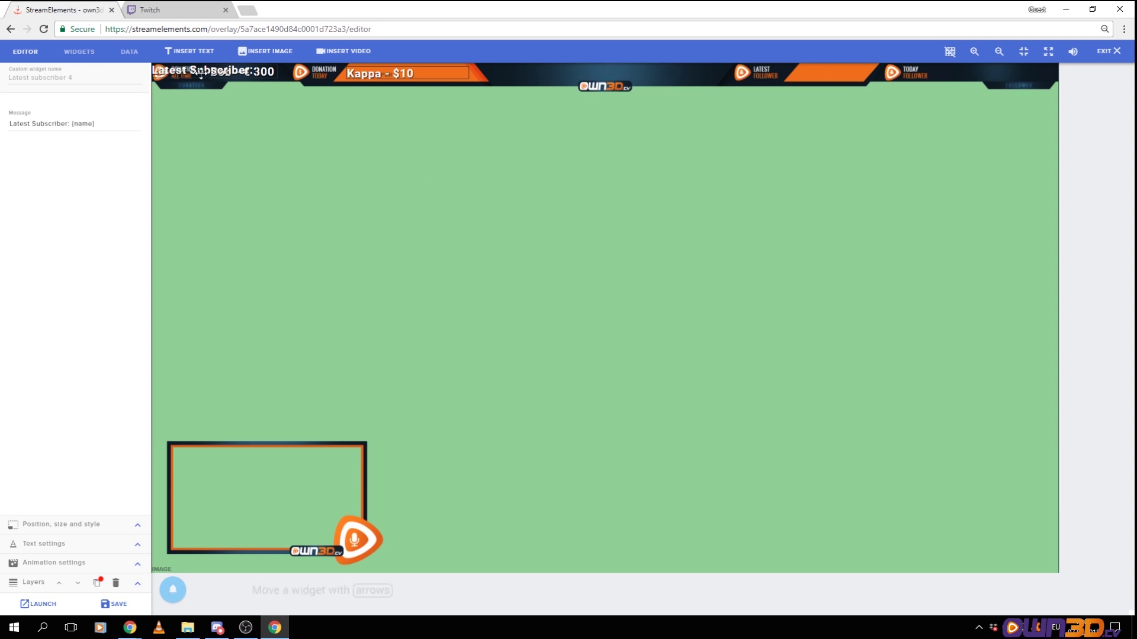
pyautogui.moveTo(202, 72); pyautogui.dragTo(607, 74)
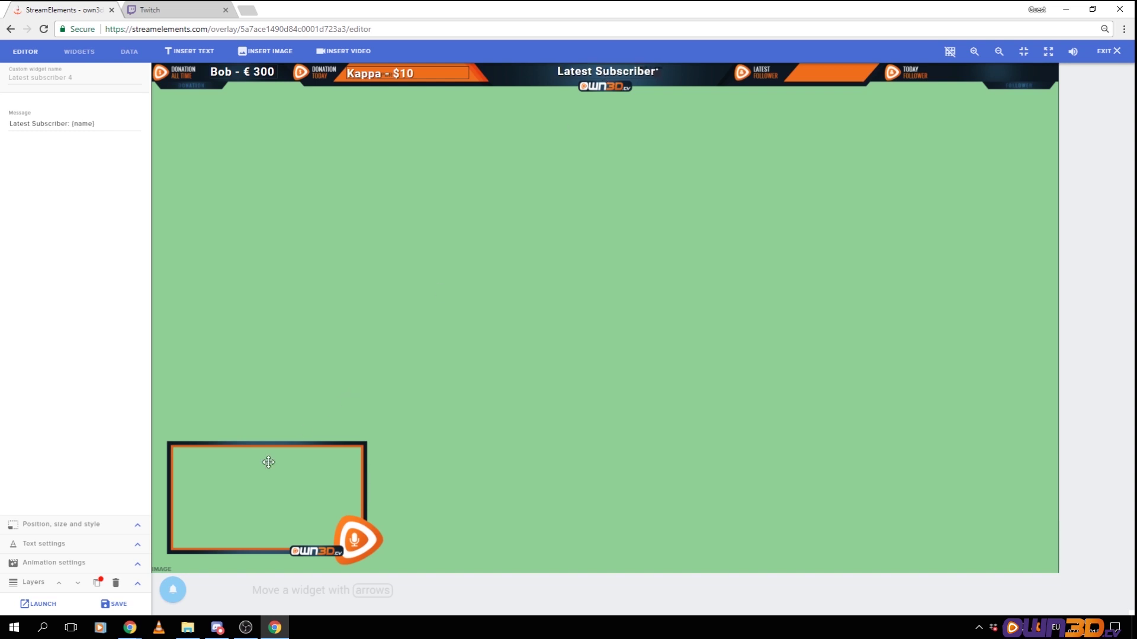
pyautogui.click(174, 590)
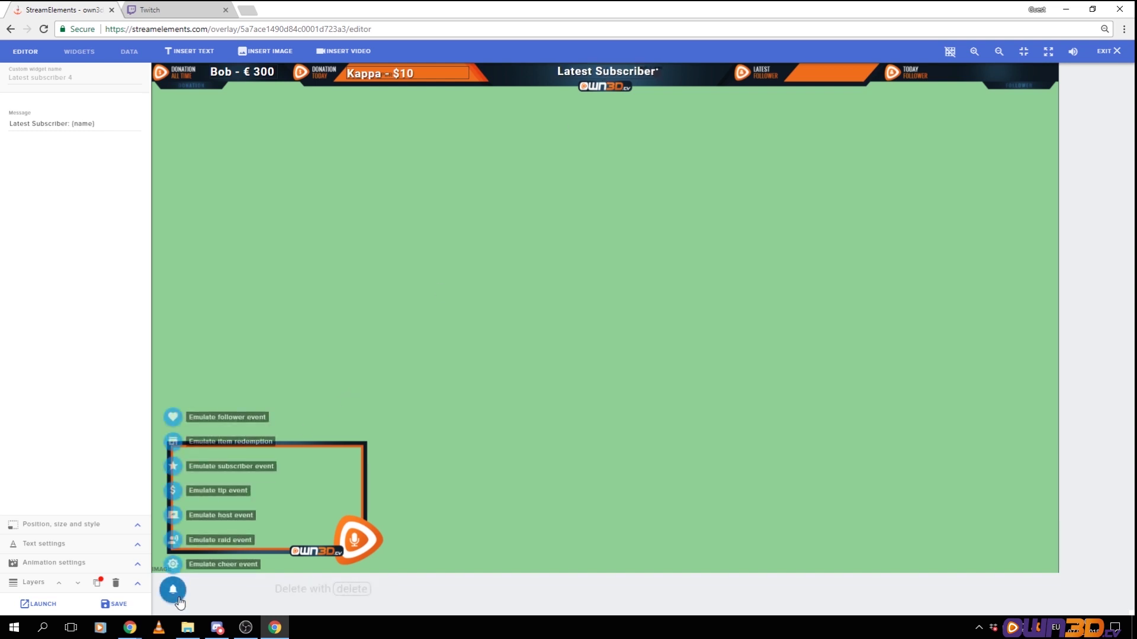
# Emulate a 1-star test subscriber and shift the Latest Subscriber label slightly left
pyautogui.moveTo(172, 474)
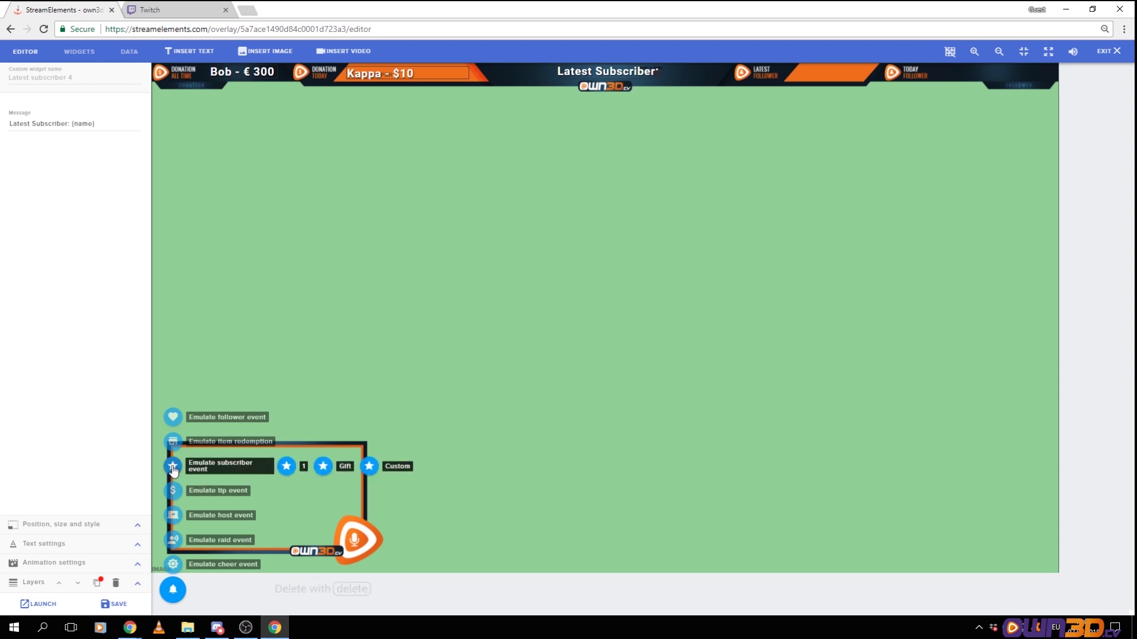
pyautogui.click(287, 466)
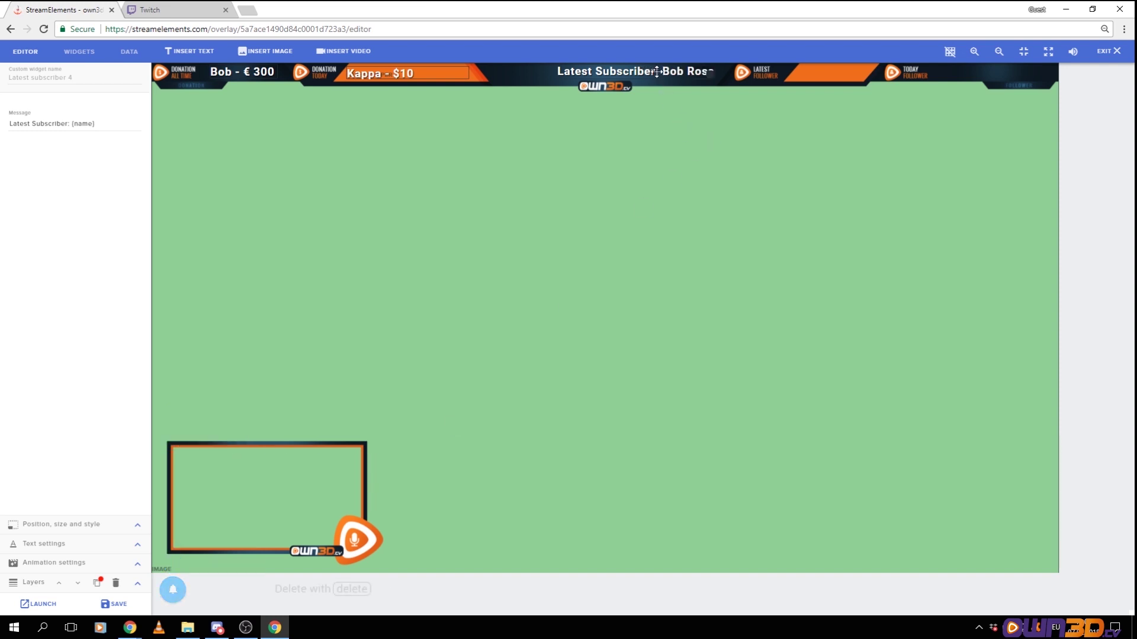
pyautogui.moveTo(657, 71); pyautogui.dragTo(629, 72)
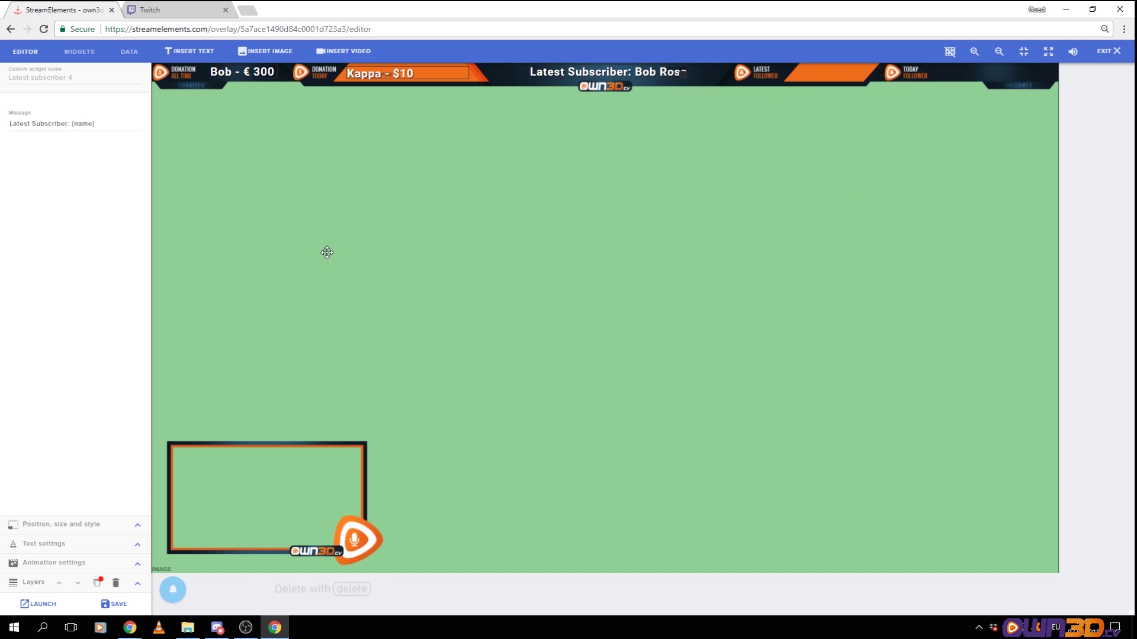
pyautogui.click(69, 54)
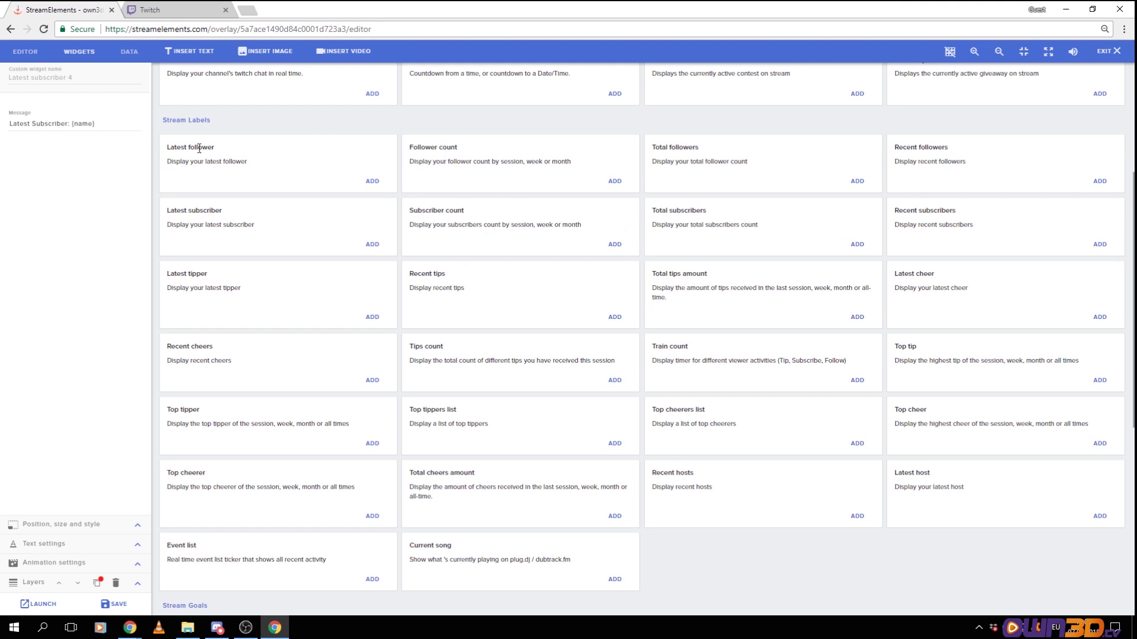
# Add a Latest follower label with its message trimmed to just '{name}'
pyautogui.click(372, 180)
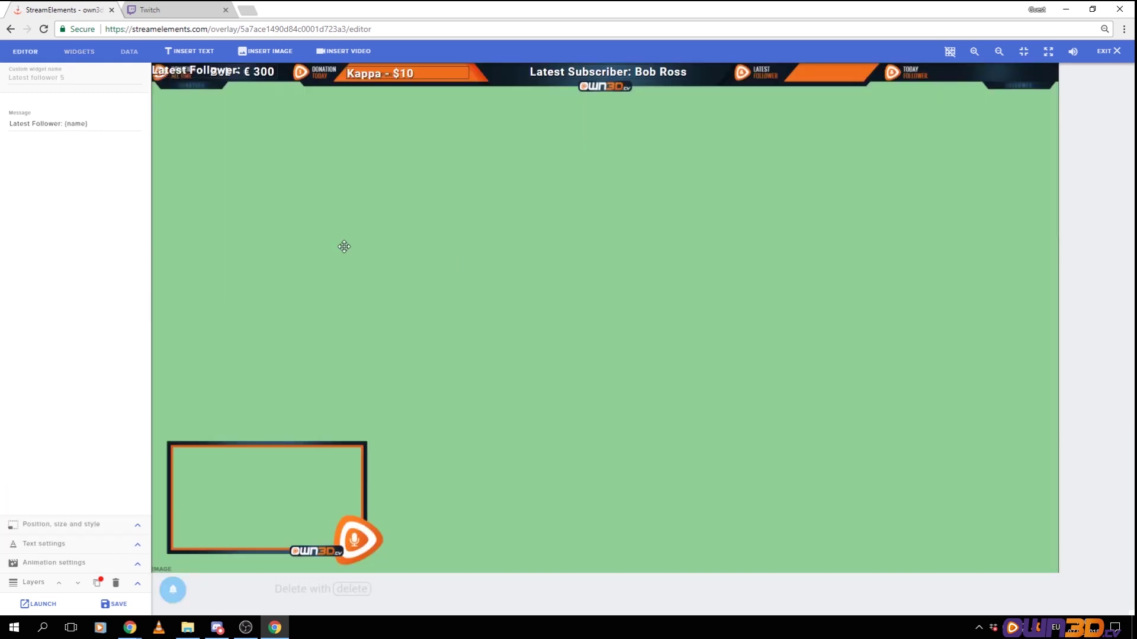
pyautogui.moveTo(190, 75); pyautogui.dragTo(536, 164)
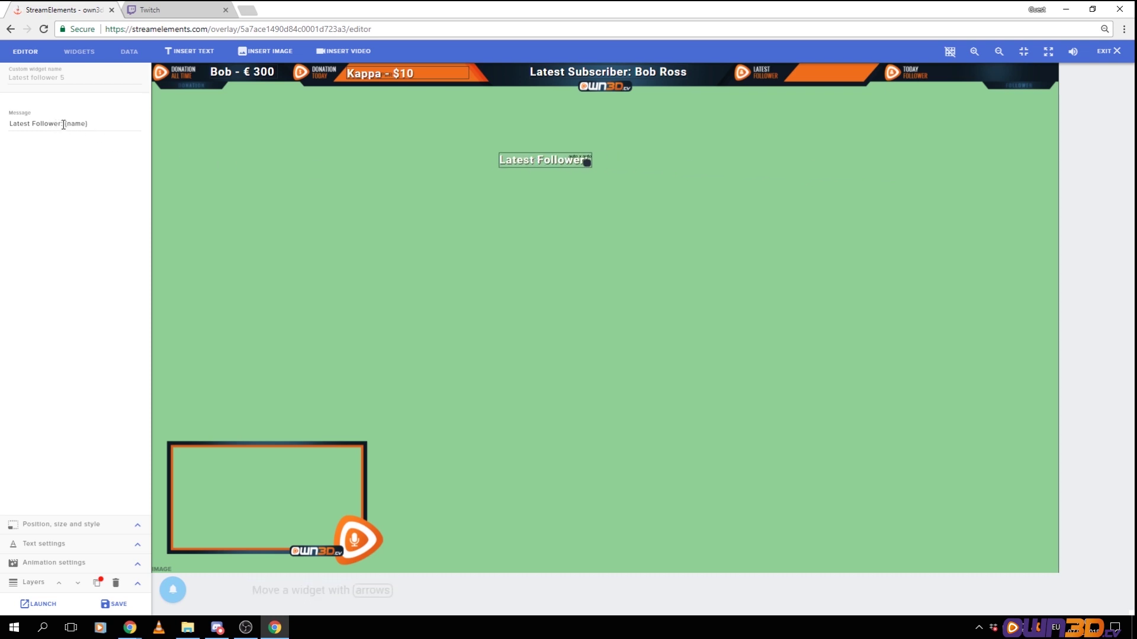
pyautogui.moveTo(64, 125); pyautogui.dragTo(8, 125)
pyautogui.press('BackSpace')
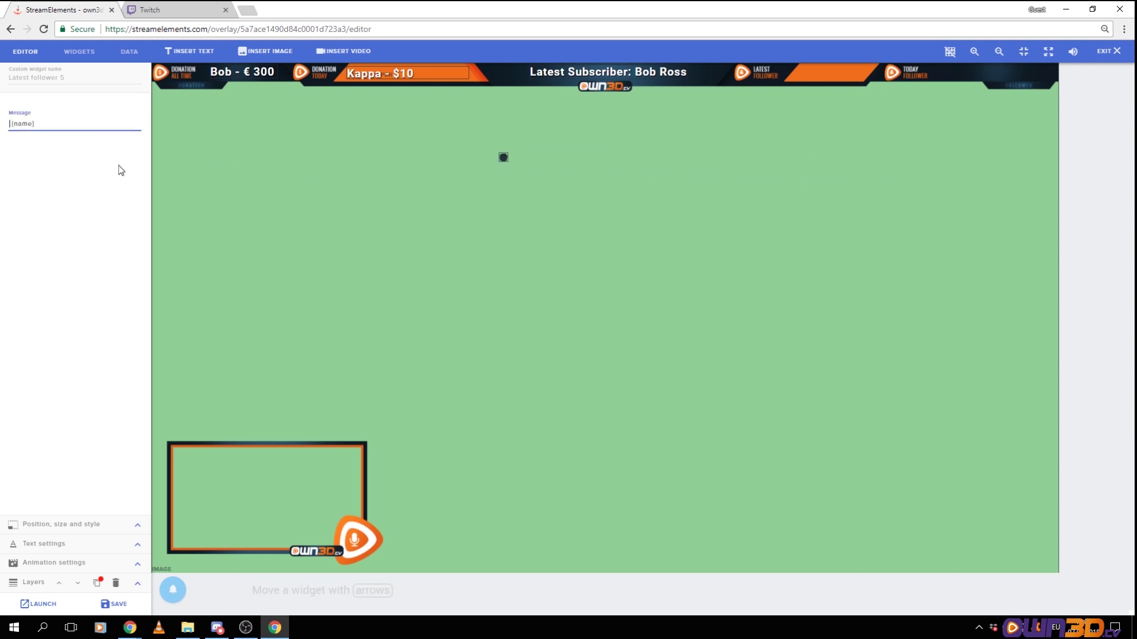
# Enlarge the follower label's box and move it onto the header's Latest Follower bar
pyautogui.click(502, 157)
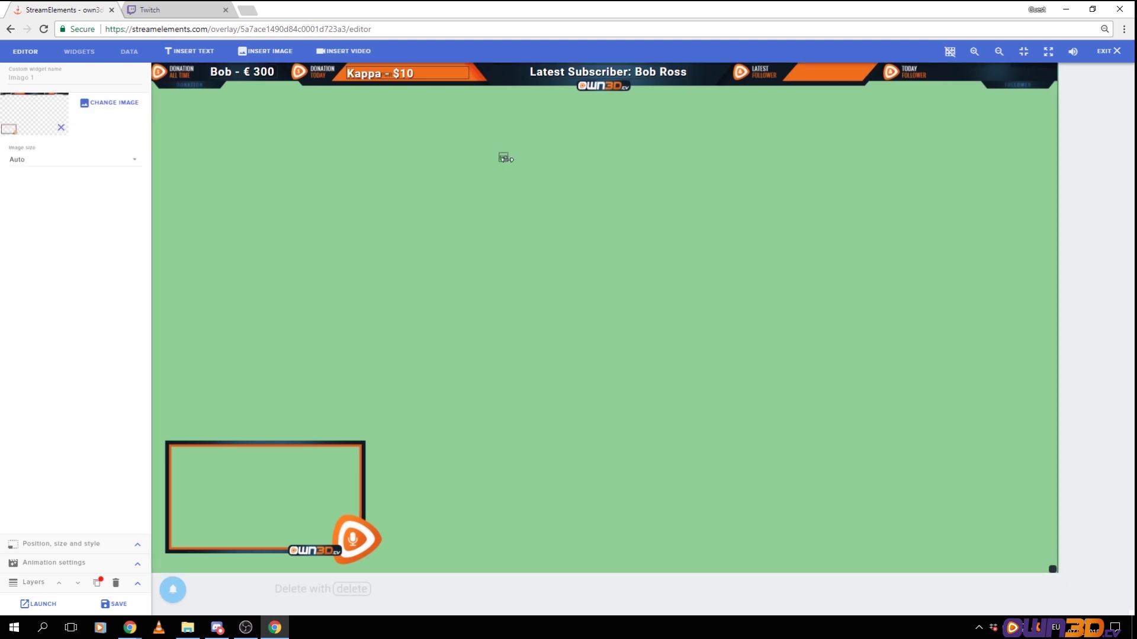
pyautogui.moveTo(502, 157); pyautogui.dragTo(504, 158)
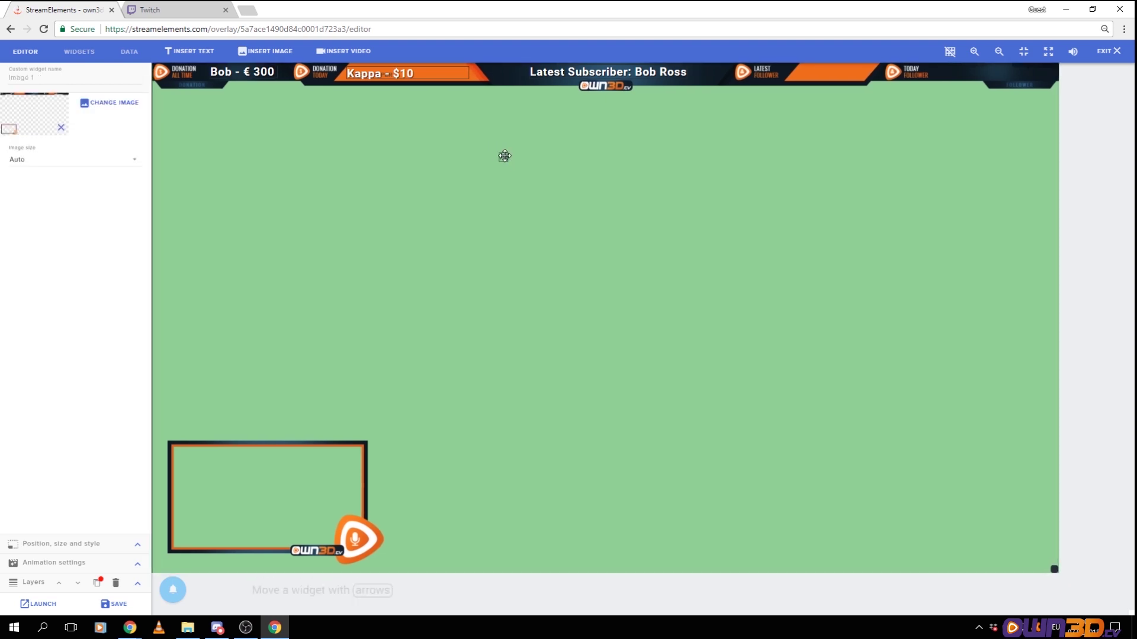
pyautogui.click(503, 157)
pyautogui.moveTo(504, 157); pyautogui.dragTo(822, 148)
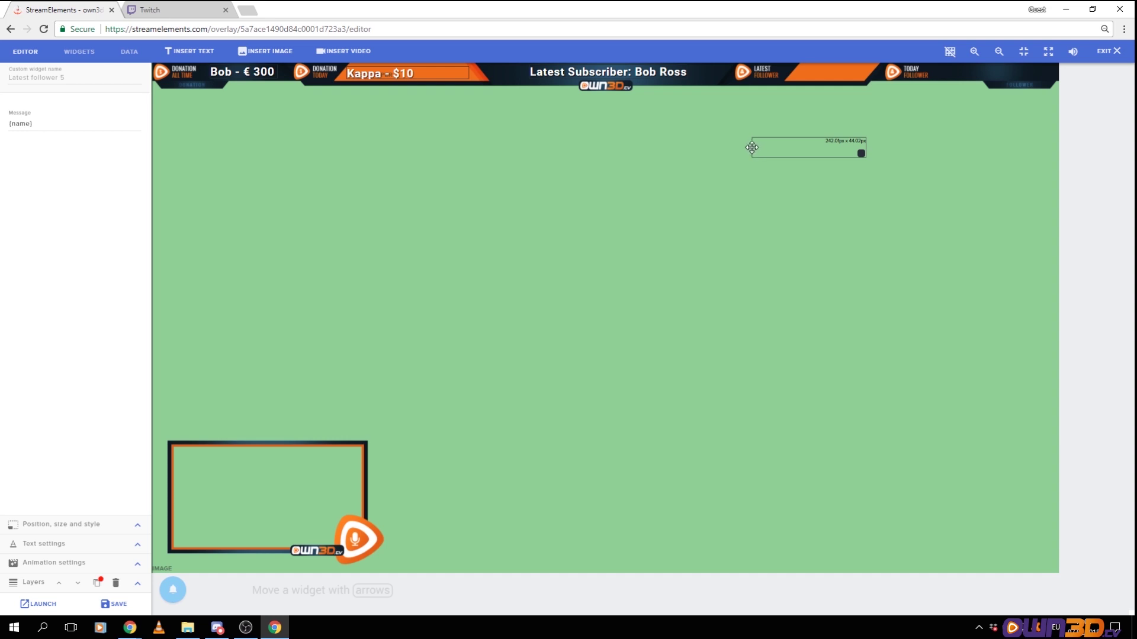
pyautogui.moveTo(845, 149); pyautogui.dragTo(841, 74)
pyautogui.moveTo(183, 593)
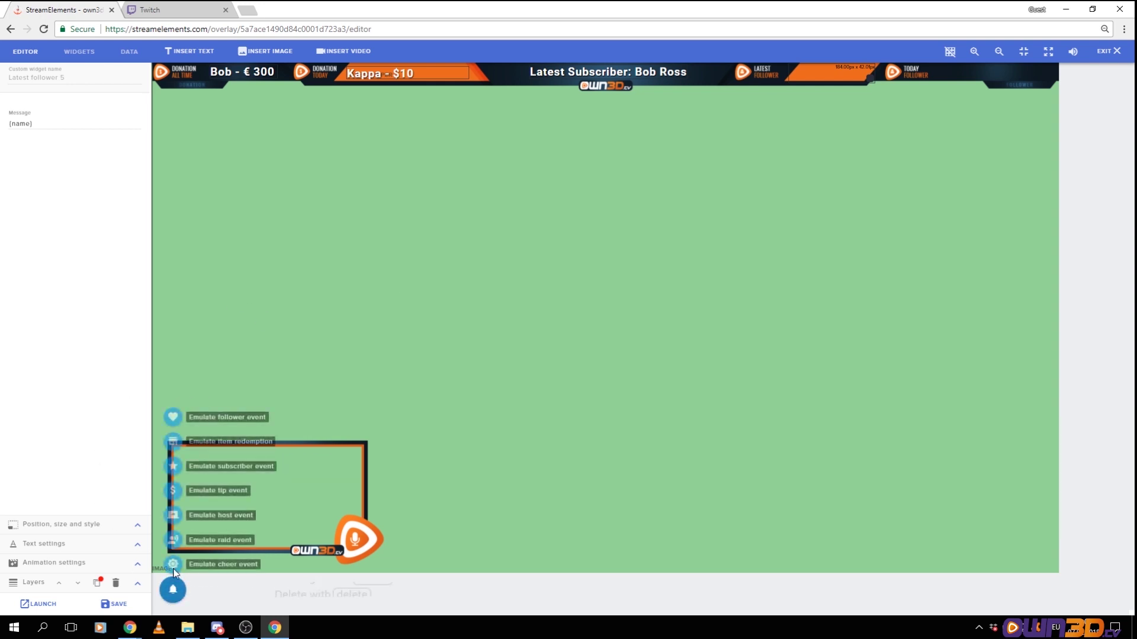
# Emulate a test follower and reveal the label's 184 × 42 px position and size settings
pyautogui.click(172, 417)
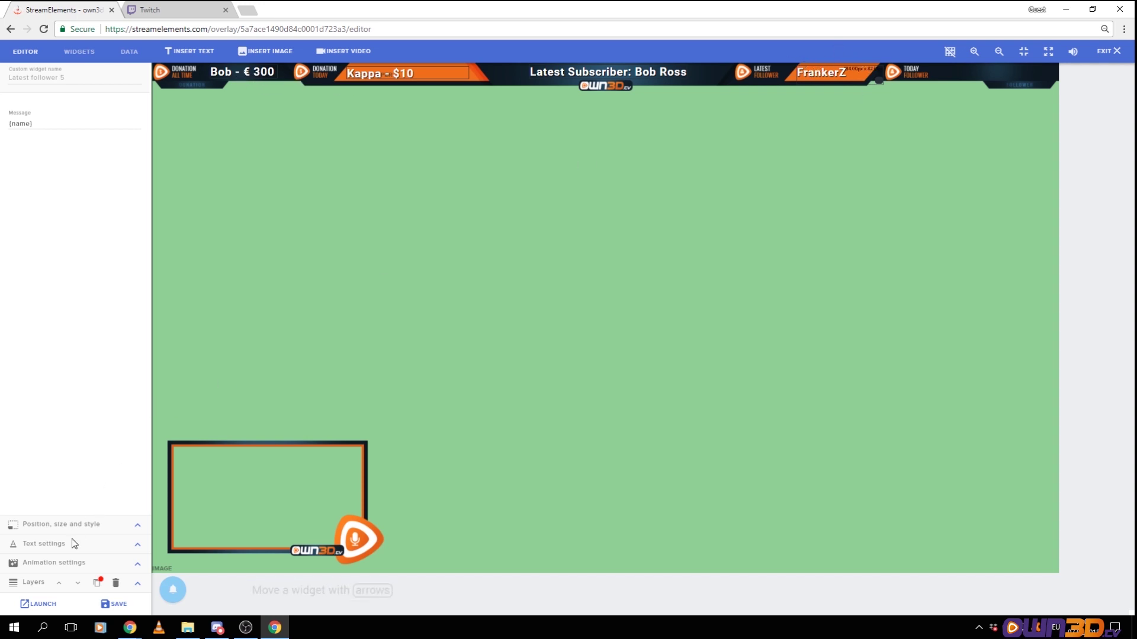
pyautogui.click(137, 525)
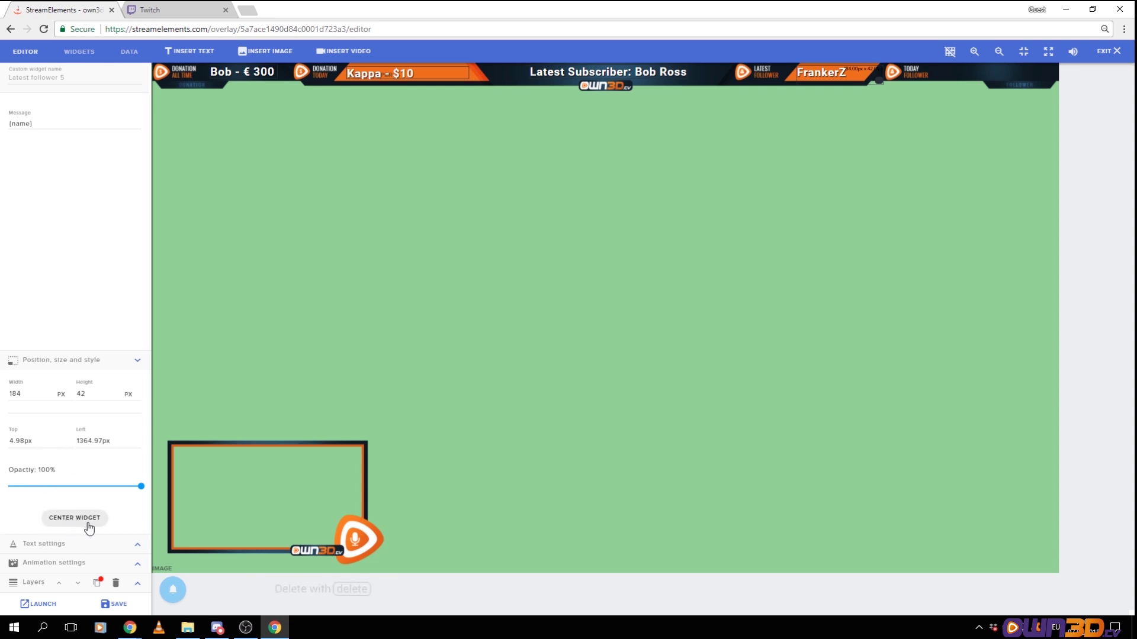
# Try text sizes 17 and 22 on the follower name, then settle on 24 and bold
pyautogui.click(137, 545)
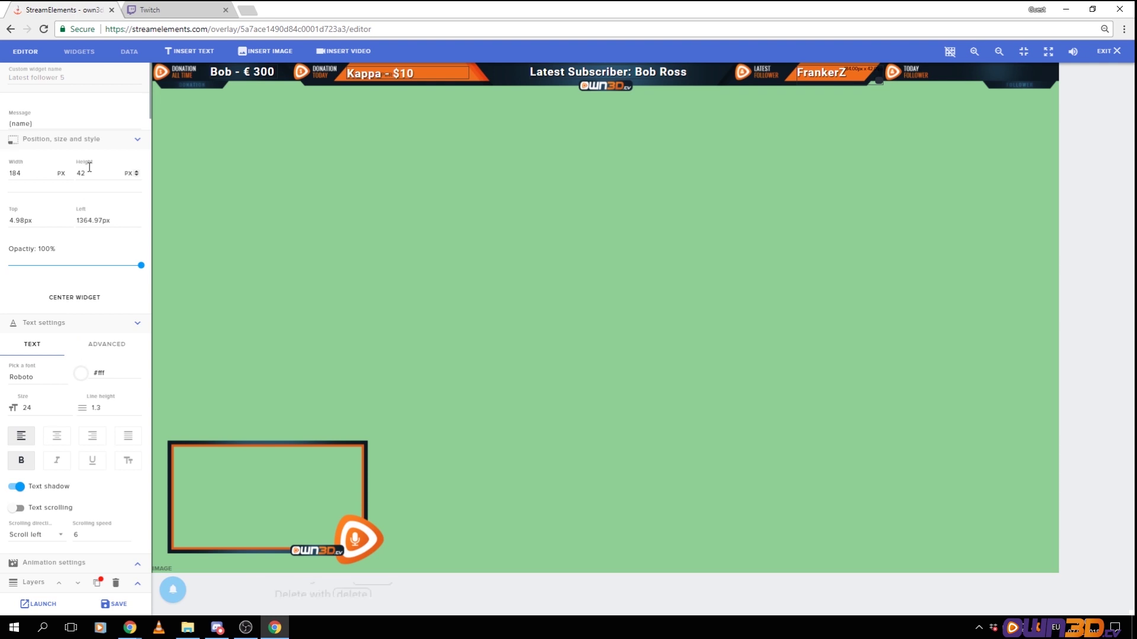
pyautogui.click(139, 140)
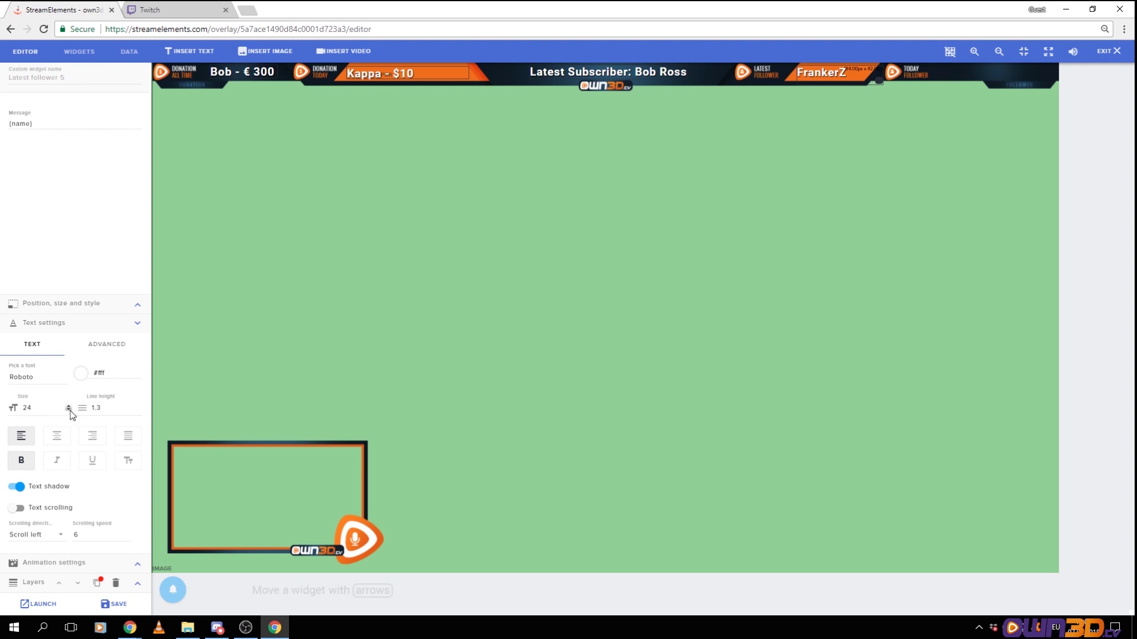
pyautogui.click(69, 410)
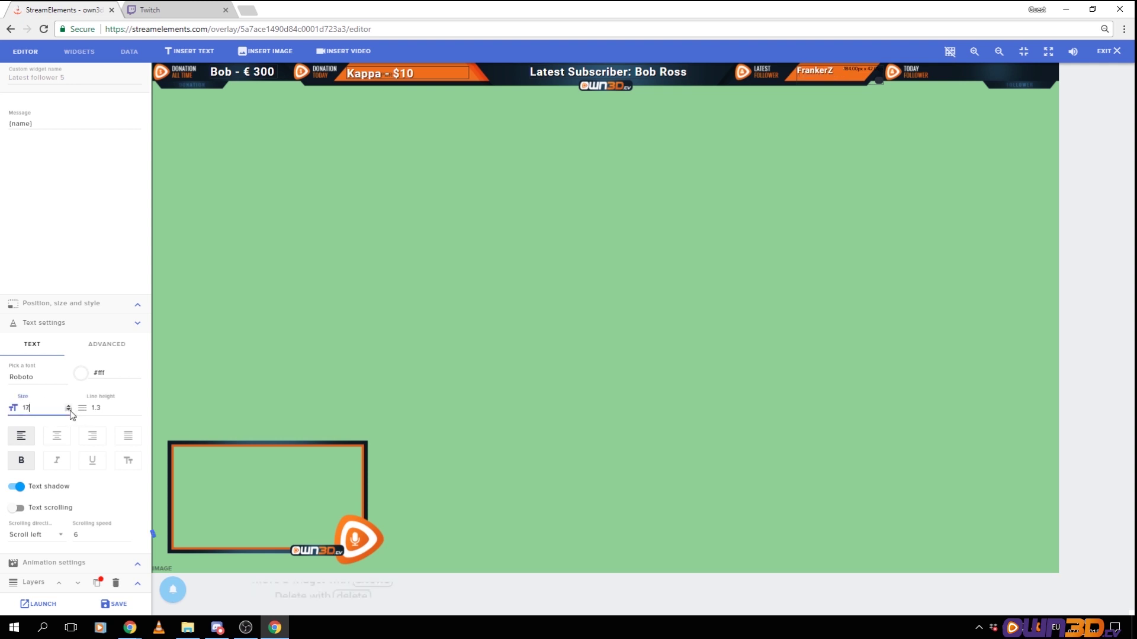
pyautogui.click(69, 406)
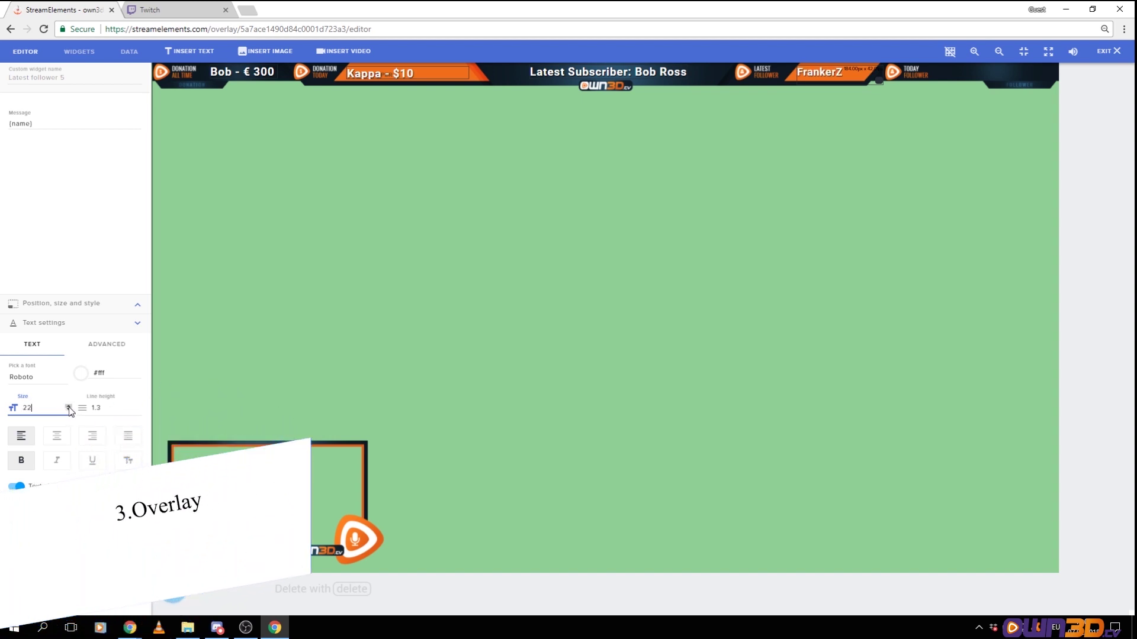
pyautogui.click(68, 407)
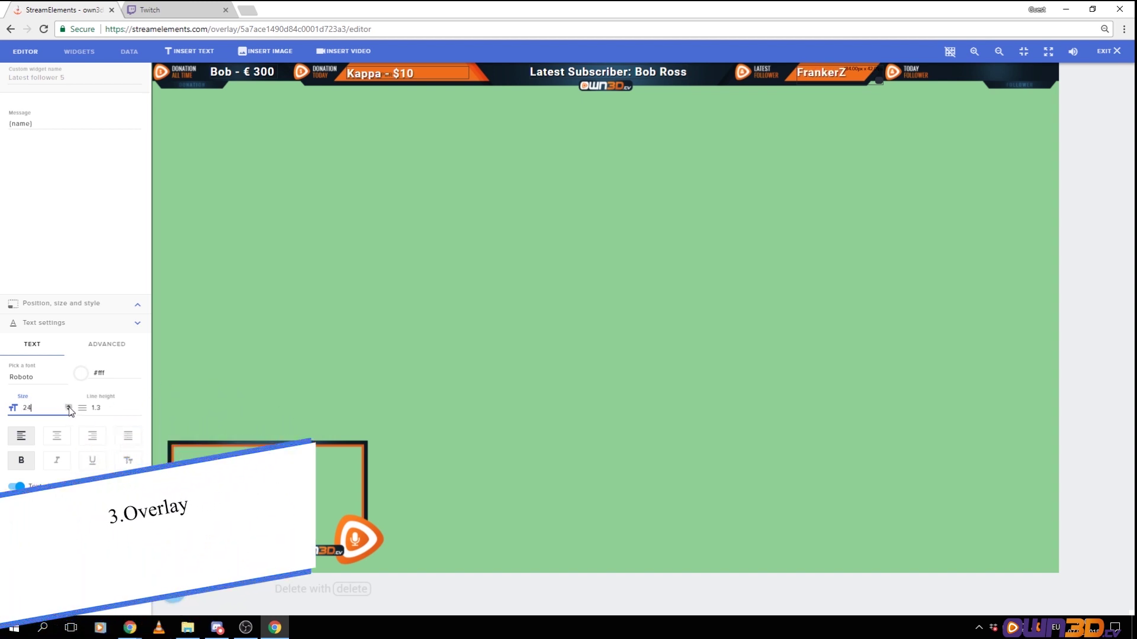
pyautogui.click(24, 463)
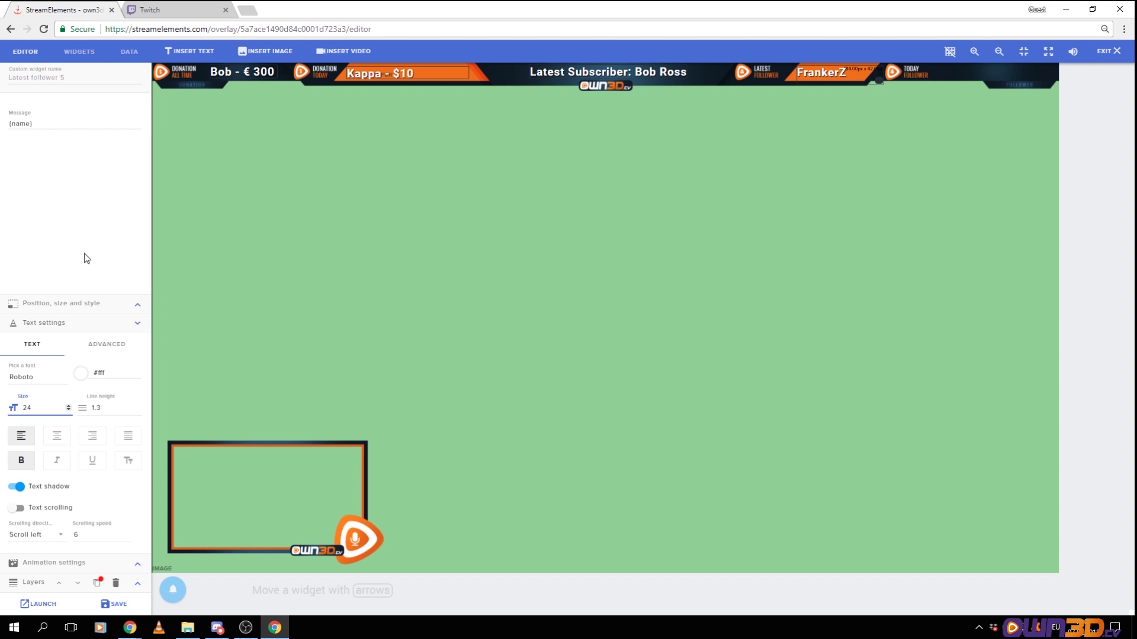
pyautogui.click(72, 55)
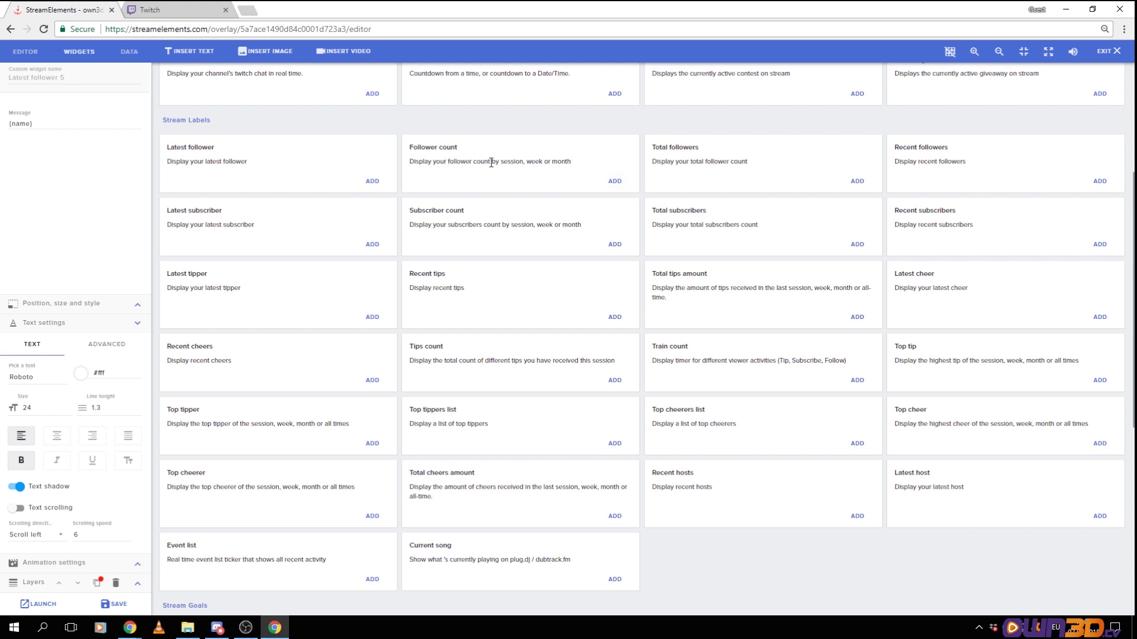
# Add a Follower count label, keeping its type as Session follower count
pyautogui.click(614, 181)
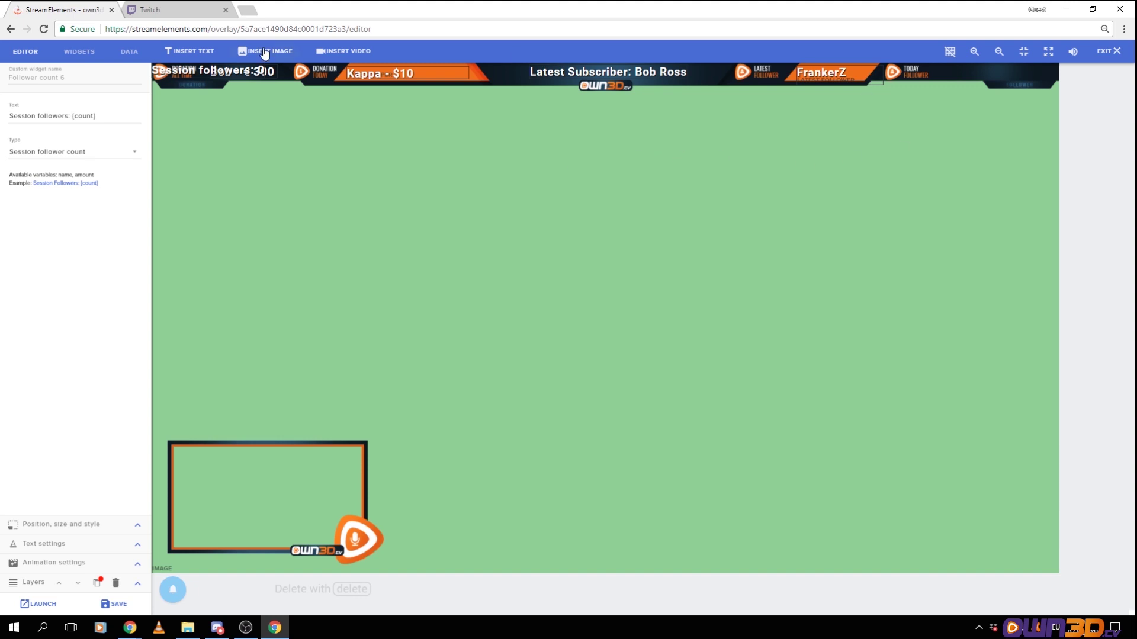
pyautogui.moveTo(185, 70); pyautogui.dragTo(335, 207)
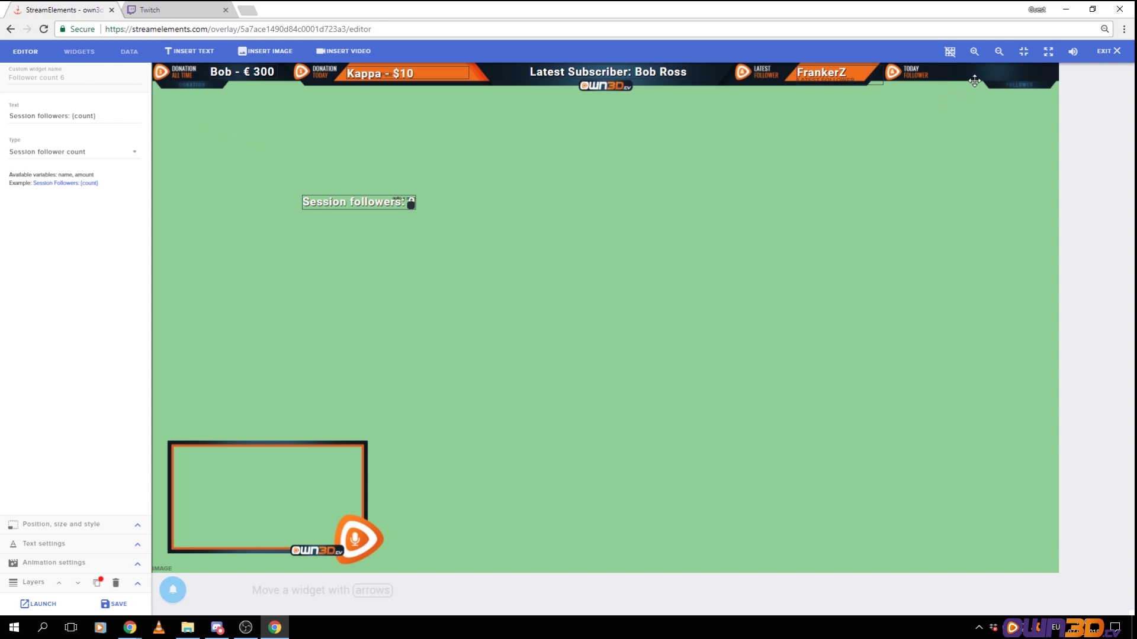
pyautogui.click(139, 157)
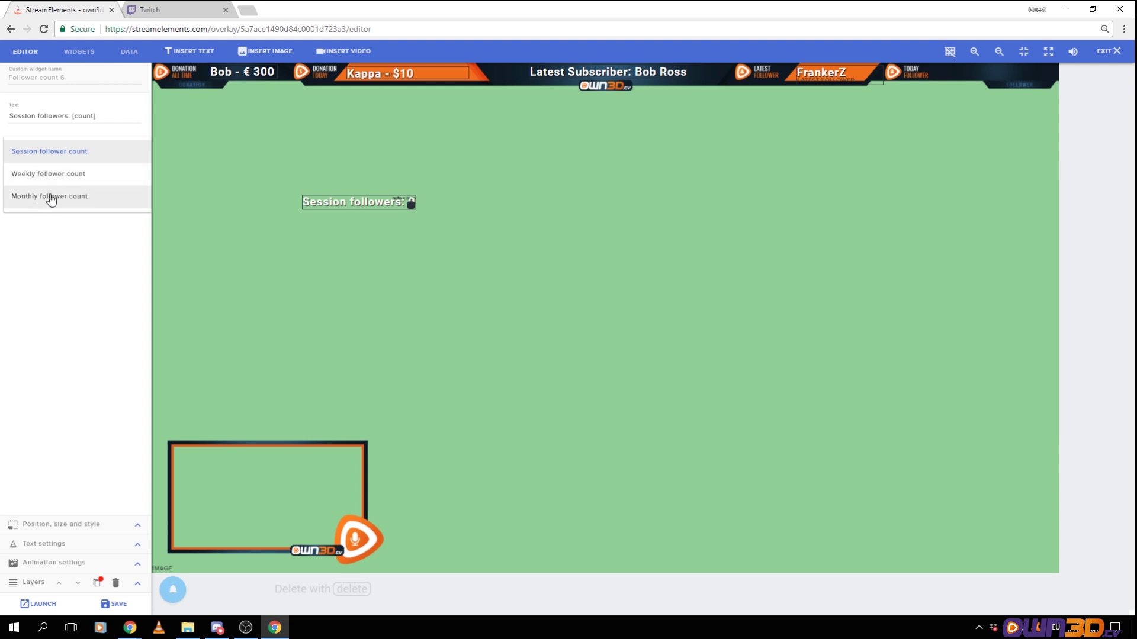
pyautogui.click(65, 157)
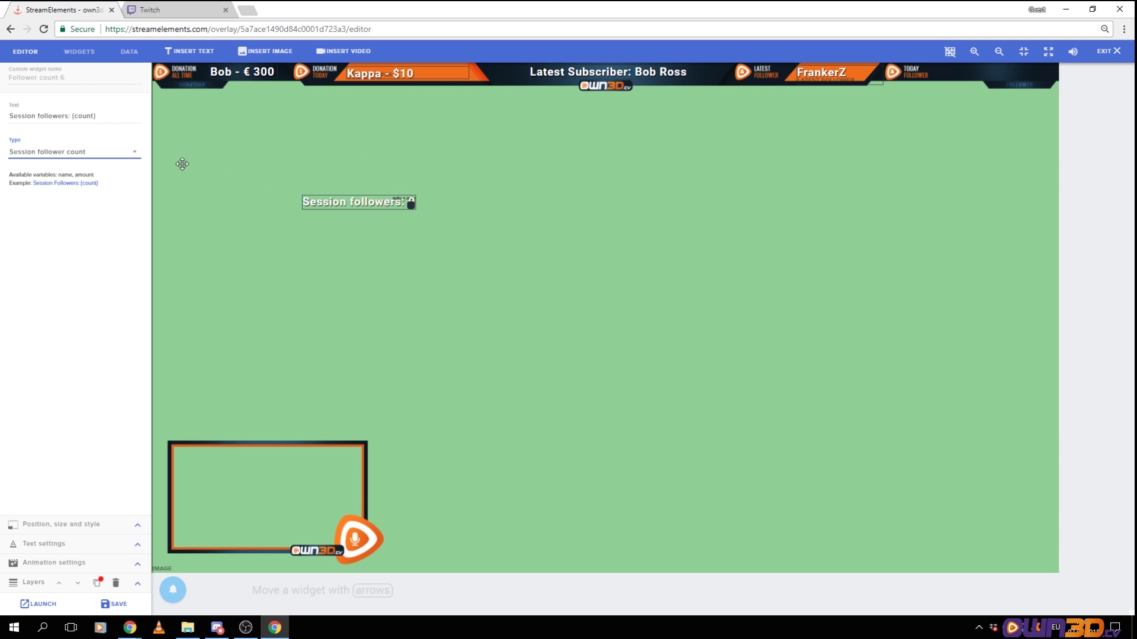
# Trim the count text to just '{count}' and place it in the Today Follower bar
pyautogui.moveTo(73, 116); pyautogui.dragTo(8, 116)
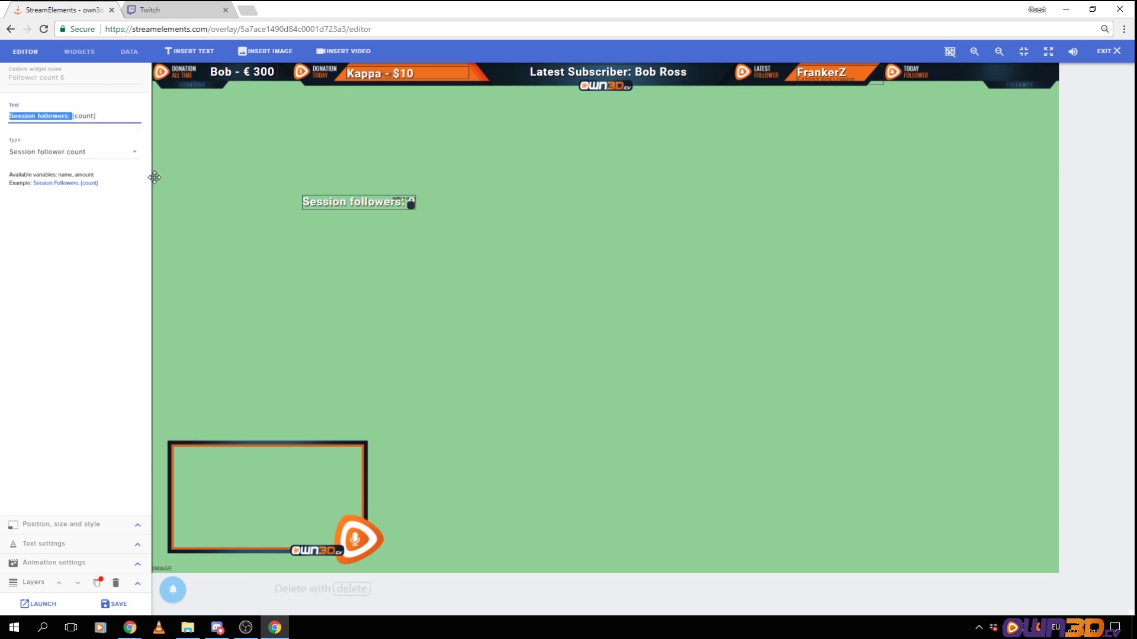
pyautogui.press('BackSpace')
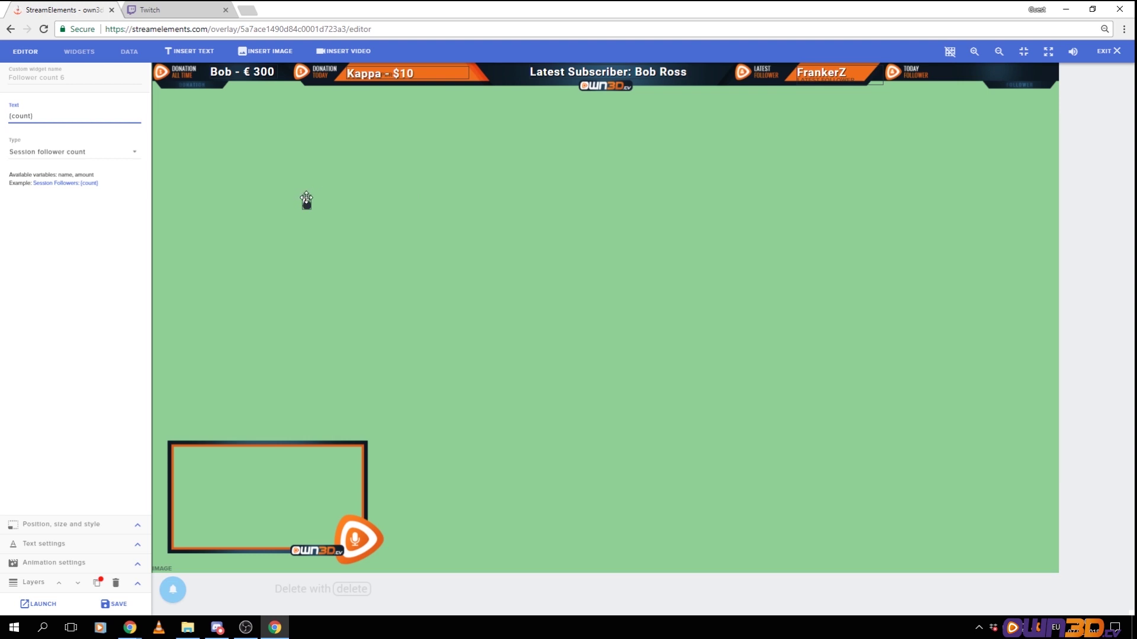
pyautogui.moveTo(306, 200); pyautogui.dragTo(937, 68)
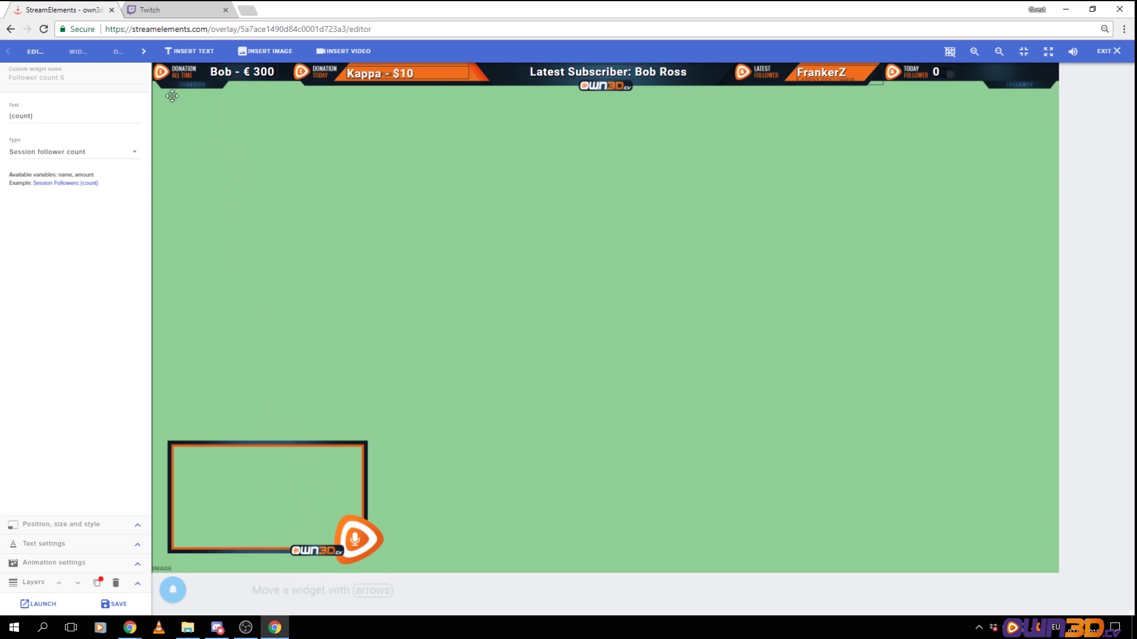
# Add an AlertBox widget from the Stream Alerts section of the widget library
pyautogui.click(78, 52)
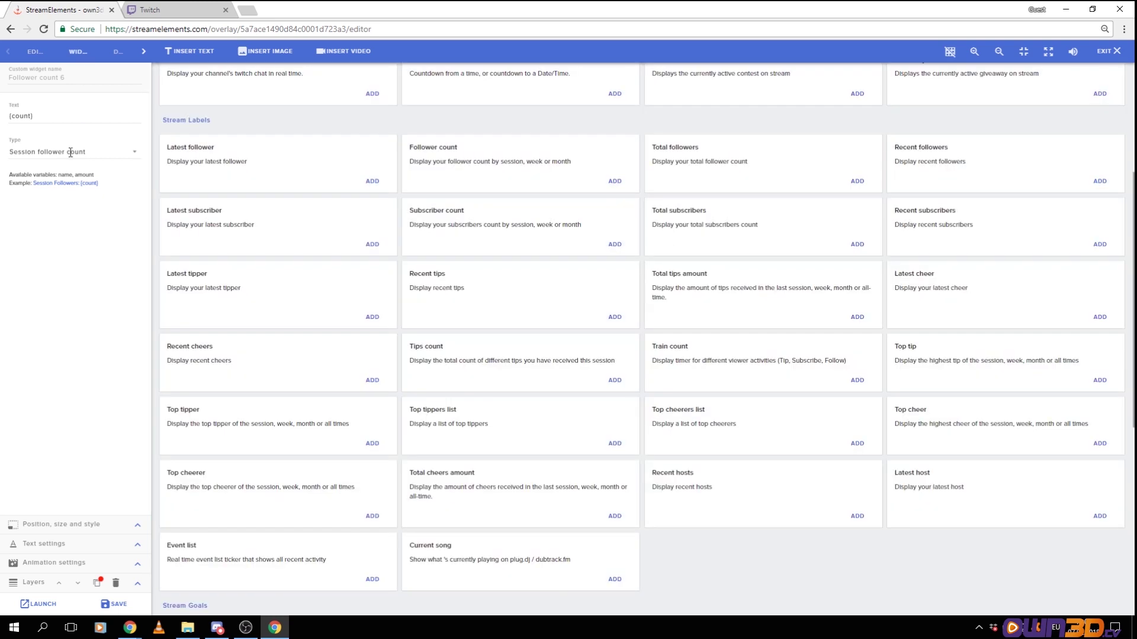
pyautogui.scroll(4, 325, 283)
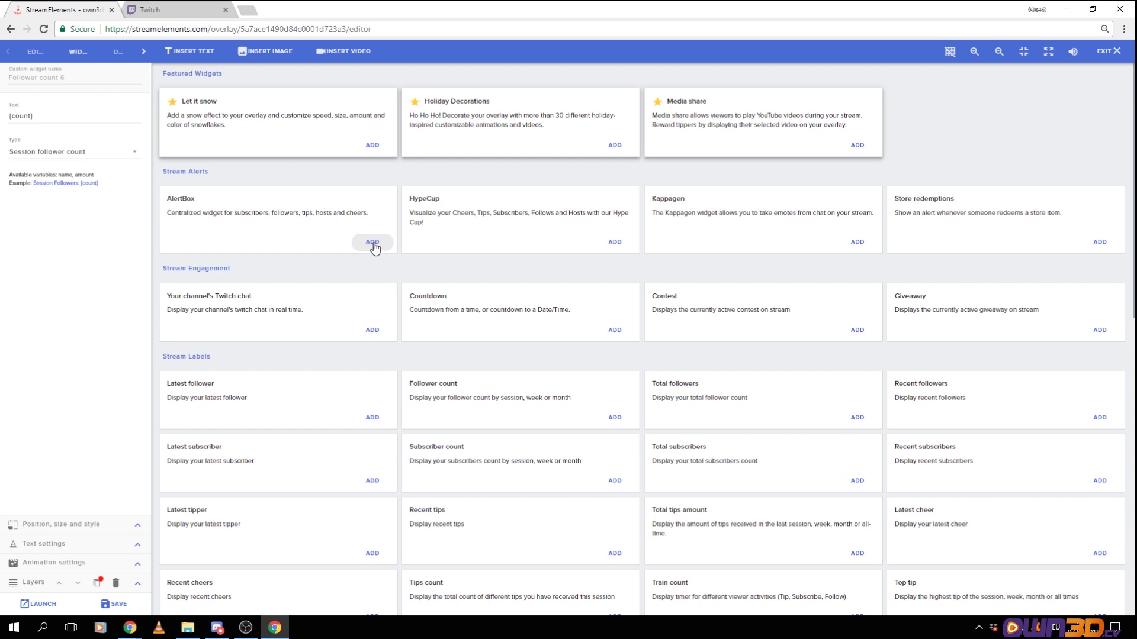
pyautogui.click(372, 242)
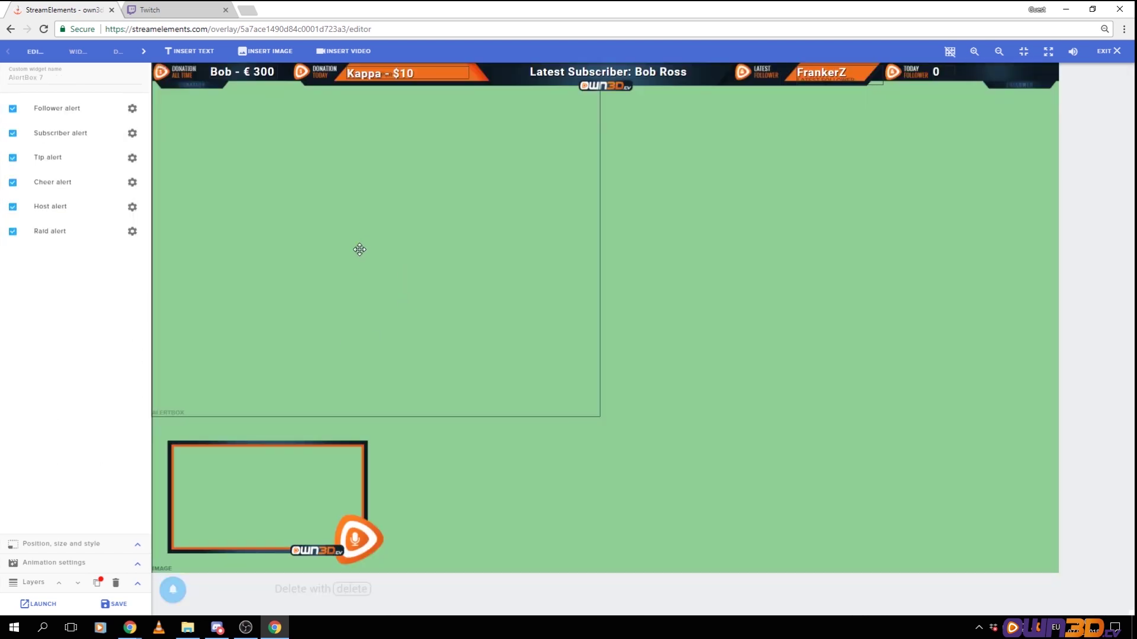
# Center the AlertBox on the canvas, play a test follower alert, and nudge it slightly up
pyautogui.moveTo(357, 247); pyautogui.dragTo(599, 286)
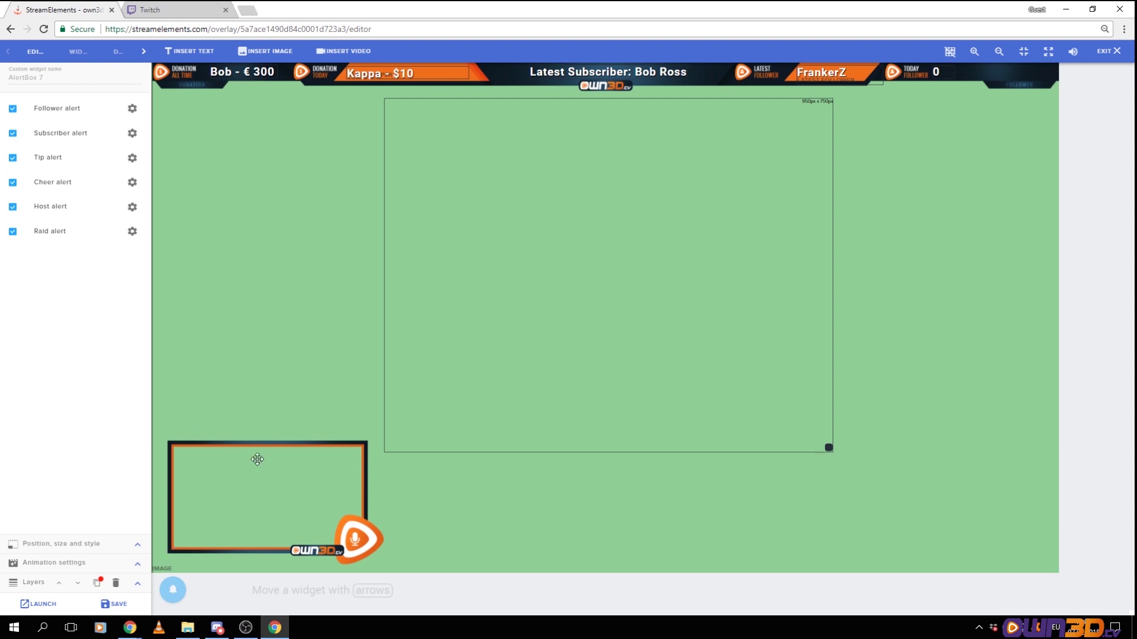
pyautogui.moveTo(173, 592)
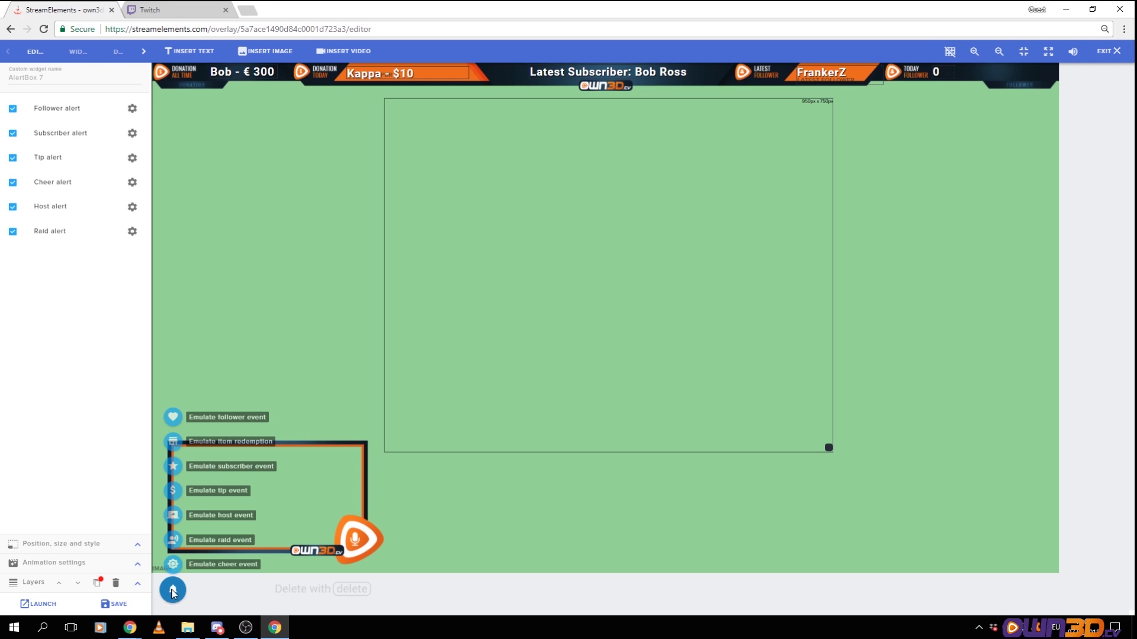
pyautogui.click(181, 418)
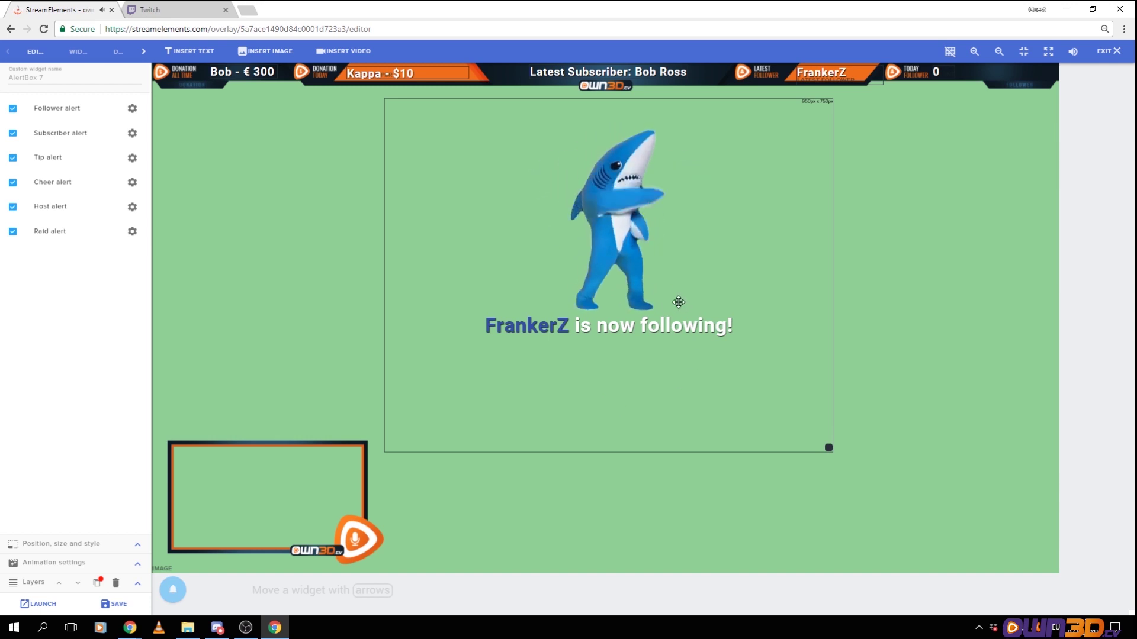
pyautogui.moveTo(671, 166); pyautogui.dragTo(671, 164)
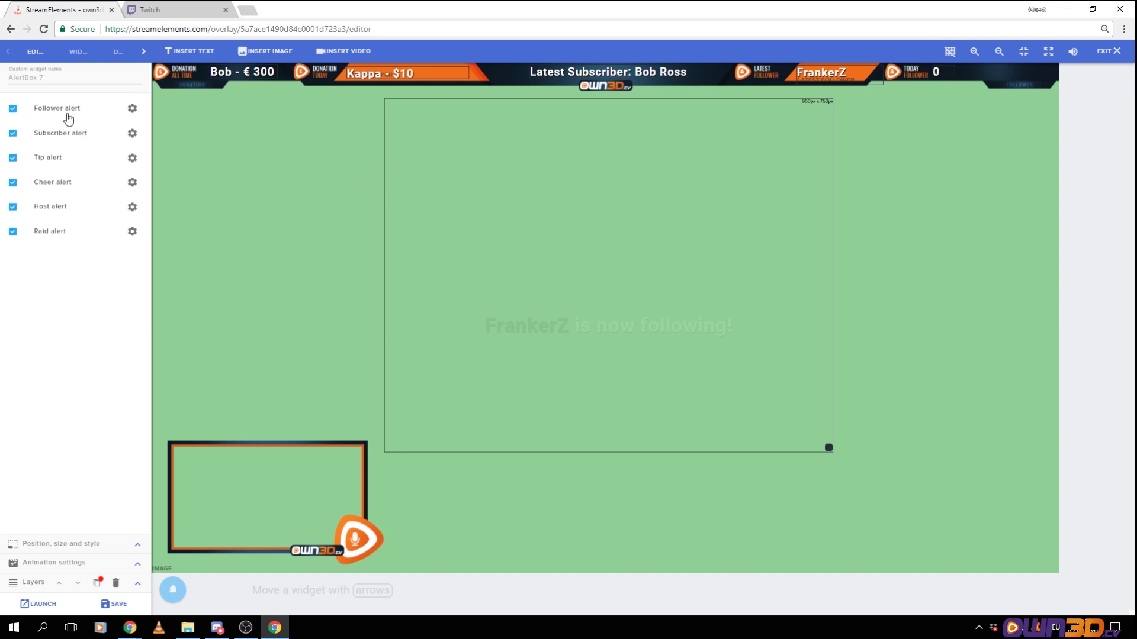
# Clear the default sound from the follower alert in its settings
pyautogui.click(132, 109)
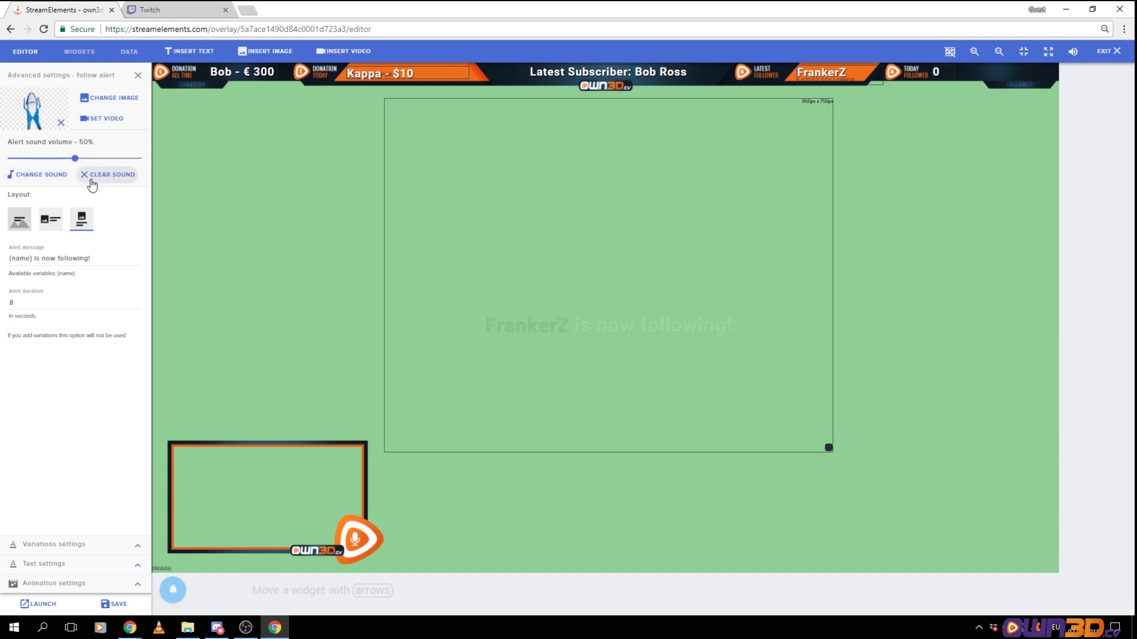
pyautogui.click(95, 177)
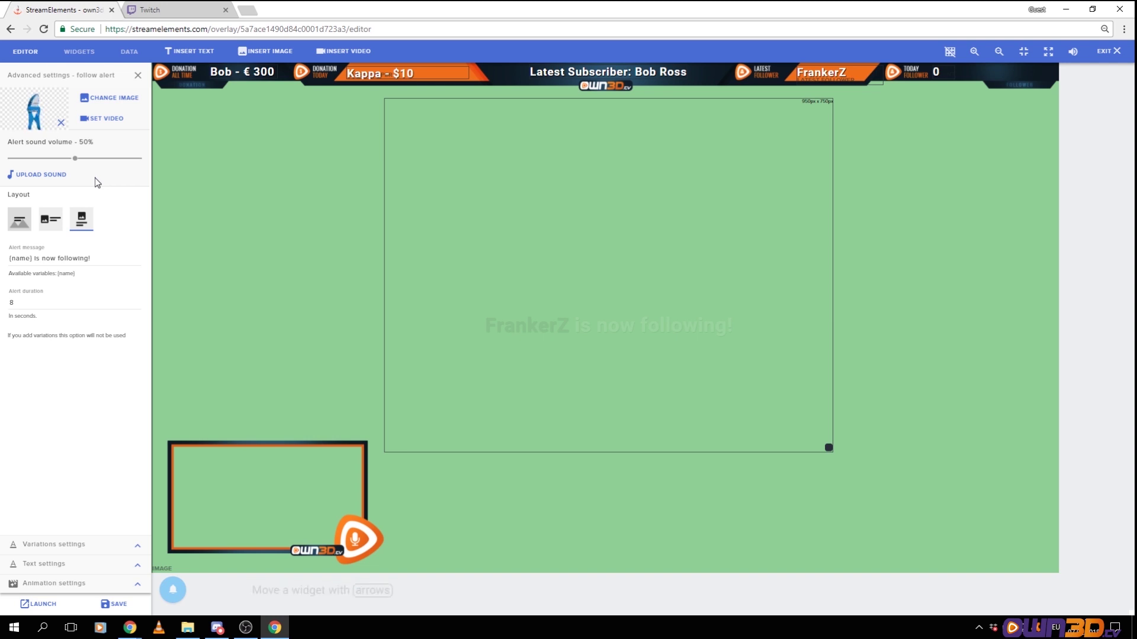
# Replace the follower alert image with the uploaded alert_new-follower 'New Follower' graphic
pyautogui.click(117, 105)
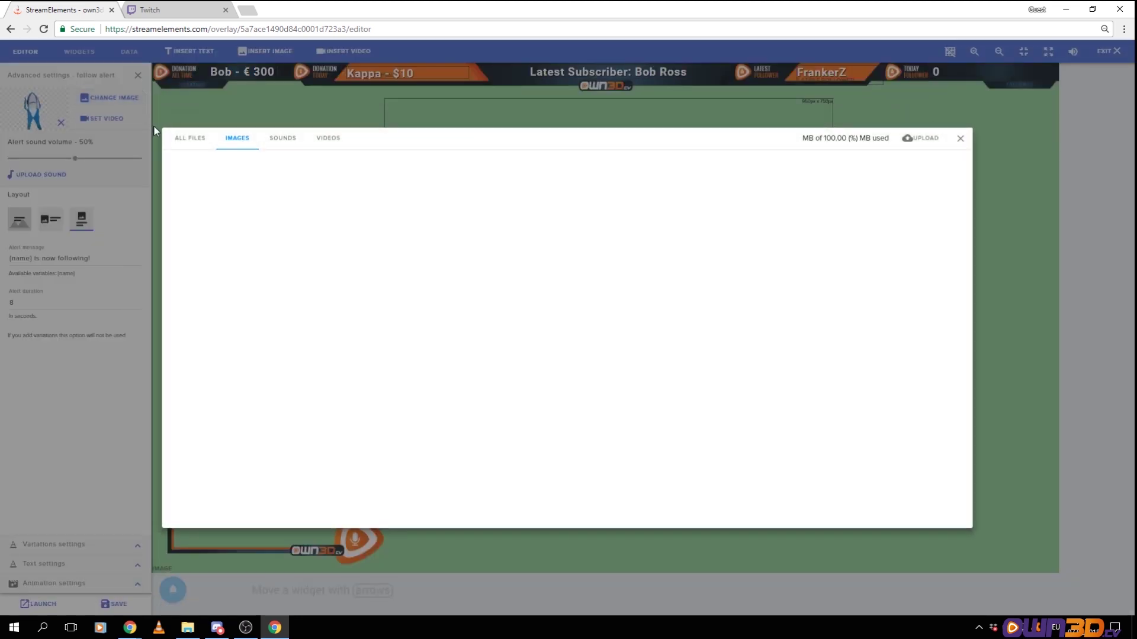
pyautogui.click(927, 141)
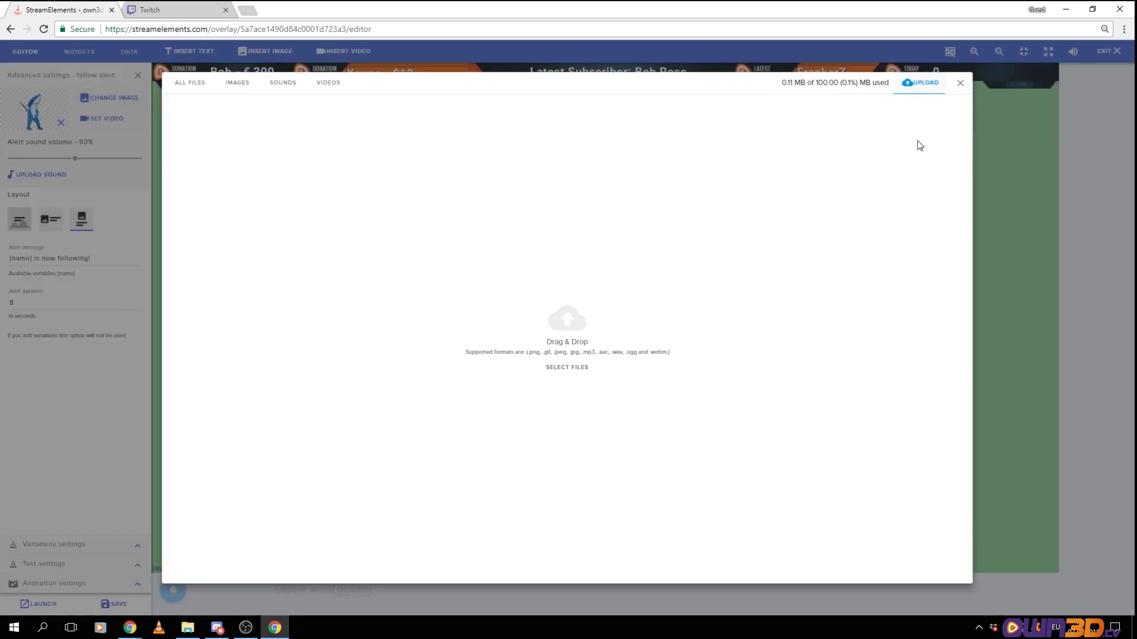
pyautogui.click(548, 369)
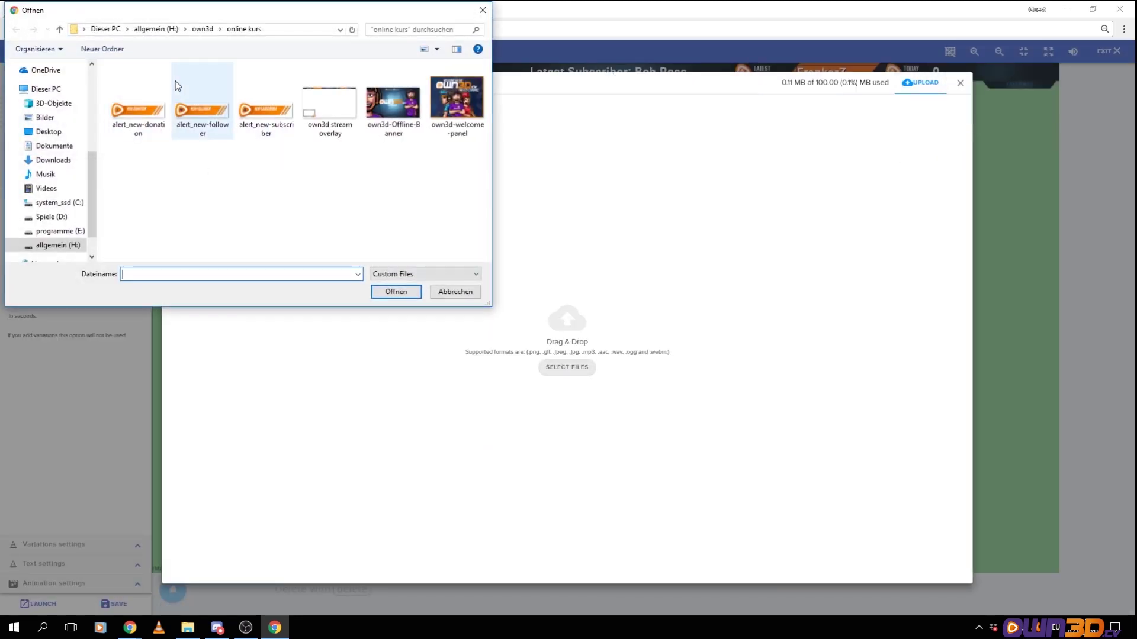
pyautogui.click(188, 123)
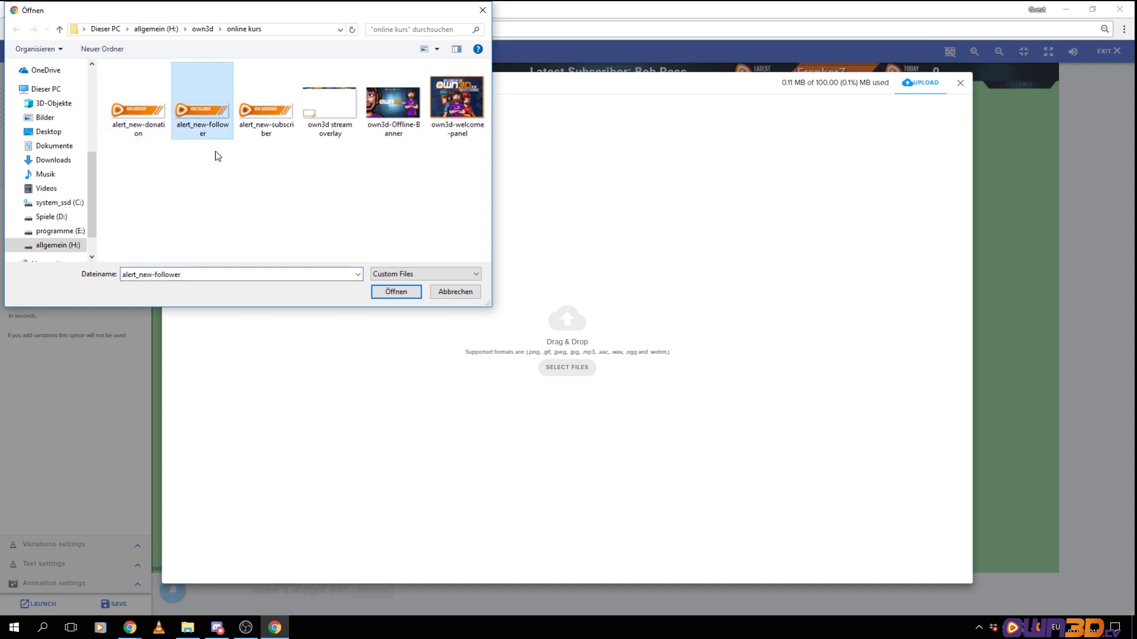
pyautogui.doubleClick(199, 122)
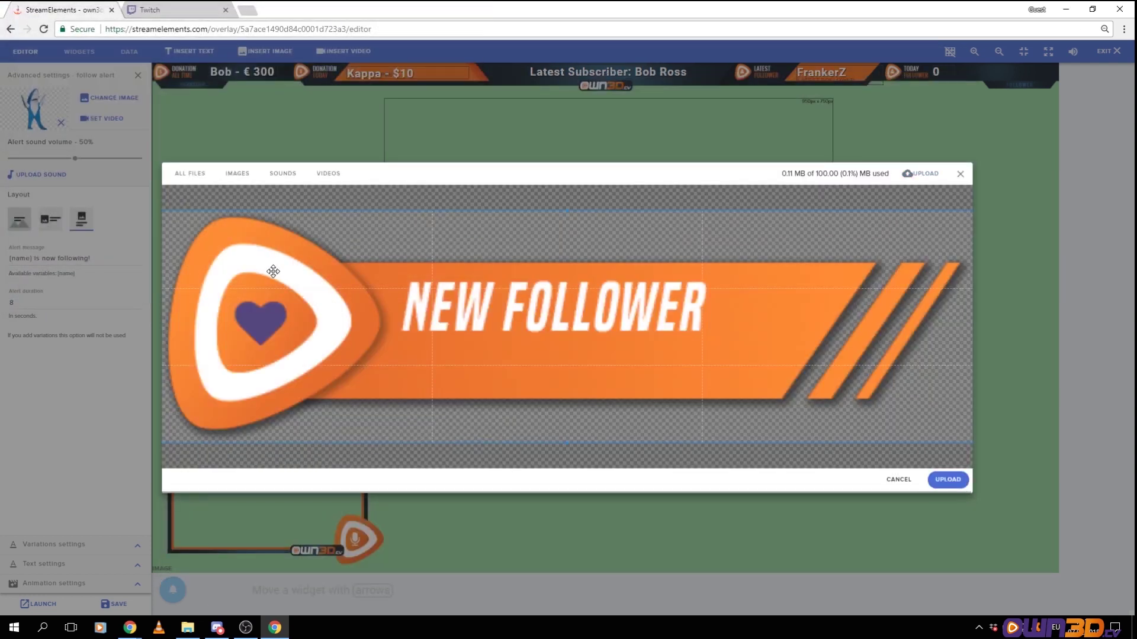
pyautogui.click(957, 482)
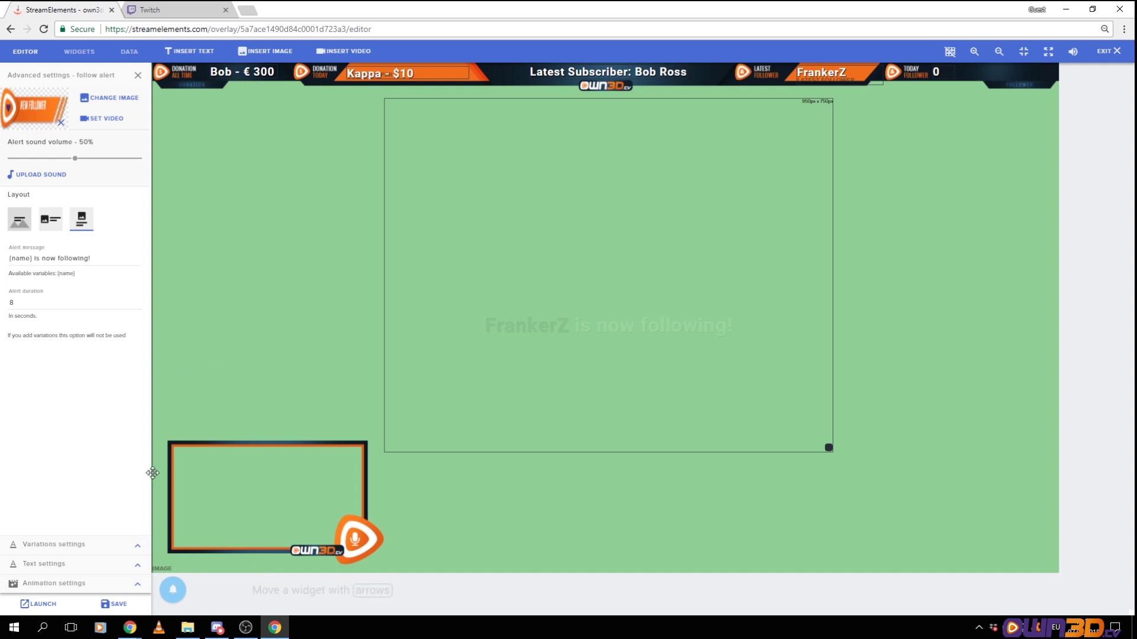
# Emulate a follower event to preview the New Follower banner, then reselect the AlertBox
pyautogui.moveTo(173, 590)
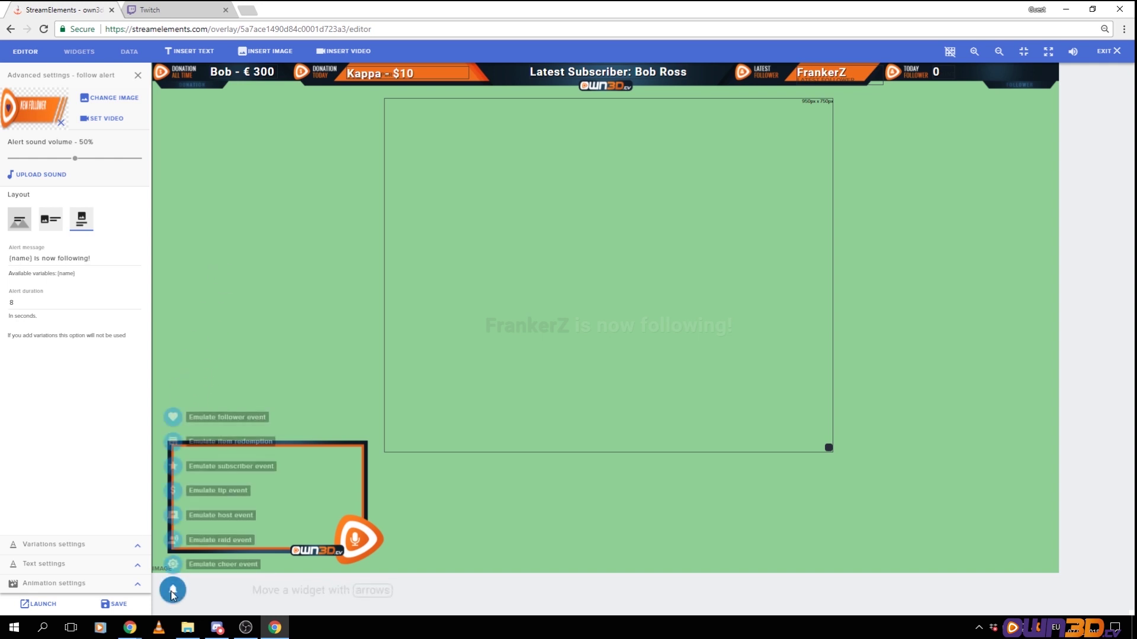
pyautogui.click(173, 417)
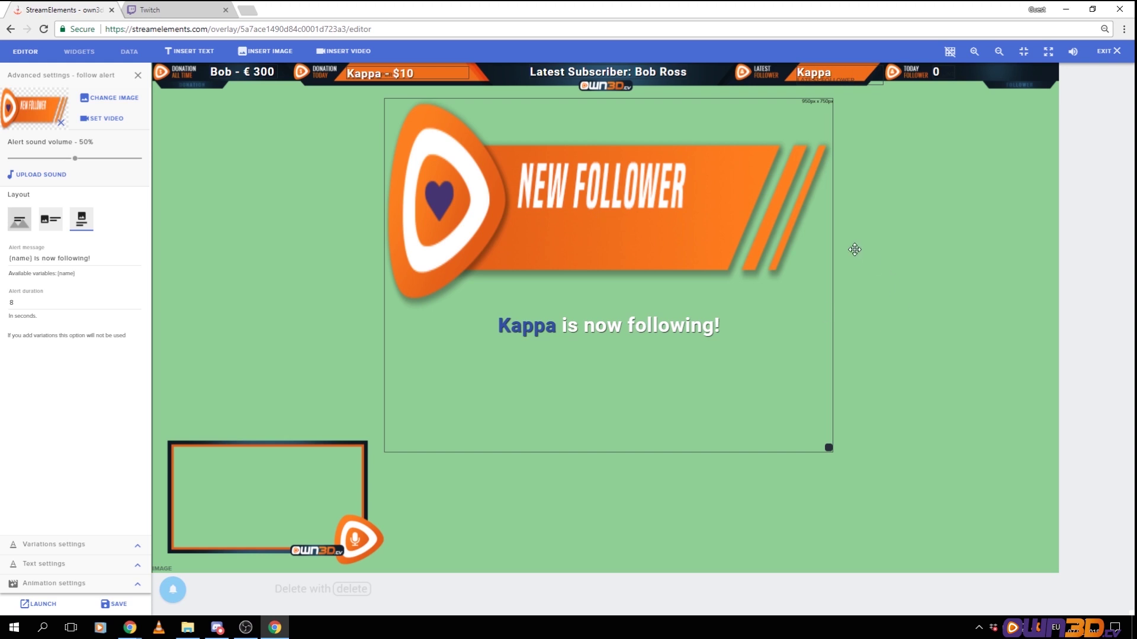
pyautogui.click(664, 252)
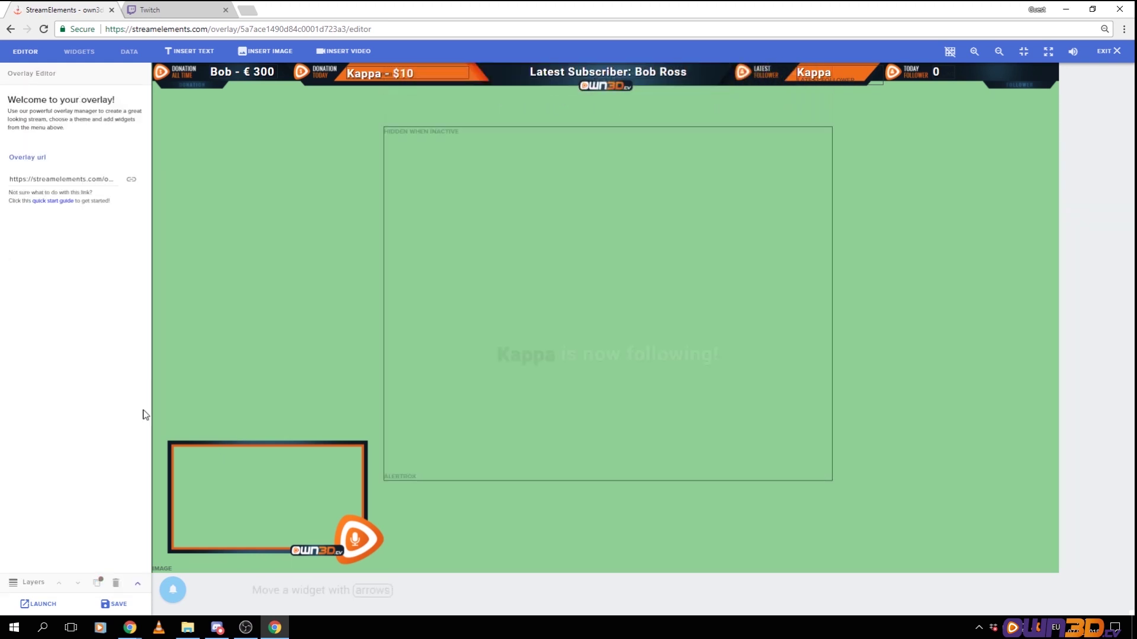
pyautogui.click(500, 241)
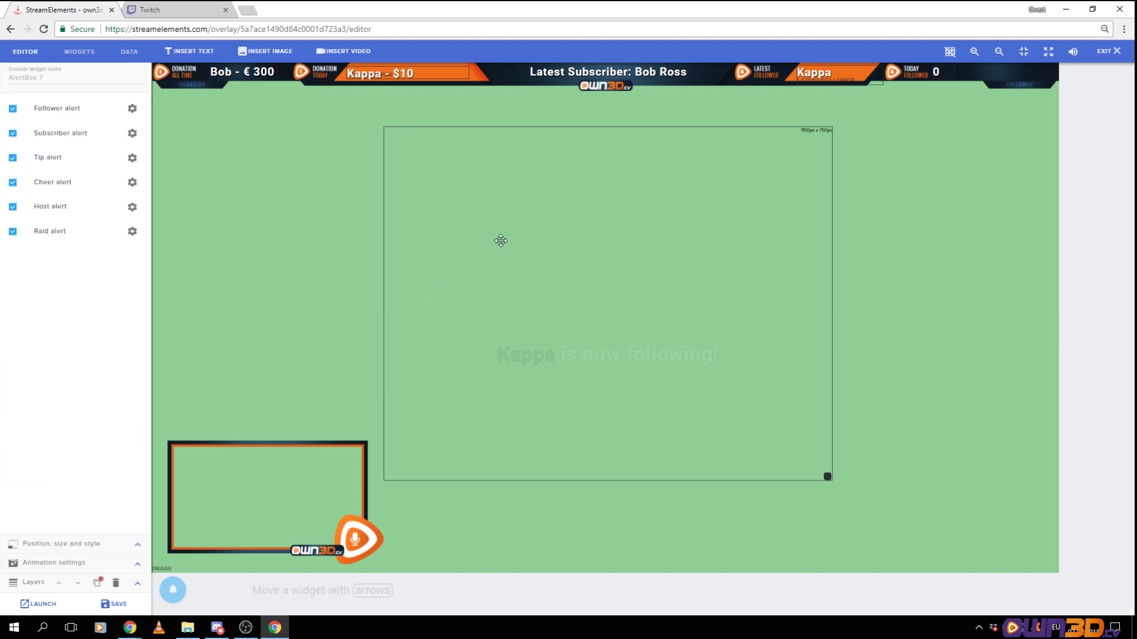
# Set the follower alert duration to 30 seconds and trim the message to just {name}
pyautogui.click(132, 108)
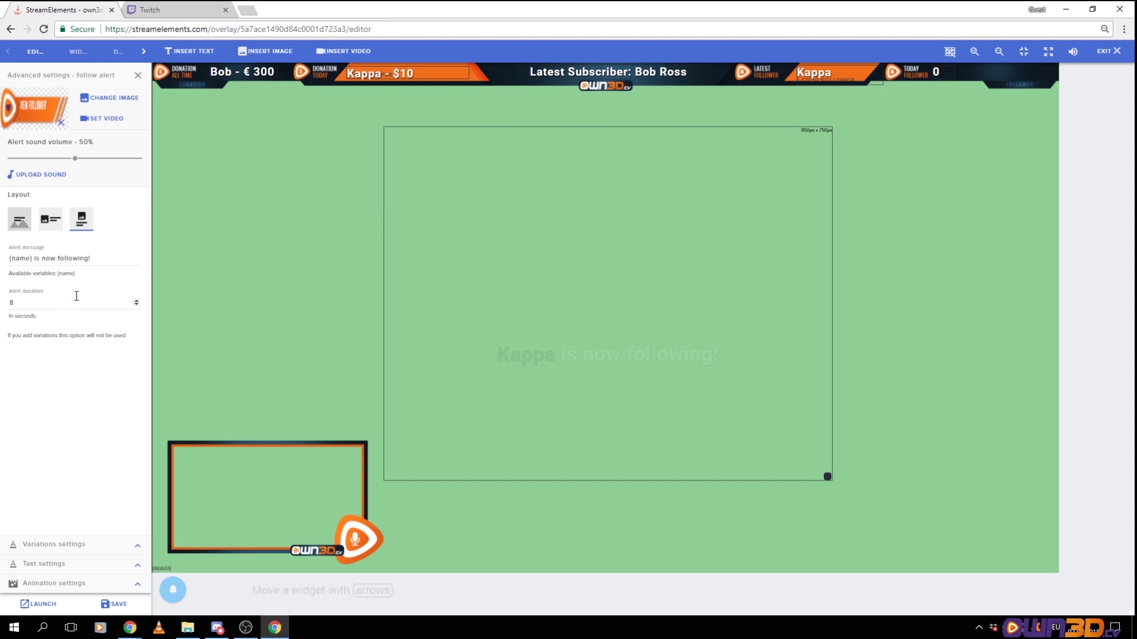
pyautogui.click(23, 300)
pyautogui.moveTo(34, 258); pyautogui.dragTo(119, 272)
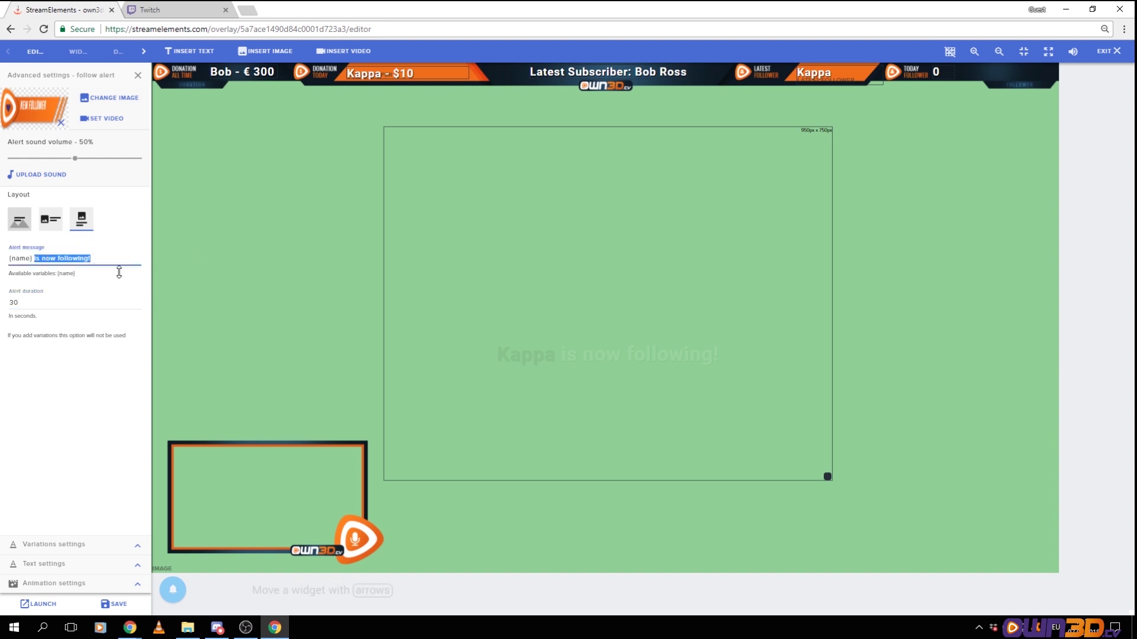
pyautogui.press('BackSpace')
# Expand the follower alert's Text settings and show the Advanced Top/Right/Bottom/Left offset fields
pyautogui.click(137, 565)
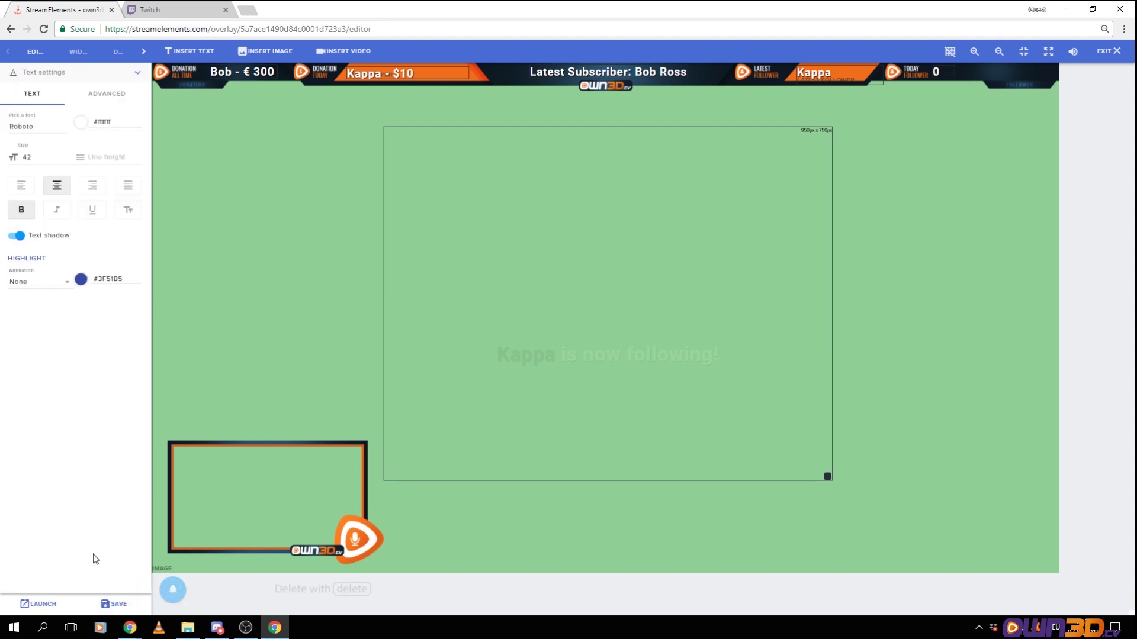
pyautogui.click(105, 95)
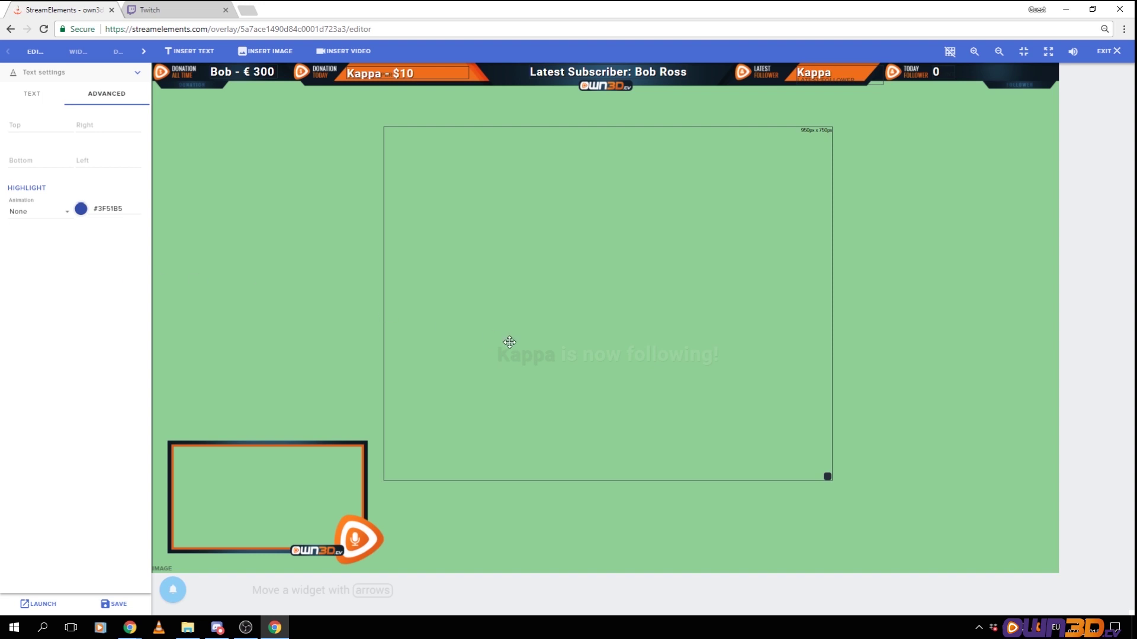
pyautogui.moveTo(172, 589)
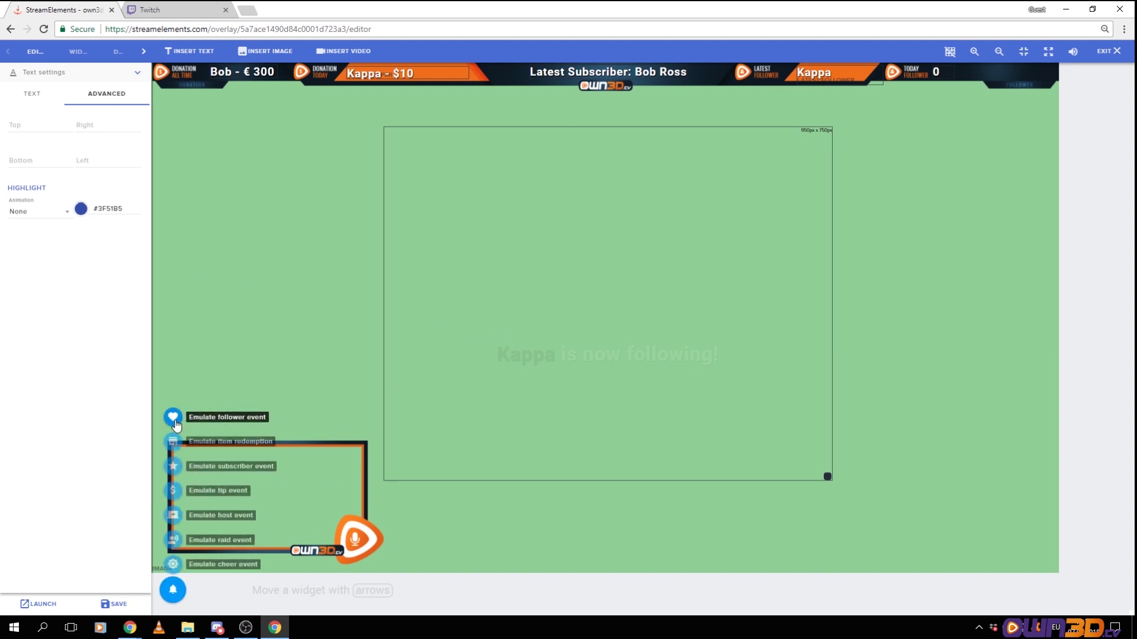
pyautogui.click(39, 93)
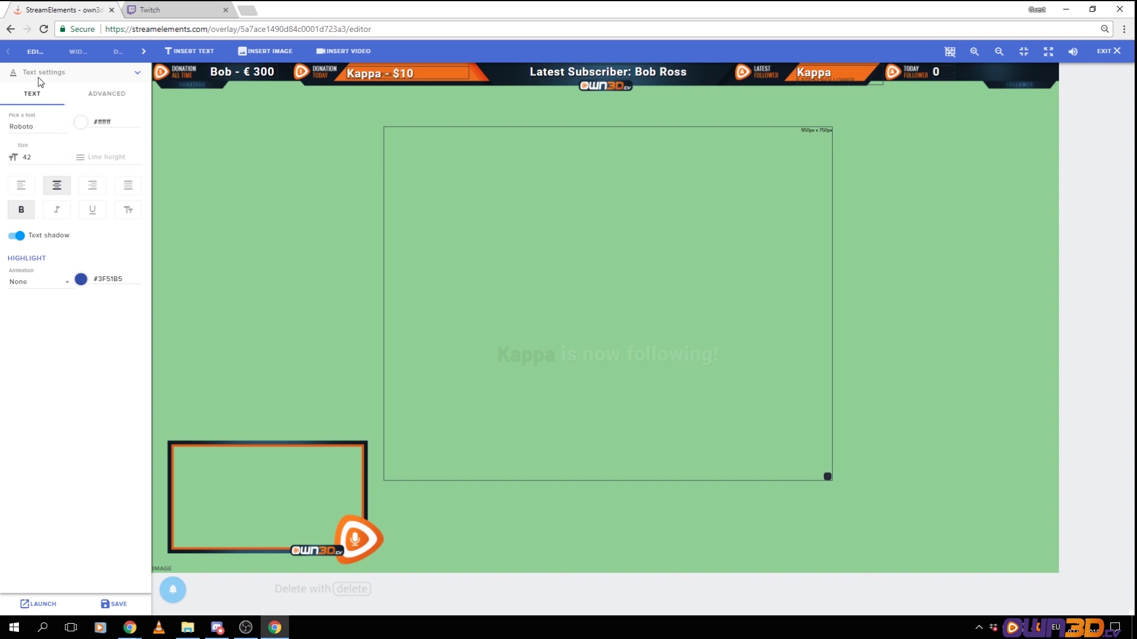
pyautogui.click(38, 76)
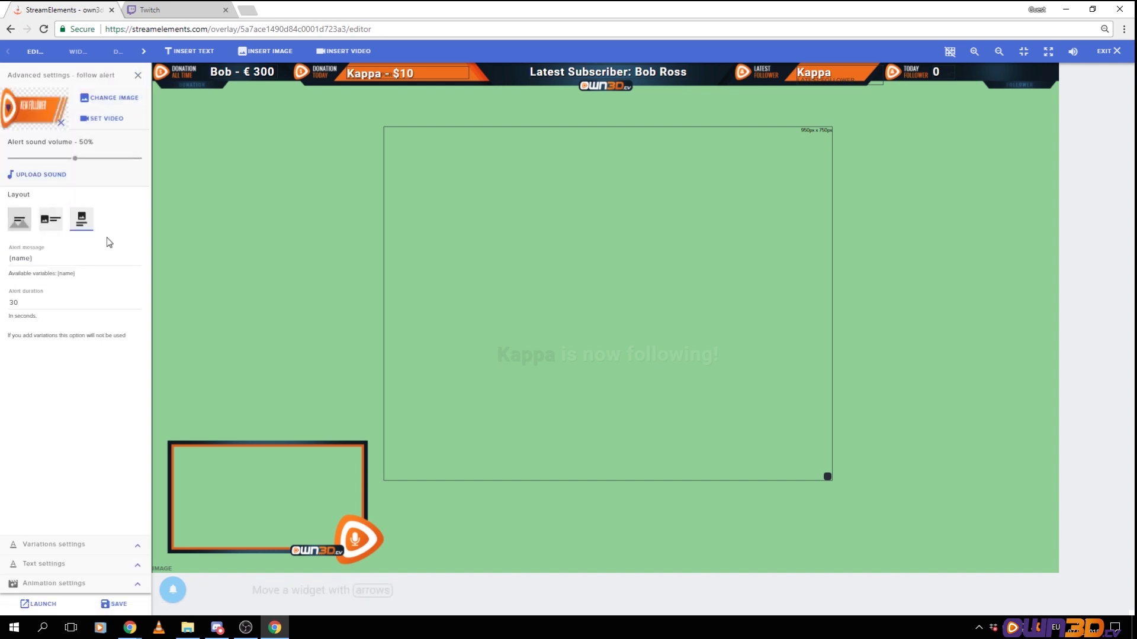
pyautogui.click(137, 569)
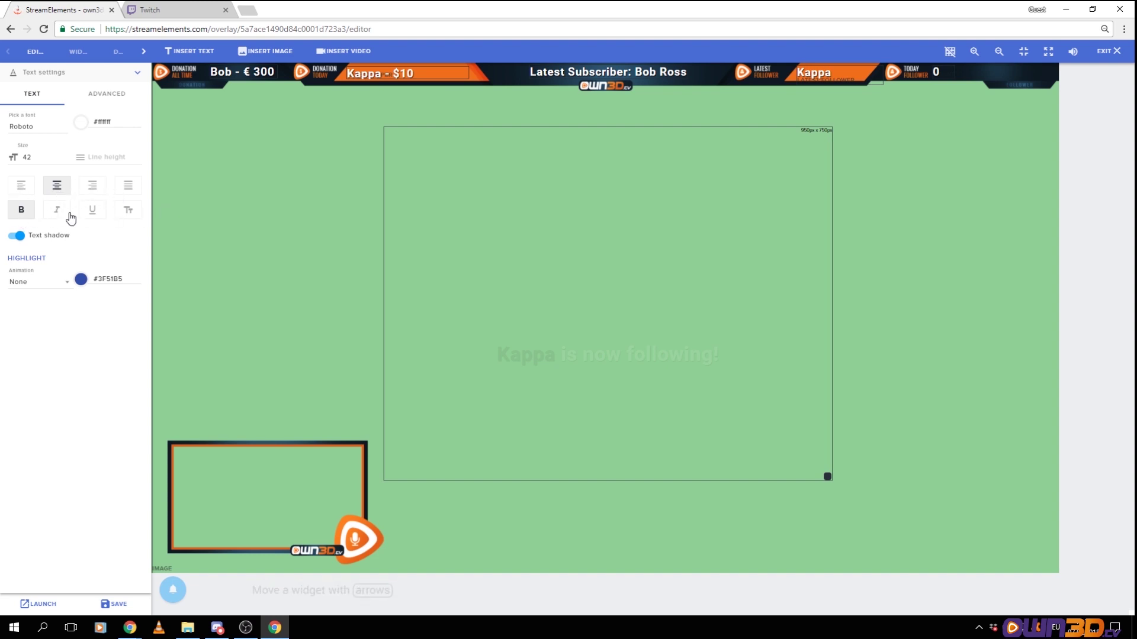
pyautogui.click(105, 100)
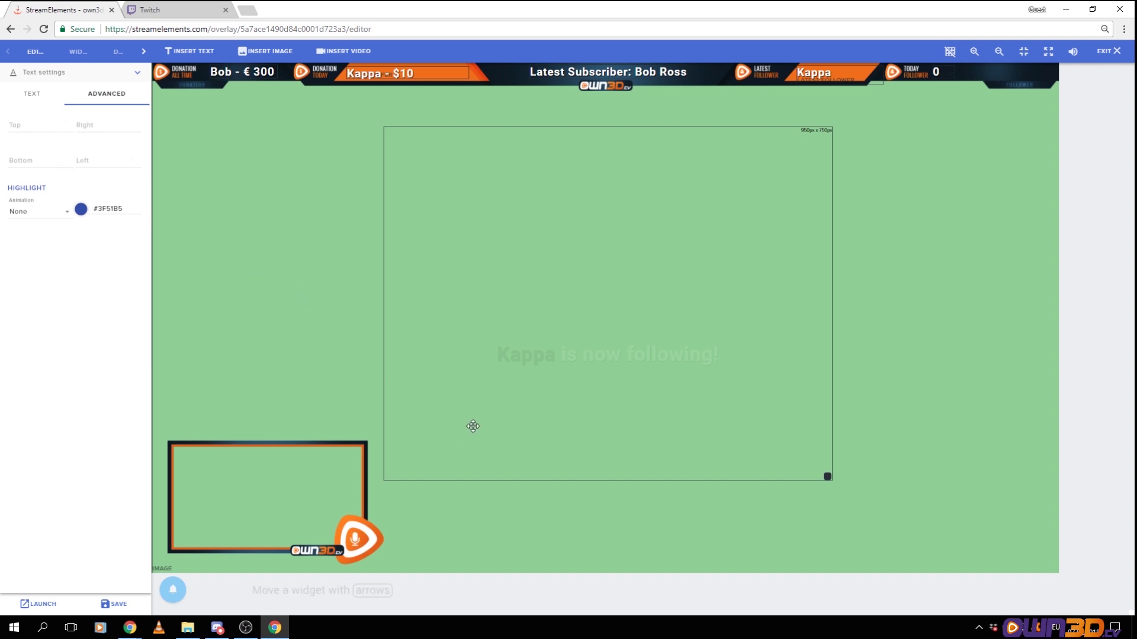
pyautogui.moveTo(173, 589)
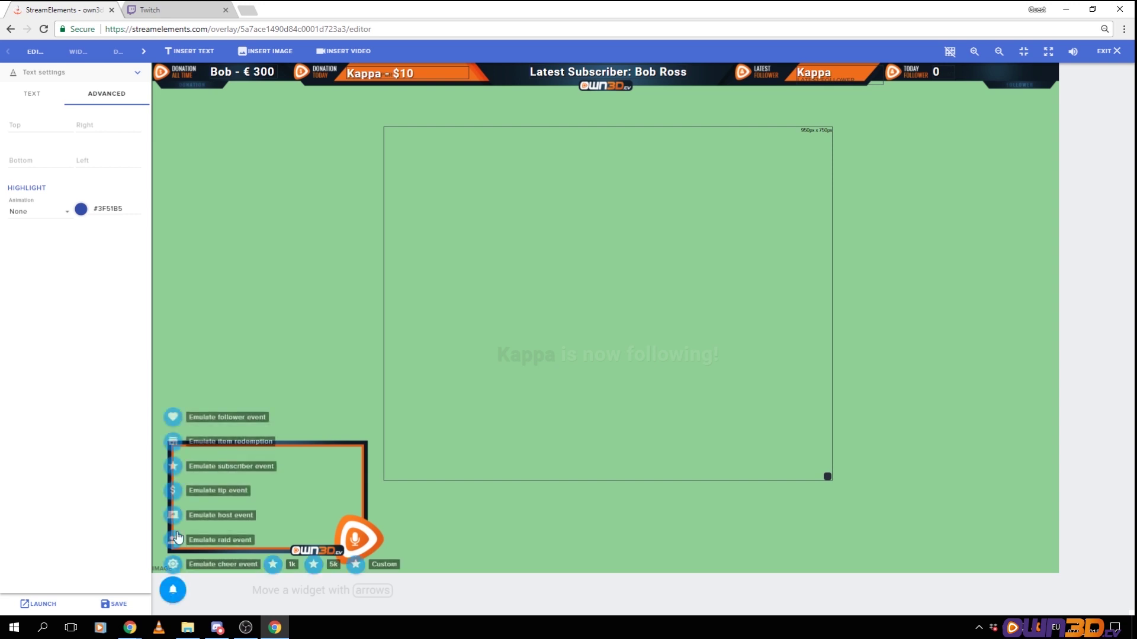
# Preview a follower alert and offset the name text to Top -180, Left -9
pyautogui.click(173, 417)
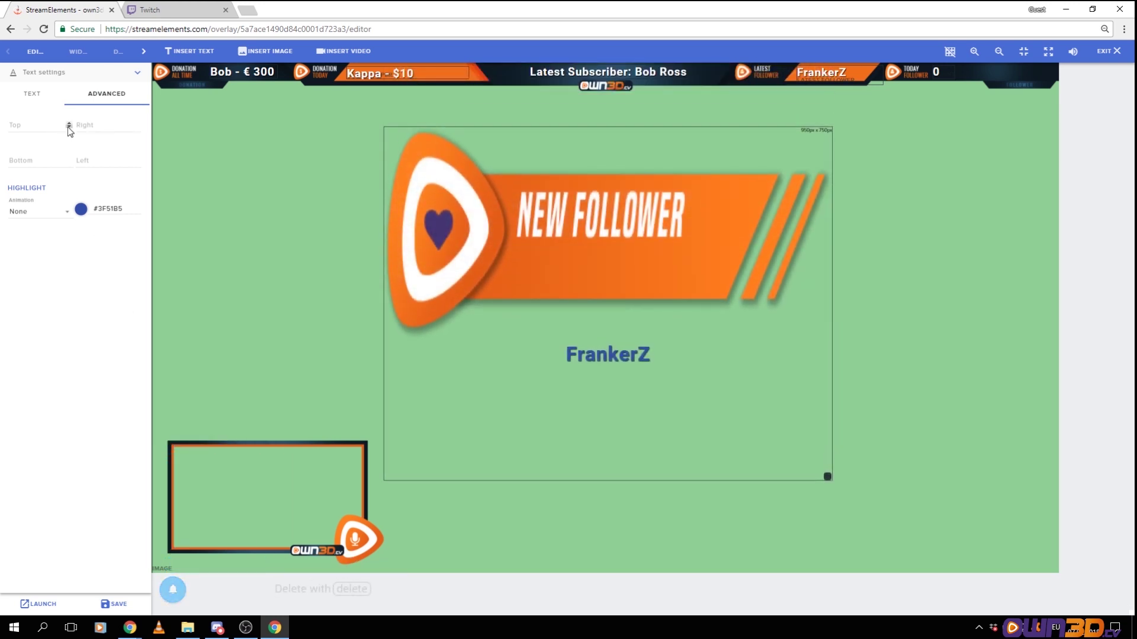
pyautogui.moveTo(68, 126); pyautogui.dragTo(67, 127)
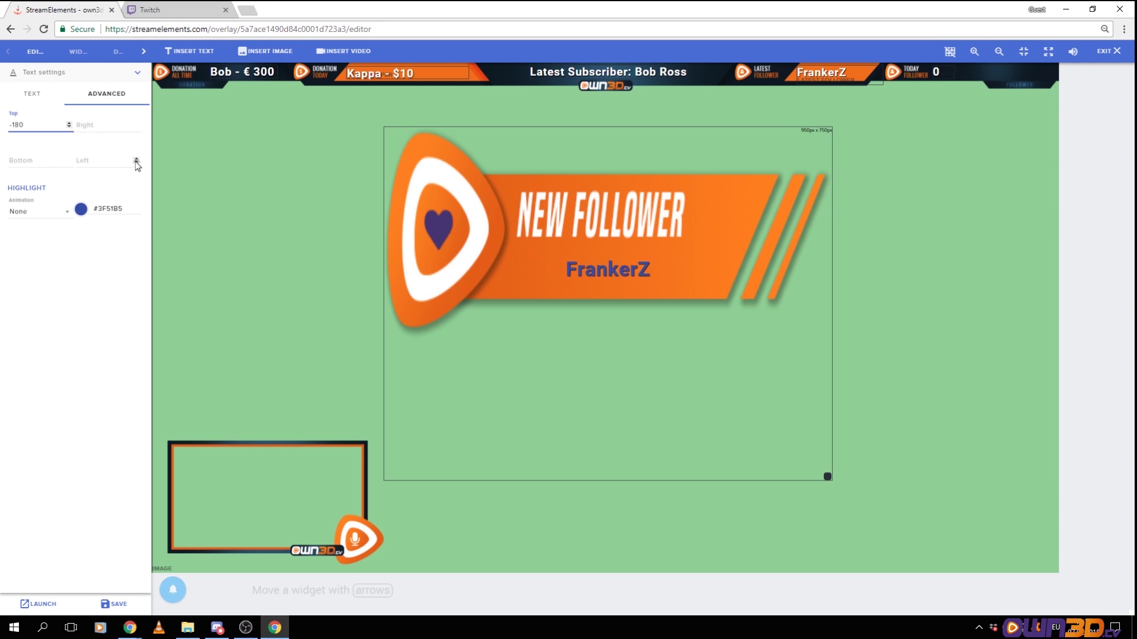
pyautogui.moveTo(136, 163); pyautogui.dragTo(136, 163)
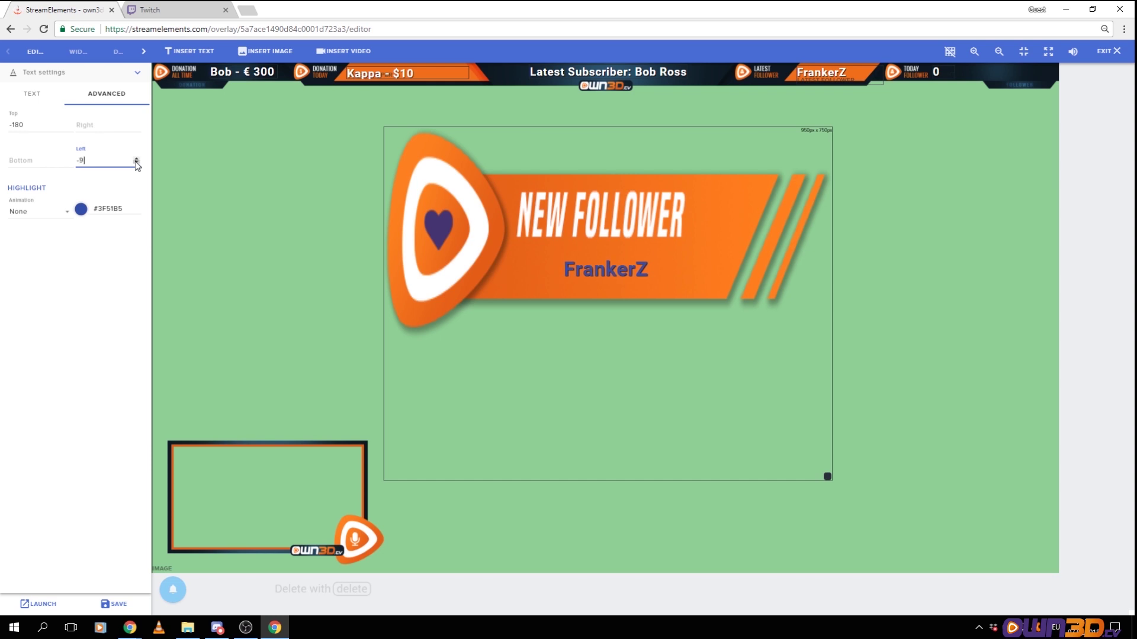
# Enlarge the follower name's text size from 42 to 64, keeping the alert box in place
pyautogui.click(37, 100)
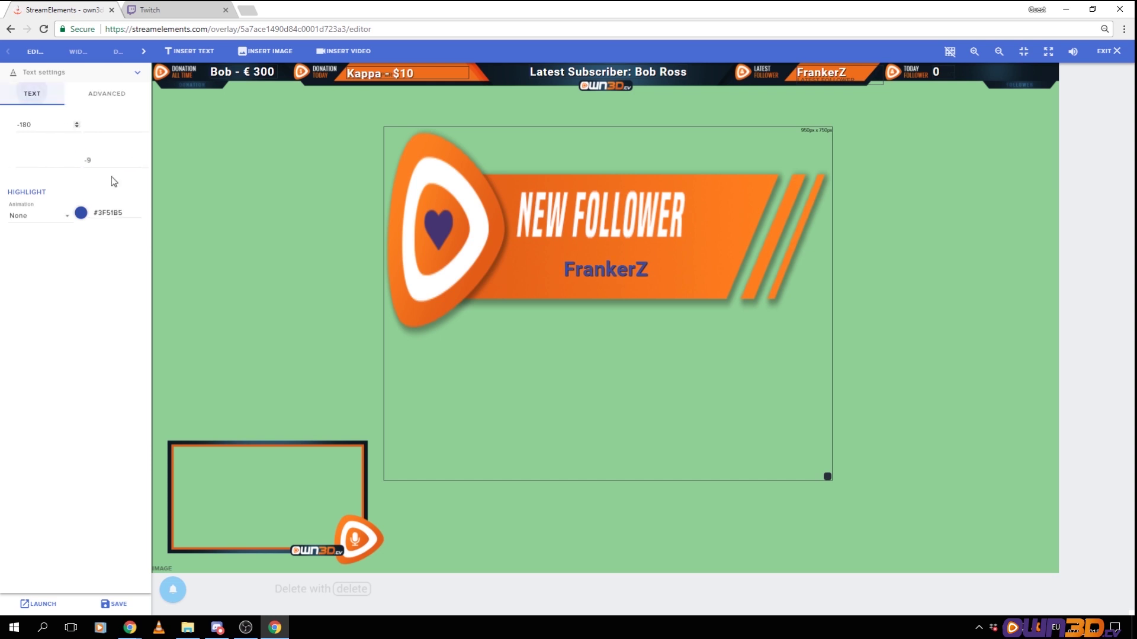
pyautogui.doubleClick(71, 155)
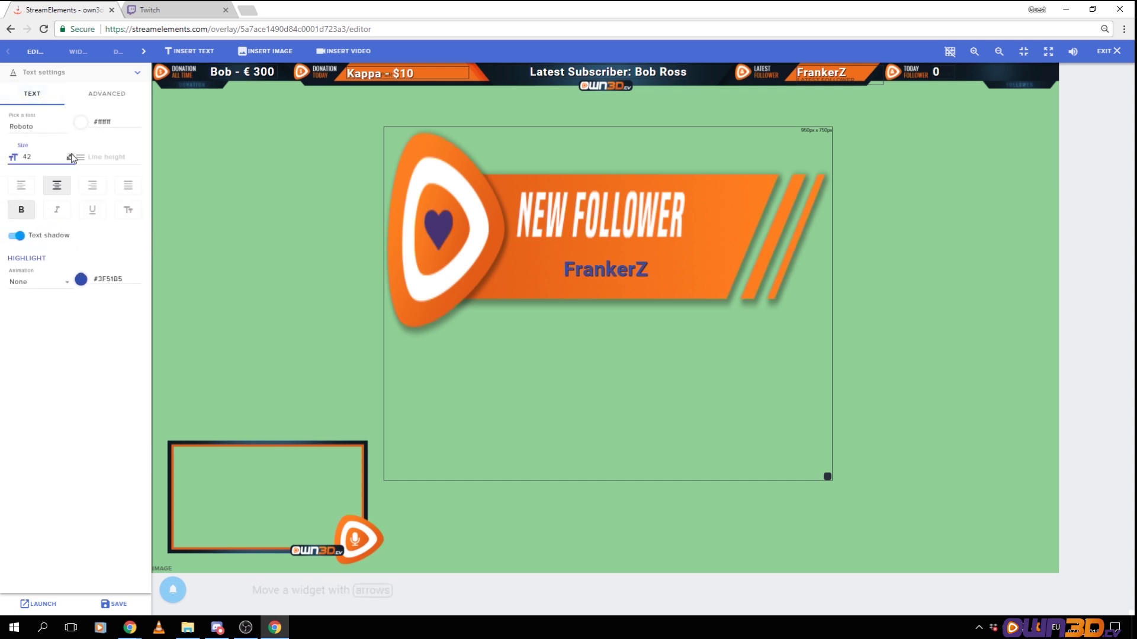
pyautogui.write('57')
pyautogui.click(71, 155)
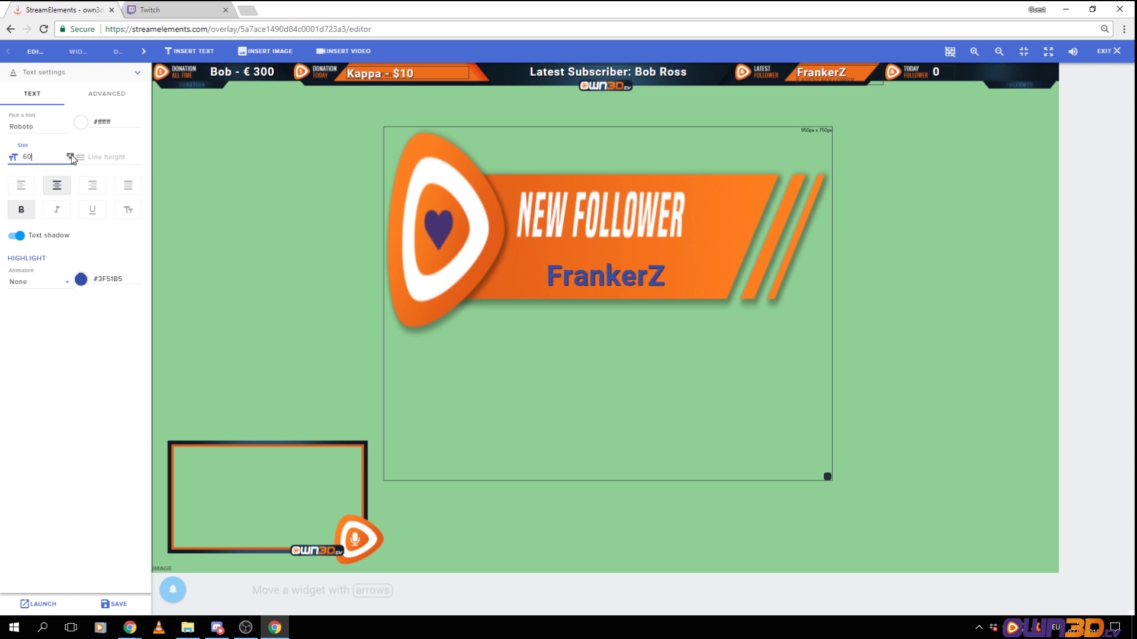
pyautogui.click(71, 155)
pyautogui.click(71, 154)
pyautogui.moveTo(479, 427); pyautogui.dragTo(479, 278)
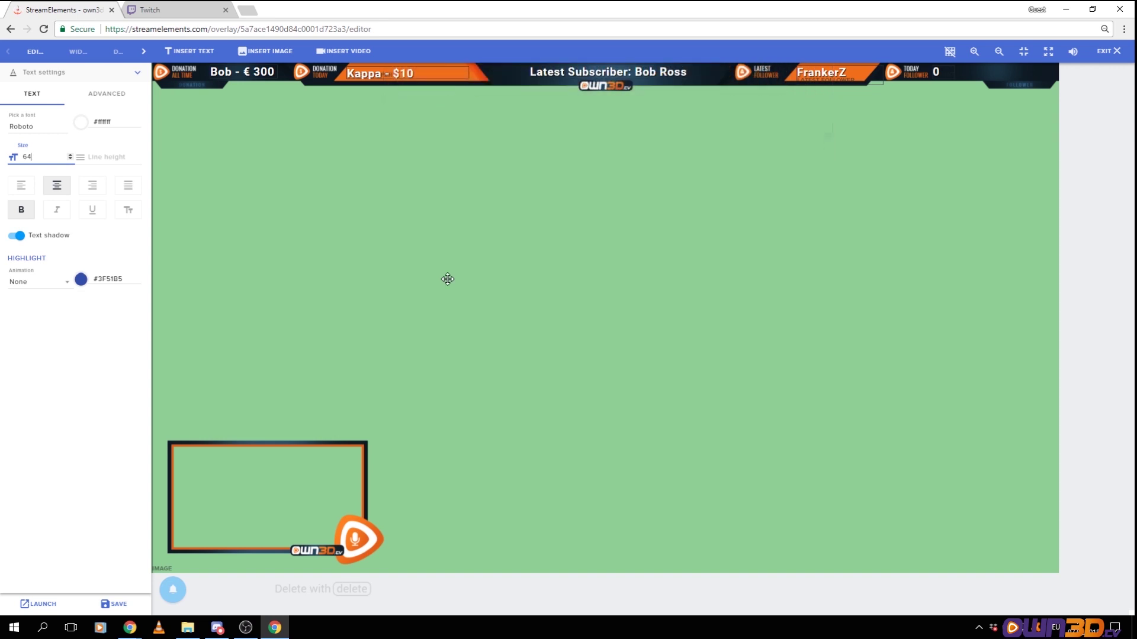
pyautogui.hotkey('ctrl', 'z')
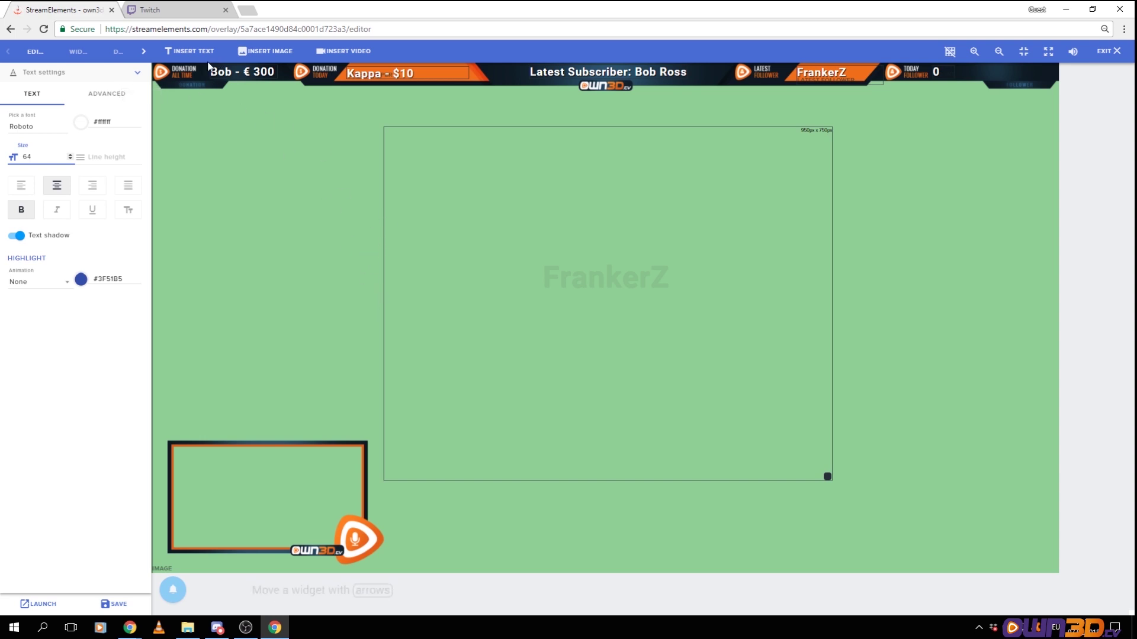
pyautogui.click(140, 76)
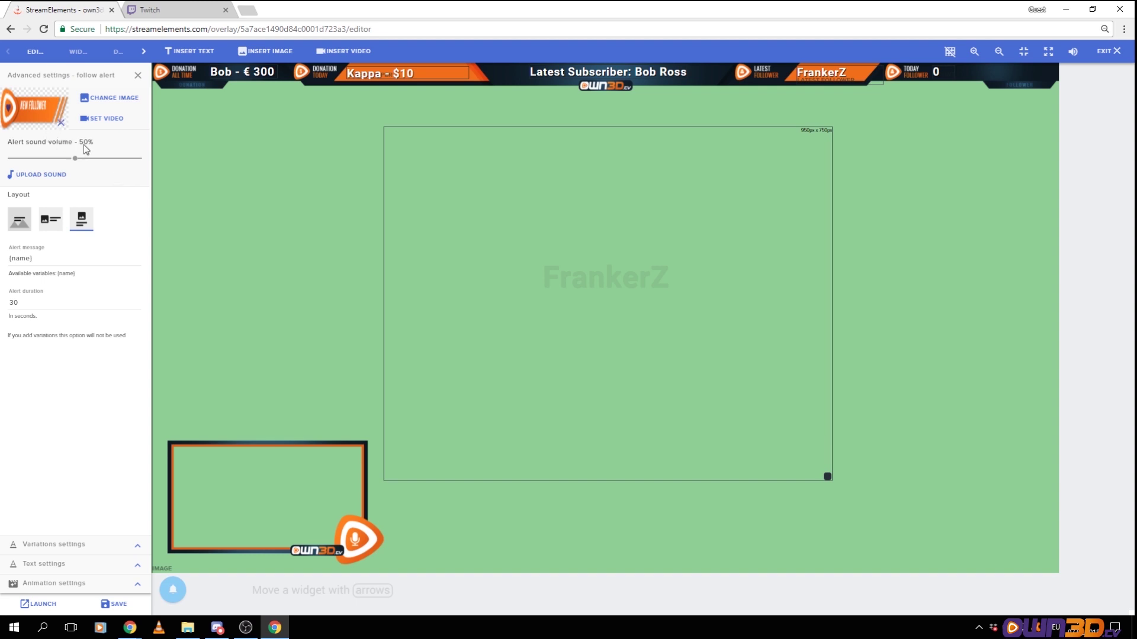
# Change the follower alert duration from 30 to 8 seconds and save the overlay
pyautogui.doubleClick(34, 302)
pyautogui.click(66, 360)
pyautogui.click(113, 607)
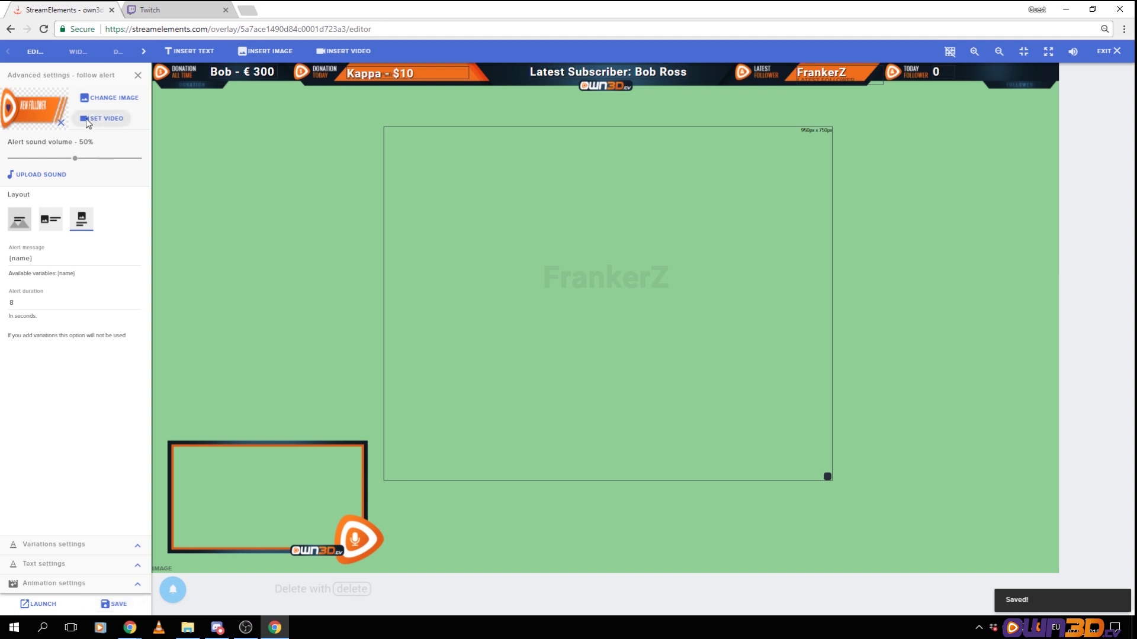
pyautogui.click(137, 75)
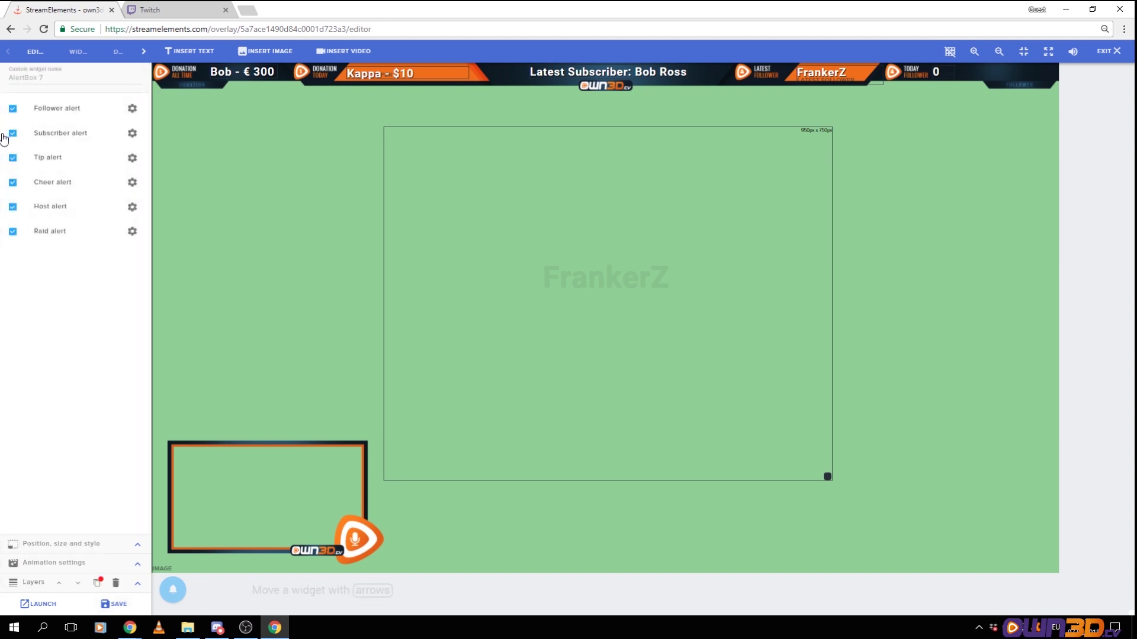
# Preview a test subscriber alert and clear the subscriber alert's default sound
pyautogui.click(132, 135)
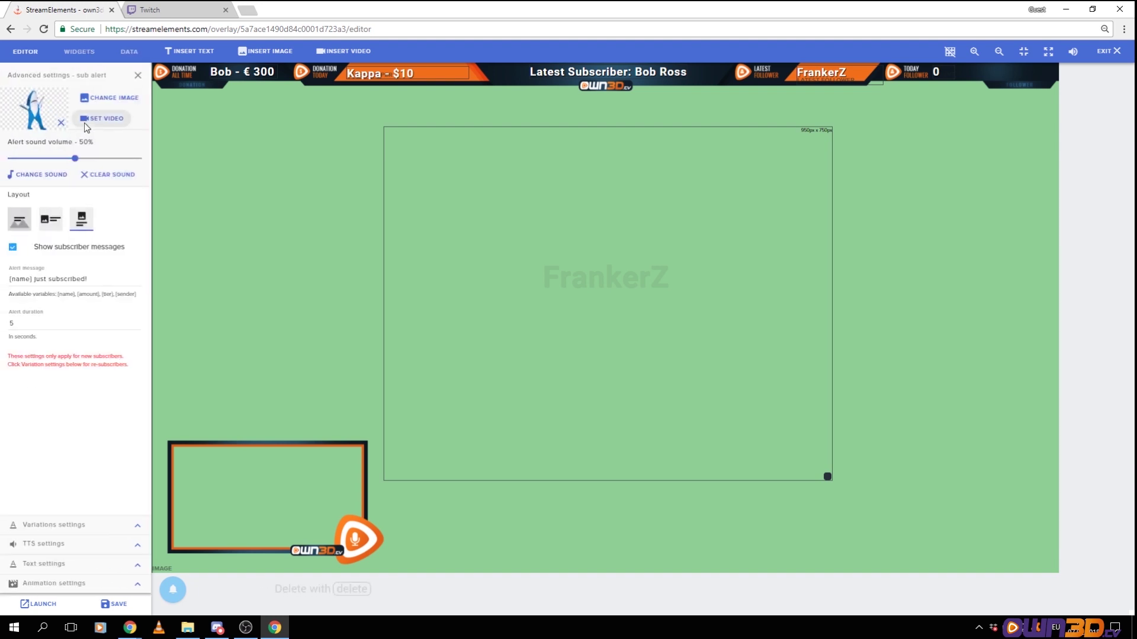
pyautogui.moveTo(172, 590)
pyautogui.moveTo(170, 476)
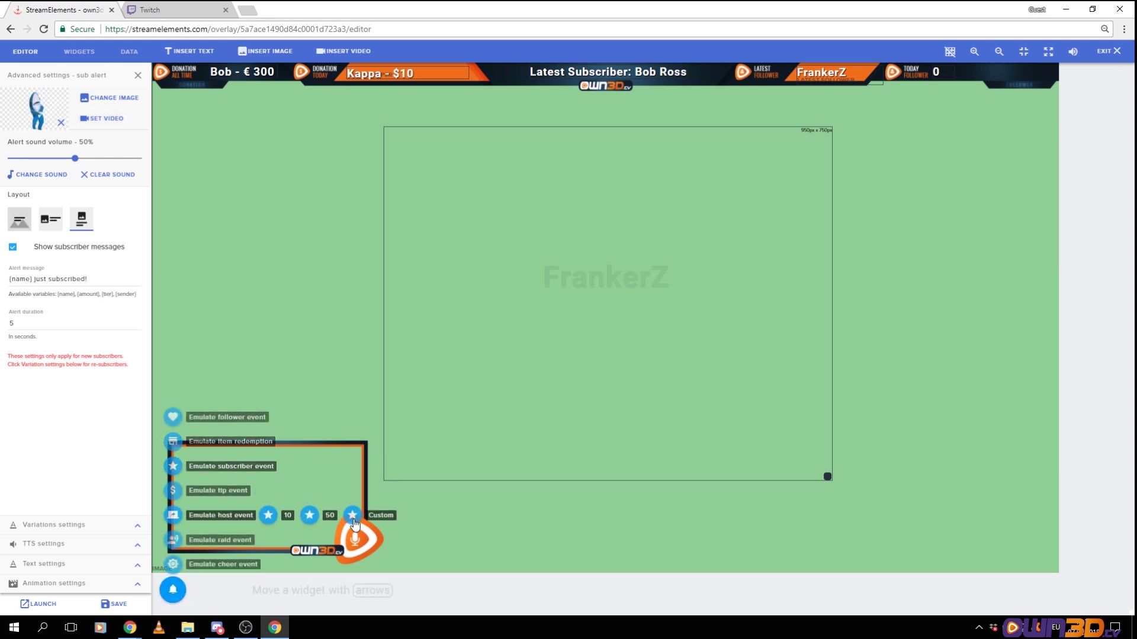
pyautogui.click(353, 520)
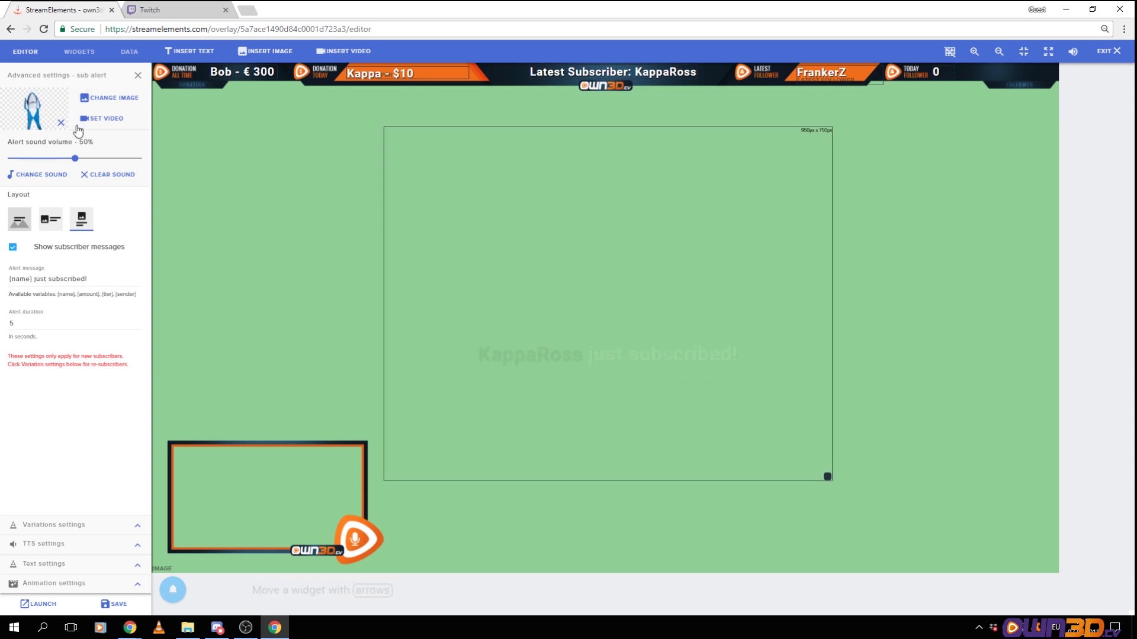
pyautogui.click(109, 174)
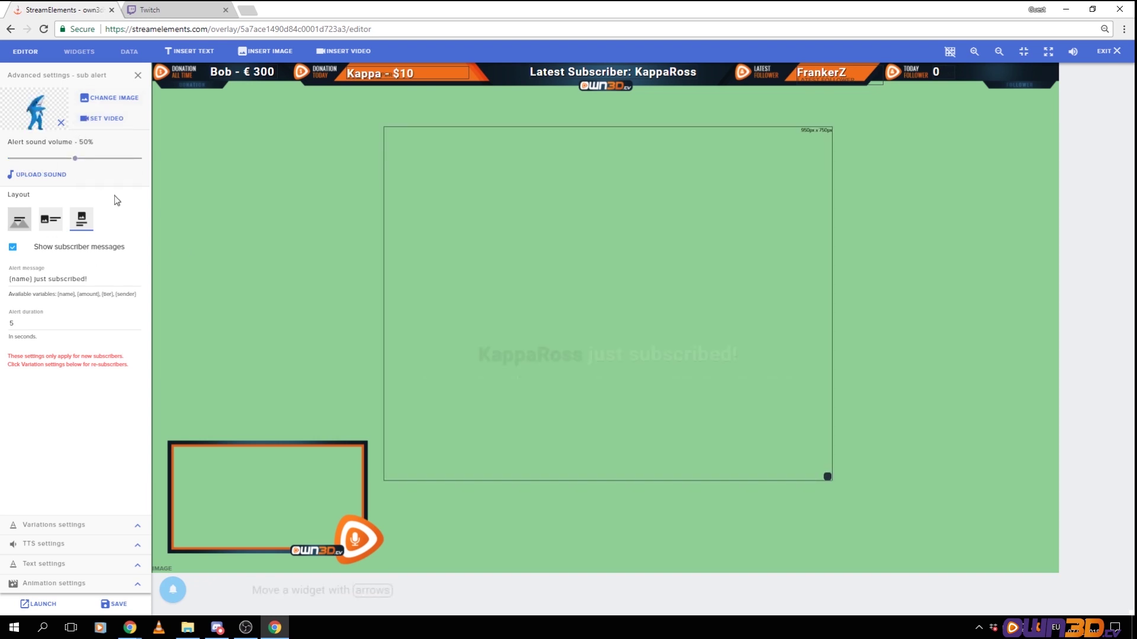
pyautogui.click(51, 175)
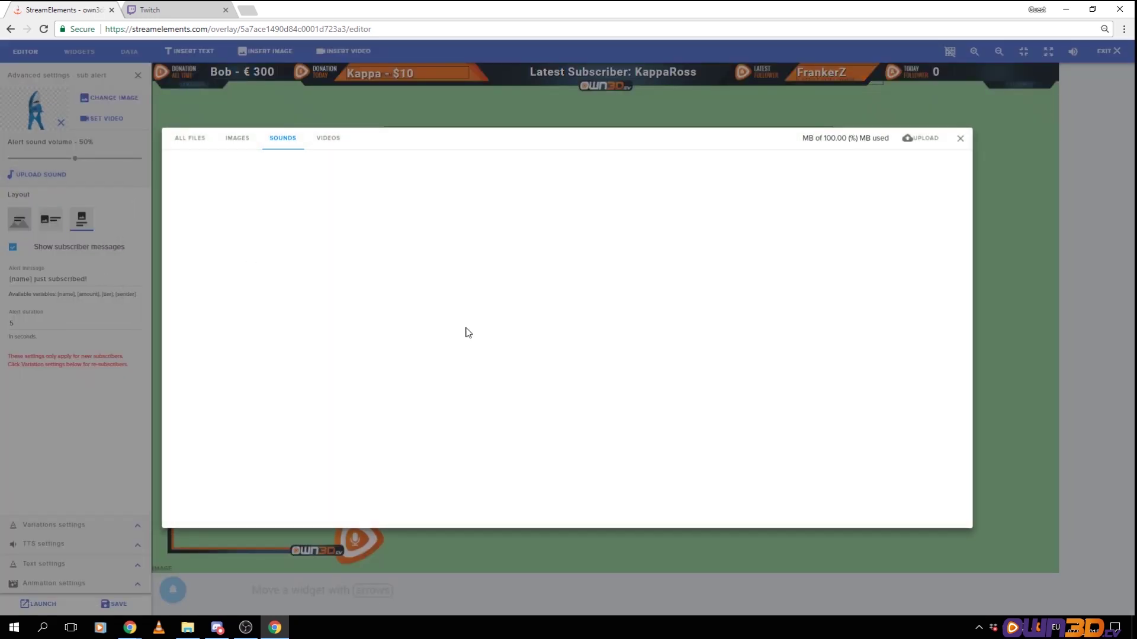
pyautogui.click(960, 140)
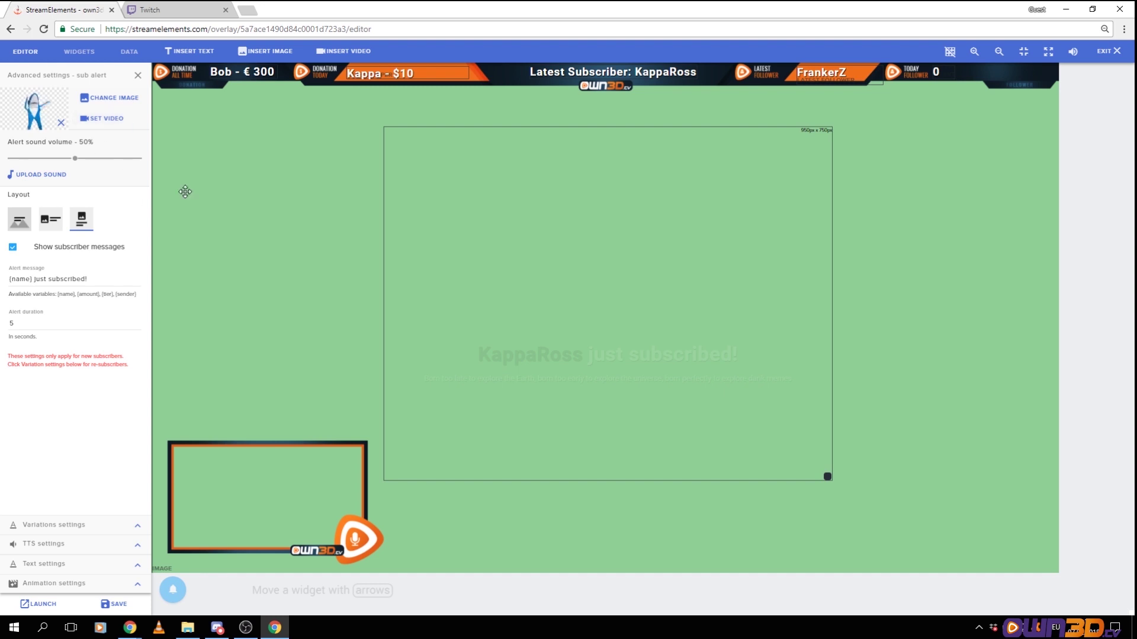
# Load alert_new-subscriber as the subscriber alert's new image for upload
pyautogui.click(100, 99)
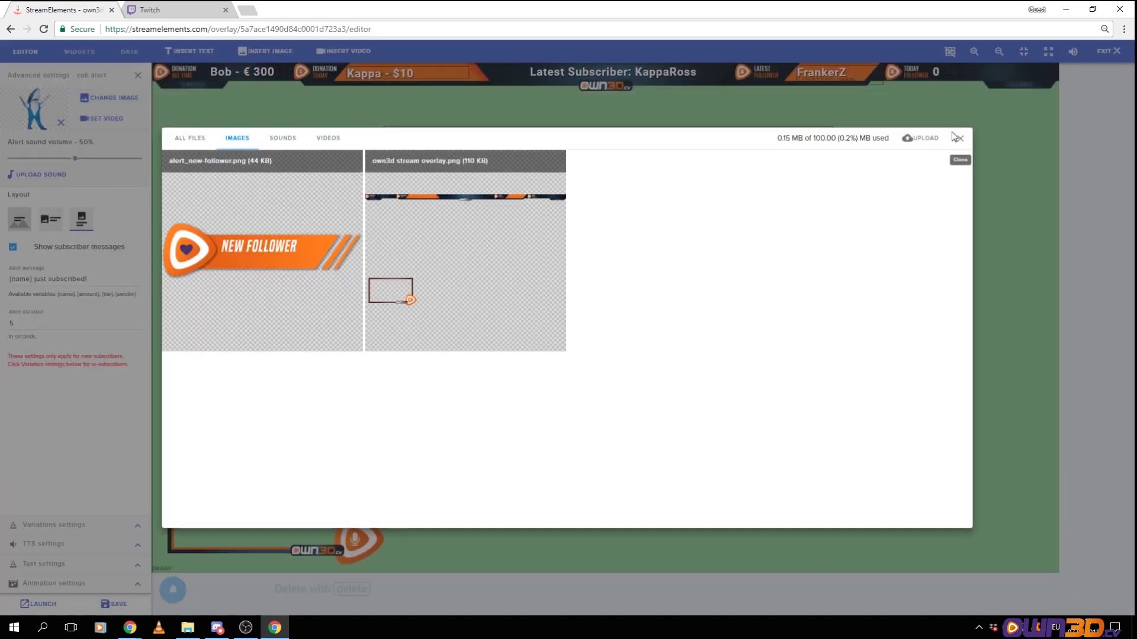
pyautogui.click(932, 139)
pyautogui.click(574, 368)
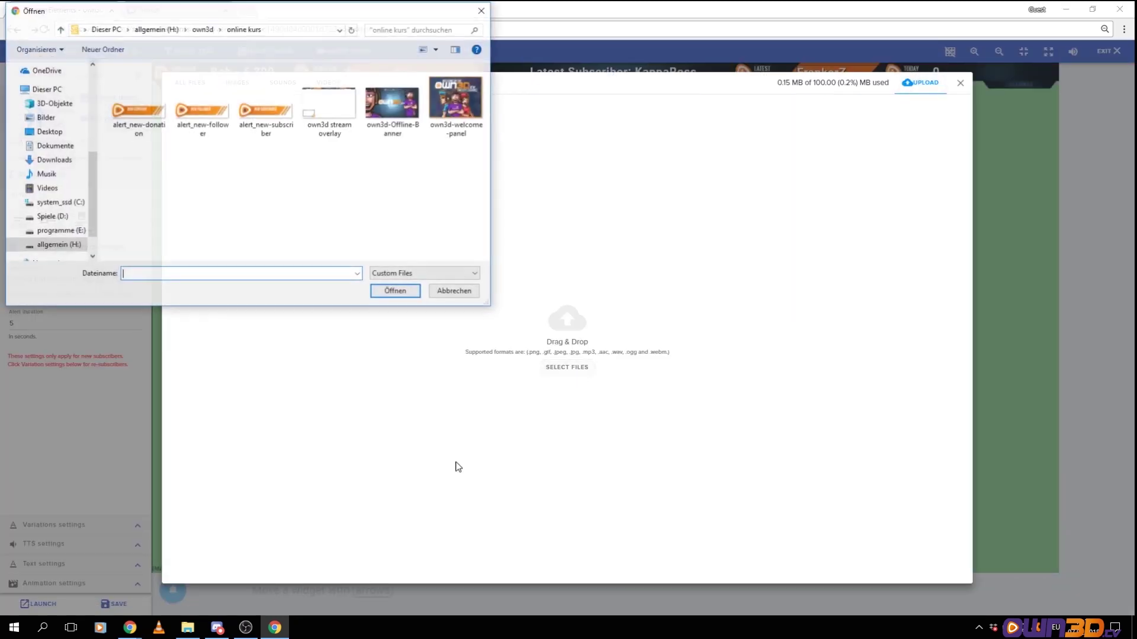
pyautogui.doubleClick(254, 102)
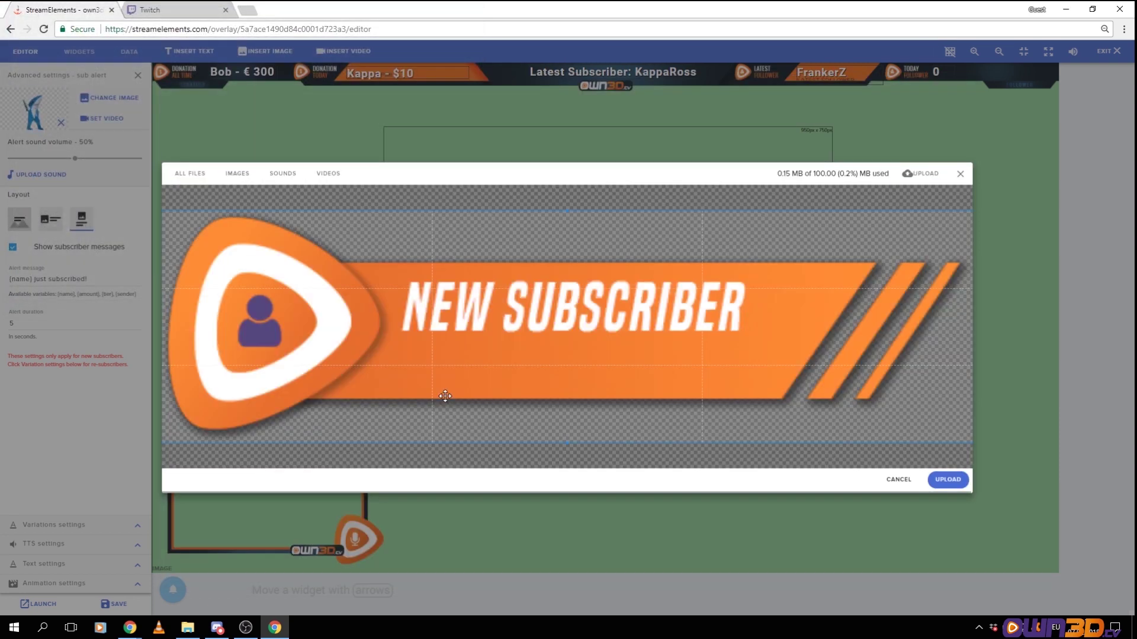
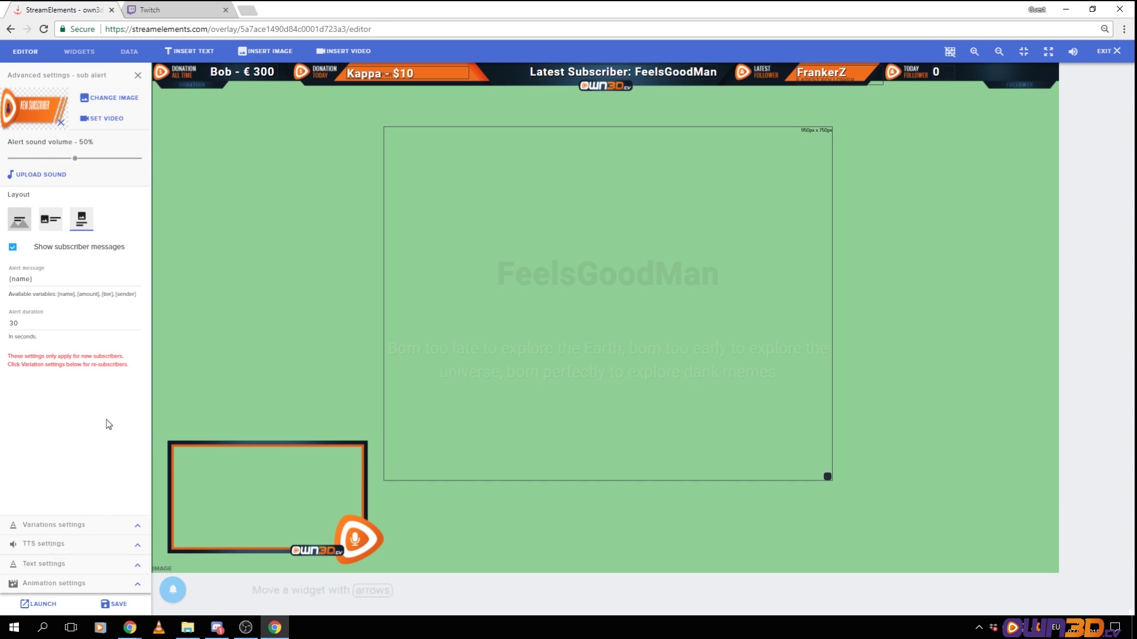
# Expand Variations settings and point out Subscriber default's condition of at least 2 months subscribed
pyautogui.click(139, 528)
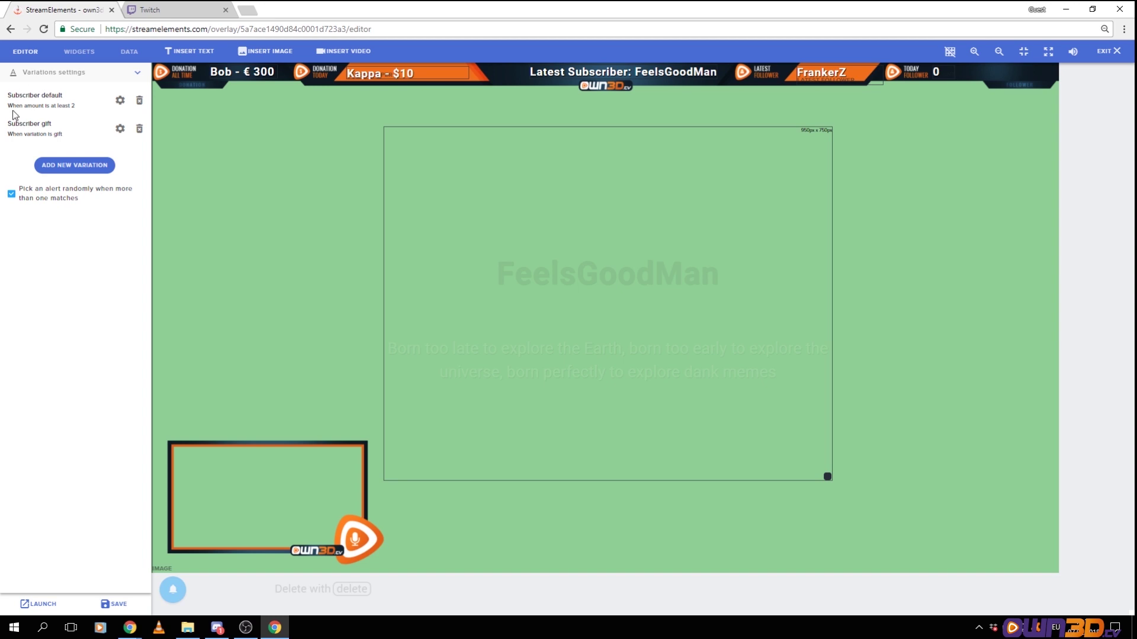
pyautogui.moveTo(27, 108); pyautogui.dragTo(76, 108)
# Edit Subscriber default's message to read '{name} resubscribed for {amount} months!' by removing 'just'
pyautogui.click(120, 101)
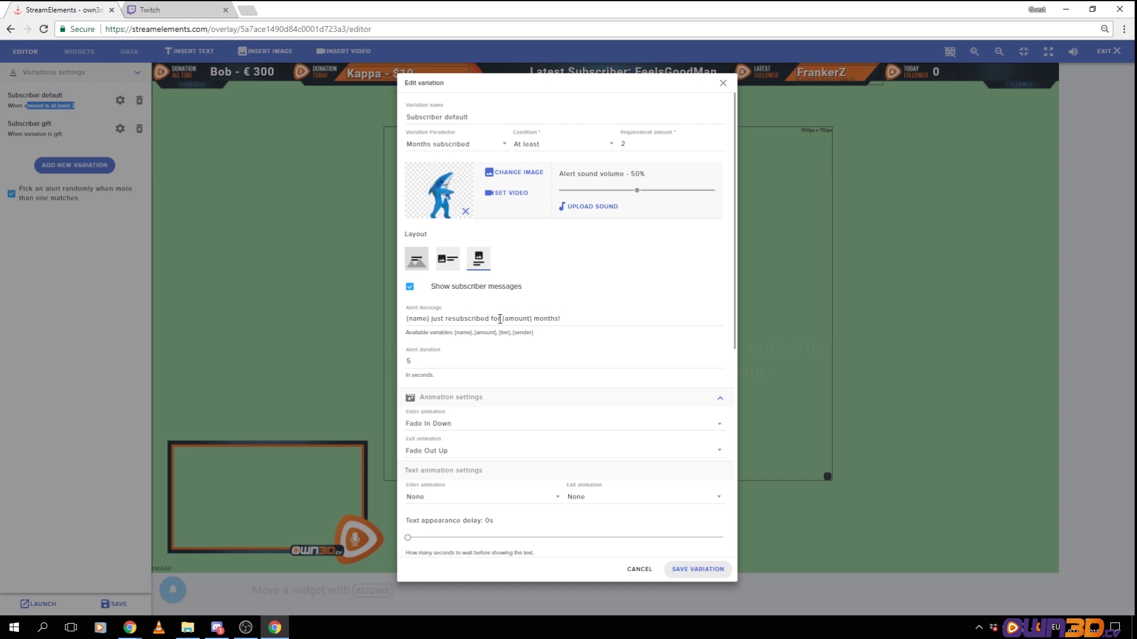
pyautogui.doubleClick(439, 319)
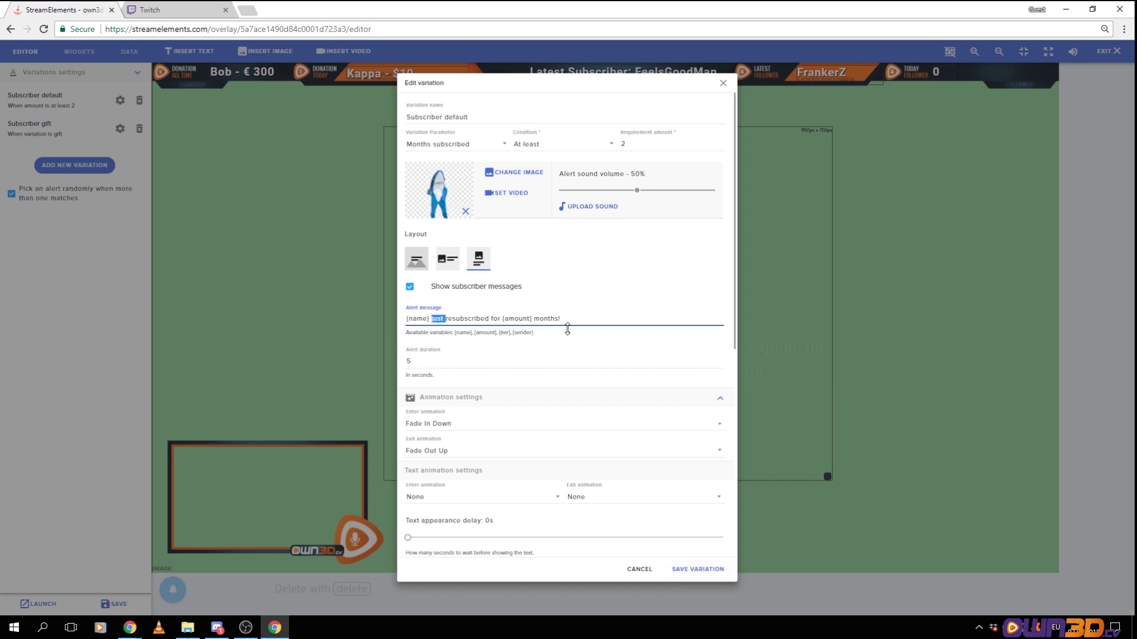
pyautogui.press('BackSpace')
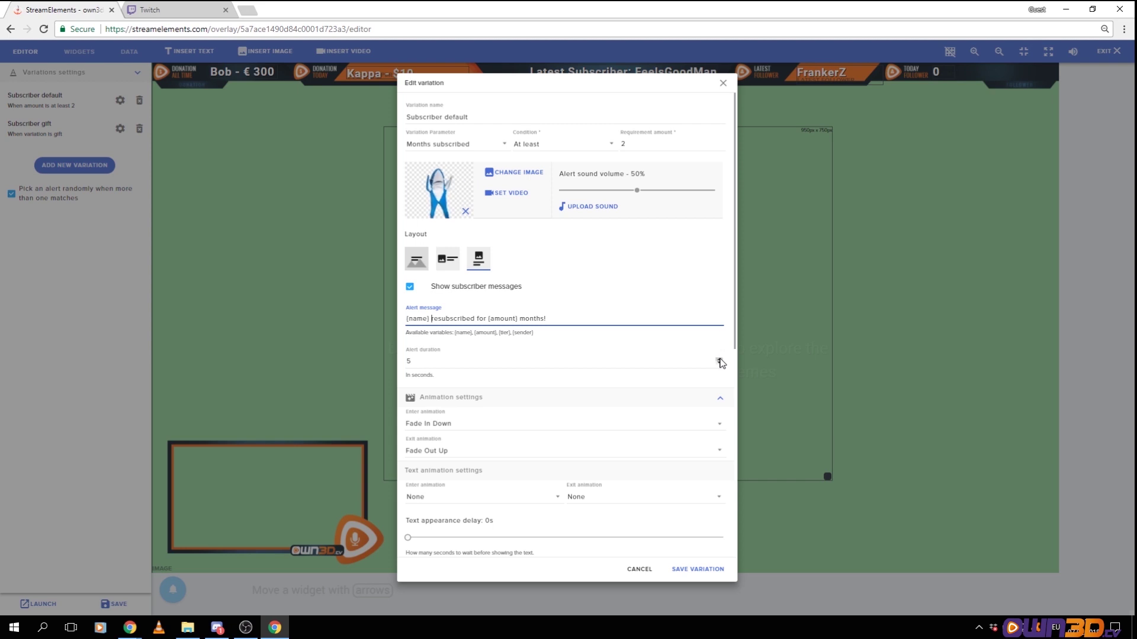
# Set the variation's alert duration to 8 seconds
pyautogui.doubleClick(719, 359)
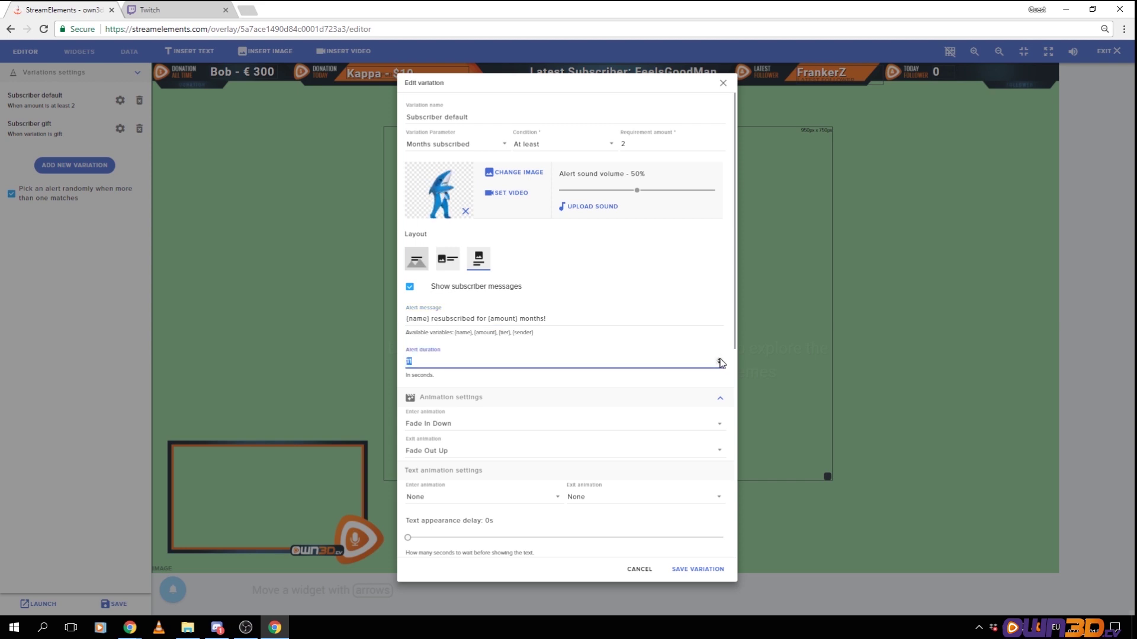
pyautogui.doubleClick(720, 359)
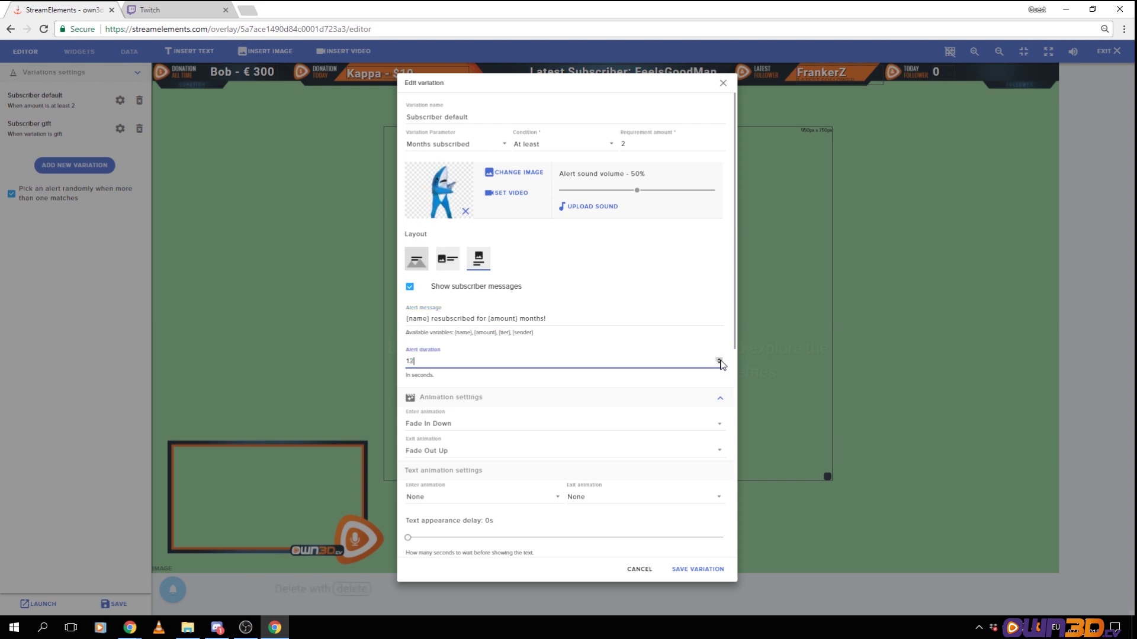
pyautogui.click(720, 359)
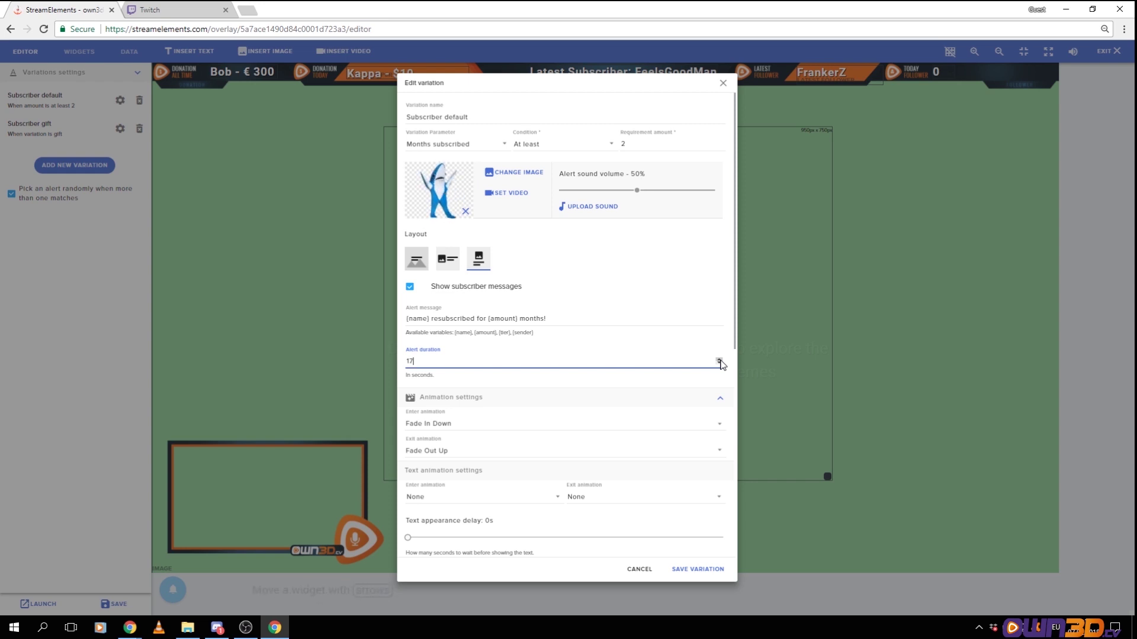
pyautogui.doubleClick(719, 360)
pyautogui.doubleClick(719, 359)
pyautogui.click(719, 360)
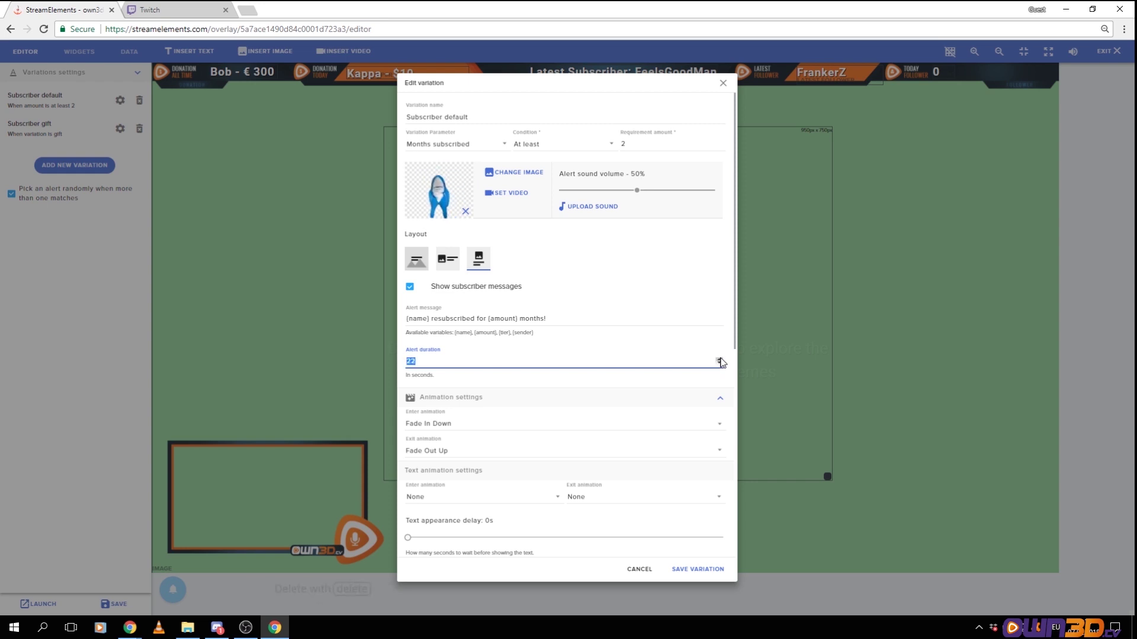
pyautogui.click(719, 359)
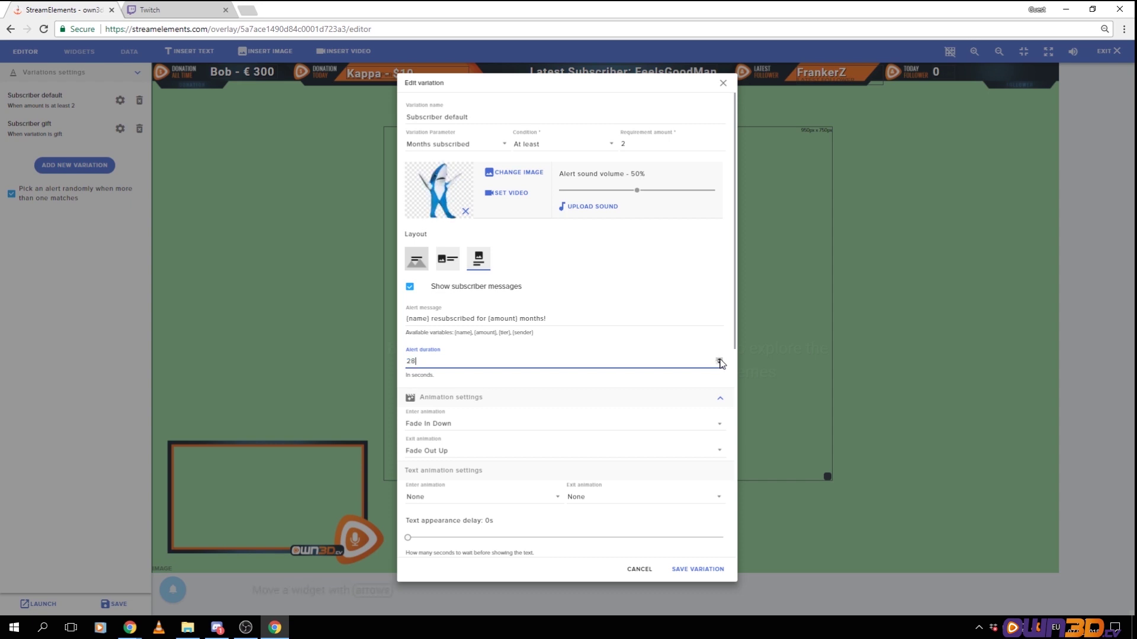
pyautogui.click(589, 93)
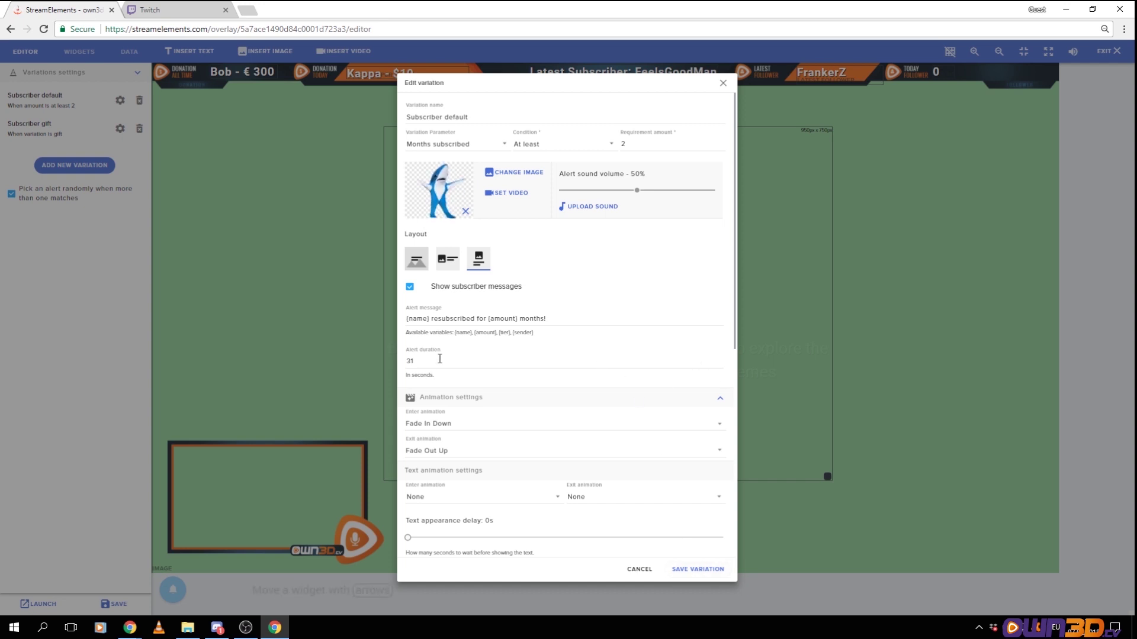
pyautogui.moveTo(436, 360); pyautogui.dragTo(376, 360)
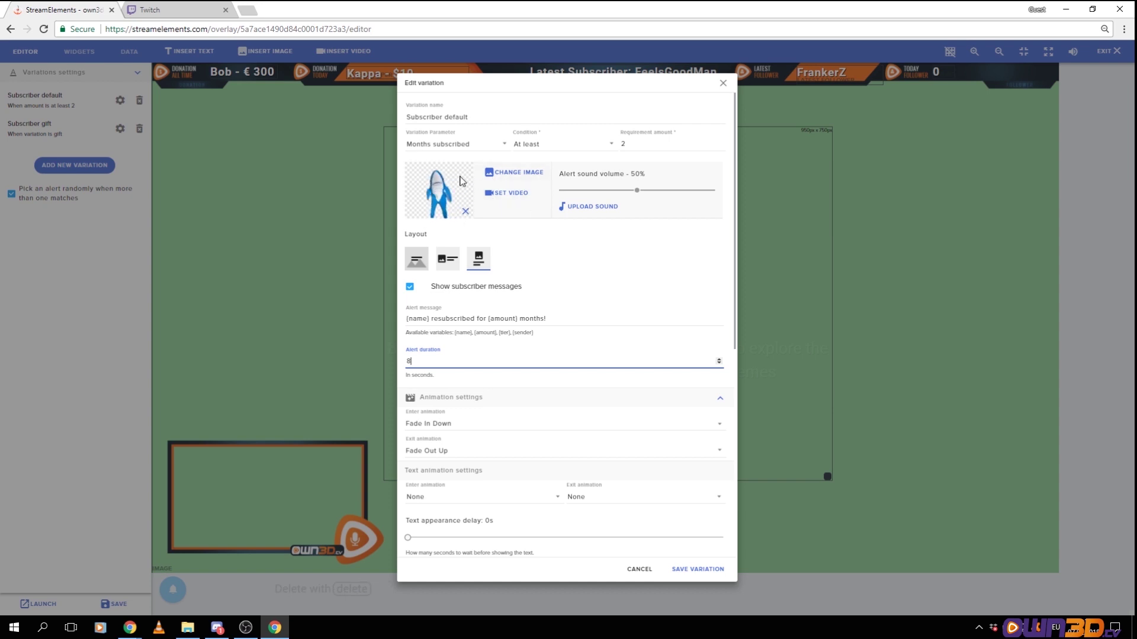
# Change the variation's image to the New Subscriber png and save the variation
pyautogui.click(518, 173)
pyautogui.moveTo(302, 238)
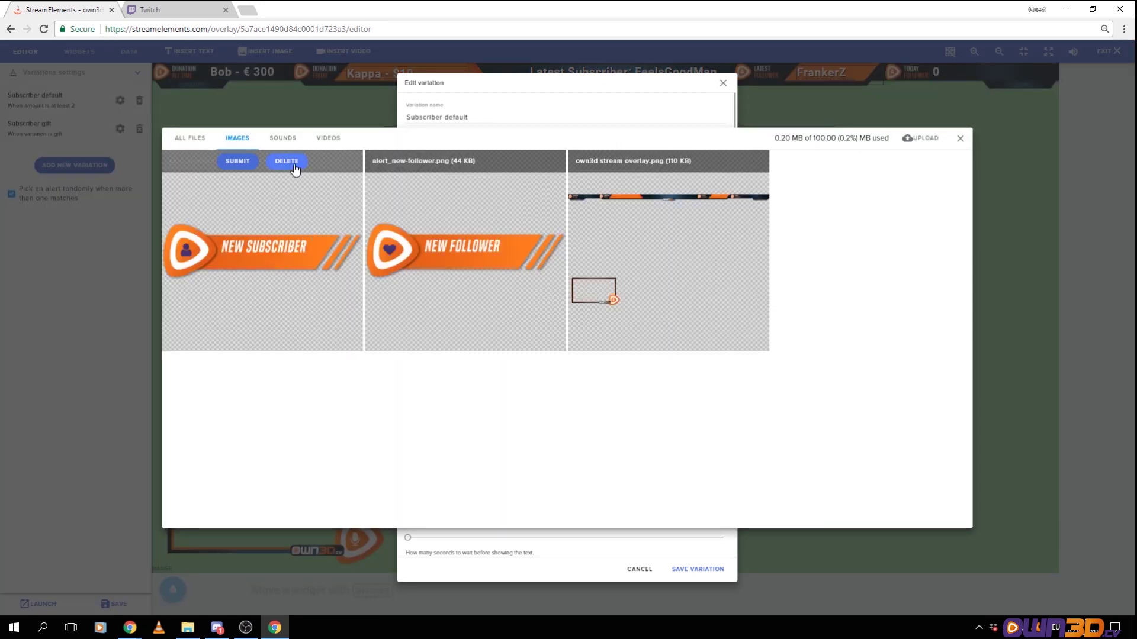
pyautogui.click(237, 163)
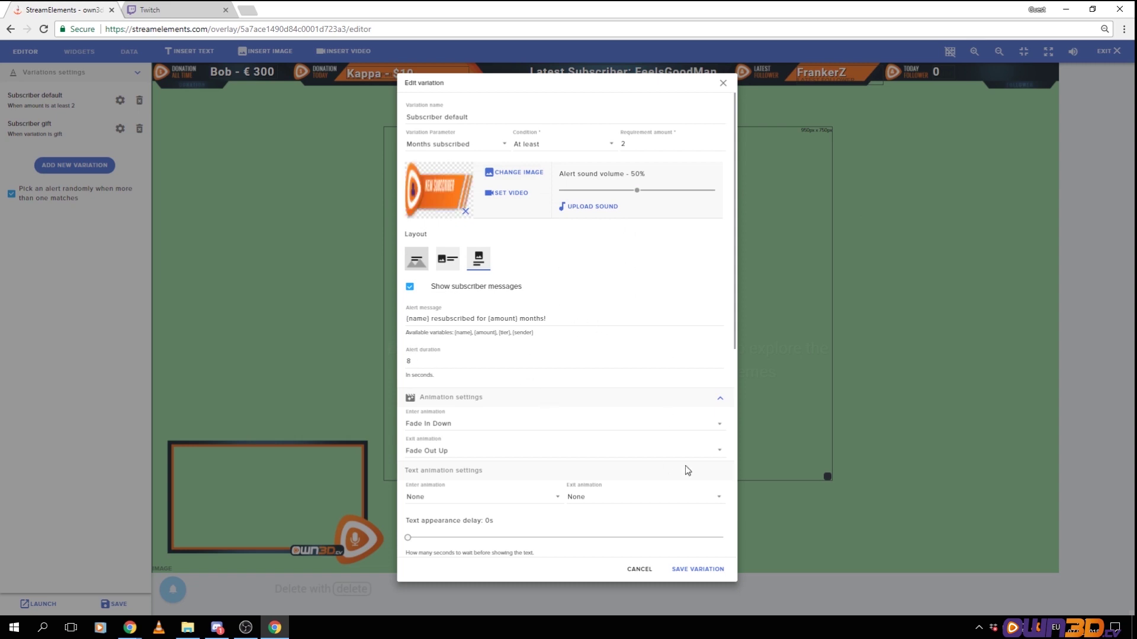
pyautogui.click(697, 569)
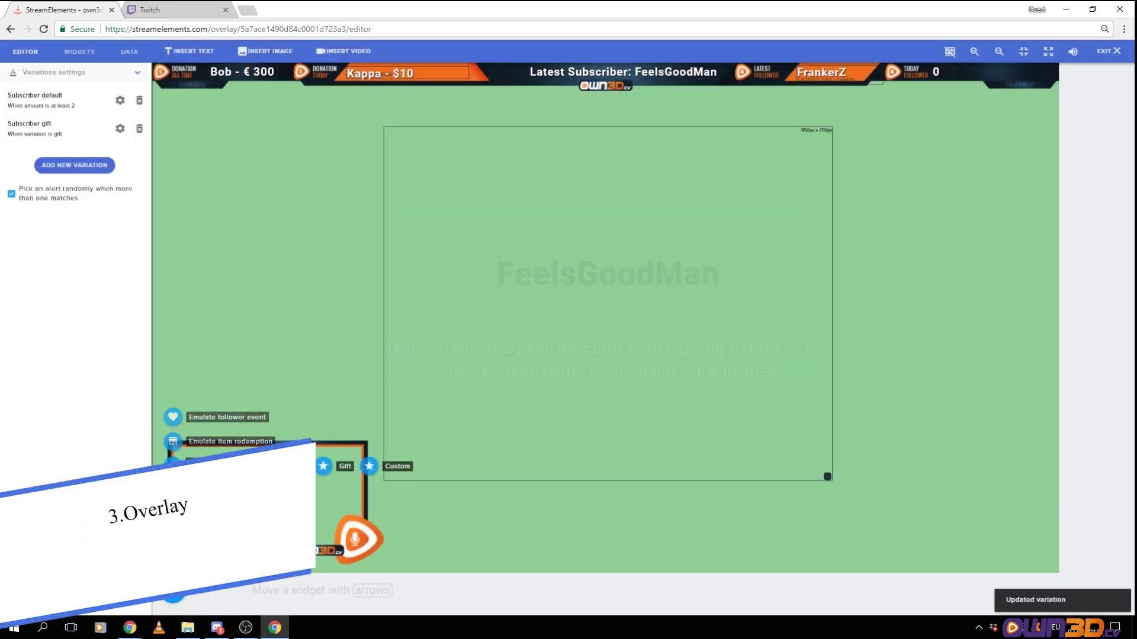
# Preview a test resubscriber alert with the NEW SUBSCRIBER banner, then reopen Subscriber default's Edit variation
pyautogui.click(173, 466)
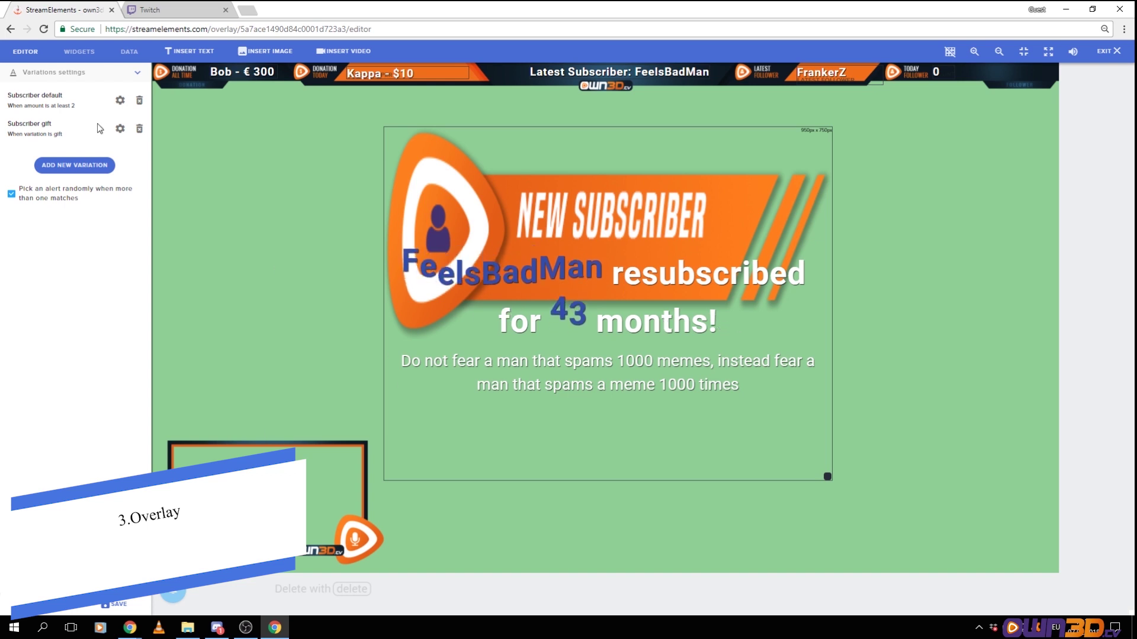
pyautogui.click(120, 99)
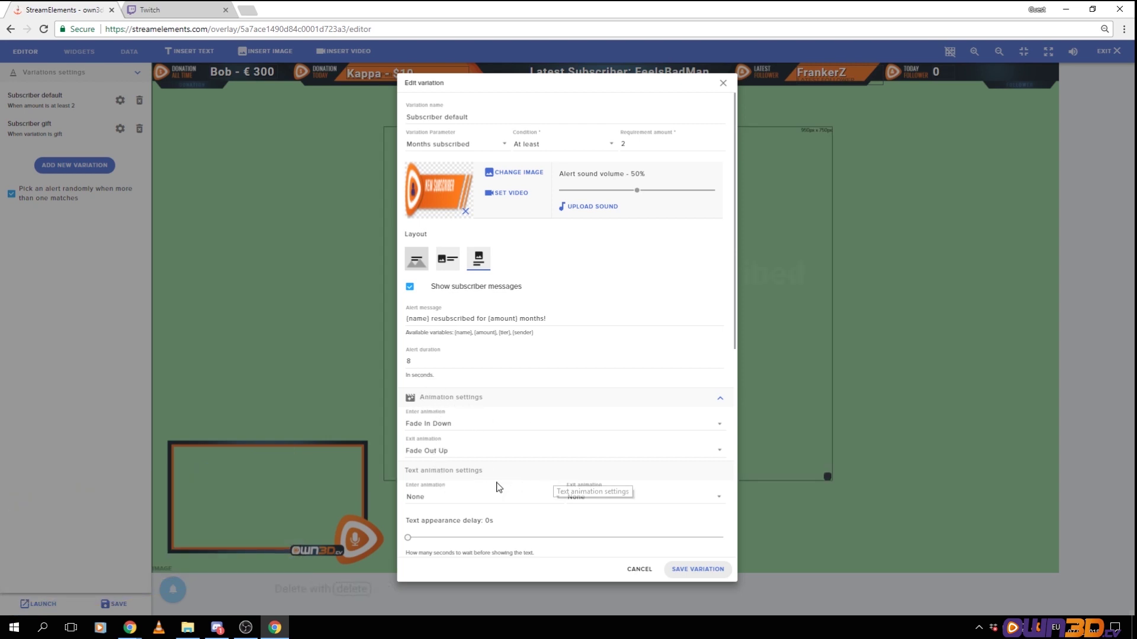
pyautogui.scroll(-1, 602, 510)
pyautogui.scroll(1, 604, 505)
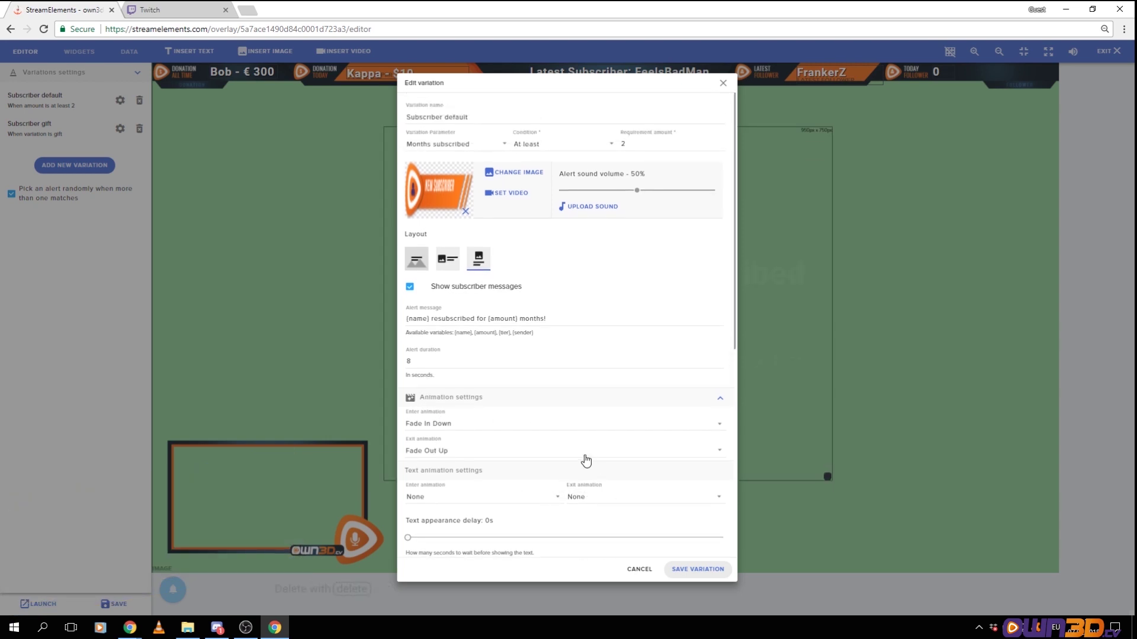
pyautogui.scroll(-5, 570, 426)
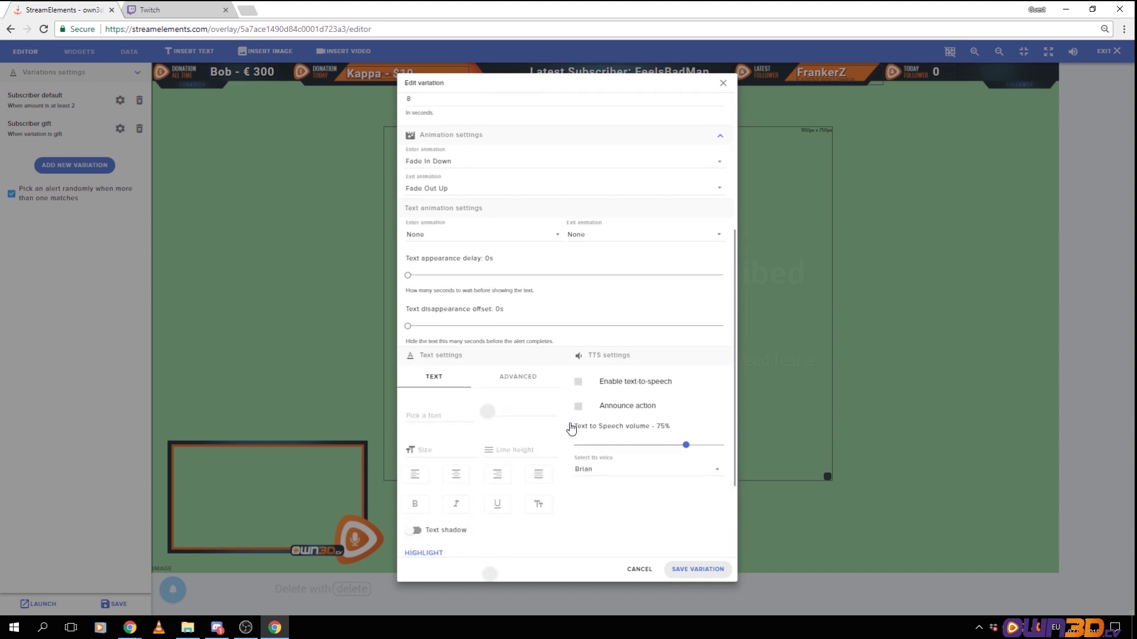
pyautogui.scroll(-1, 569, 426)
pyautogui.scroll(5, 555, 414)
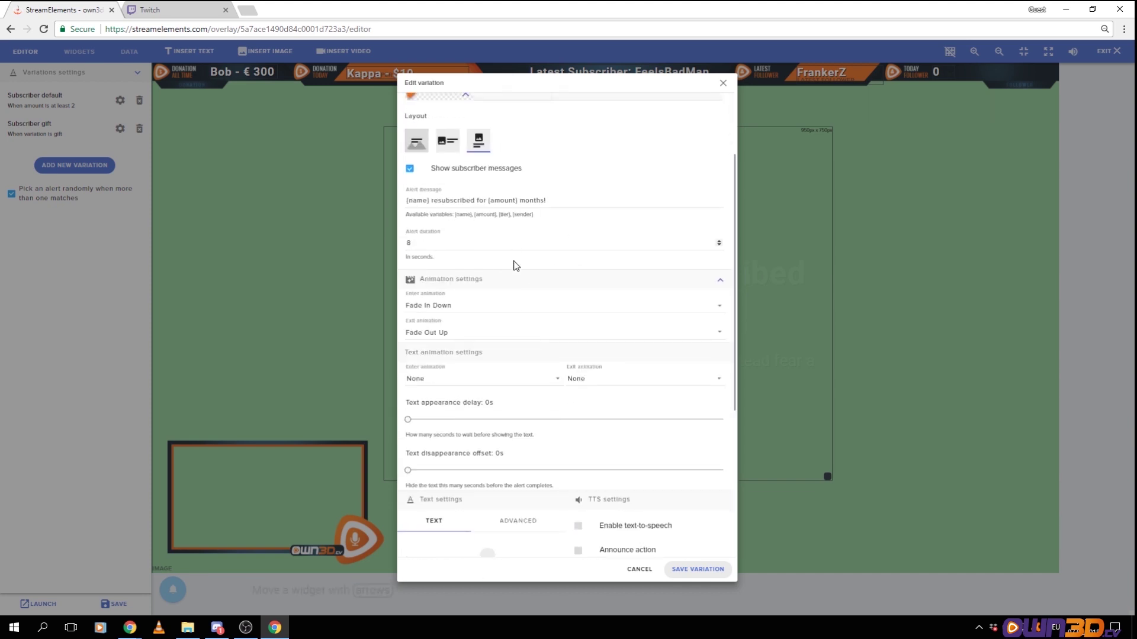
pyautogui.scroll(-5, 540, 330)
pyautogui.scroll(-1, 519, 397)
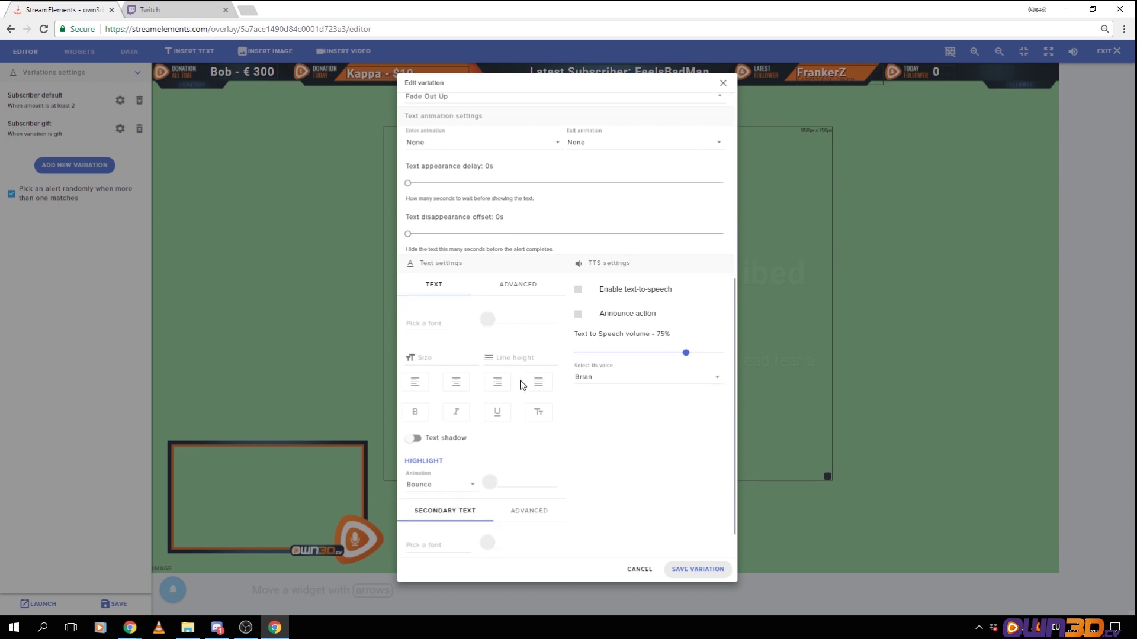
pyautogui.click(475, 359)
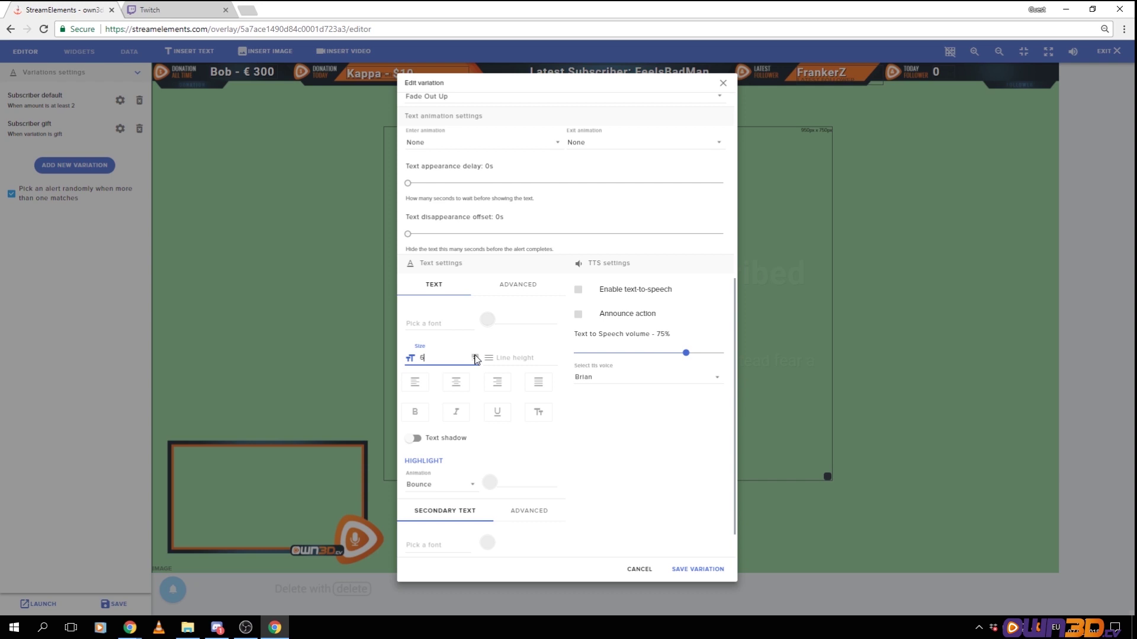
pyautogui.click(639, 570)
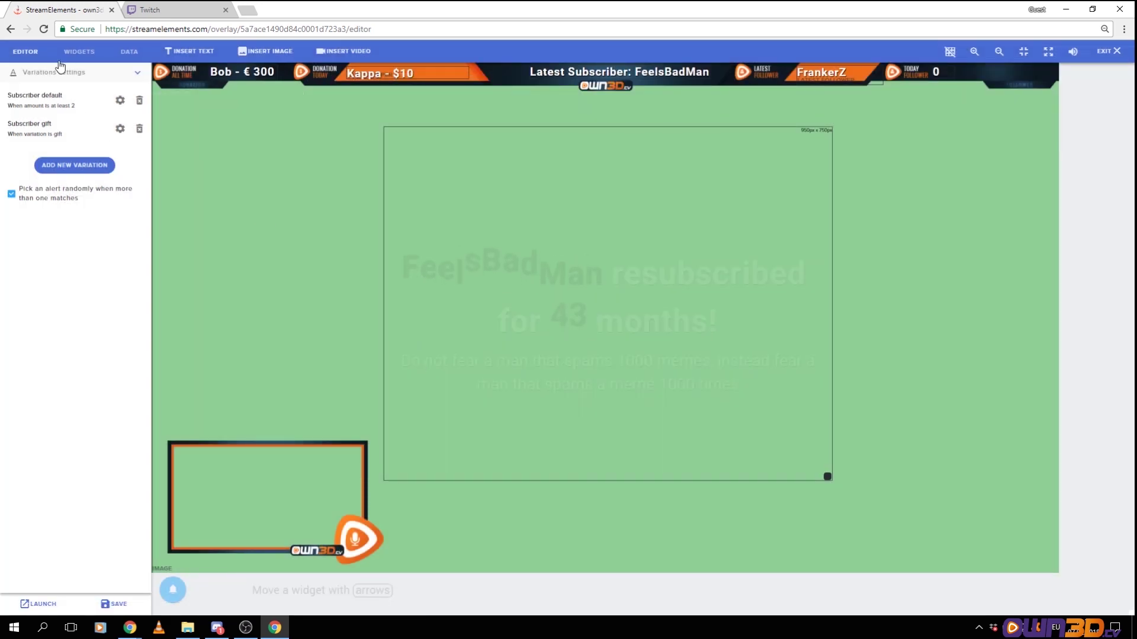
pyautogui.click(136, 73)
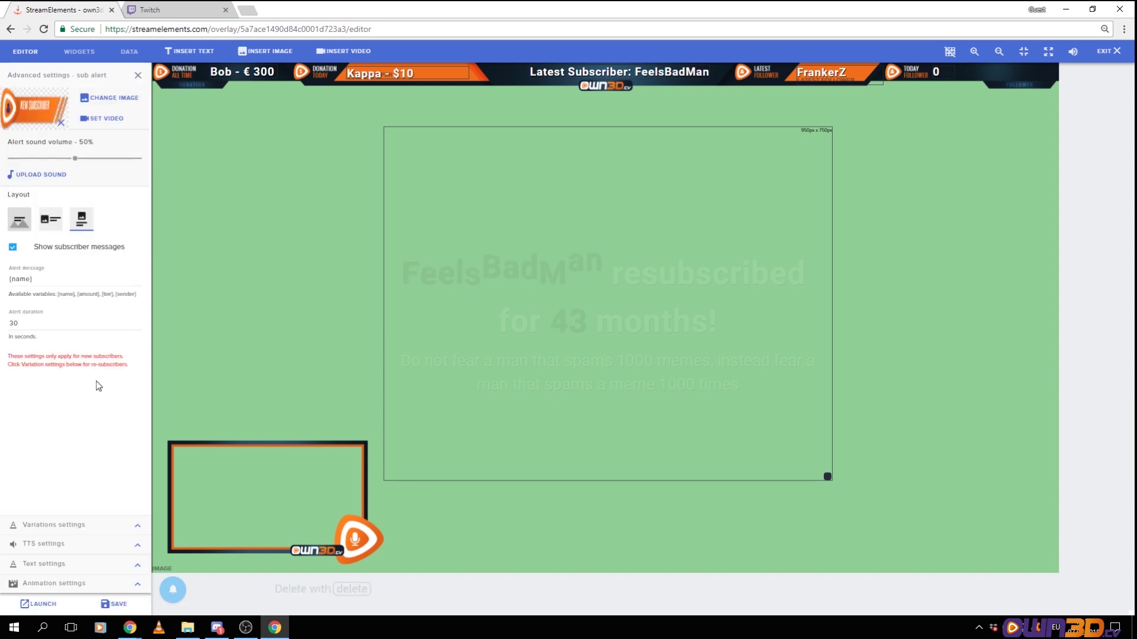
pyautogui.click(126, 566)
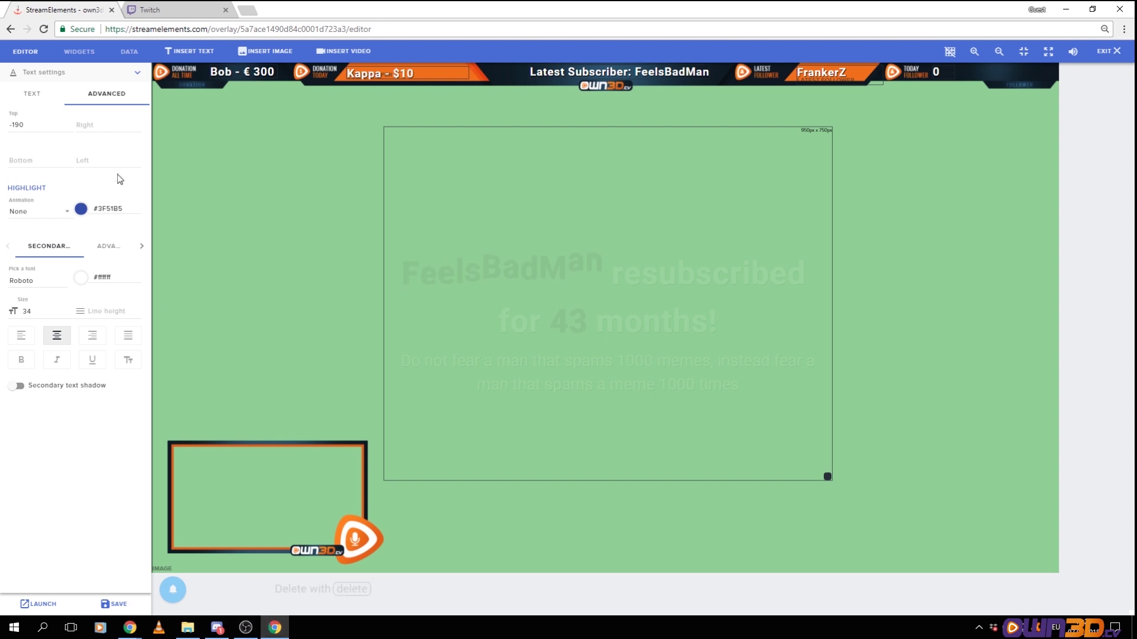
pyautogui.click(137, 73)
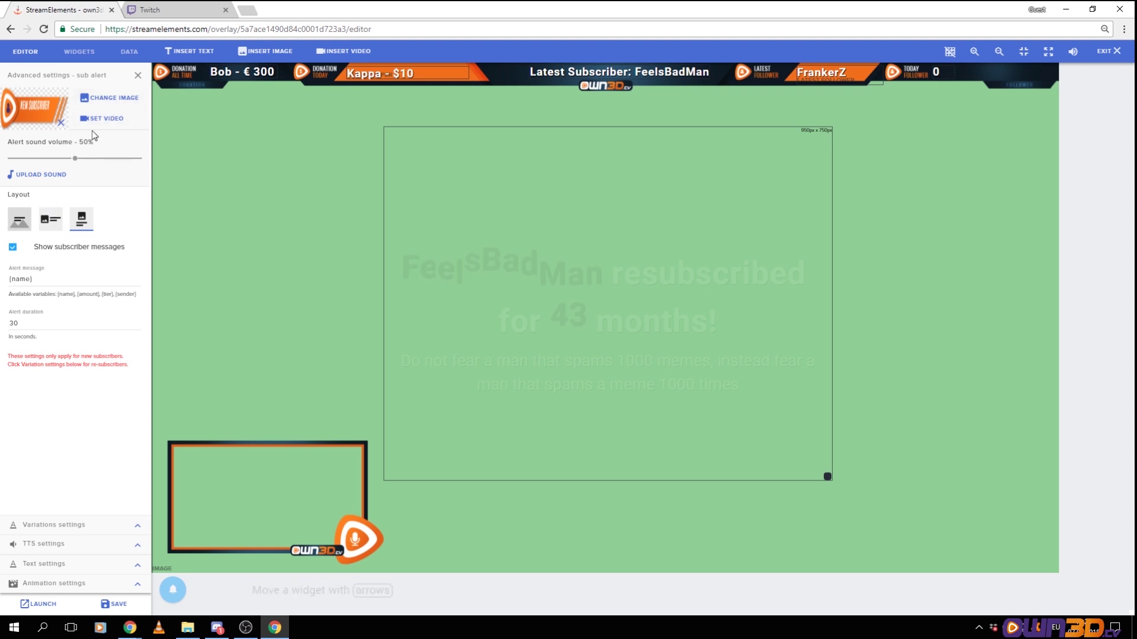
pyautogui.click(138, 530)
pyautogui.click(120, 100)
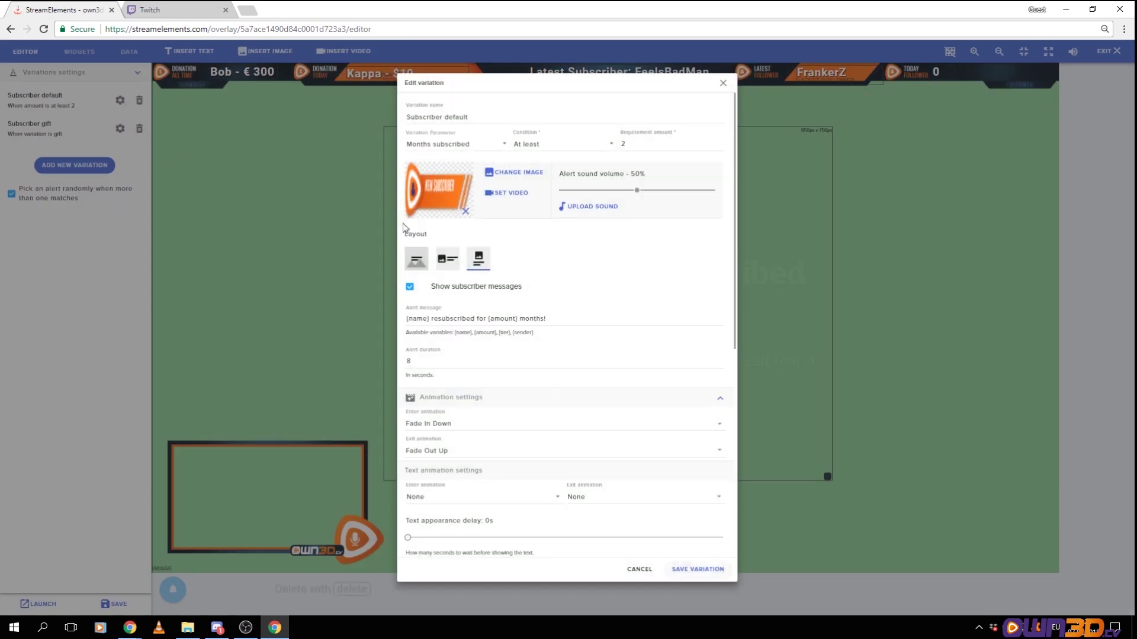
# Adjust the main text's top offset, set its size to 34 and turn off the highlight animation
pyautogui.scroll(-7, 575, 360)
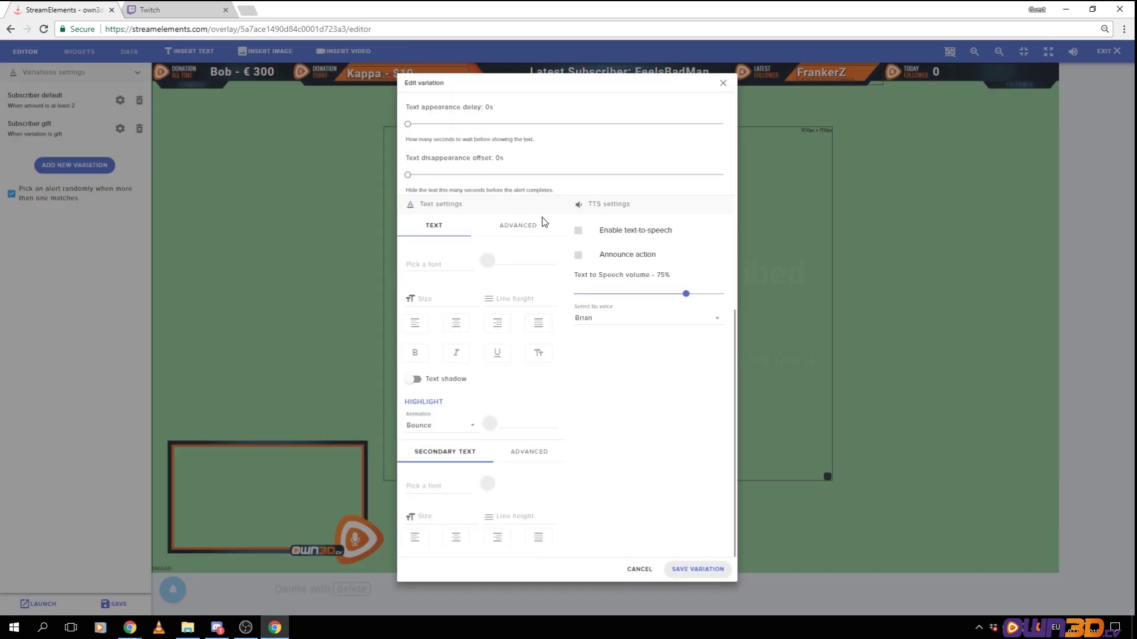
pyautogui.click(515, 228)
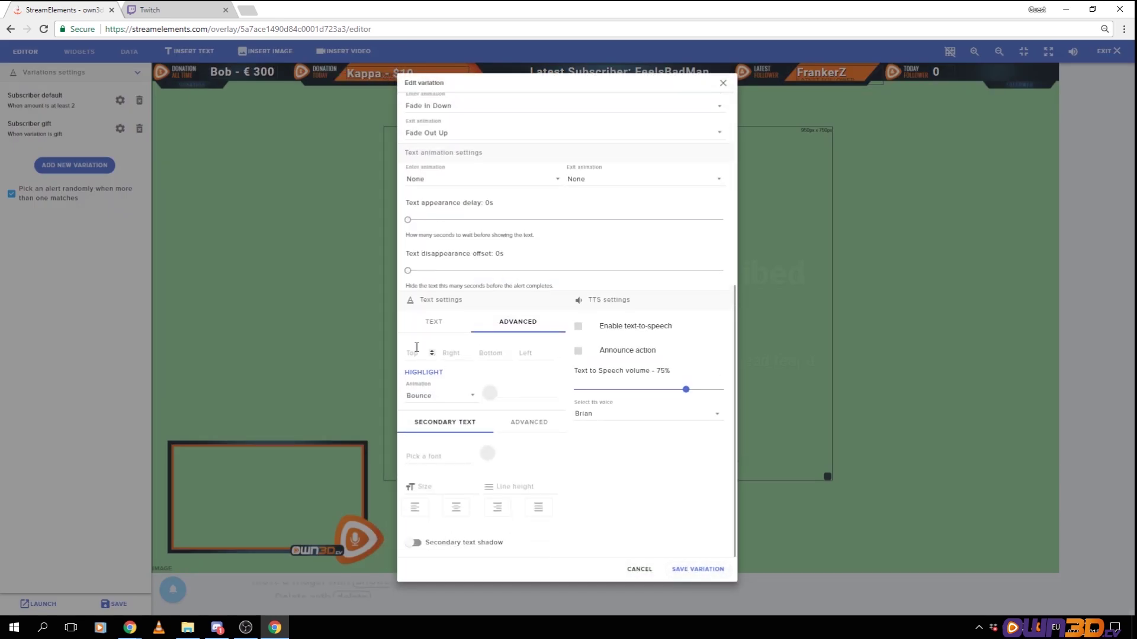
pyautogui.click(432, 355)
pyautogui.click(431, 355)
pyautogui.click(431, 354)
pyautogui.click(447, 322)
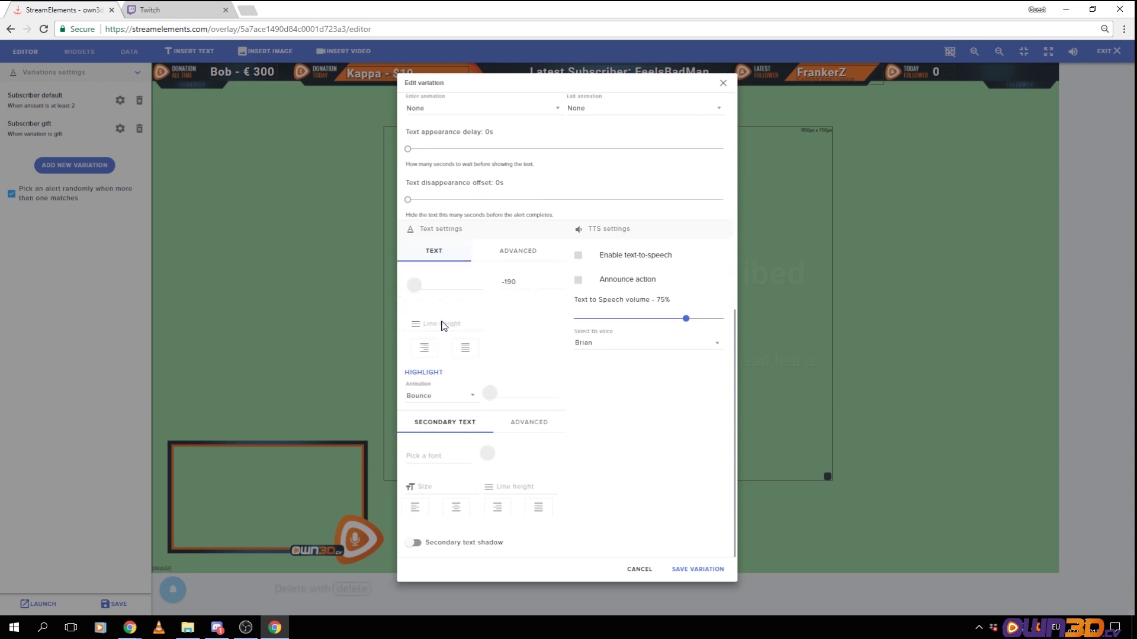
pyautogui.click(438, 299)
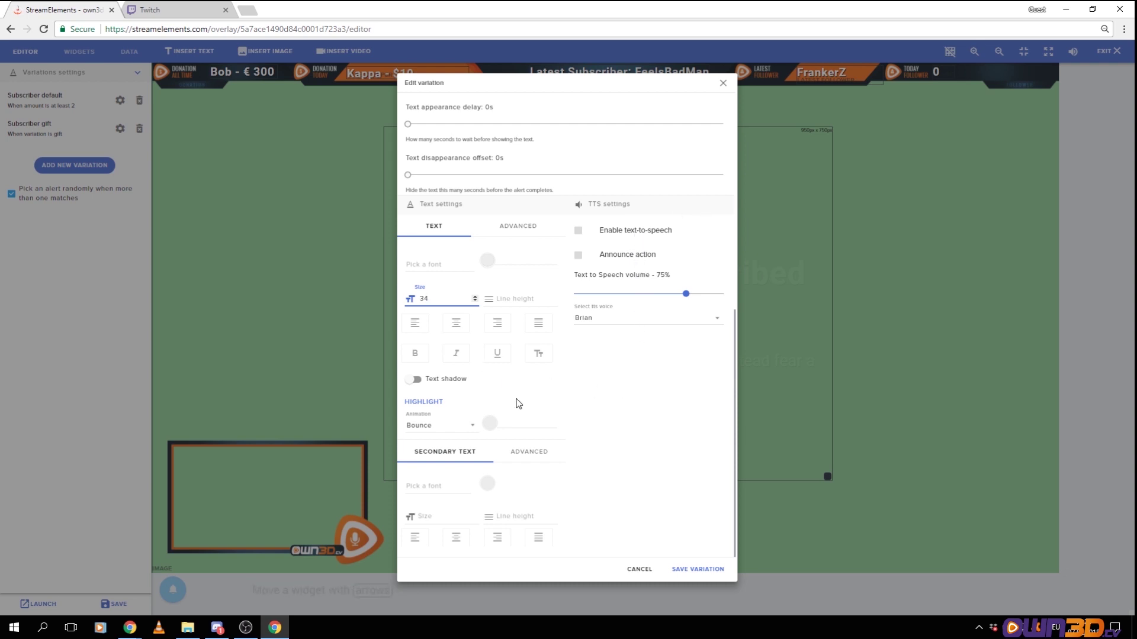
pyautogui.click(475, 433)
pyautogui.click(437, 405)
# Set the secondary text size to 20 and save the variation
pyautogui.click(473, 515)
pyautogui.scroll(-1, 520, 513)
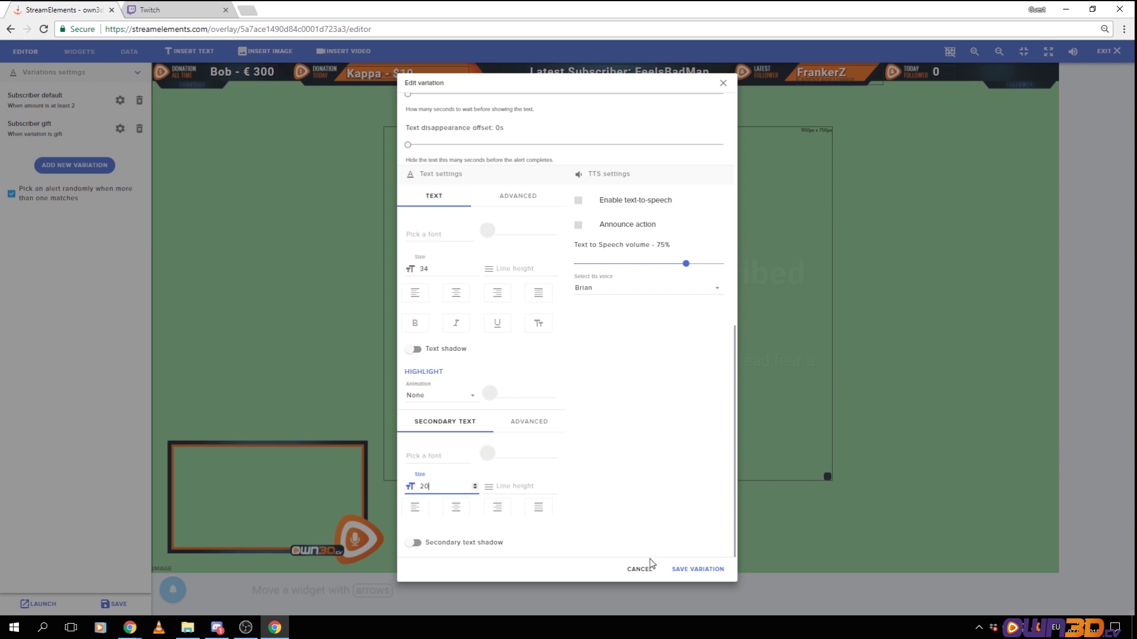
pyautogui.click(532, 423)
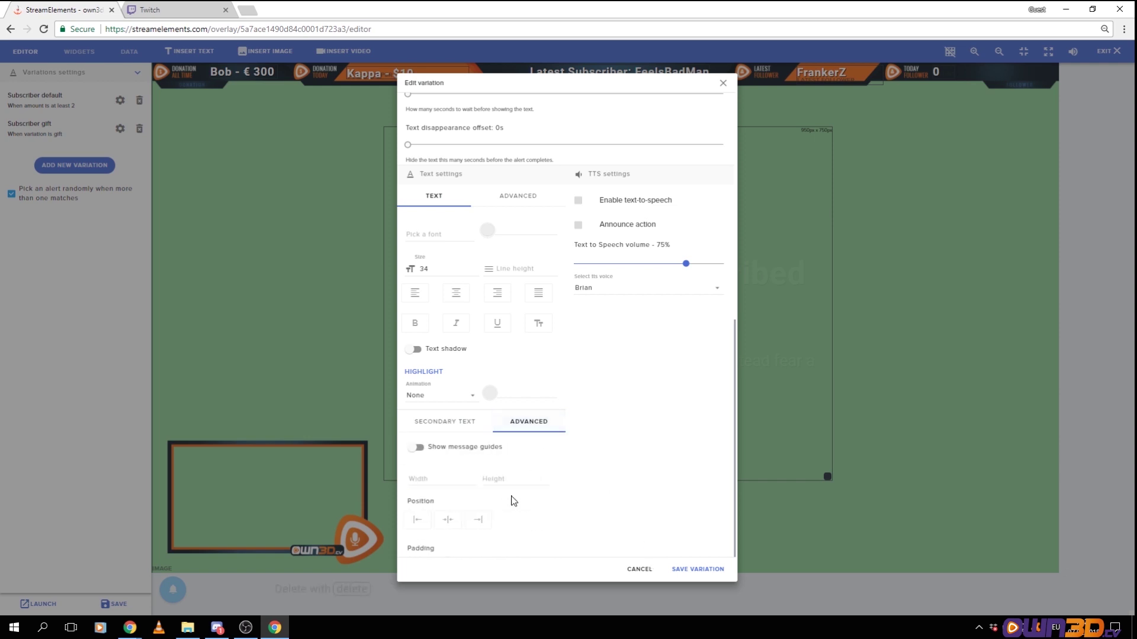
pyautogui.click(710, 573)
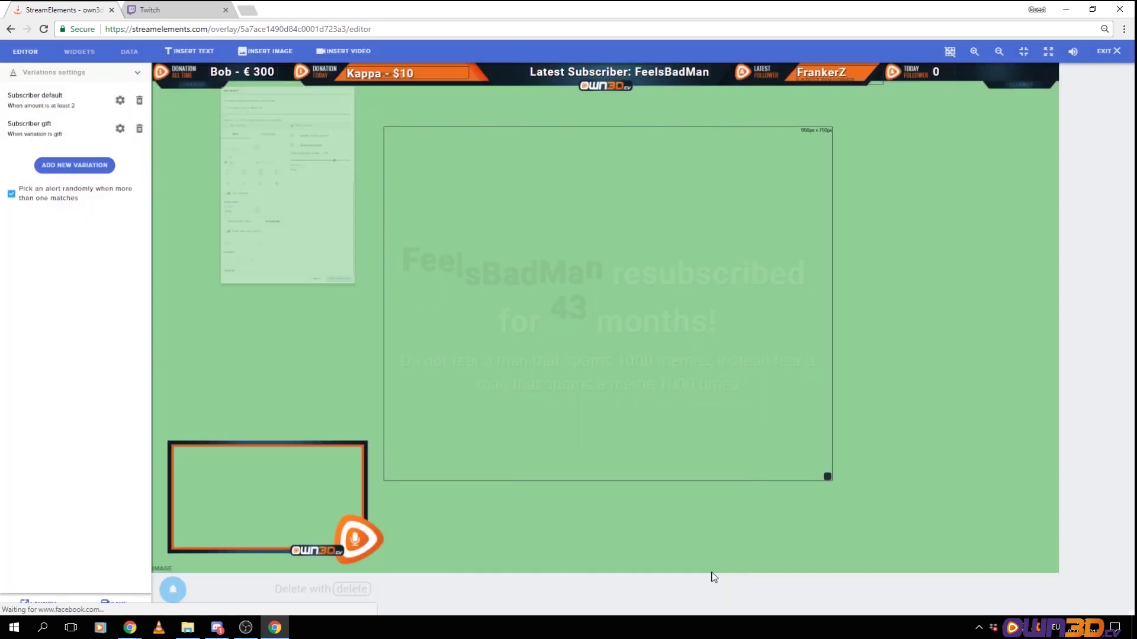
# Replay a test alert of Keepo resubscribing for 2 months, then return to general sub alert settings
pyautogui.moveTo(173, 590)
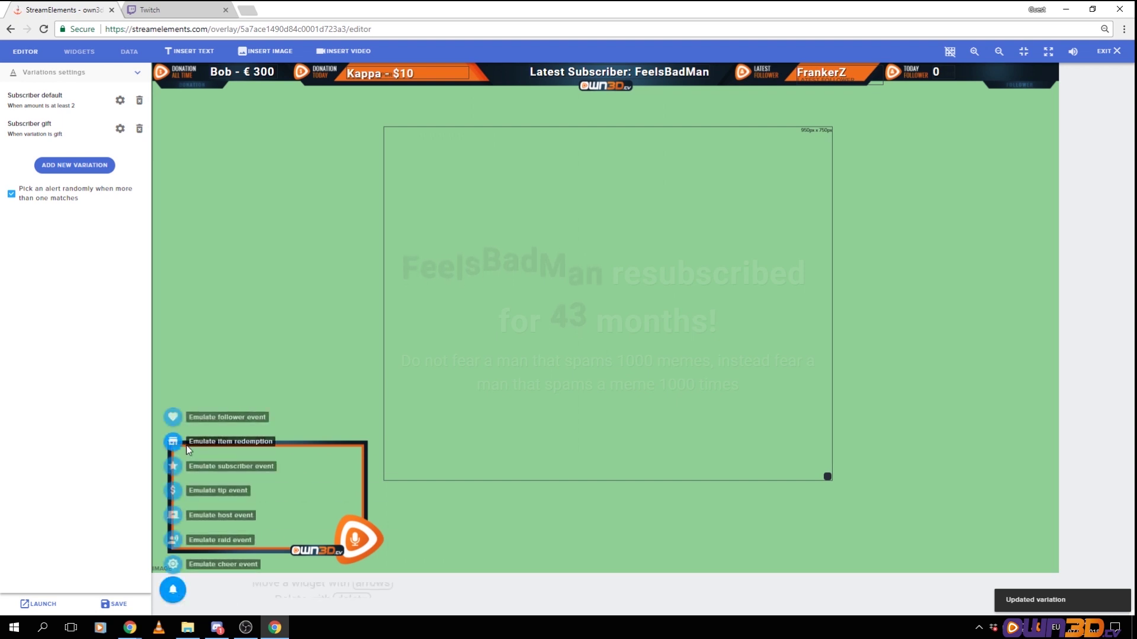
pyautogui.click(174, 467)
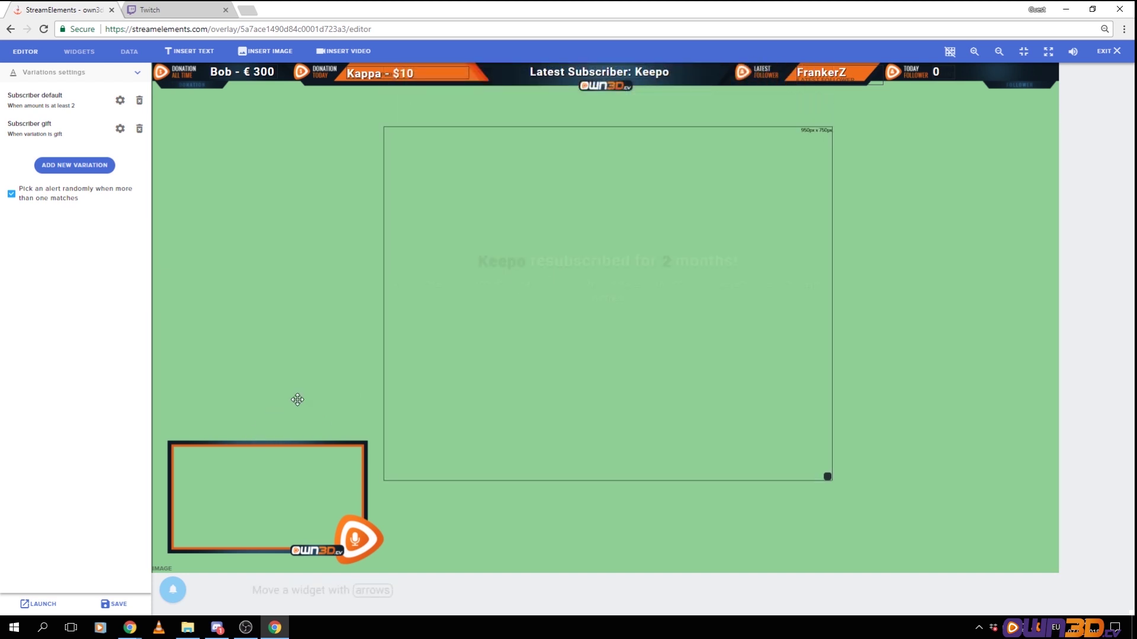
pyautogui.click(136, 72)
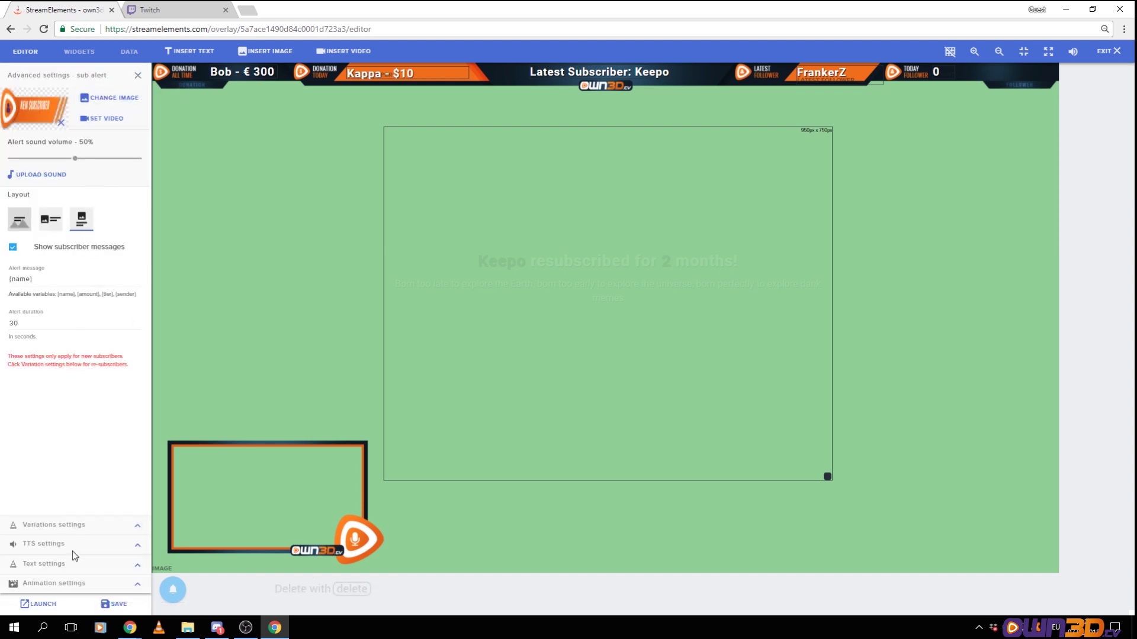
# Look over the sub alert's secondary text advanced options, then close the text settings
pyautogui.click(135, 566)
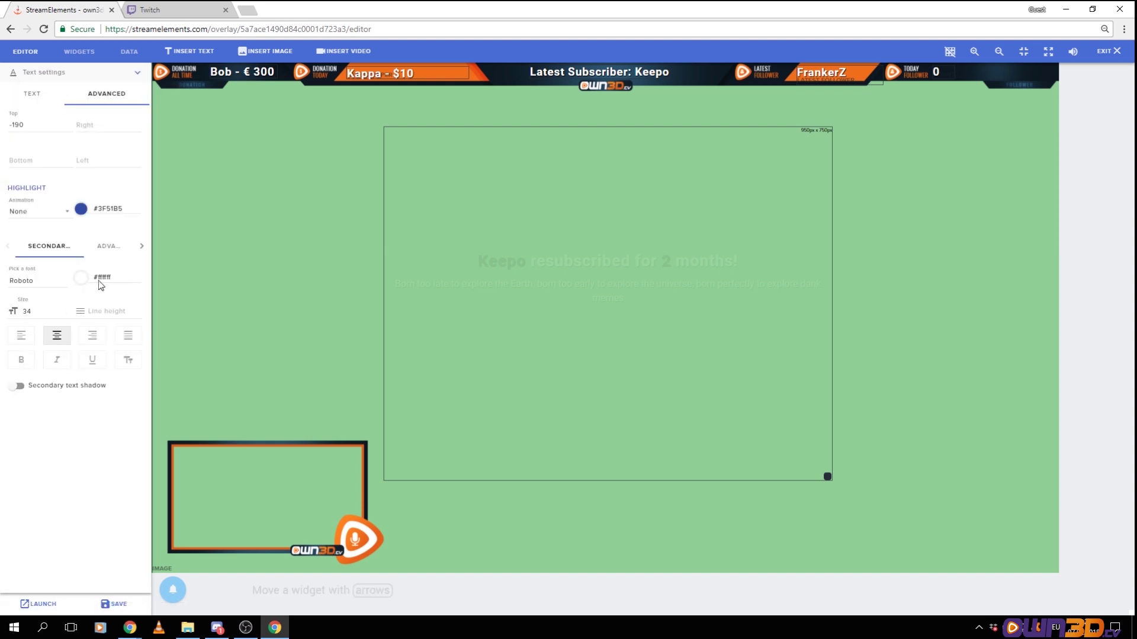
pyautogui.click(108, 246)
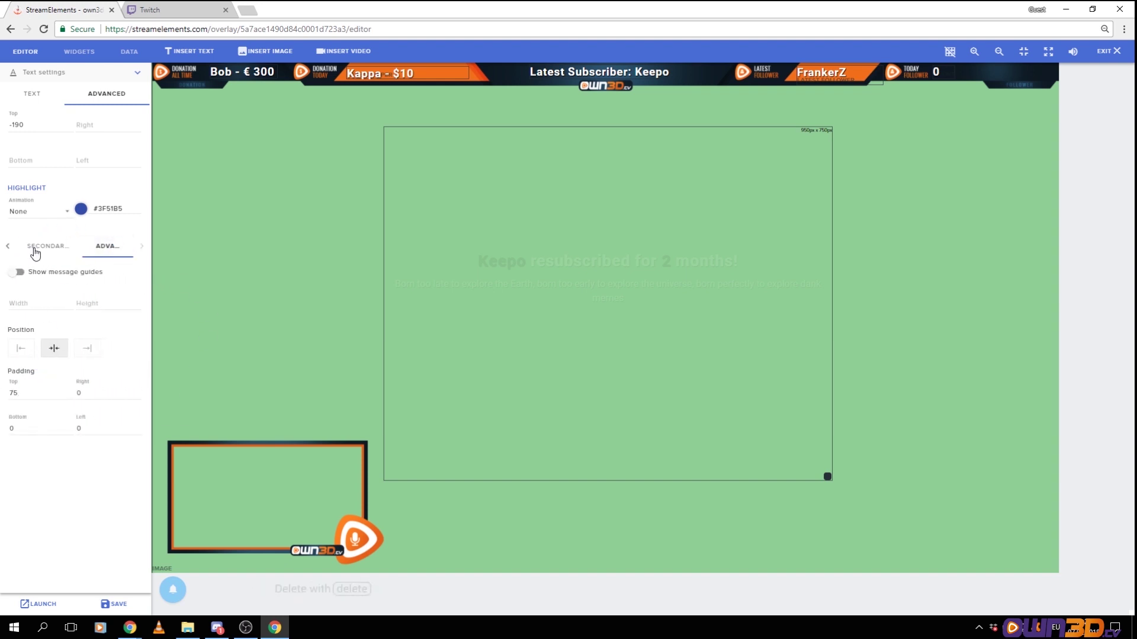
pyautogui.click(53, 253)
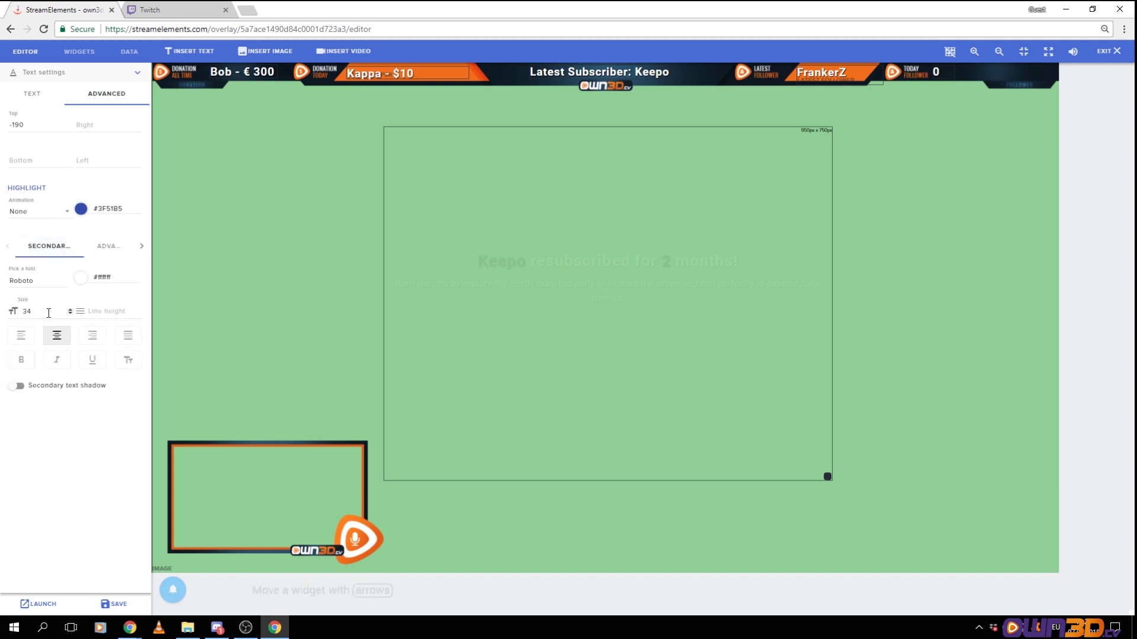
pyautogui.click(112, 248)
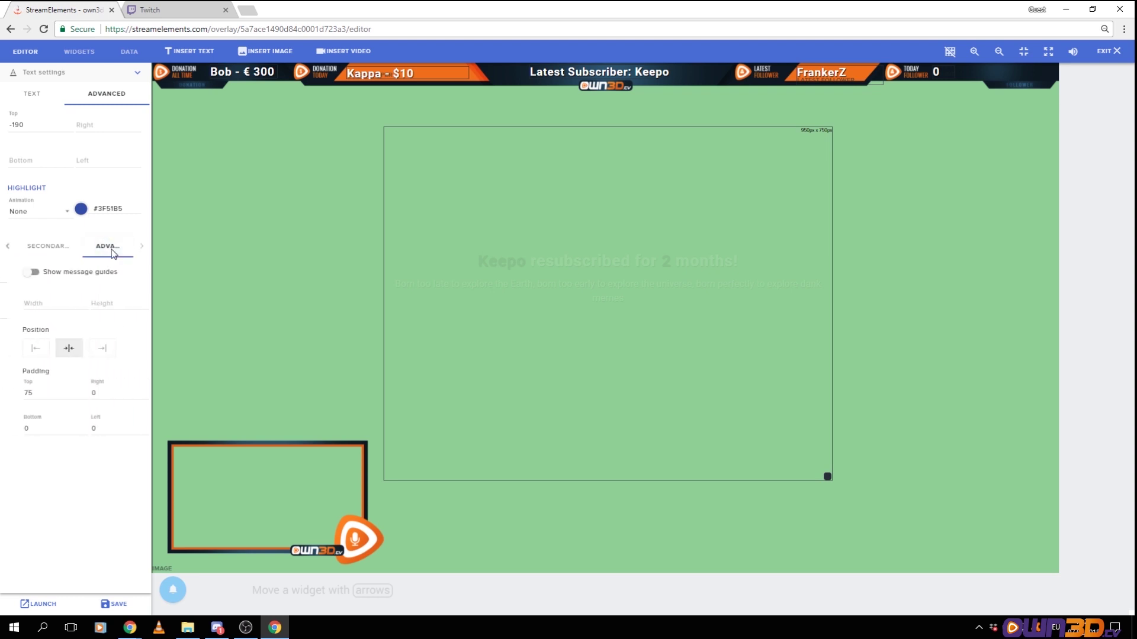
pyautogui.click(138, 75)
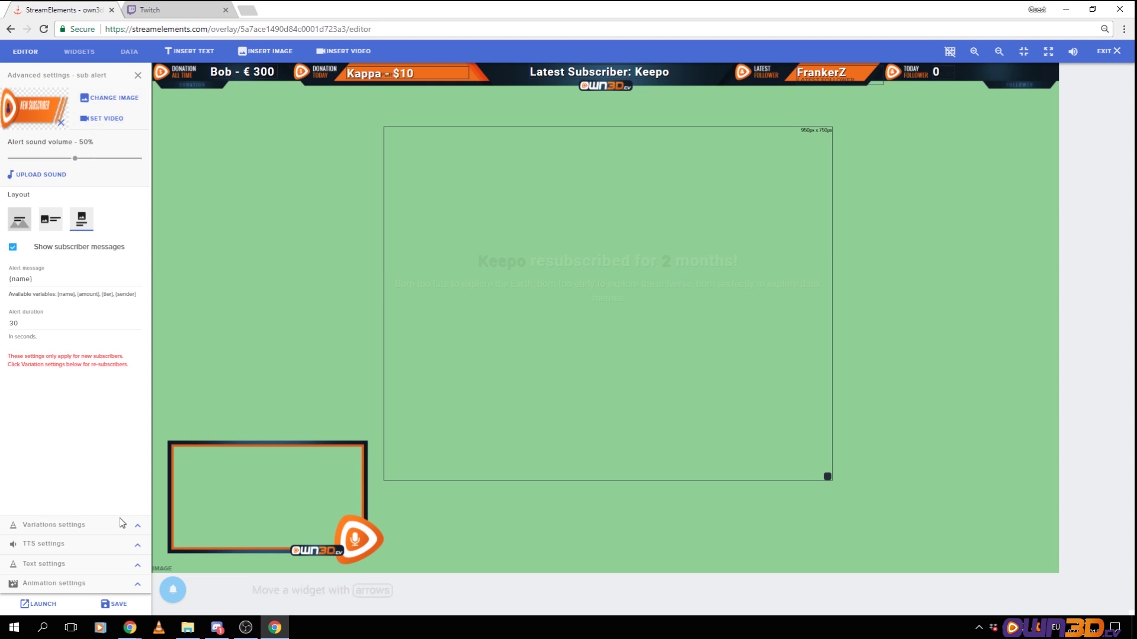
# In Subscriber default, clear the secondary text height, keep top padding 75, and save
pyautogui.click(137, 525)
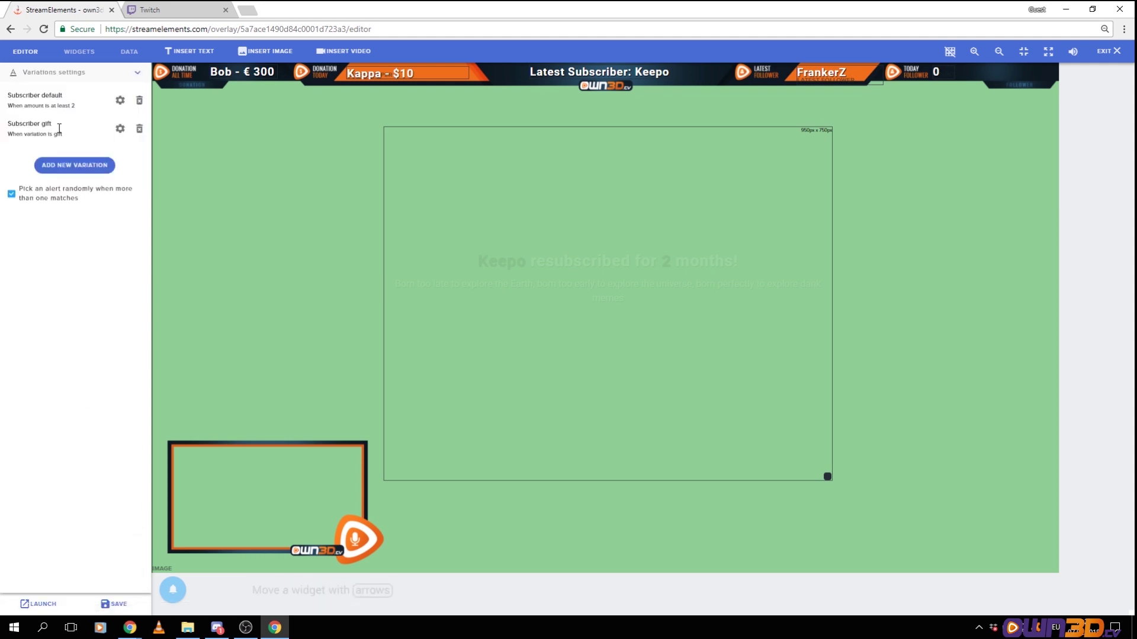
pyautogui.click(122, 101)
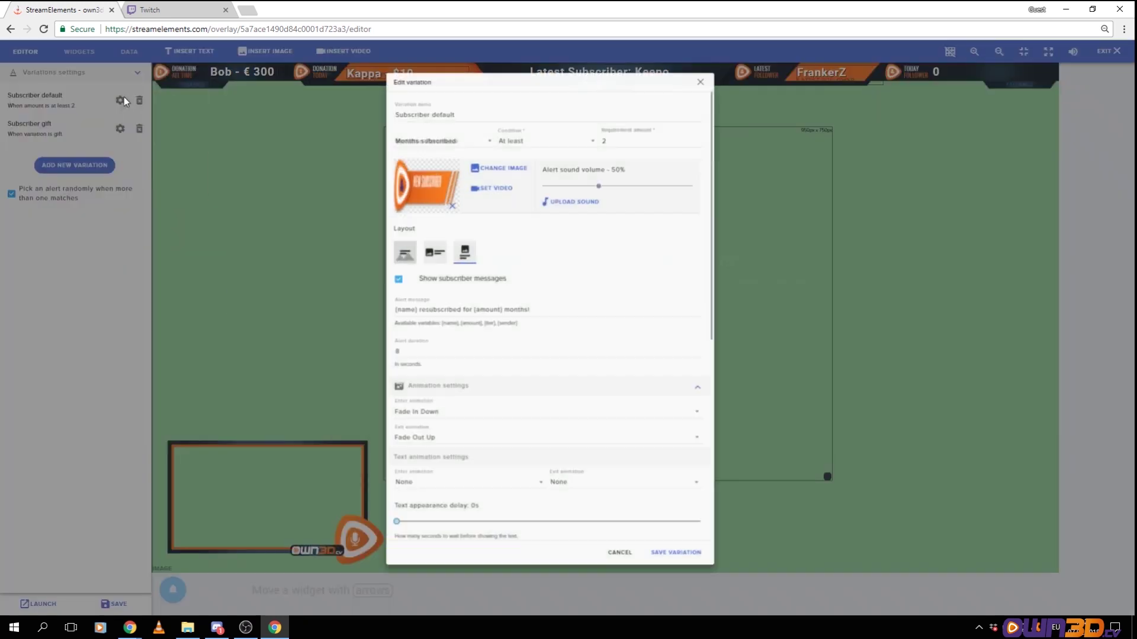
pyautogui.scroll(-10, 599, 391)
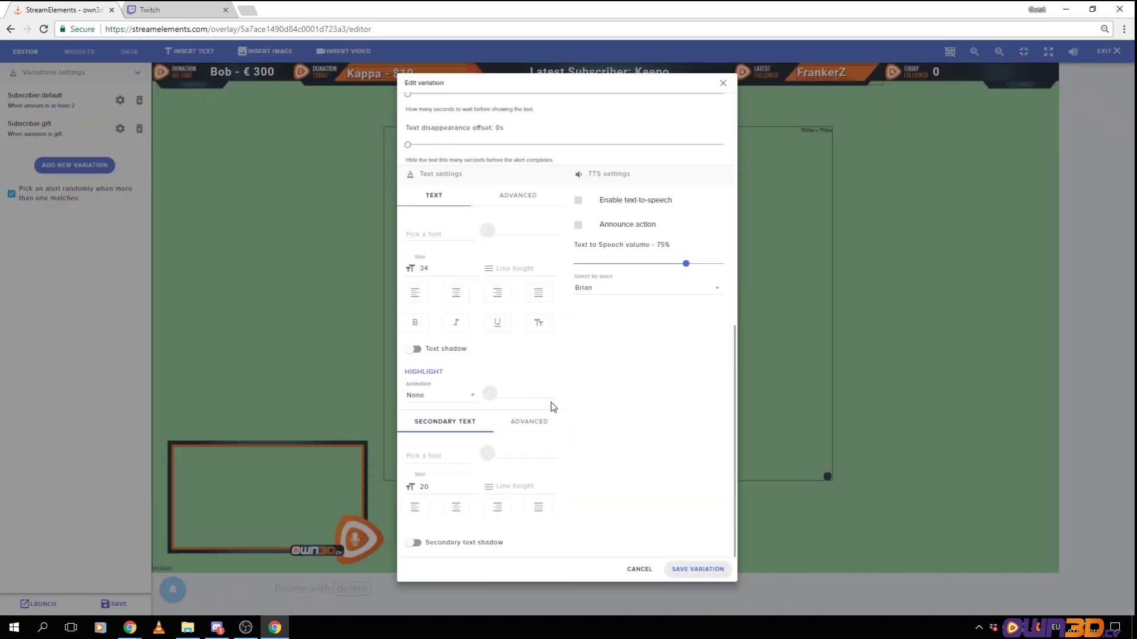
pyautogui.click(527, 421)
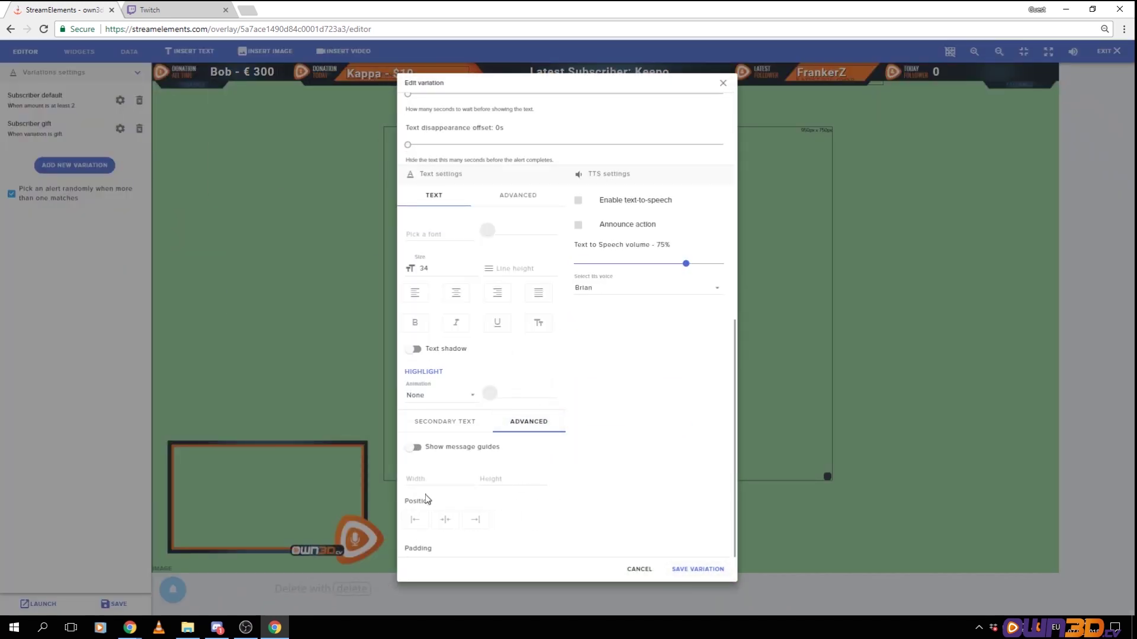
pyautogui.click(532, 479)
pyautogui.scroll(-1, 481, 515)
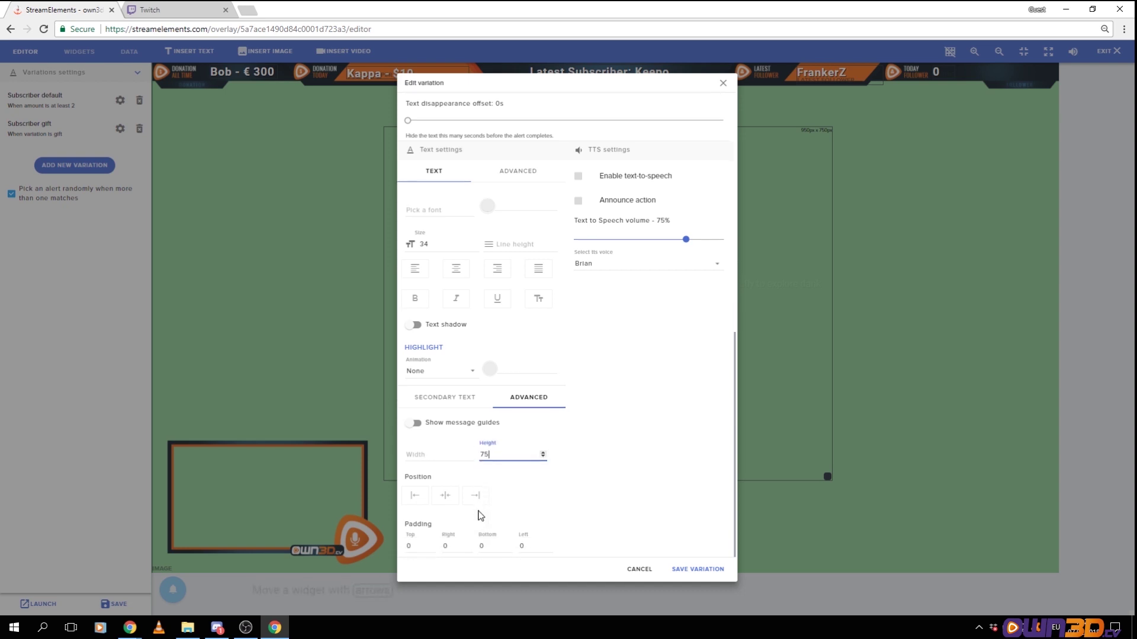
pyautogui.moveTo(507, 456); pyautogui.dragTo(456, 456)
pyautogui.press('BackSpace')
pyautogui.click(421, 546)
pyautogui.click(693, 570)
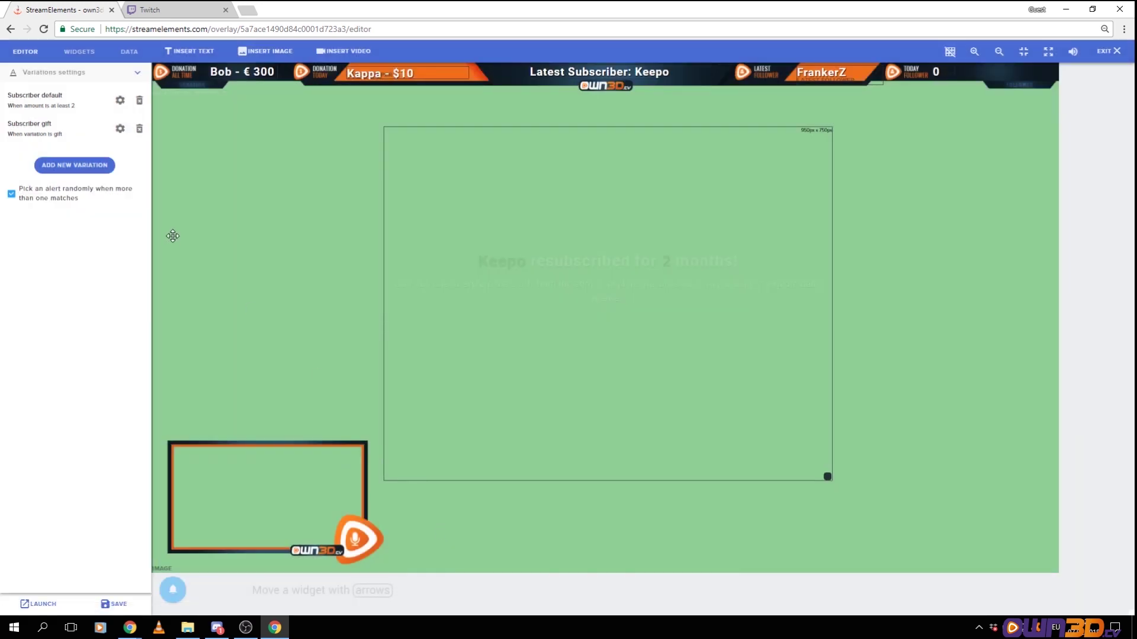
# Emulate a subscriber event to play KKona's 48-month resubscription test alert
pyautogui.moveTo(174, 591)
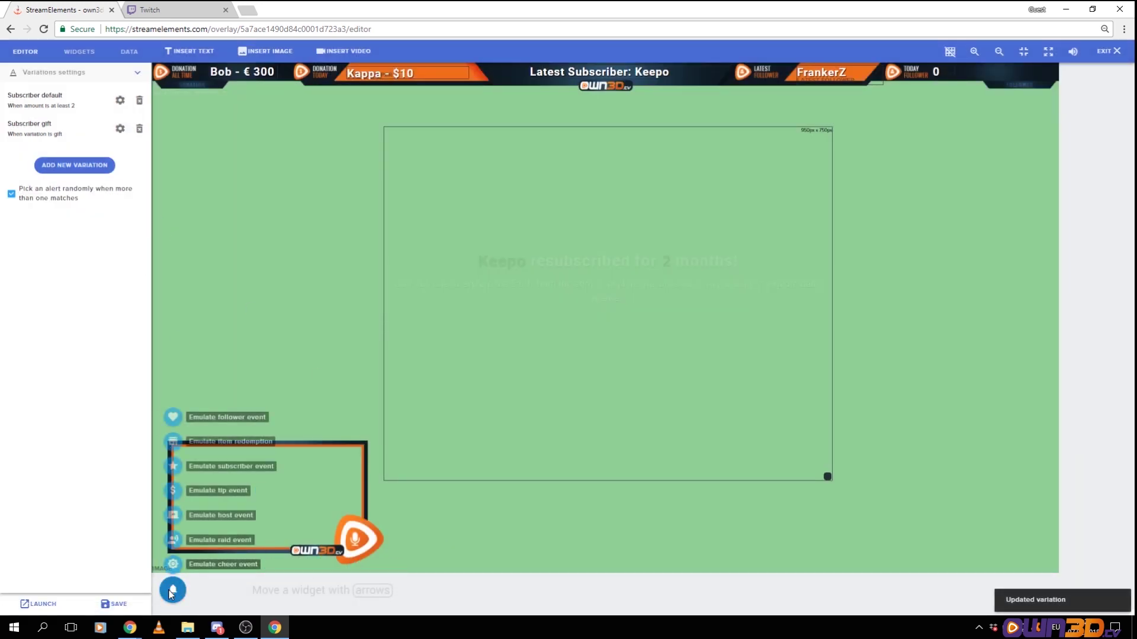
pyautogui.moveTo(174, 464)
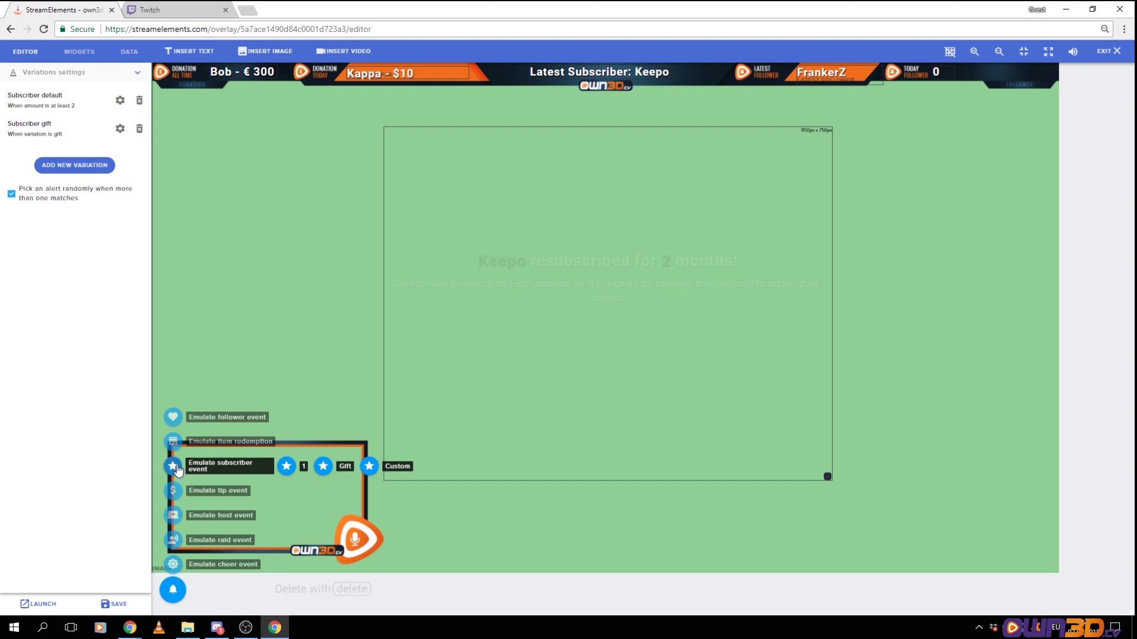
pyautogui.click(173, 467)
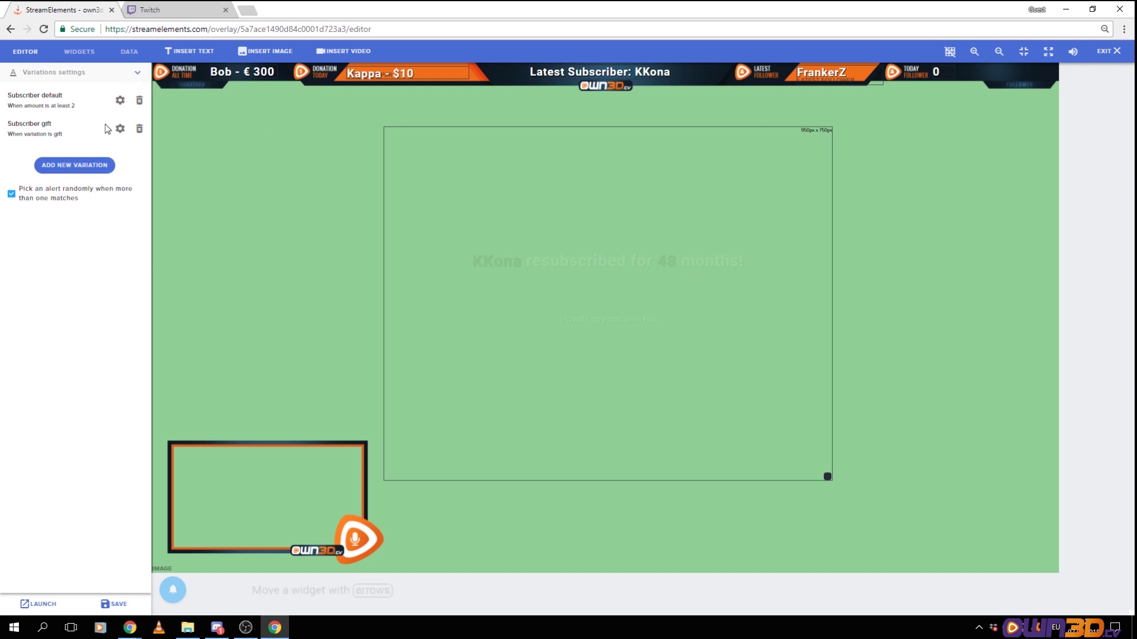
pyautogui.click(120, 129)
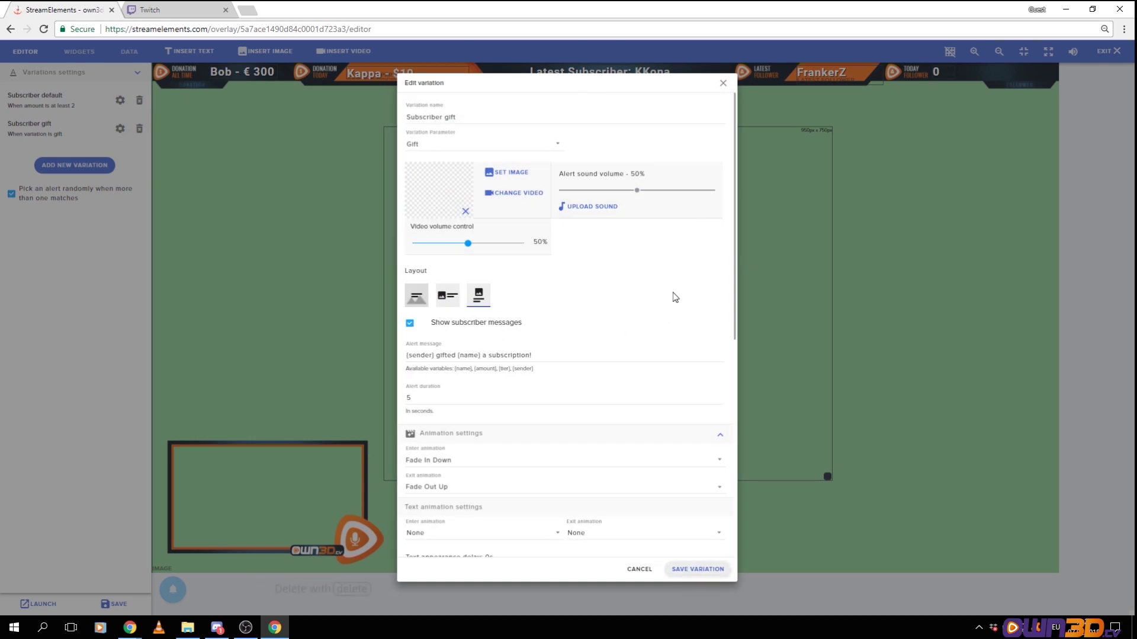
pyautogui.scroll(-10, 562, 362)
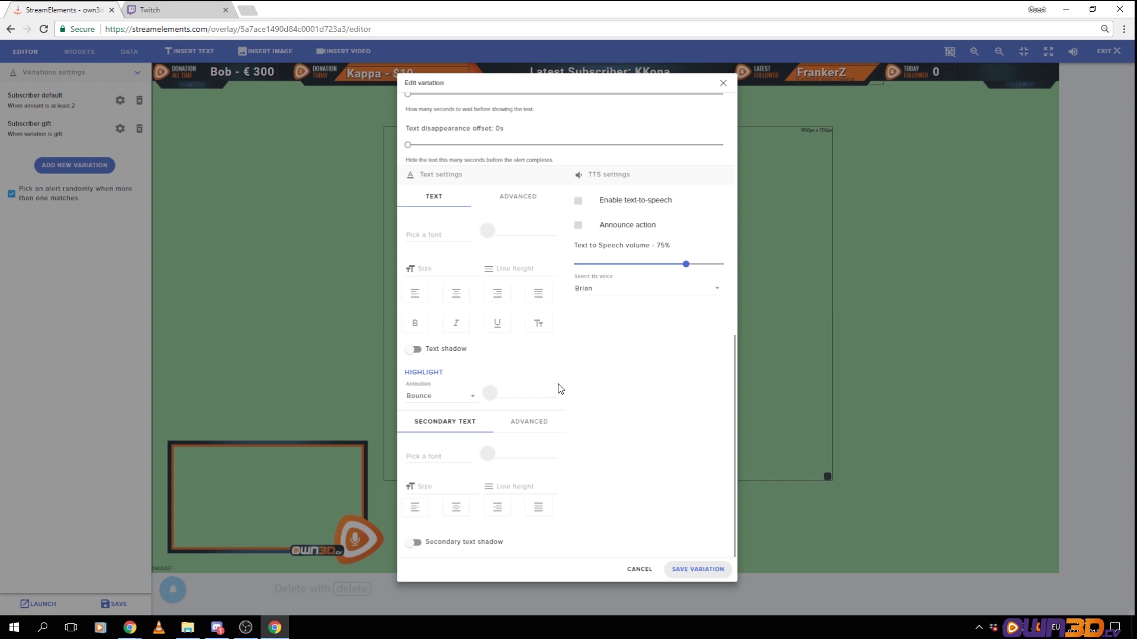
pyautogui.scroll(10, 588, 321)
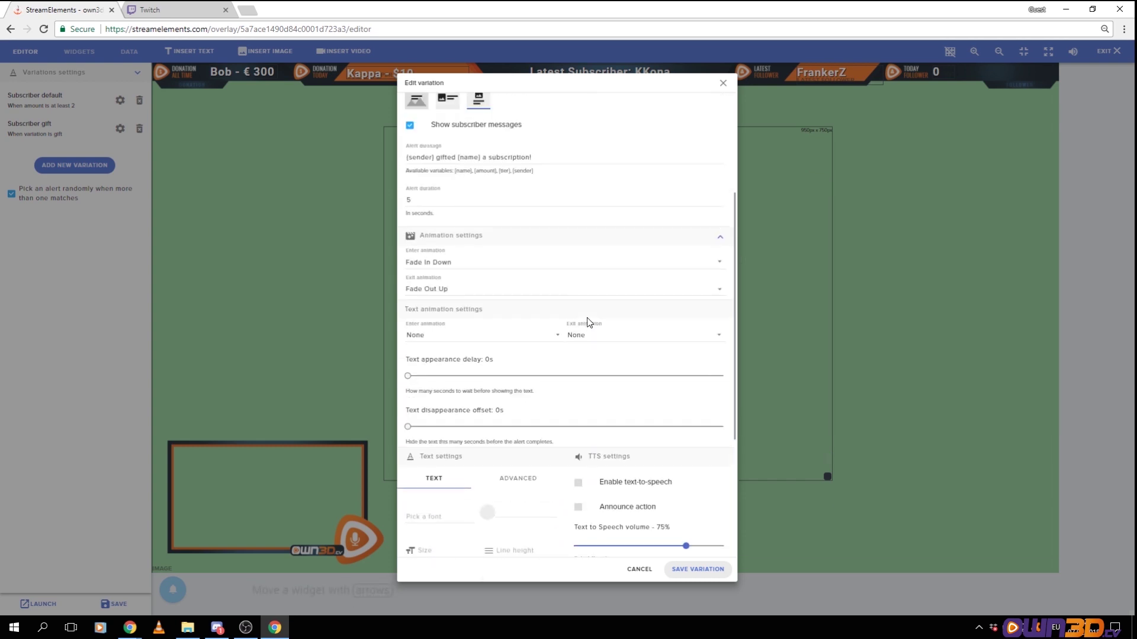
pyautogui.click(723, 83)
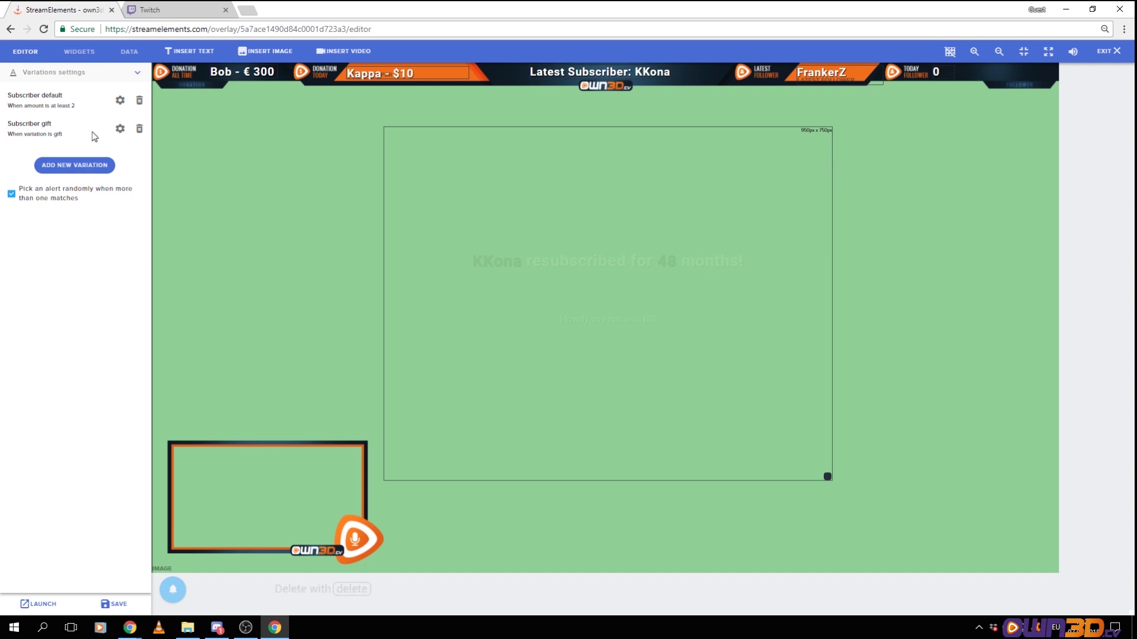
# Collapse Variations settings, save the overlay, and bring up the WIDGETS catalogue
pyautogui.click(136, 72)
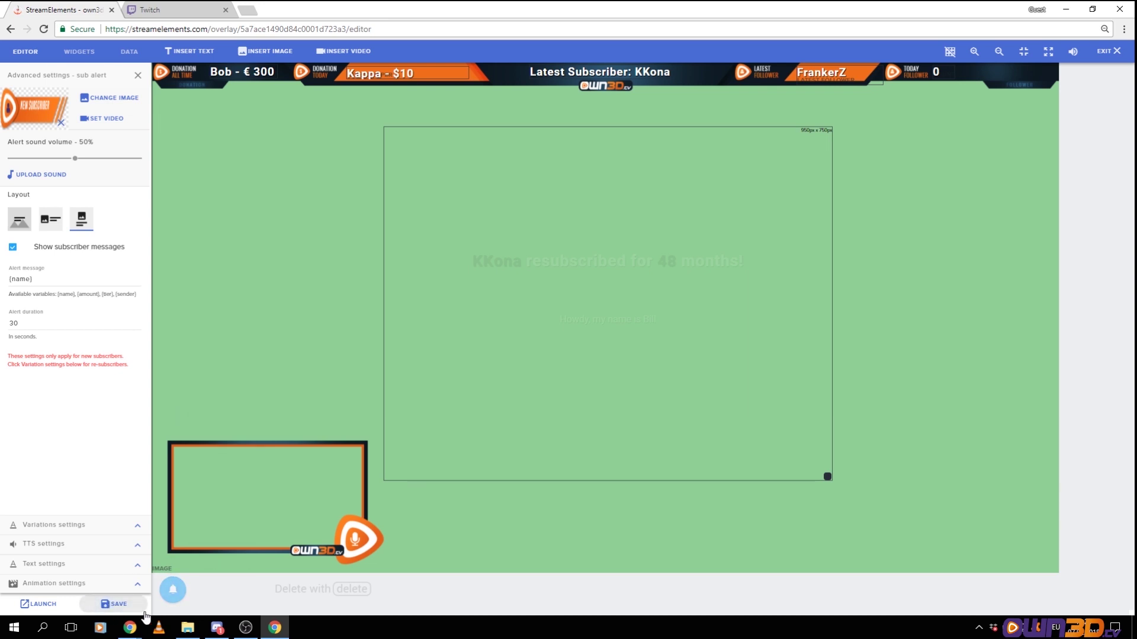
pyautogui.click(115, 603)
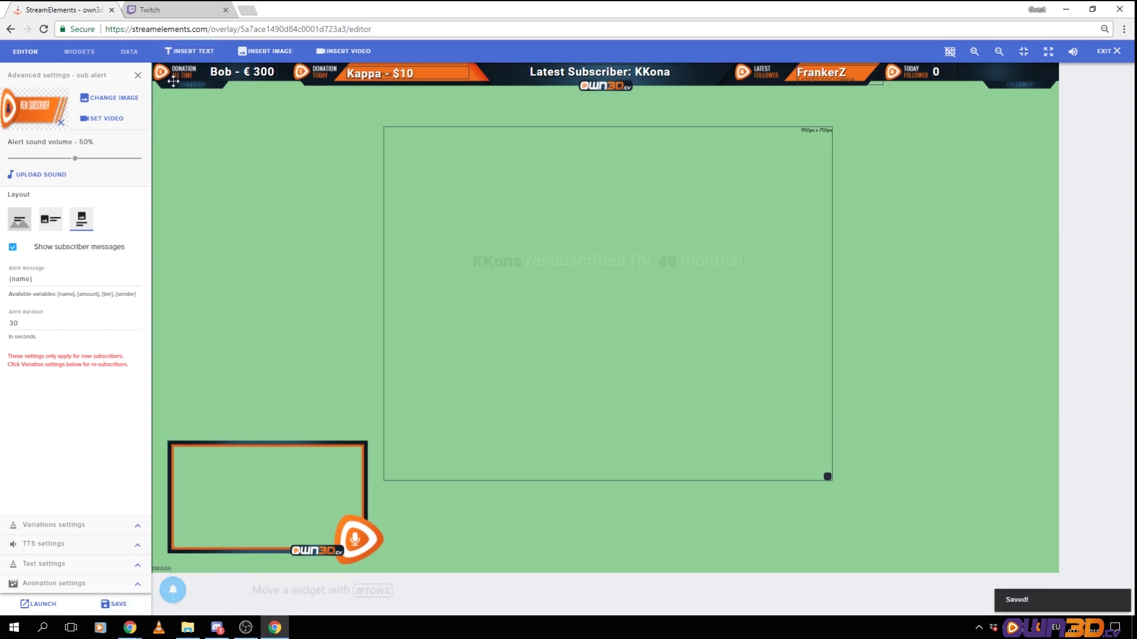
pyautogui.click(92, 52)
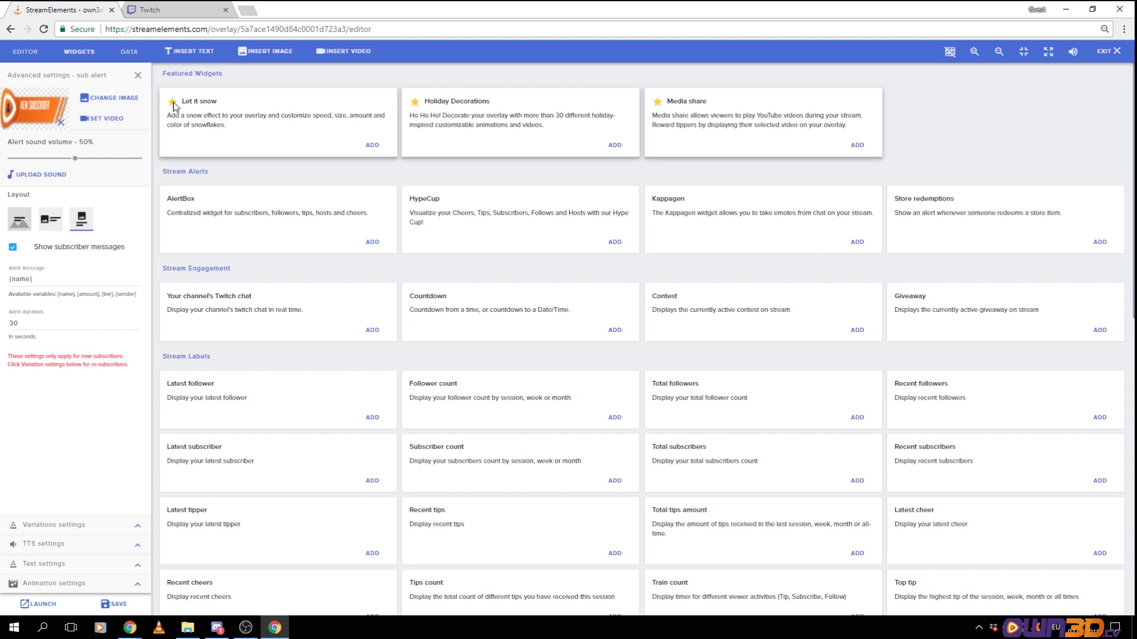
pyautogui.scroll(-8, 482, 197)
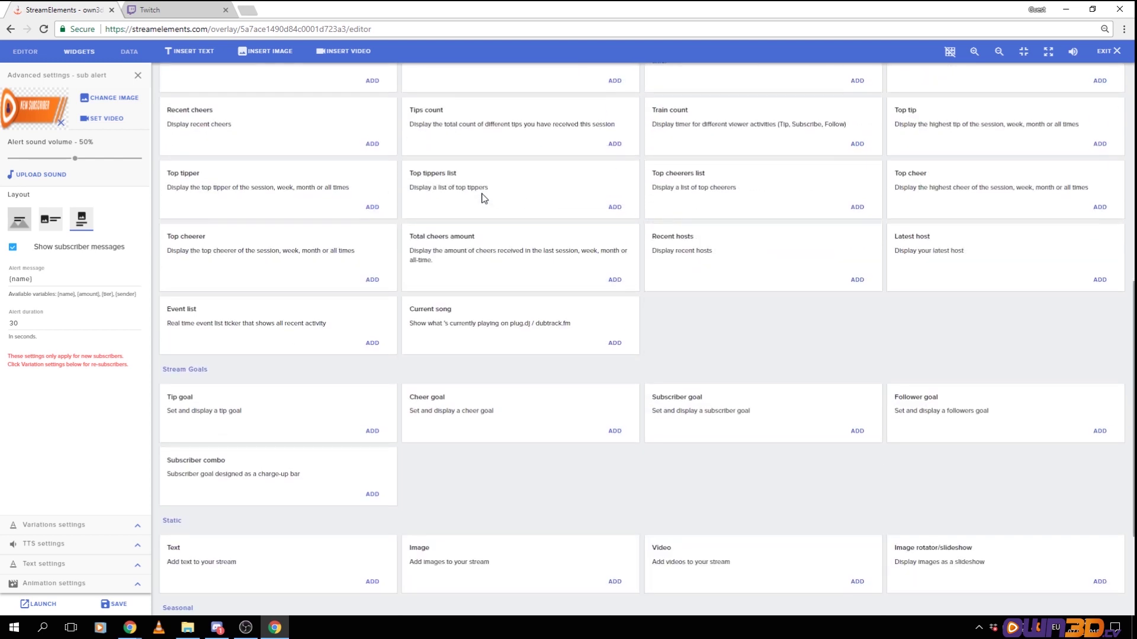
pyautogui.scroll(-2, 484, 197)
pyautogui.scroll(10, 483, 217)
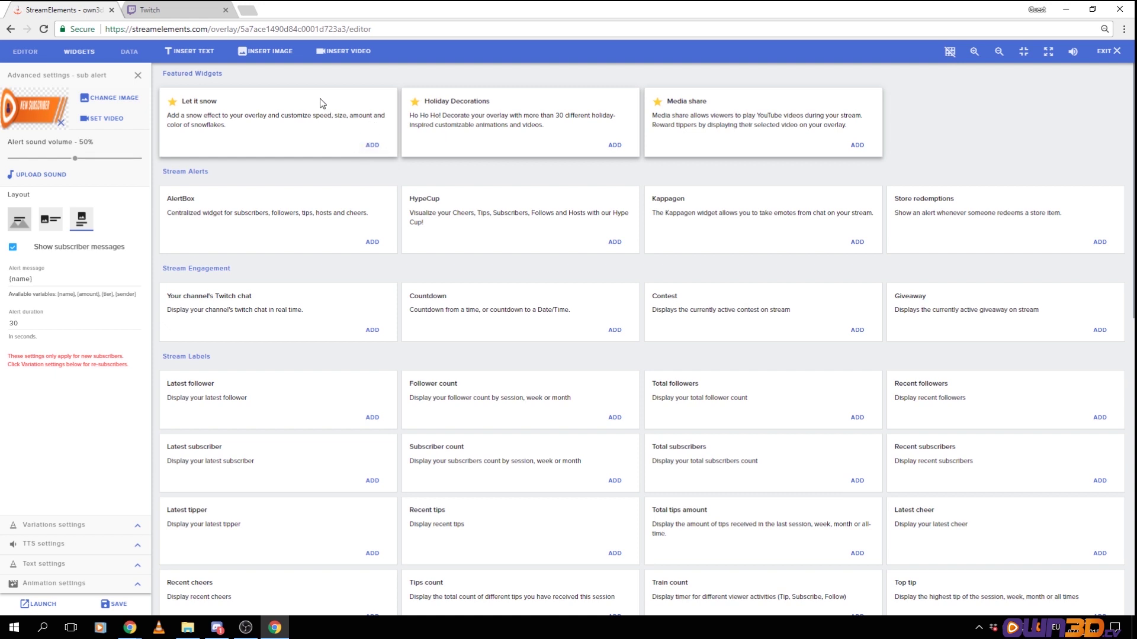
pyautogui.click(372, 145)
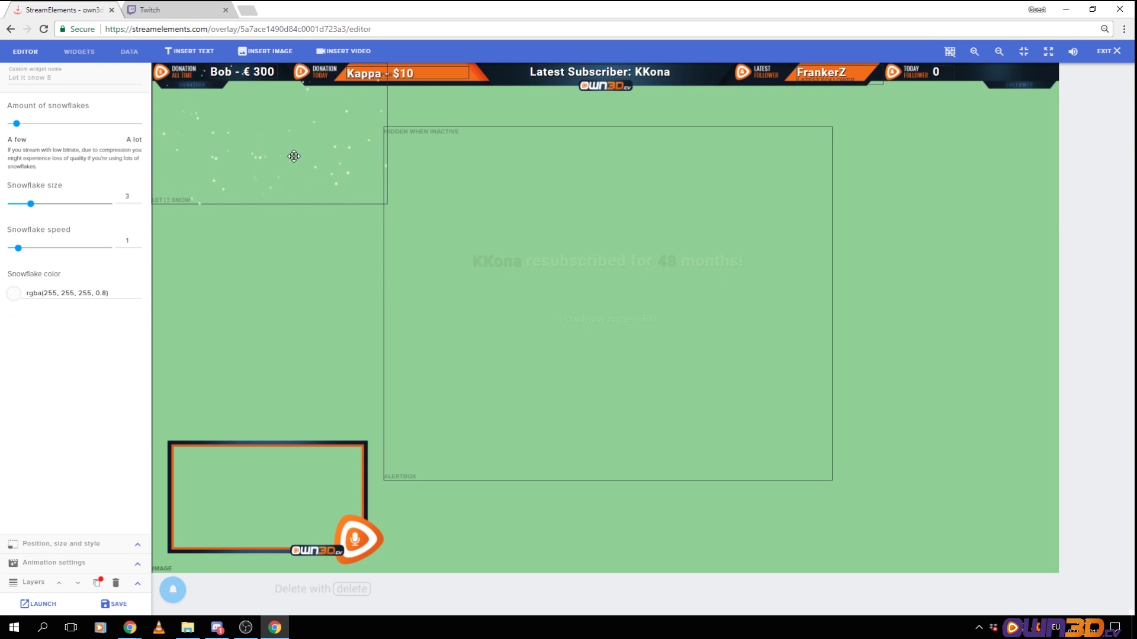
pyautogui.moveTo(291, 158); pyautogui.dragTo(344, 390)
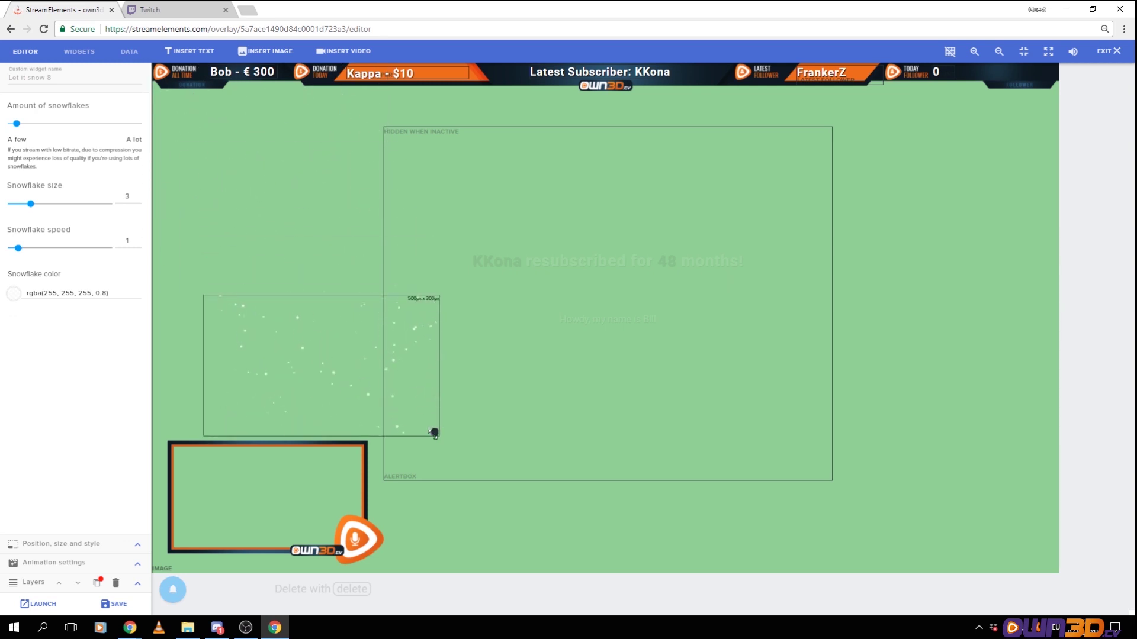
pyautogui.moveTo(434, 432); pyautogui.dragTo(400, 427)
pyautogui.moveTo(355, 393); pyautogui.dragTo(358, 544)
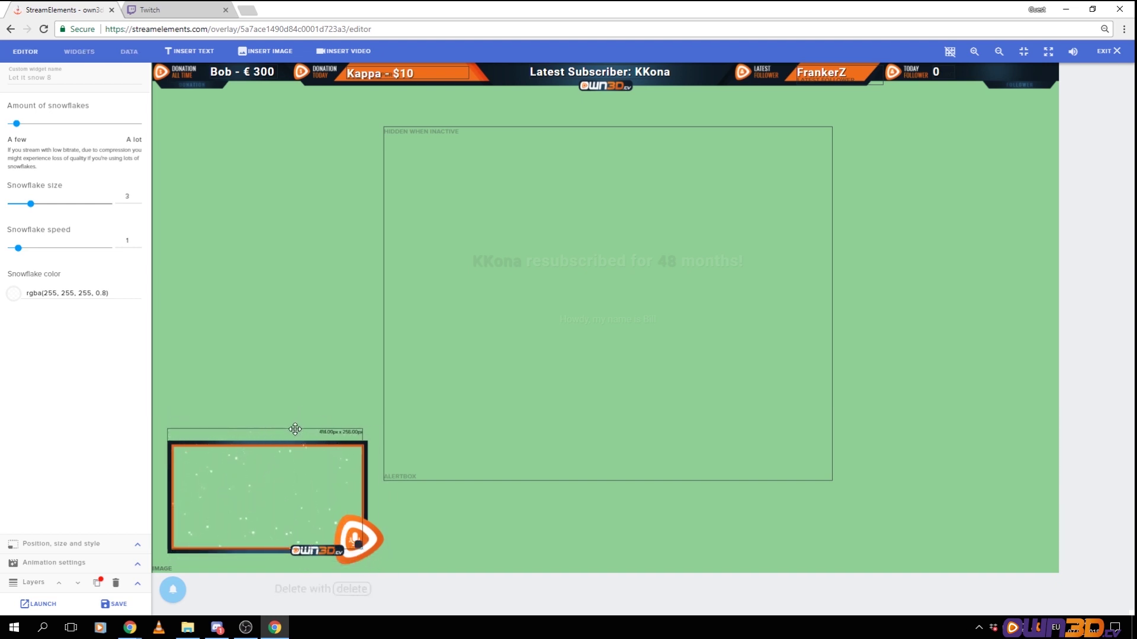
pyautogui.moveTo(289, 432); pyautogui.dragTo(321, 339)
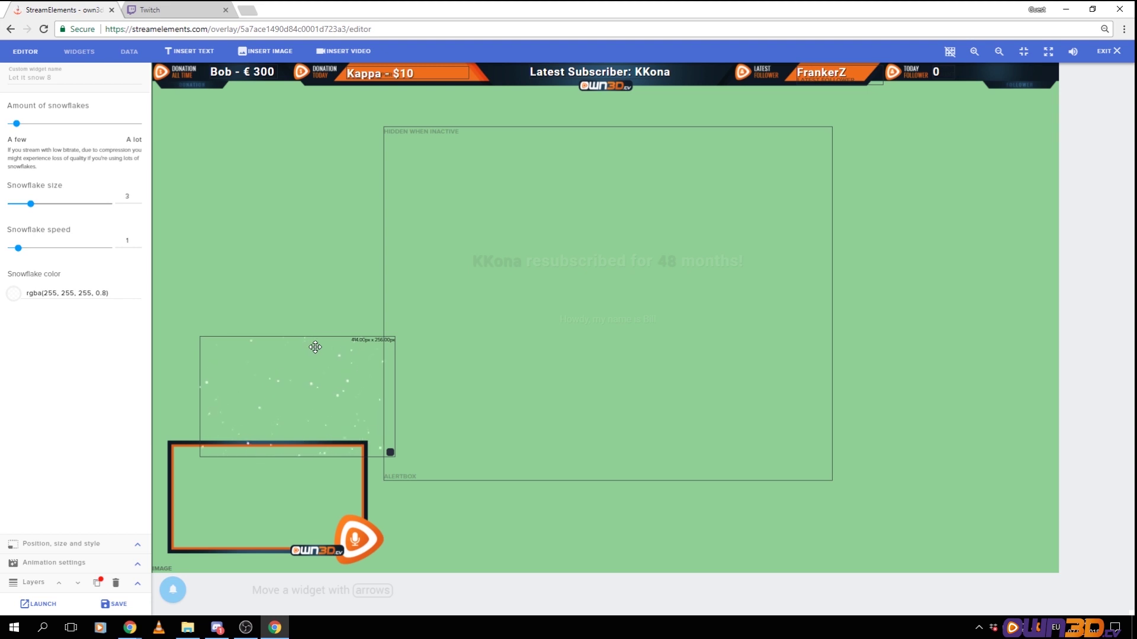
pyautogui.press('Delete')
pyautogui.click(78, 51)
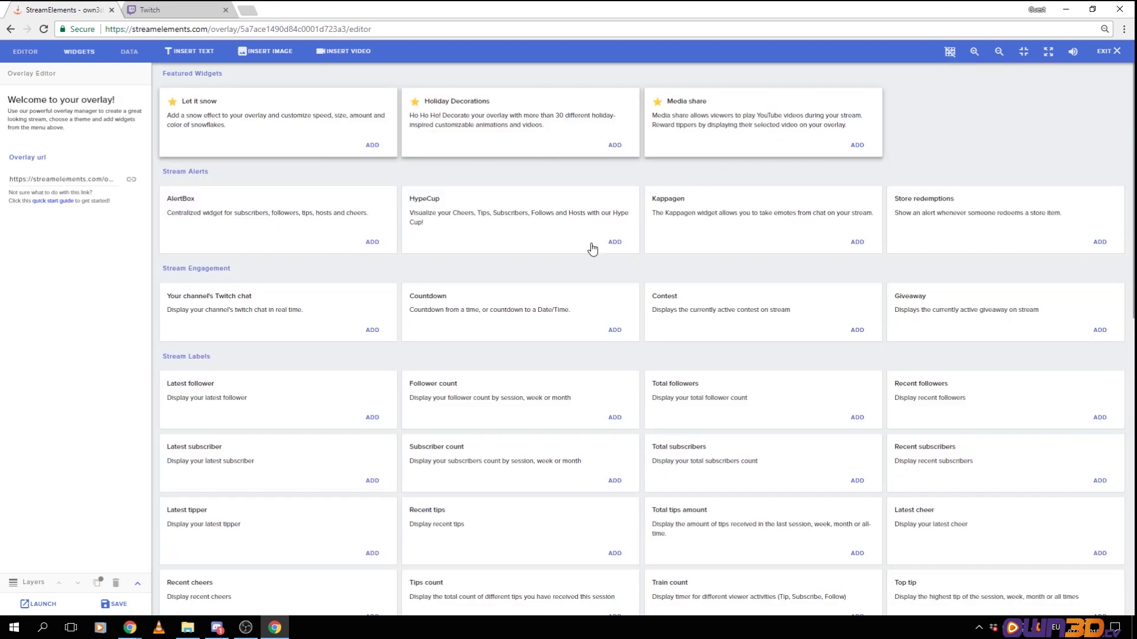
# Scroll to Stream Goals and add a Follower goal widget, shown as 0/100 at top left
pyautogui.scroll(-5, 492, 263)
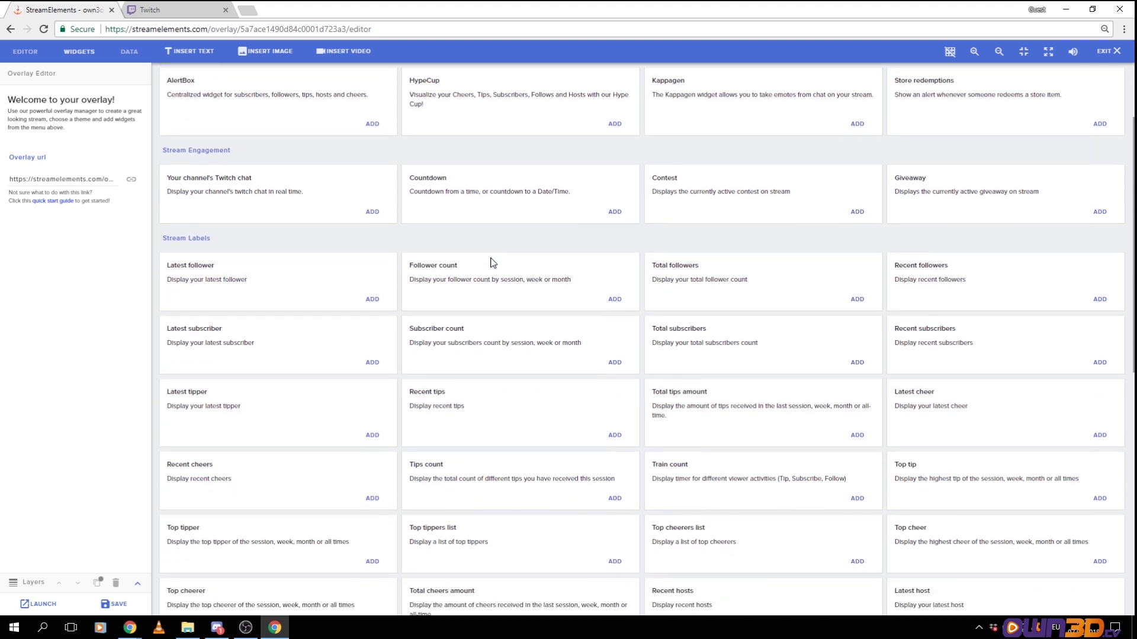
pyautogui.scroll(-4, 492, 261)
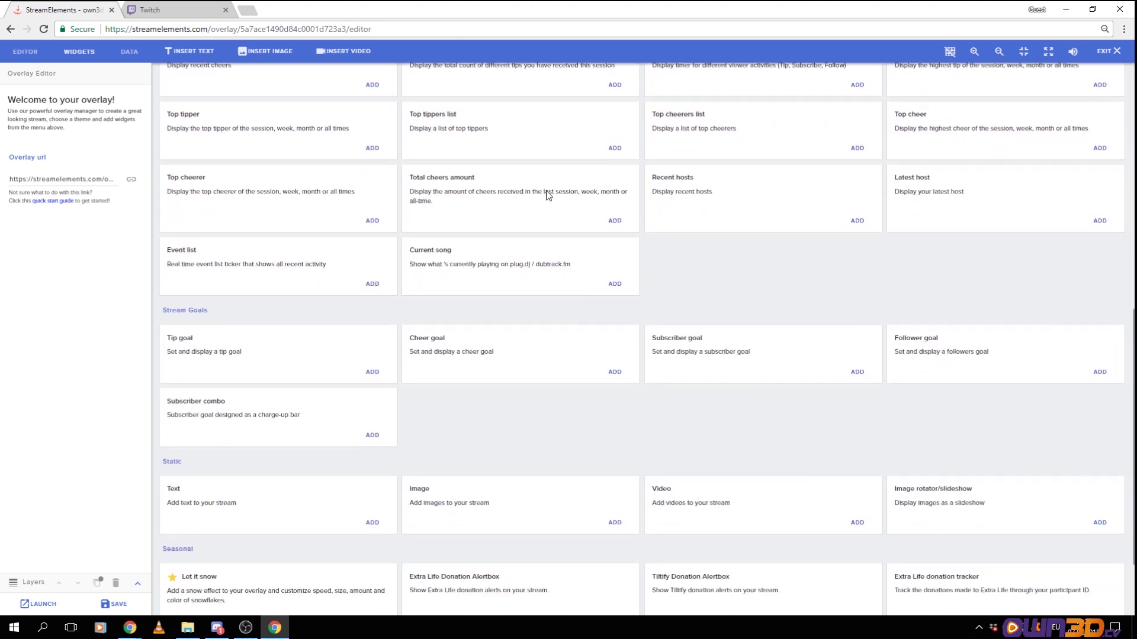
pyautogui.scroll(-1, 559, 273)
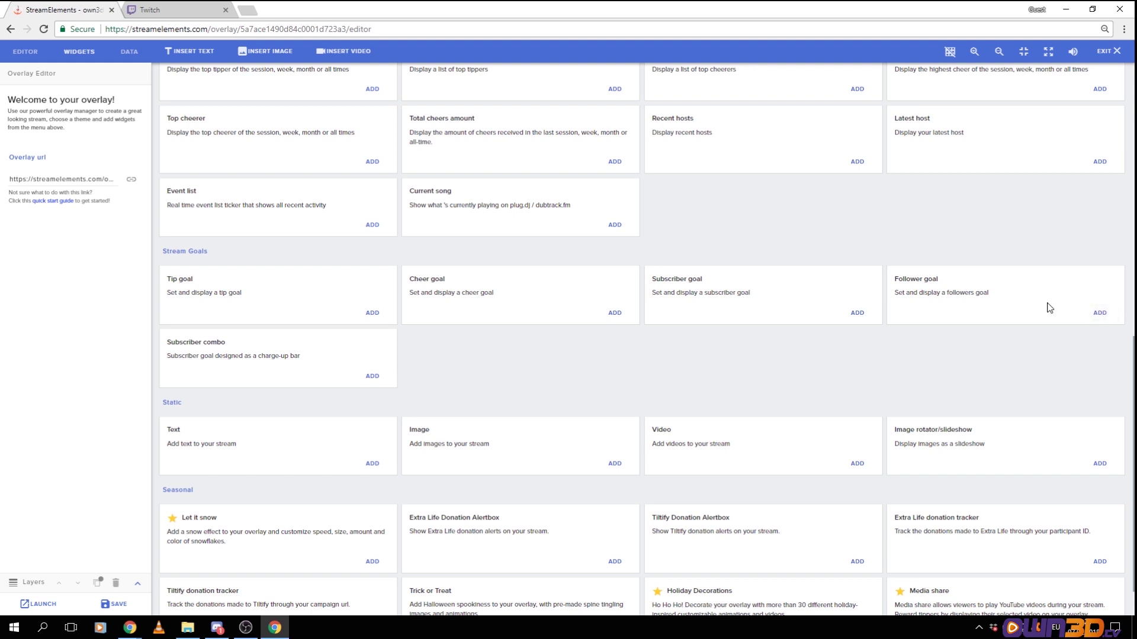
pyautogui.click(1099, 313)
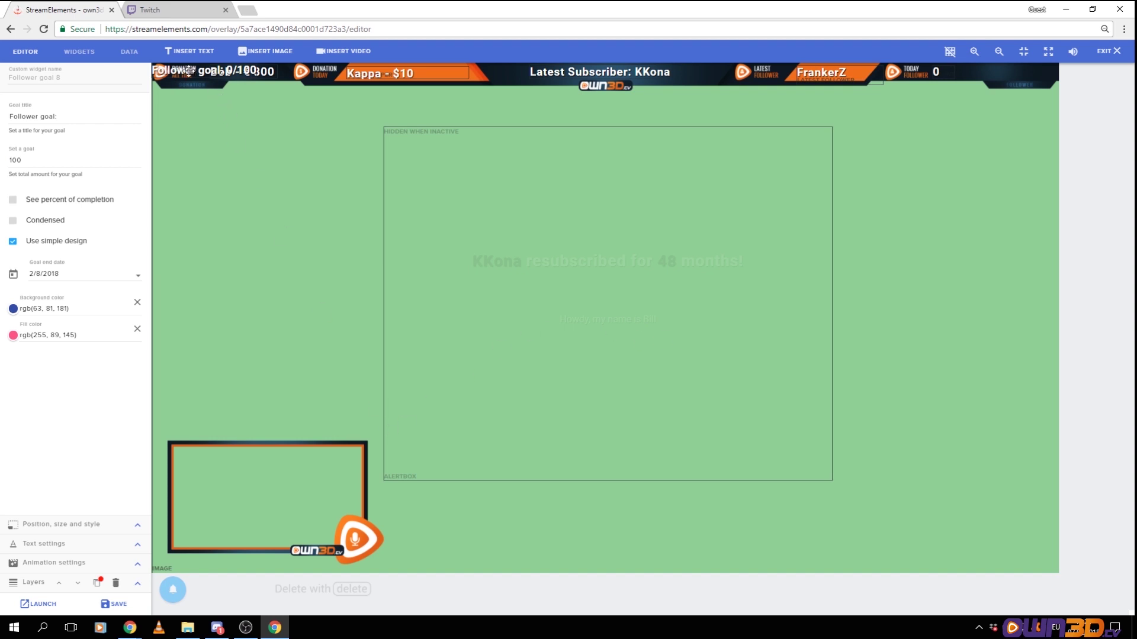
# Drag the follower goal to the overlay's top centre and change its target from 100 to 25
pyautogui.moveTo(188, 71); pyautogui.dragTo(582, 107)
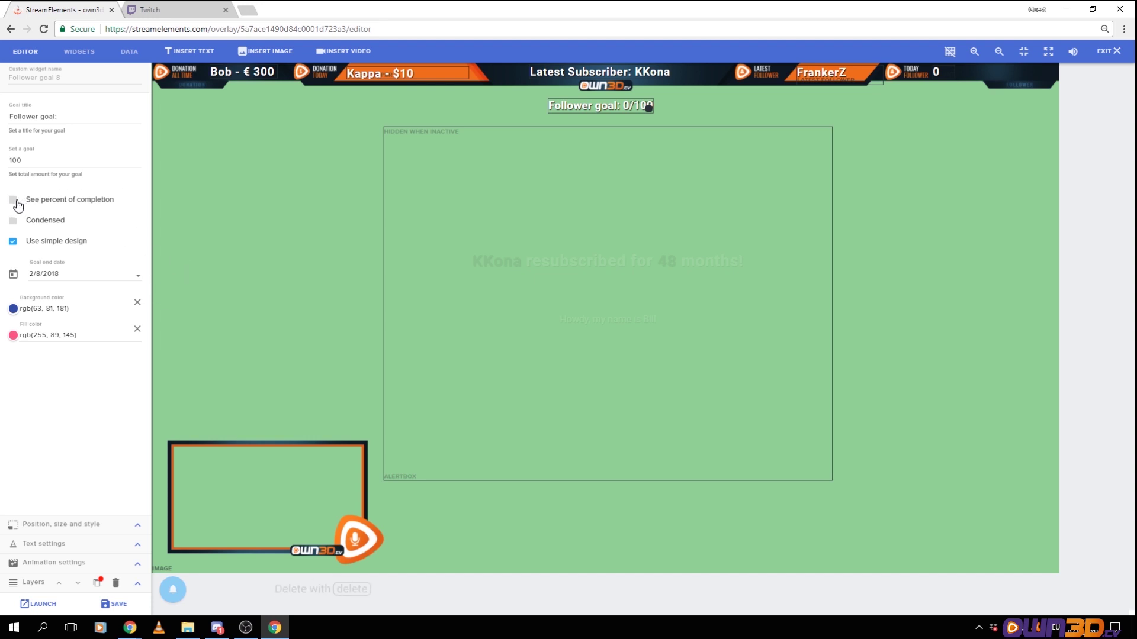
pyautogui.click(35, 165)
pyautogui.doubleClick(47, 159)
pyautogui.write('25')
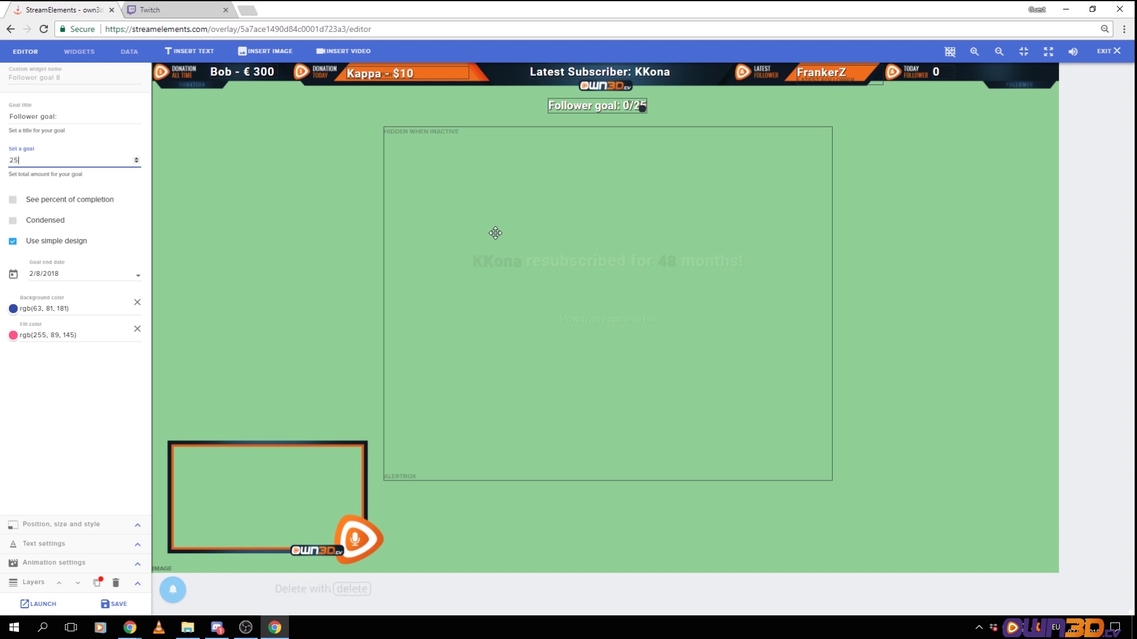
# Try the percent-of-completion option and check the 2/8/2018 end date, leaving both unchanged
pyautogui.click(13, 201)
pyautogui.click(12, 200)
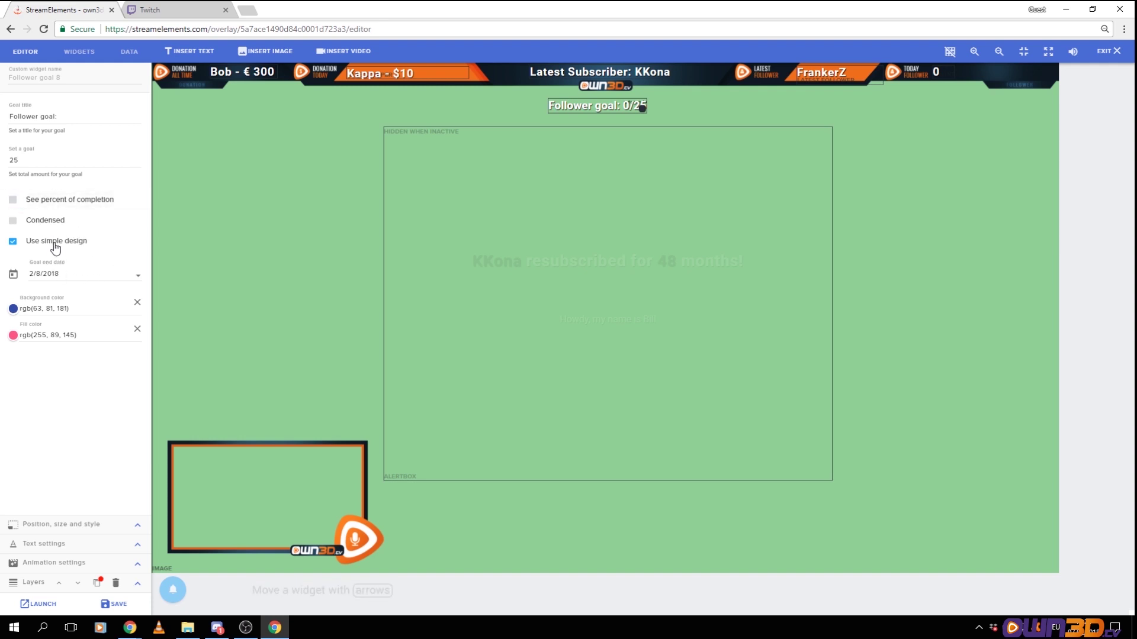
pyautogui.click(139, 274)
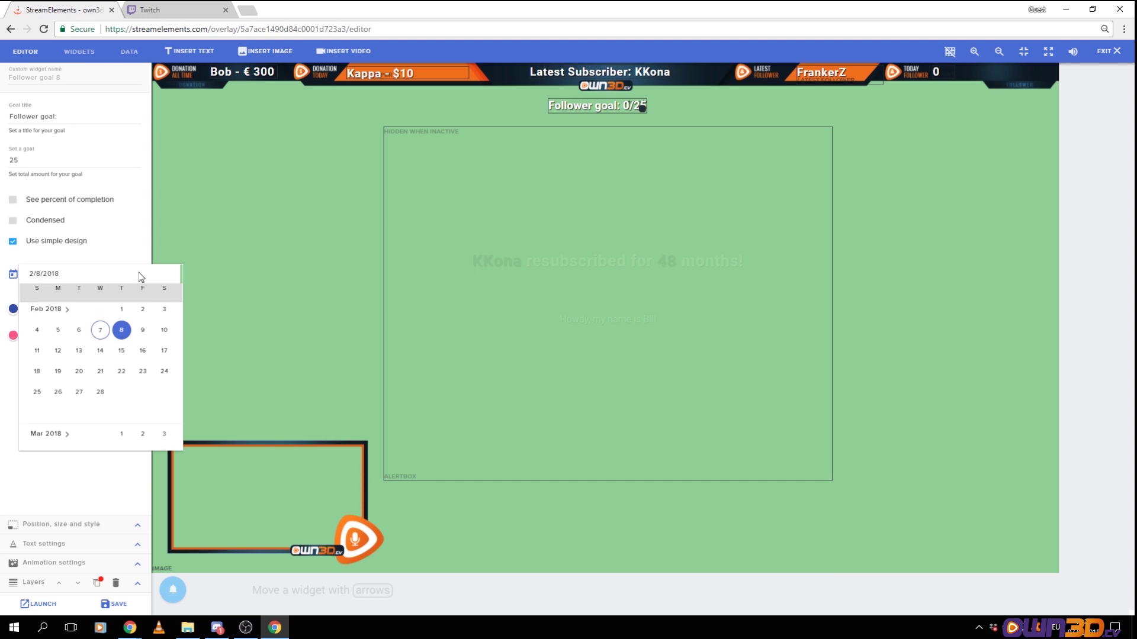
pyautogui.click(122, 240)
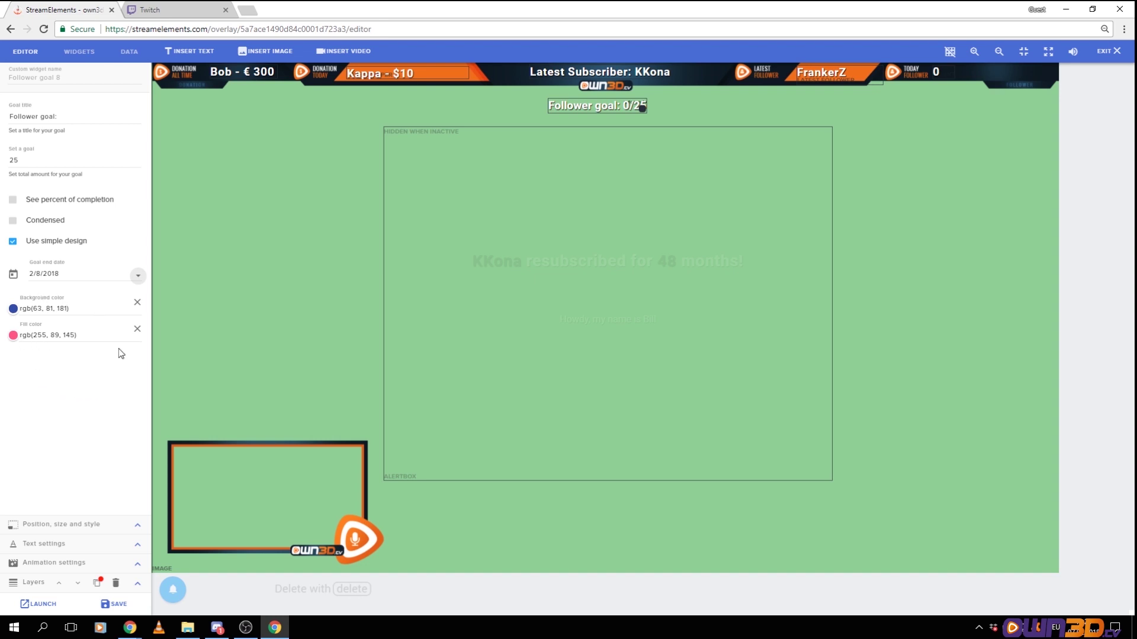
pyautogui.click(130, 529)
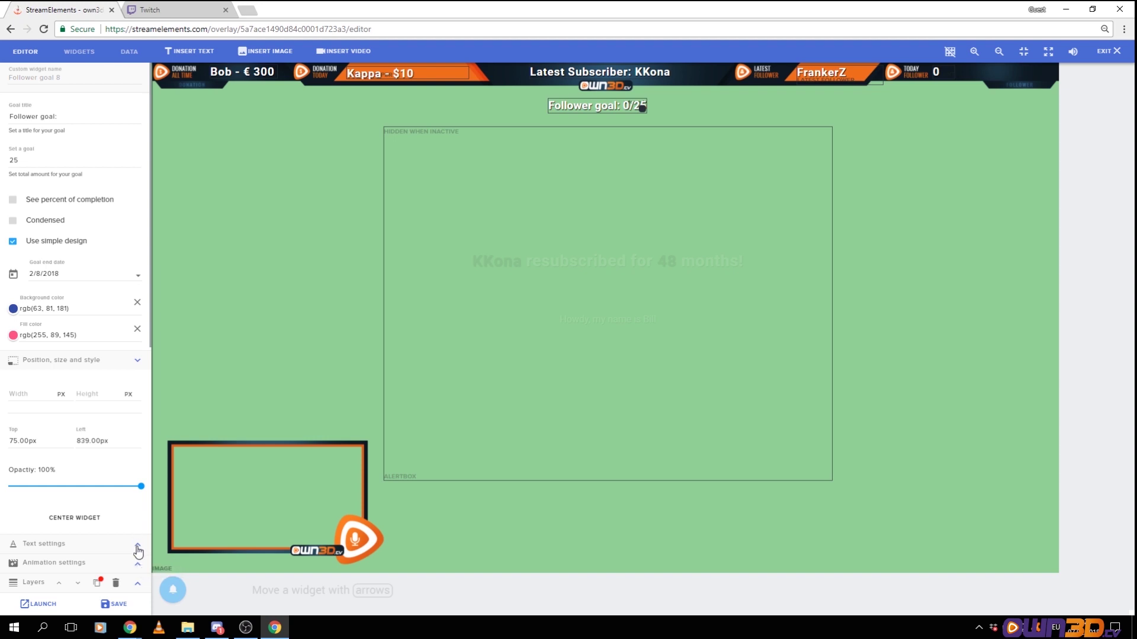
# Check the goal widget's Text and Animation settings and drag the follower goal to the bottom-right corner
pyautogui.click(138, 548)
pyautogui.click(137, 561)
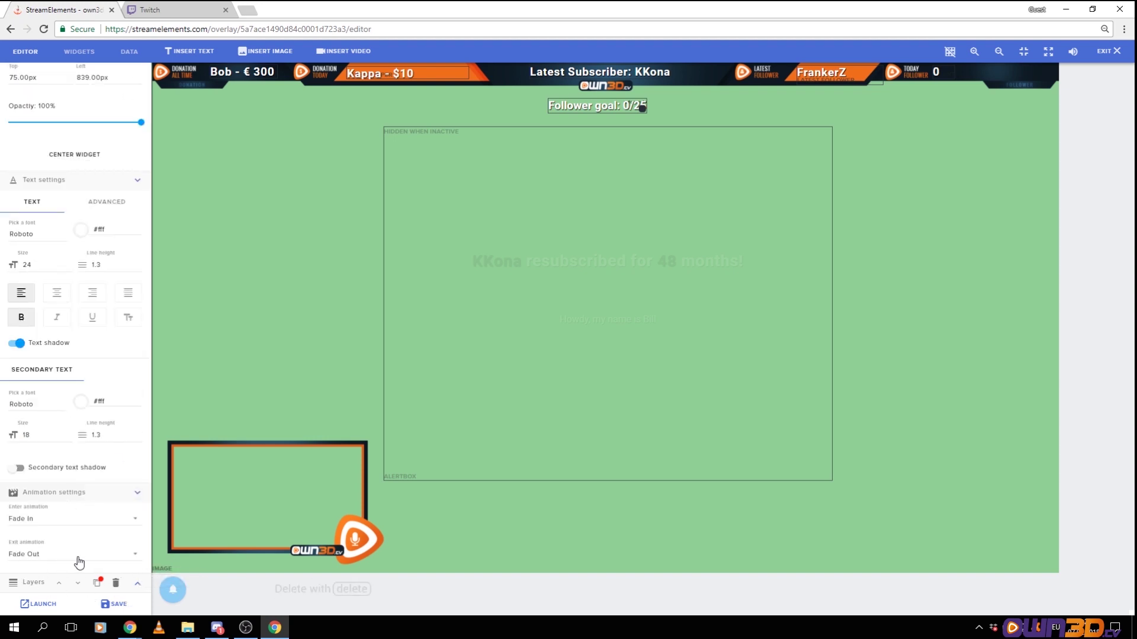
pyautogui.click(140, 180)
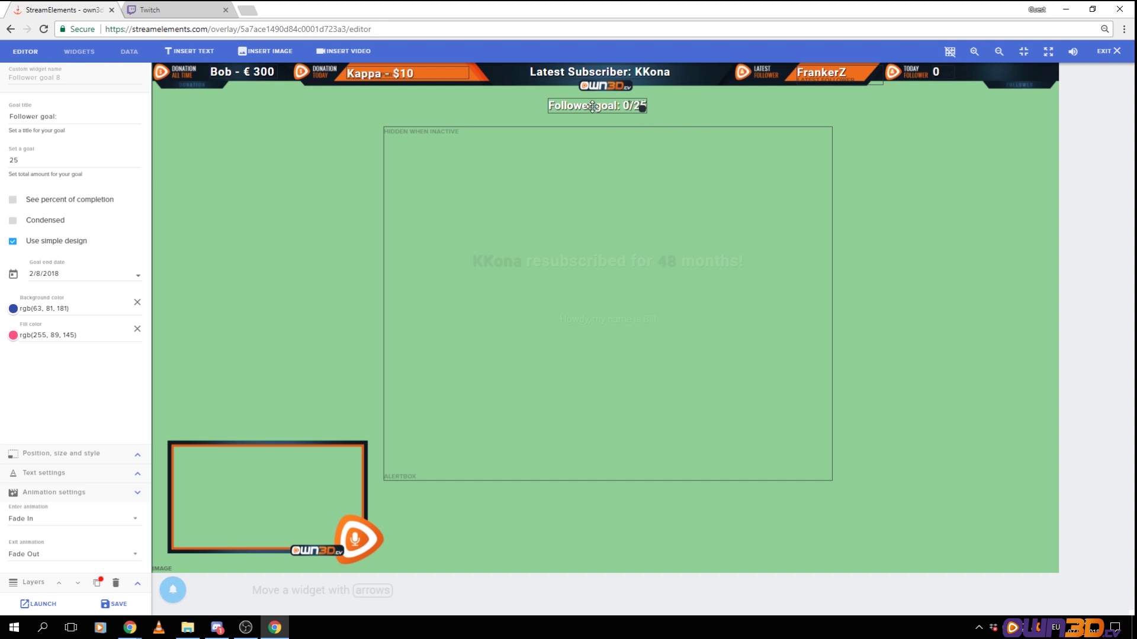
pyautogui.moveTo(587, 107); pyautogui.dragTo(978, 552)
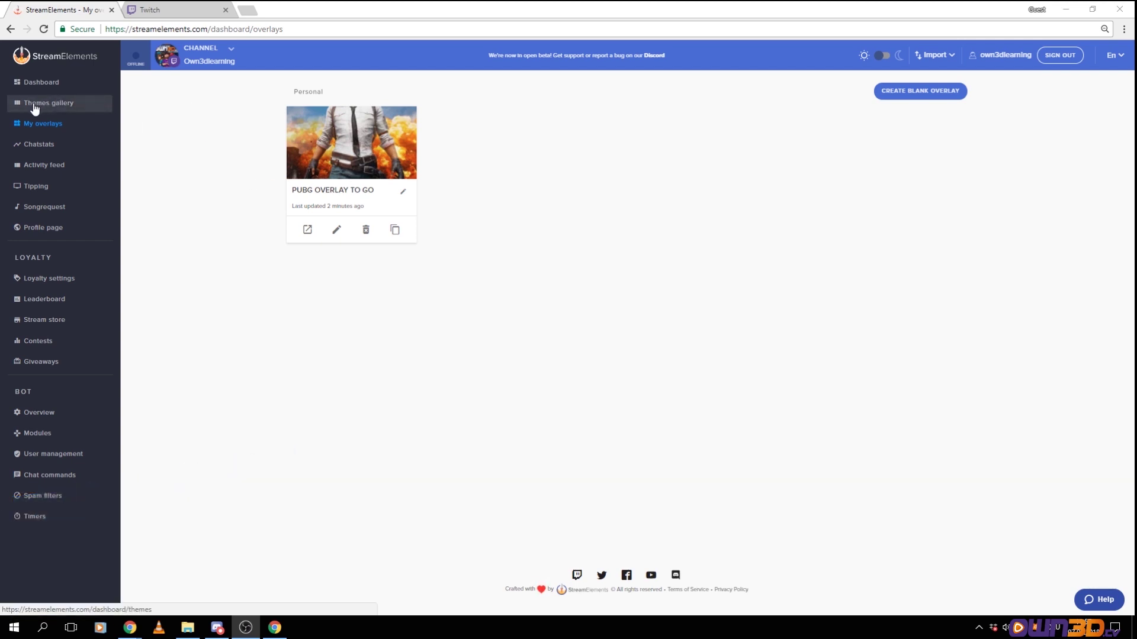
# Browse the Themes gallery's Super Themes list down to the Hattrick Super Theme
pyautogui.click(49, 107)
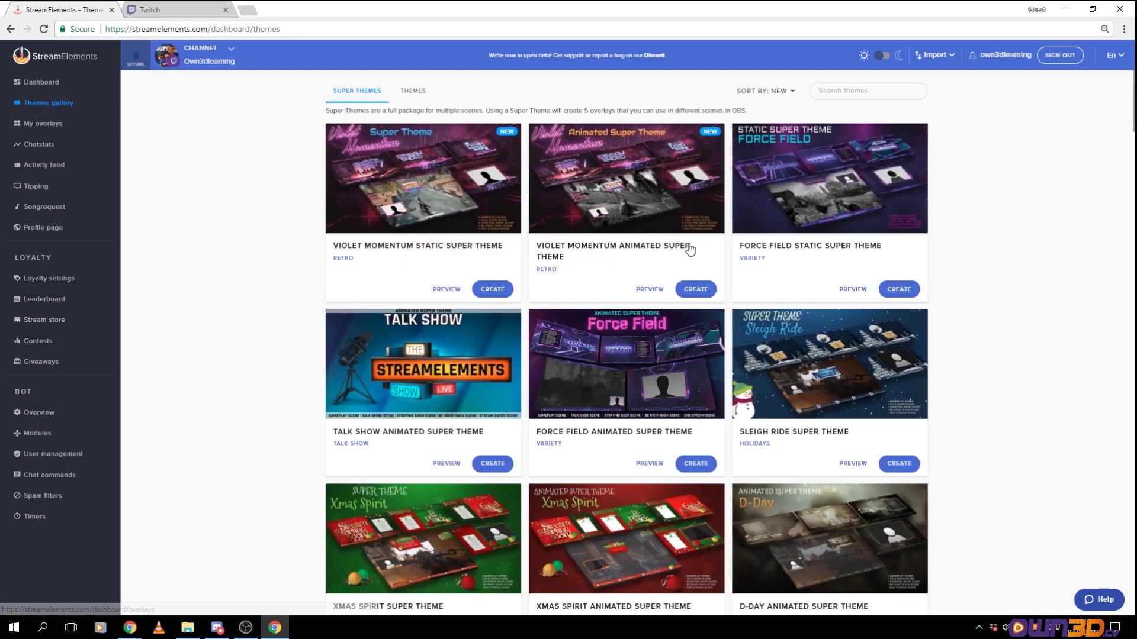
pyautogui.scroll(-1, 949, 236)
pyautogui.scroll(-10, 977, 234)
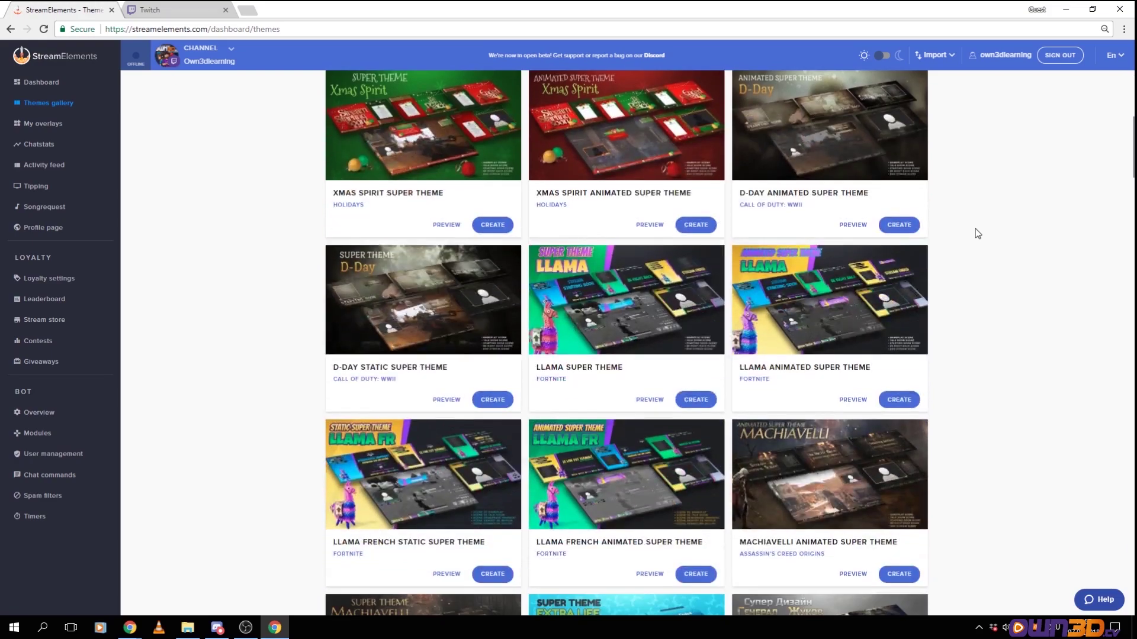
pyautogui.scroll(-8, 977, 233)
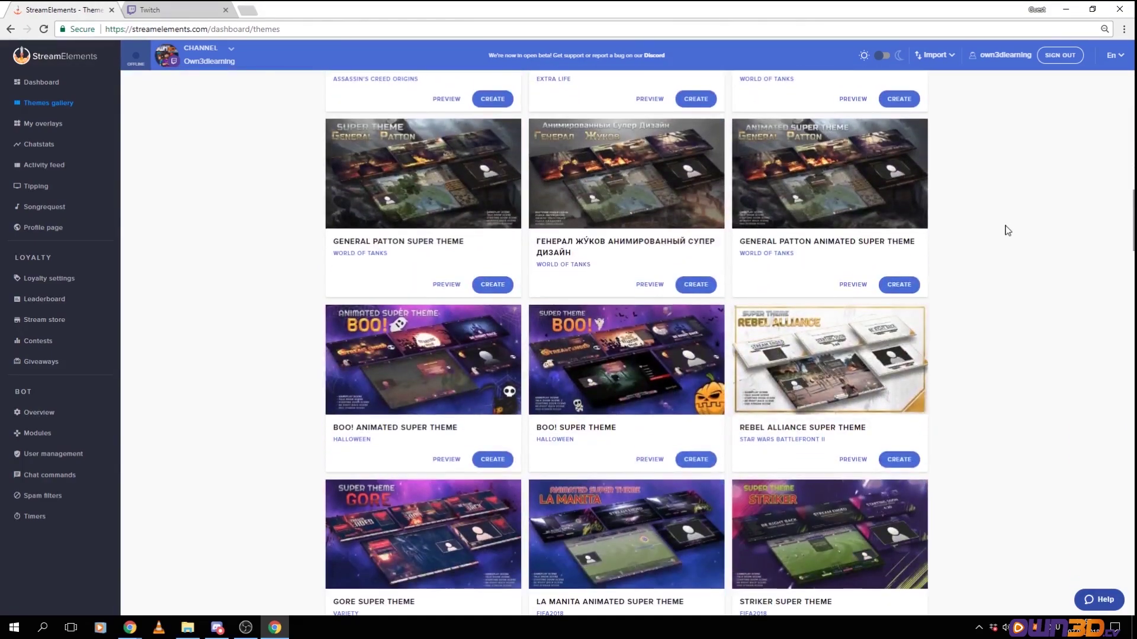
pyautogui.scroll(-9, 984, 235)
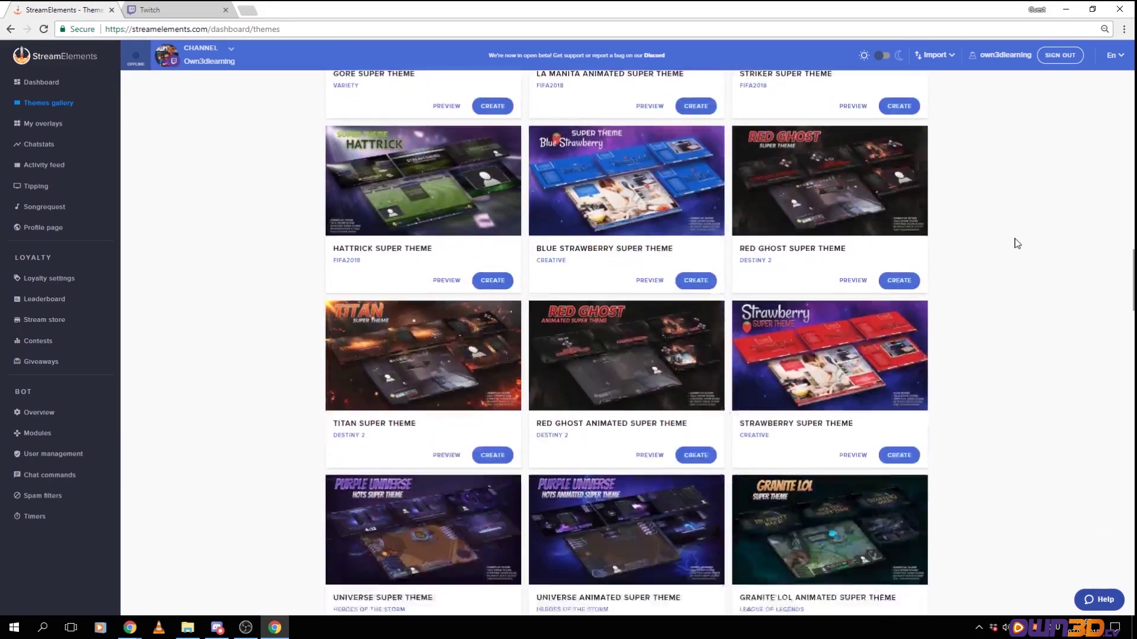
pyautogui.scroll(-6, 1017, 243)
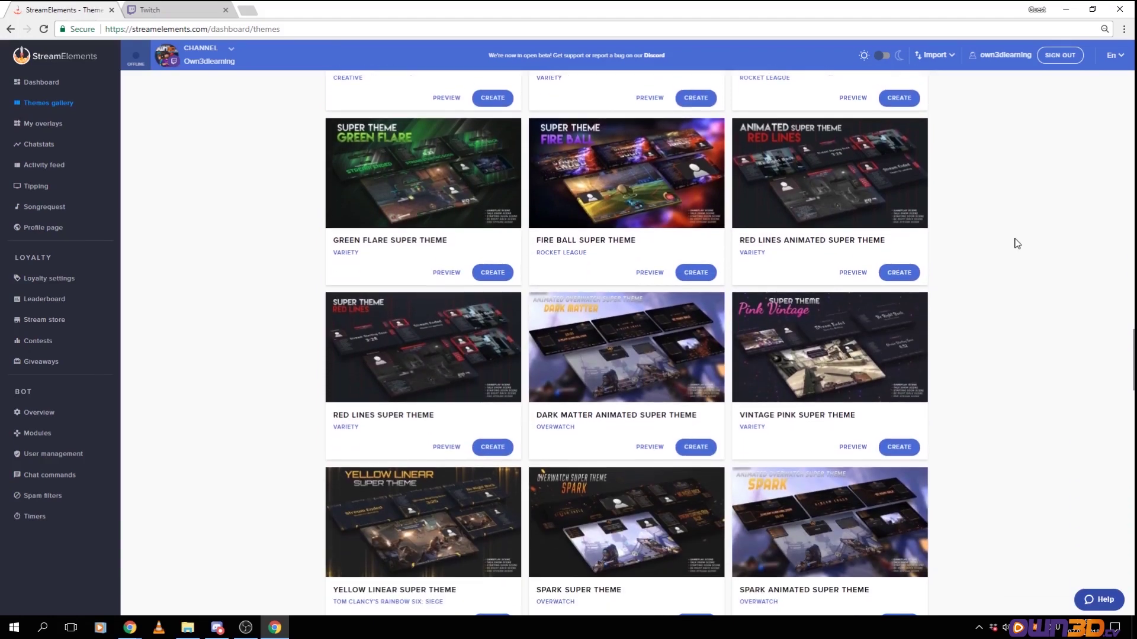
pyautogui.scroll(-9, 1017, 243)
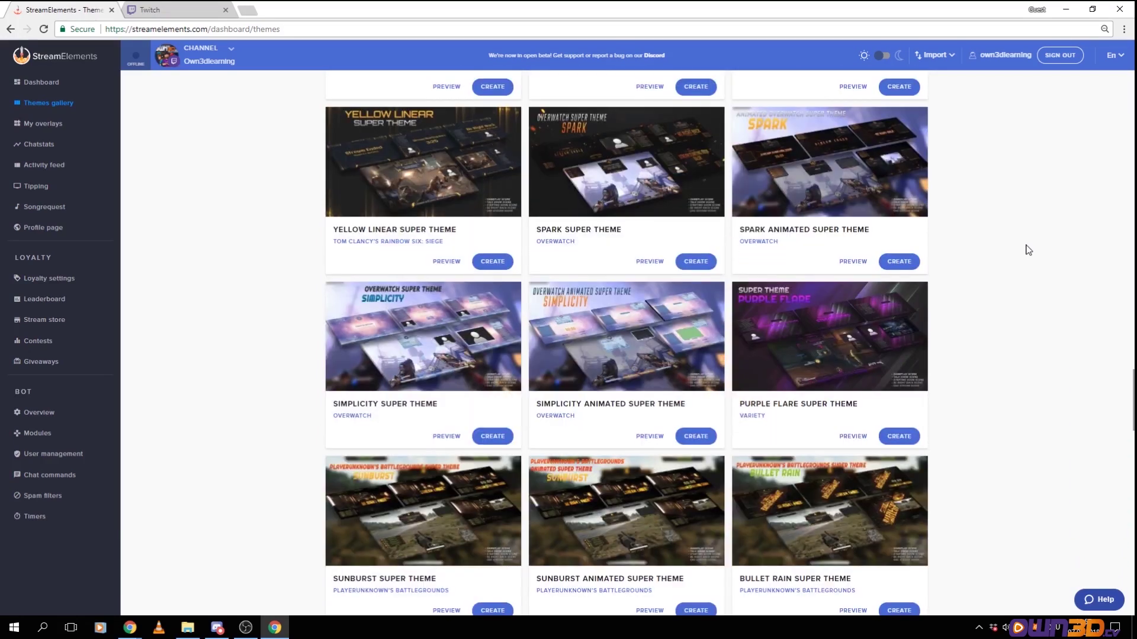
pyautogui.scroll(-3, 1032, 253)
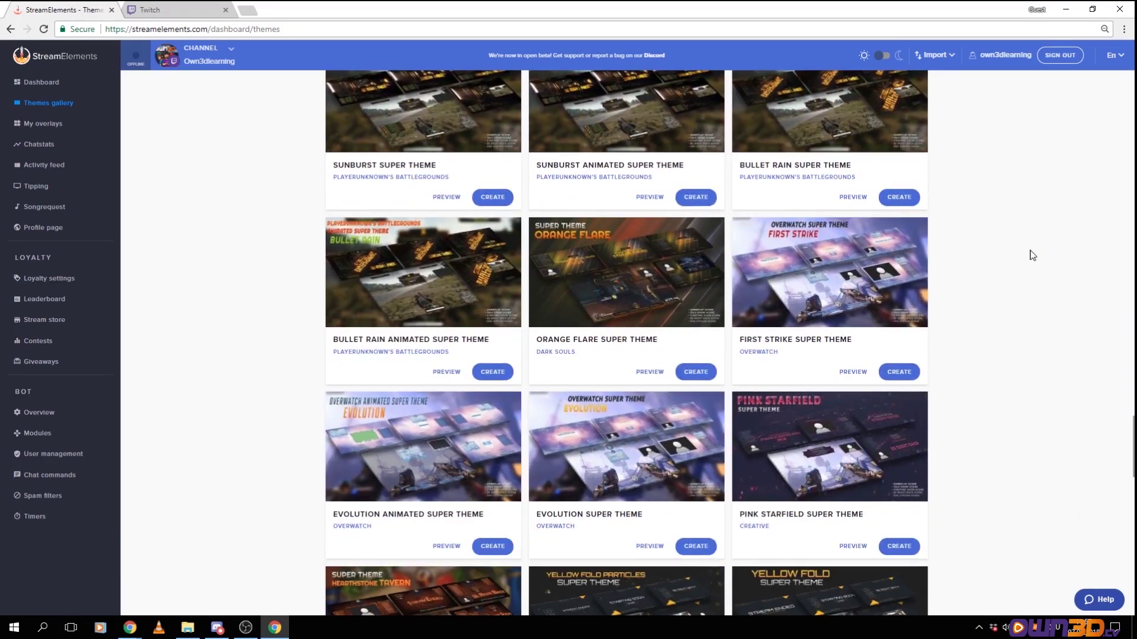
pyautogui.scroll(-1, 1032, 255)
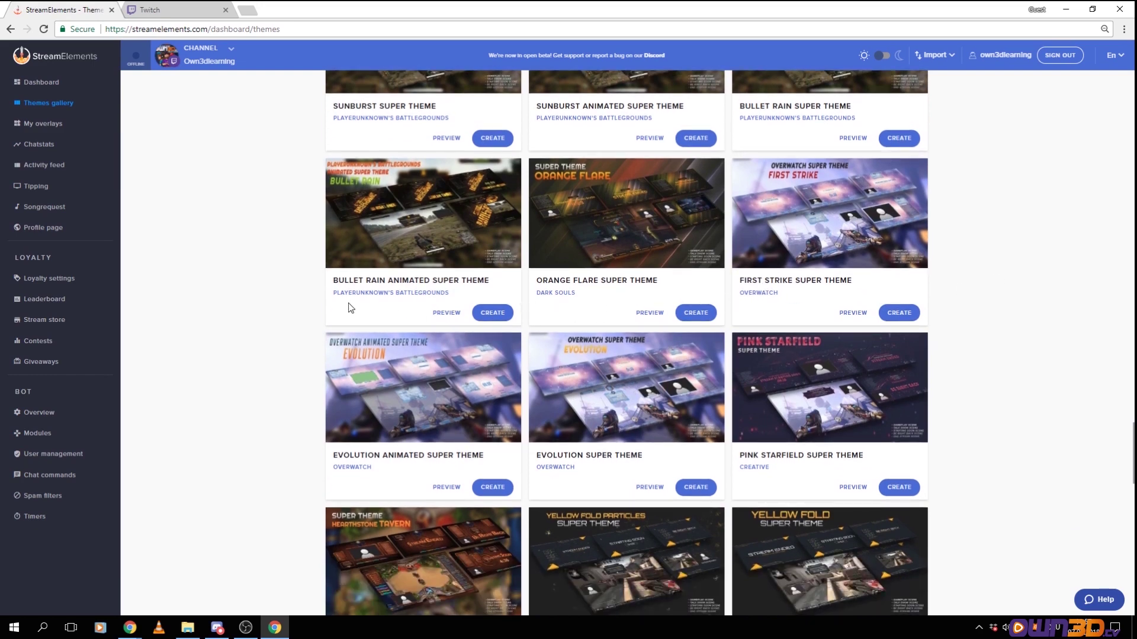
pyautogui.scroll(-5, 418, 257)
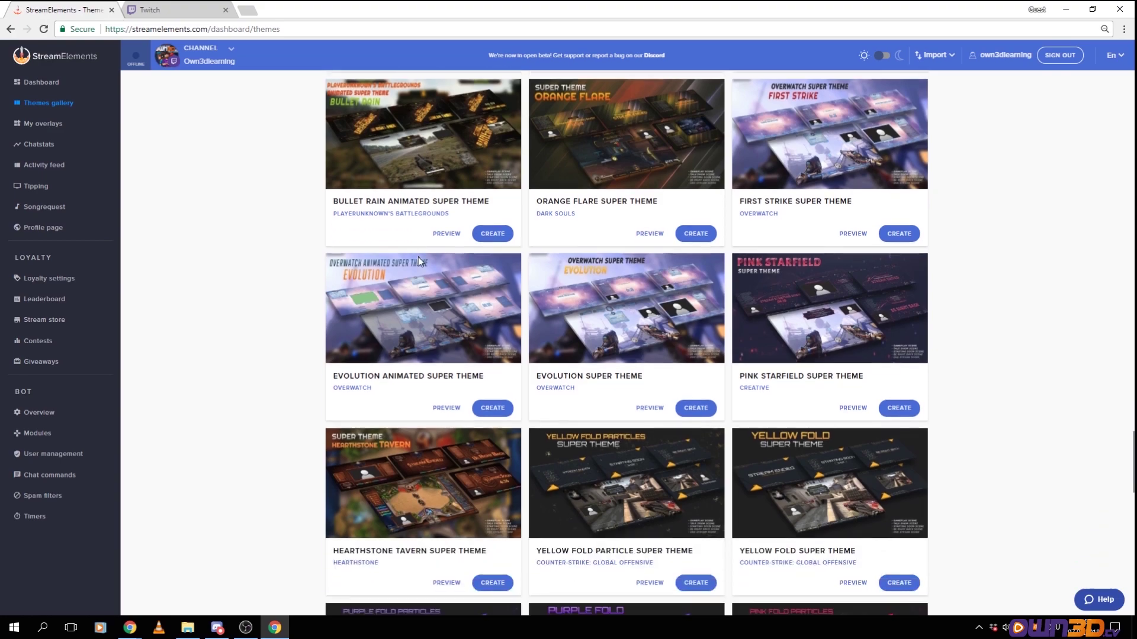
pyautogui.scroll(6, 921, 360)
pyautogui.scroll(16, 921, 360)
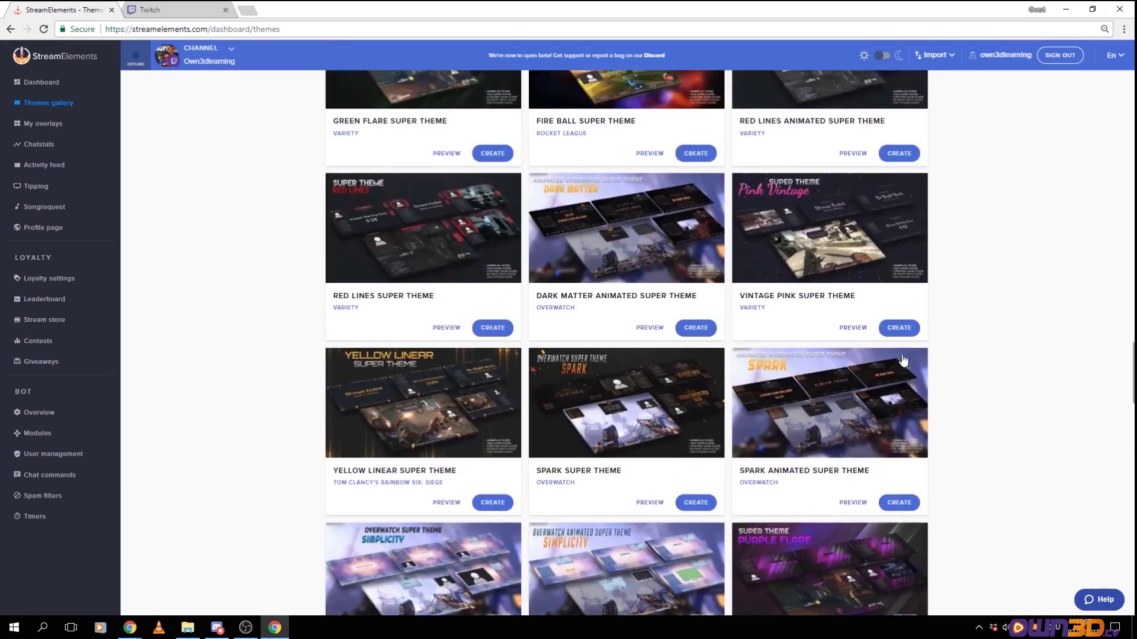
pyautogui.scroll(4, 924, 353)
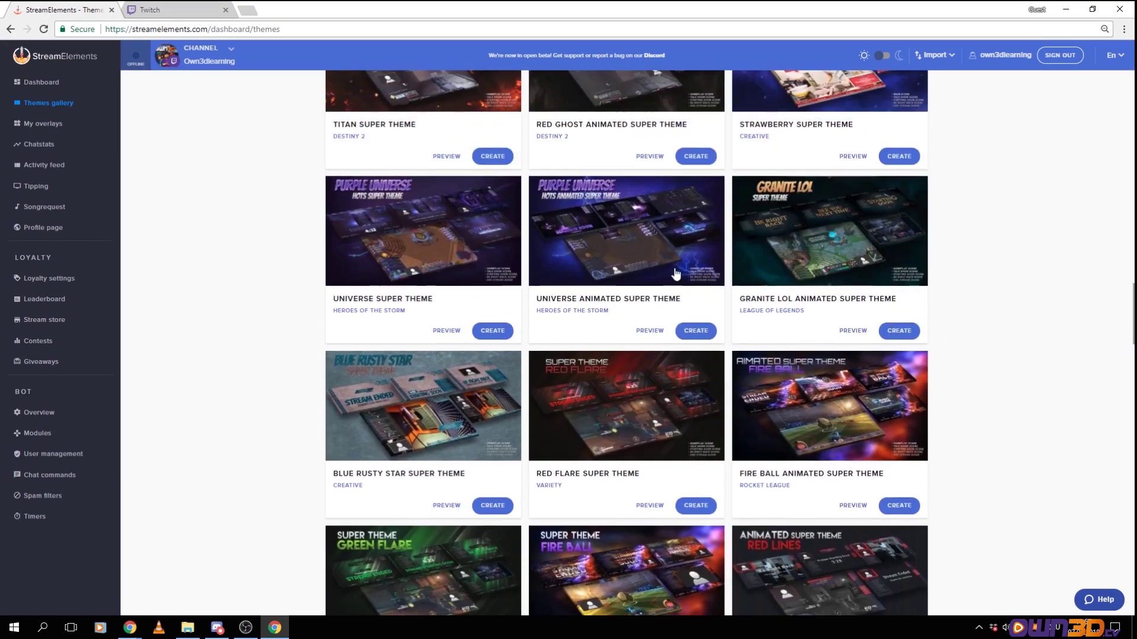
pyautogui.scroll(-3, 323, 224)
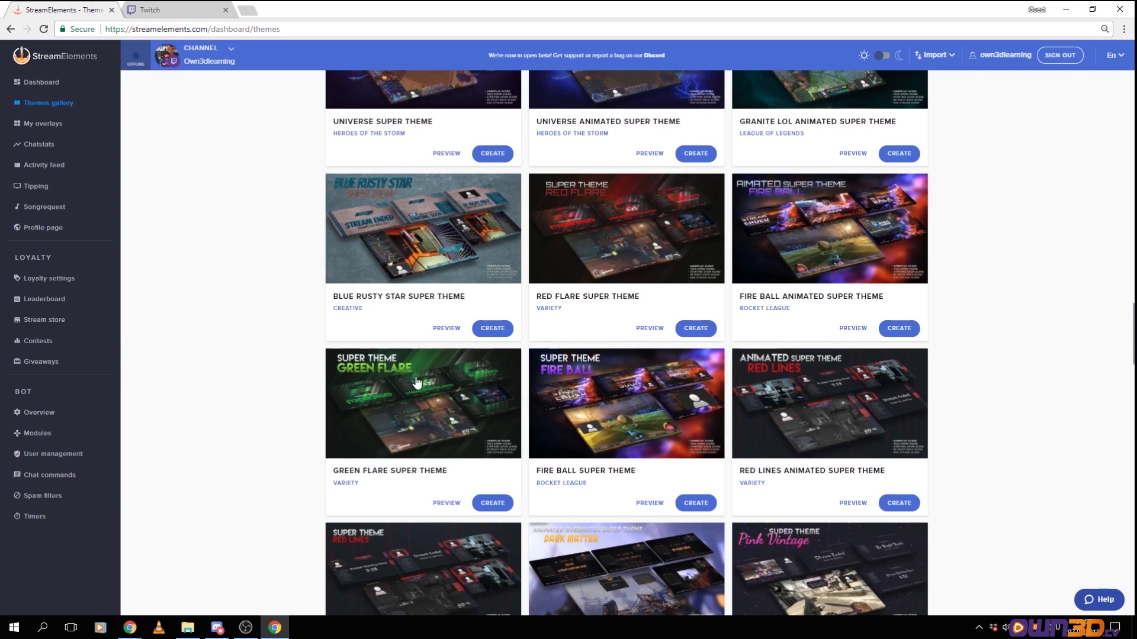
pyautogui.scroll(10, 417, 382)
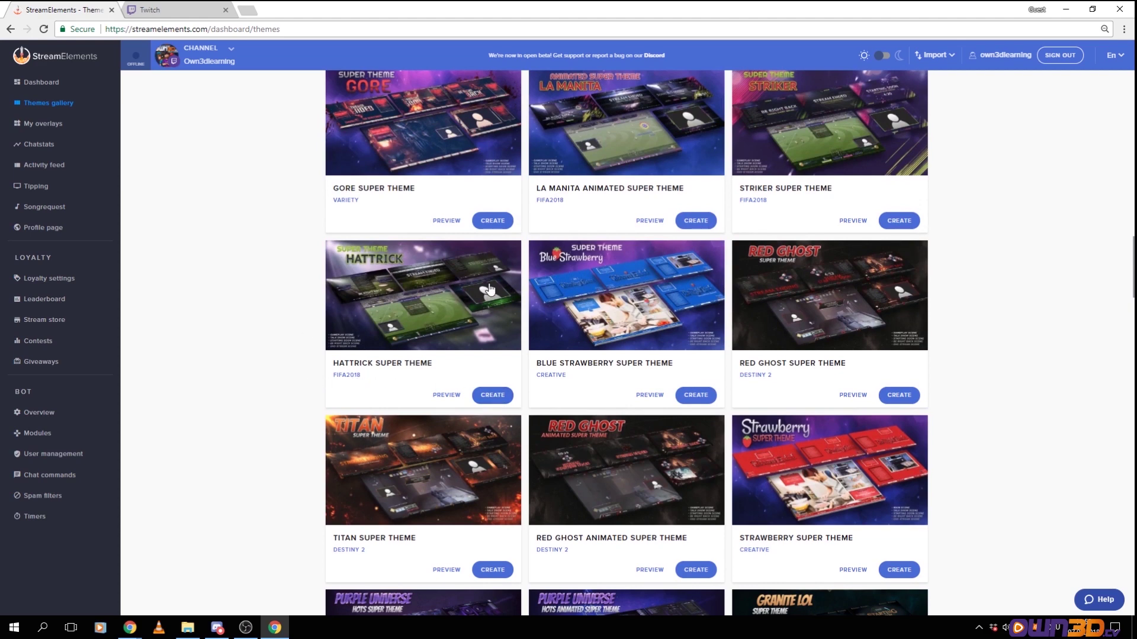
# Preview the Hattrick theme's gameplay, webcam, Starting Soon, Be Right Back and Stream Ended scenes
pyautogui.click(492, 396)
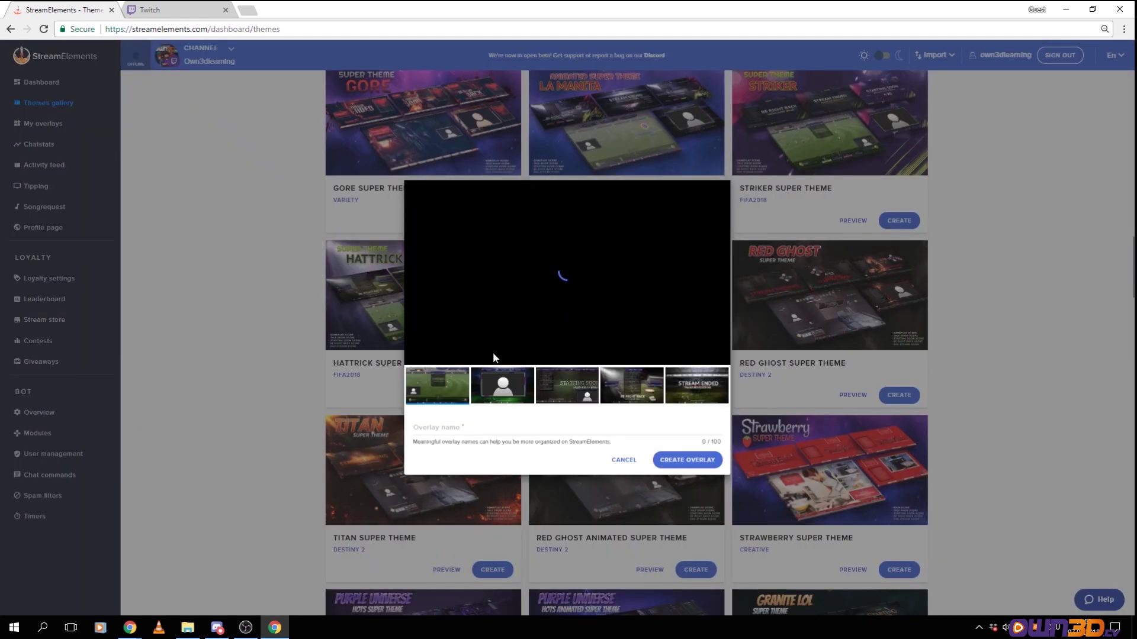
pyautogui.click(479, 389)
pyautogui.click(556, 388)
pyautogui.click(606, 389)
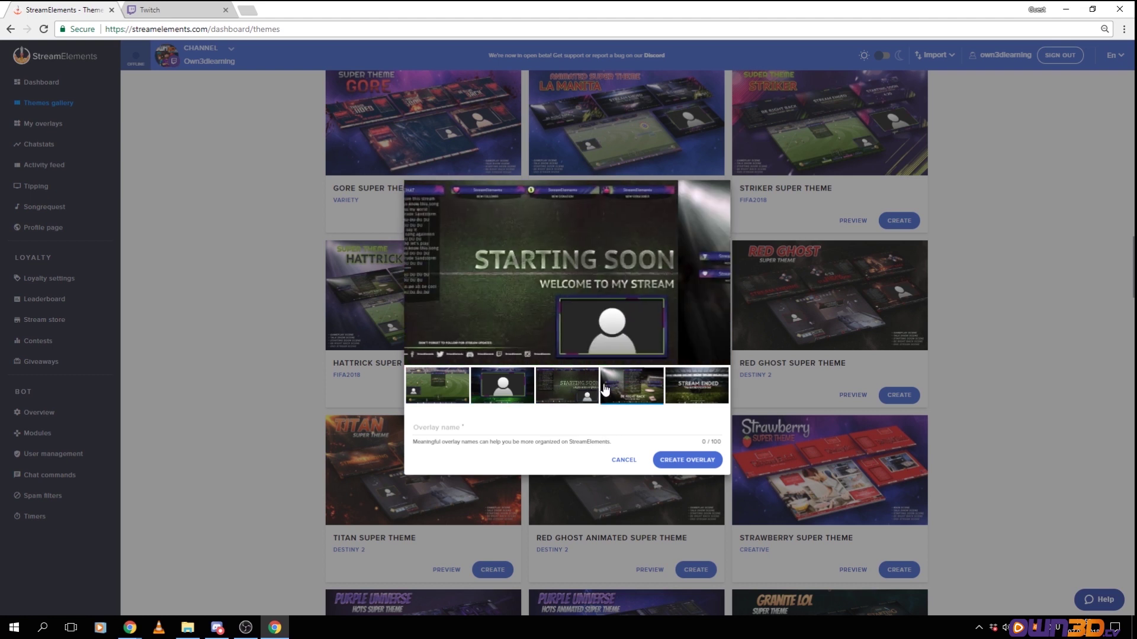
pyautogui.click(556, 390)
pyautogui.click(440, 390)
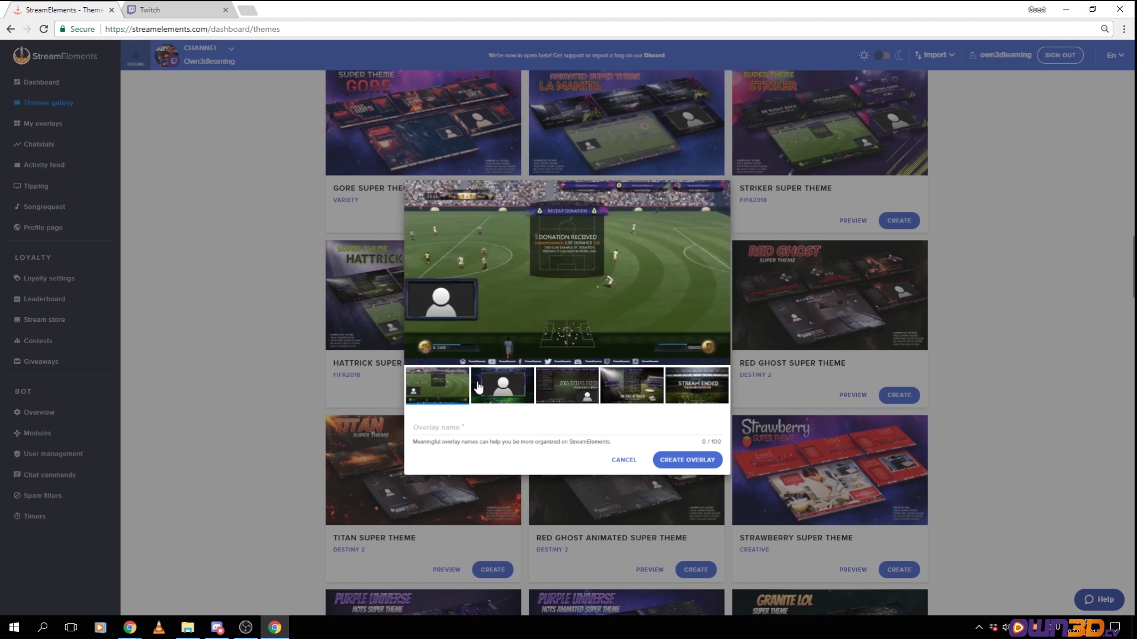
pyautogui.click(507, 396)
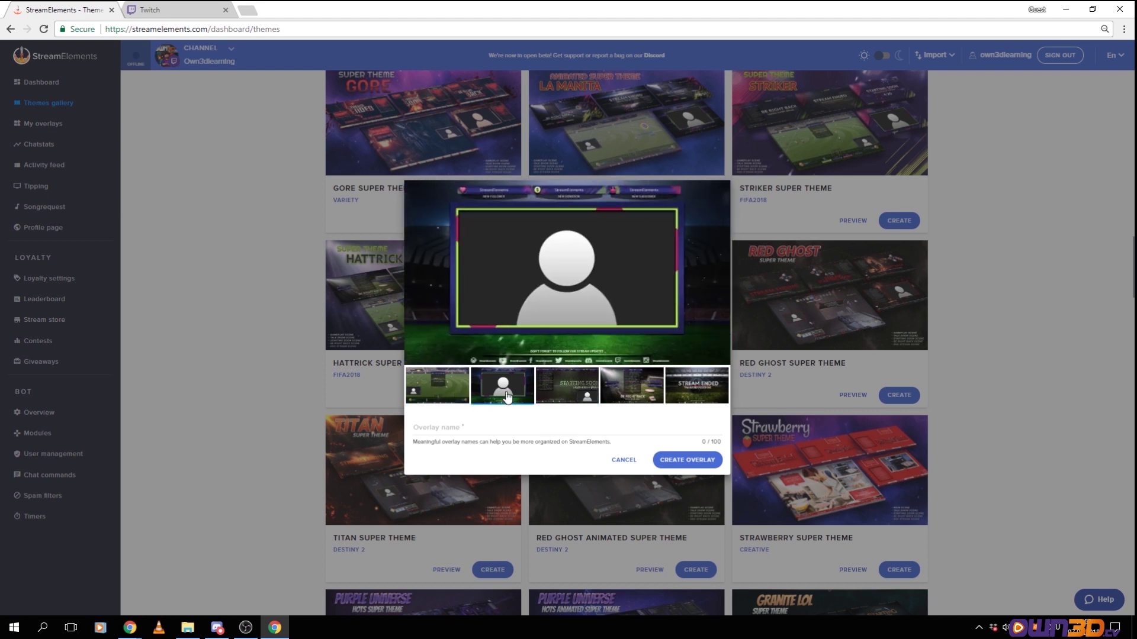
pyautogui.click(578, 405)
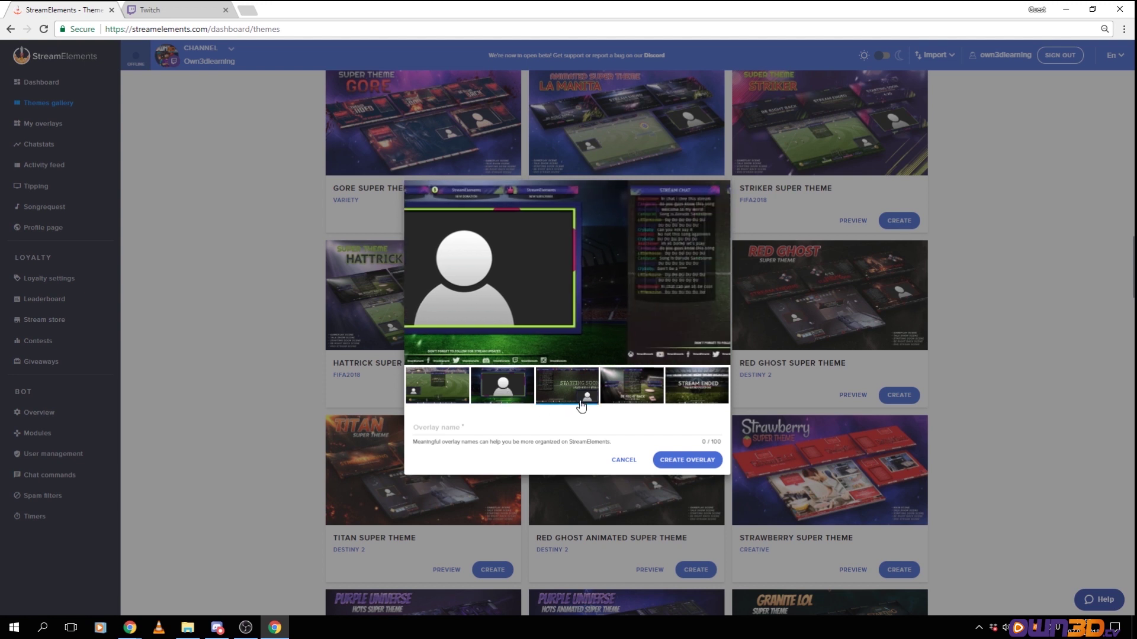
pyautogui.click(632, 400)
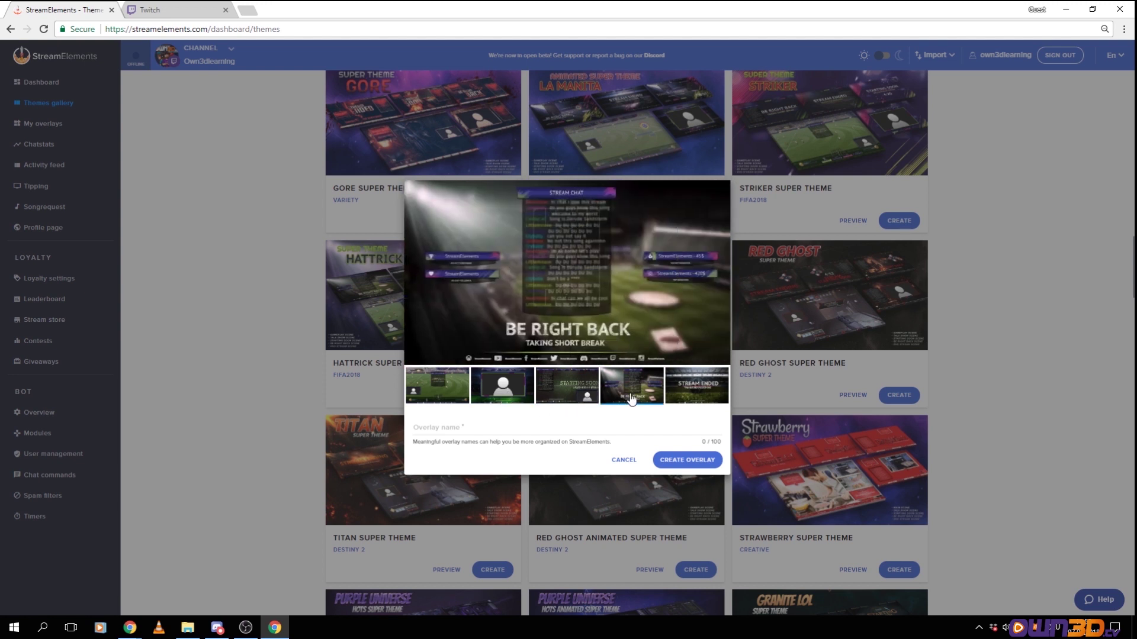
pyautogui.click(693, 398)
pyautogui.click(419, 388)
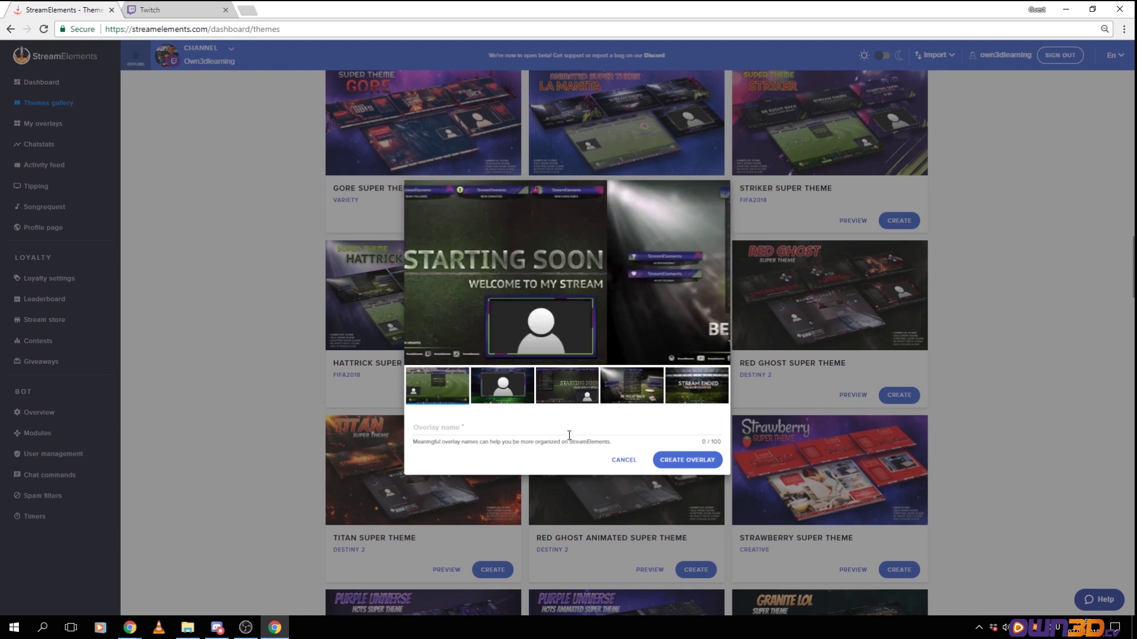
# Name the new overlay 'Fifa 18 to go' and create it
pyautogui.click(666, 470)
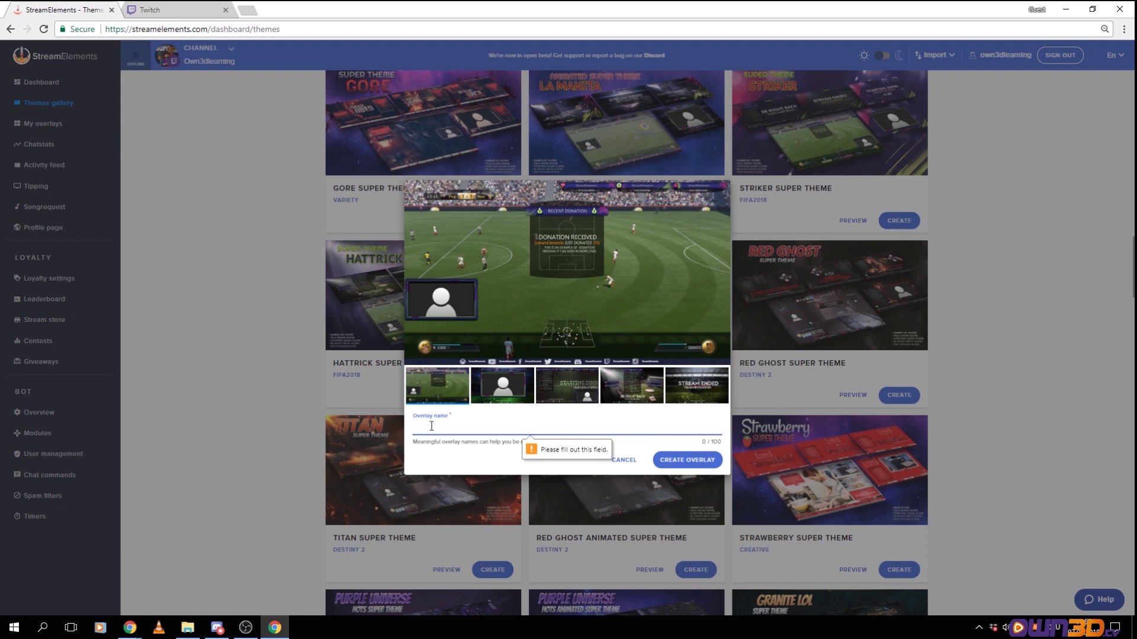
pyautogui.write('Fifa 18 to go')
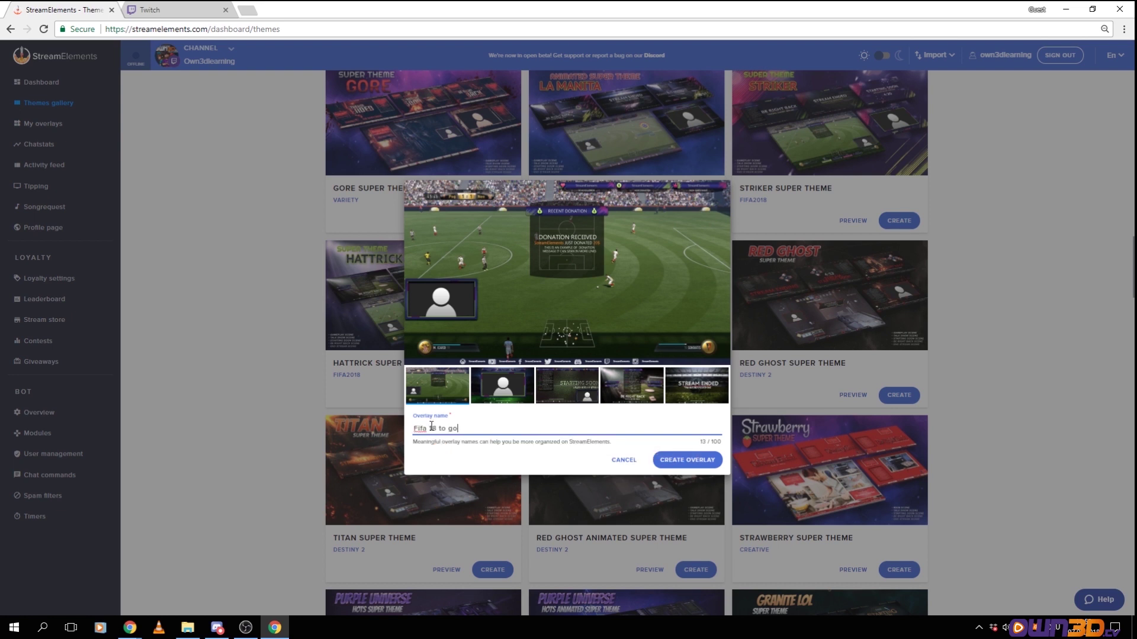
pyautogui.click(686, 461)
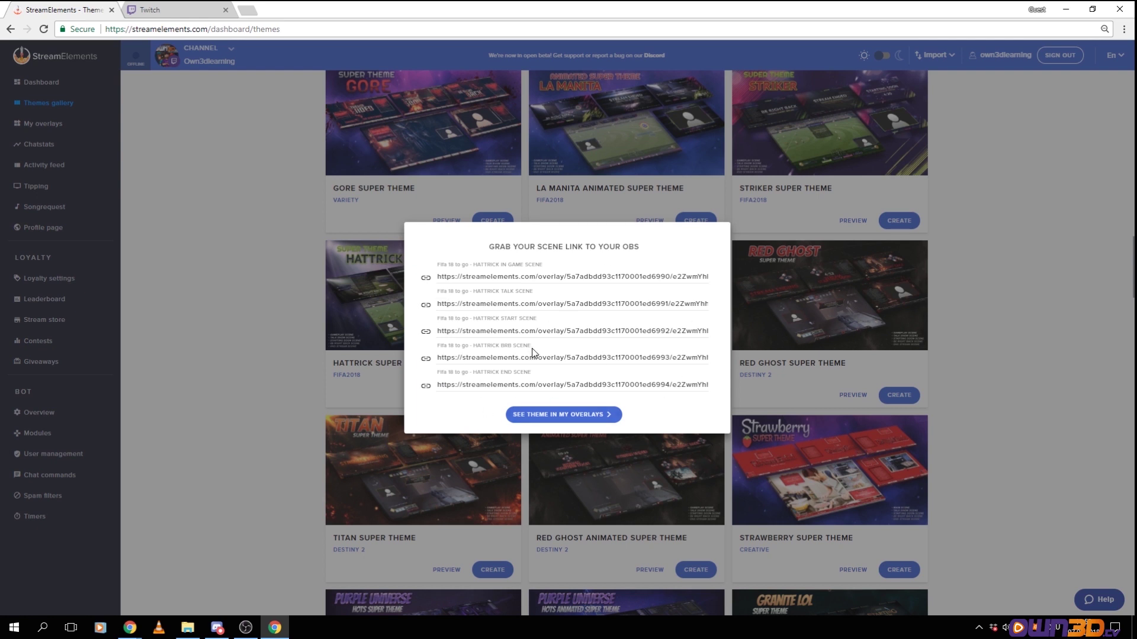
# Open the Fifa 18 to go Hattrick In Game Scene overlay in the editor
pyautogui.click(579, 418)
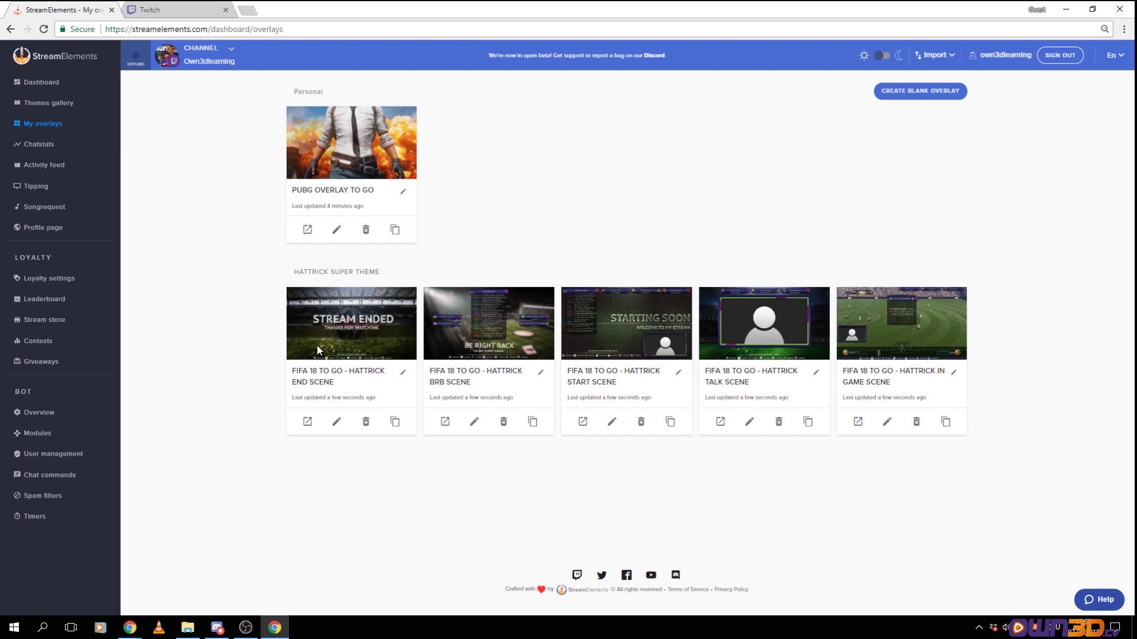
pyautogui.click(888, 425)
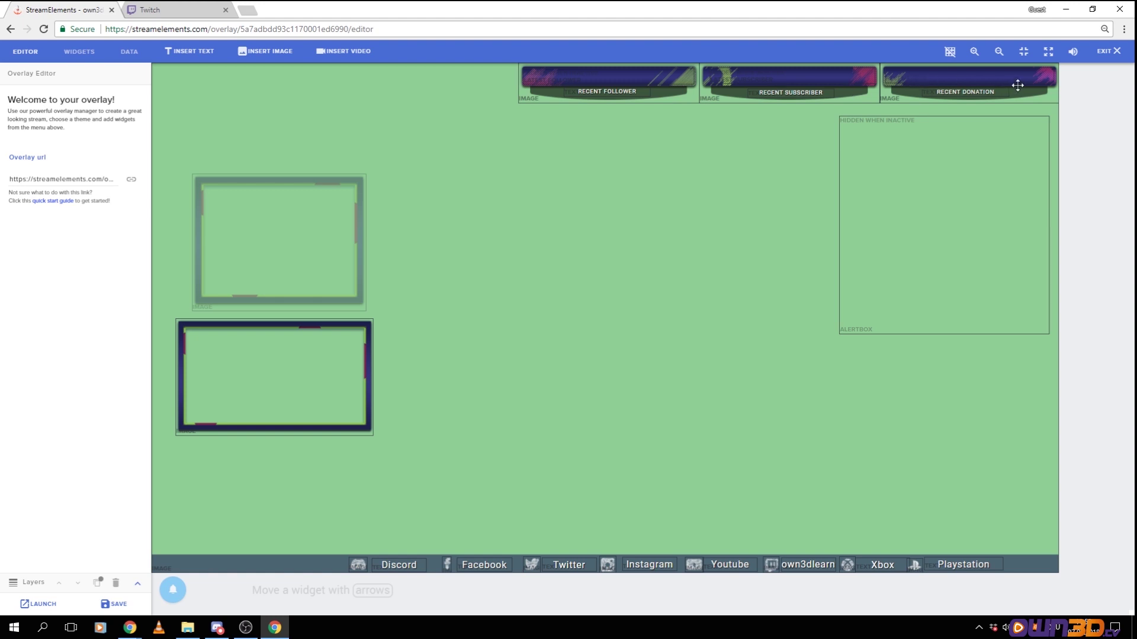
# Inspect and compare the properties of the upper and lower camera frames
pyautogui.click(240, 242)
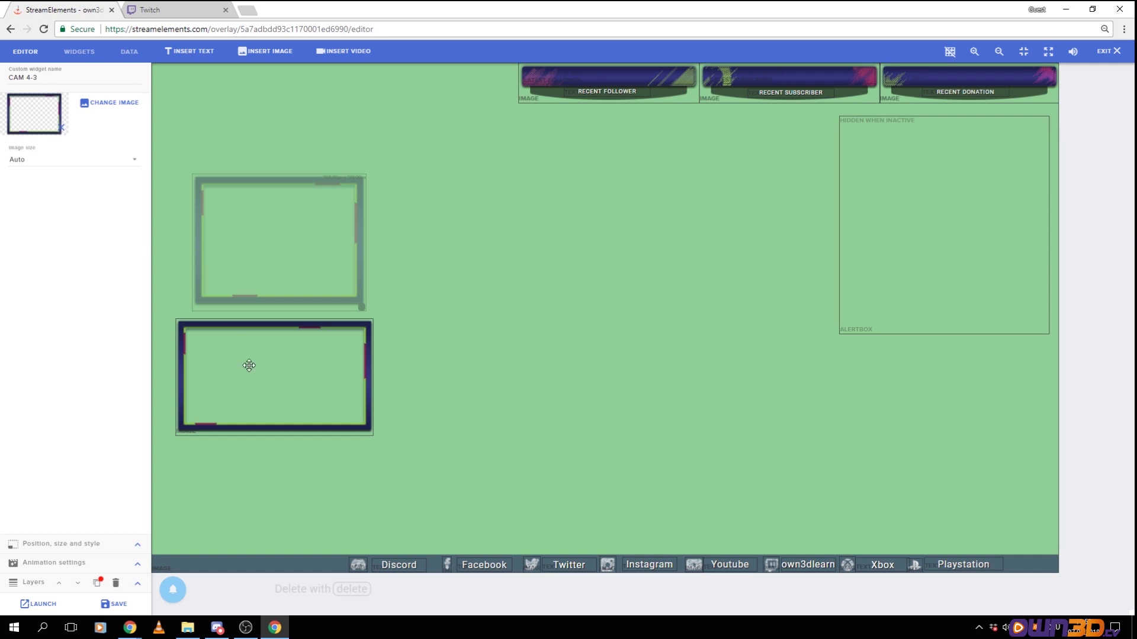
pyautogui.click(248, 366)
pyautogui.click(254, 235)
pyautogui.click(233, 389)
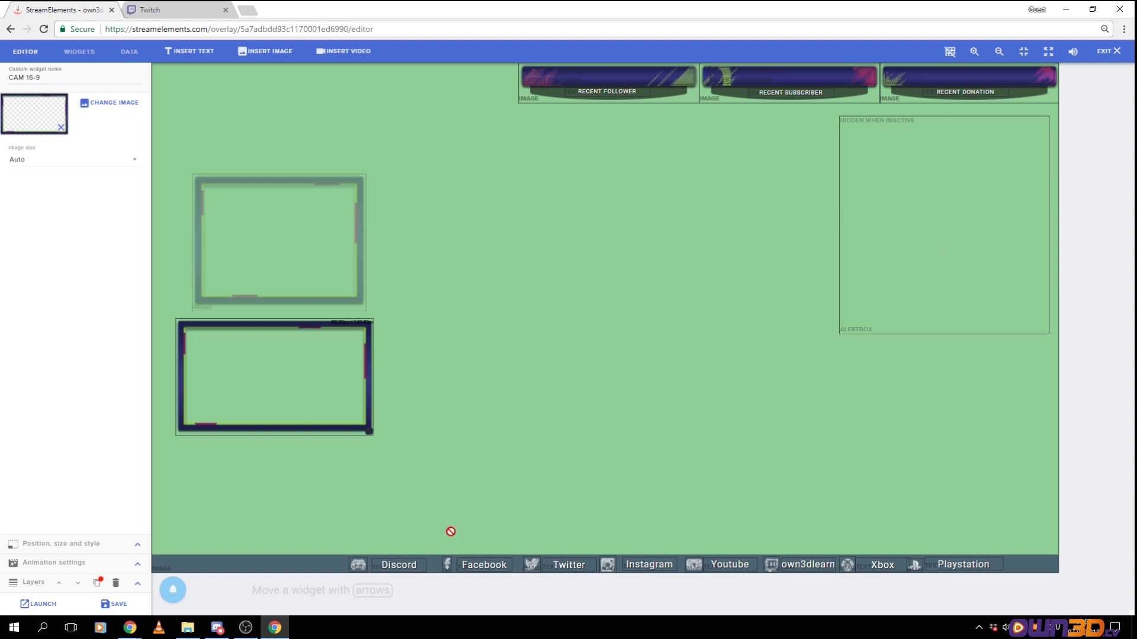
# Emulate a follower alert and a single subscriber alert, then exit the editor
pyautogui.moveTo(173, 590)
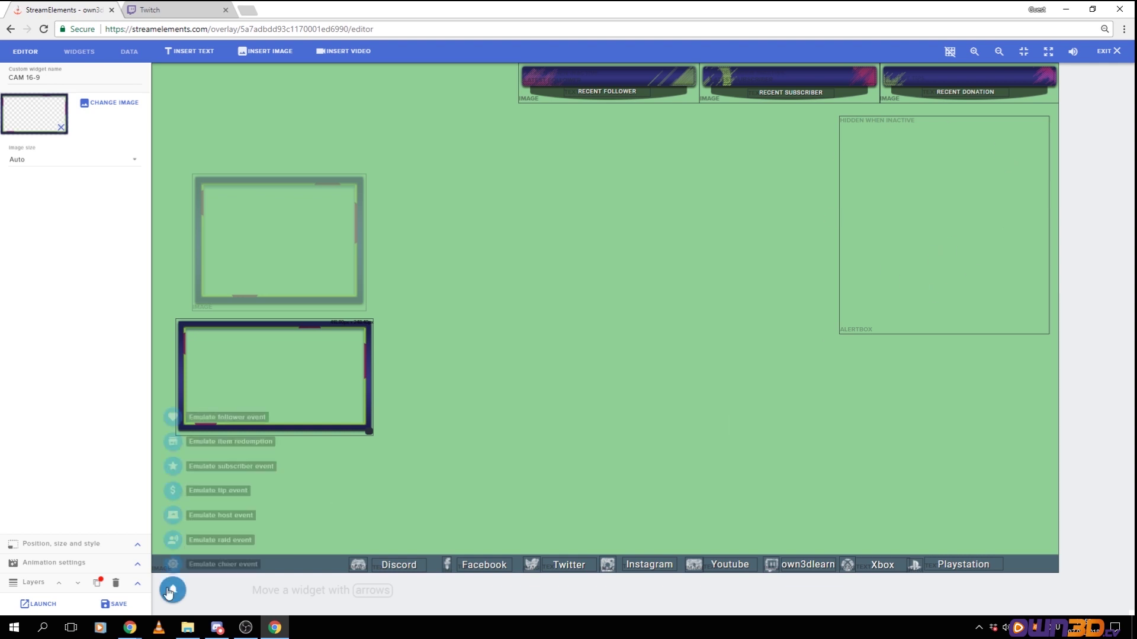
pyautogui.click(173, 417)
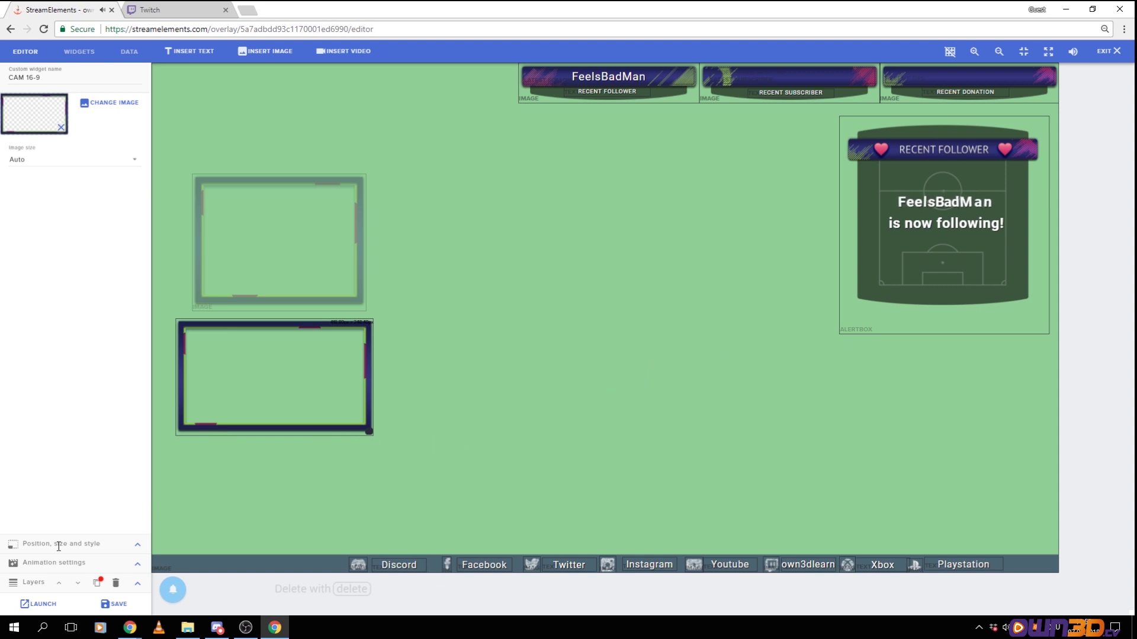
pyautogui.moveTo(175, 598)
pyautogui.moveTo(172, 466)
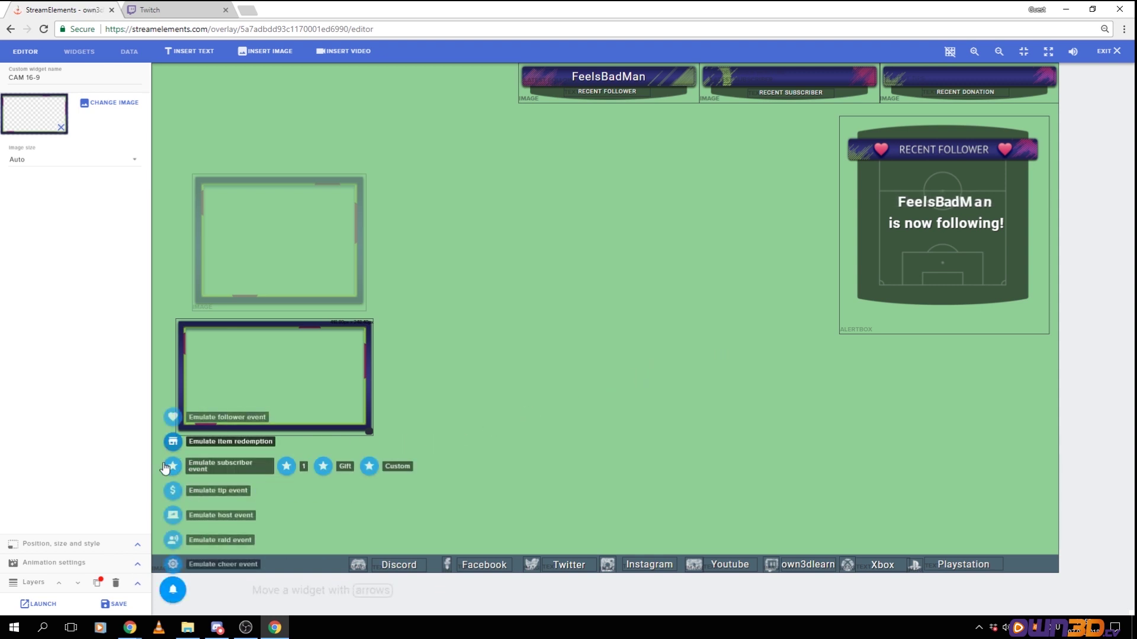
pyautogui.click(286, 468)
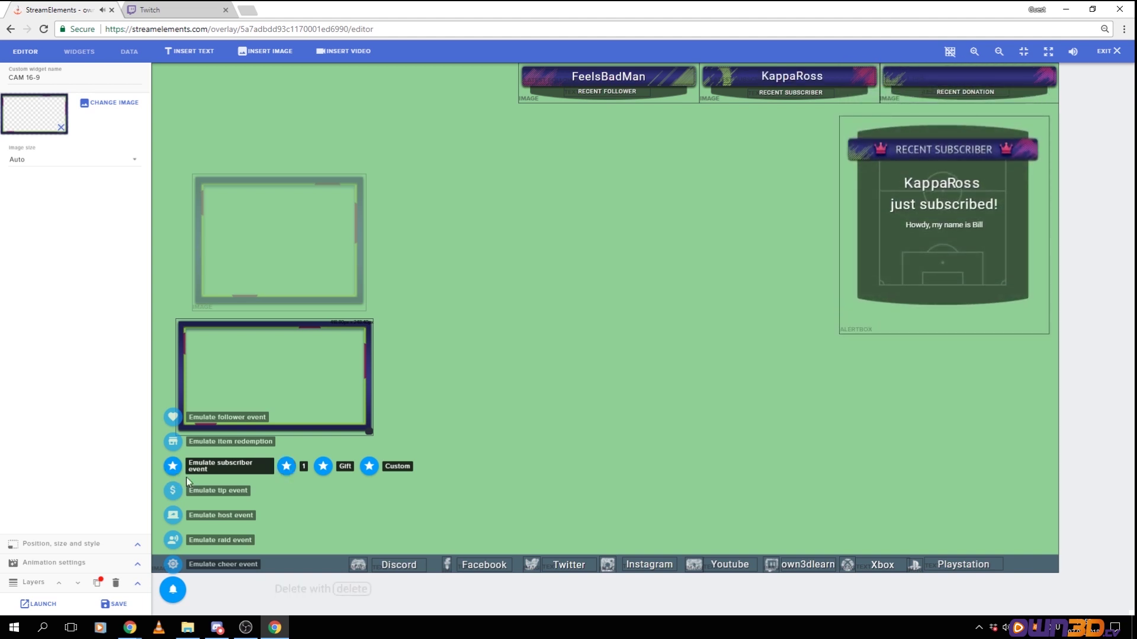
pyautogui.moveTo(172, 489)
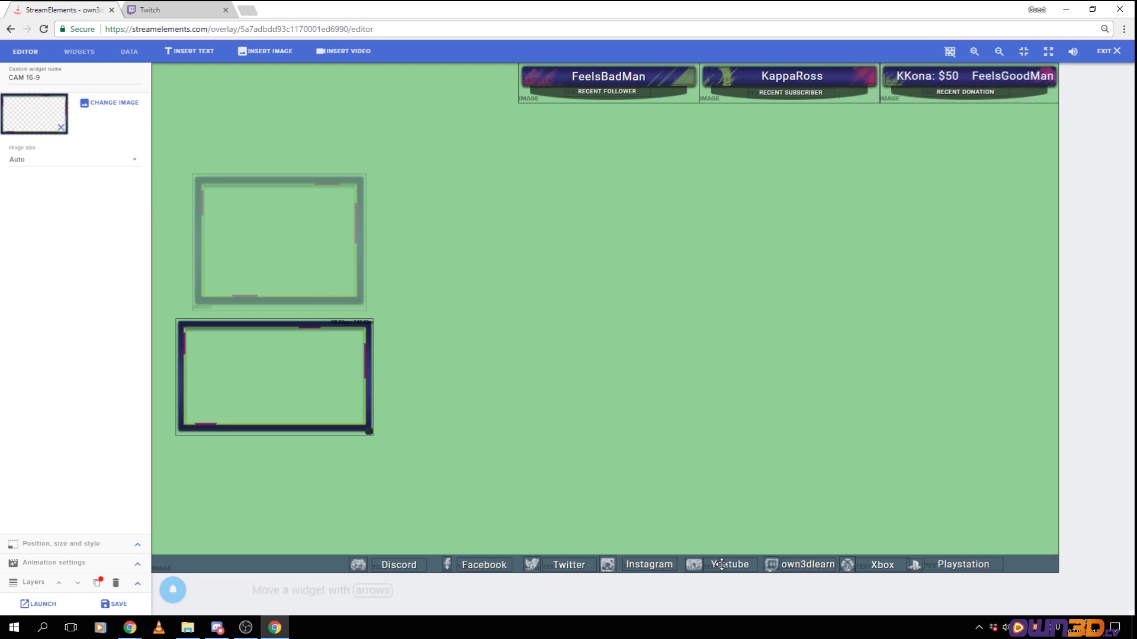
pyautogui.click(1108, 51)
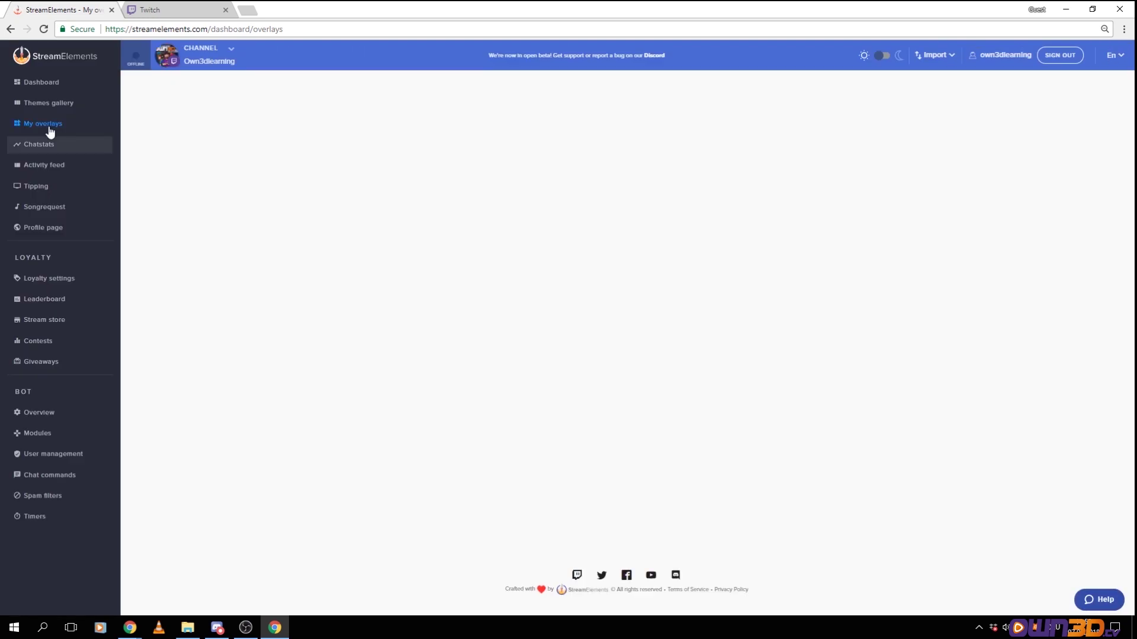
# Open the Themes gallery and scroll through all the super theme cards
pyautogui.click(47, 105)
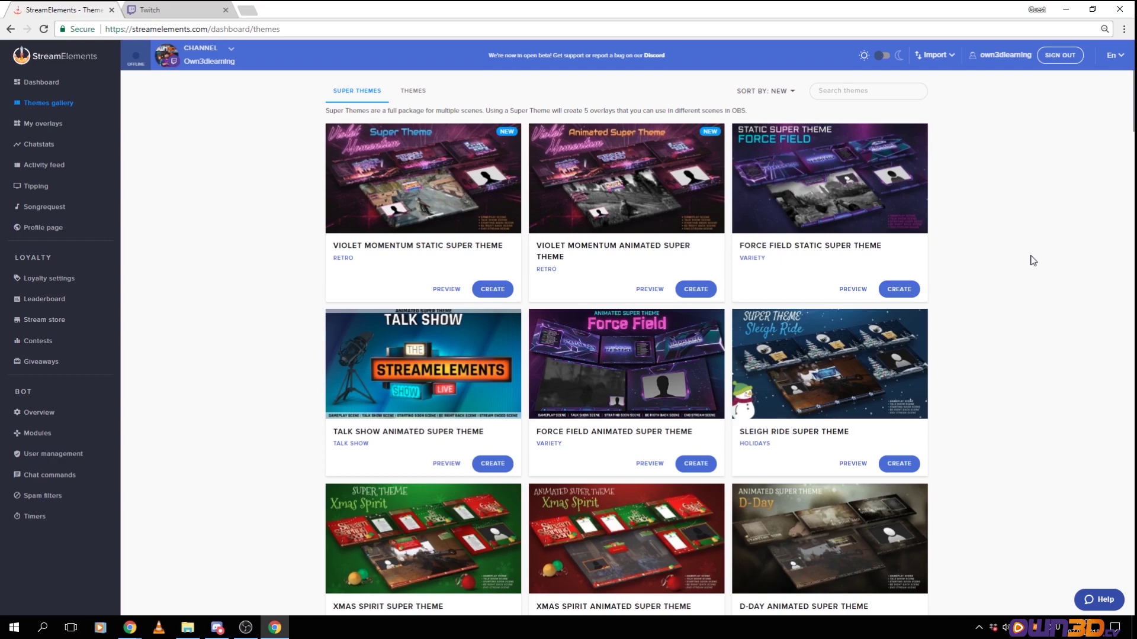
pyautogui.scroll(-12, 1033, 260)
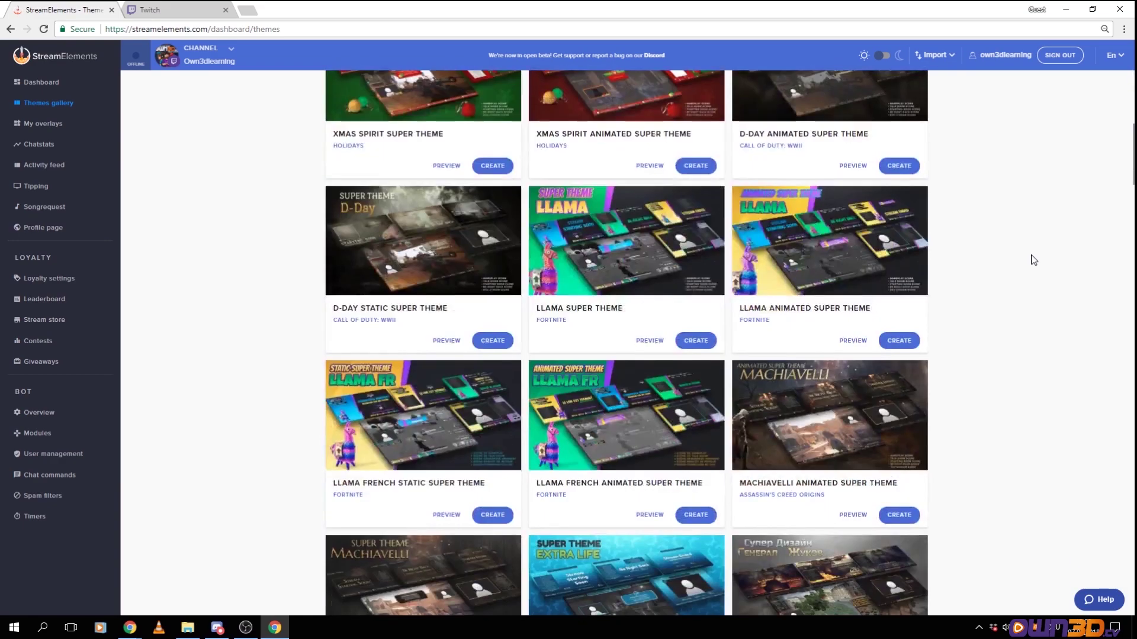
pyautogui.scroll(-20, 1046, 343)
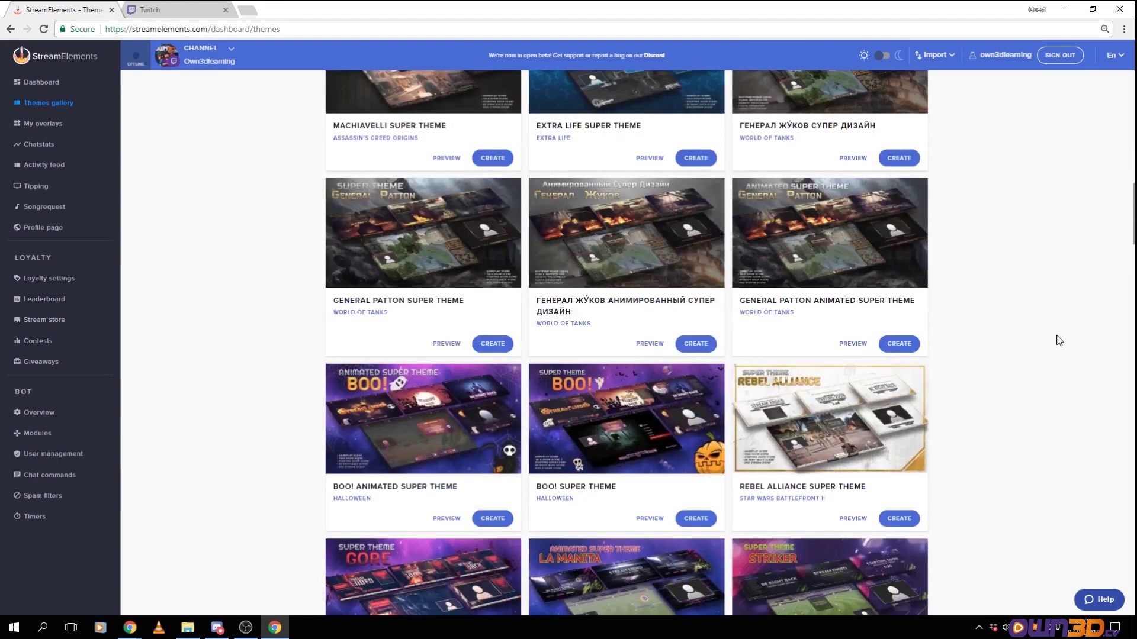
pyautogui.scroll(-15, 1059, 335)
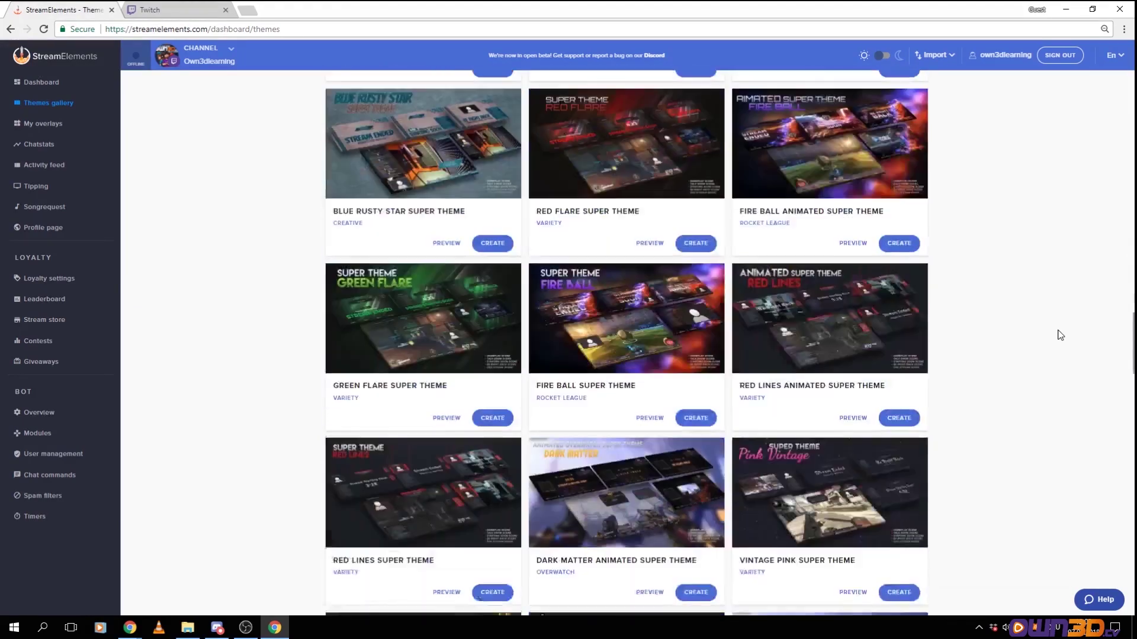
pyautogui.scroll(-16, 1060, 335)
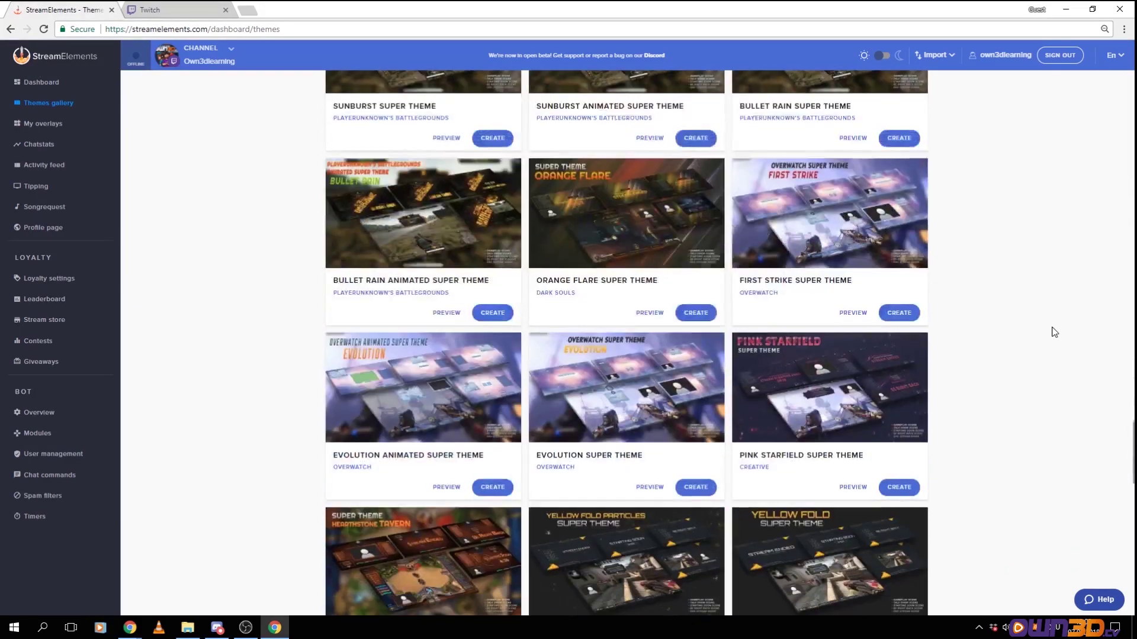
pyautogui.scroll(-5, 1054, 333)
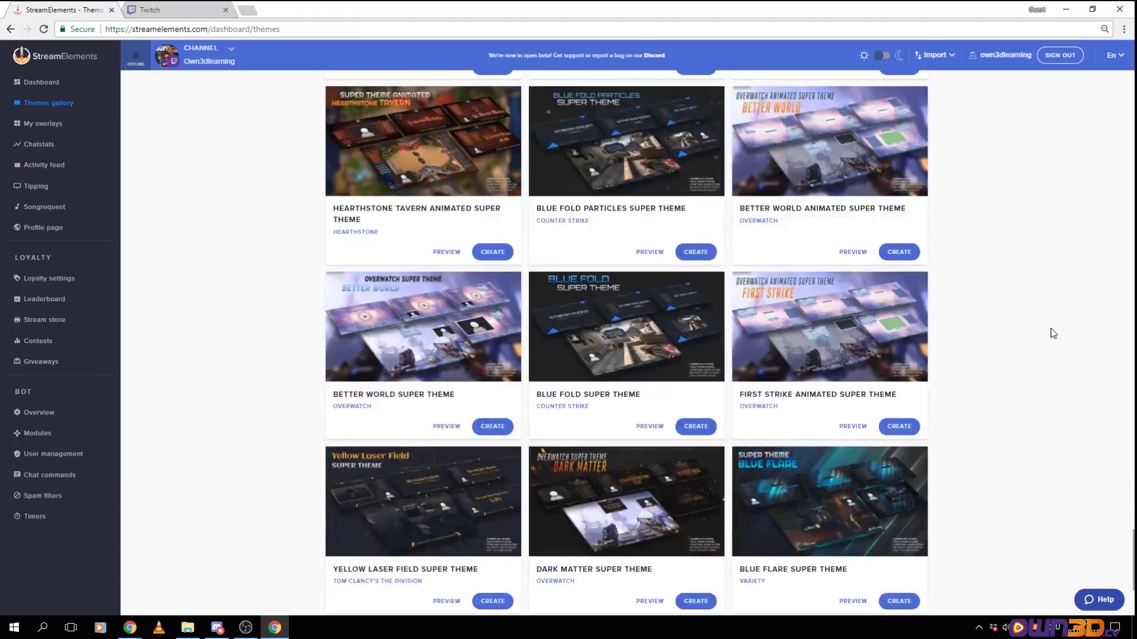
pyautogui.scroll(-4, 1053, 334)
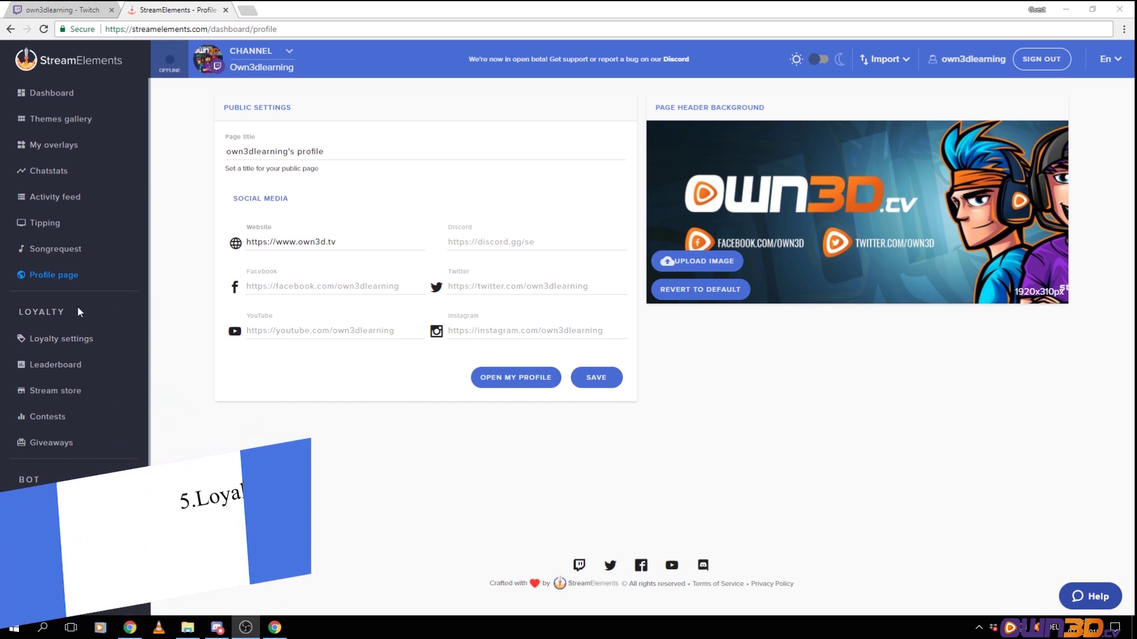
# Review own3d points earning, watch-time amount and ignored users, save, and view the Leaderboard
pyautogui.click(54, 338)
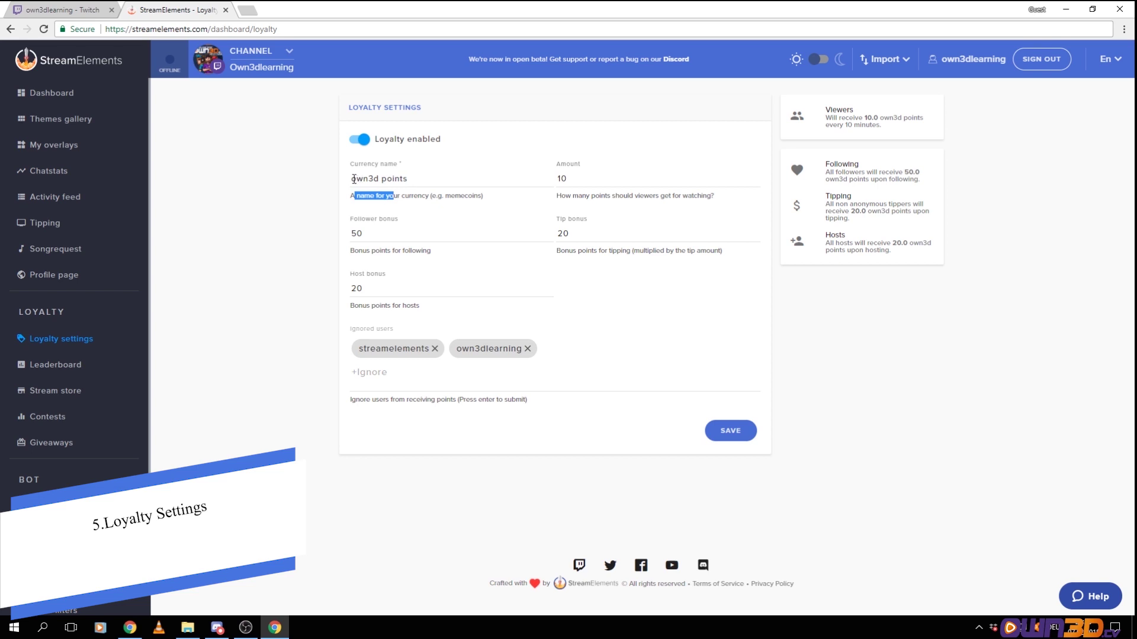
pyautogui.click(562, 173)
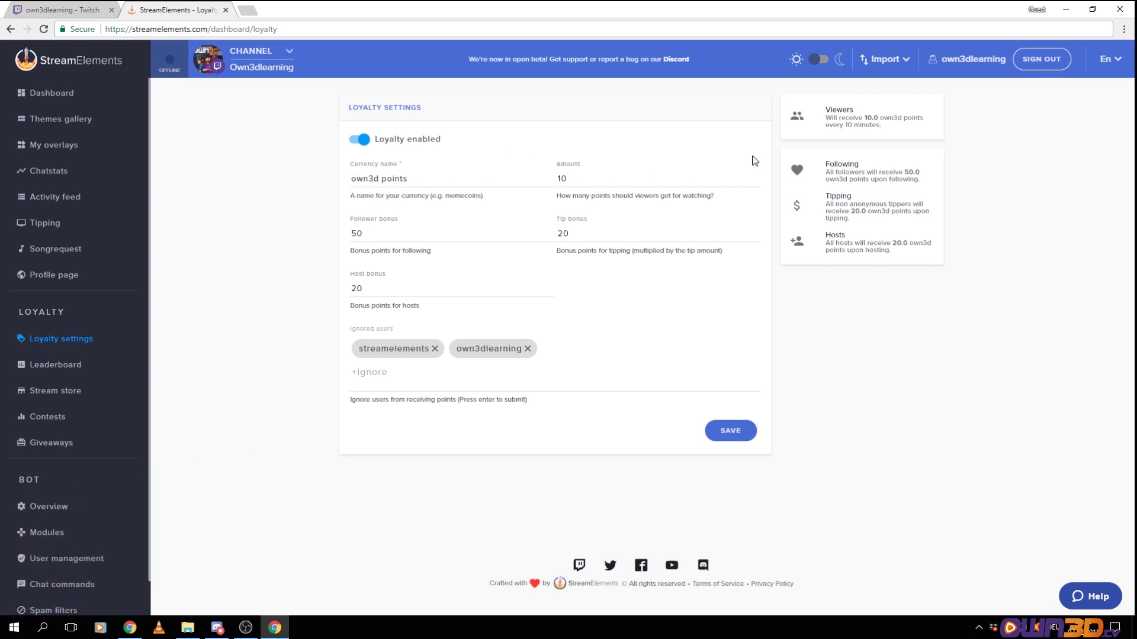
pyautogui.moveTo(830, 119); pyautogui.dragTo(924, 127)
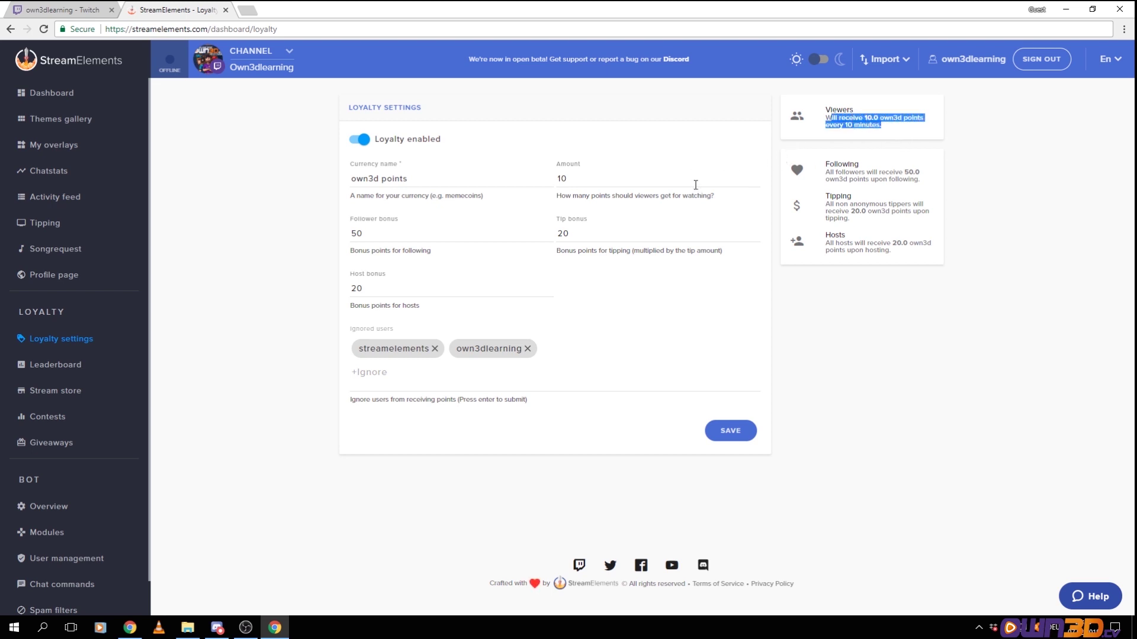
pyautogui.doubleClick(578, 177)
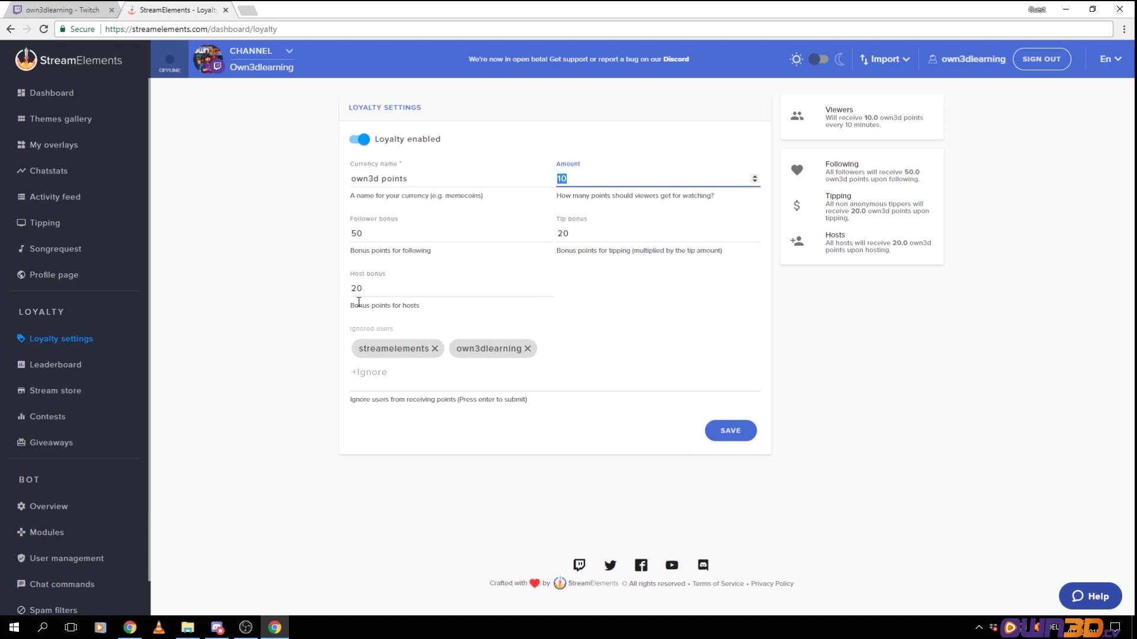
pyautogui.click(393, 350)
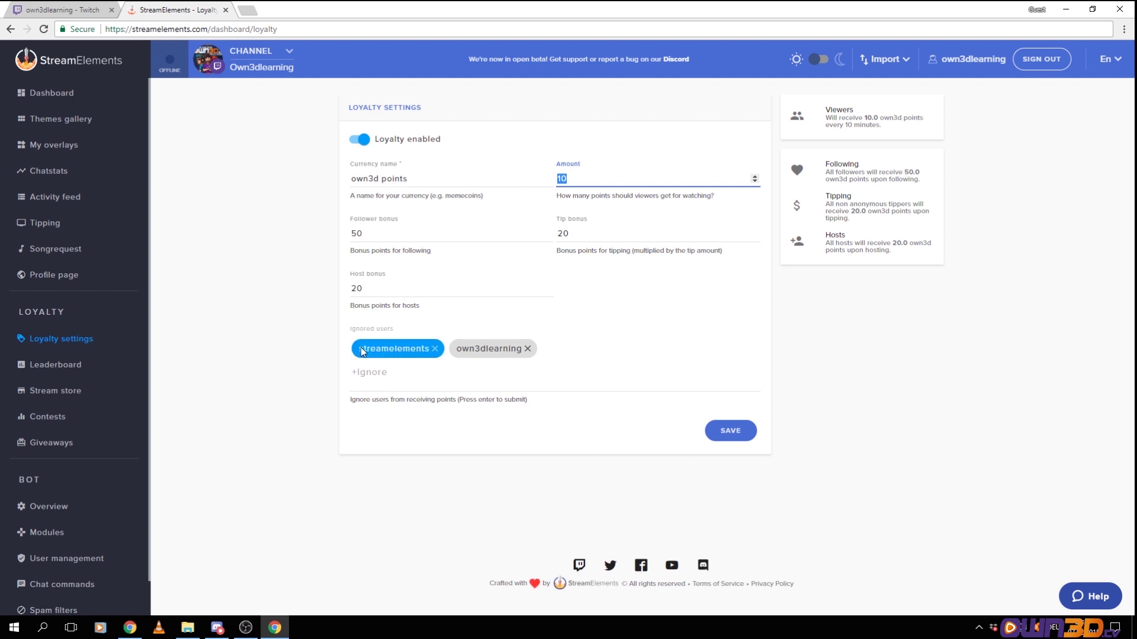
pyautogui.click(463, 350)
pyautogui.click(422, 352)
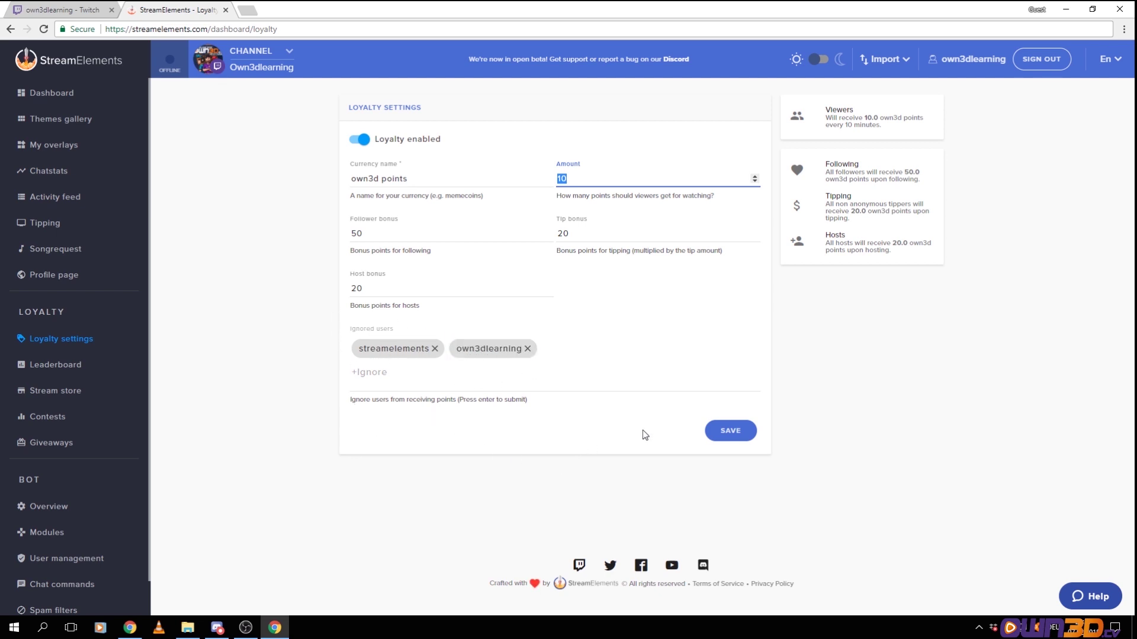
pyautogui.click(729, 430)
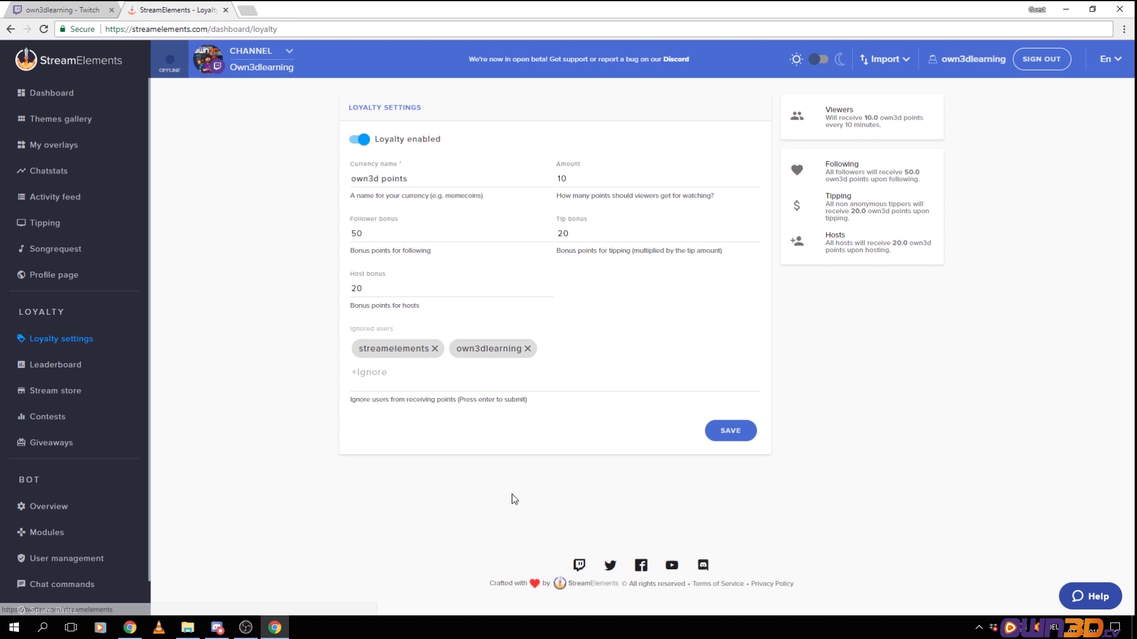
pyautogui.click(118, 365)
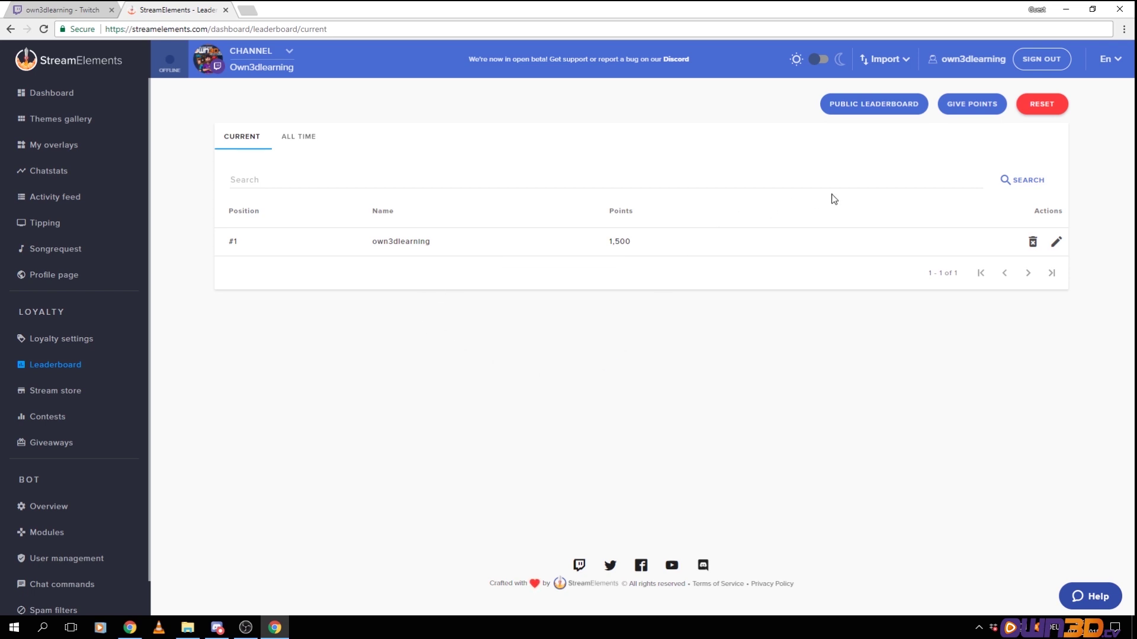
# Reset current leaderboard points to zero, then give the channel's own account 5000 points
pyautogui.click(1052, 107)
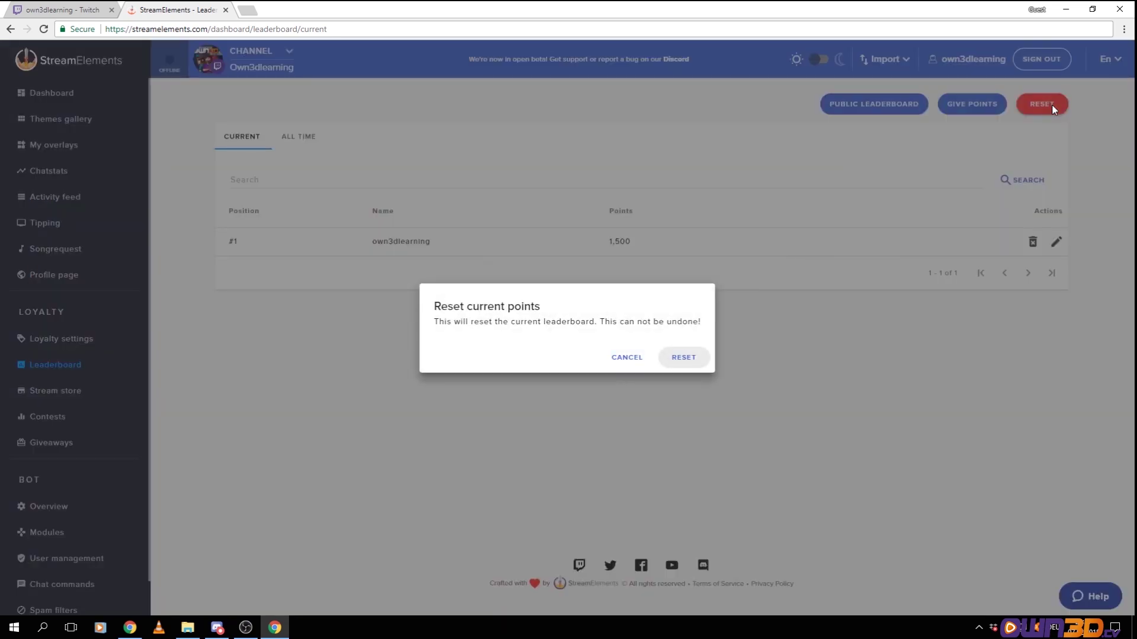
pyautogui.click(684, 358)
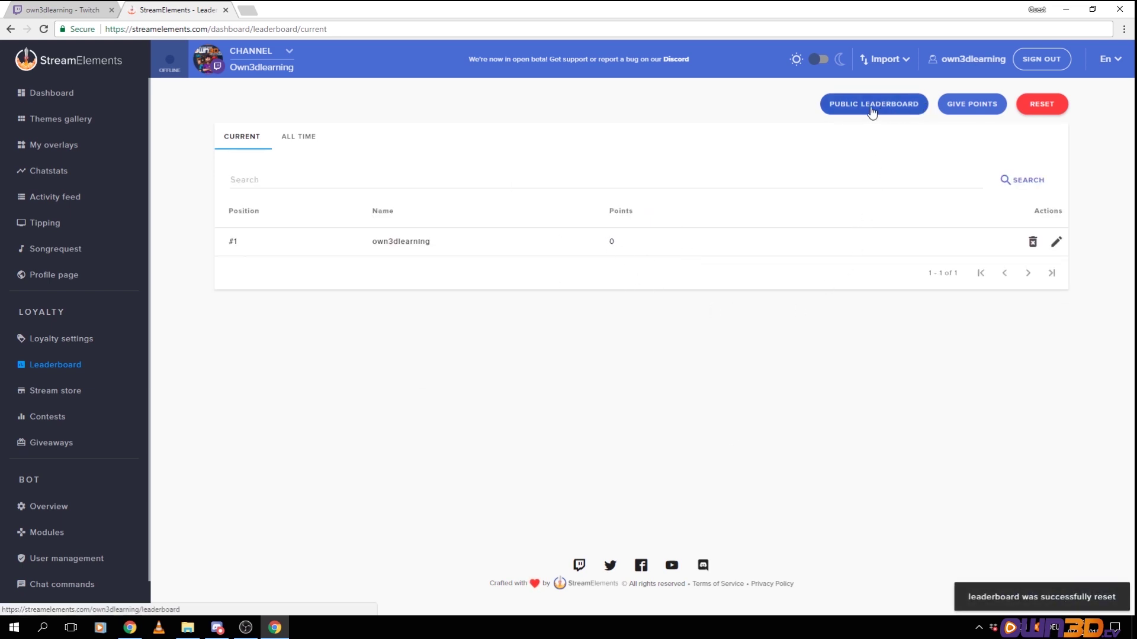
pyautogui.click(986, 109)
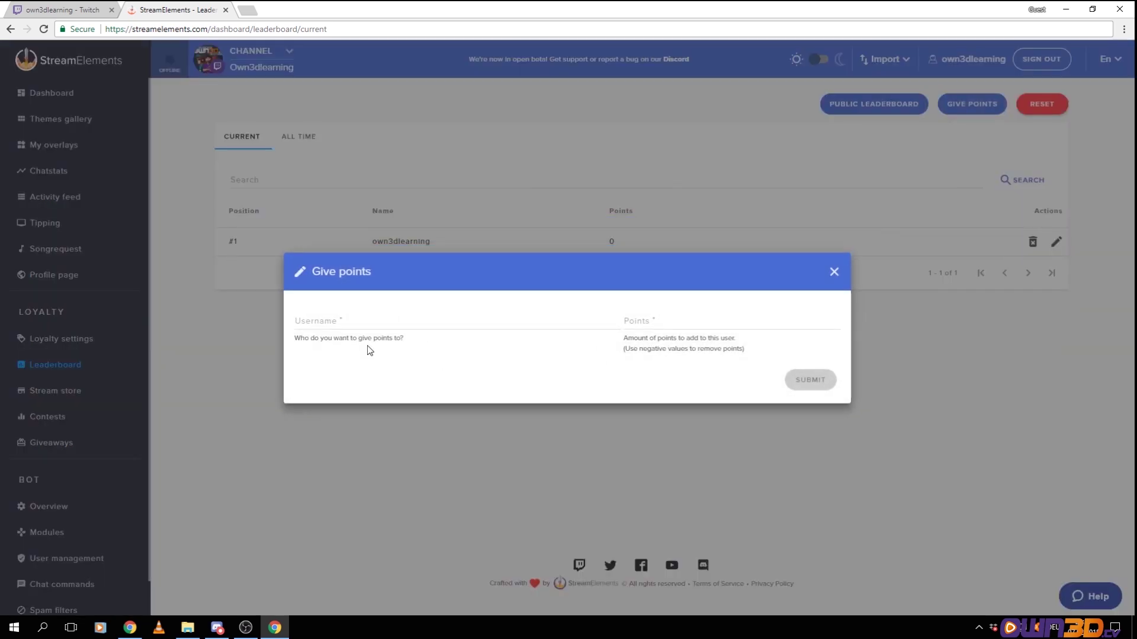
pyautogui.click(375, 326)
pyautogui.write('own3')
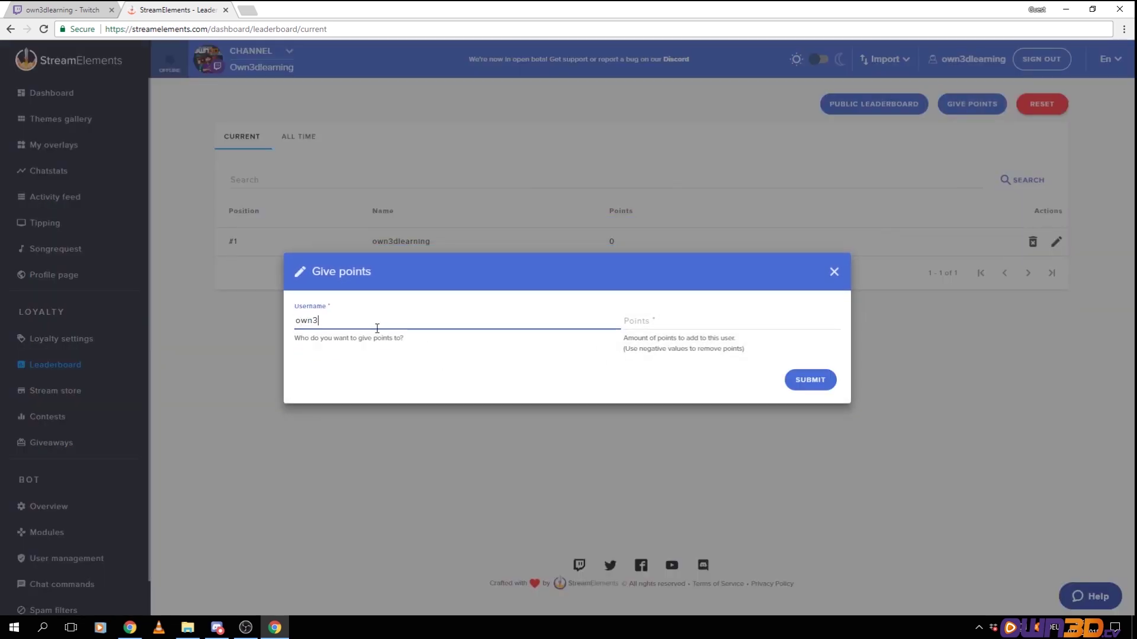
pyautogui.write('dlearning')
pyautogui.press('Tab')
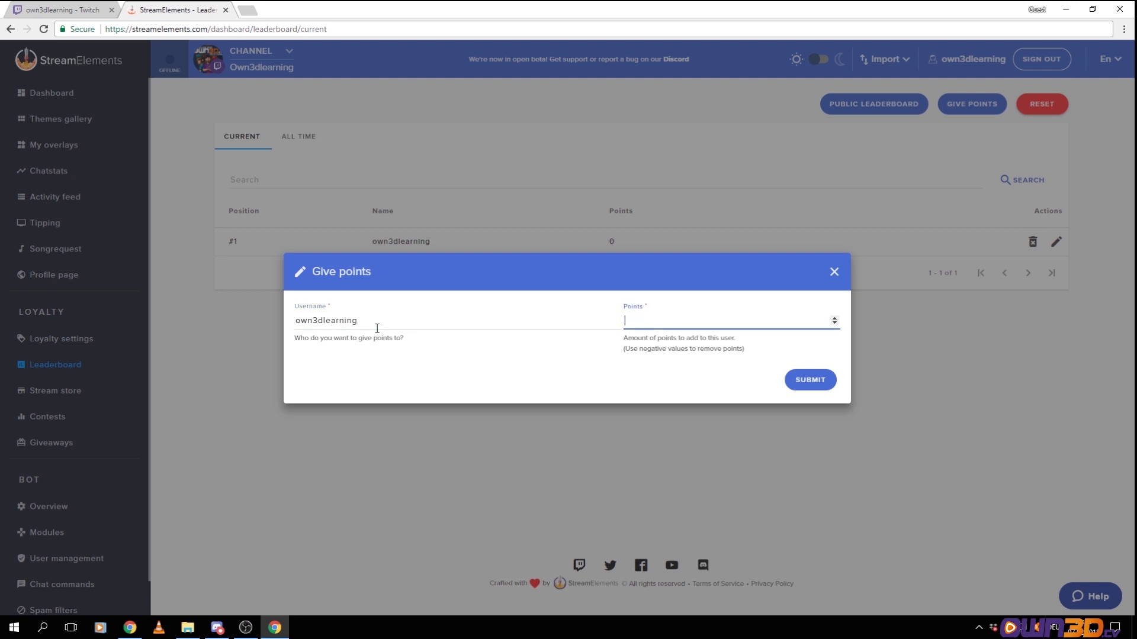
pyautogui.write('5')
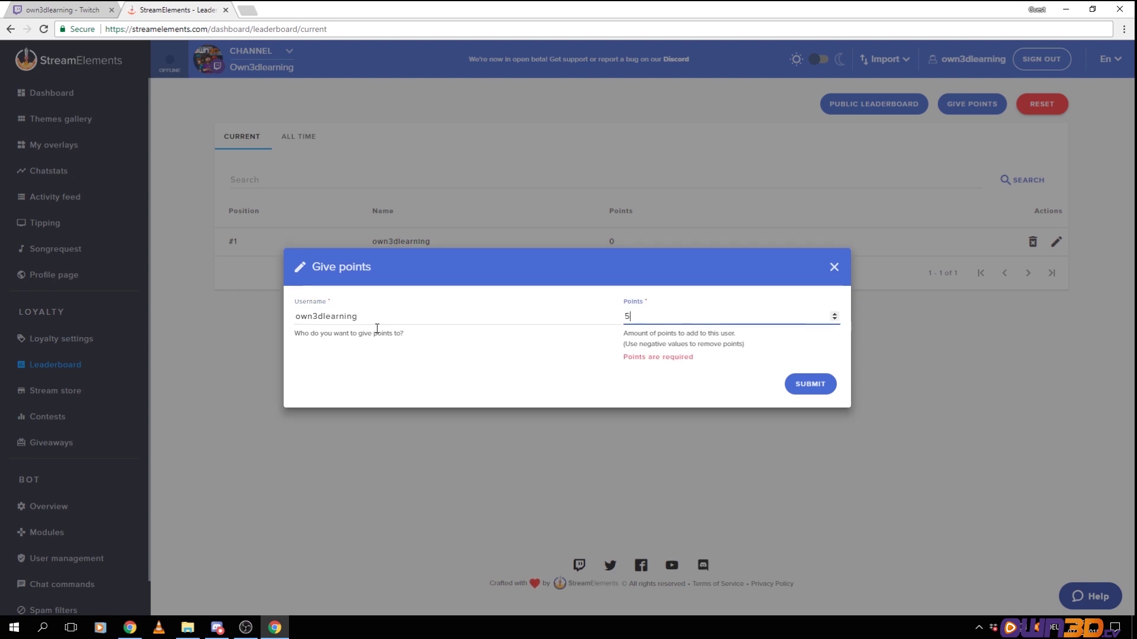
pyautogui.write('000')
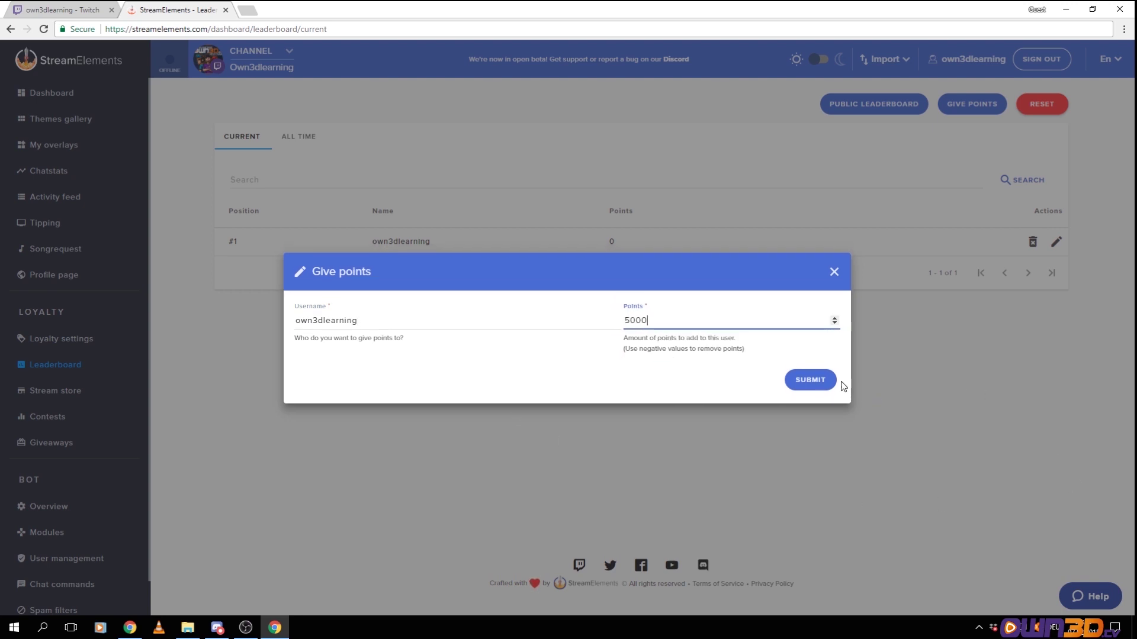
pyautogui.click(811, 379)
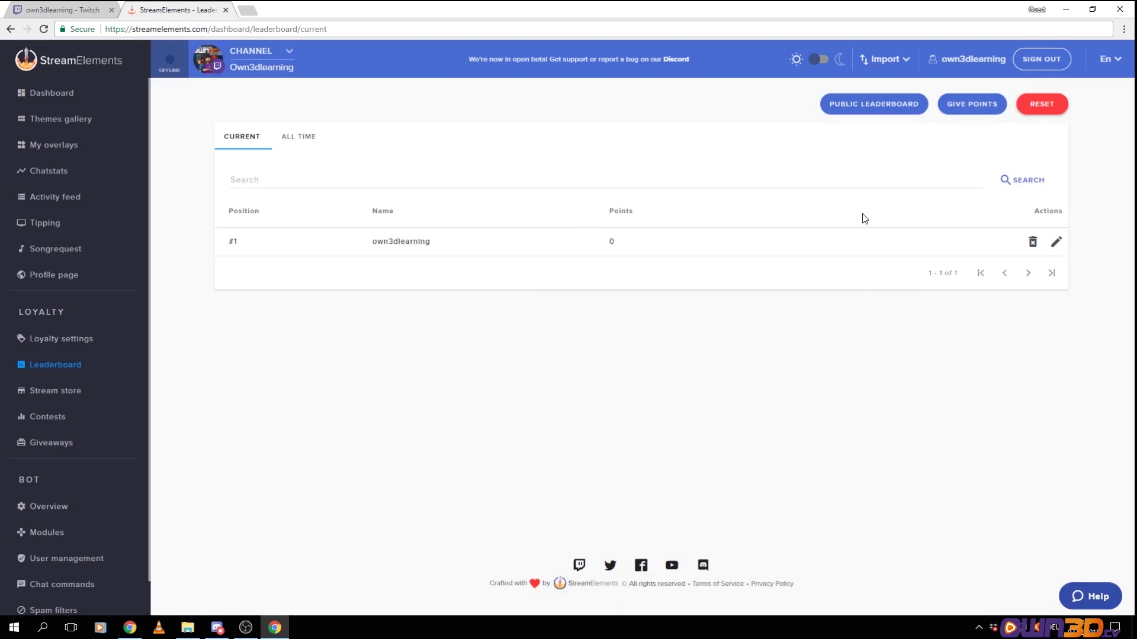
# Check the public leaderboard in a new tab, close it, and go to the Stream store
pyautogui.click(857, 110)
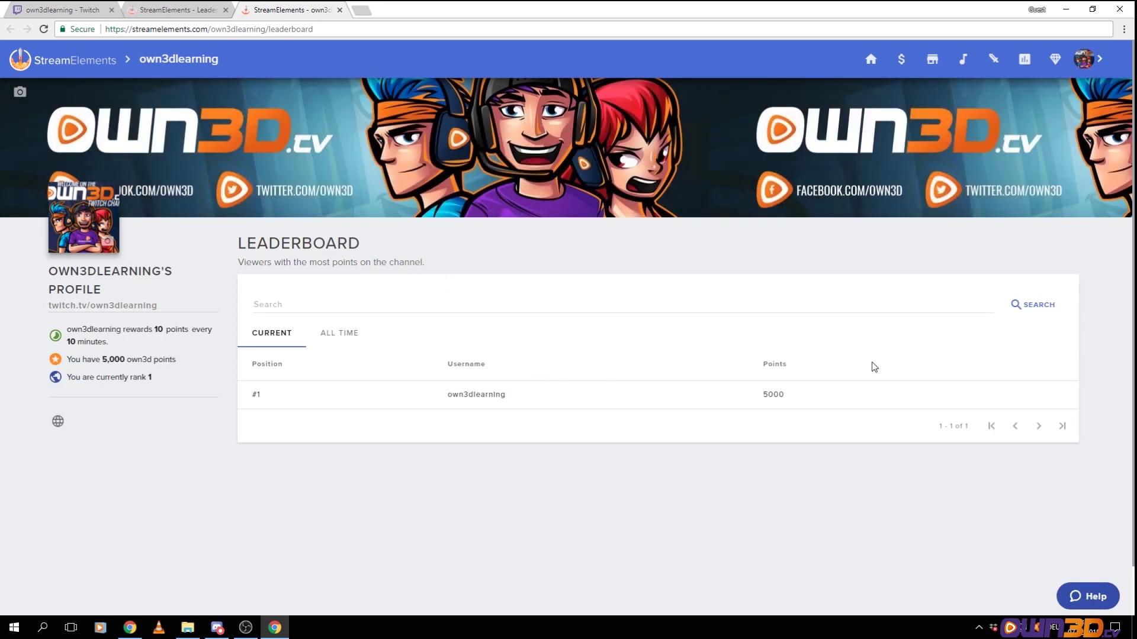
pyautogui.click(340, 9)
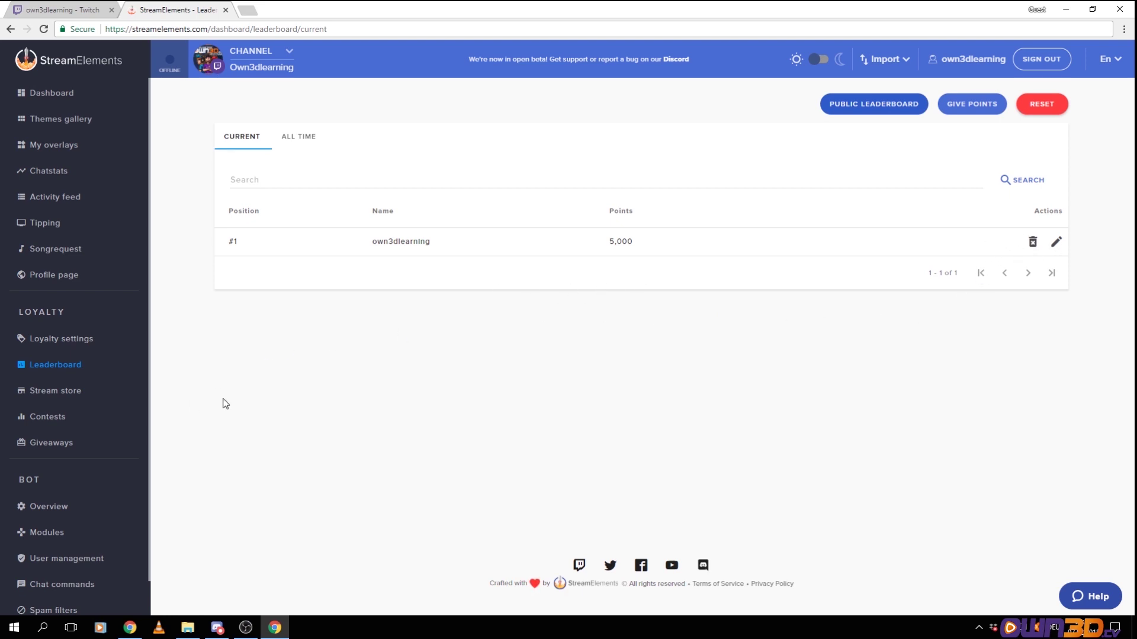
pyautogui.click(47, 393)
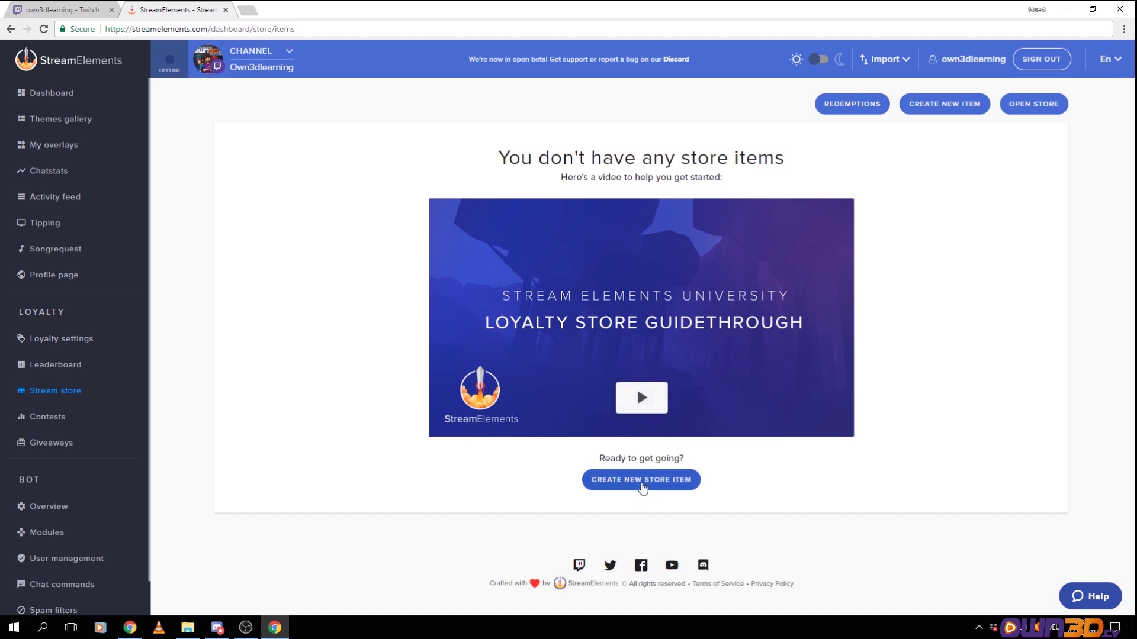
# Start a new store item named 'Own3d Shirt'
pyautogui.click(642, 483)
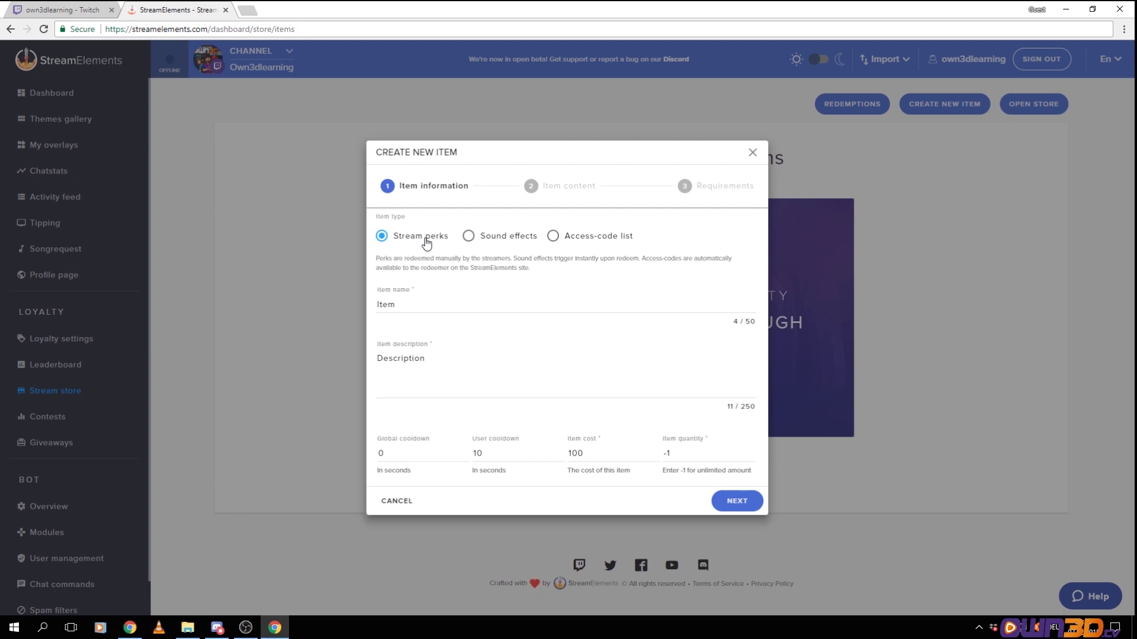
pyautogui.doubleClick(413, 303)
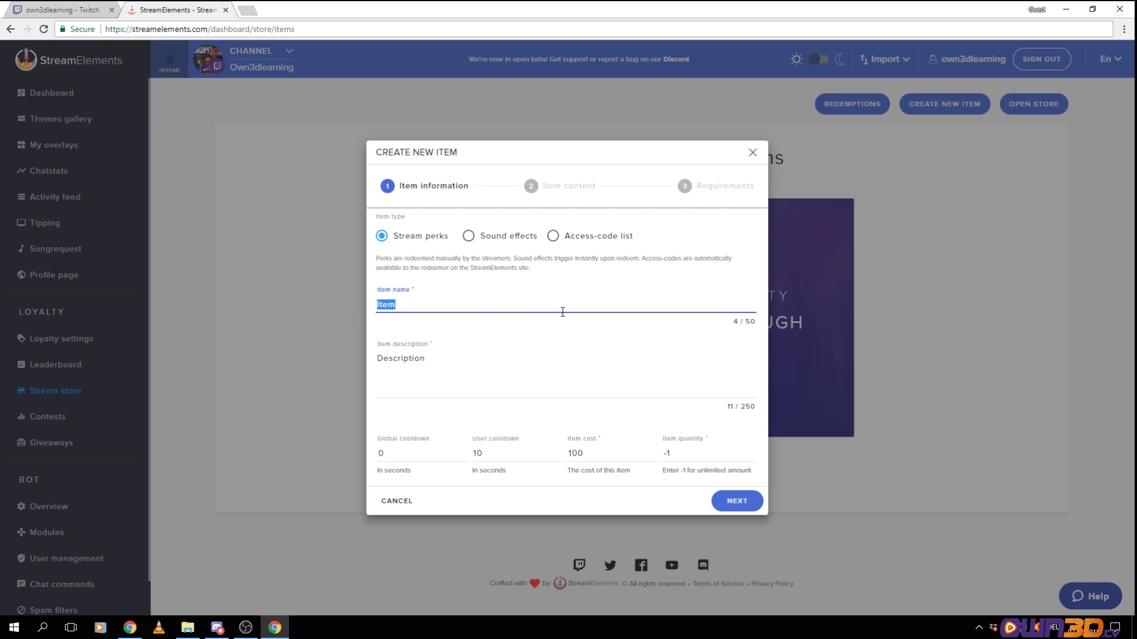
pyautogui.write('Shirt')
pyautogui.press('BackSpace')
pyautogui.press('BackSpace')
pyautogui.press('BackSpace')
pyautogui.press('BackSpace')
pyautogui.press('BackSpace')
pyautogui.write('Own3d Shirt')
# Describe it as 'Get the great own3d shirt!', limit quantity to 100, and continue
pyautogui.click(413, 360)
pyautogui.doubleClick(412, 362)
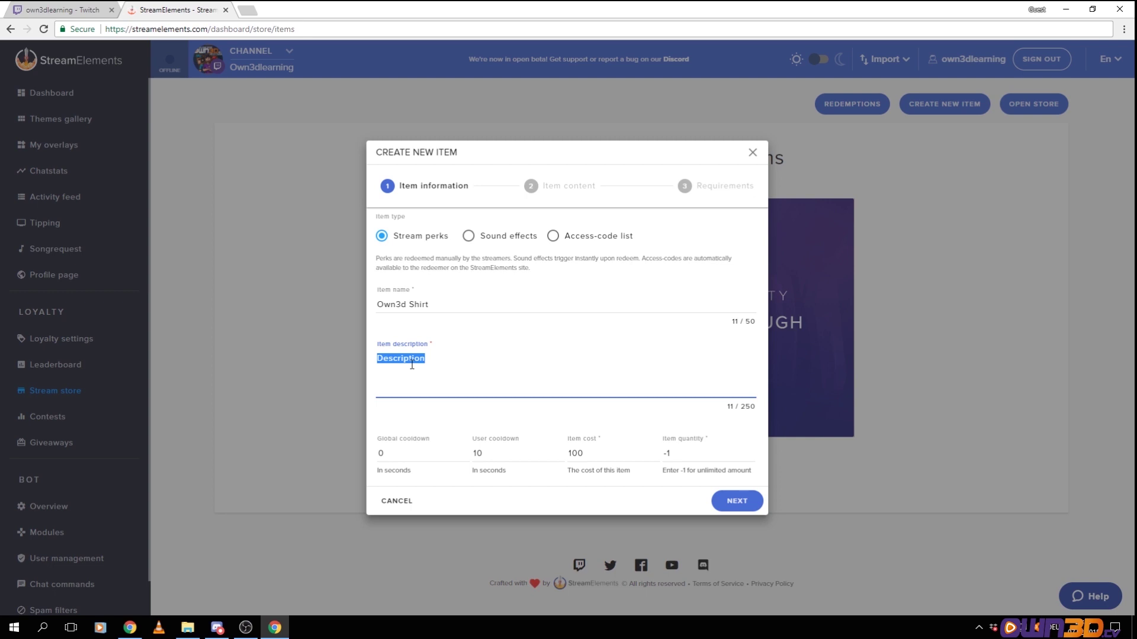
pyautogui.write('Get the great on')
pyautogui.write('n3d shirt!')
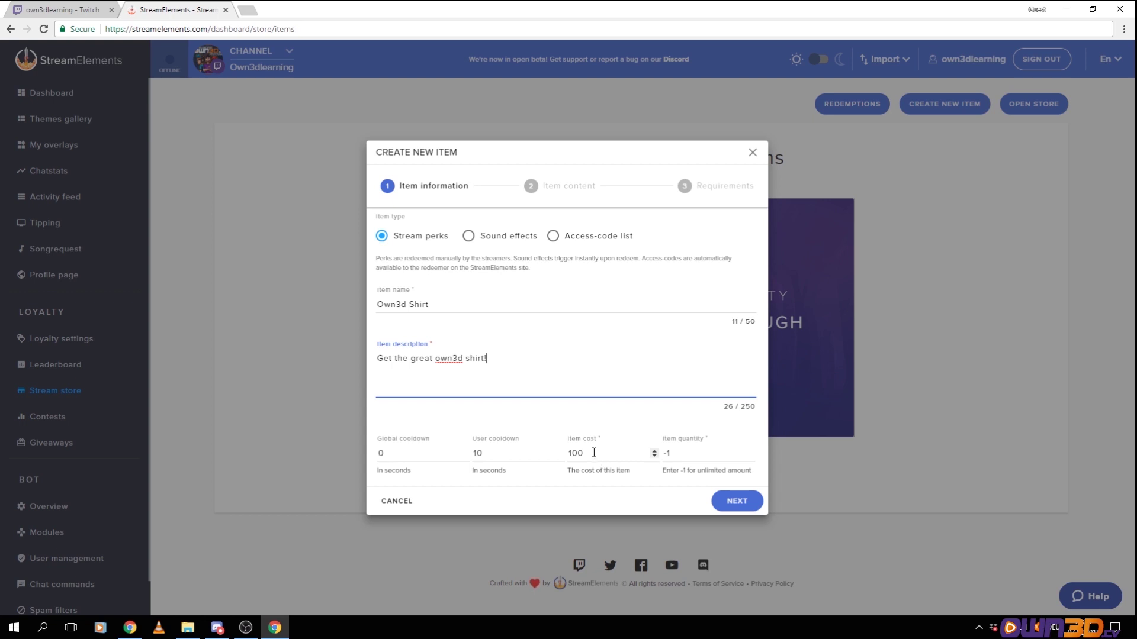
pyautogui.doubleClick(673, 454)
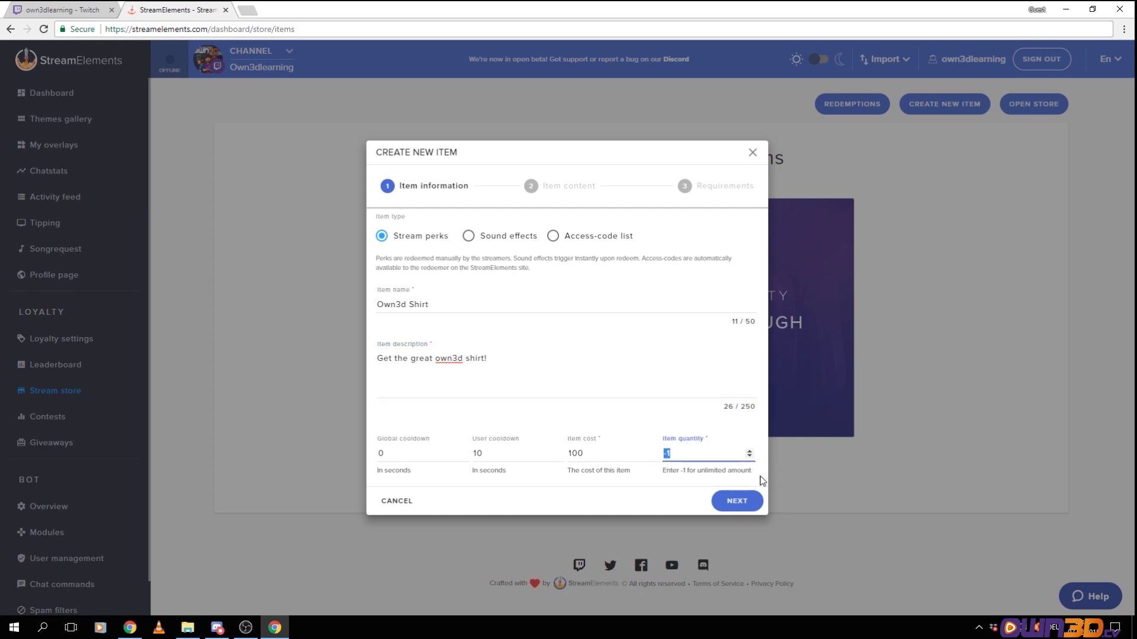
pyautogui.write('100')
pyautogui.click(606, 366)
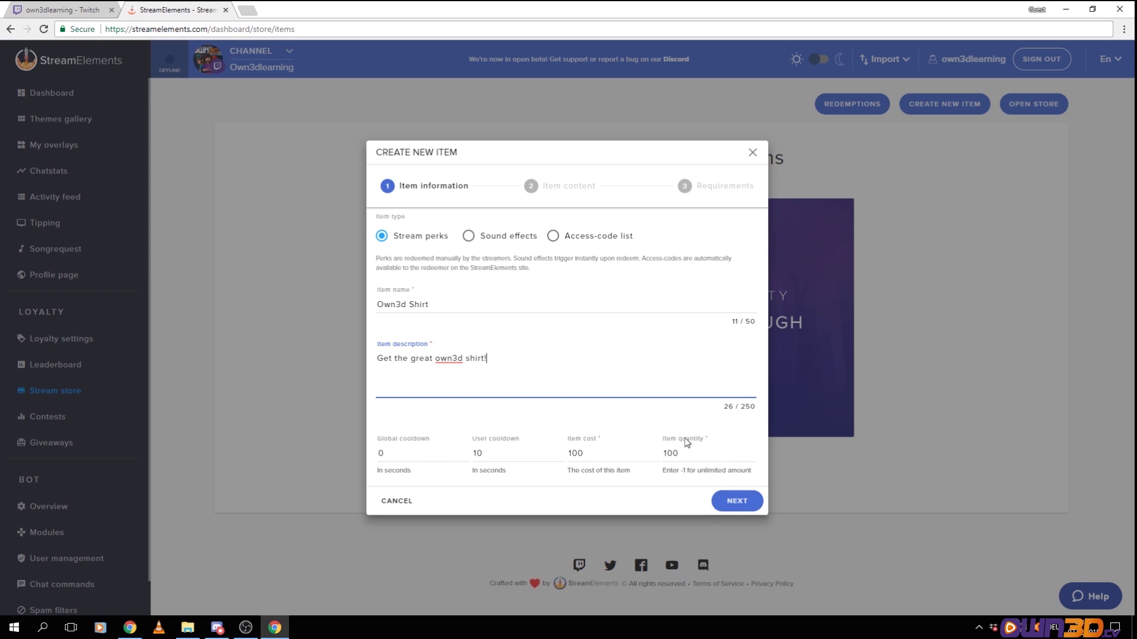
pyautogui.click(728, 504)
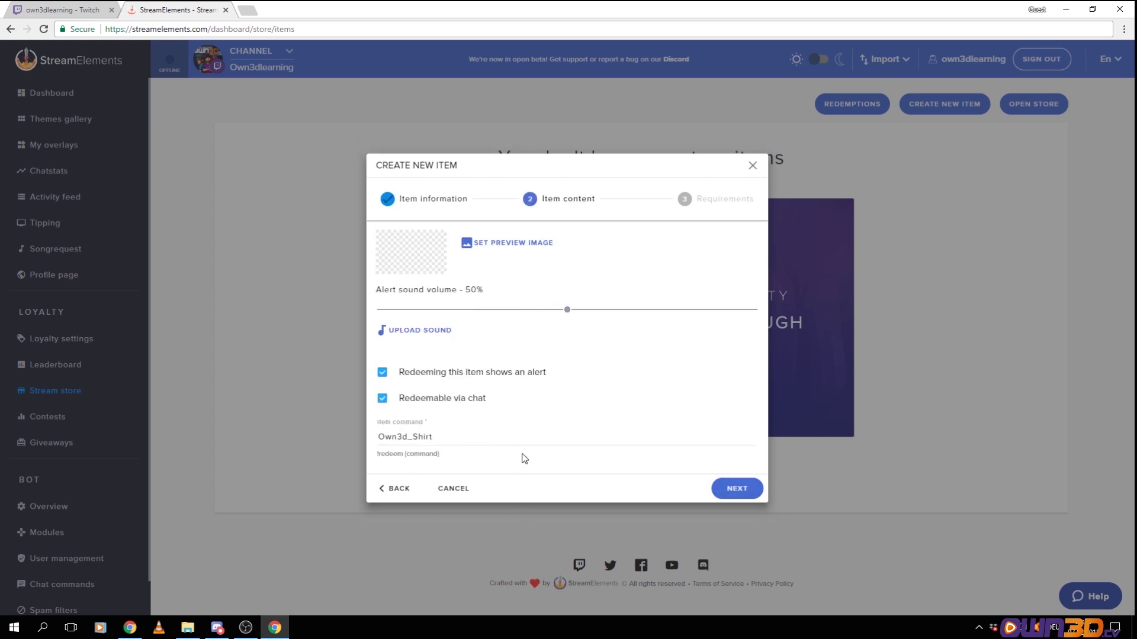
# Set own3d-twitch-header.jpg as the Own3d Shirt preview image and advance to Requirements
pyautogui.click(495, 249)
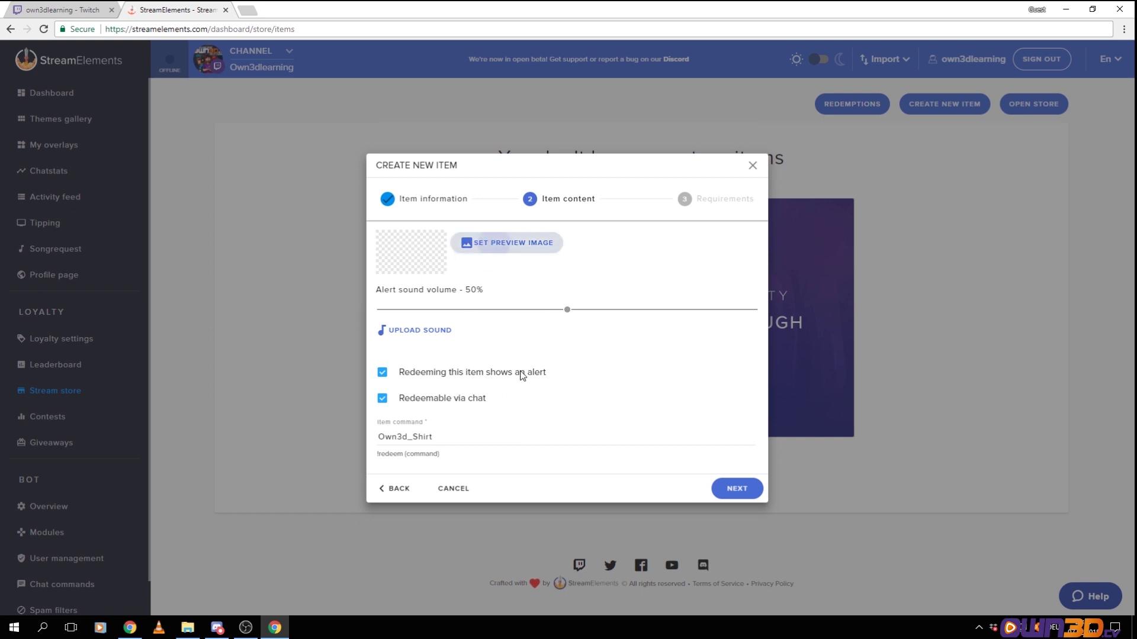
pyautogui.moveTo(442, 220)
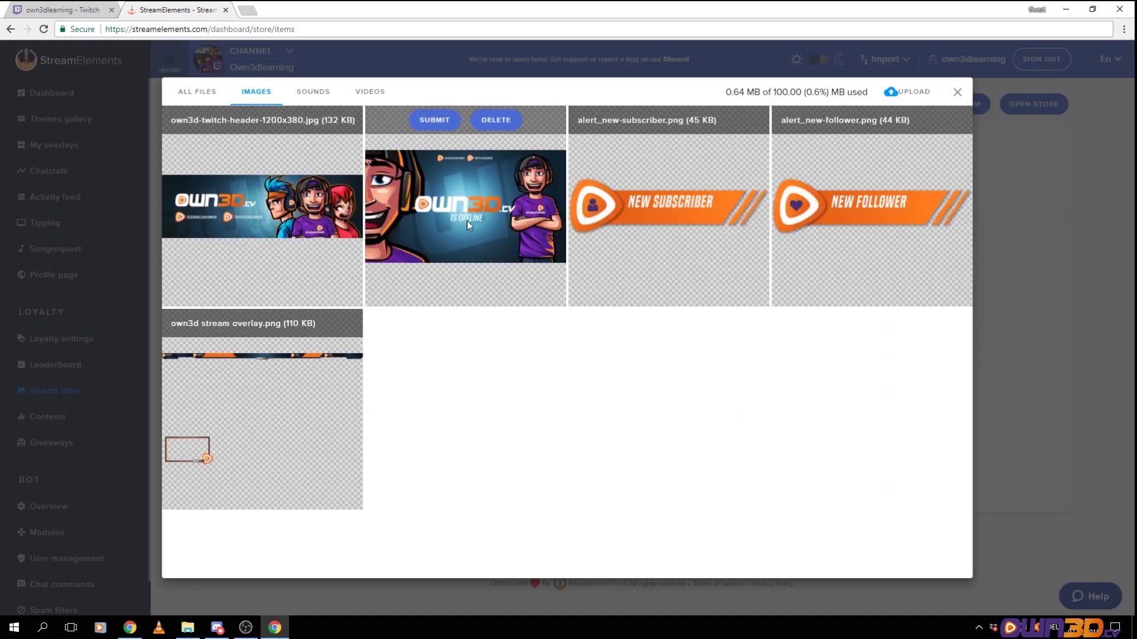
pyautogui.moveTo(309, 204)
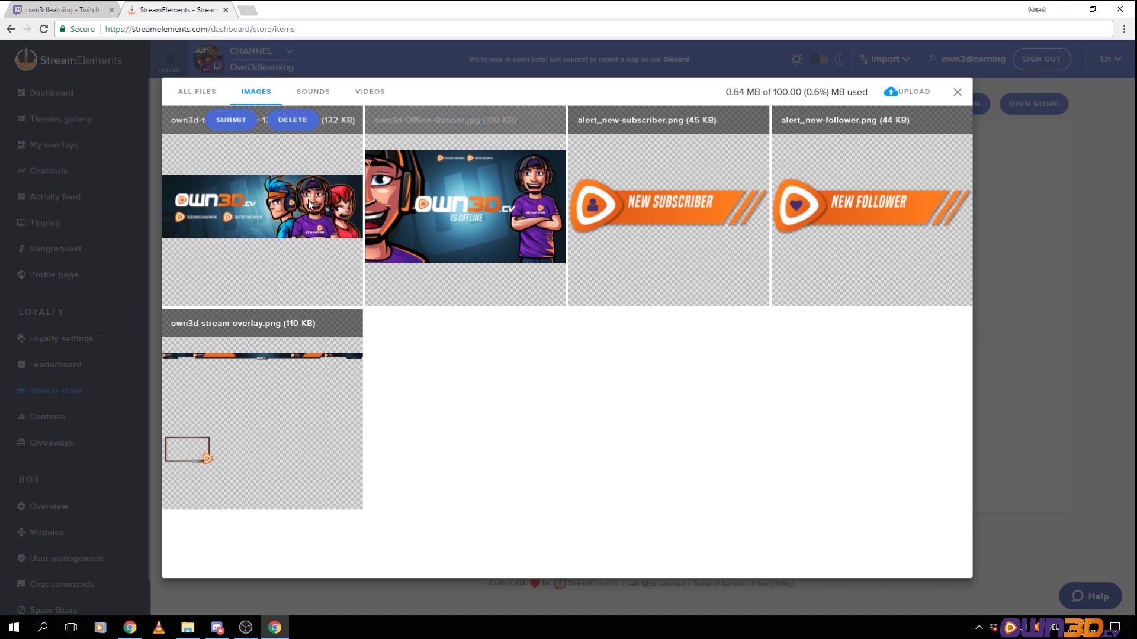
pyautogui.click(230, 120)
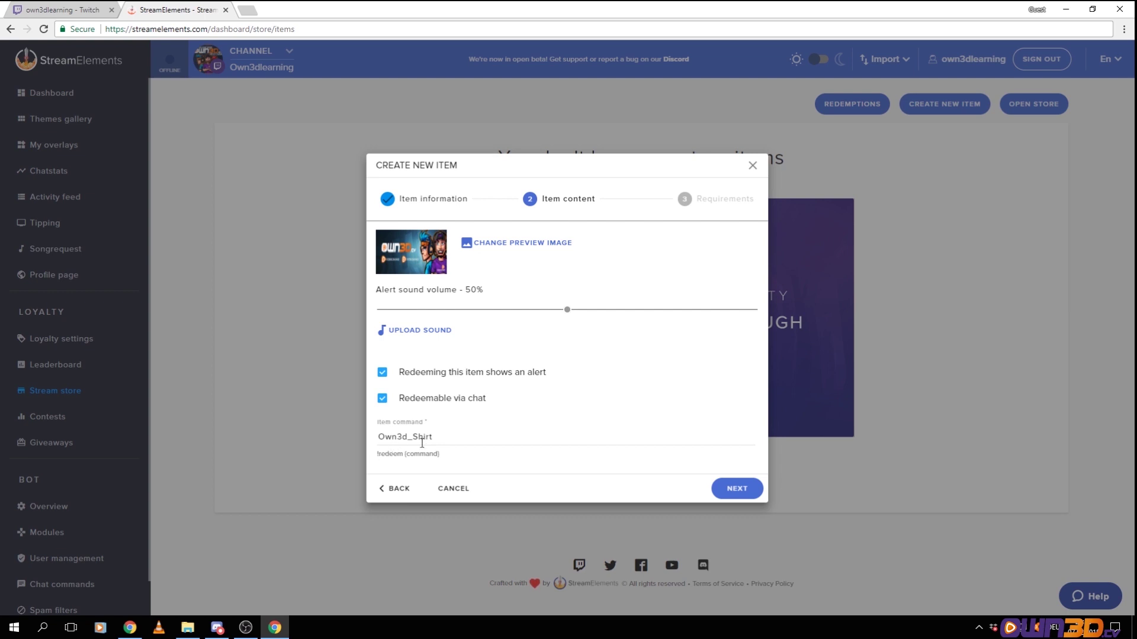
pyautogui.click(732, 489)
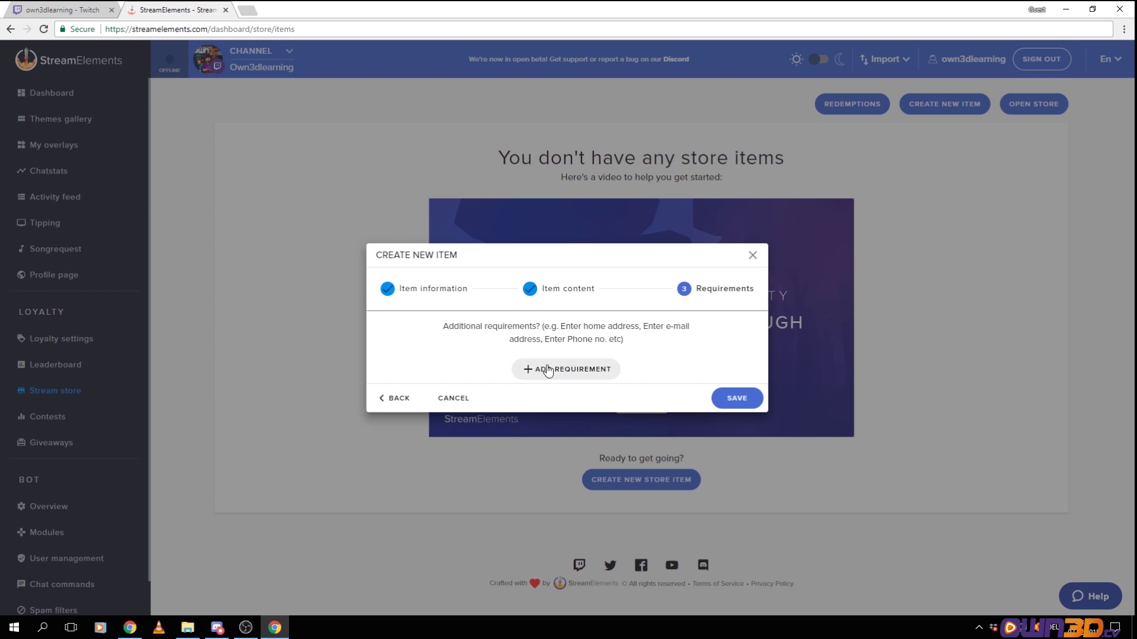
# Add an 'Enter home address' buyer requirement to the Own3d Shirt and save the item
pyautogui.moveTo(441, 325); pyautogui.dragTo(650, 342)
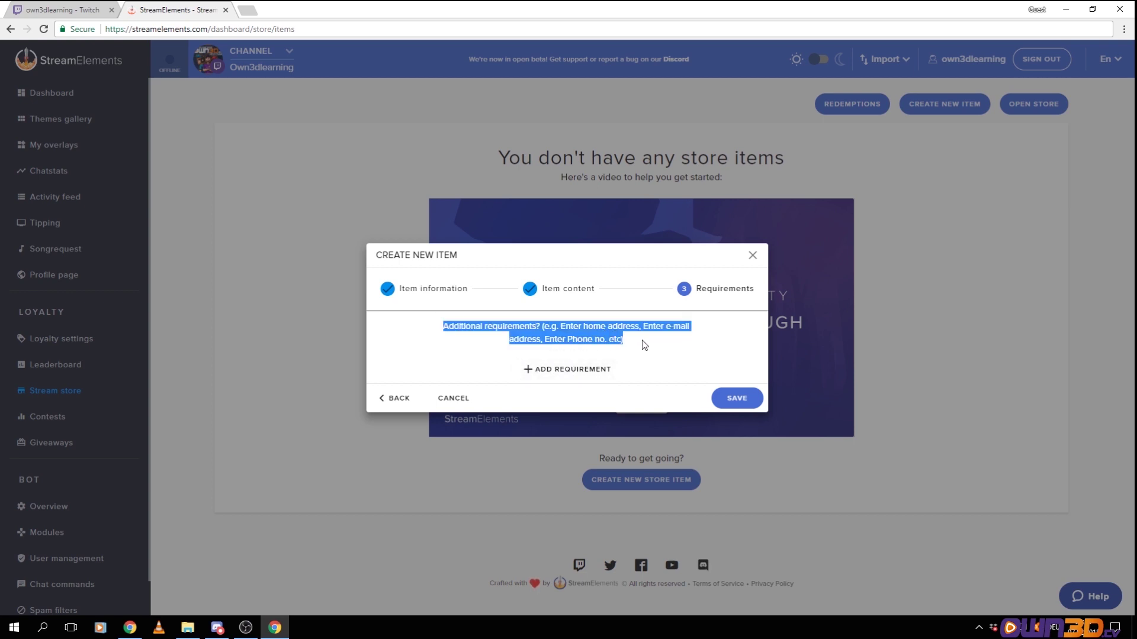
pyautogui.click(571, 368)
pyautogui.click(556, 305)
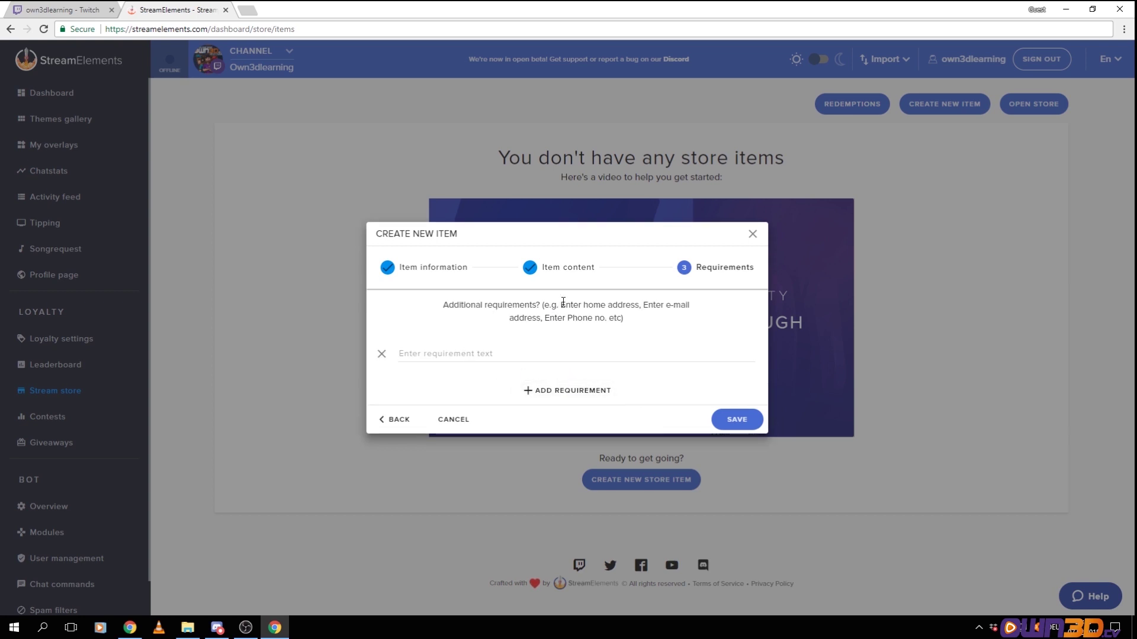
pyautogui.moveTo(562, 305); pyautogui.dragTo(639, 306)
pyautogui.hotkey('ctrl', 'c')
pyautogui.click(421, 359)
pyautogui.hotkey('ctrl', 'v')
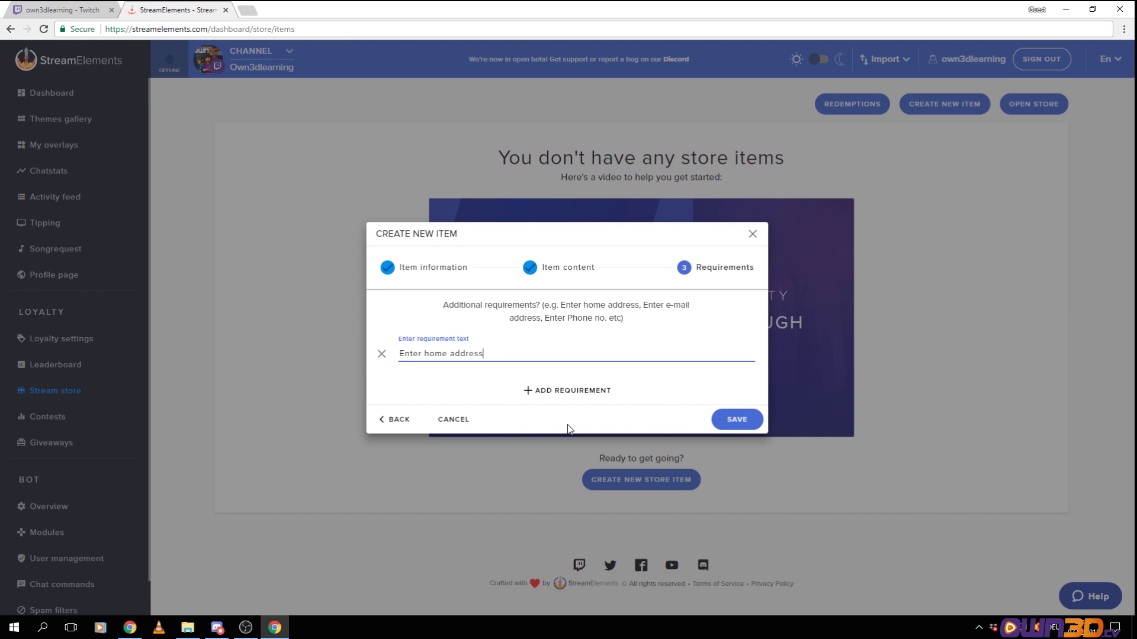
pyautogui.click(735, 419)
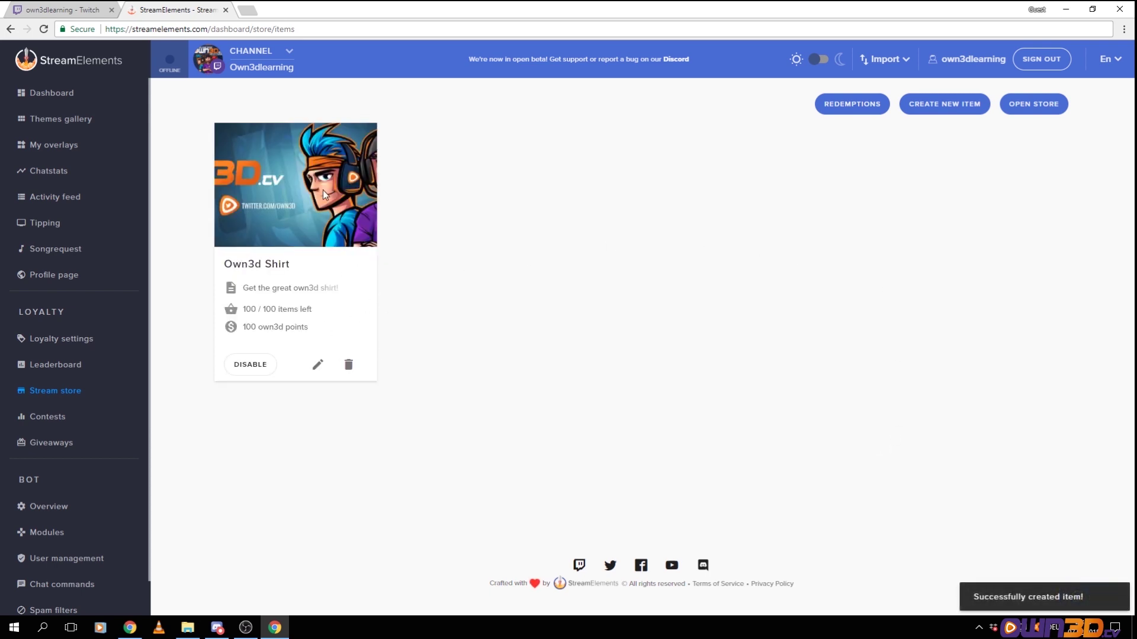
# Redeem the Own3d Shirt in the public store with a home address, then close the store tab
pyautogui.click(1021, 104)
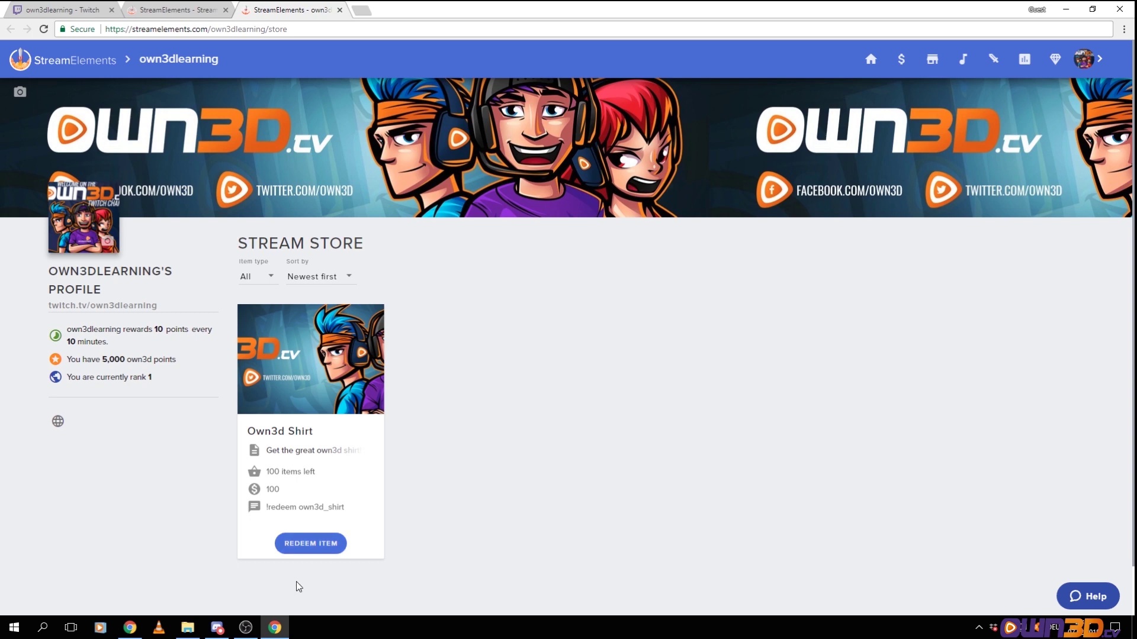
pyautogui.click(308, 548)
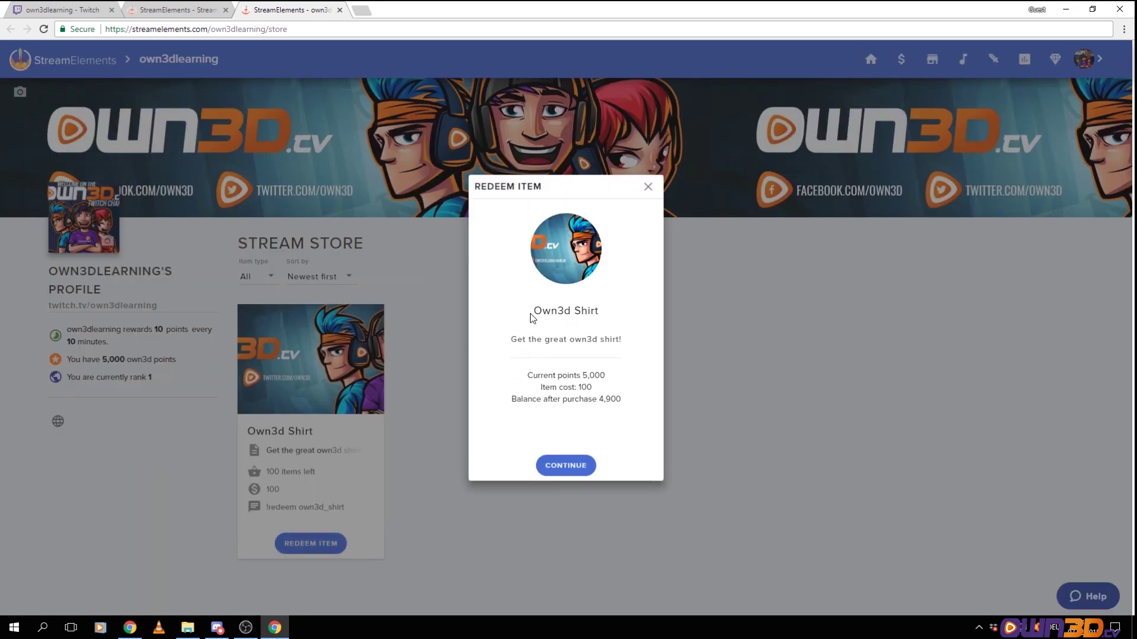
pyautogui.click(561, 460)
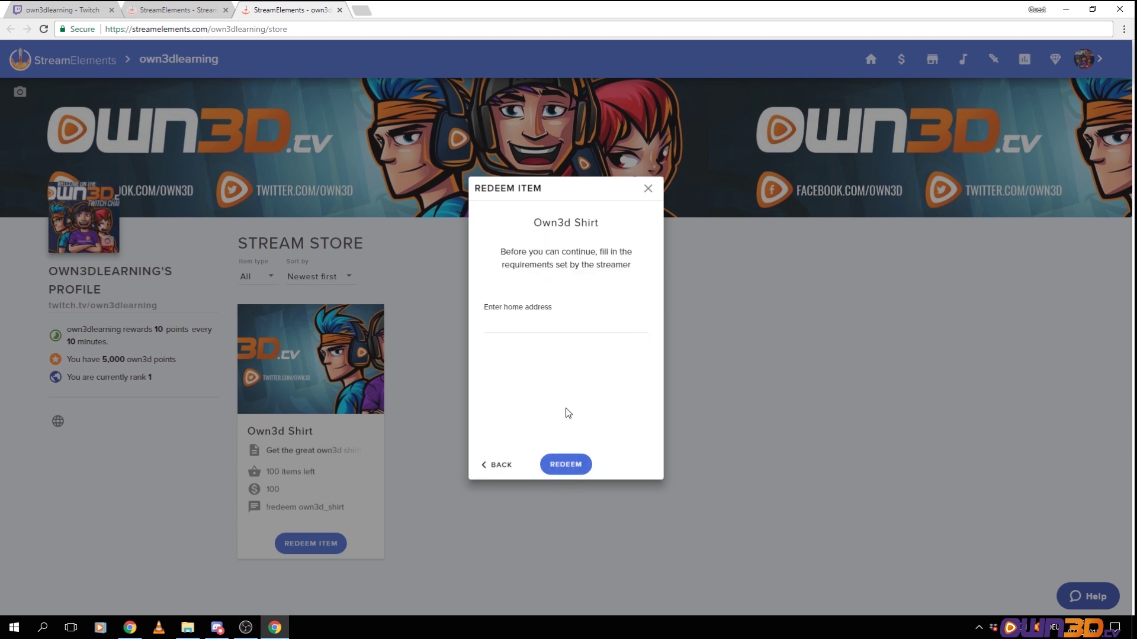
pyautogui.click(529, 324)
pyautogui.write('mainstreet 100')
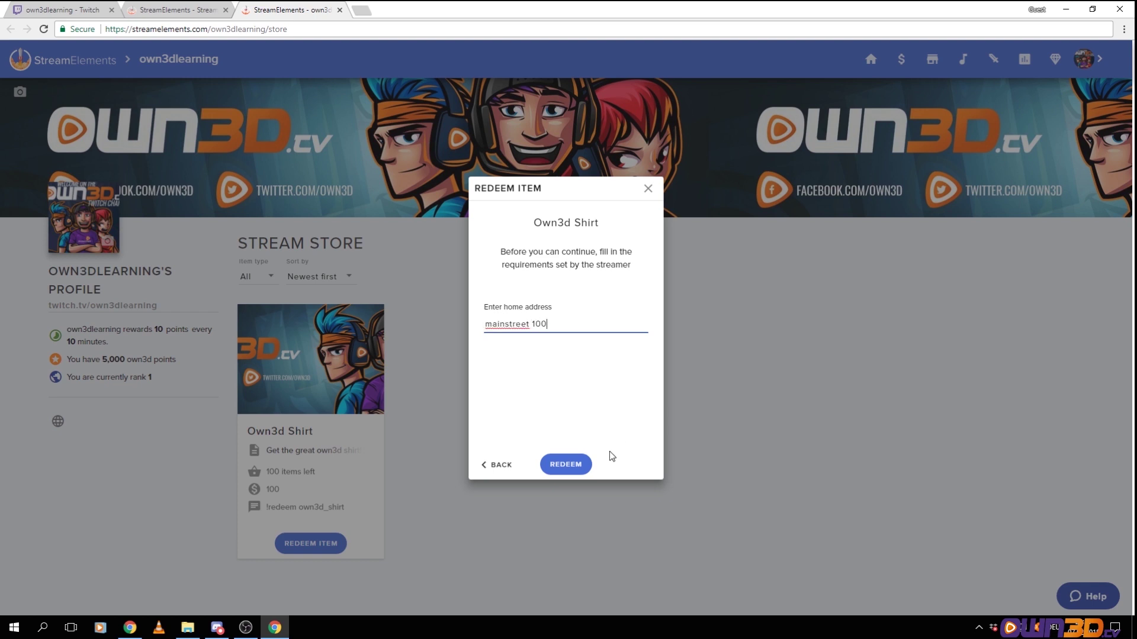
pyautogui.click(568, 466)
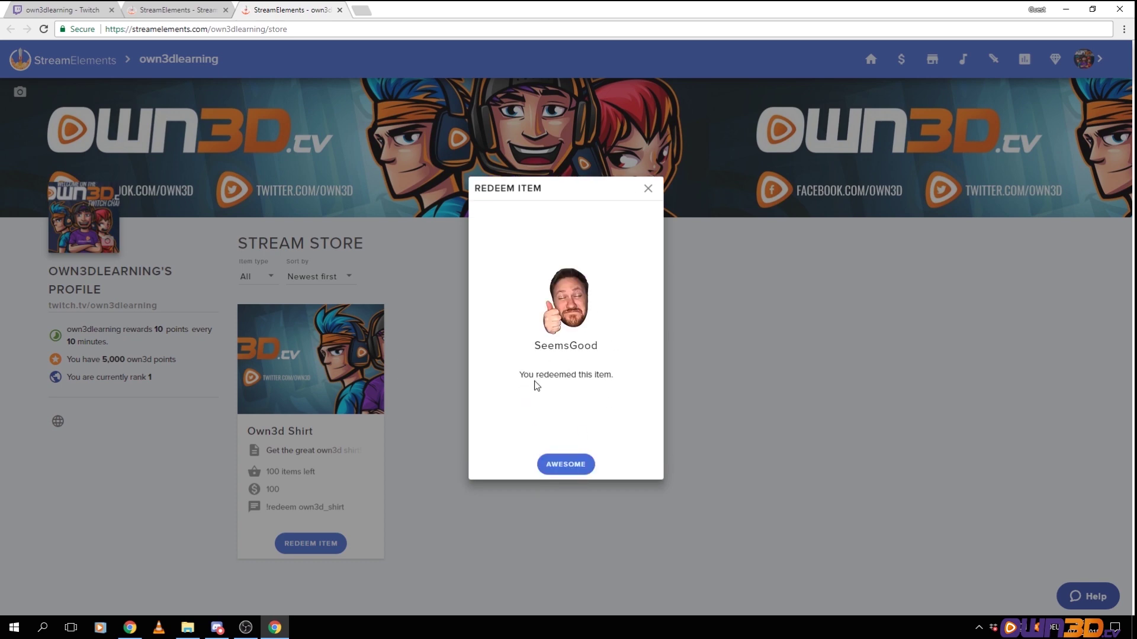
pyautogui.click(564, 465)
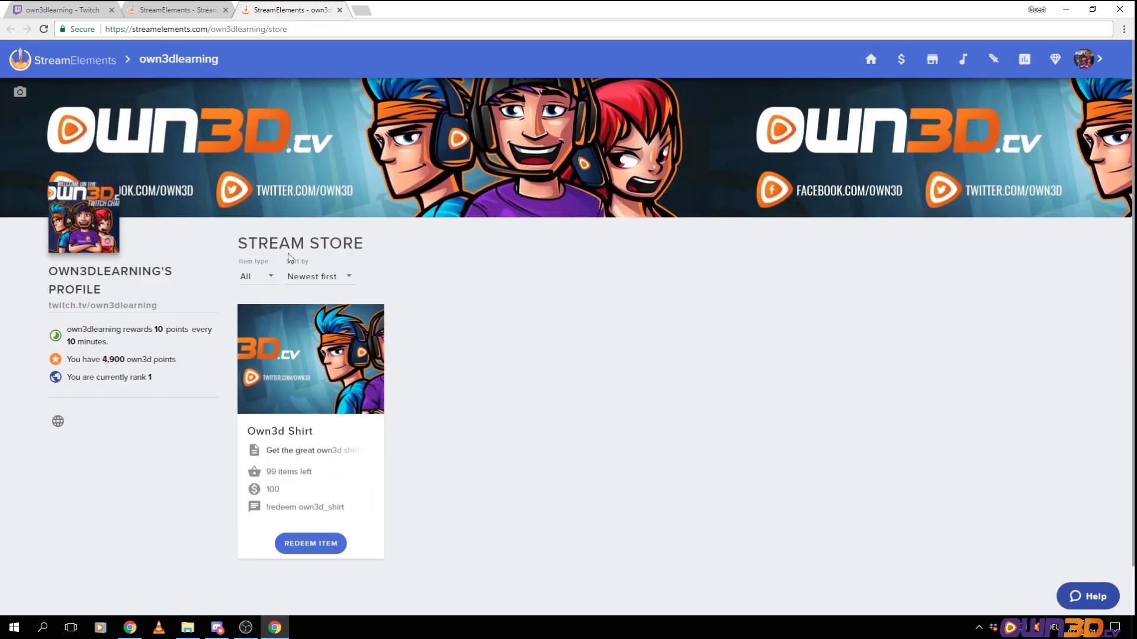
pyautogui.click(339, 9)
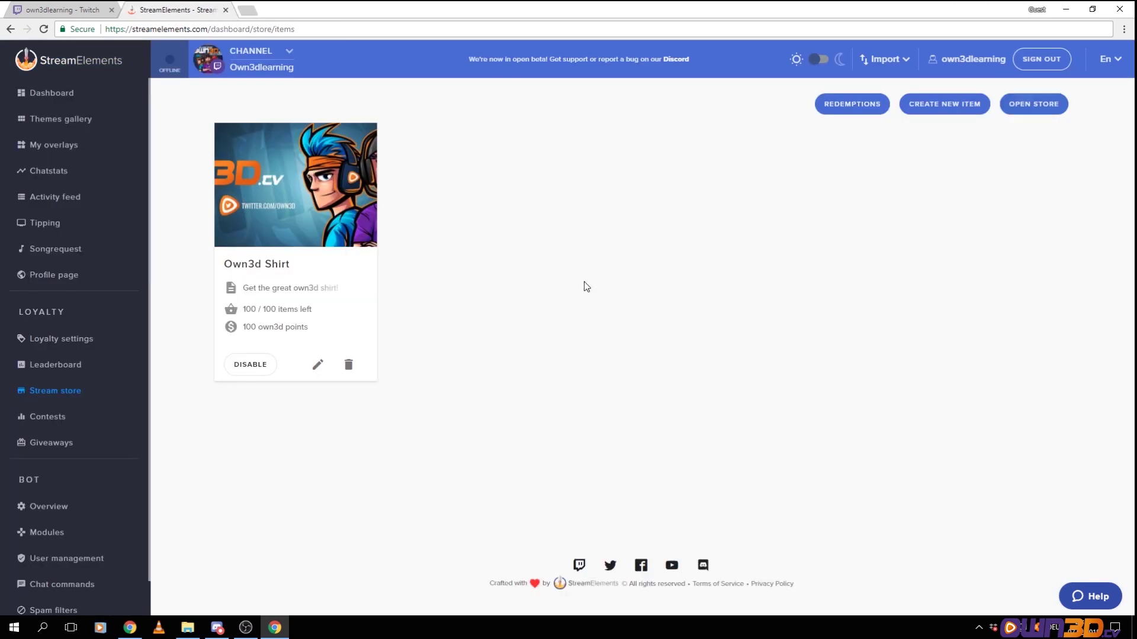
# Review the Own3d Shirt redemption's user, item and time in the redemptions list
pyautogui.click(824, 159)
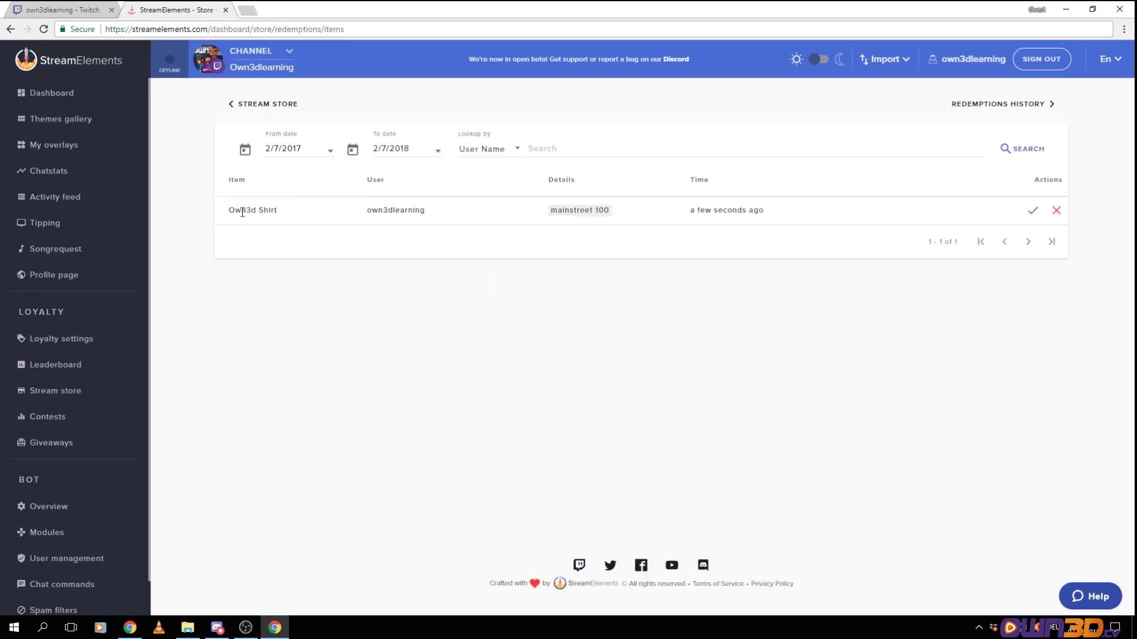
pyautogui.moveTo(372, 210); pyautogui.dragTo(454, 215)
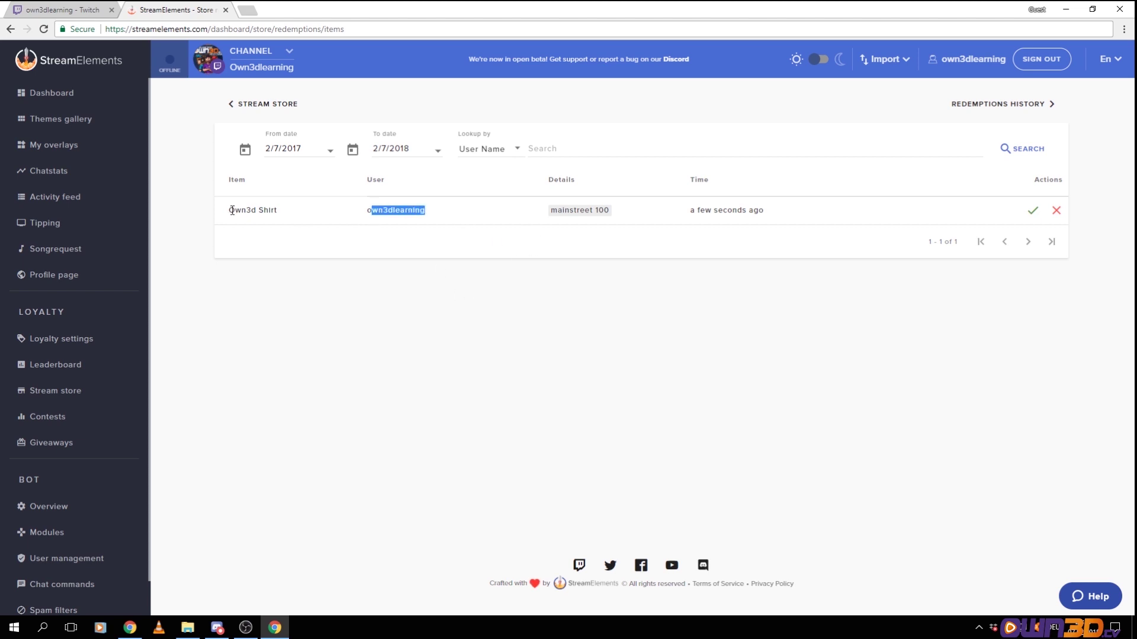
pyautogui.moveTo(231, 211); pyautogui.dragTo(278, 211)
pyautogui.moveTo(688, 210); pyautogui.dragTo(768, 213)
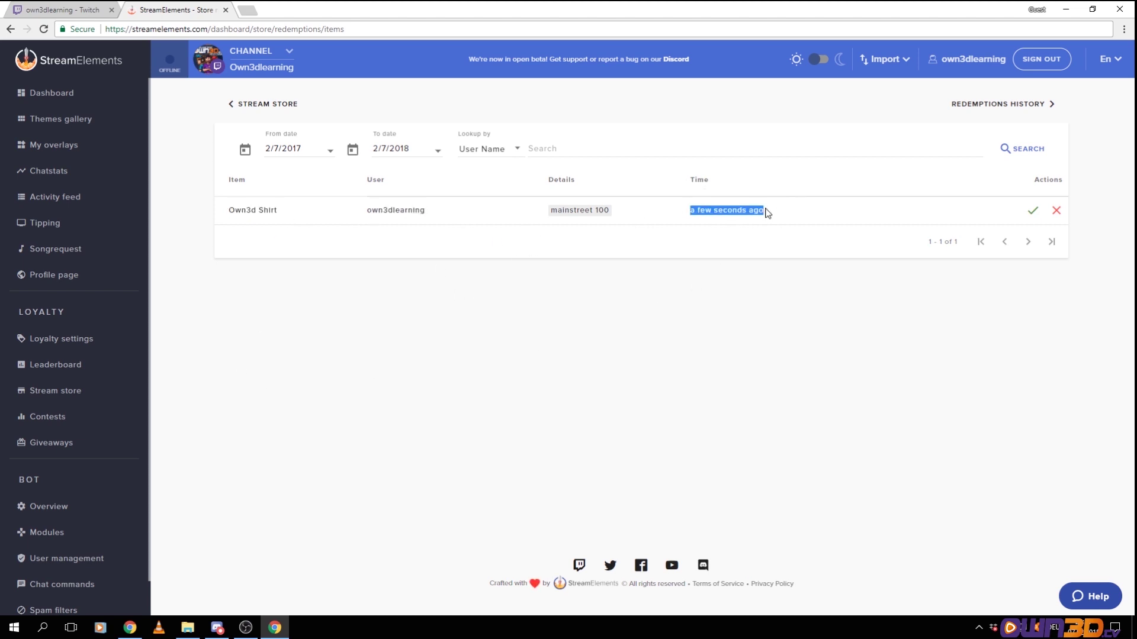
pyautogui.click(768, 214)
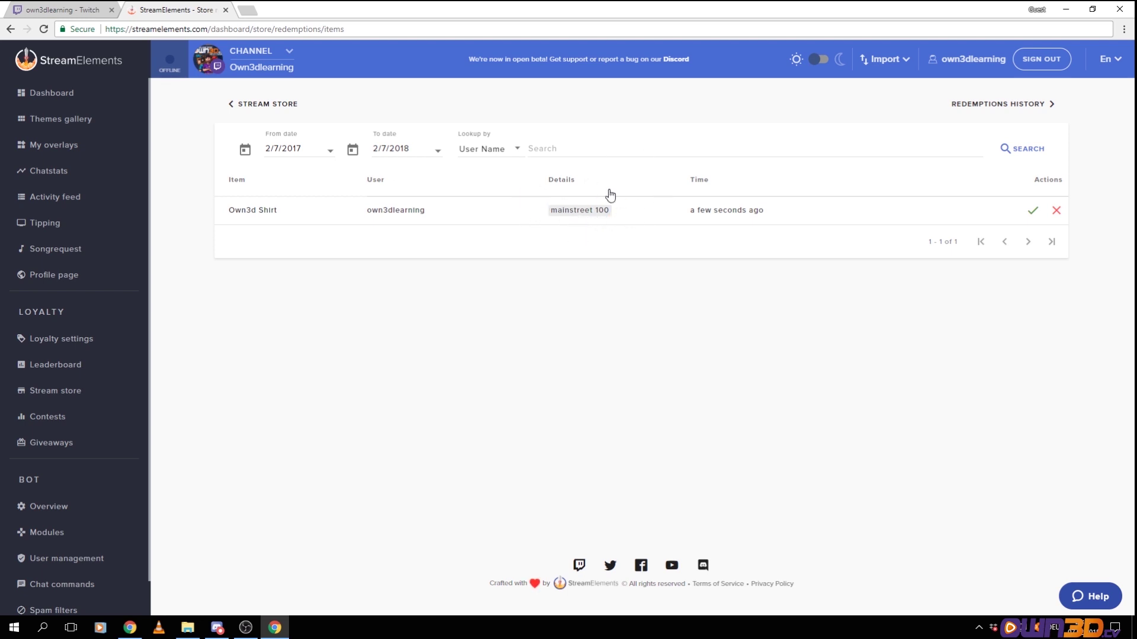
# Start rejecting the shirt redemption but cancel, then return to the stream store items
pyautogui.click(1057, 212)
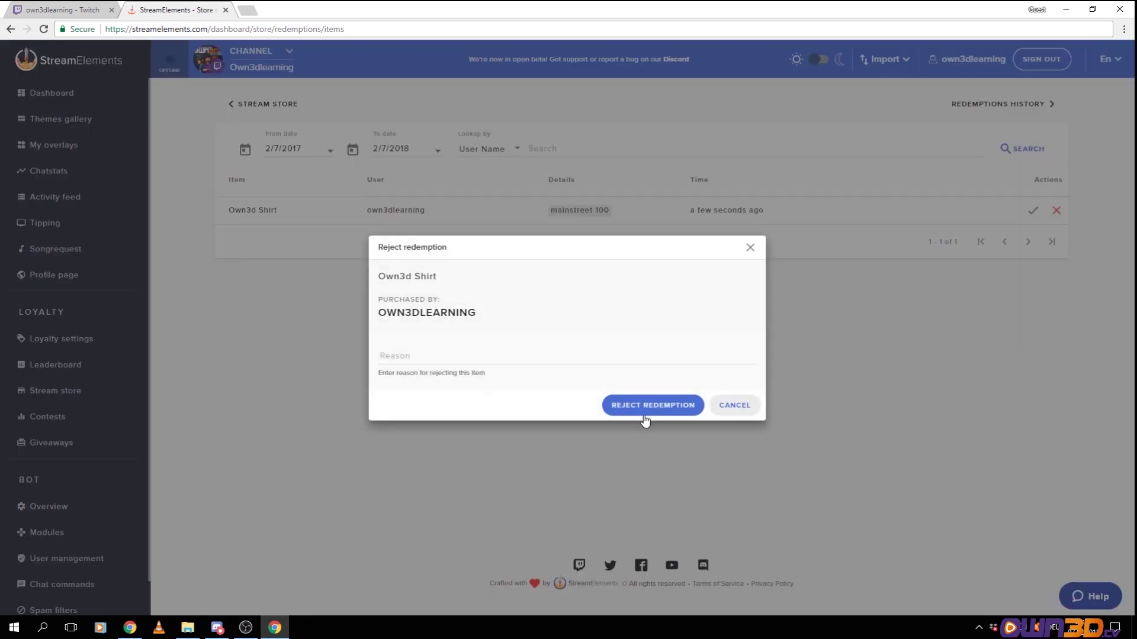
pyautogui.click(637, 414)
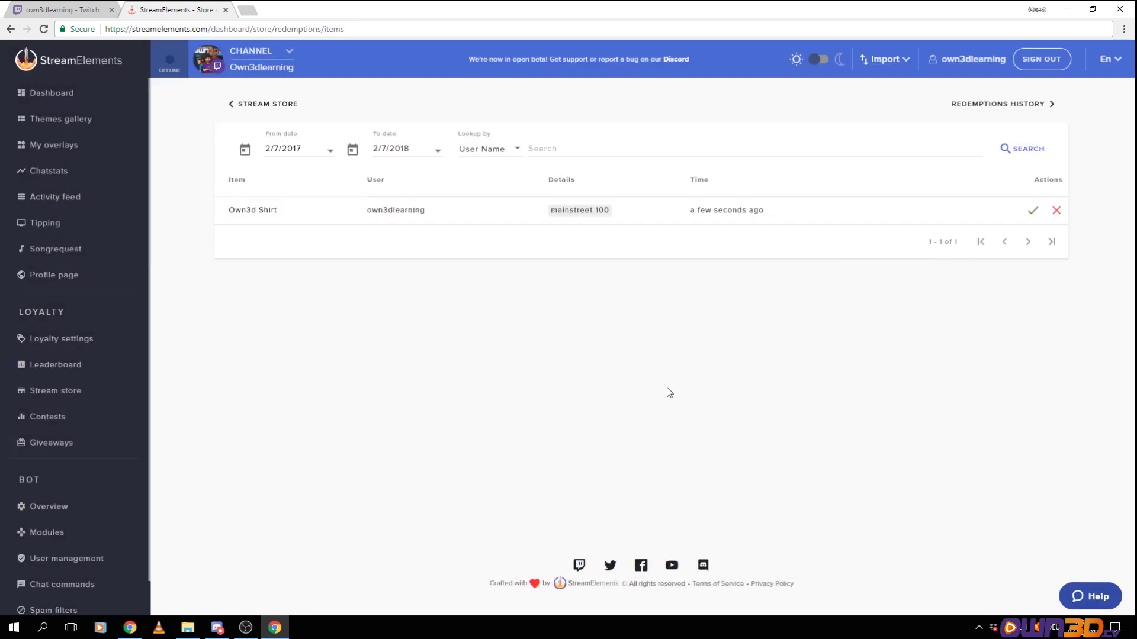
pyautogui.click(267, 106)
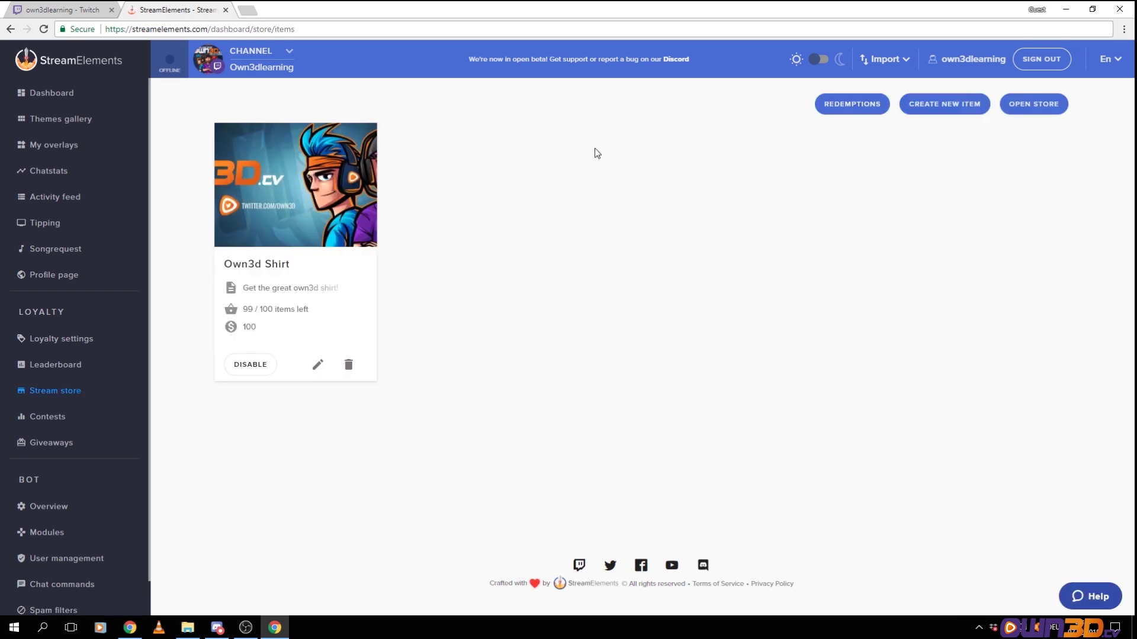
# Delete the Own3d Shirt item and begin a new access-code list store item
pyautogui.click(348, 365)
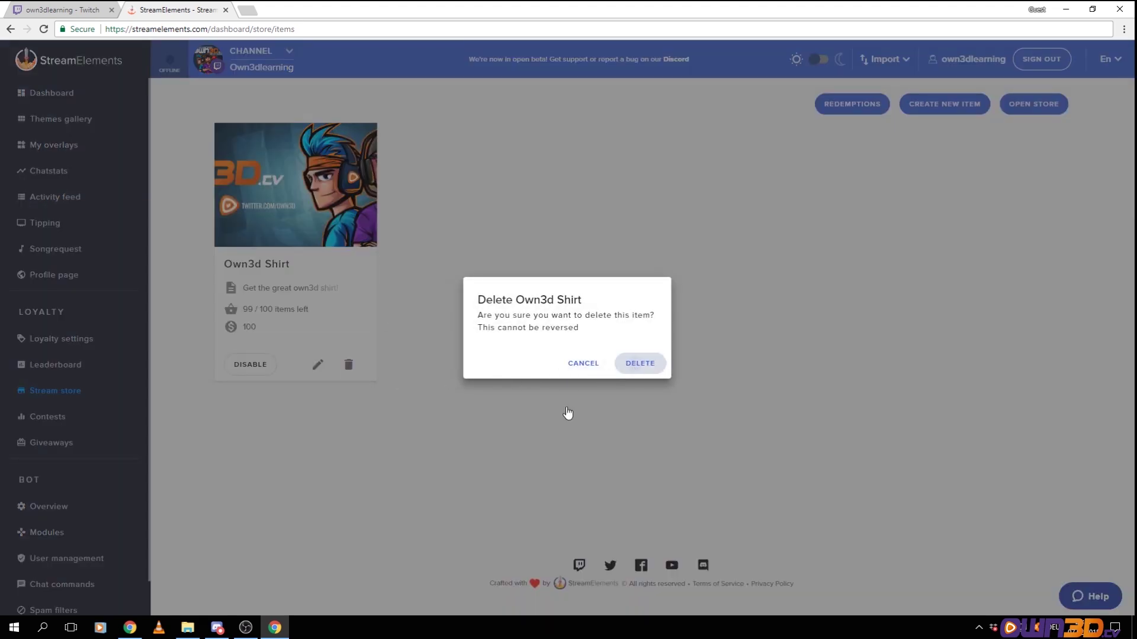
pyautogui.click(568, 414)
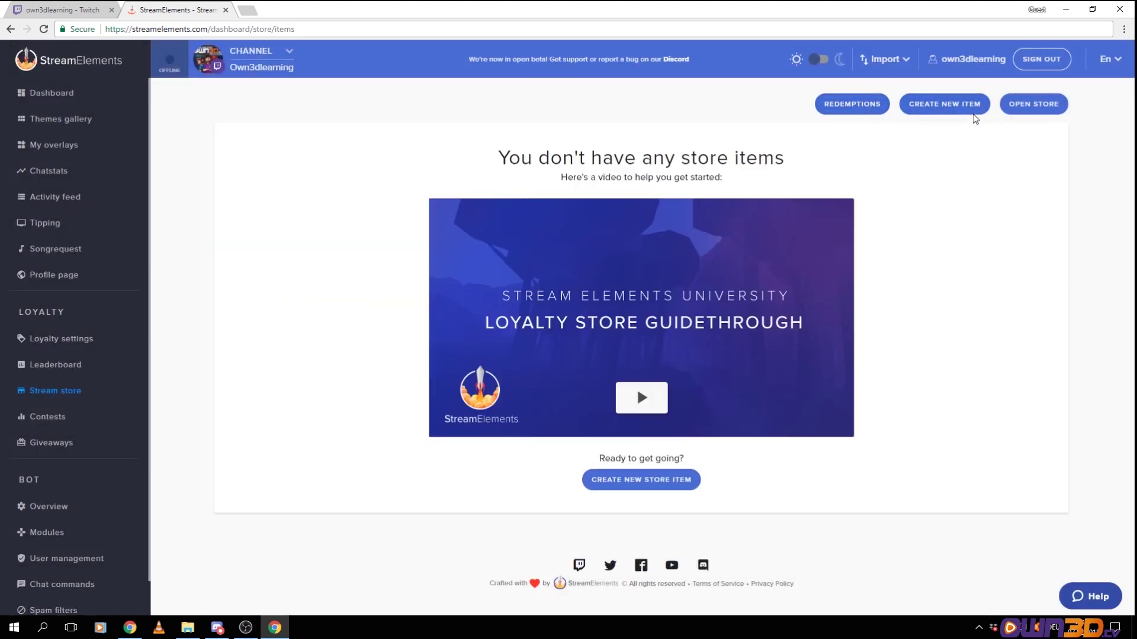
pyautogui.click(933, 113)
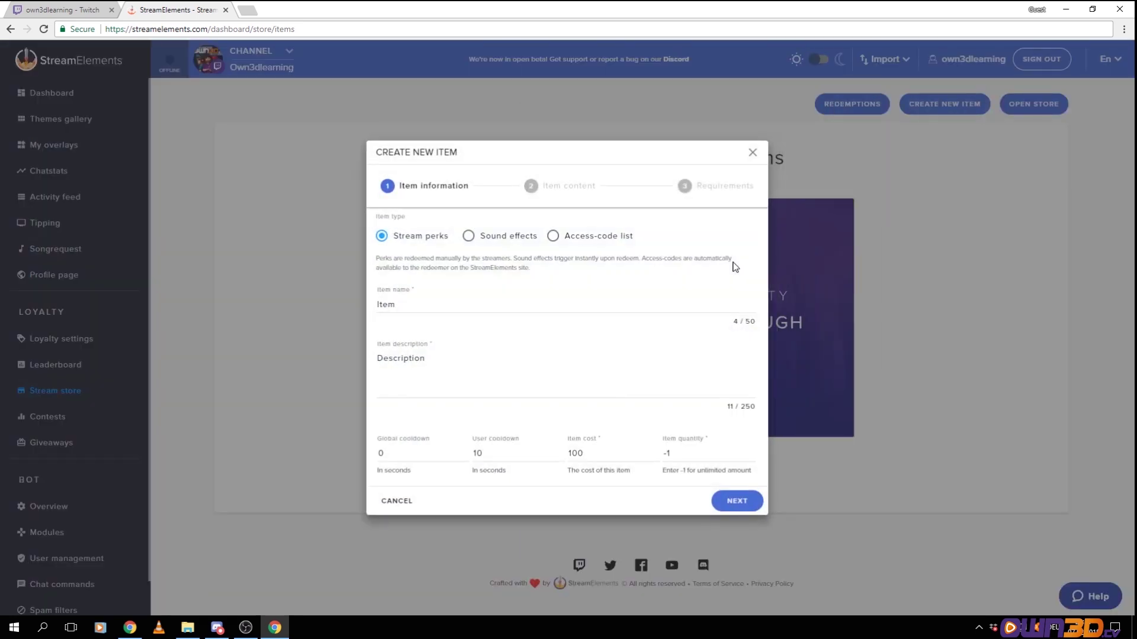
pyautogui.click(468, 236)
pyautogui.click(554, 237)
# Name the item 'steam codes', describe it as 'Get a random key!', and continue
pyautogui.doubleClick(406, 306)
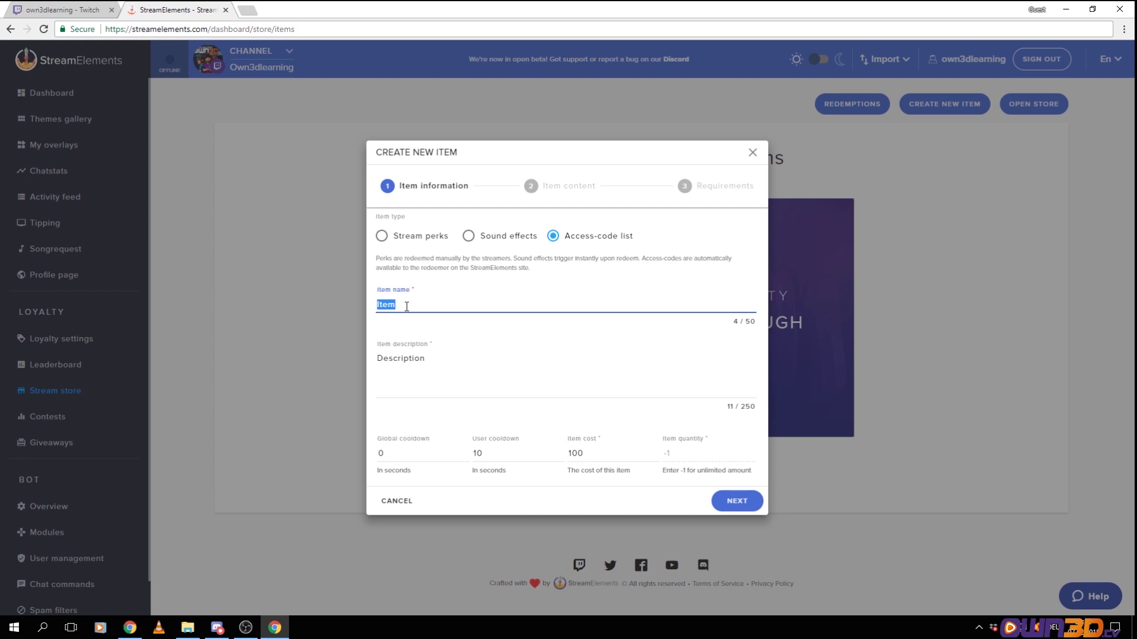
pyautogui.write('str')
pyautogui.click(434, 370)
pyautogui.doubleClick(396, 360)
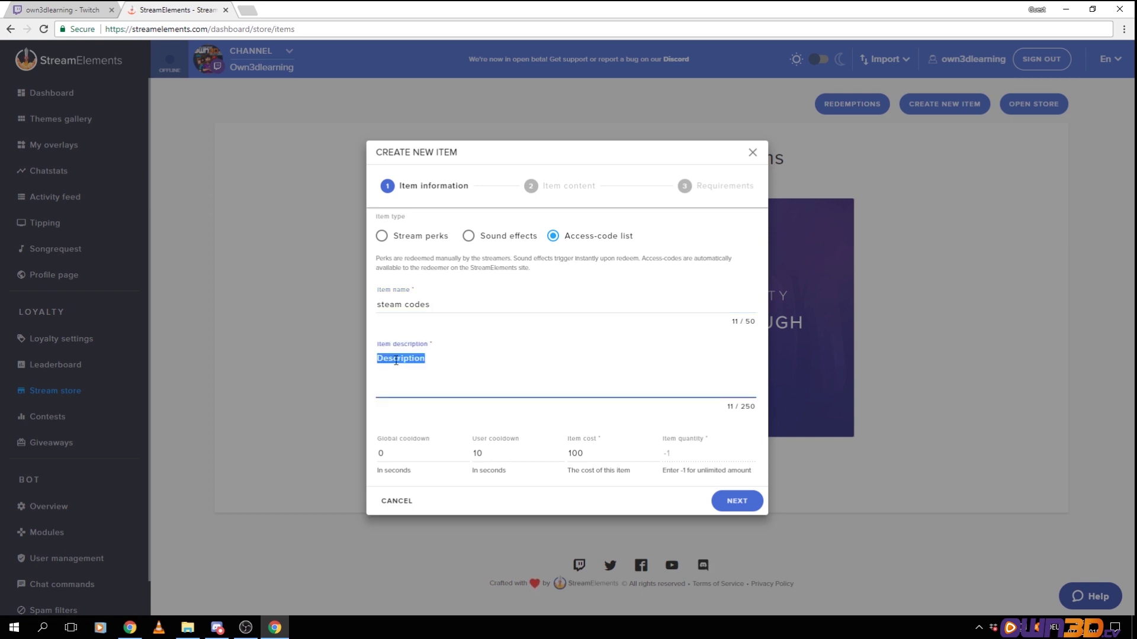
pyautogui.write('Get a random key!')
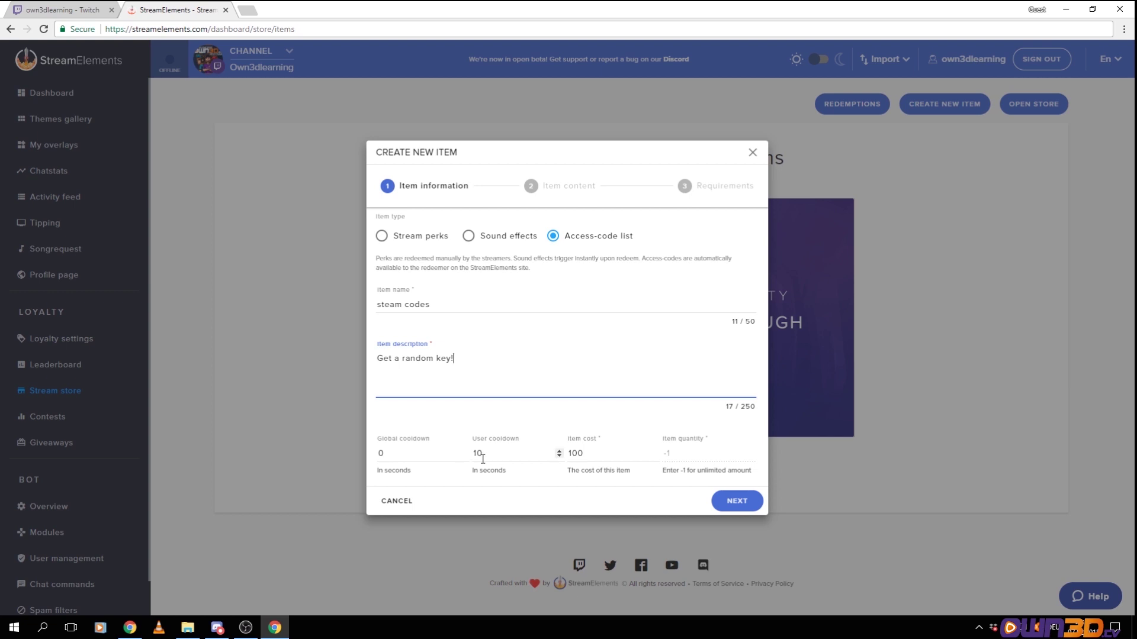
pyautogui.click(713, 470)
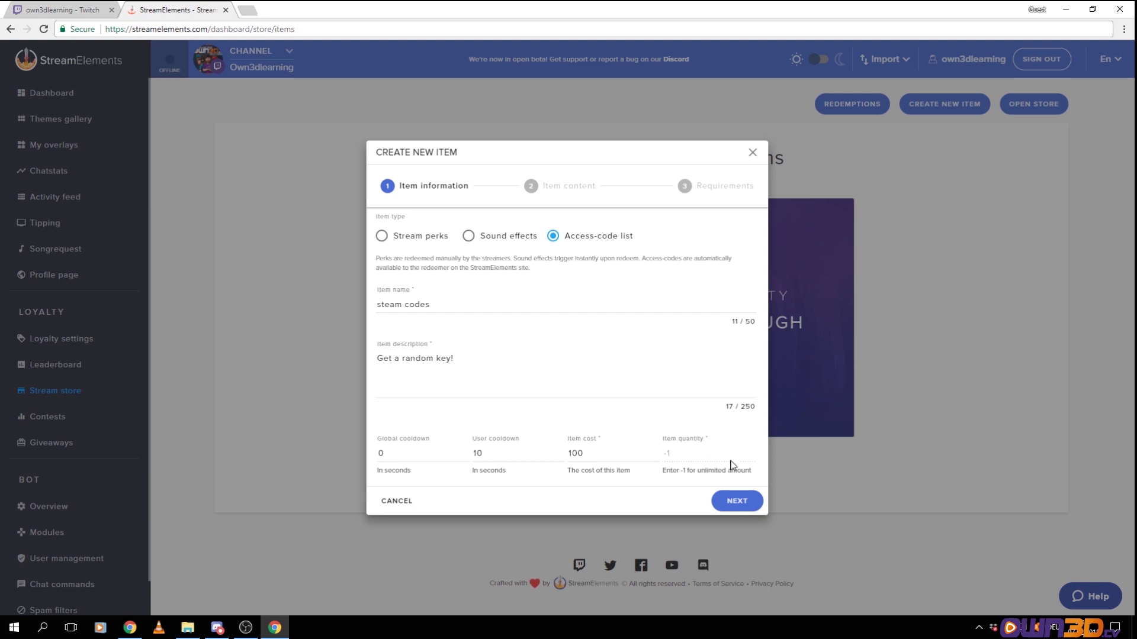
pyautogui.click(737, 501)
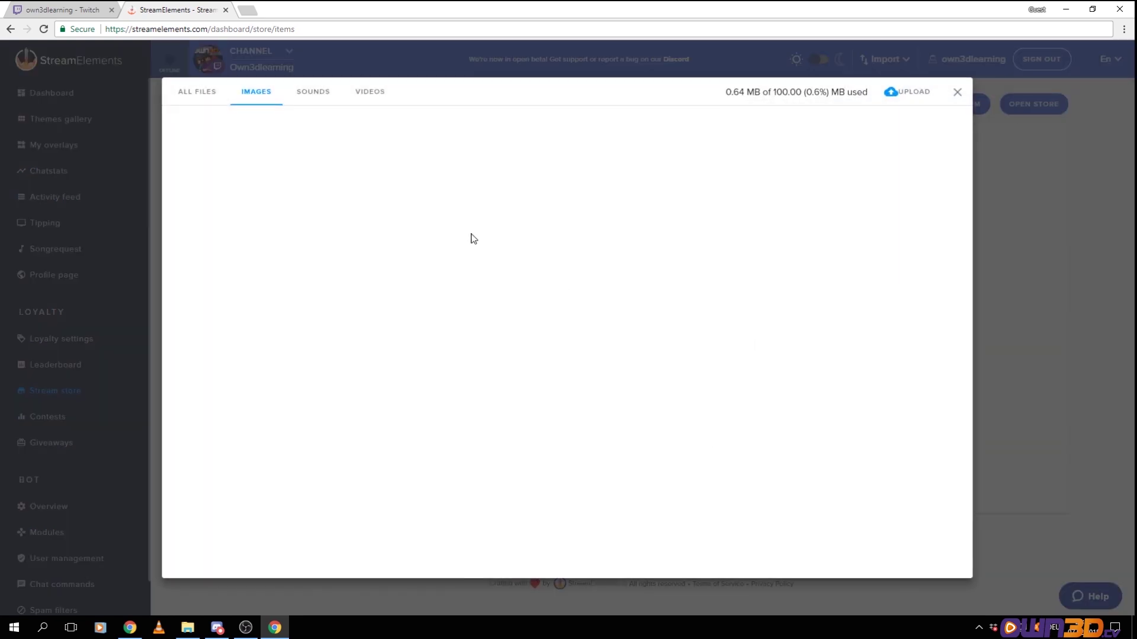
# Pick the OWN3D.cv is offline picture as the steam codes preview image
pyautogui.moveTo(481, 194)
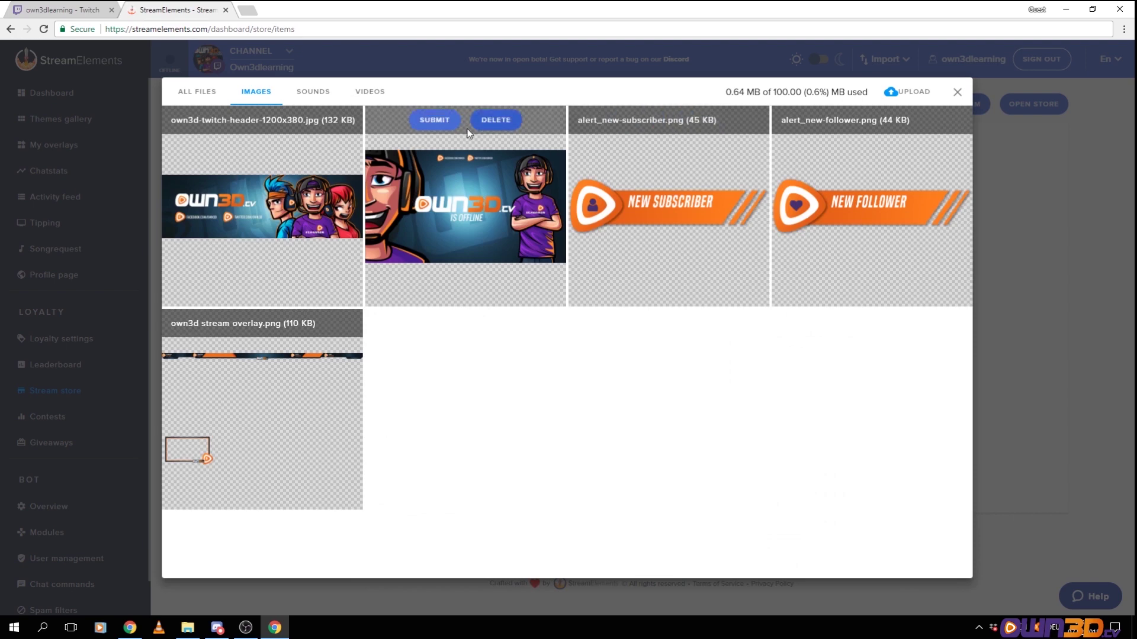
pyautogui.click(434, 119)
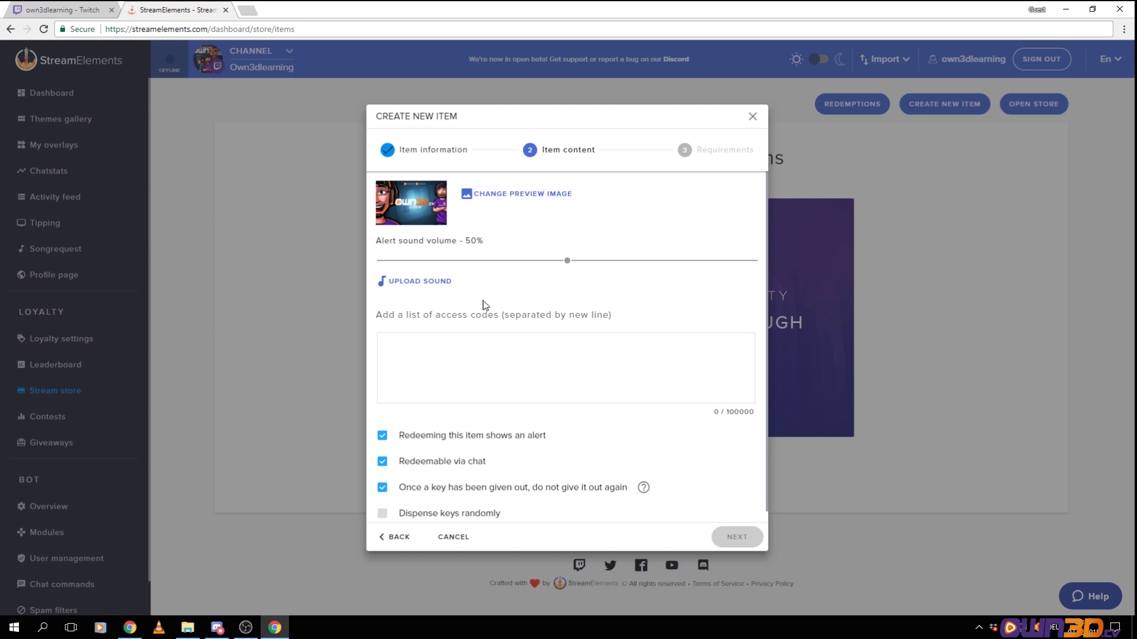
# Enter five access codes one per line, then save the steam codes item
pyautogui.write('asdgawegasdhash')
pyautogui.click(394, 343)
pyautogui.write('asdhas')
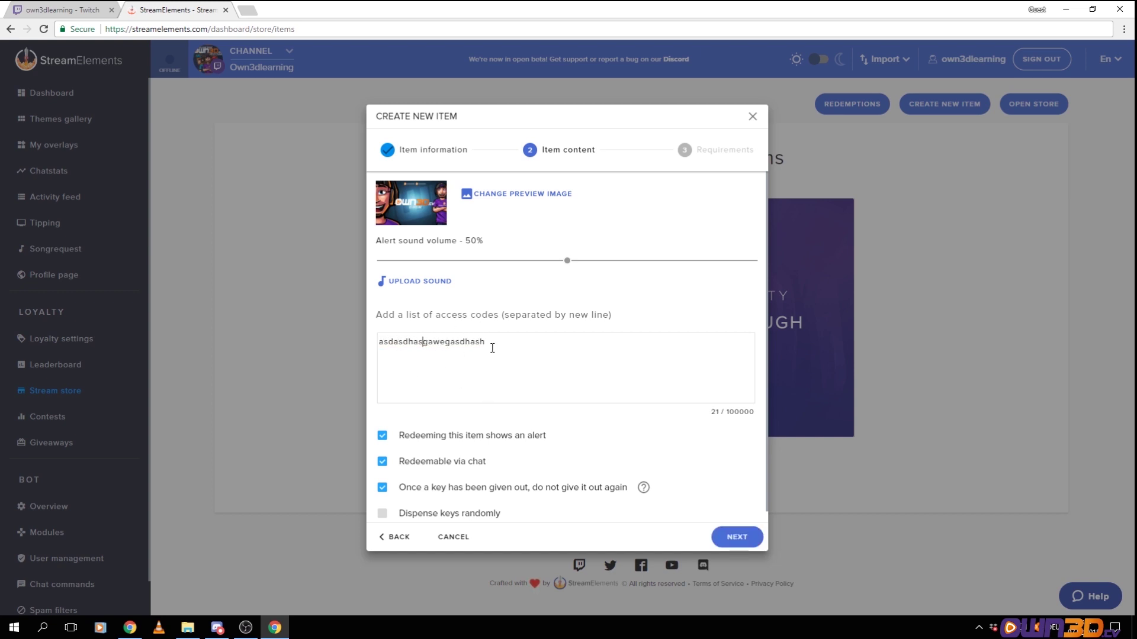
pyautogui.click(506, 345)
pyautogui.write('qhasdrhawheasdhash')
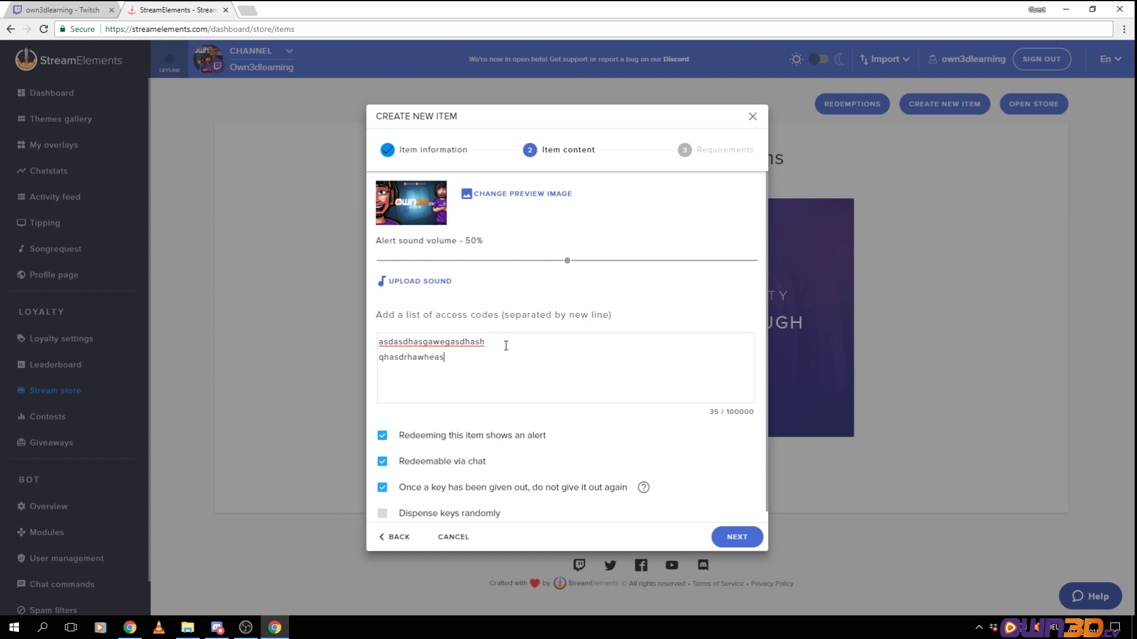
pyautogui.press('Return')
pyautogui.write('asdhashawerasdhgaez')
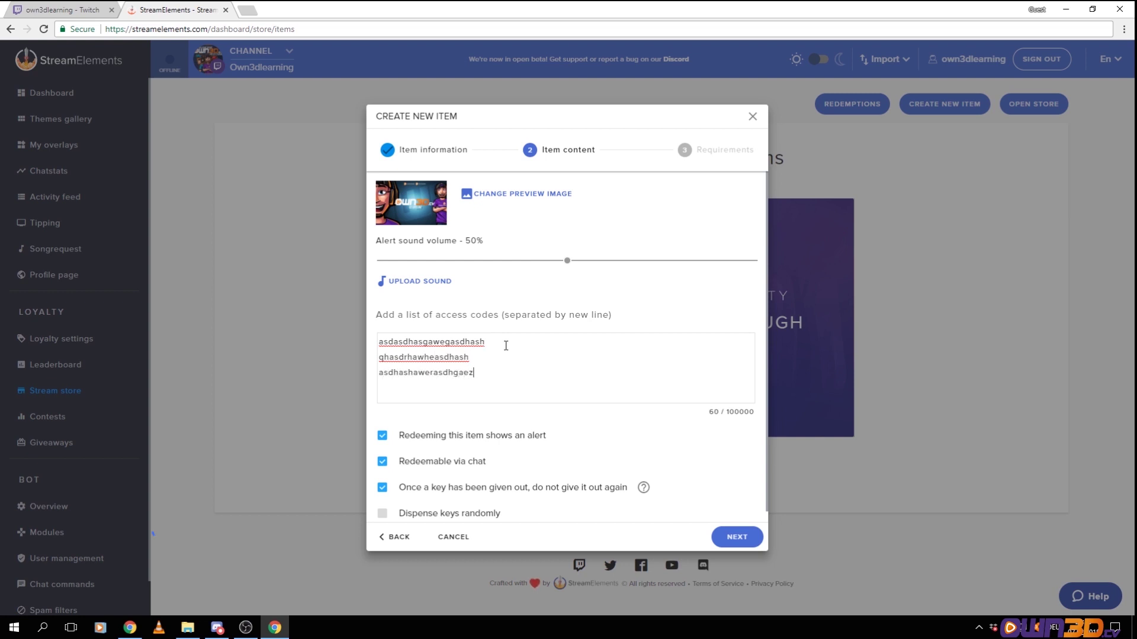
pyautogui.press('Return')
pyautogui.write('ashaeasdahaeh')
pyautogui.press('Return')
pyautogui.write('ashgaehzasdh')
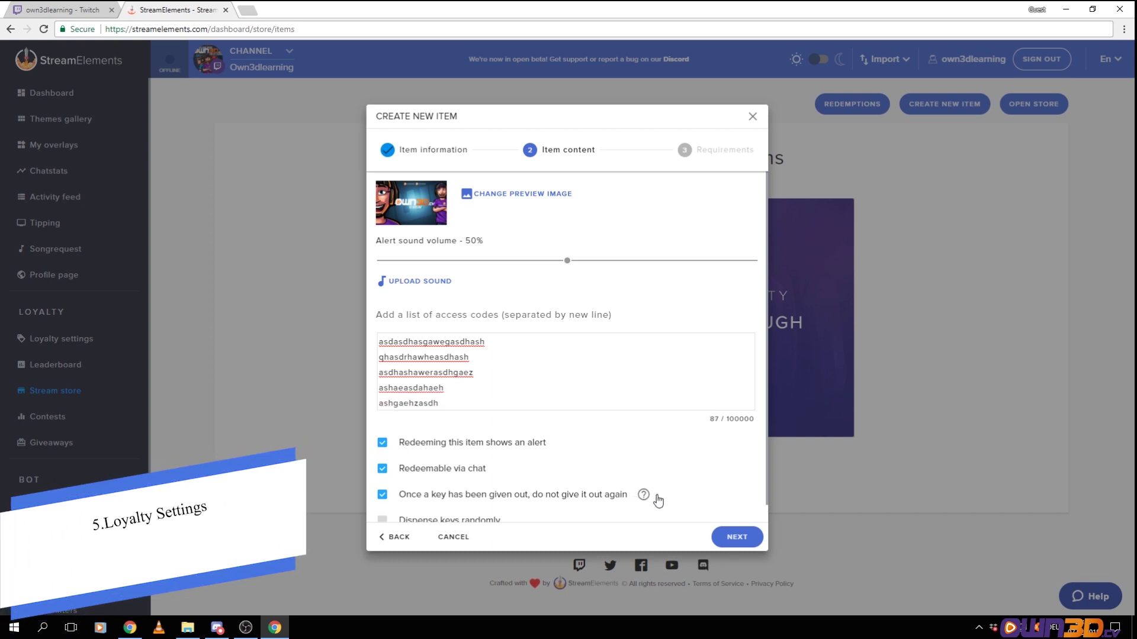
pyautogui.click(735, 537)
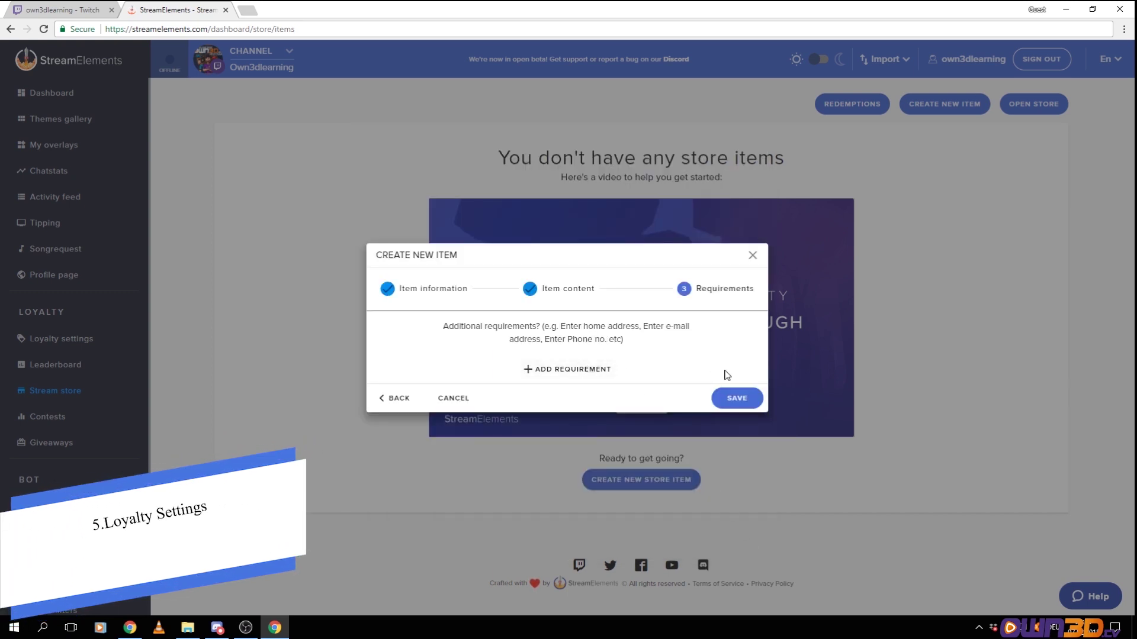
pyautogui.click(737, 399)
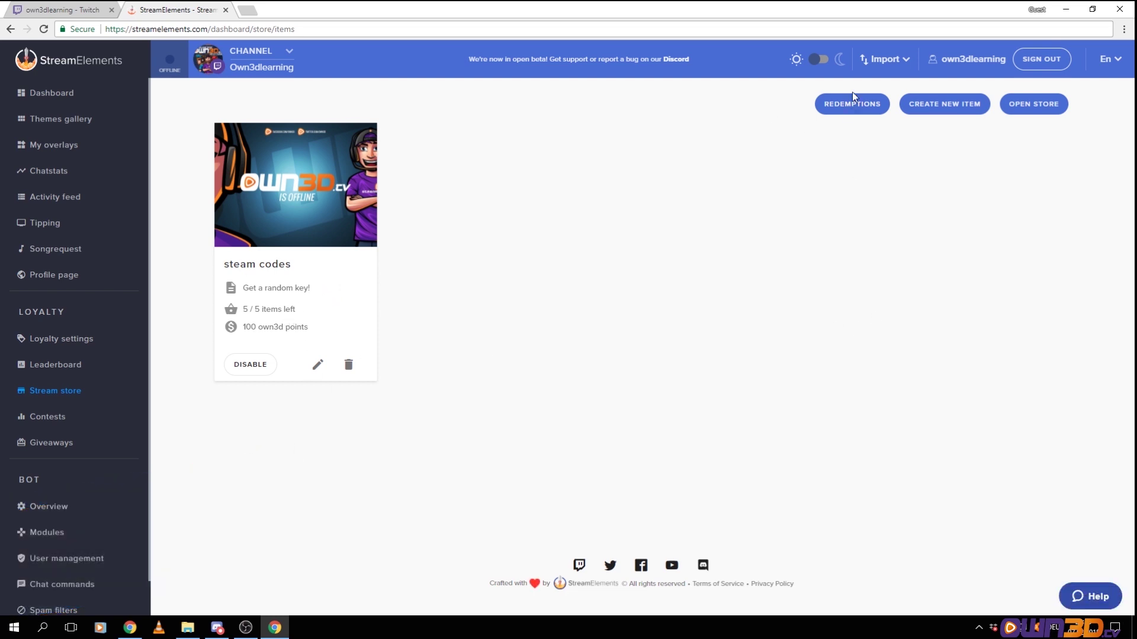
# Redeem a steam codes key for 100 points in the public store
pyautogui.click(1048, 110)
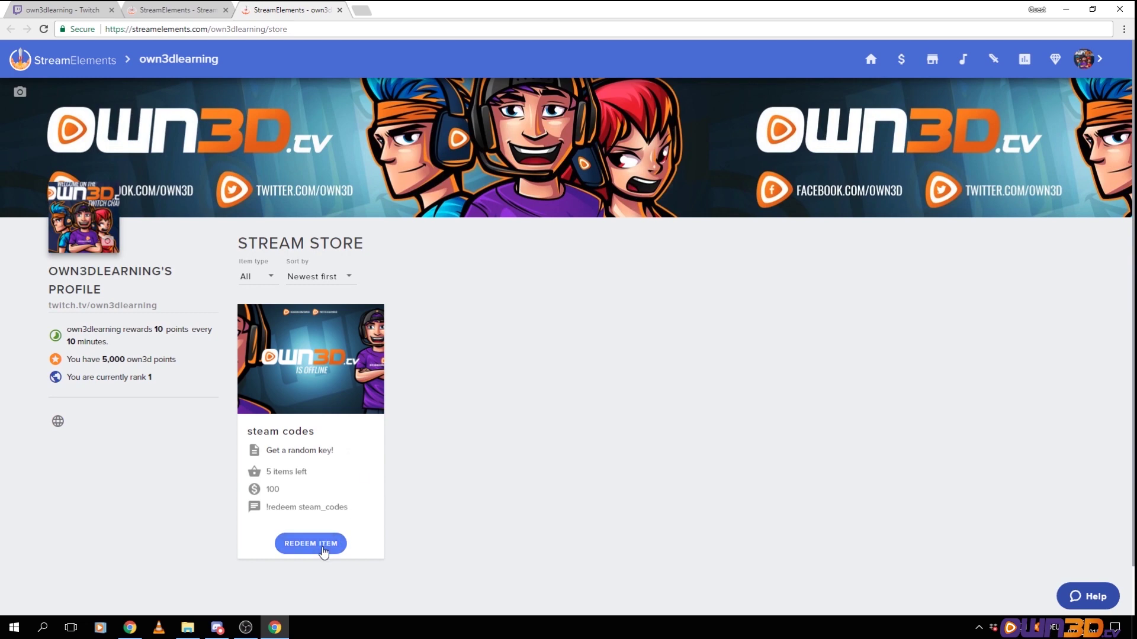
pyautogui.click(323, 551)
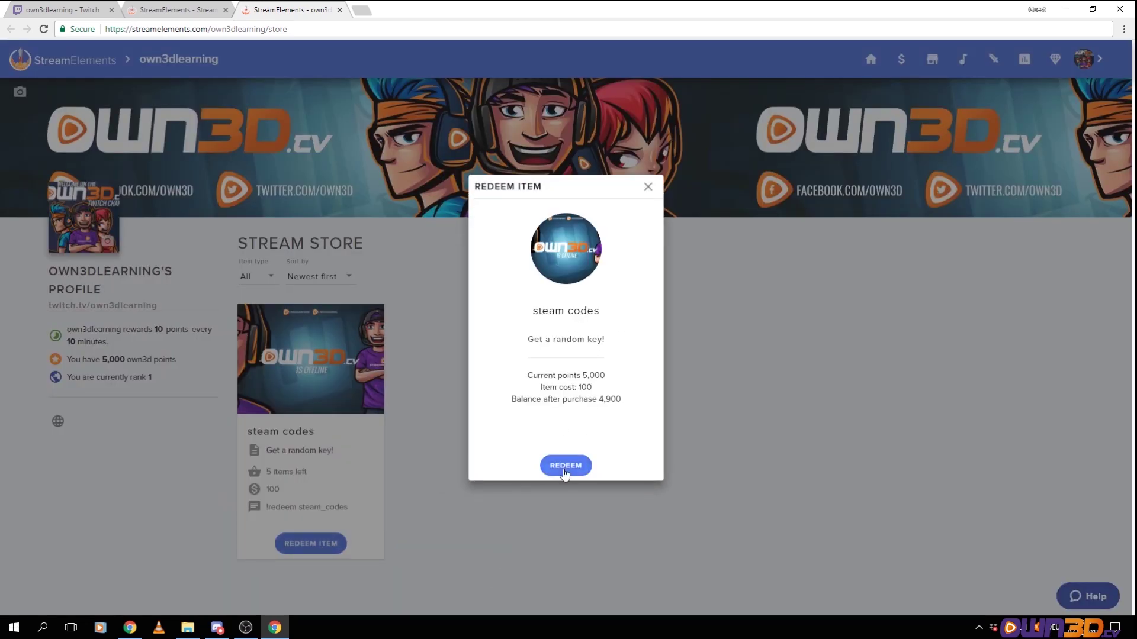
pyautogui.click(560, 469)
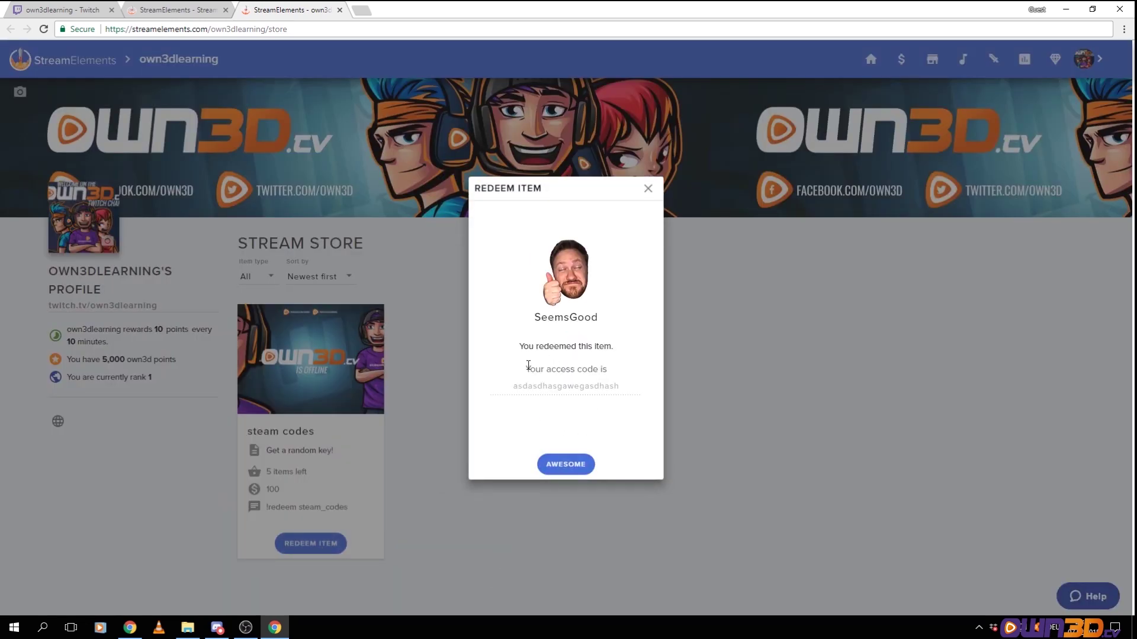
pyautogui.moveTo(528, 368); pyautogui.dragTo(615, 384)
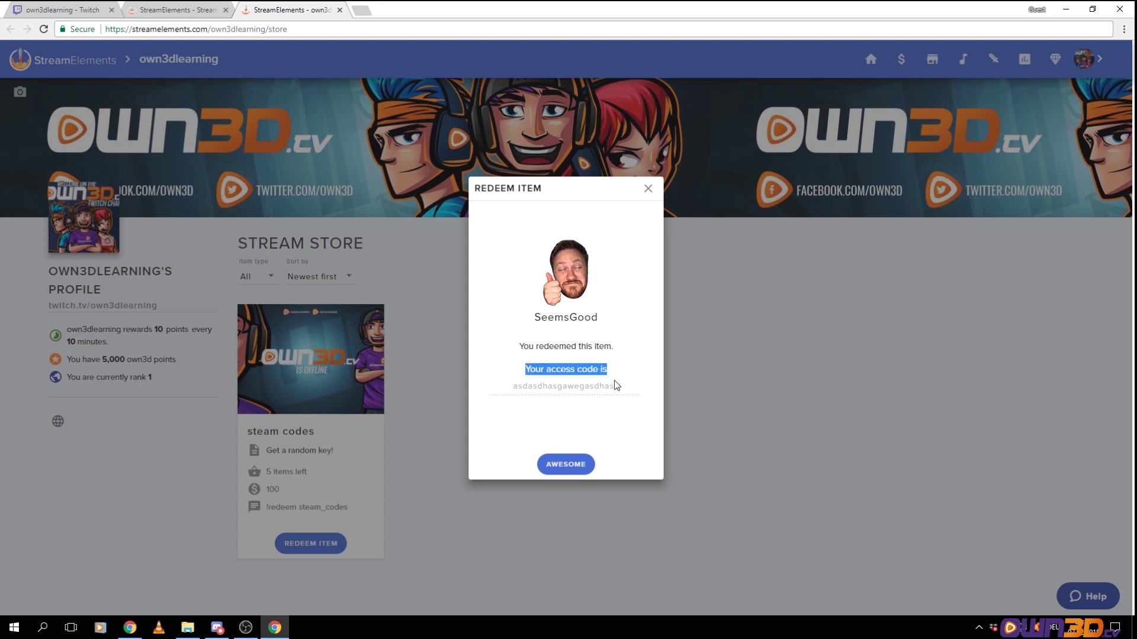
pyautogui.doubleClick(520, 391)
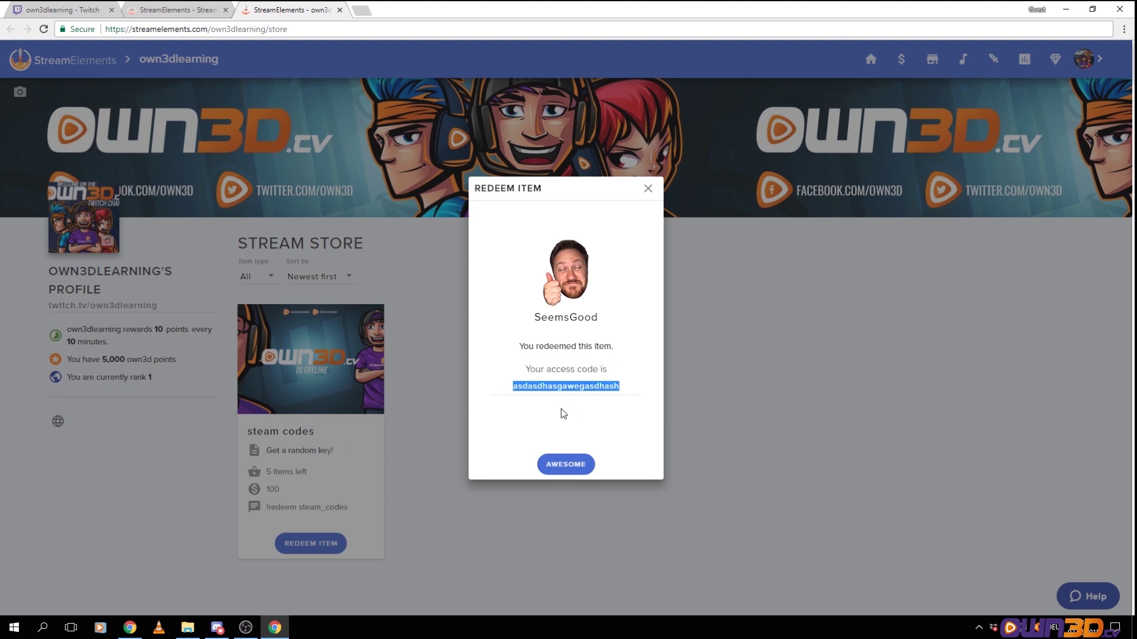
pyautogui.click(561, 467)
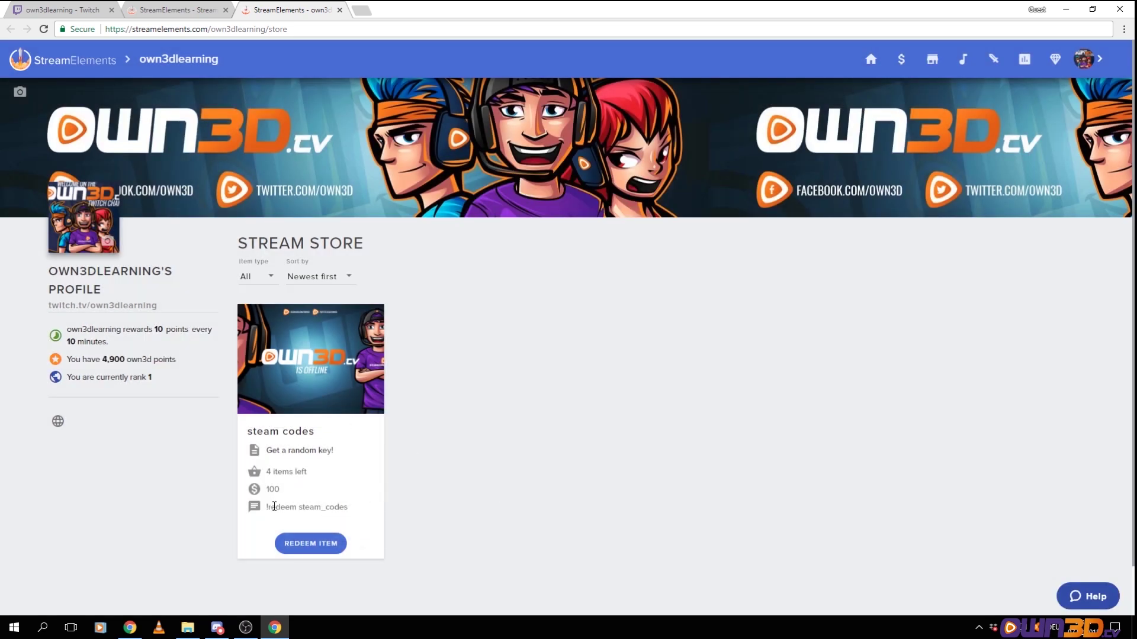
# Copy the chat !redeem command from the store and switch to the Twitch channel
pyautogui.moveTo(270, 472); pyautogui.dragTo(316, 473)
pyautogui.moveTo(267, 509); pyautogui.dragTo(357, 510)
pyautogui.hotkey('ctrl', 'c')
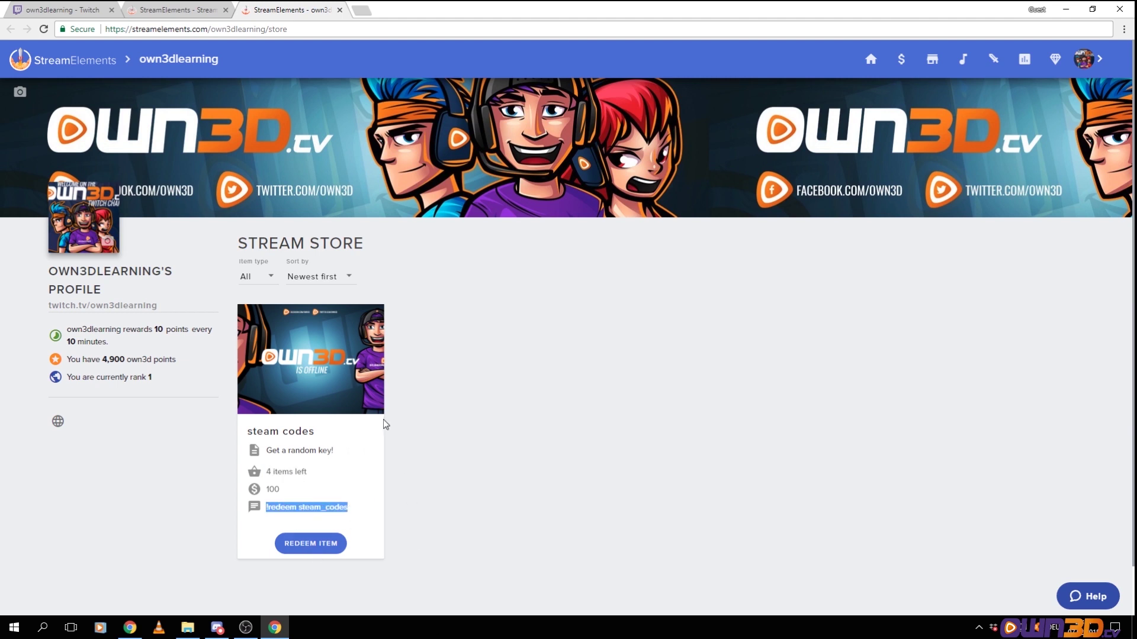
pyautogui.hotkey('ctrl', '1')
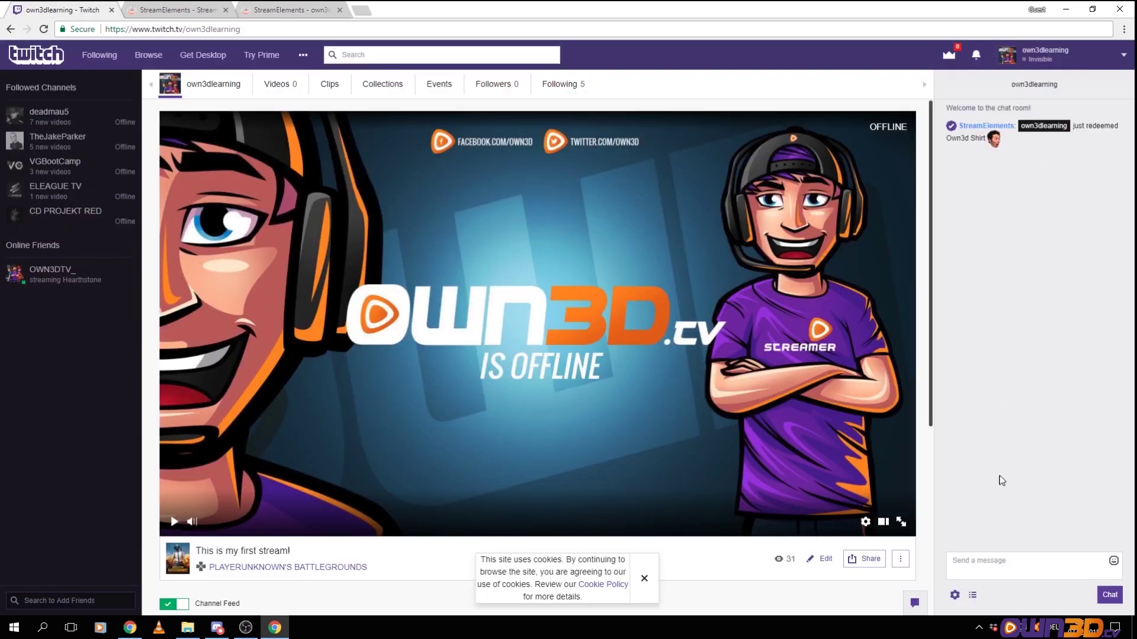
# Send the redeem command in Twitch chat, then open the posted redemptions link
pyautogui.click(1010, 556)
pyautogui.hotkey('ctrl', 'v')
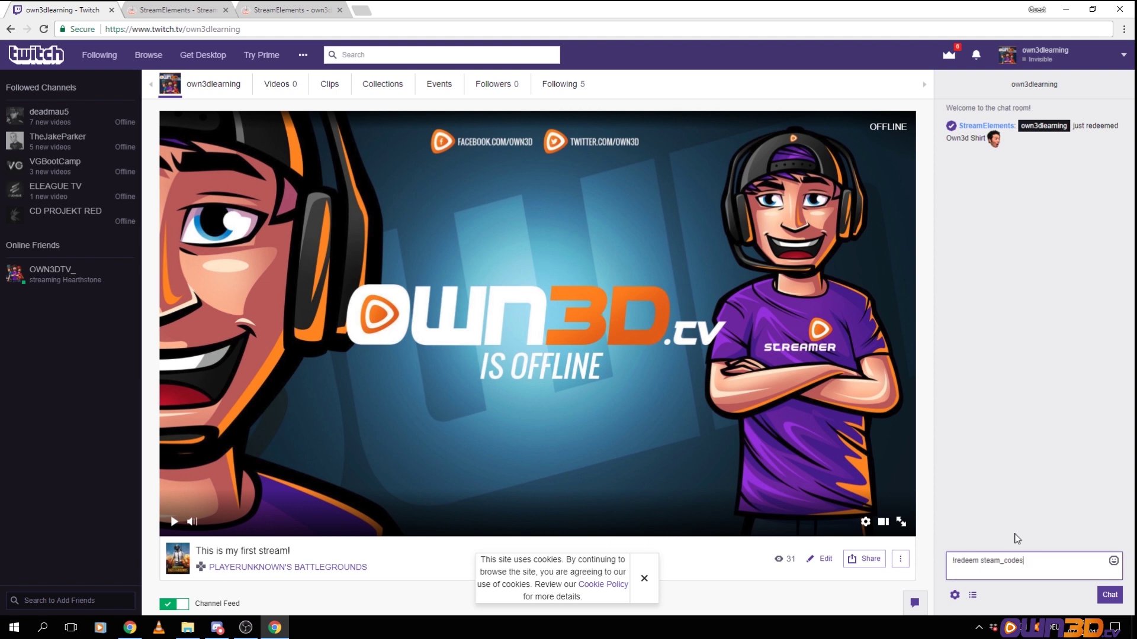
pyautogui.press('Return')
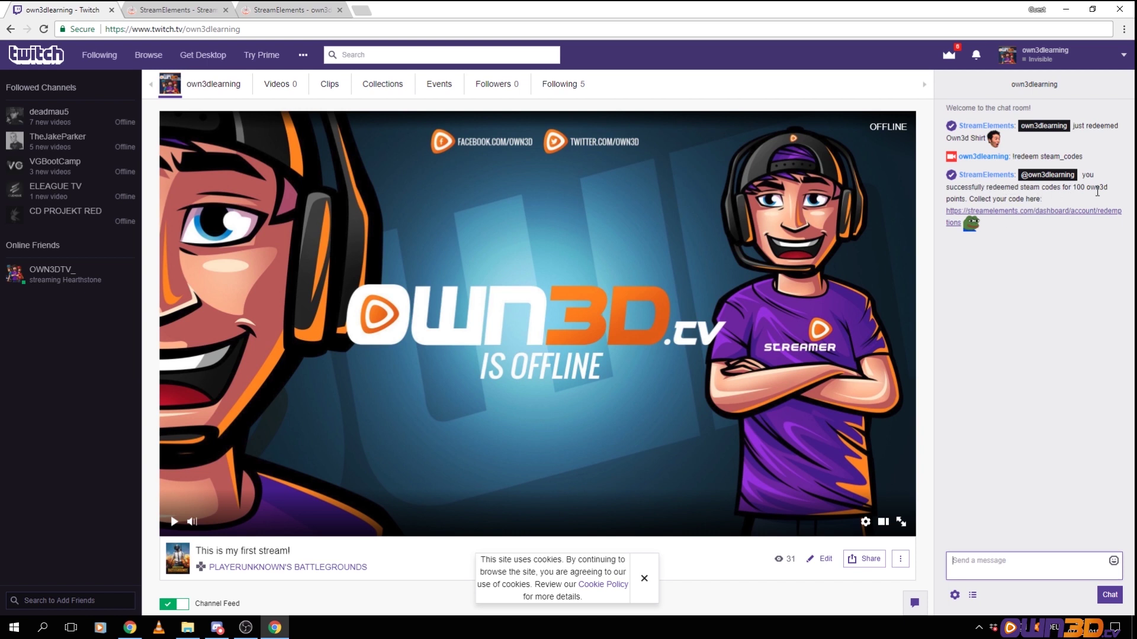
pyautogui.click(1021, 212)
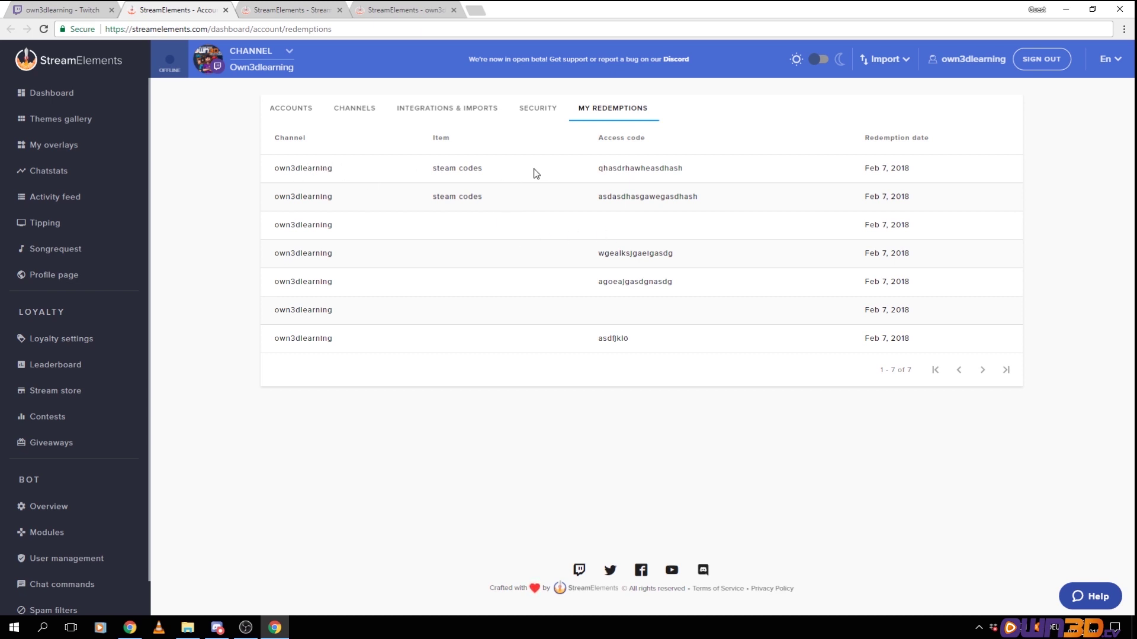
# Delete the steam codes item from the stream store and go to Contests
pyautogui.moveTo(597, 169); pyautogui.dragTo(931, 171)
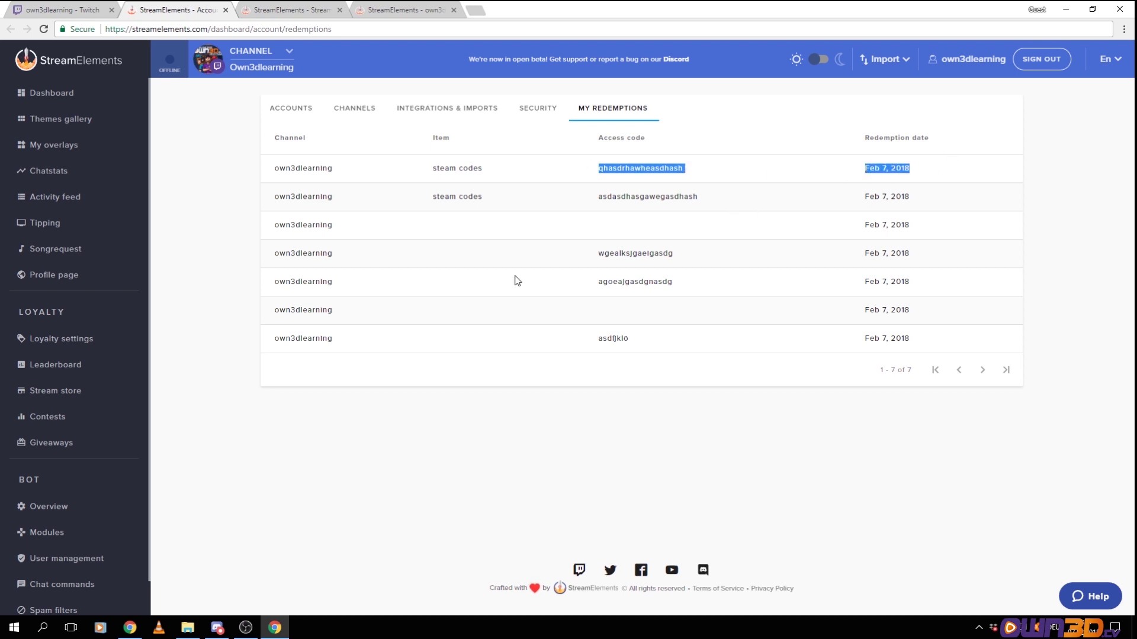
pyautogui.click(68, 393)
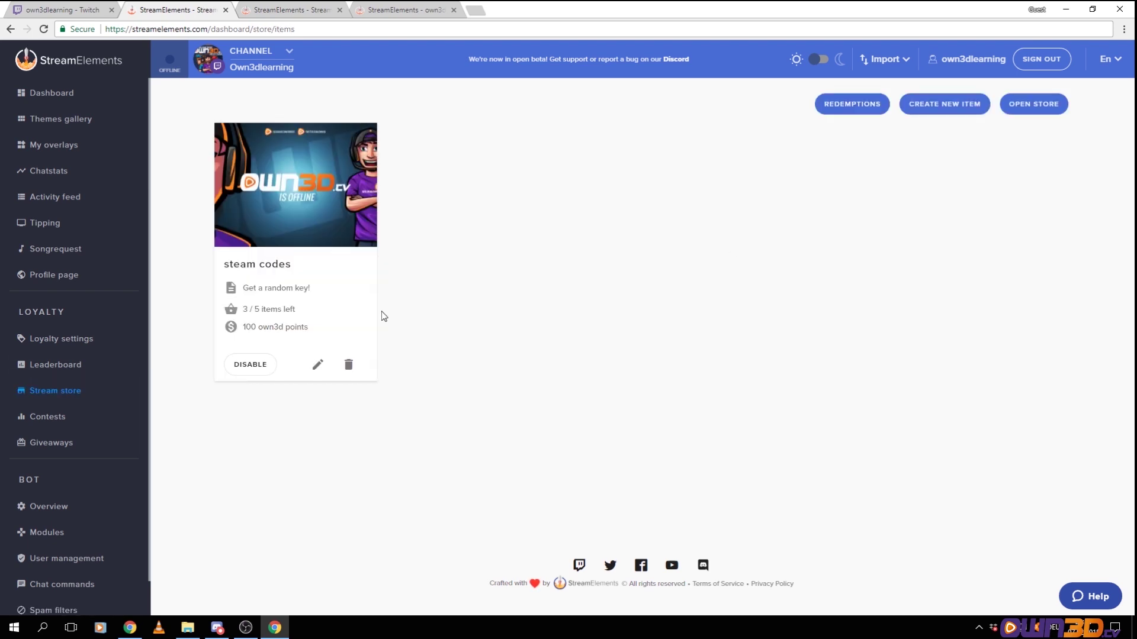
pyautogui.click(350, 365)
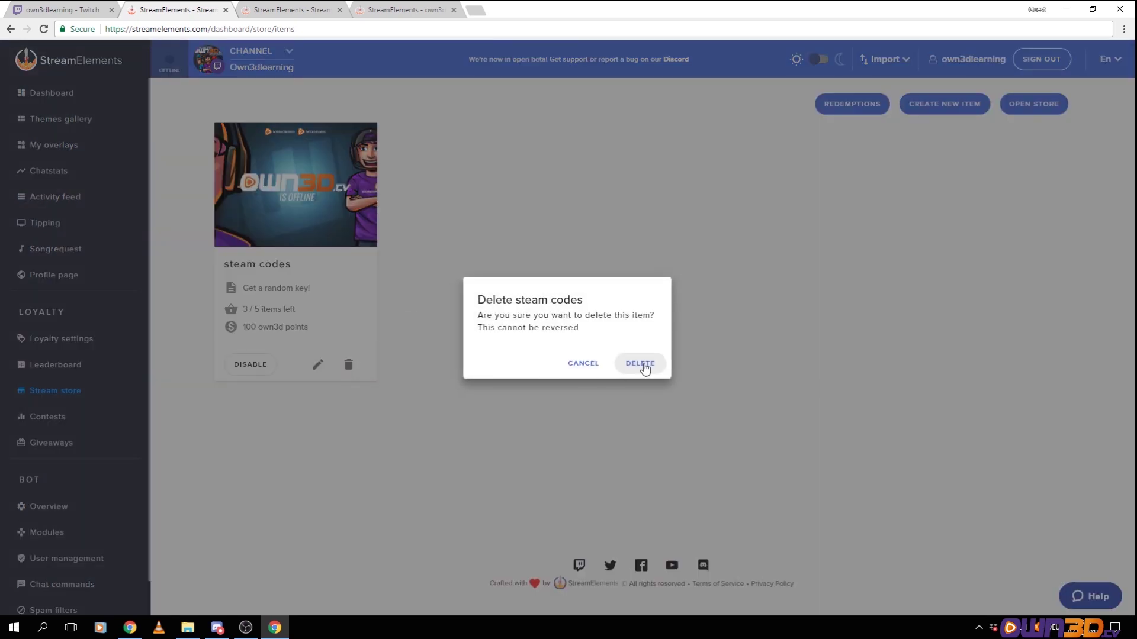
pyautogui.click(642, 365)
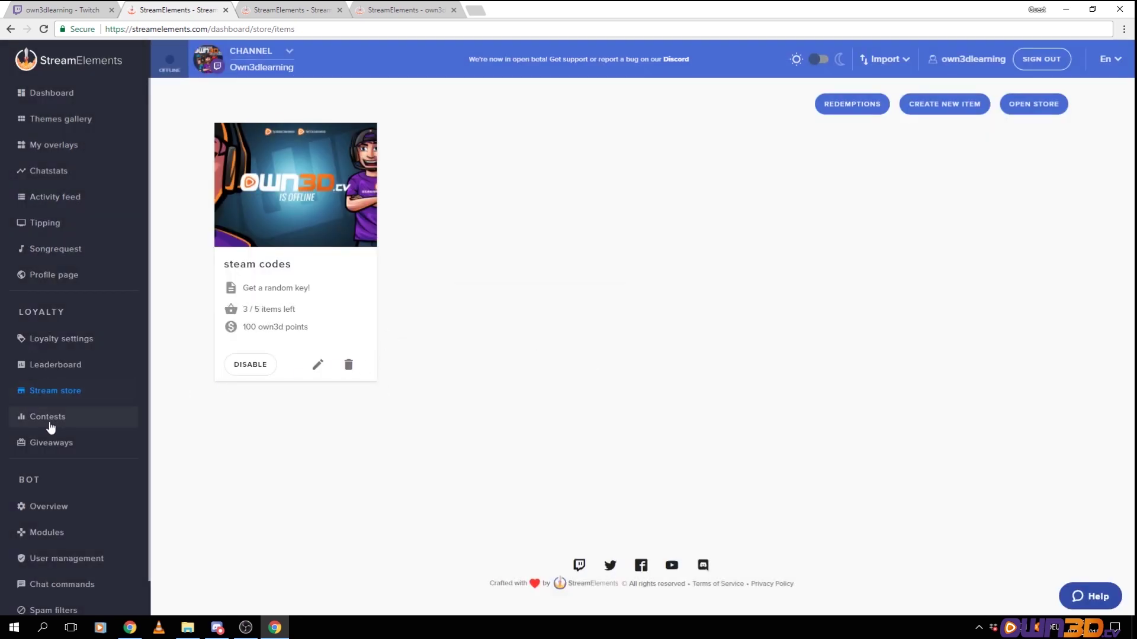
pyautogui.click(55, 425)
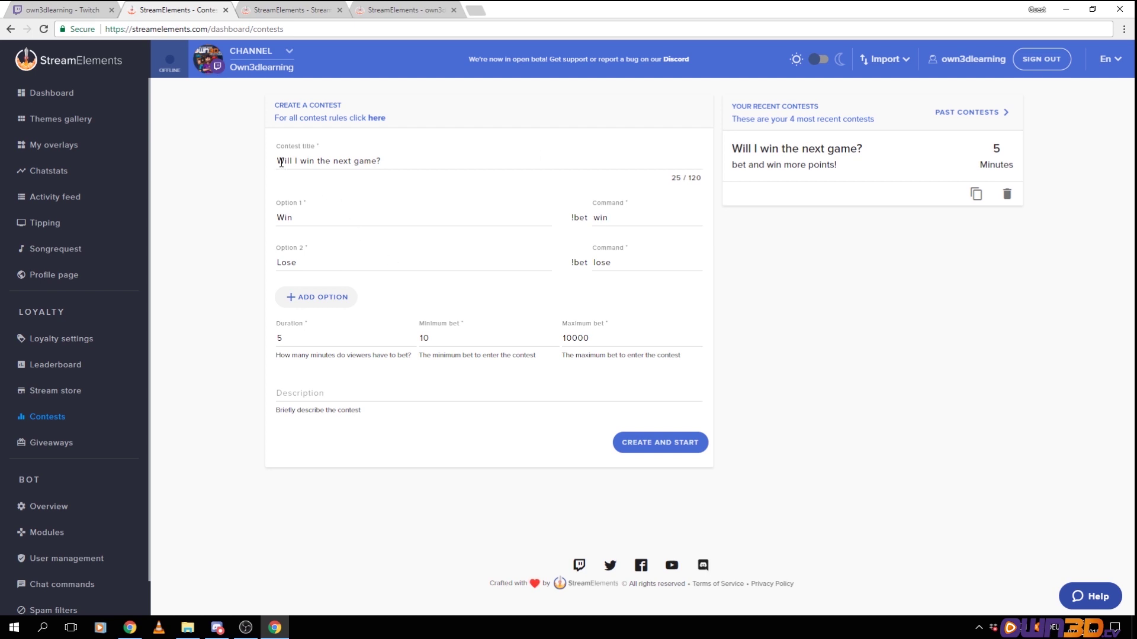
# Start the 'Will I win the next game?' contest described 'This is a great bet!', checking Twitch chat
pyautogui.moveTo(281, 162); pyautogui.dragTo(400, 161)
pyautogui.click(400, 162)
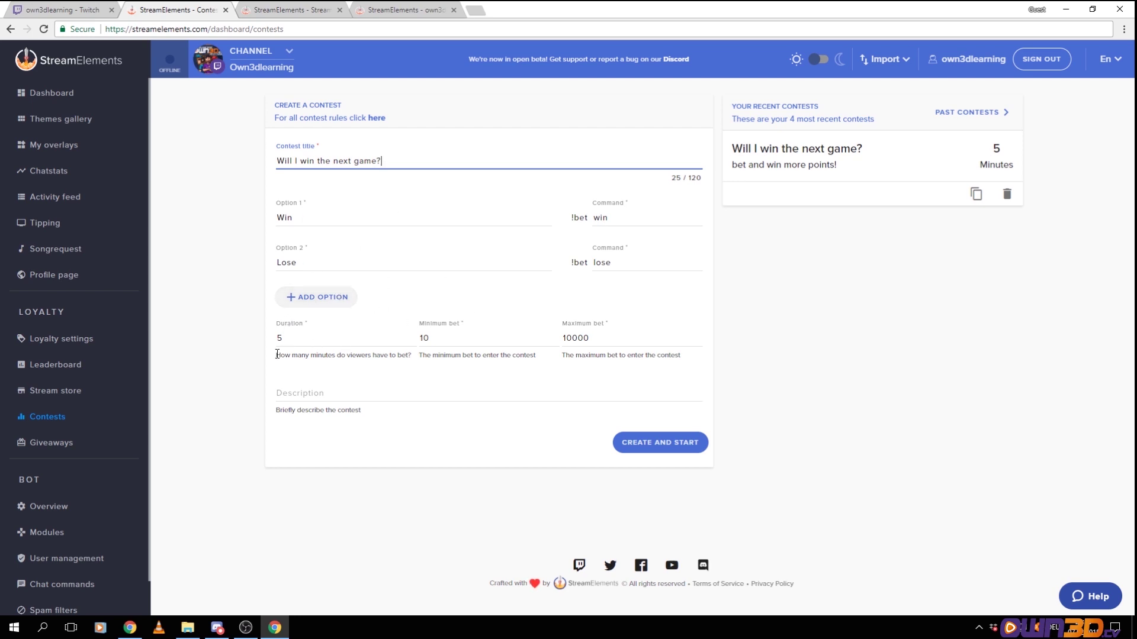
pyautogui.moveTo(277, 355); pyautogui.dragTo(394, 364)
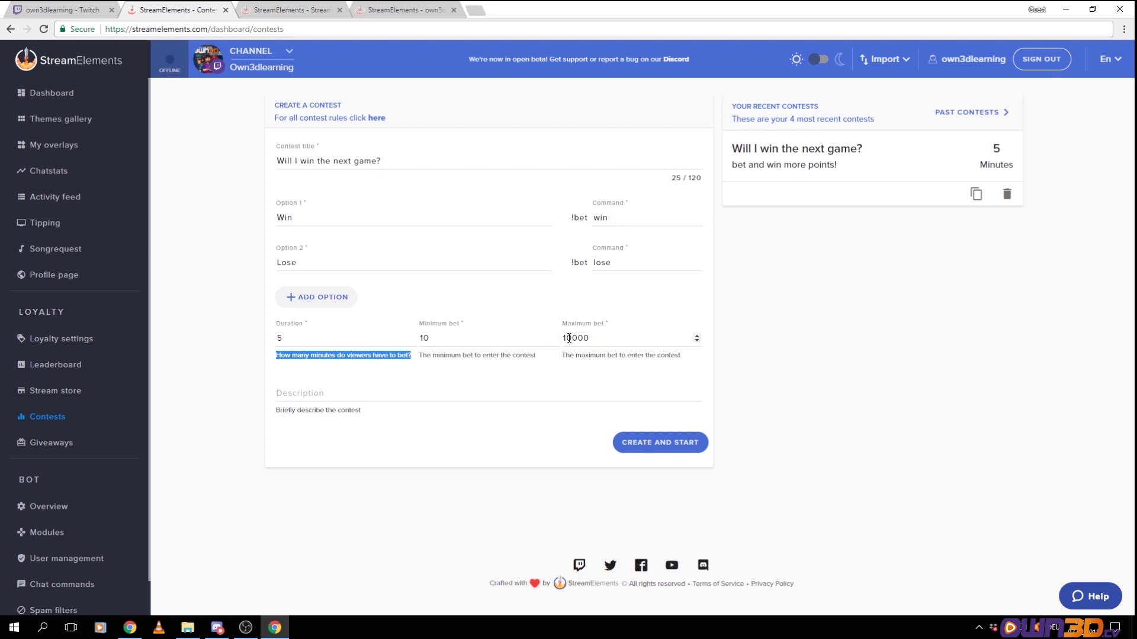
pyautogui.click(305, 391)
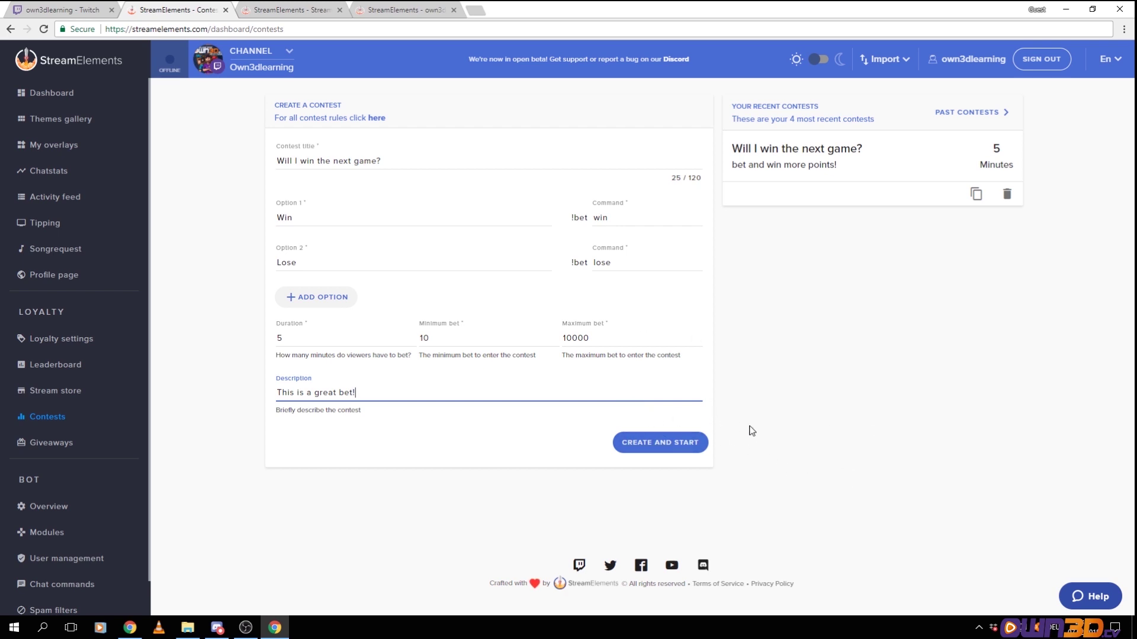
pyautogui.click(649, 448)
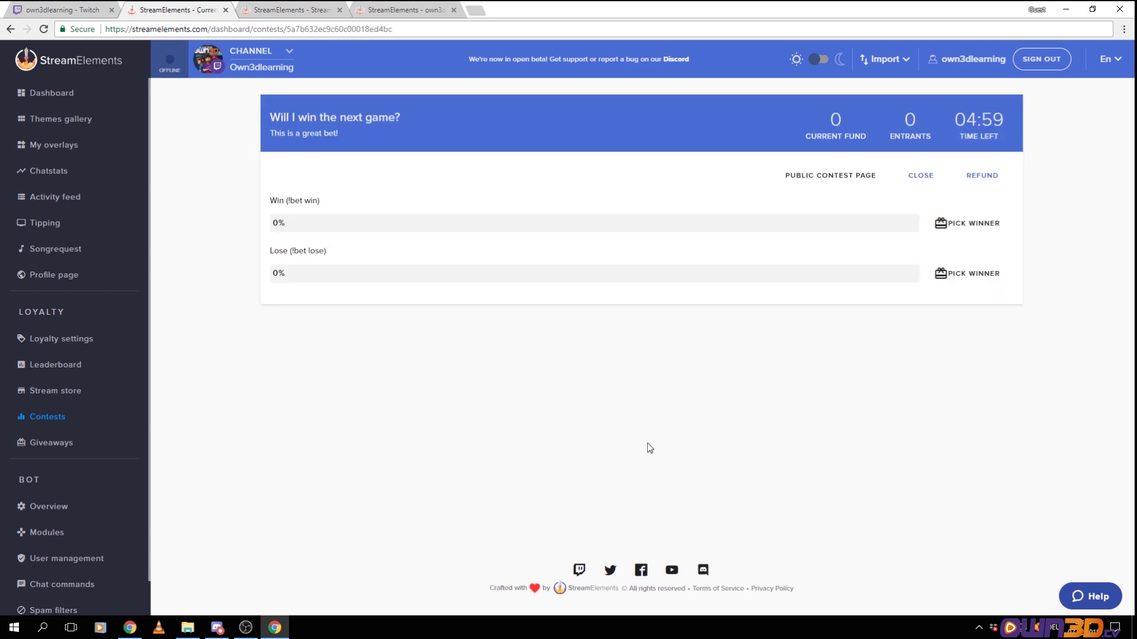
pyautogui.click(42, 11)
pyautogui.moveTo(1025, 241); pyautogui.dragTo(1111, 253)
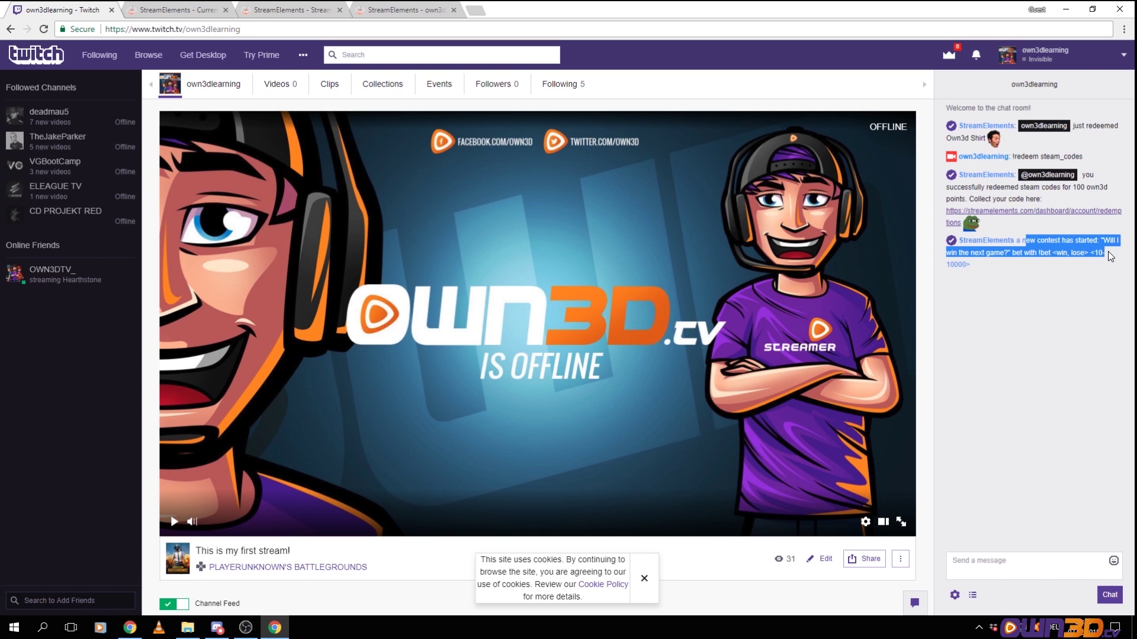
# Bet 150 points on Win in Twitch chat with !bet win 150, then return to the StreamElements contest
pyautogui.click(991, 563)
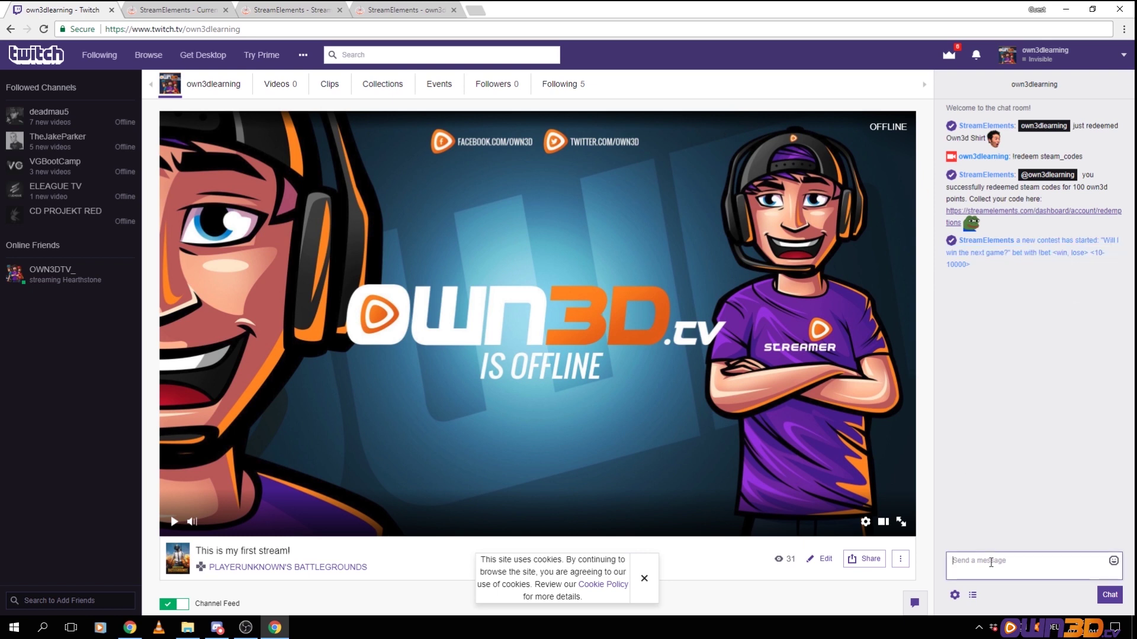
pyautogui.write('!bet win 150')
pyautogui.press('Return')
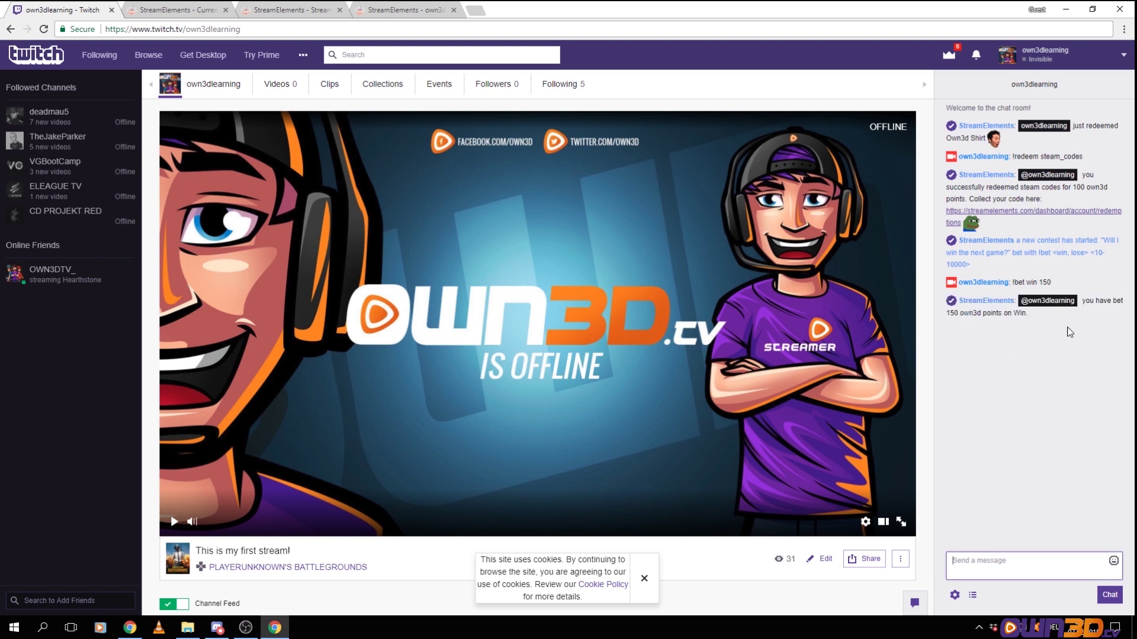
pyautogui.click(153, 8)
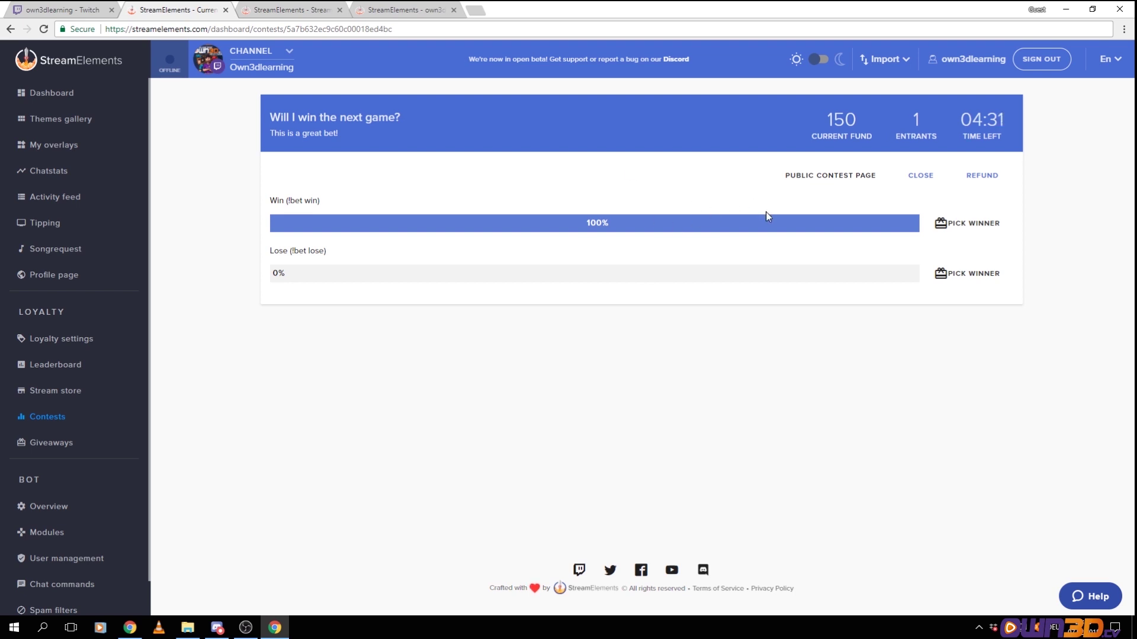
# Close the contest with Win as the winning option and go to the Giveaways page
pyautogui.click(923, 177)
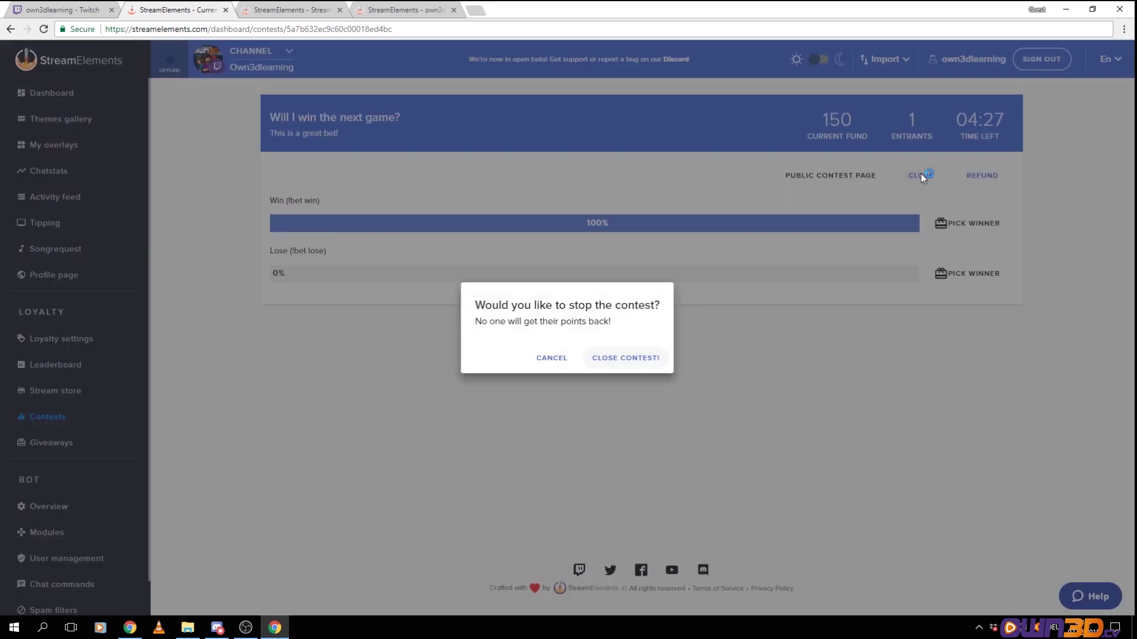
pyautogui.click(615, 367)
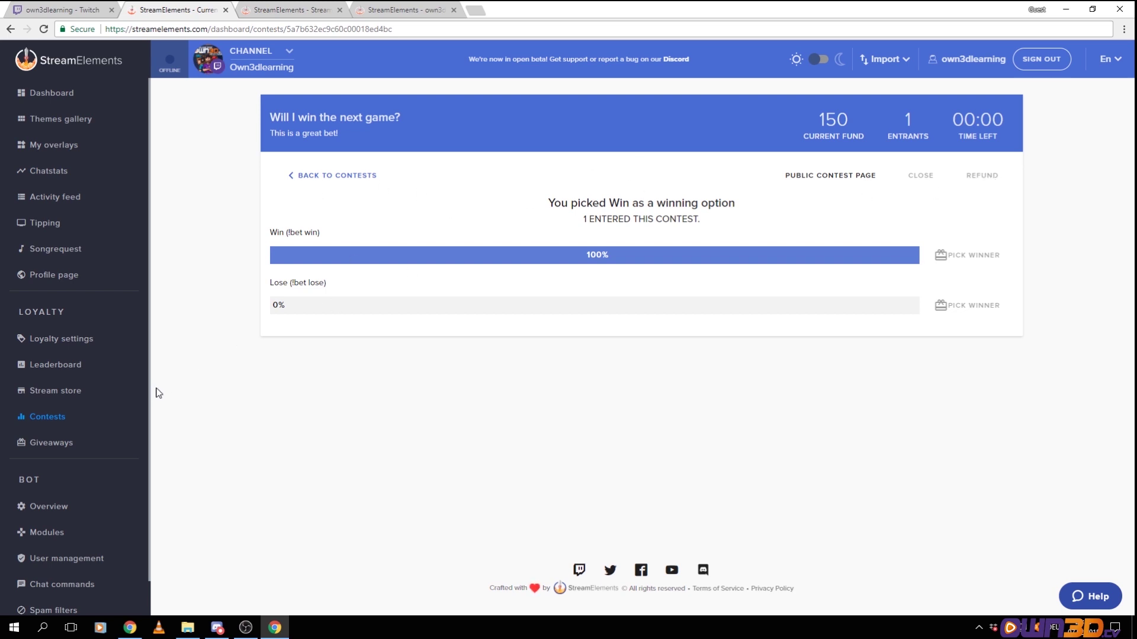
pyautogui.click(63, 445)
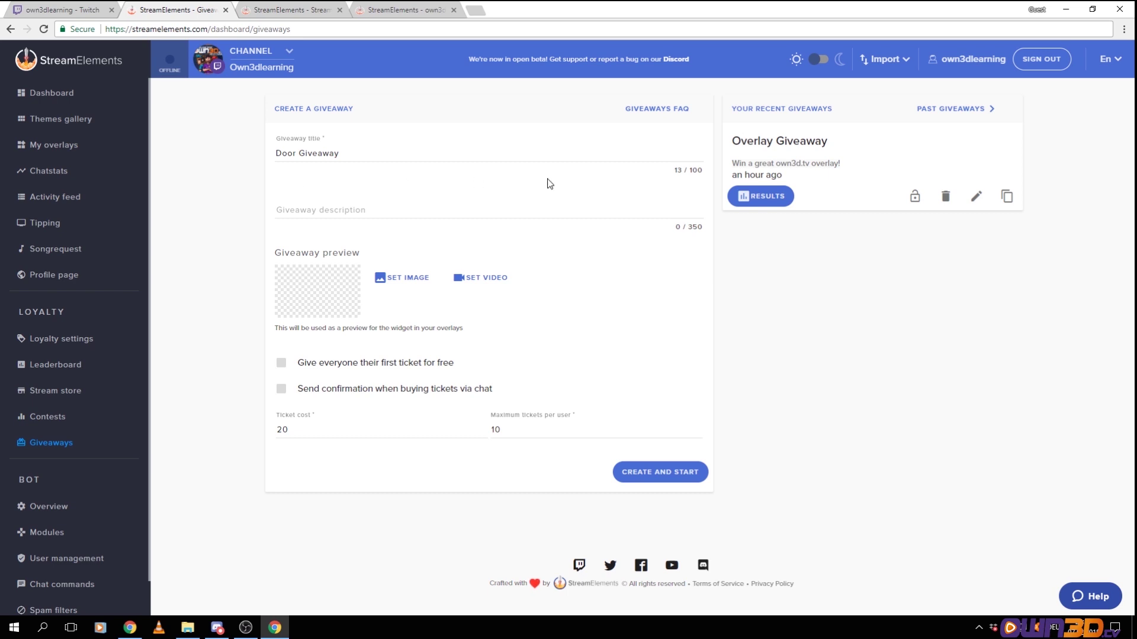
# Delete the old Overlay Giveaway and retitle the Door Giveaway to 'Overlay Giveaway'
pyautogui.click(946, 196)
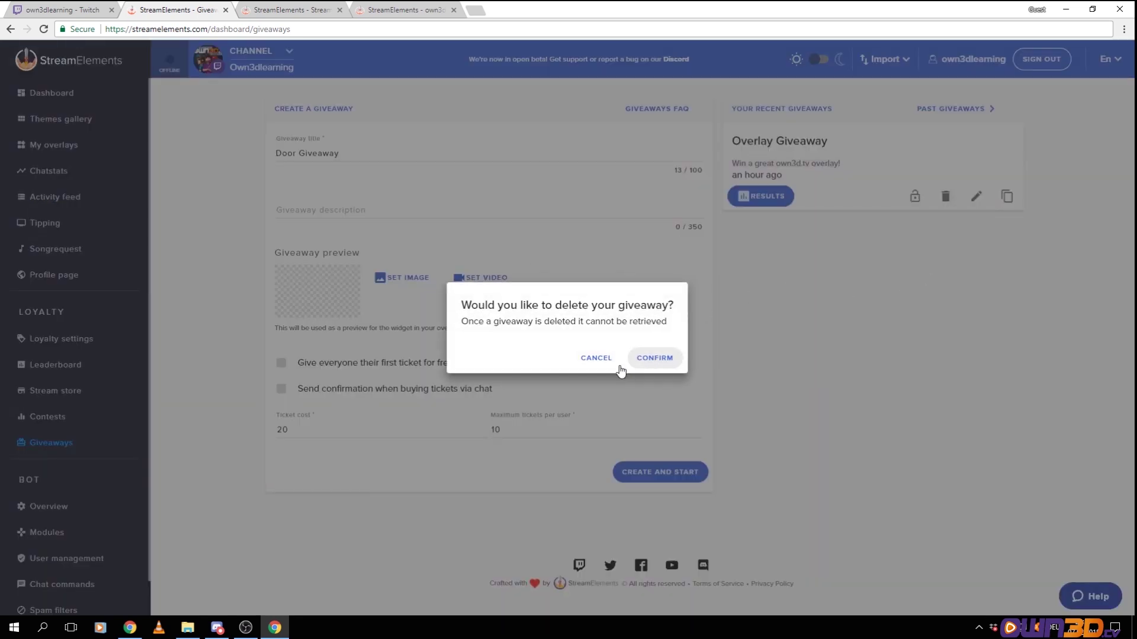
pyautogui.click(616, 361)
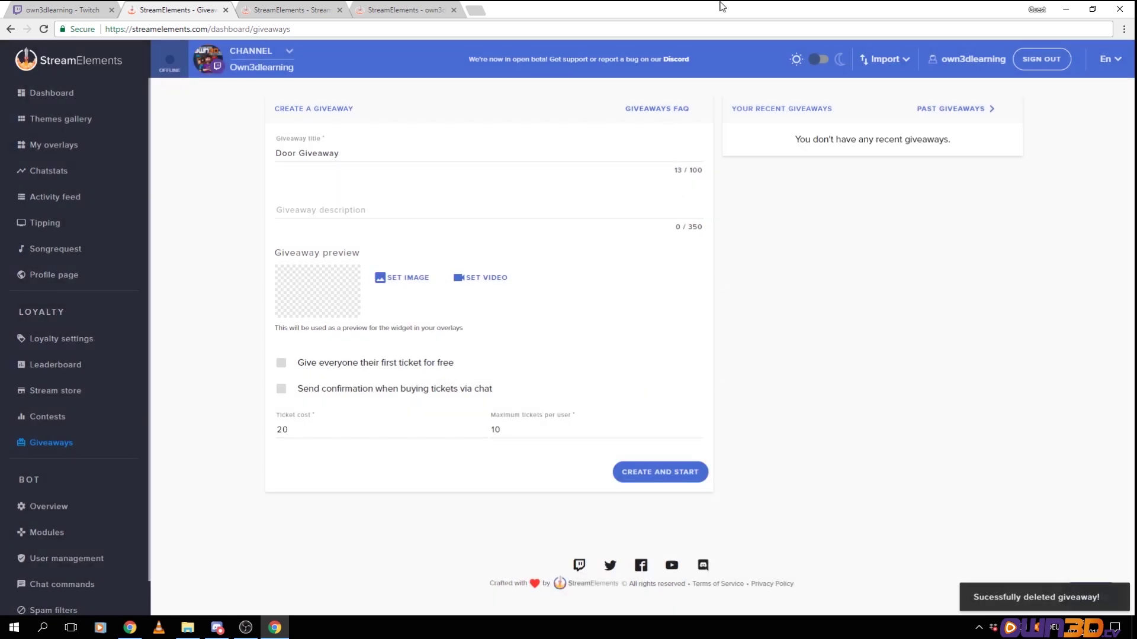
pyautogui.click(283, 154)
pyautogui.doubleClick(283, 153)
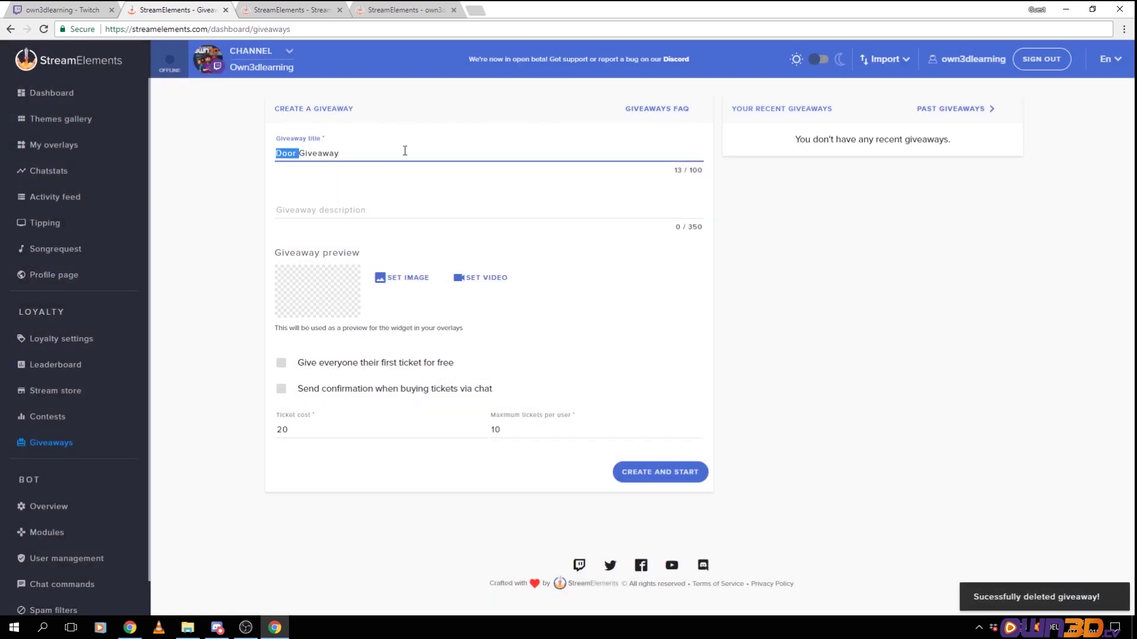
pyautogui.write('Overla')
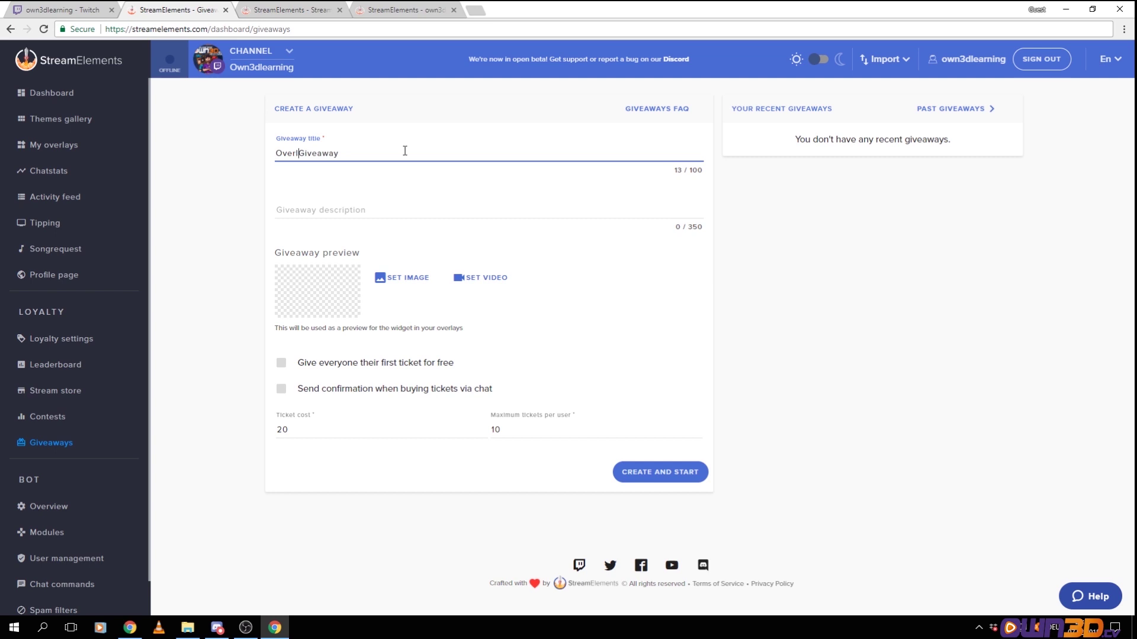
pyautogui.write('y')
# Set the overlay preview image, description 'Win an amazing own3d.tv overlay!', and chat ticket confirmations
pyautogui.click(410, 278)
pyautogui.moveTo(425, 197)
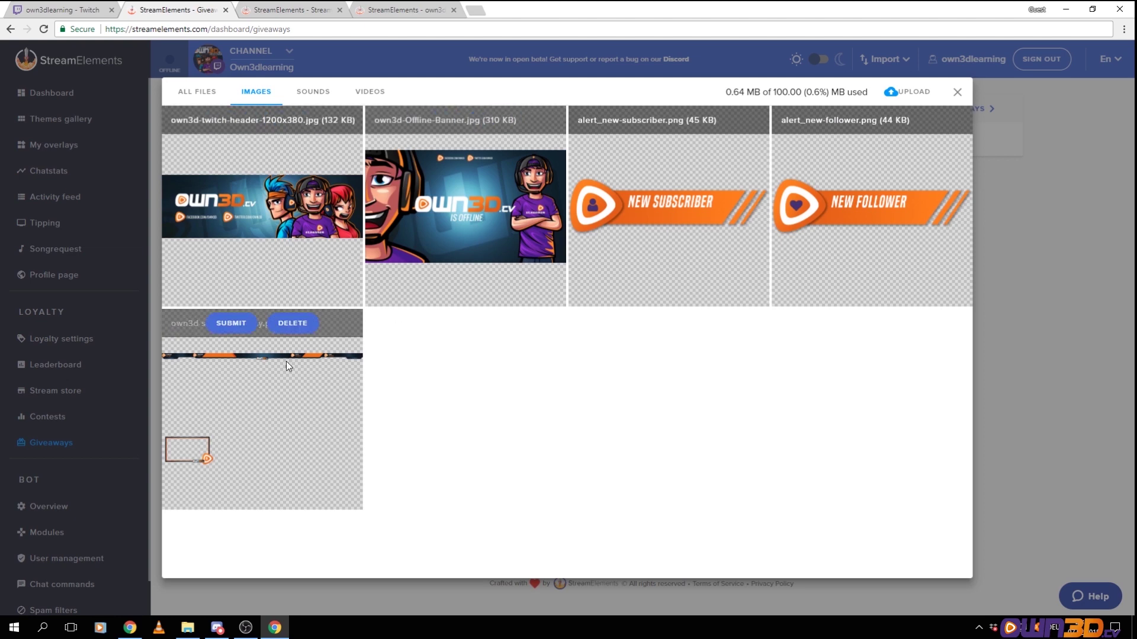
pyautogui.click(232, 323)
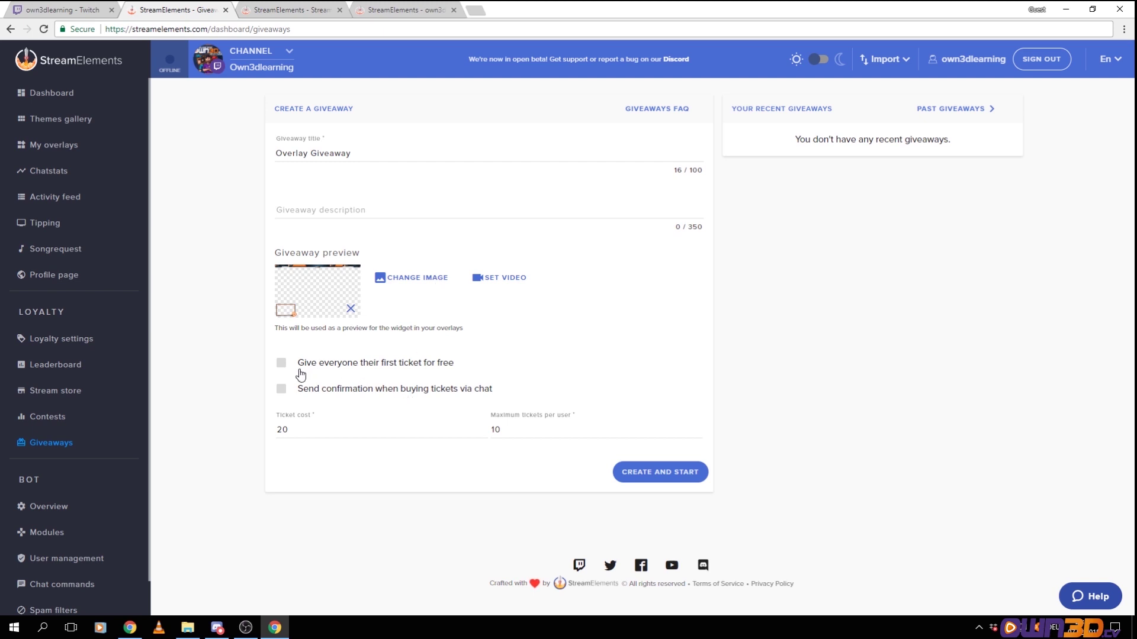
pyautogui.click(322, 217)
pyautogui.write('W')
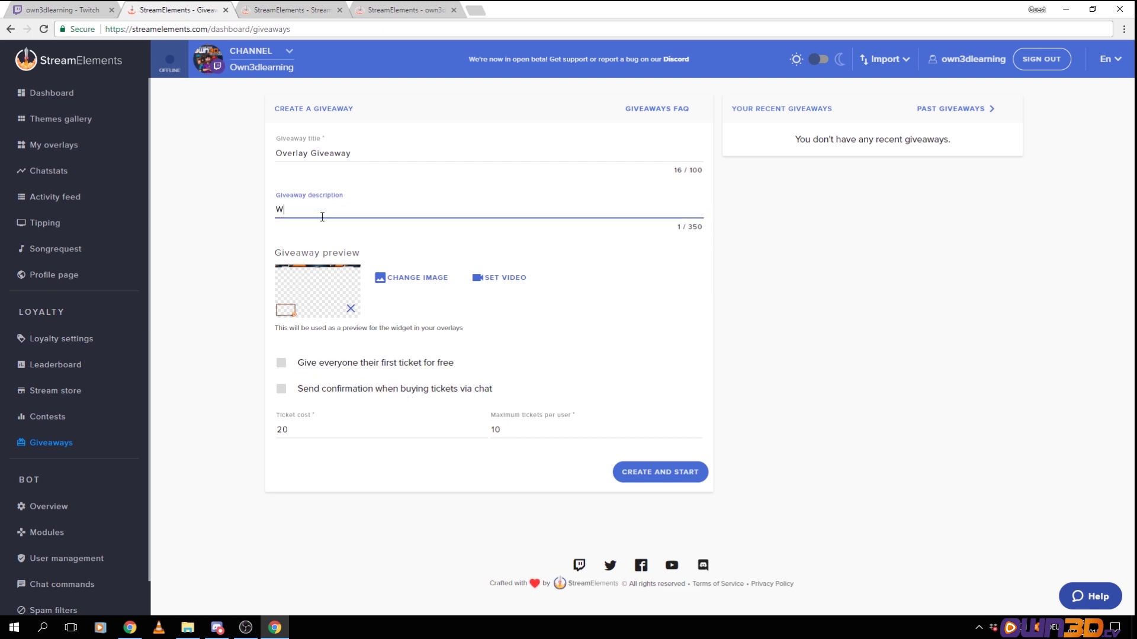
pyautogui.write('in an amazing own3d.tv overlay!')
pyautogui.click(282, 391)
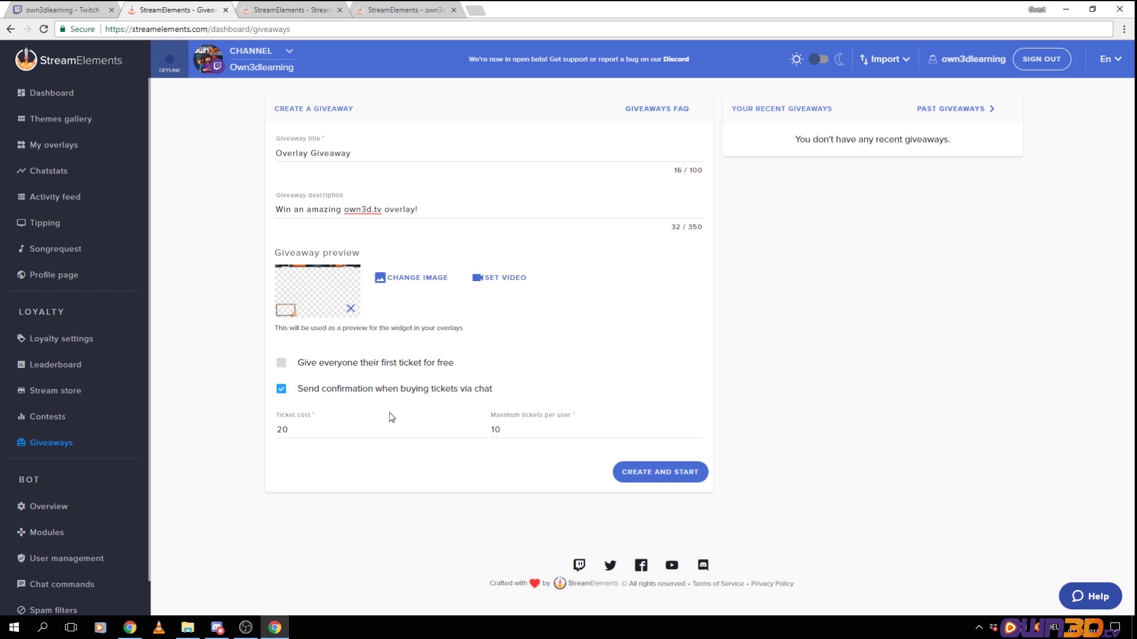
# Enter 100 as the ticket cost and 2 as the per-user ticket limit, then create and start the giveaway
pyautogui.doubleClick(326, 436)
pyautogui.write('100')
pyautogui.click(510, 430)
pyautogui.moveTo(509, 431); pyautogui.dragTo(497, 428)
pyautogui.press('BackSpace')
pyautogui.press('BackSpace')
pyautogui.write('2')
pyautogui.click(664, 474)
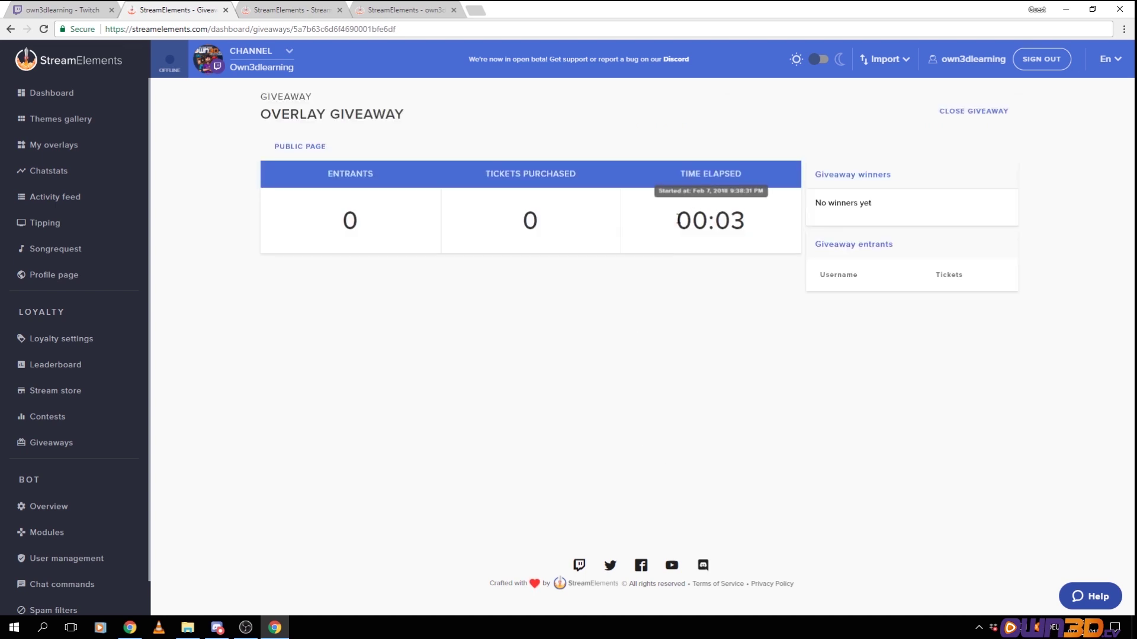
# Open the giveaway's public page and close the leftover Stream store and StreamElements tabs
pyautogui.click(287, 148)
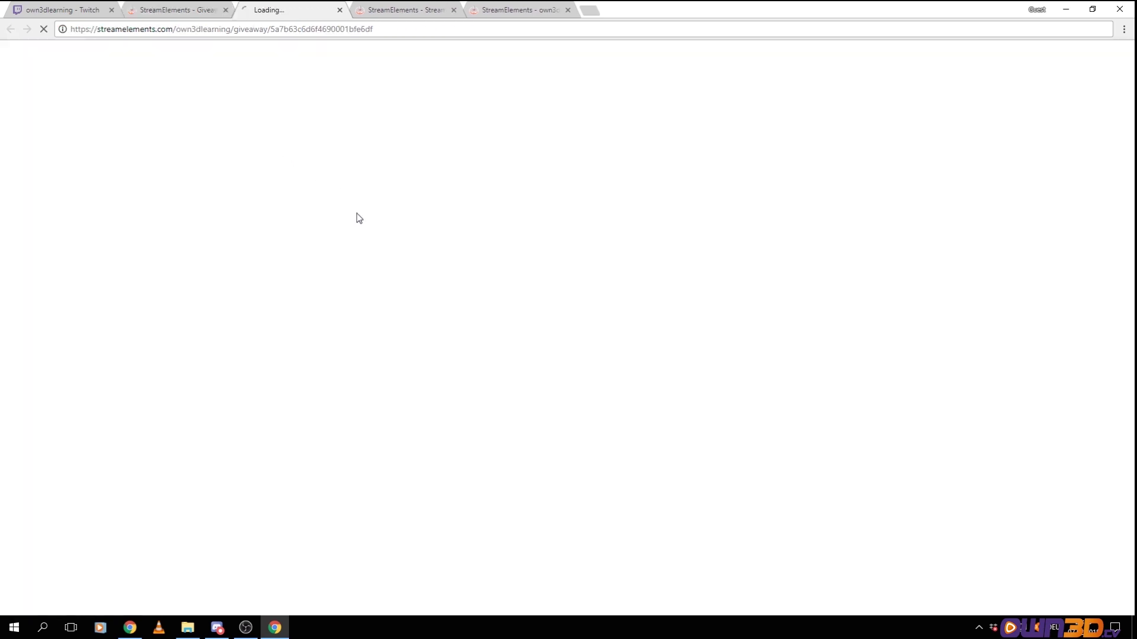
pyautogui.click(453, 10)
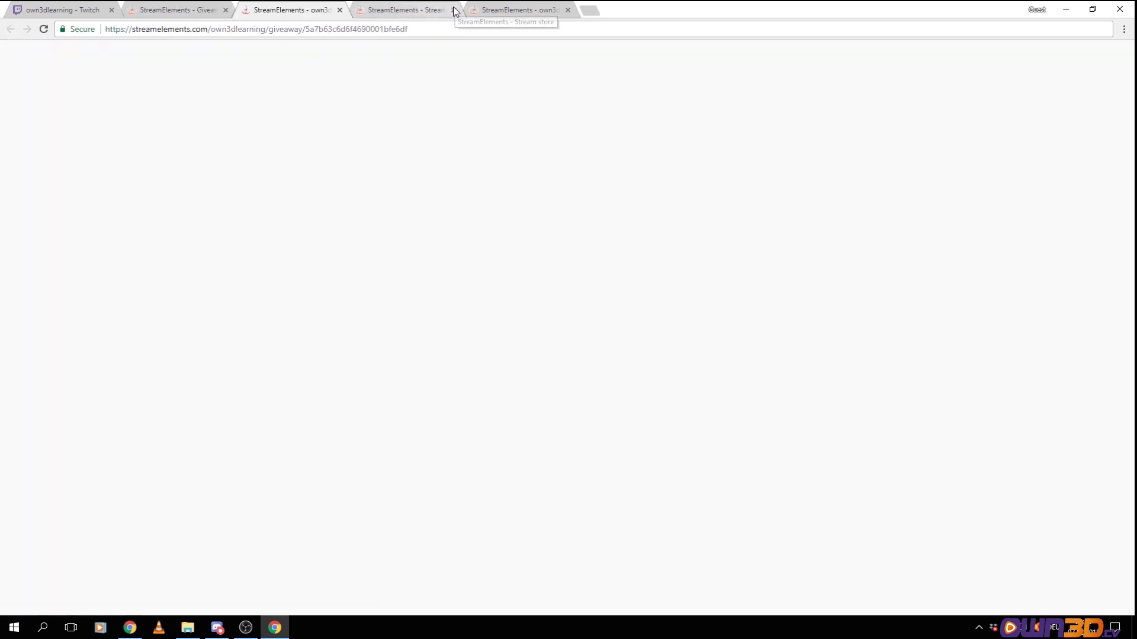
pyautogui.click(453, 10)
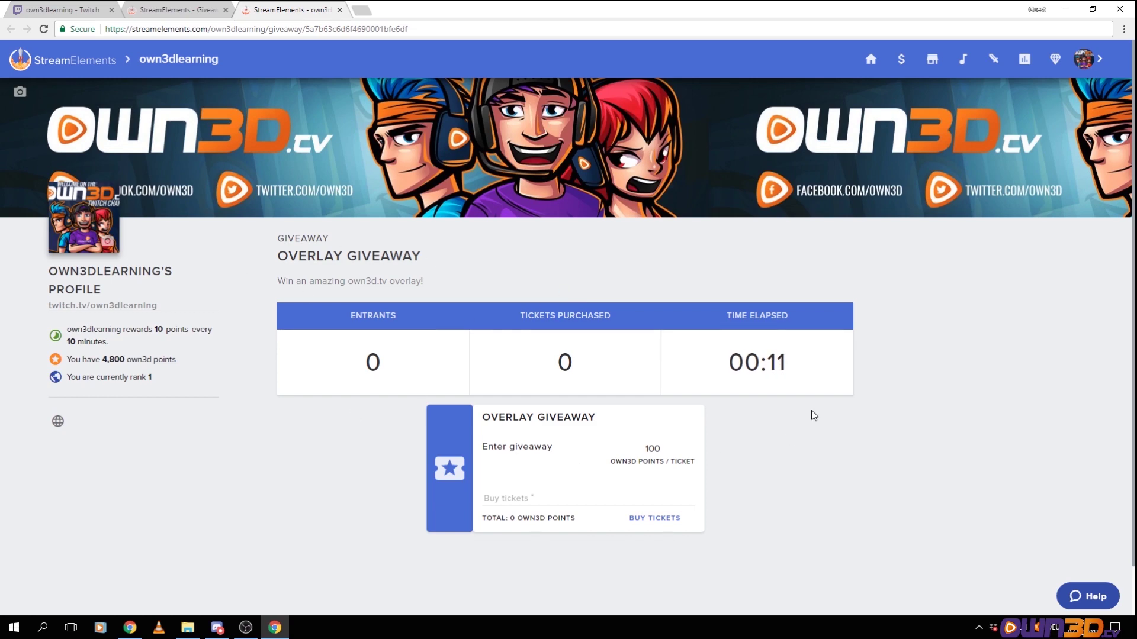
# Buy 1 ticket for the Overlay Giveaway on its public page and return to the Twitch tab
pyautogui.scroll(-1, 759, 439)
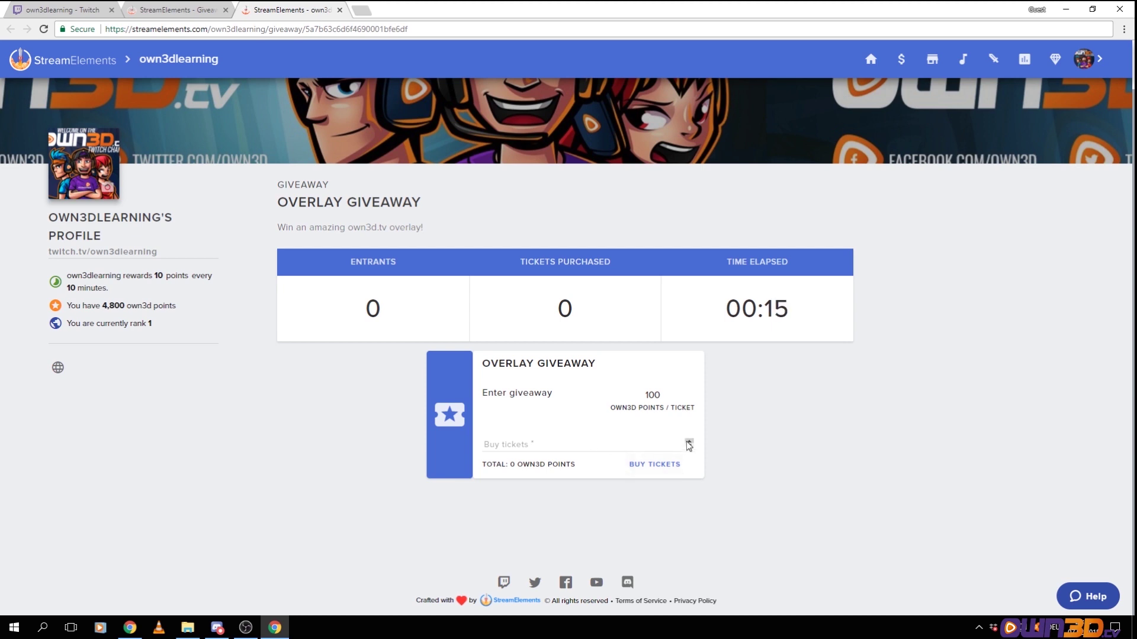
pyautogui.click(690, 441)
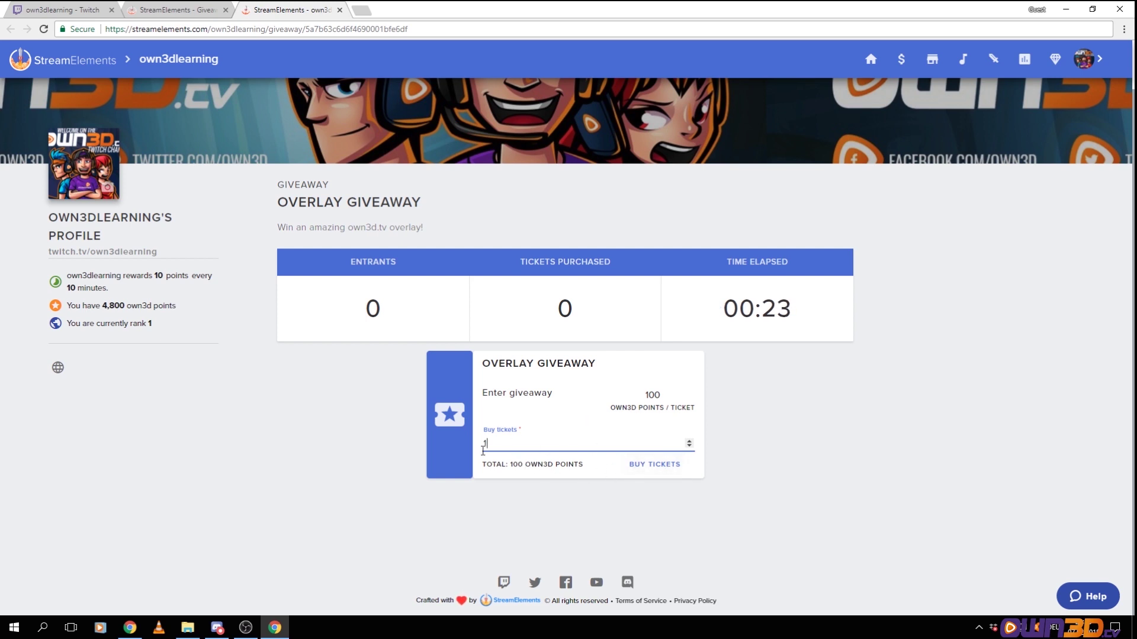
pyautogui.click(663, 465)
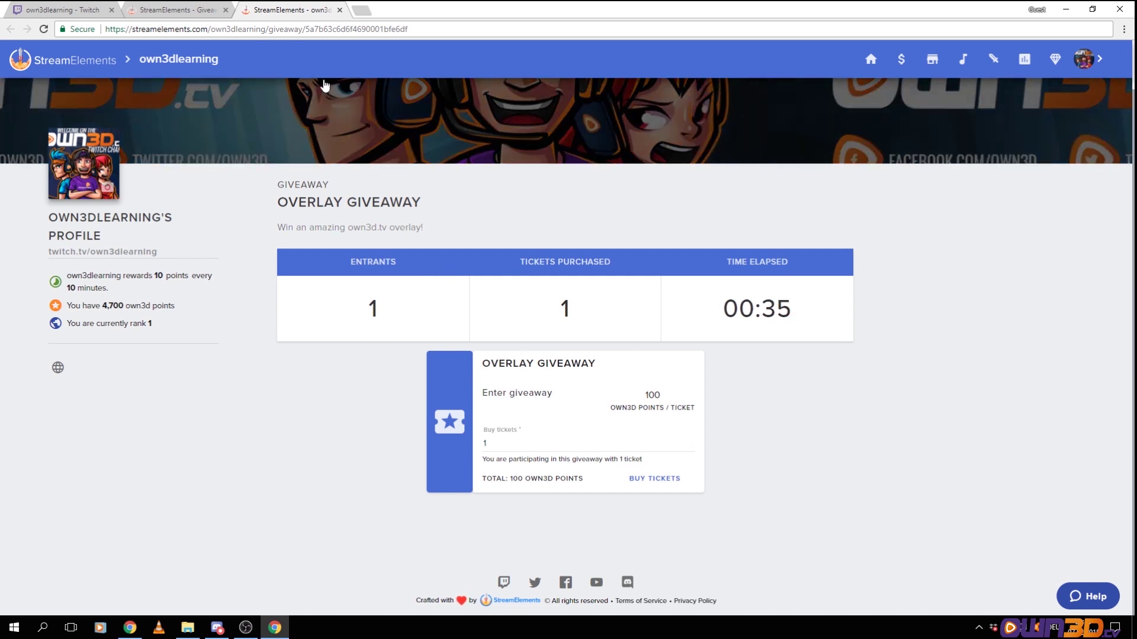
pyautogui.click(85, 12)
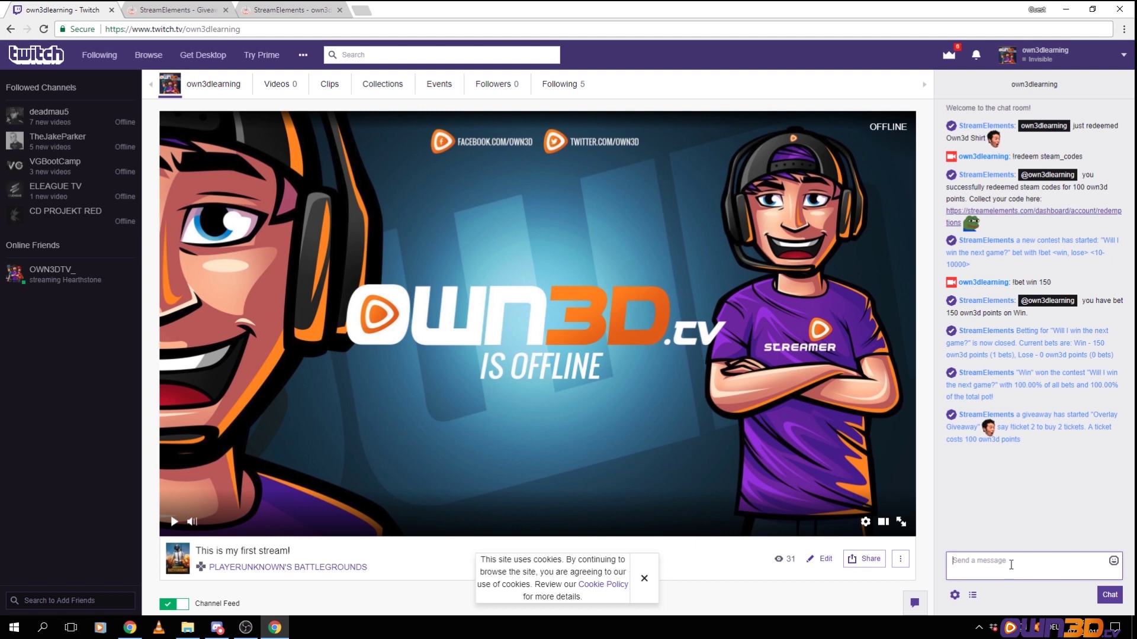
# Send '!ticket 1' in Twitch chat to buy a ticket, then go back to the giveaway dashboard
pyautogui.write('!ticket 1')
pyautogui.press('Return')
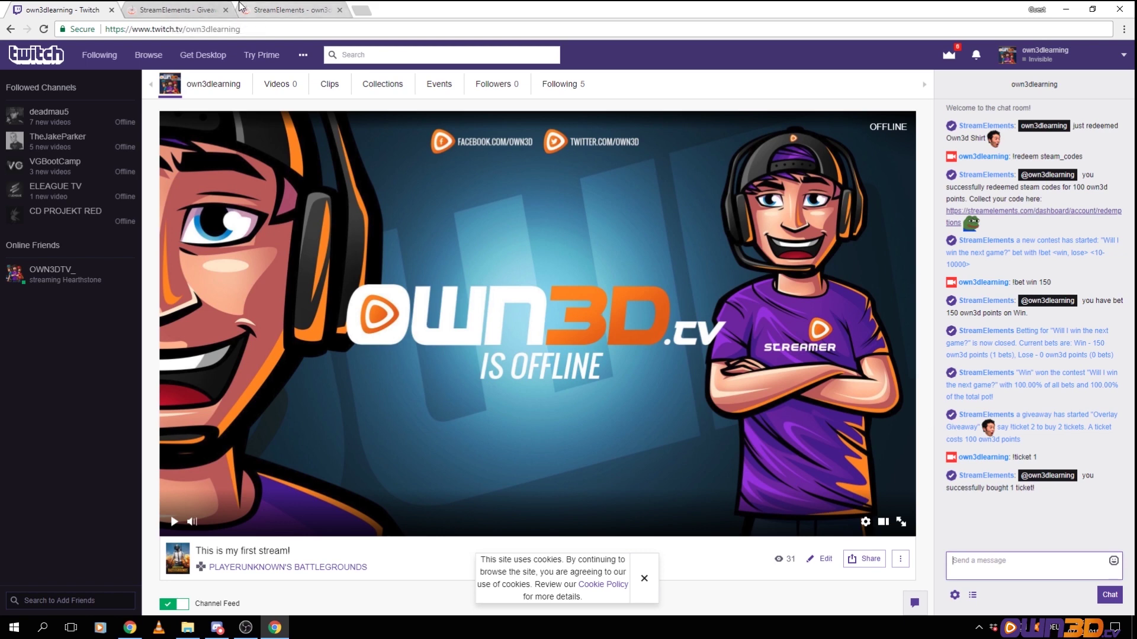
pyautogui.click(171, 10)
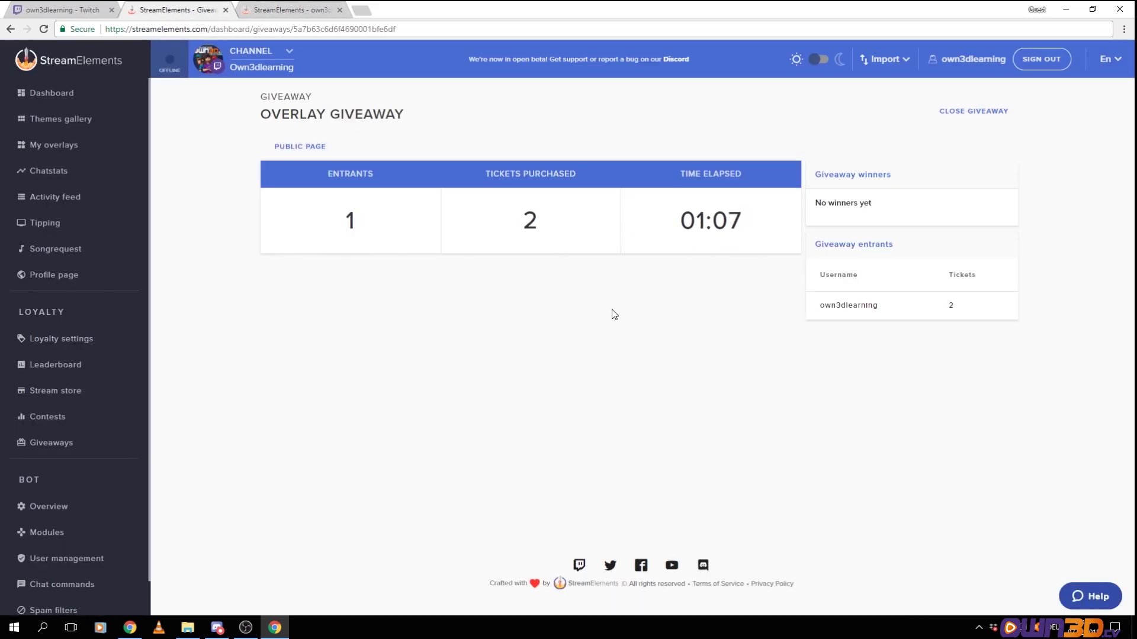
# Close the giveaway, reload the giveaways list, reopen the Overlay Giveaway, and close it to entries again
pyautogui.click(972, 113)
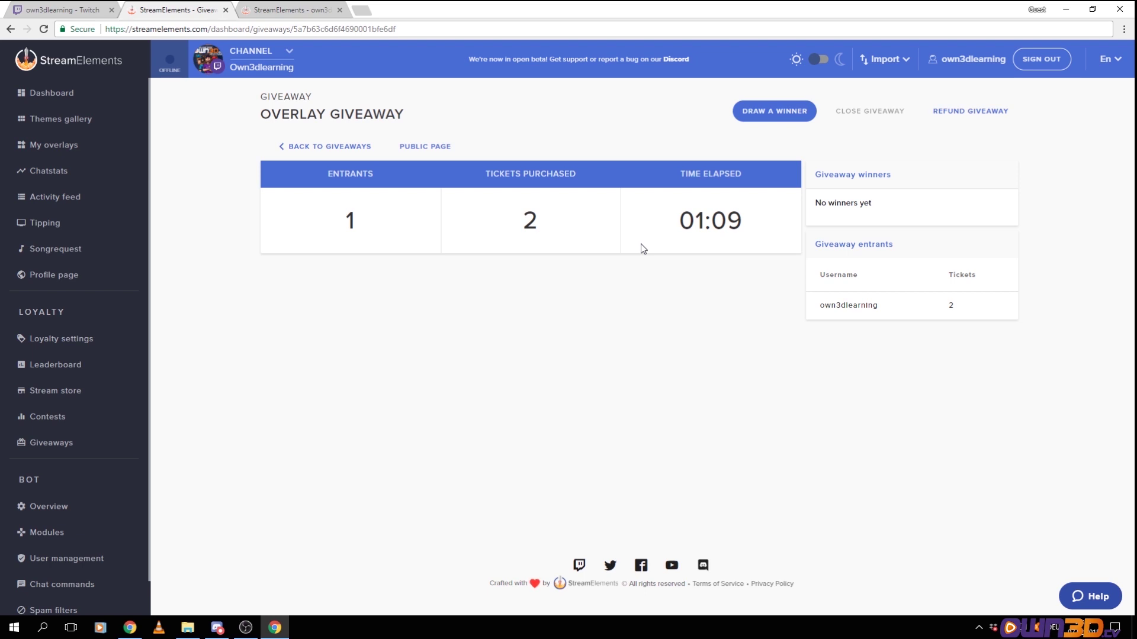
pyautogui.click(335, 148)
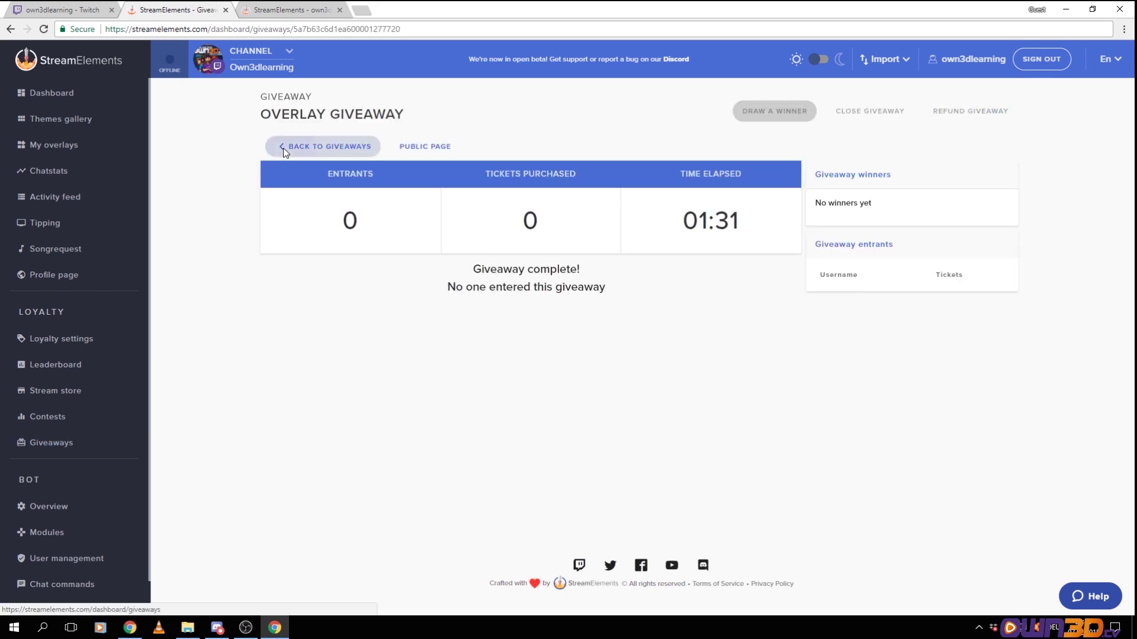
pyautogui.click(283, 148)
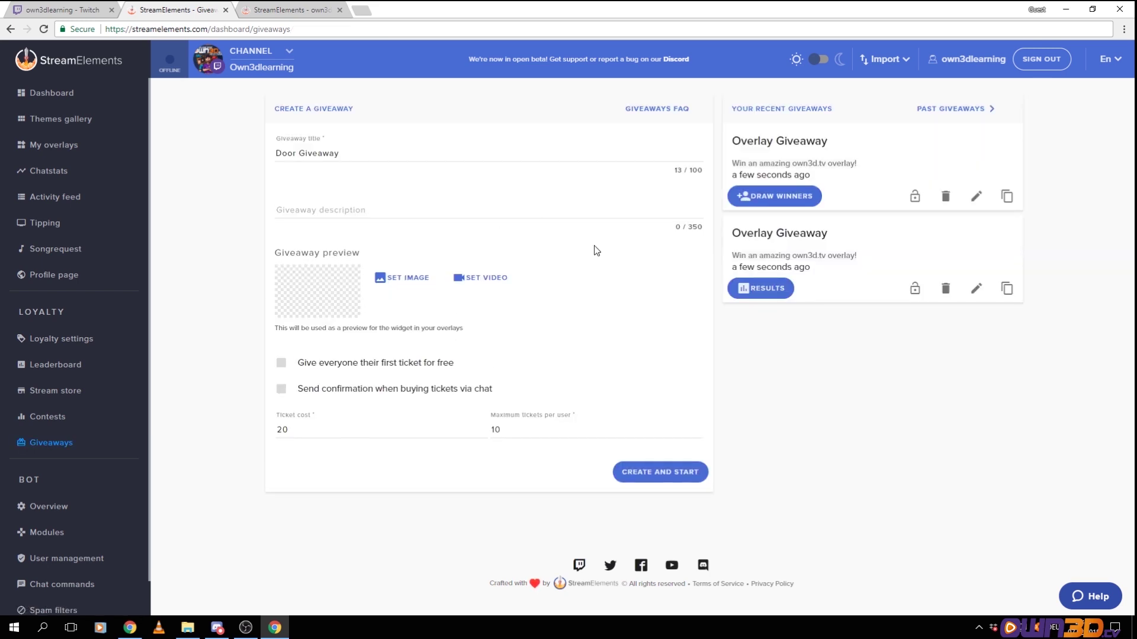
pyautogui.click(915, 199)
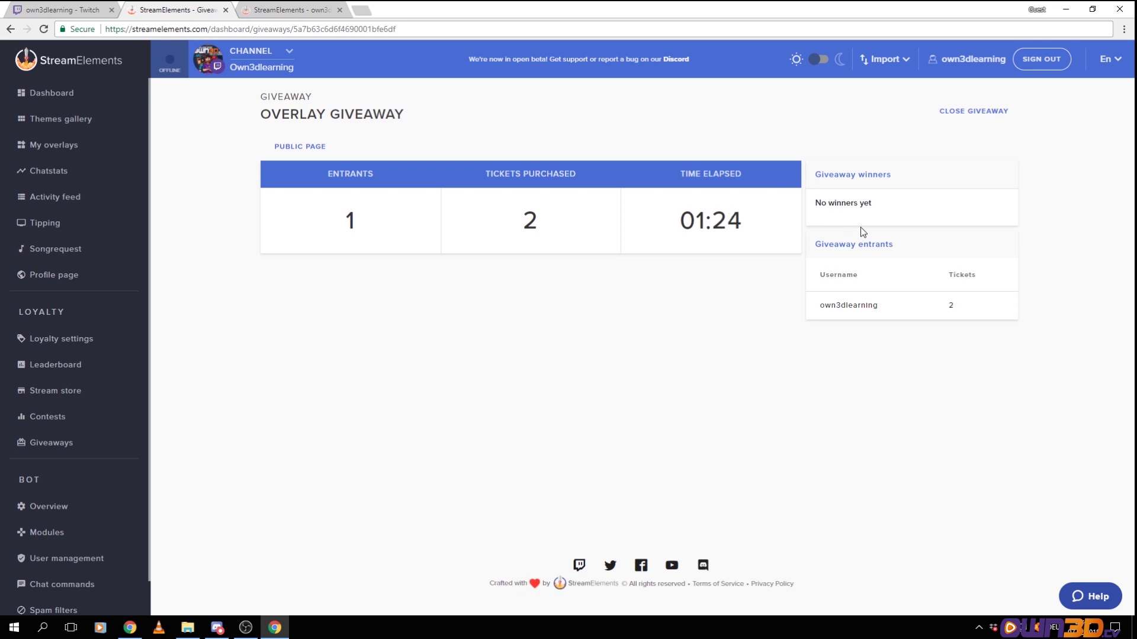
pyautogui.click(962, 113)
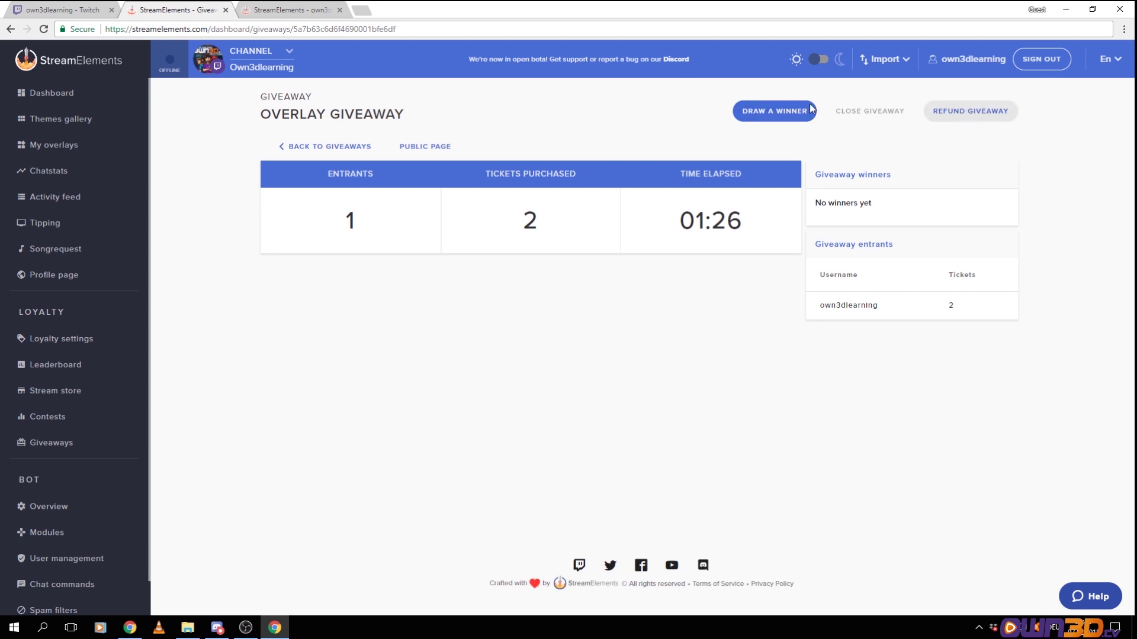
# Draw a winner, then try a second draw and dismiss the not-enough-entrants message
pyautogui.click(772, 118)
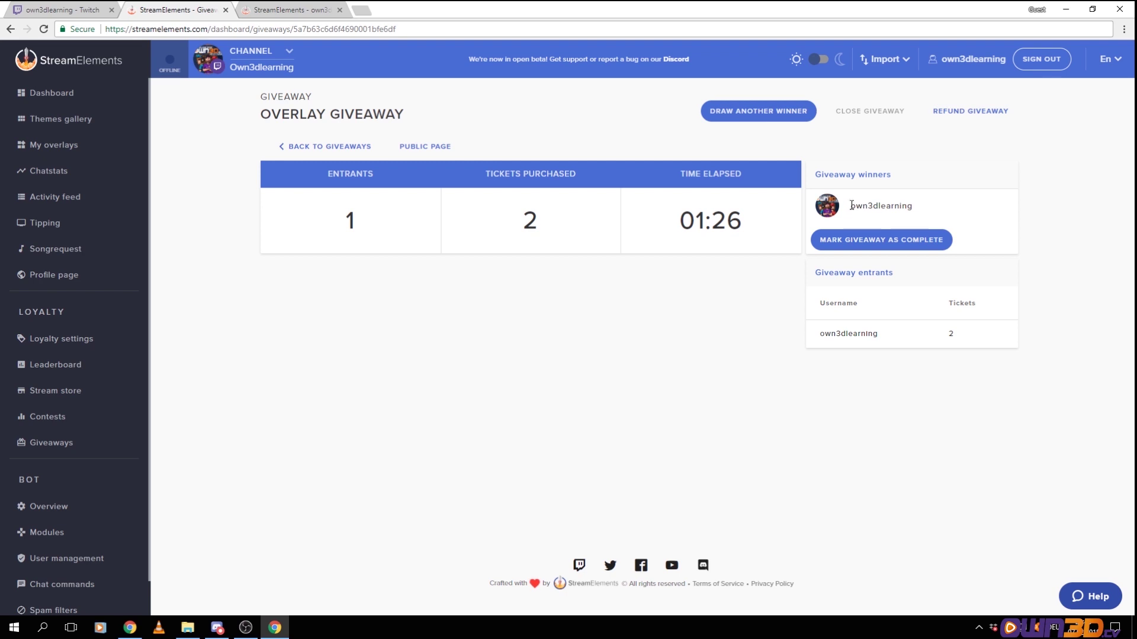
pyautogui.moveTo(851, 205); pyautogui.dragTo(987, 219)
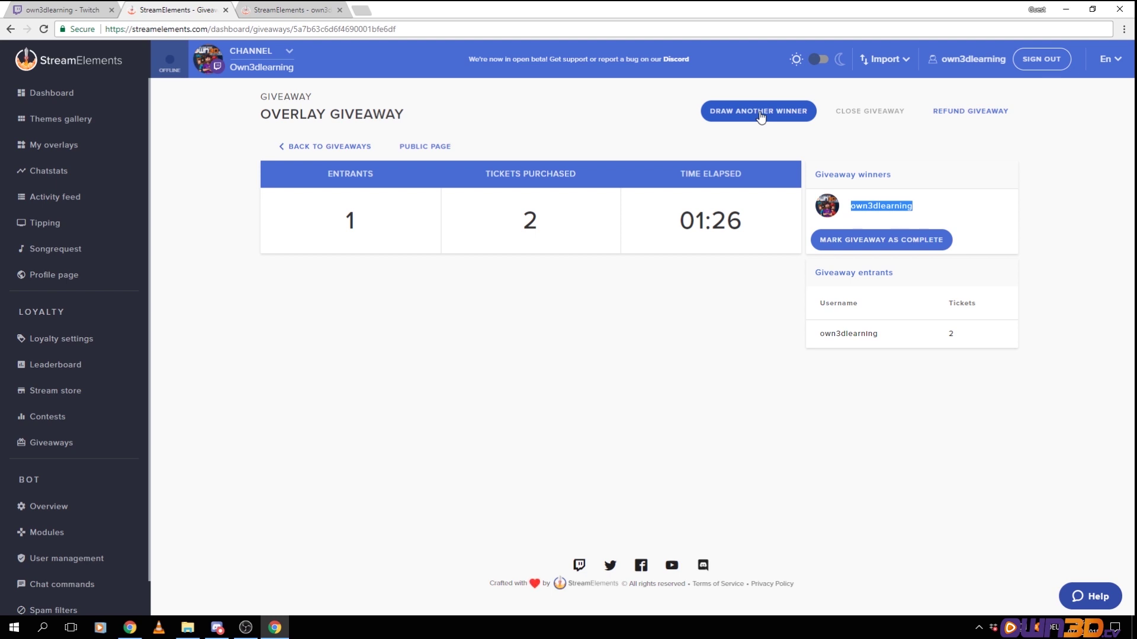
pyautogui.click(761, 114)
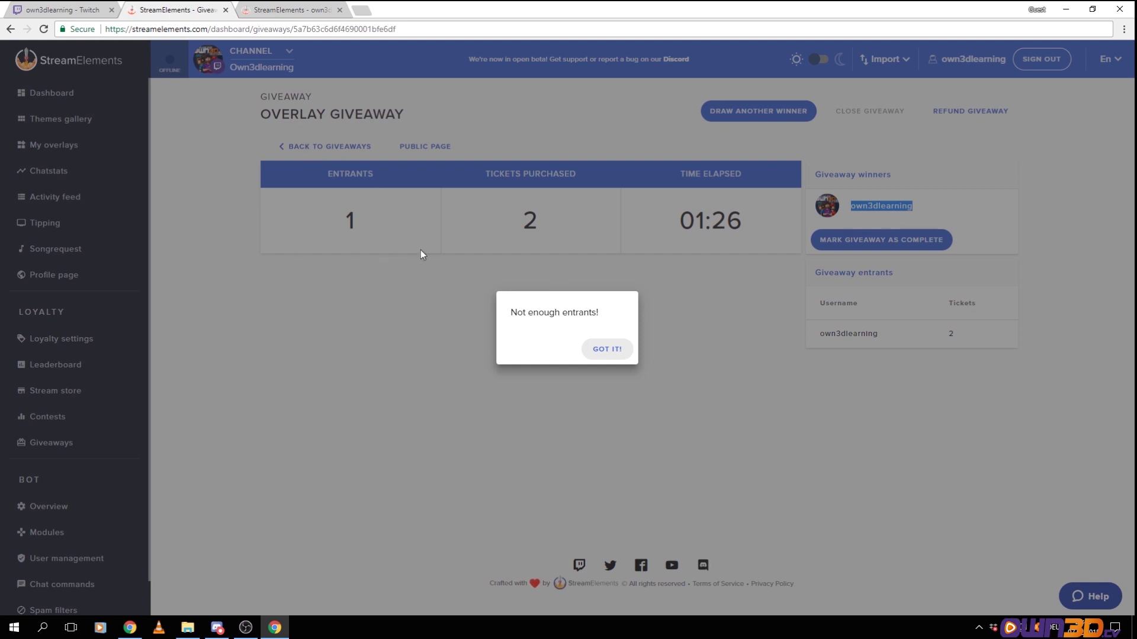
pyautogui.click(616, 350)
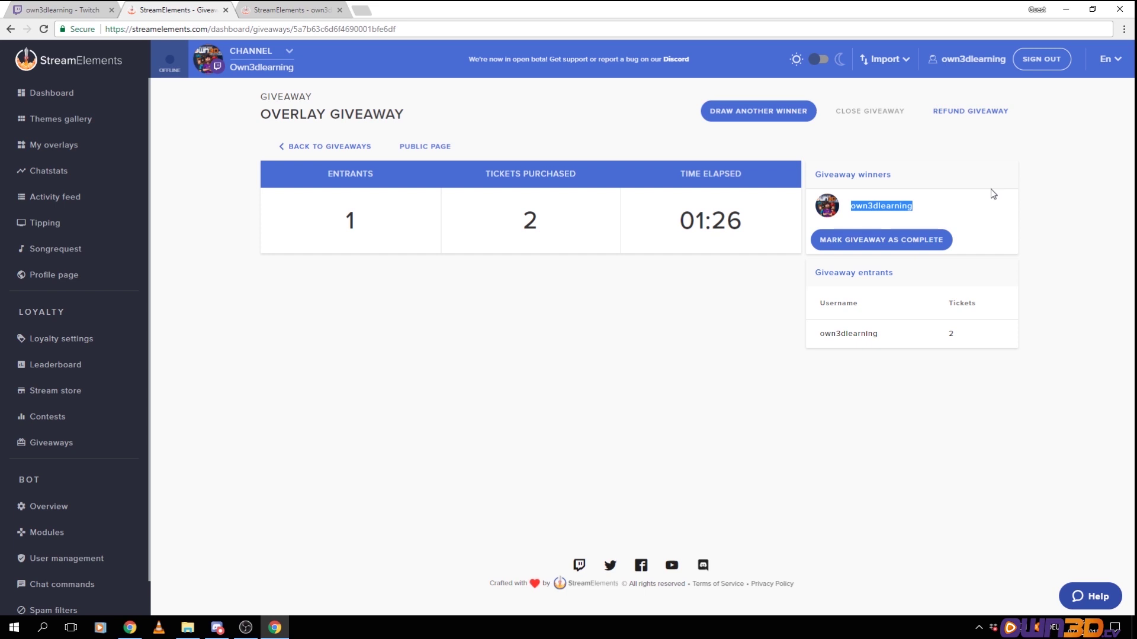
# Mark the Overlay Giveaway as complete and confirm
pyautogui.click(880, 244)
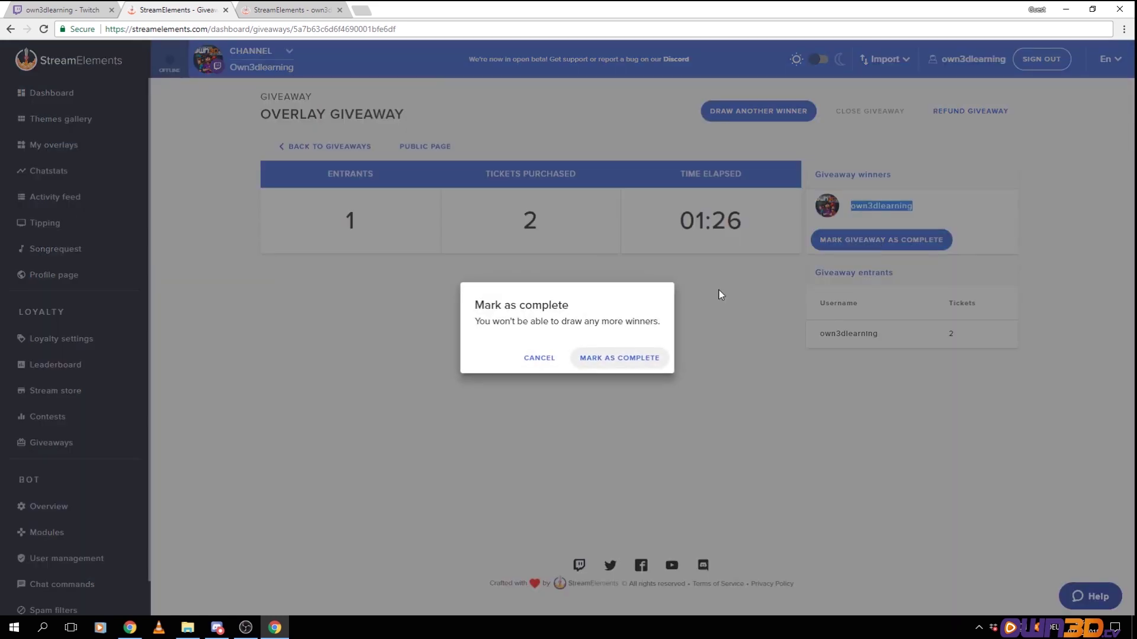
pyautogui.click(609, 359)
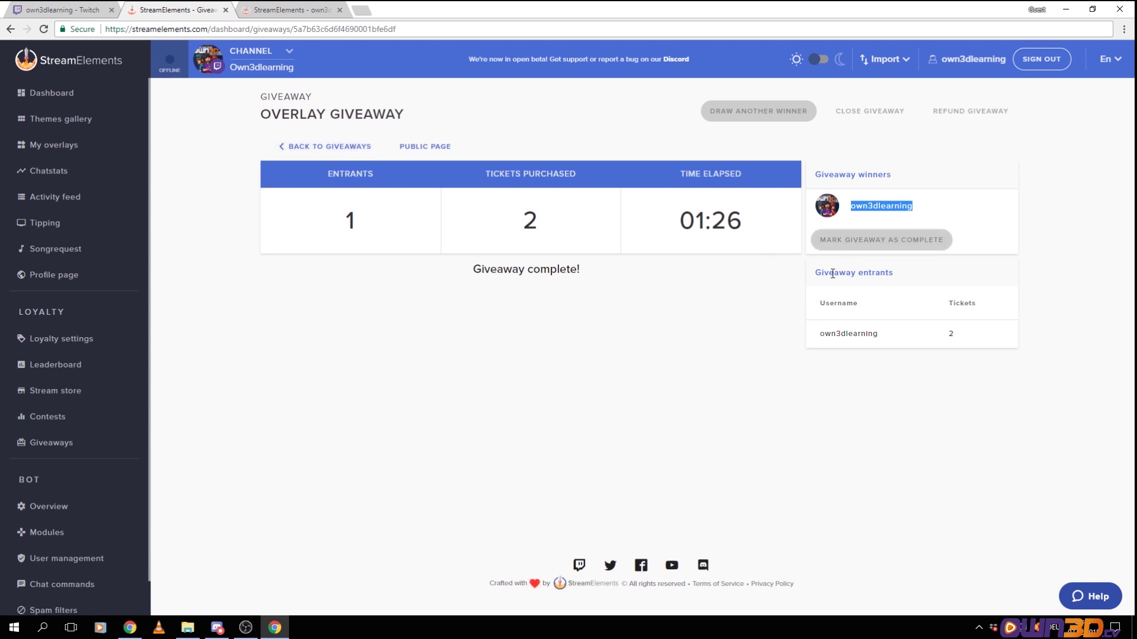
pyautogui.click(883, 243)
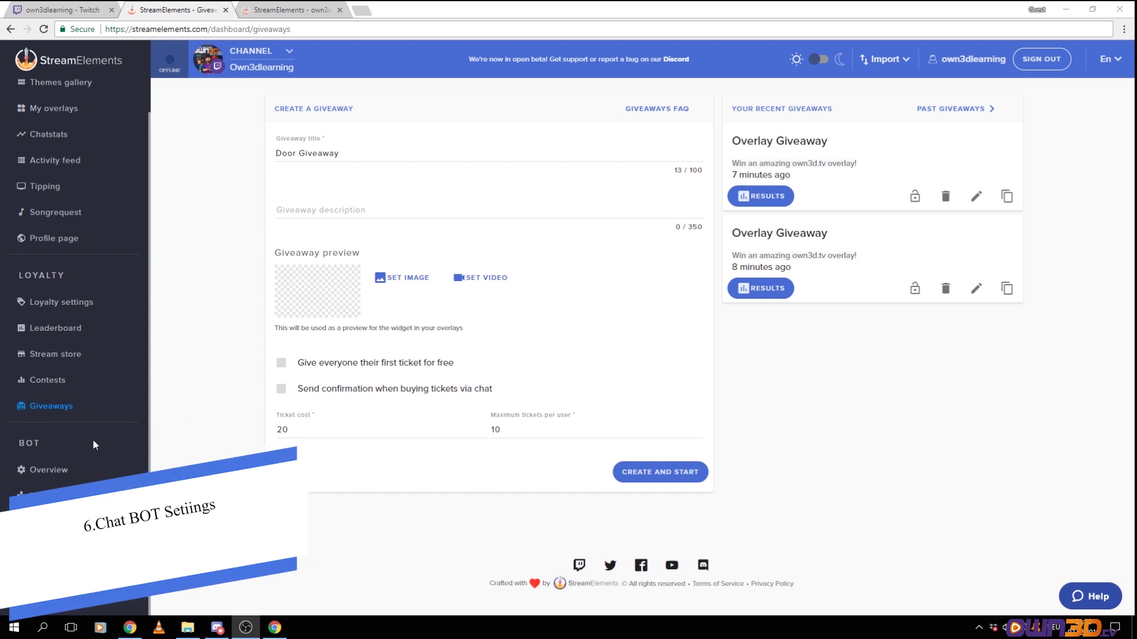
# Close the extra tab and view Bot Overview: 31 commands, 13 messages, 0 timeouts today
pyautogui.click(339, 10)
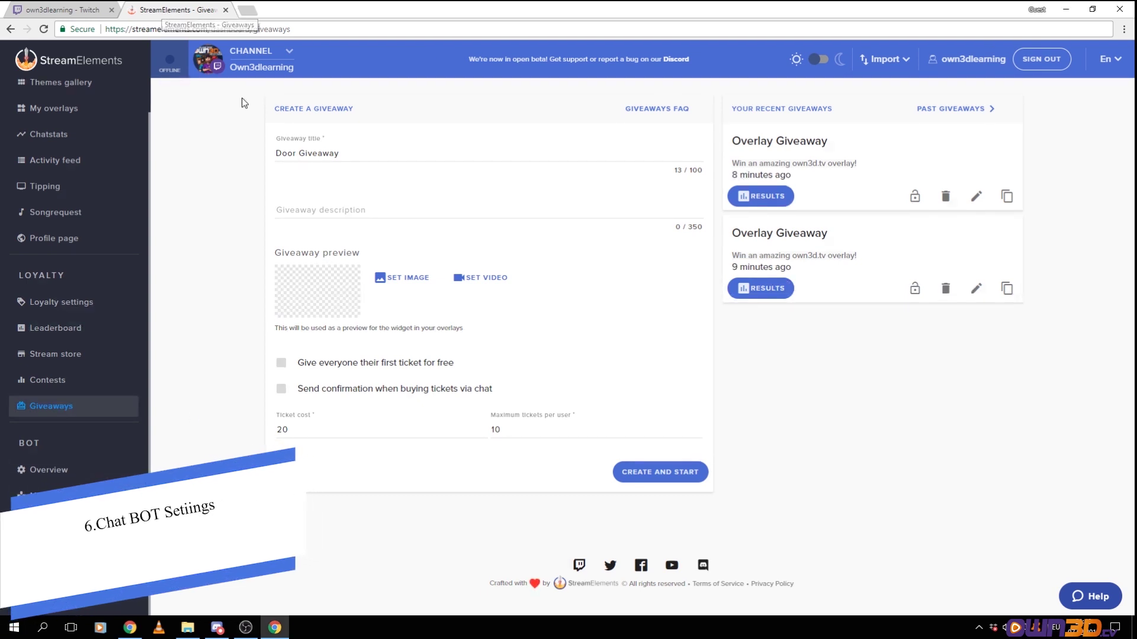
pyautogui.click(44, 471)
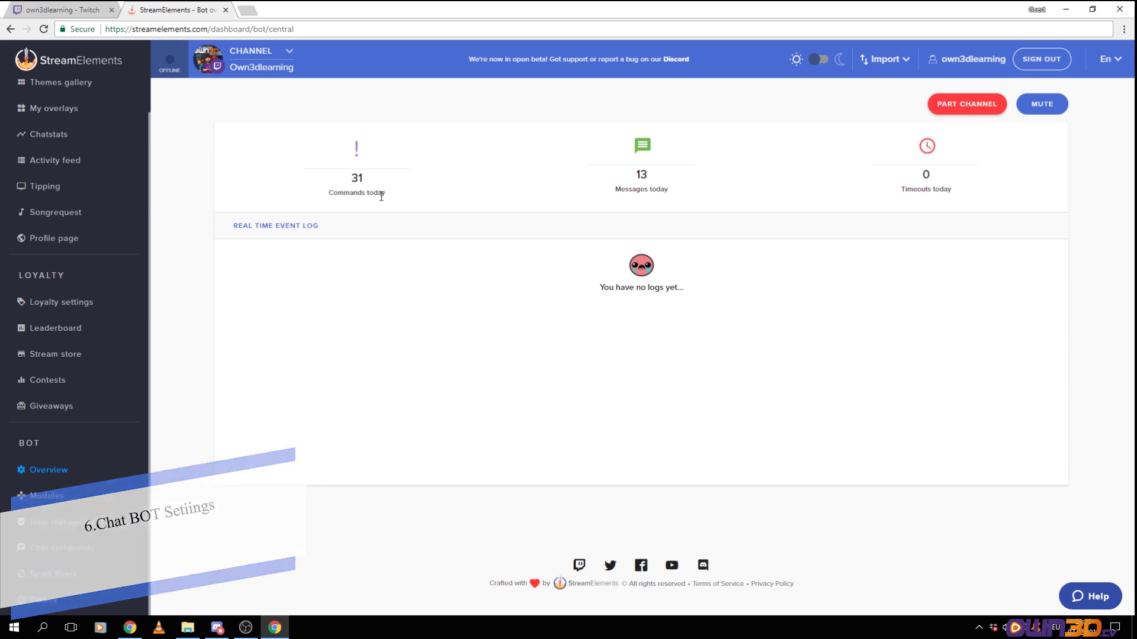
pyautogui.moveTo(287, 190); pyautogui.dragTo(404, 199)
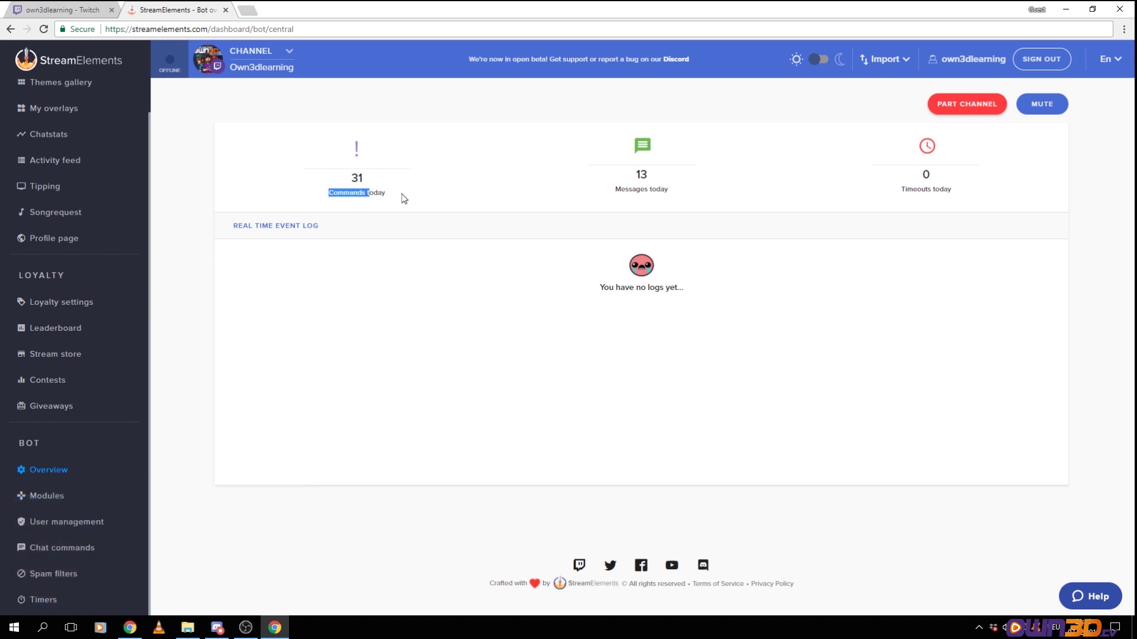
pyautogui.click(606, 196)
# Make the bot leave and rejoin the channel, note the /mod streamelements command, and dismiss the notice
pyautogui.click(958, 108)
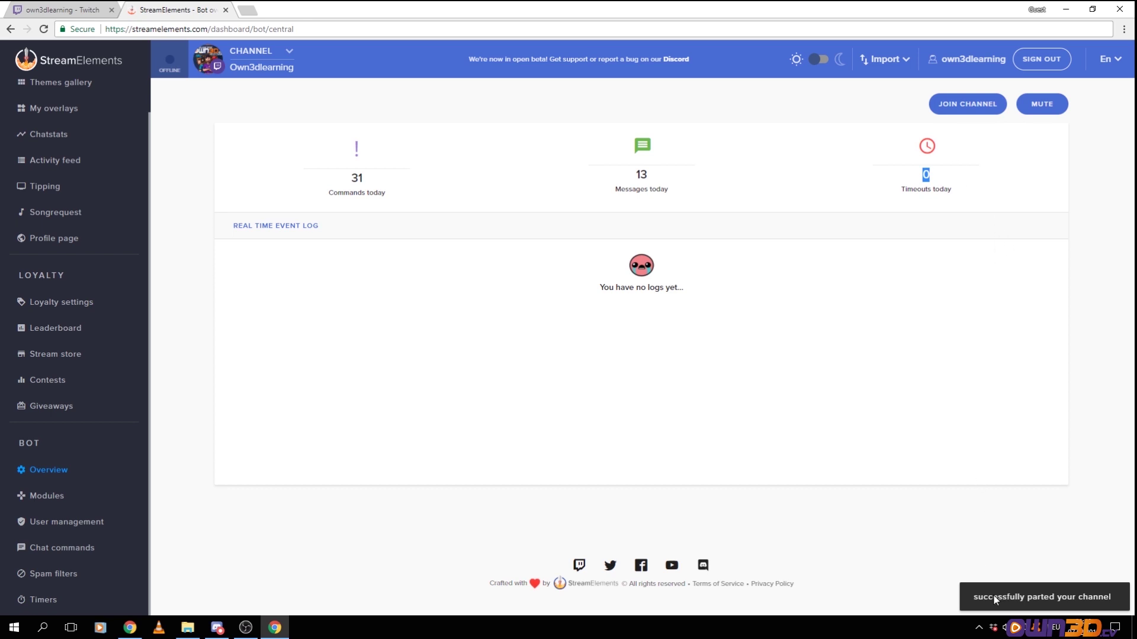
pyautogui.click(968, 104)
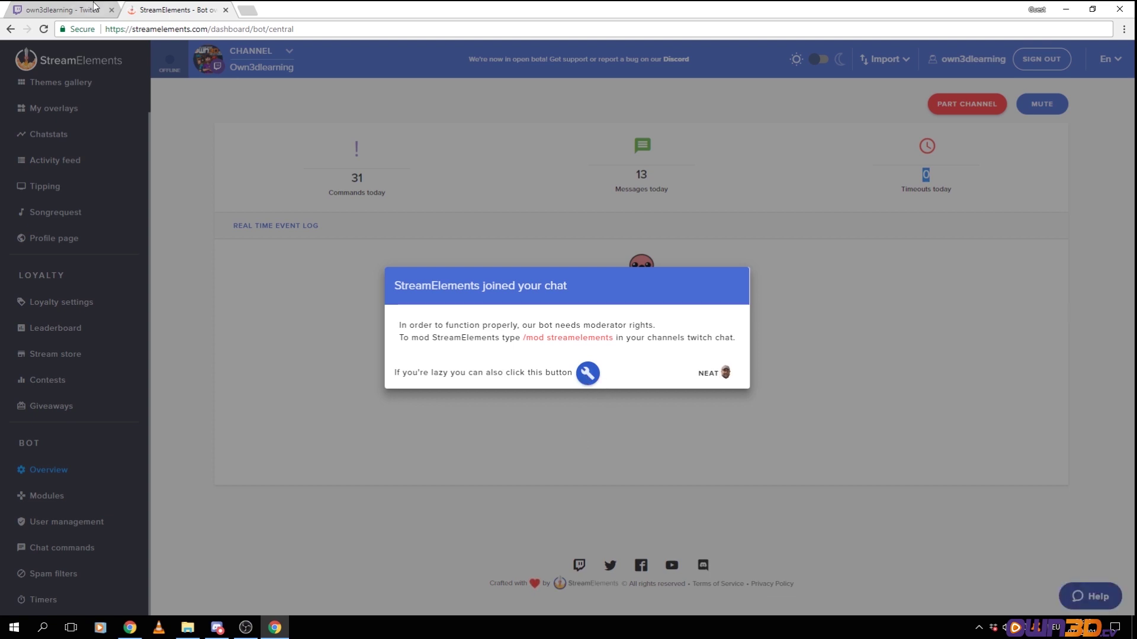
pyautogui.click(59, 9)
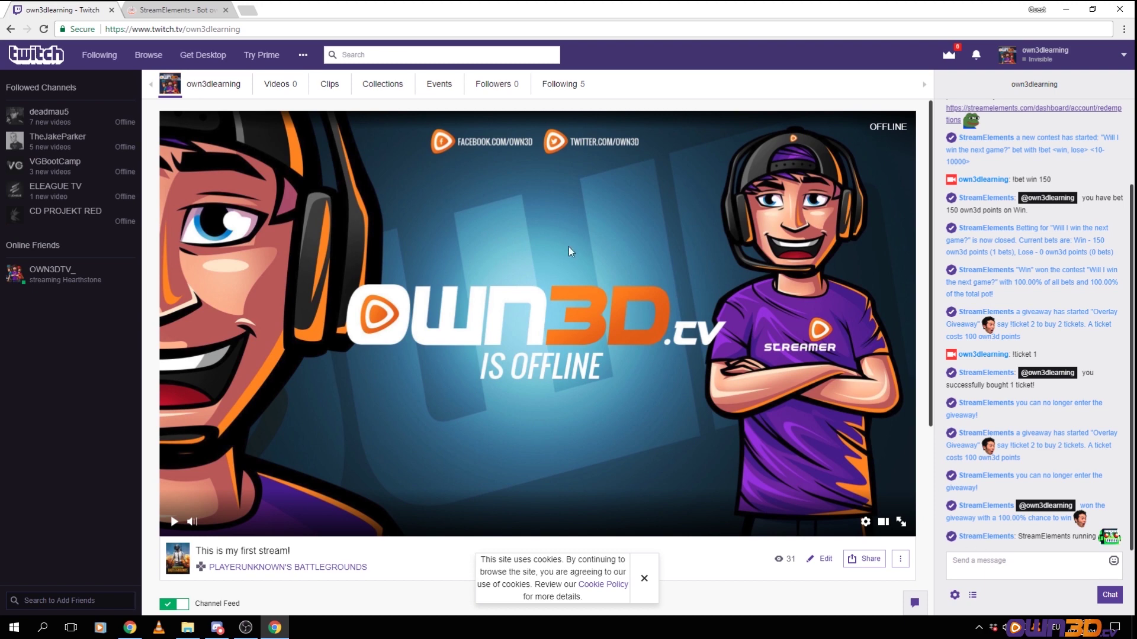
pyautogui.click(181, 7)
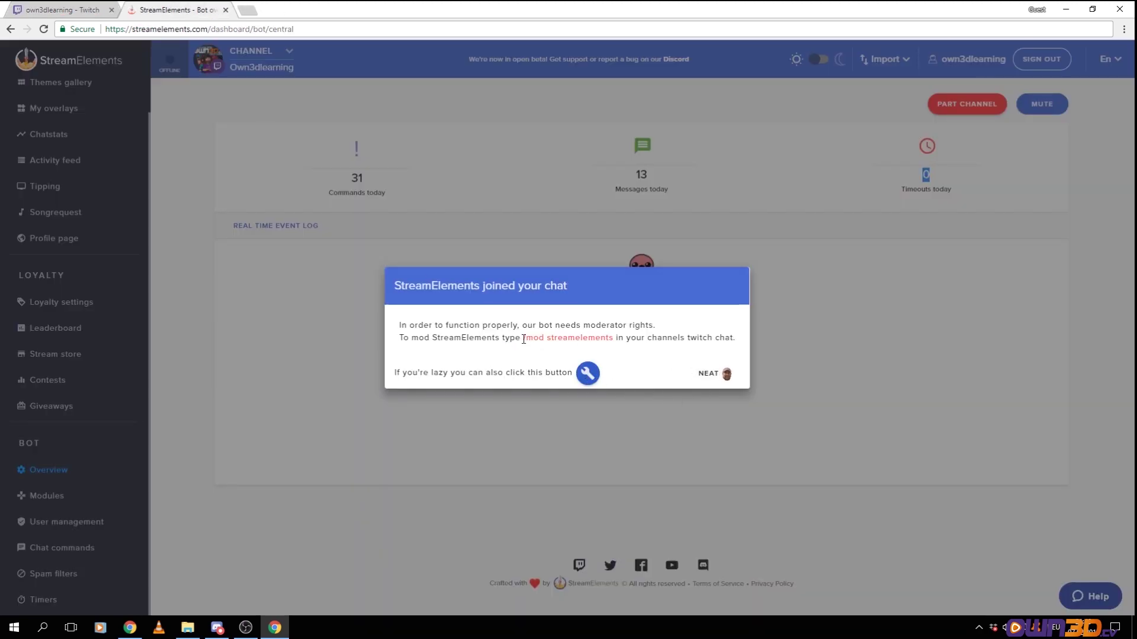
pyautogui.moveTo(523, 339); pyautogui.dragTo(615, 340)
pyautogui.hotkey('ctrl', 'c')
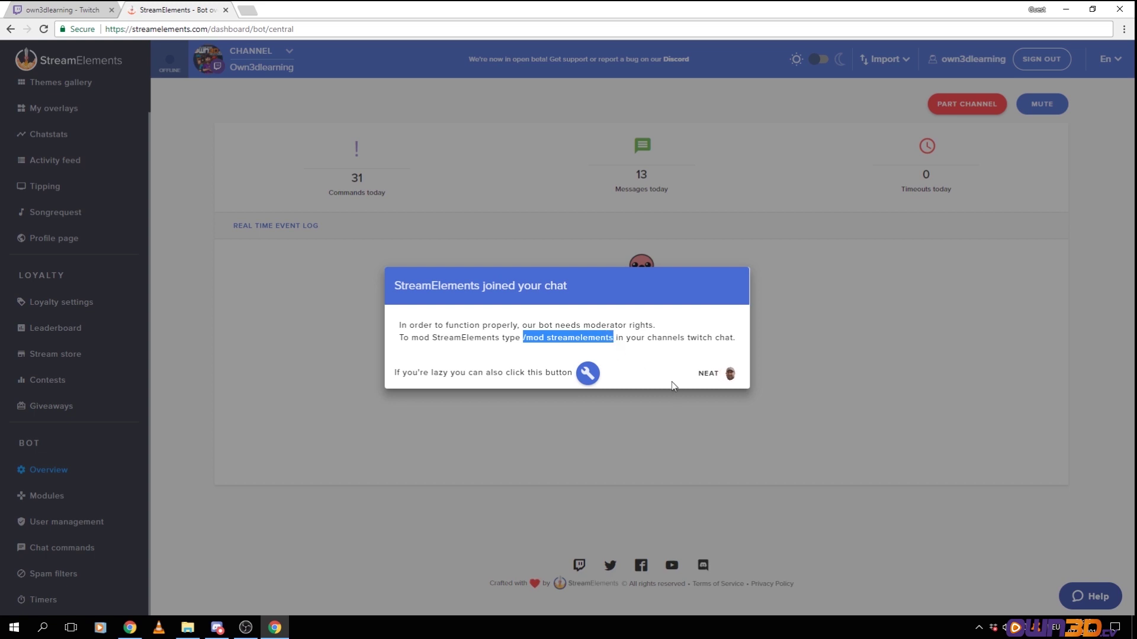
pyautogui.click(721, 374)
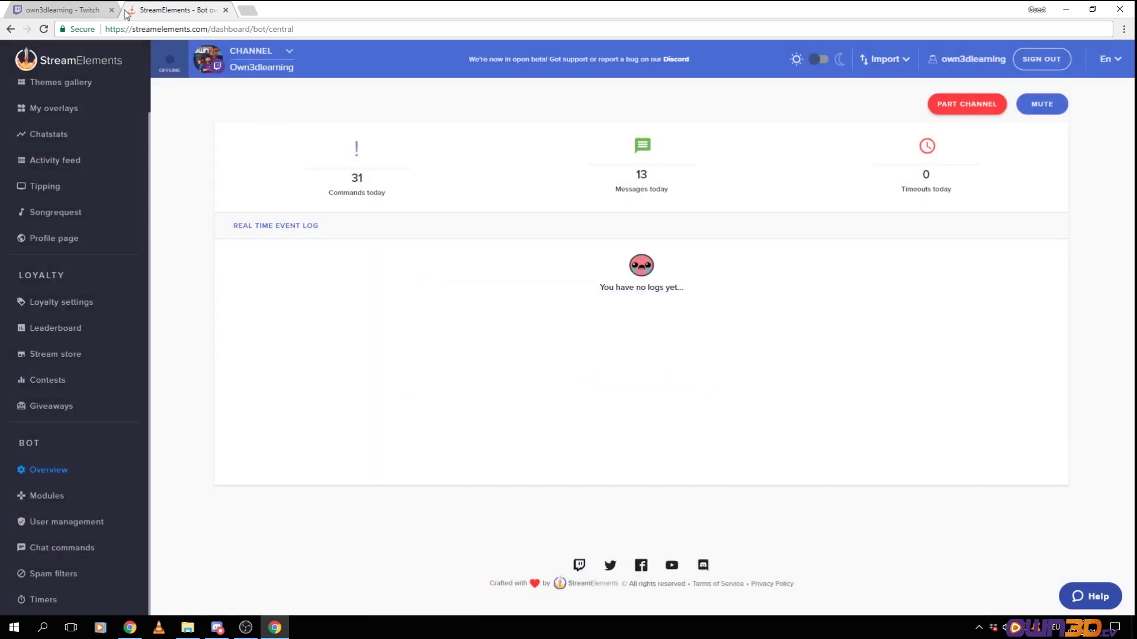
# Send '/mod streamelements' in Twitch chat, confirming the bot is already a moderator, then return
pyautogui.click(77, 10)
pyautogui.click(987, 561)
pyautogui.hotkey('ctrl', 'v')
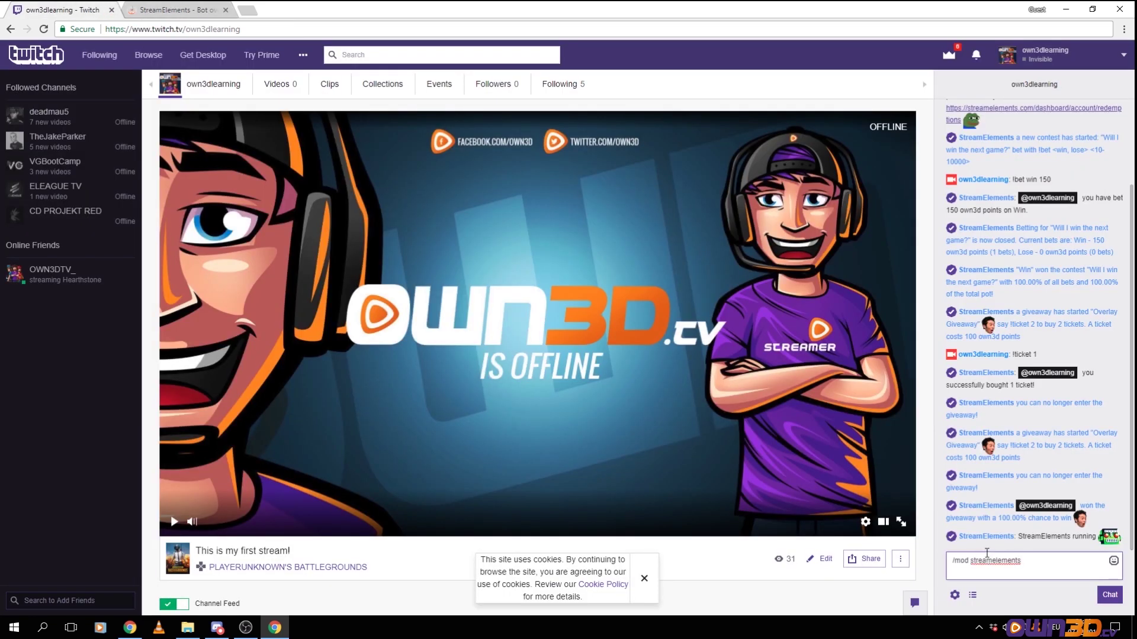
pyautogui.press('Return')
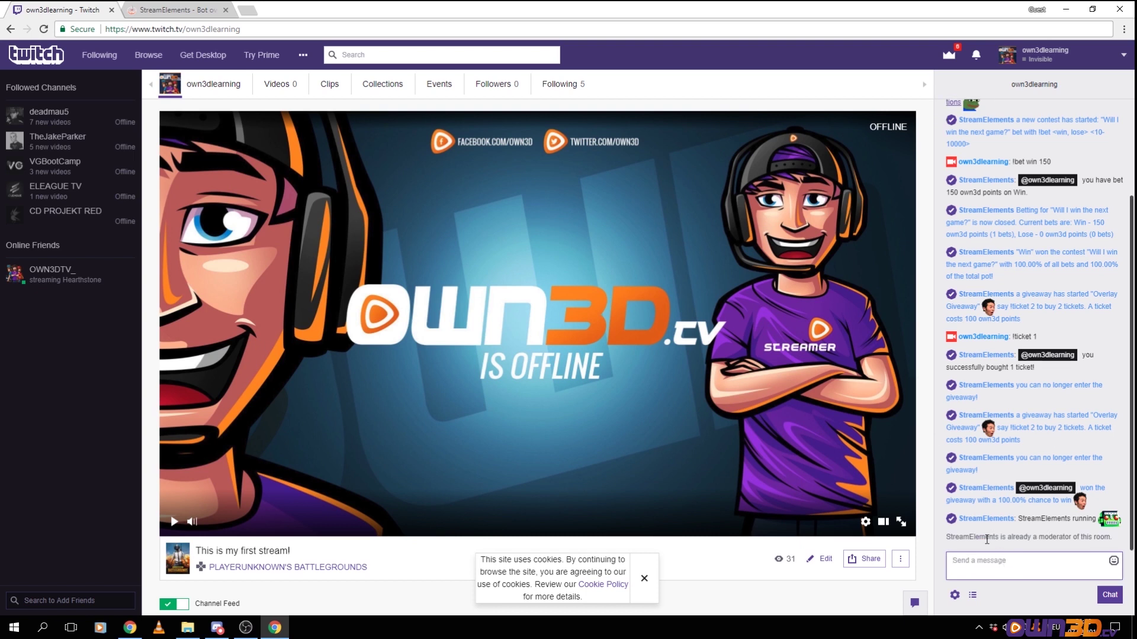
pyautogui.moveTo(1048, 538); pyautogui.dragTo(1113, 537)
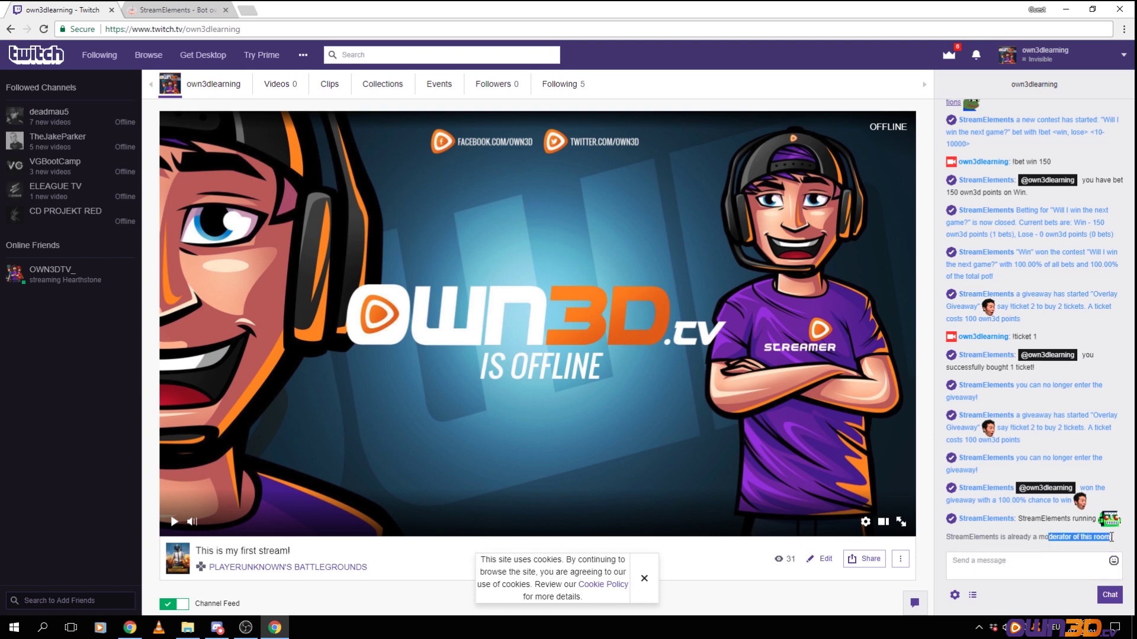
pyautogui.hotkey('ctrl', 'Tab')
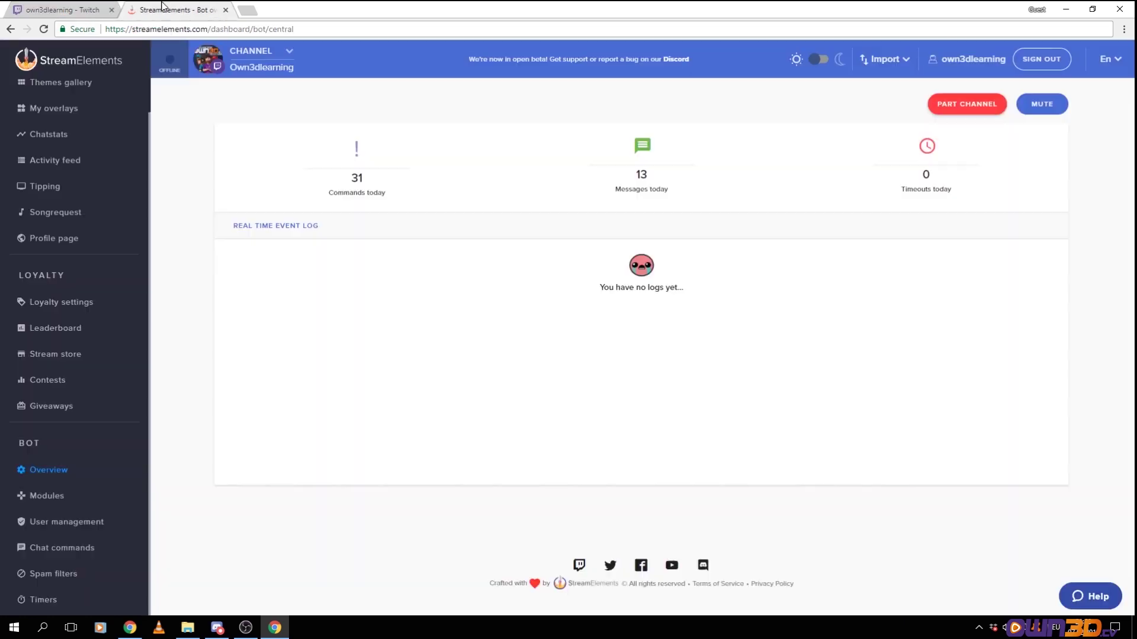
# Open the bot Modules list and the Chat alerts settings, showing the follower thank-you message
pyautogui.click(38, 496)
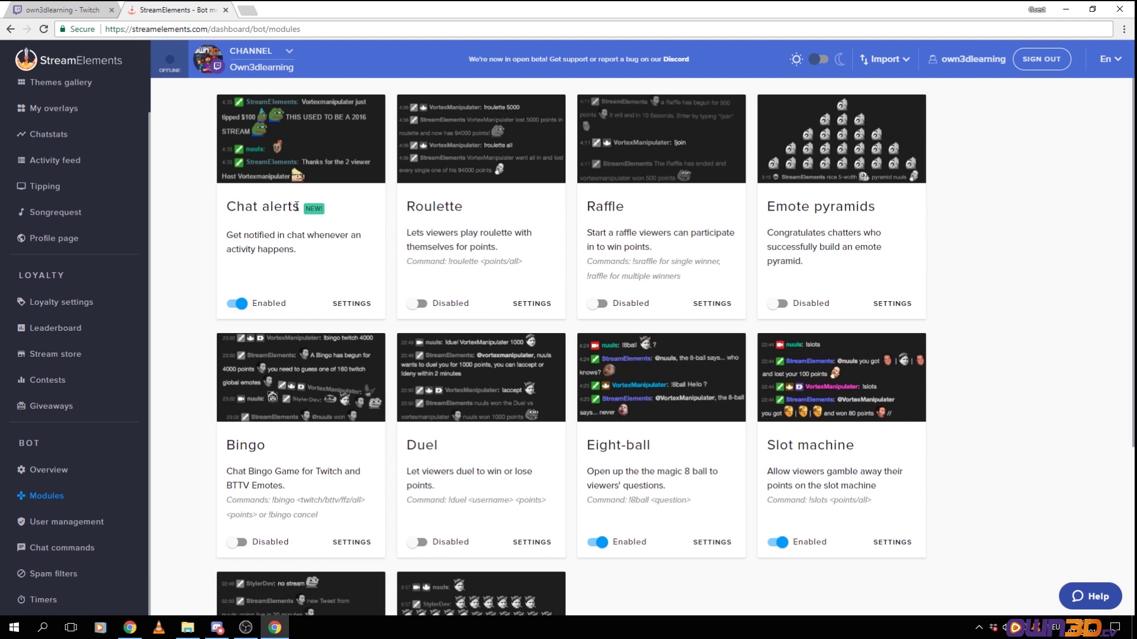
pyautogui.moveTo(222, 211); pyautogui.dragTo(319, 217)
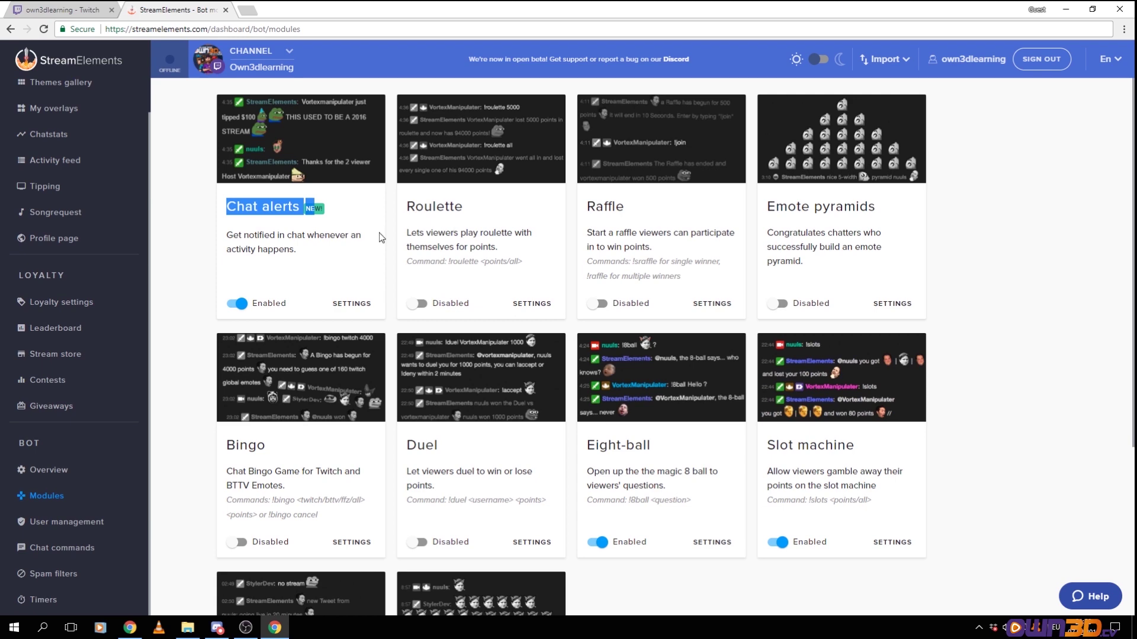
pyautogui.click(352, 304)
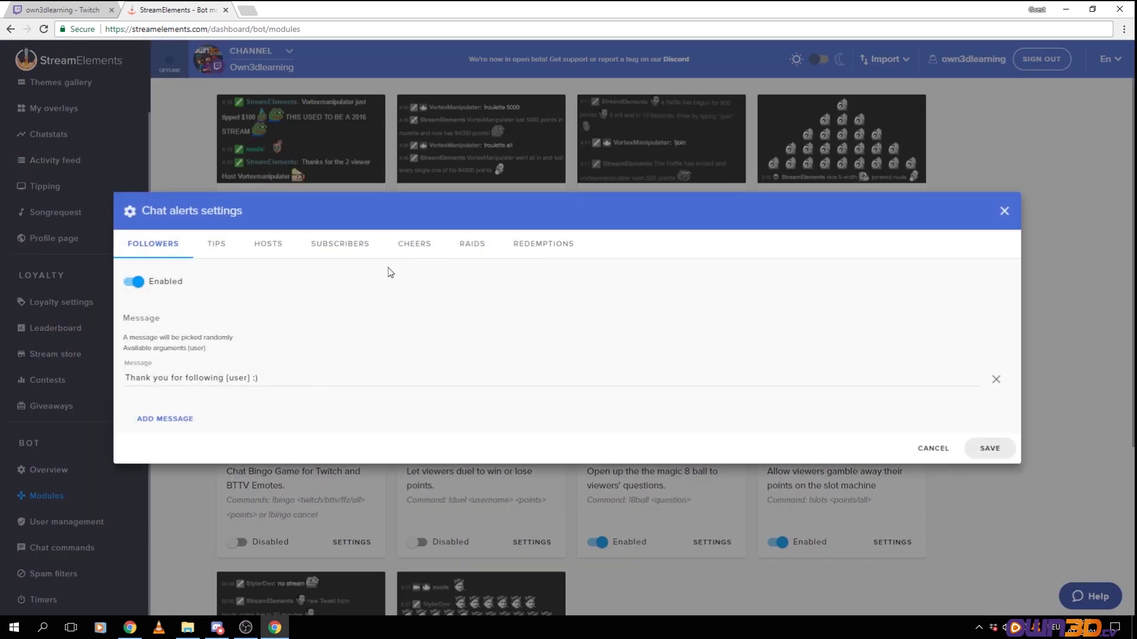
pyautogui.moveTo(136, 378); pyautogui.dragTo(239, 377)
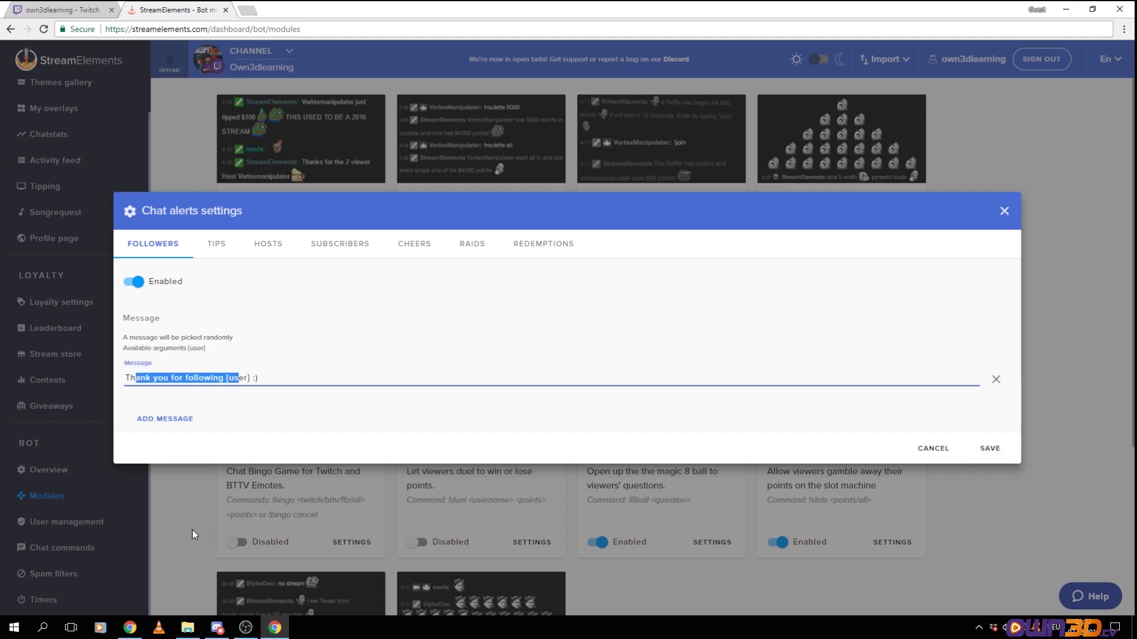
pyautogui.click(173, 379)
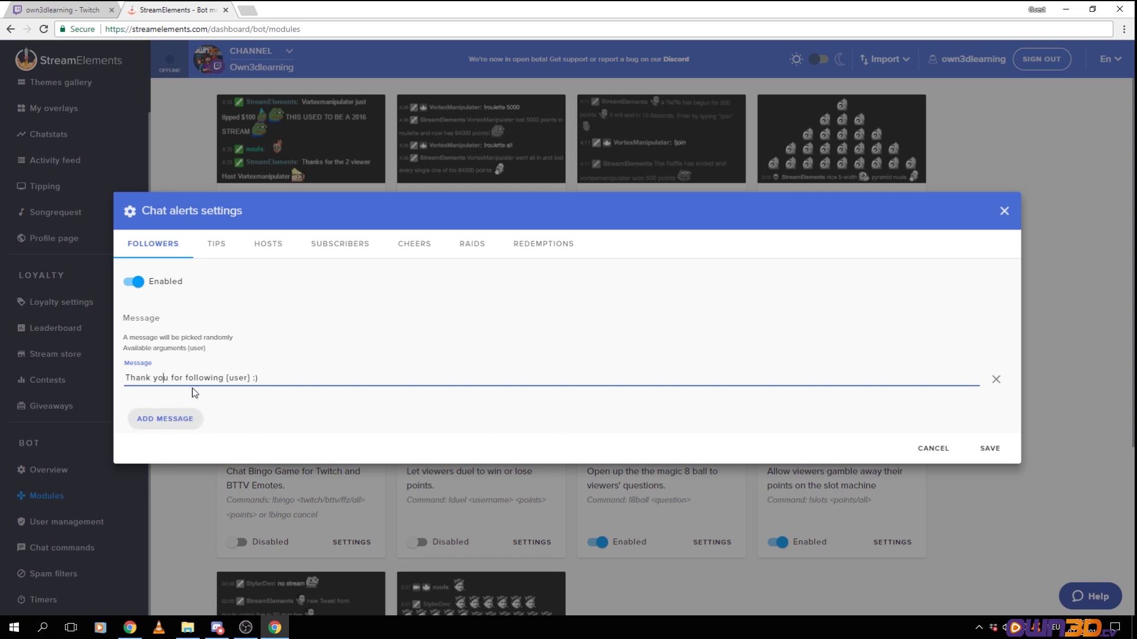
# Review the tip, host, subscriber, follower and raid alert messages in Chat alerts
pyautogui.click(214, 246)
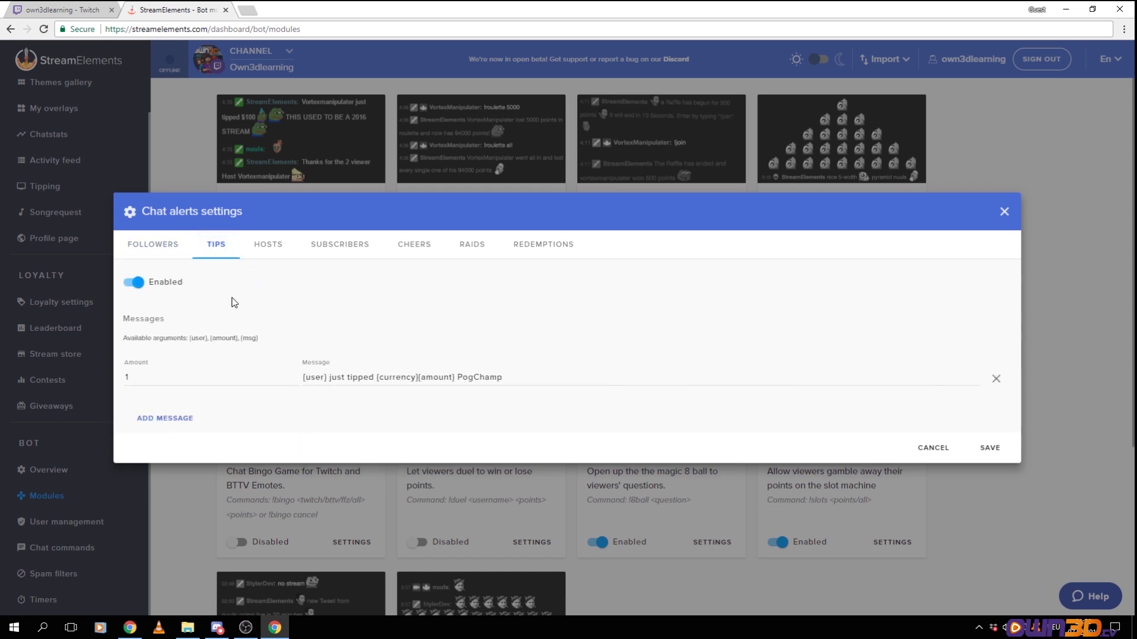
pyautogui.click(284, 260)
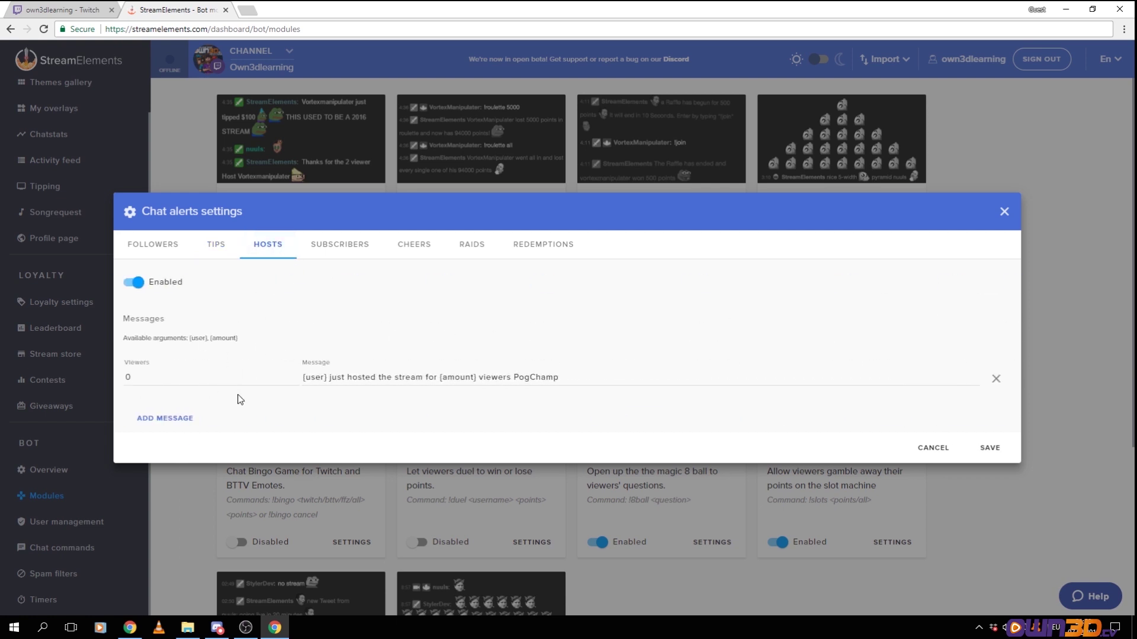
pyautogui.click(349, 248)
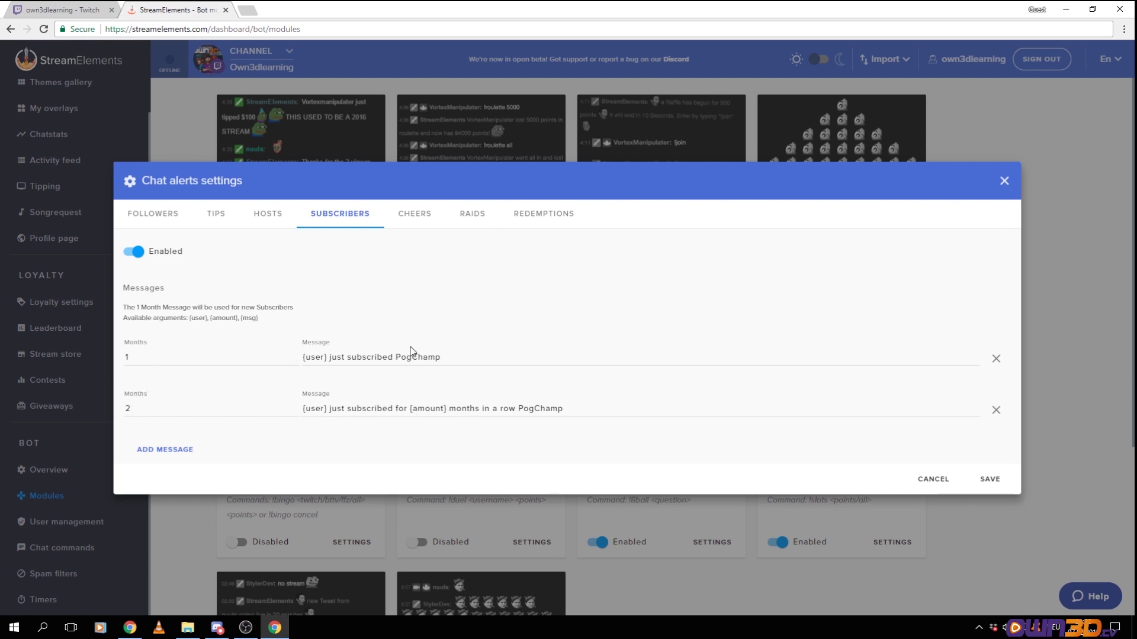
pyautogui.click(168, 213)
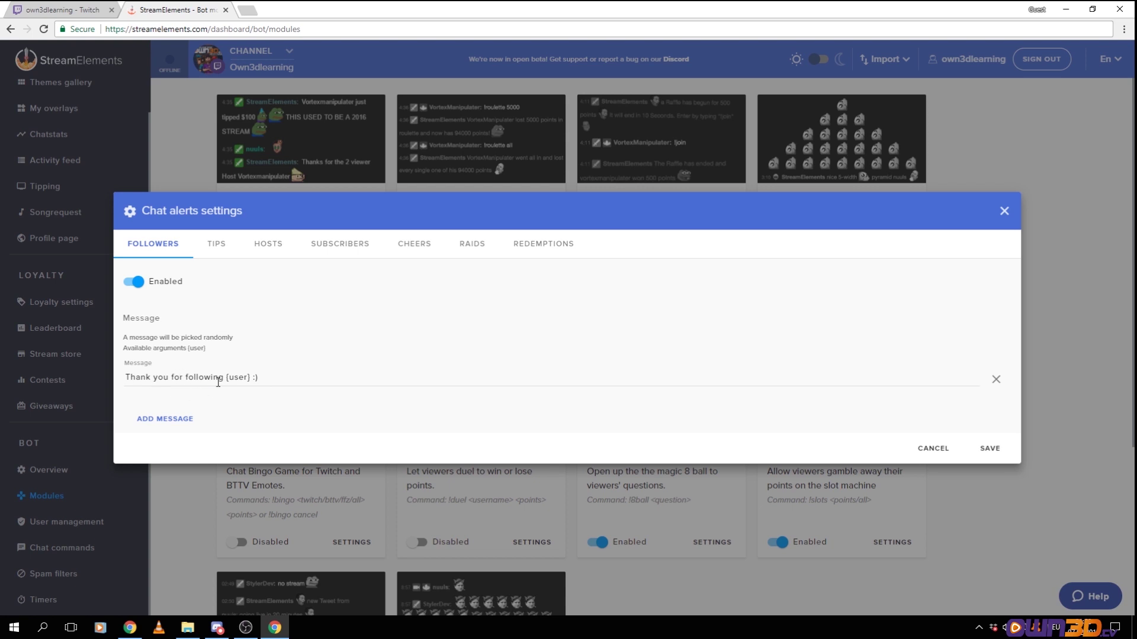
pyautogui.click(473, 243)
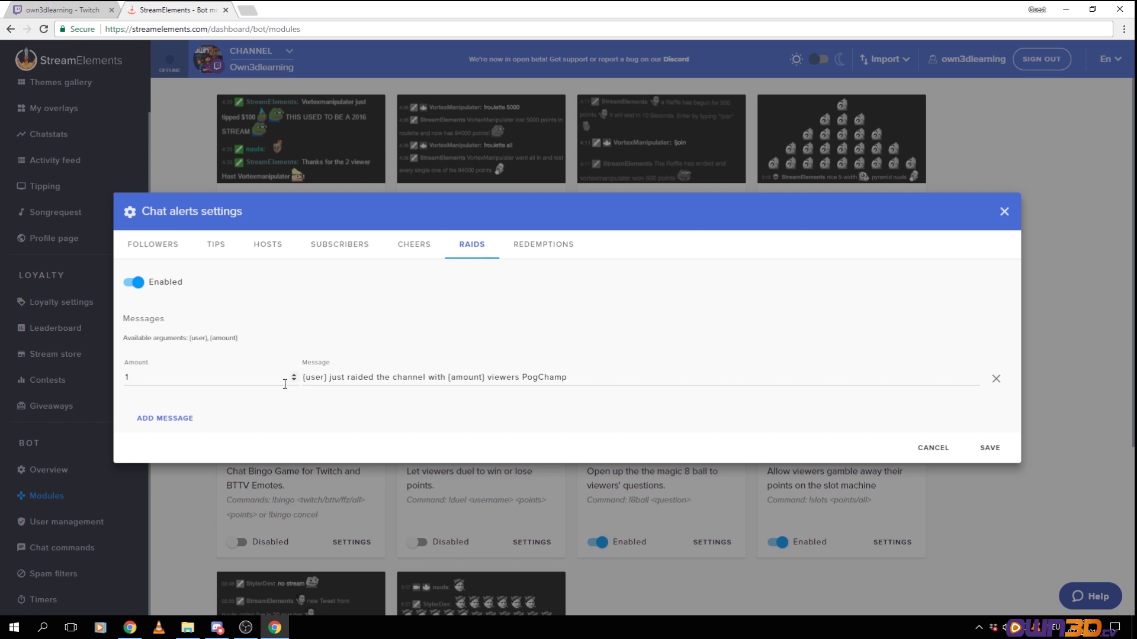
# Save the Chat alerts settings and look over the Roulette module's command
pyautogui.click(989, 448)
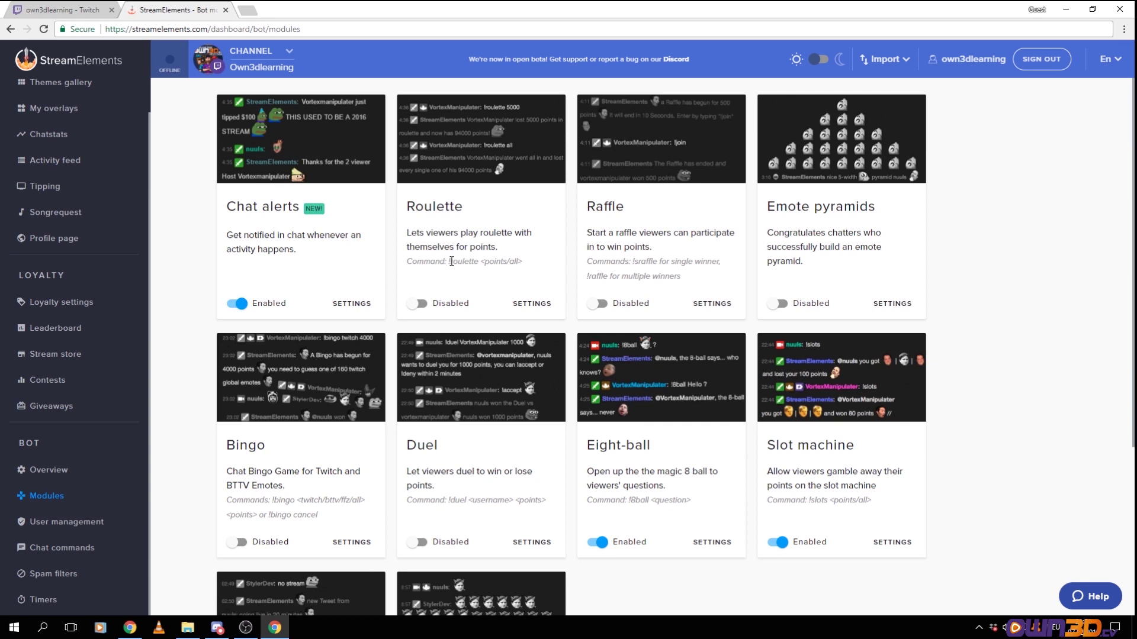
pyautogui.moveTo(448, 261); pyautogui.dragTo(526, 262)
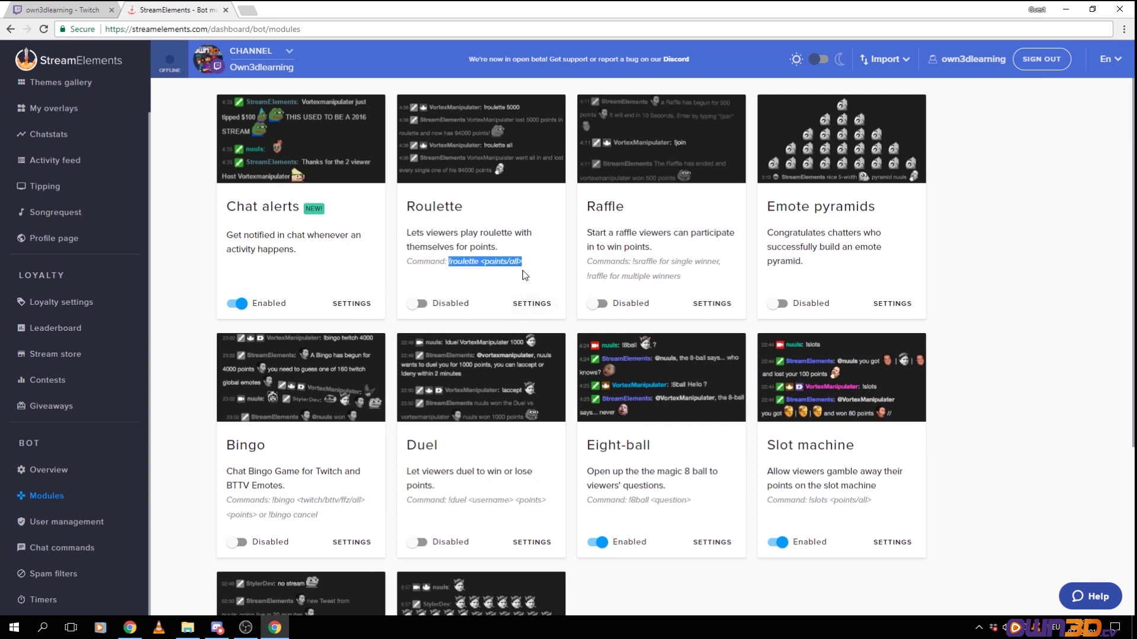
pyautogui.click(628, 232)
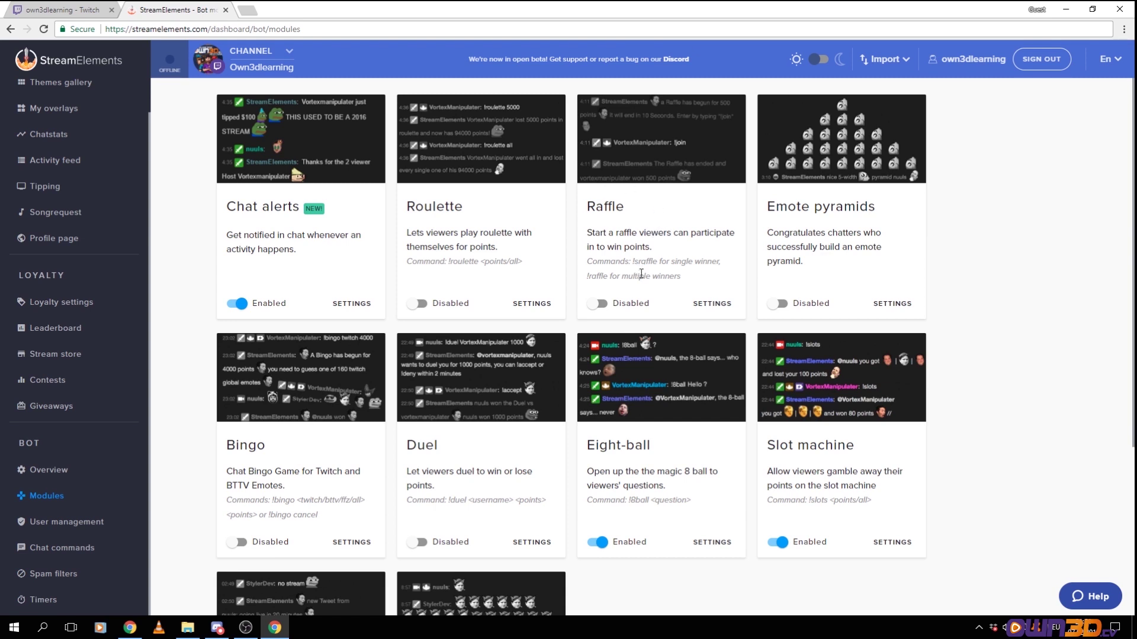
# Review the Raffle commands, including multi-winner, and open the Raffle settings
pyautogui.moveTo(610, 262); pyautogui.dragTo(655, 263)
pyautogui.moveTo(586, 276); pyautogui.dragTo(678, 327)
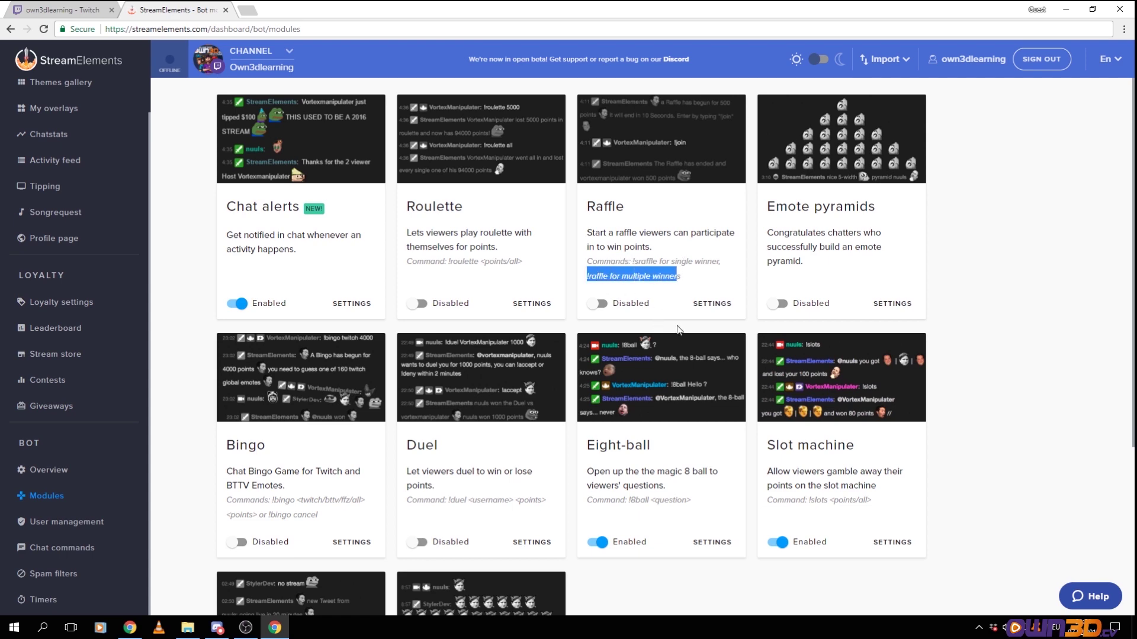
pyautogui.click(711, 303)
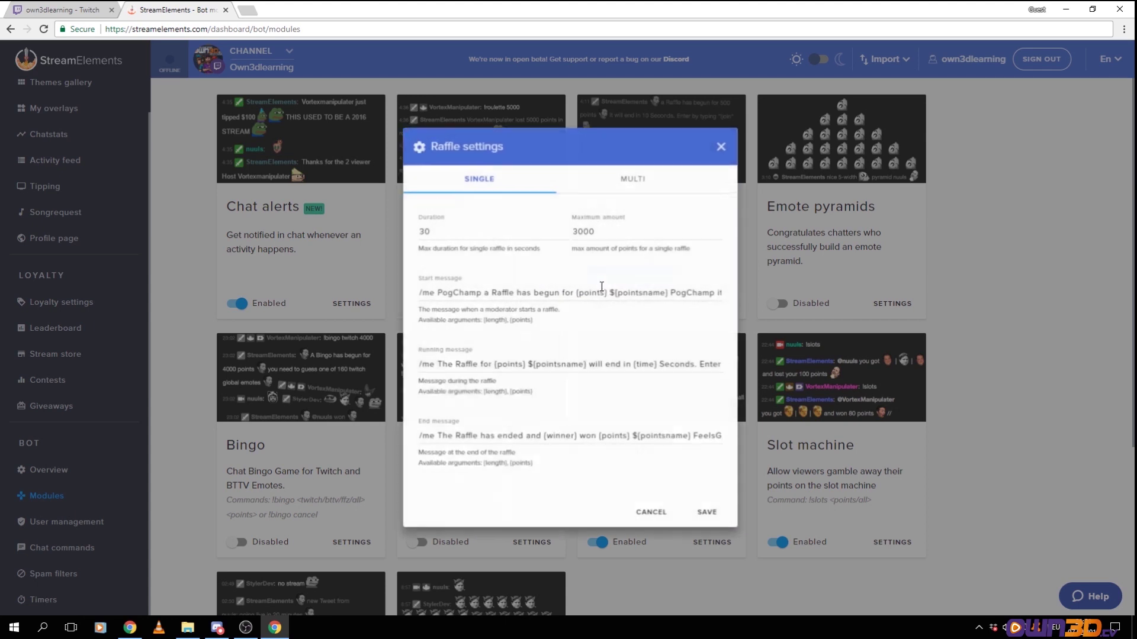
# Compare the MULTI and SINGLE raffle tabs, read the start, running and end messages, then cancel
pyautogui.click(630, 177)
pyautogui.click(481, 179)
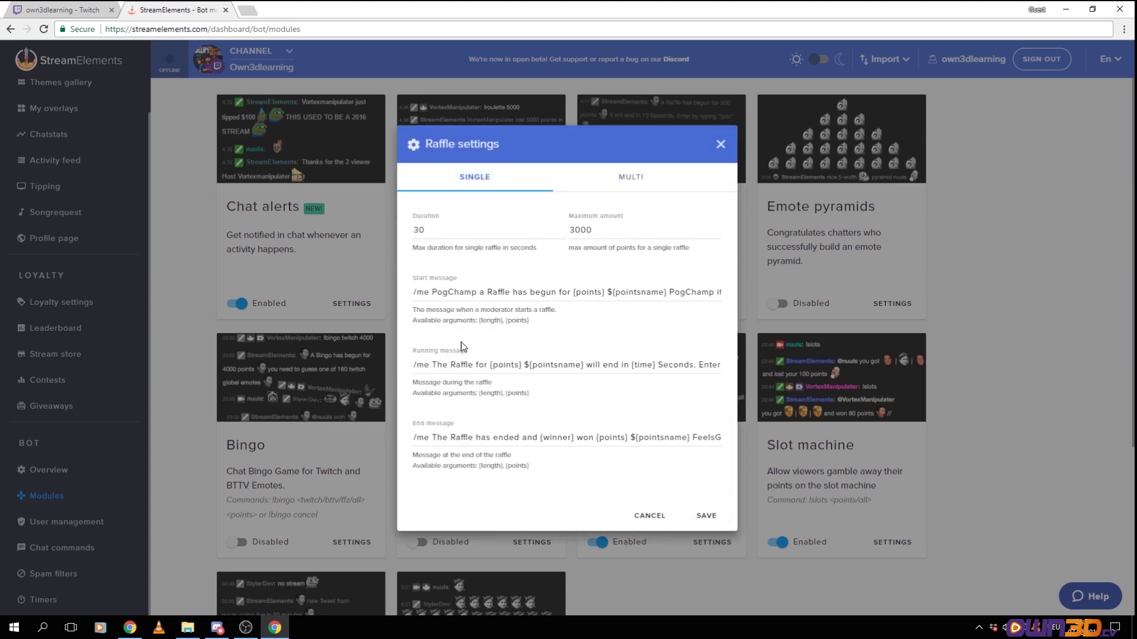
pyautogui.moveTo(424, 292); pyautogui.dragTo(563, 292)
pyautogui.moveTo(438, 365); pyautogui.dragTo(701, 365)
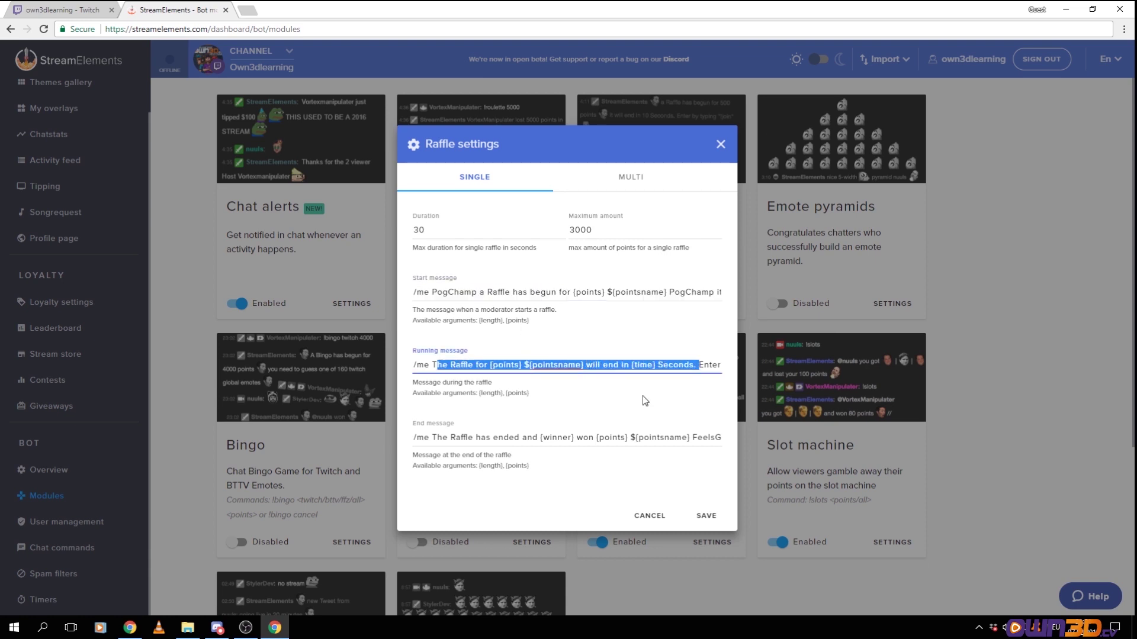
pyautogui.moveTo(416, 437); pyautogui.dragTo(553, 438)
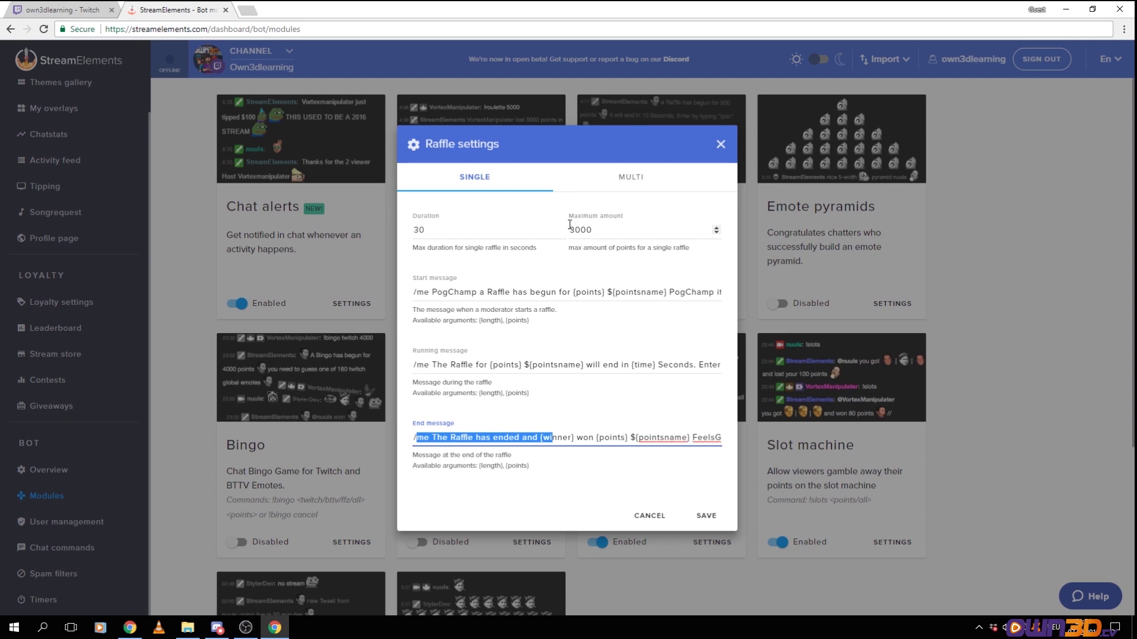
pyautogui.click(648, 517)
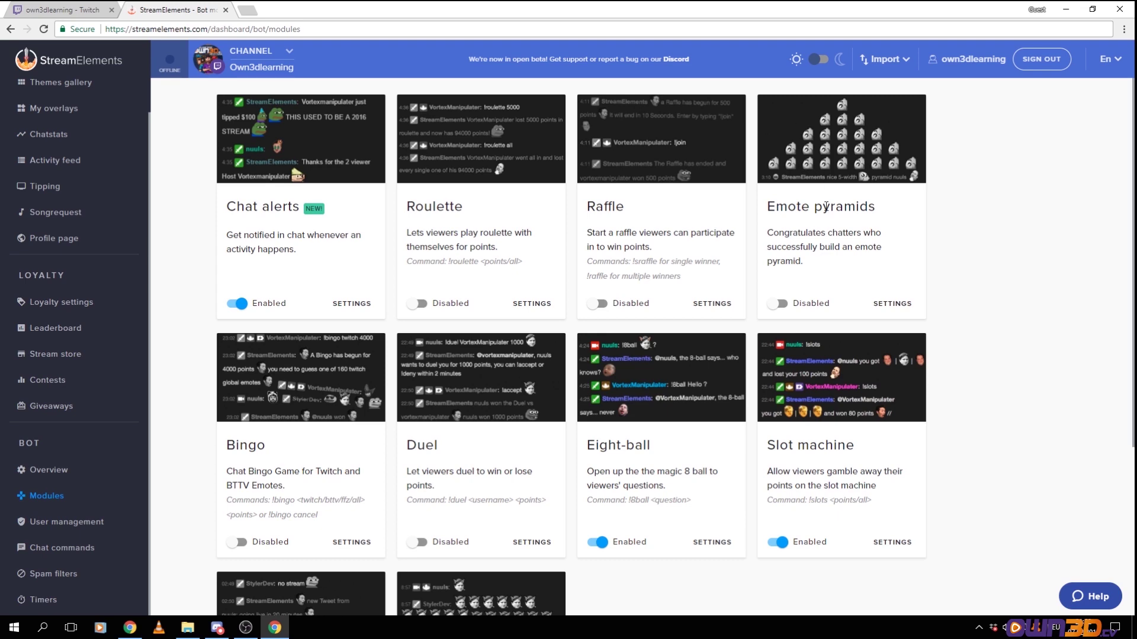
pyautogui.click(892, 307)
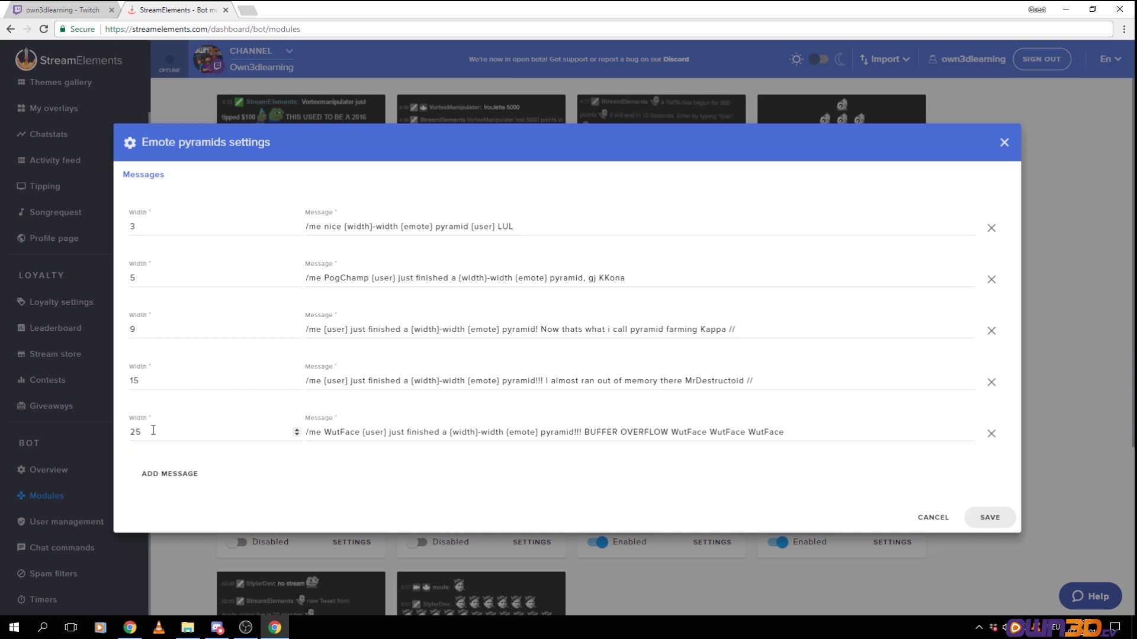
pyautogui.click(996, 516)
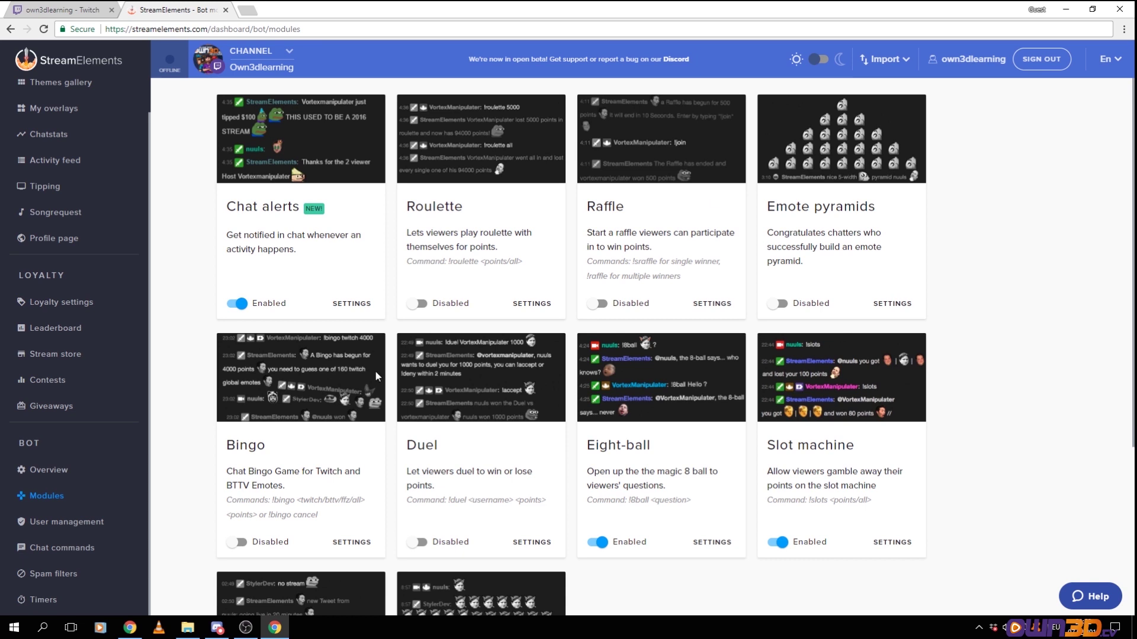
# Scroll down to the Bingo and Duel modules and highlight their command syntax, including Duel's points argument
pyautogui.scroll(-1, 385, 369)
pyautogui.scroll(-1, 384, 366)
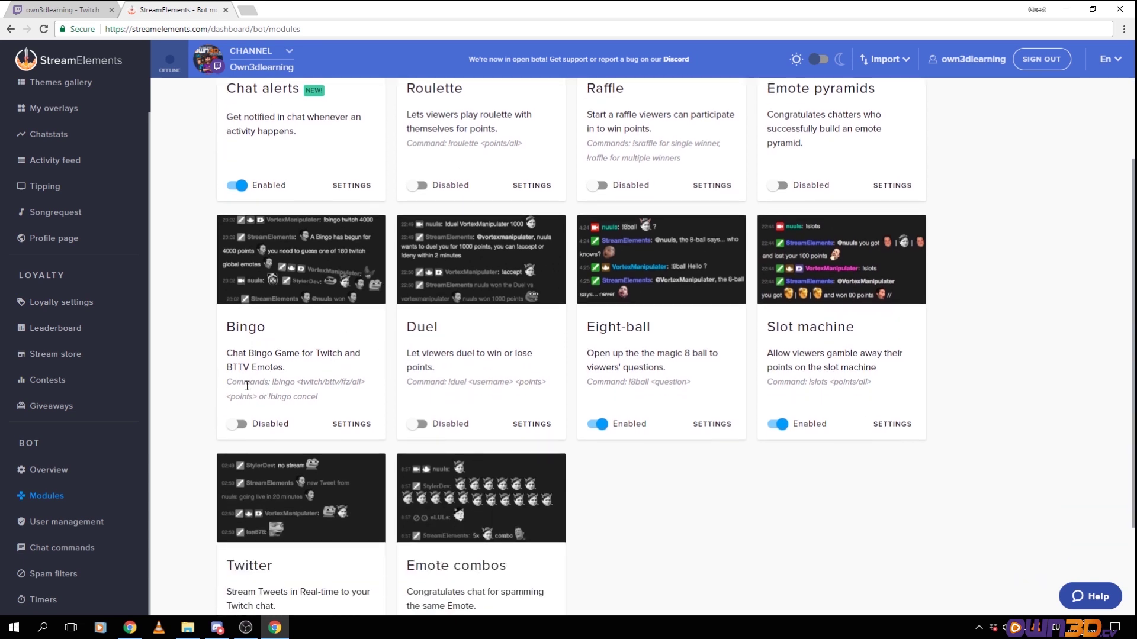
pyautogui.moveTo(232, 382); pyautogui.dragTo(372, 385)
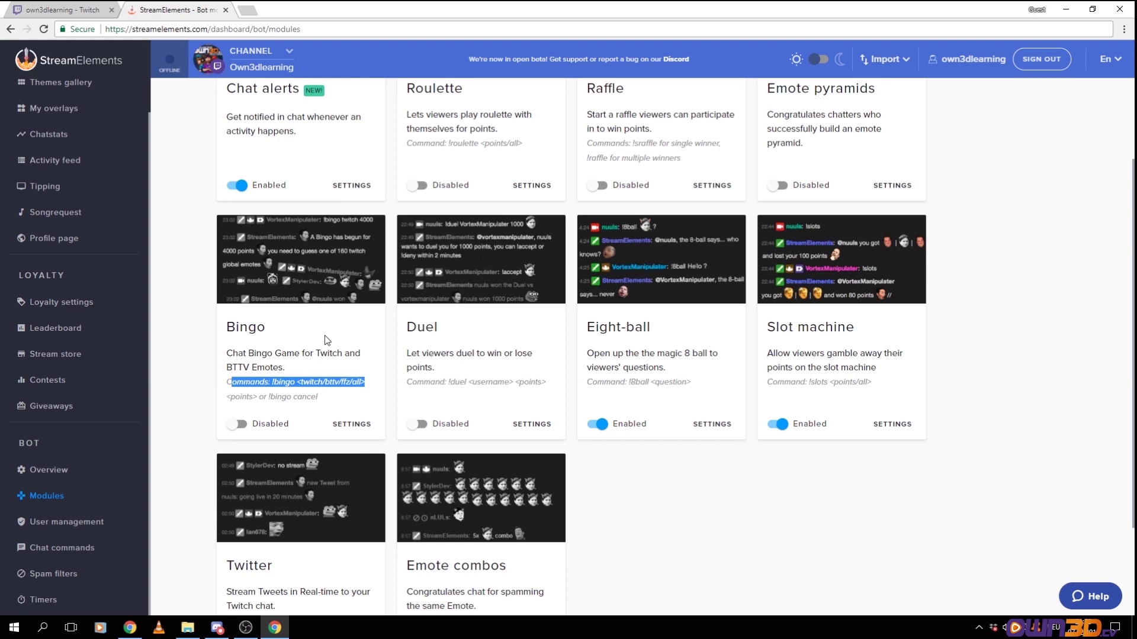
pyautogui.click(302, 383)
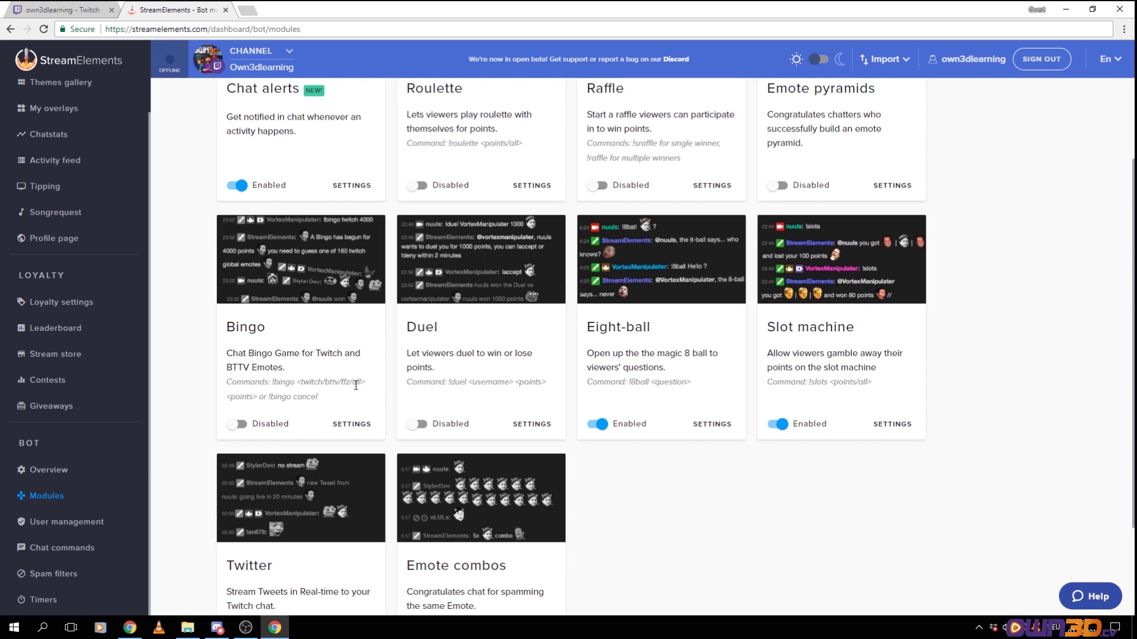
pyautogui.doubleClick(355, 383)
pyautogui.moveTo(528, 382); pyautogui.dragTo(546, 382)
# Review Eight-ball's 38 responses and 5/15-second cooldowns, closing its settings without saving
pyautogui.click(711, 425)
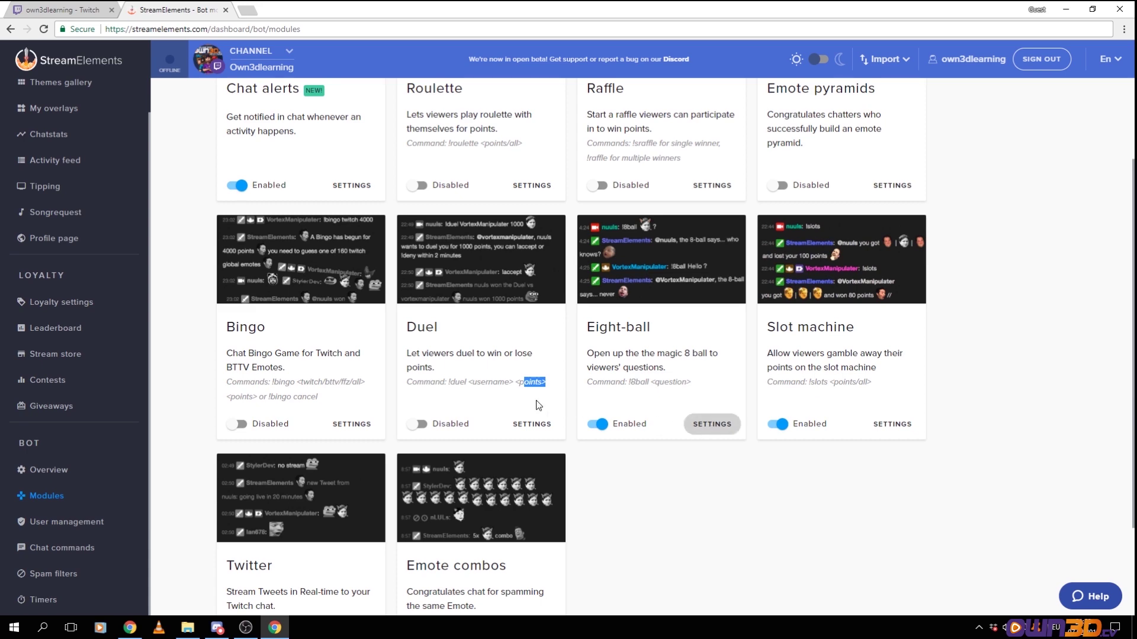
pyautogui.scroll(-3, 274, 301)
pyautogui.scroll(-7, 275, 303)
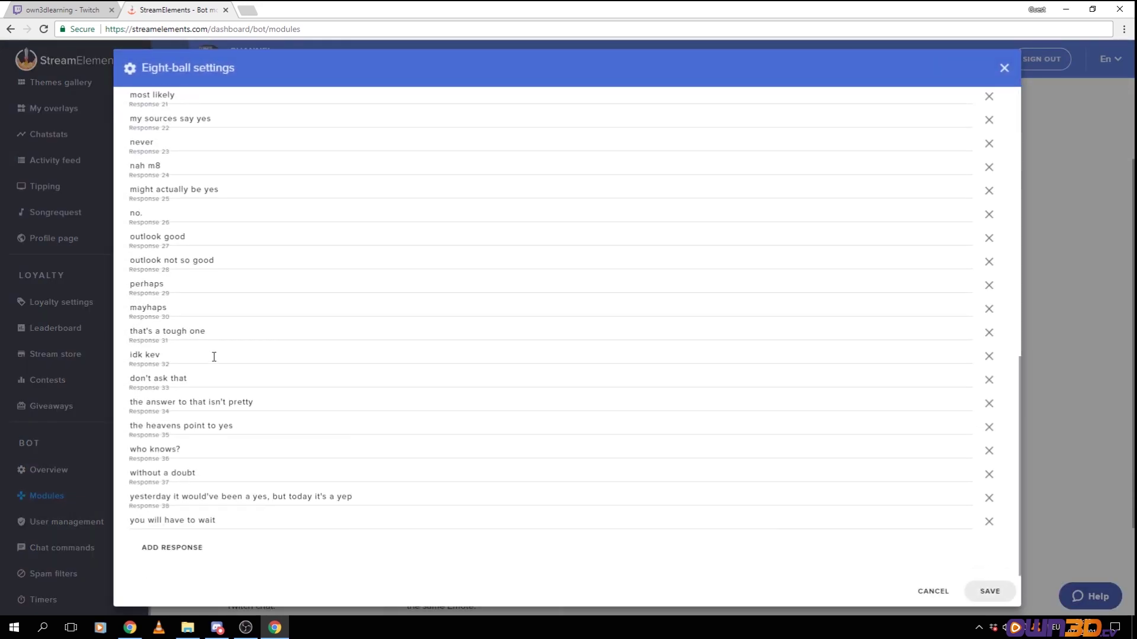
pyautogui.scroll(10, 213, 356)
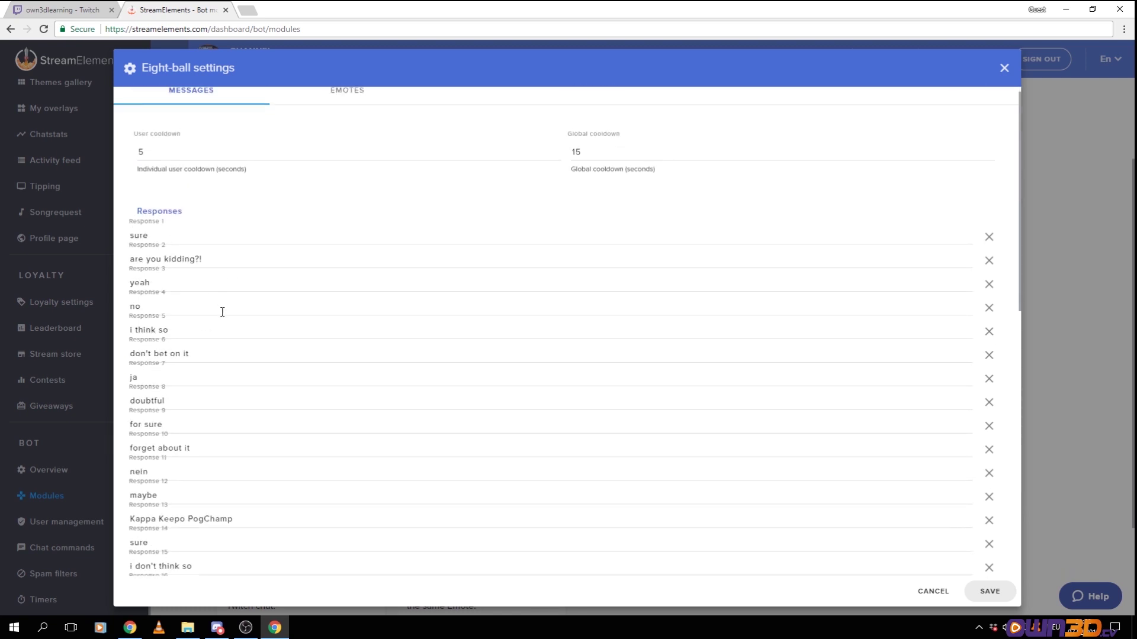
pyautogui.scroll(-3, 225, 317)
pyautogui.scroll(4, 228, 318)
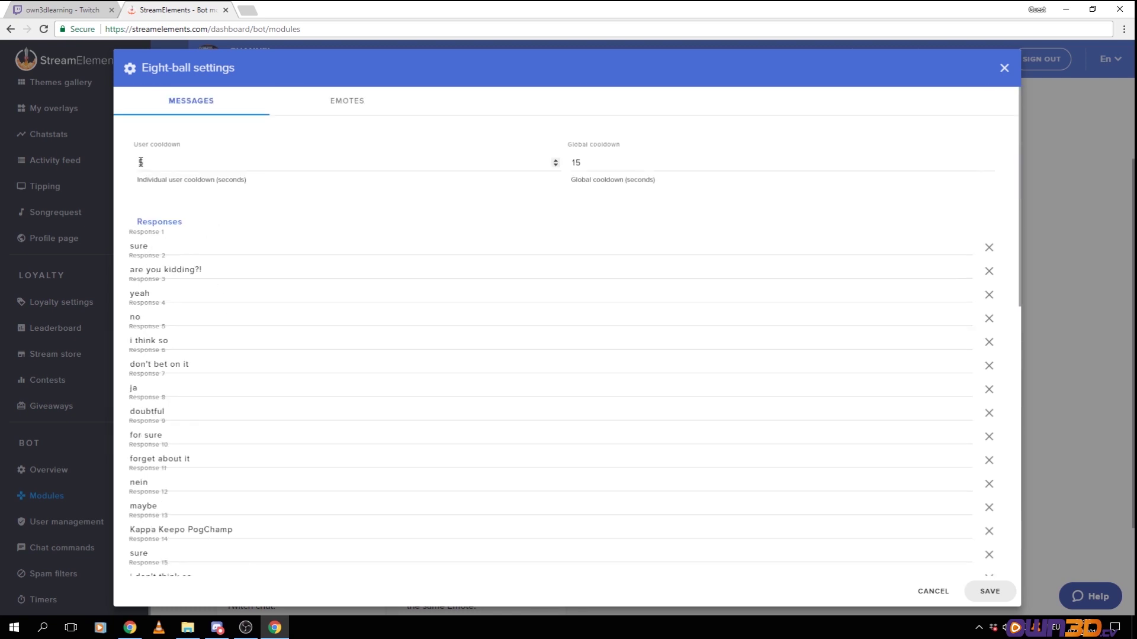
pyautogui.click(1004, 67)
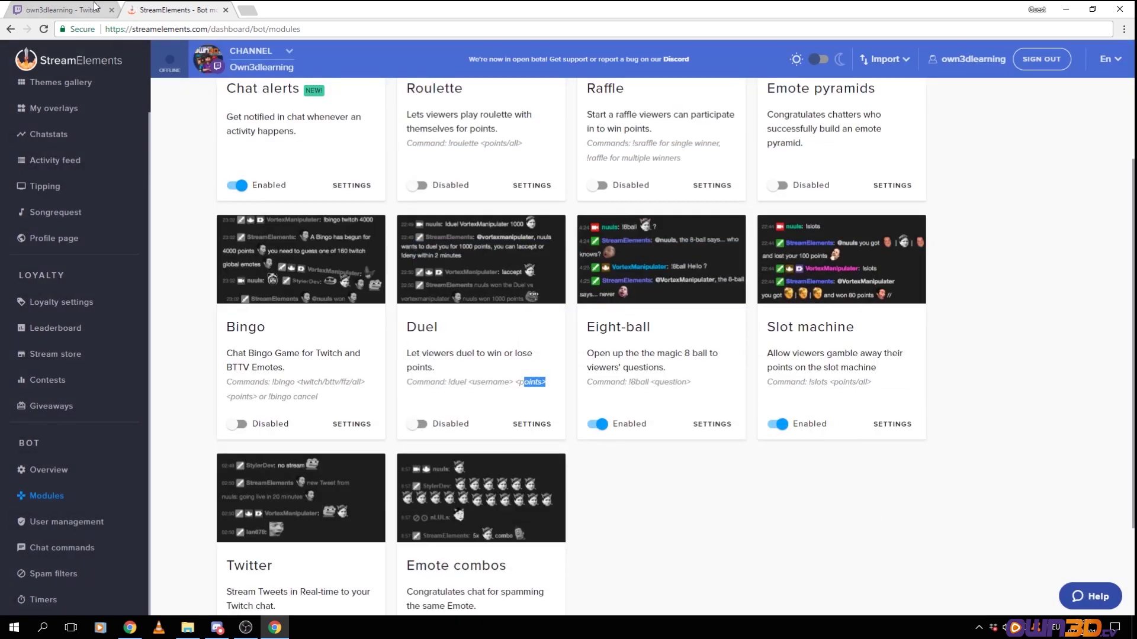
pyautogui.hotkey('ctrl', 'Tab')
# Ask the bot '!8ball Am I a good streamer?' in Twitch chat
pyautogui.click(1021, 566)
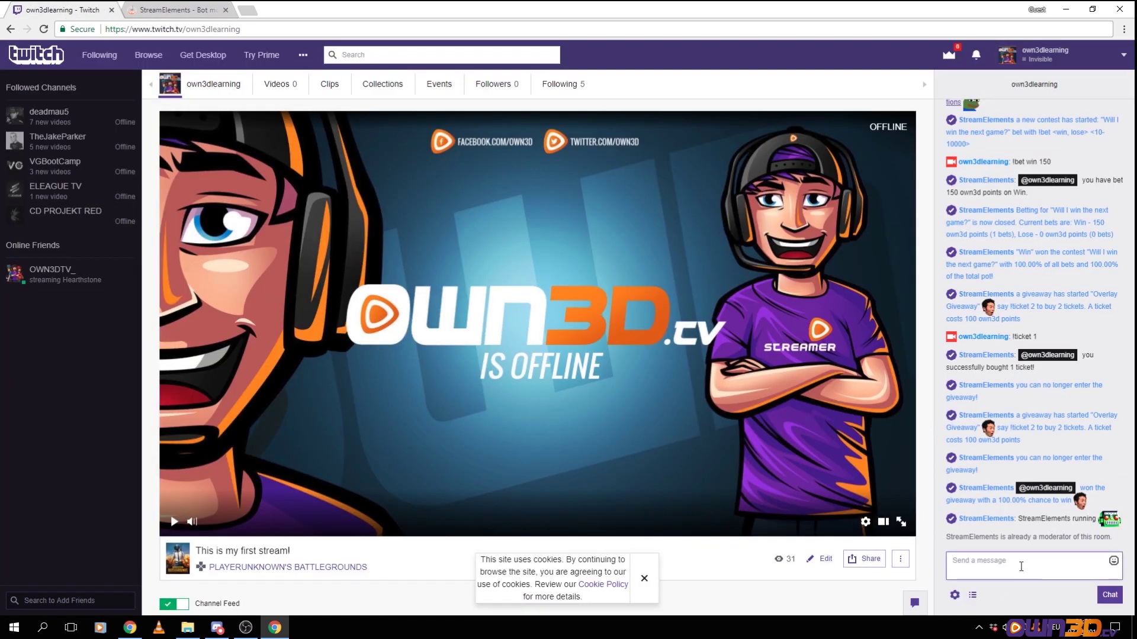
pyautogui.write('!8ball Am I a good streamer?')
pyautogui.press('Return')
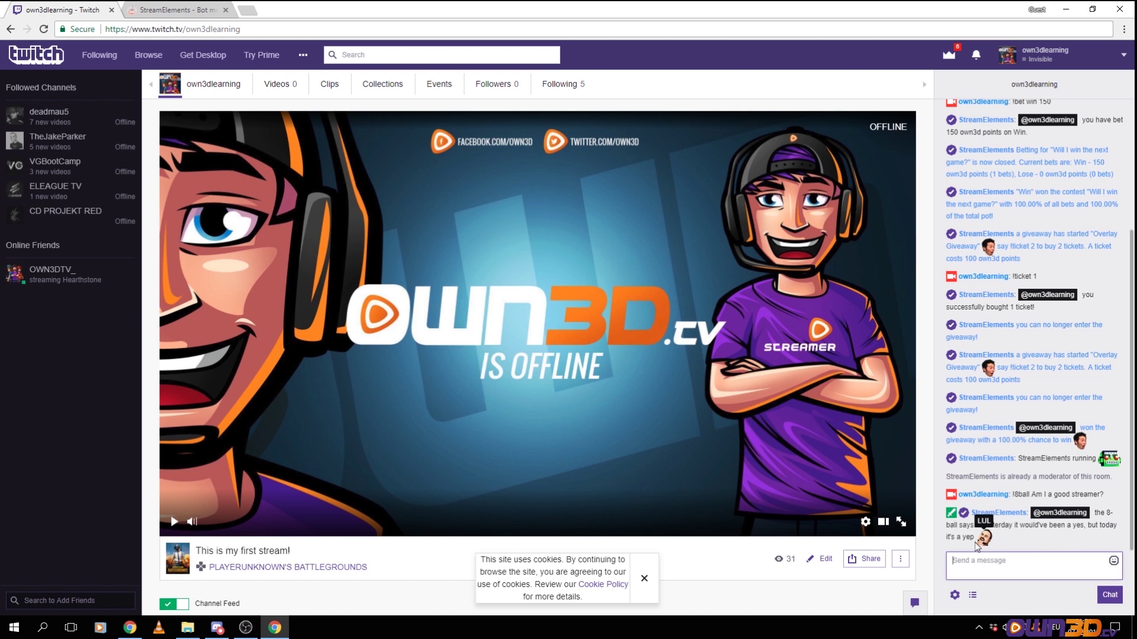
pyautogui.click(965, 540)
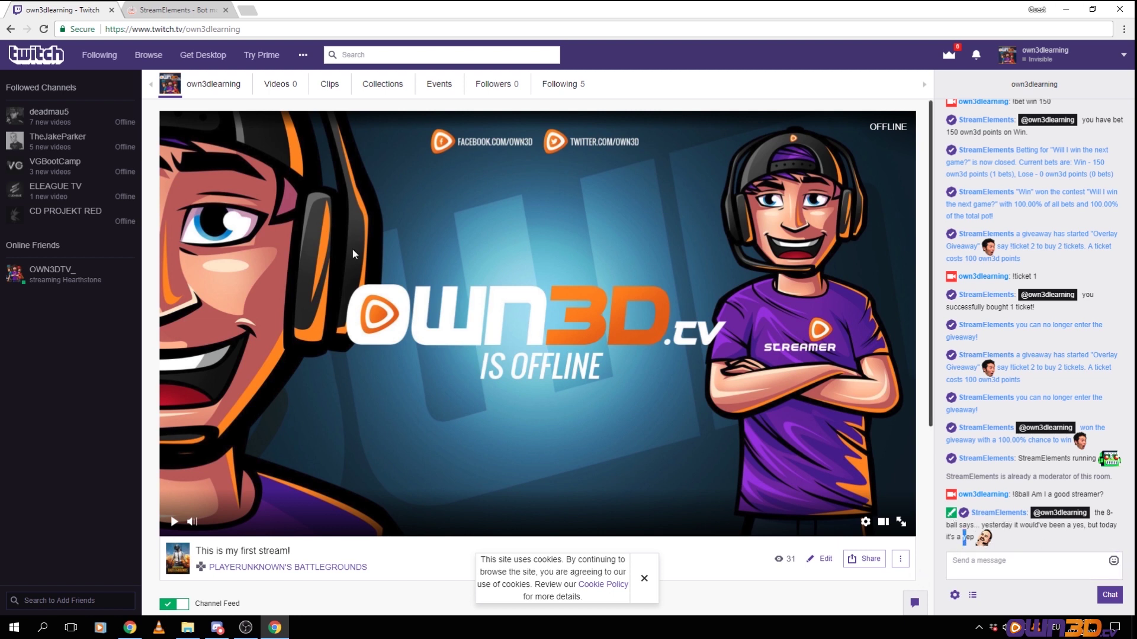
pyautogui.click(167, 13)
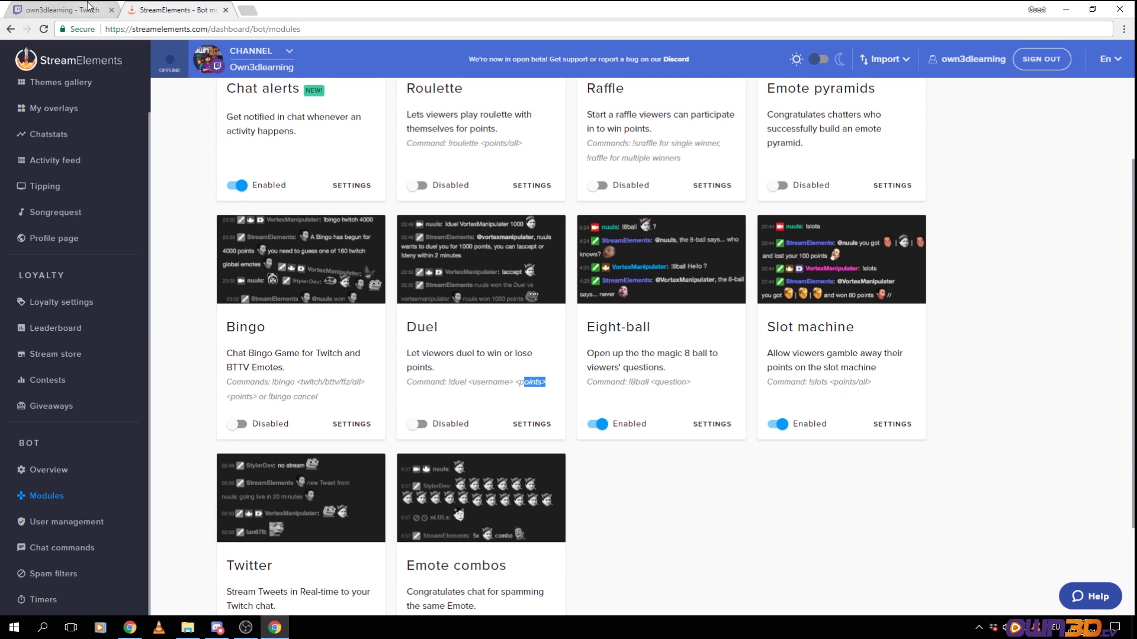
# Place a '!slot 100' bet in Twitch chat, then return to StreamElements
pyautogui.click(62, 9)
pyautogui.click(996, 561)
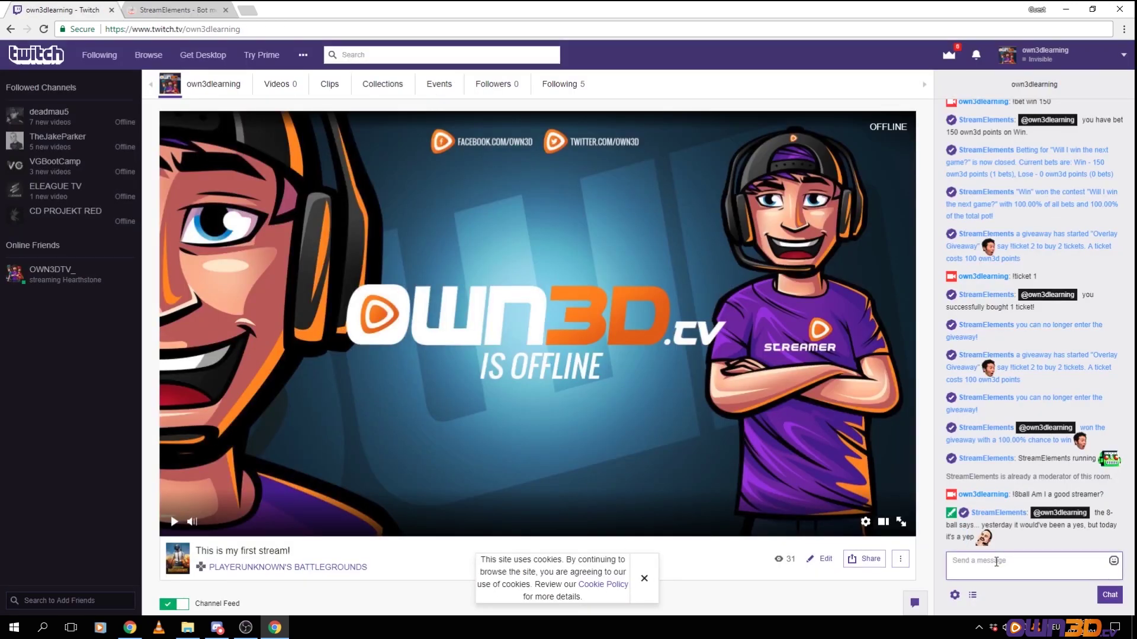
pyautogui.write('!slot 100')
pyautogui.press('Return')
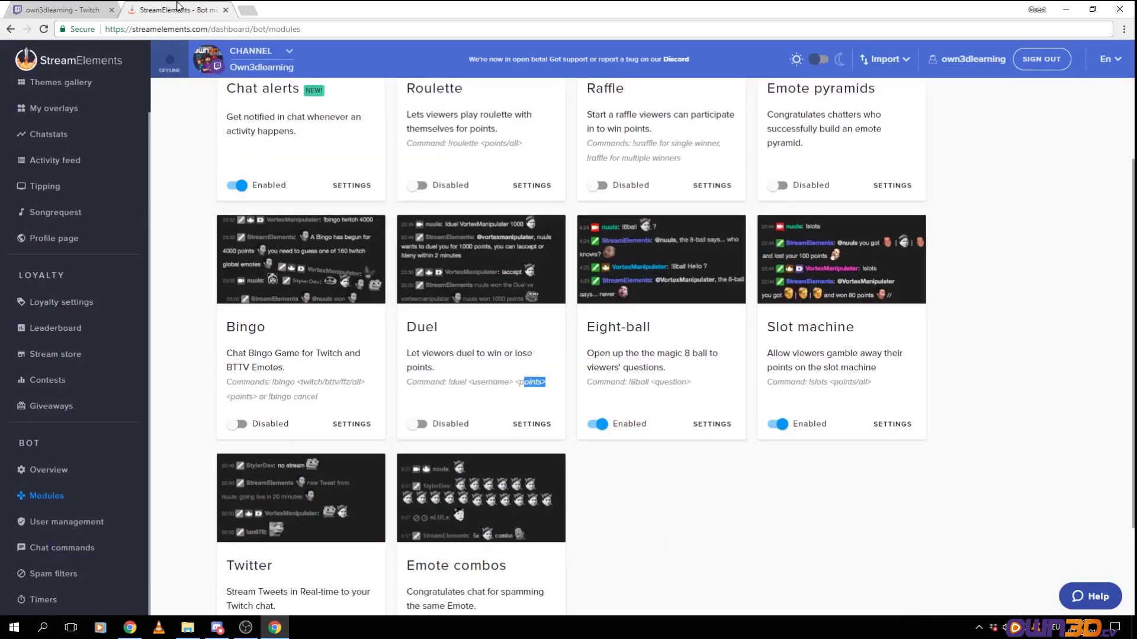
pyautogui.click(177, 9)
pyautogui.click(891, 424)
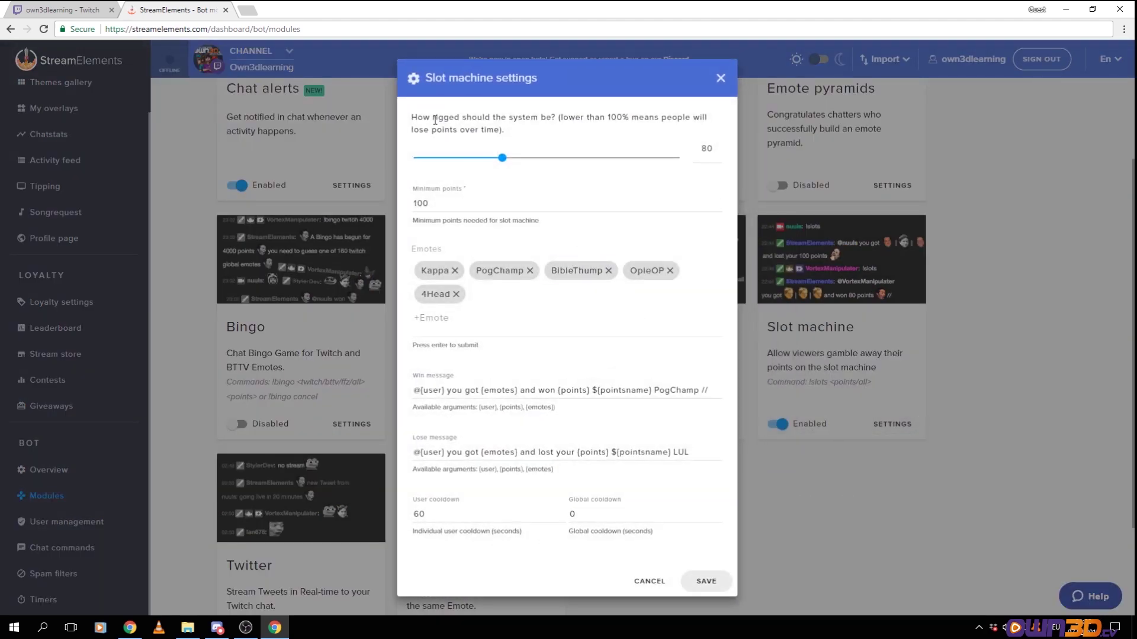
pyautogui.moveTo(422, 117); pyautogui.dragTo(680, 125)
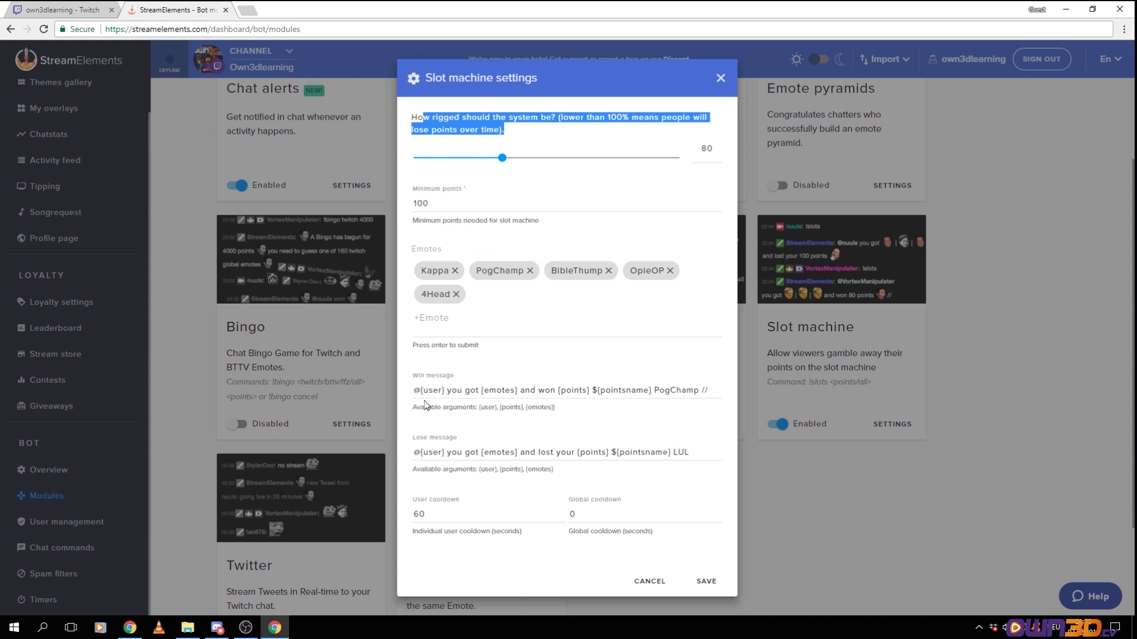
pyautogui.moveTo(433, 391); pyautogui.dragTo(567, 392)
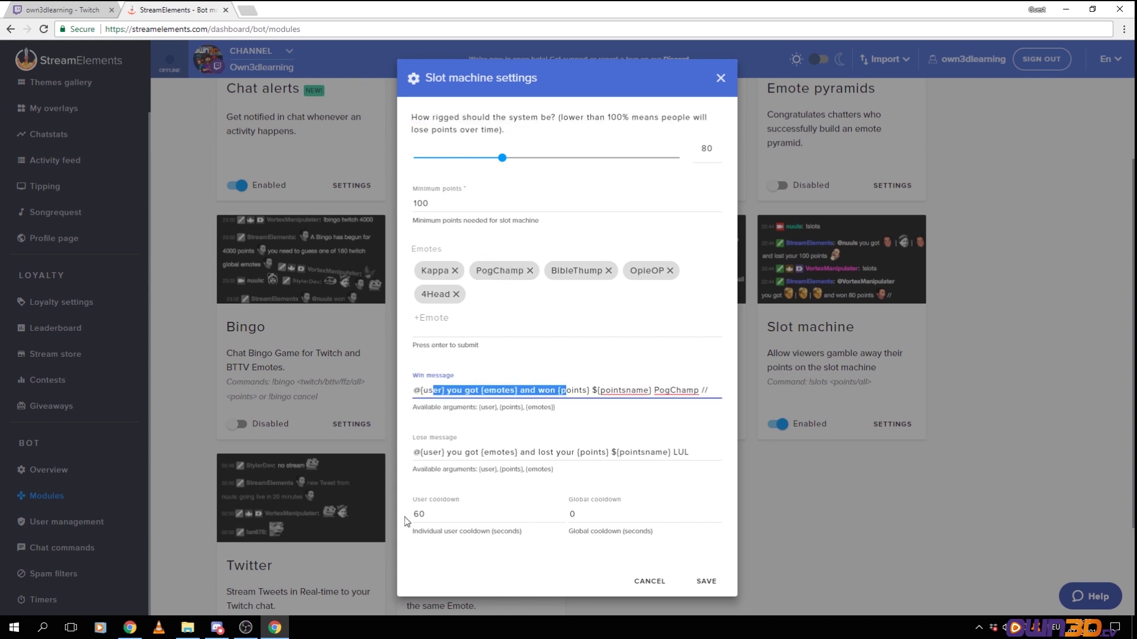
pyautogui.click(649, 581)
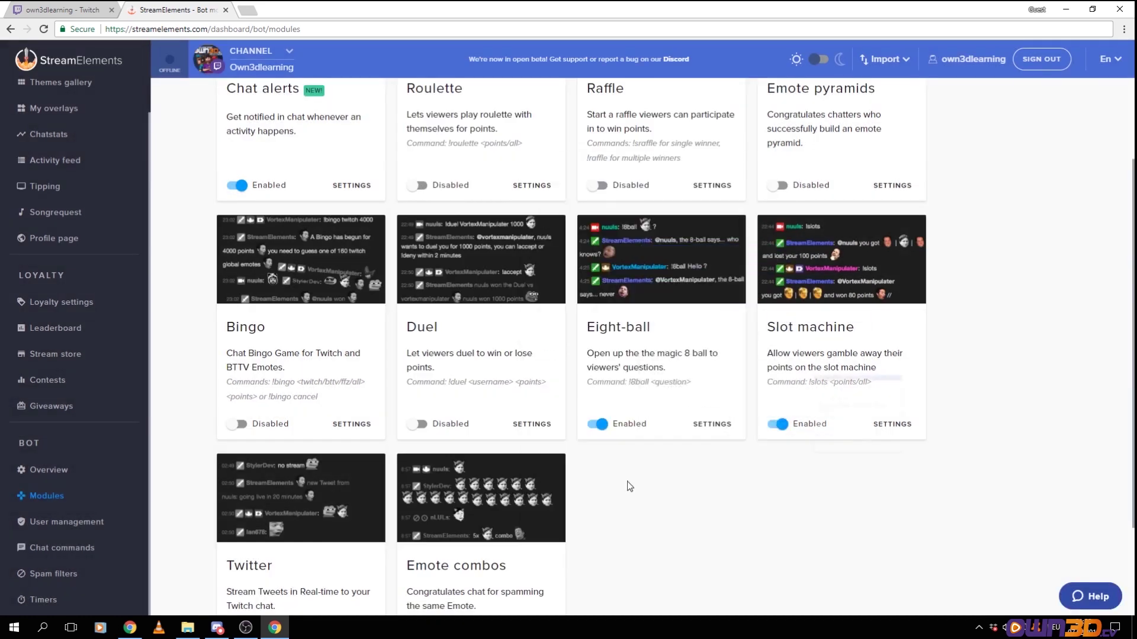
pyautogui.scroll(-3, 466, 375)
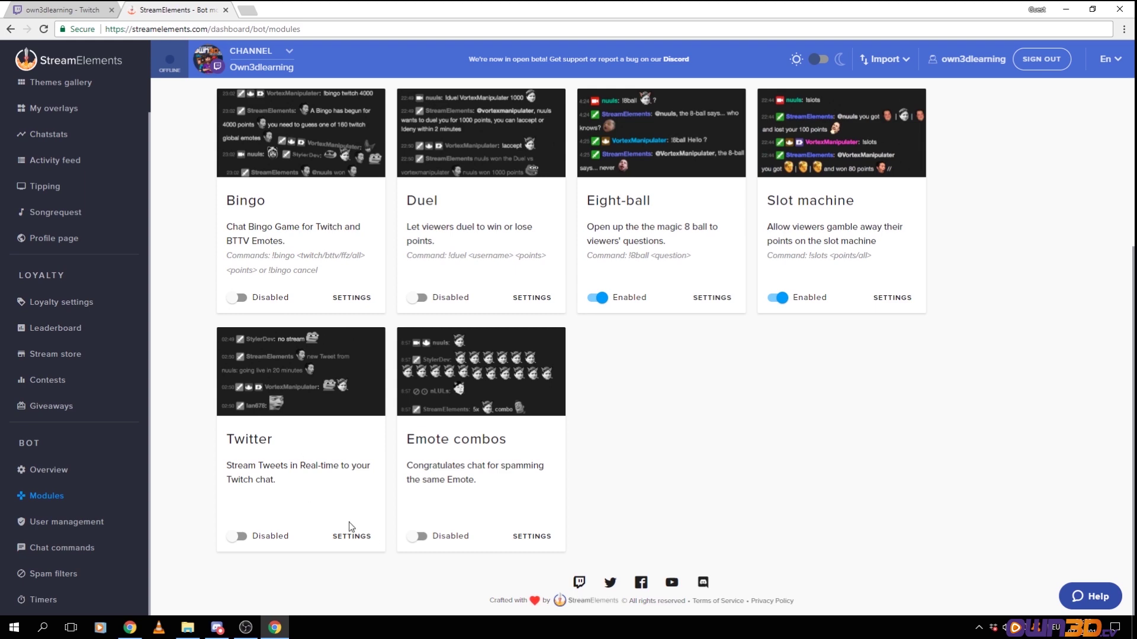
pyautogui.click(363, 536)
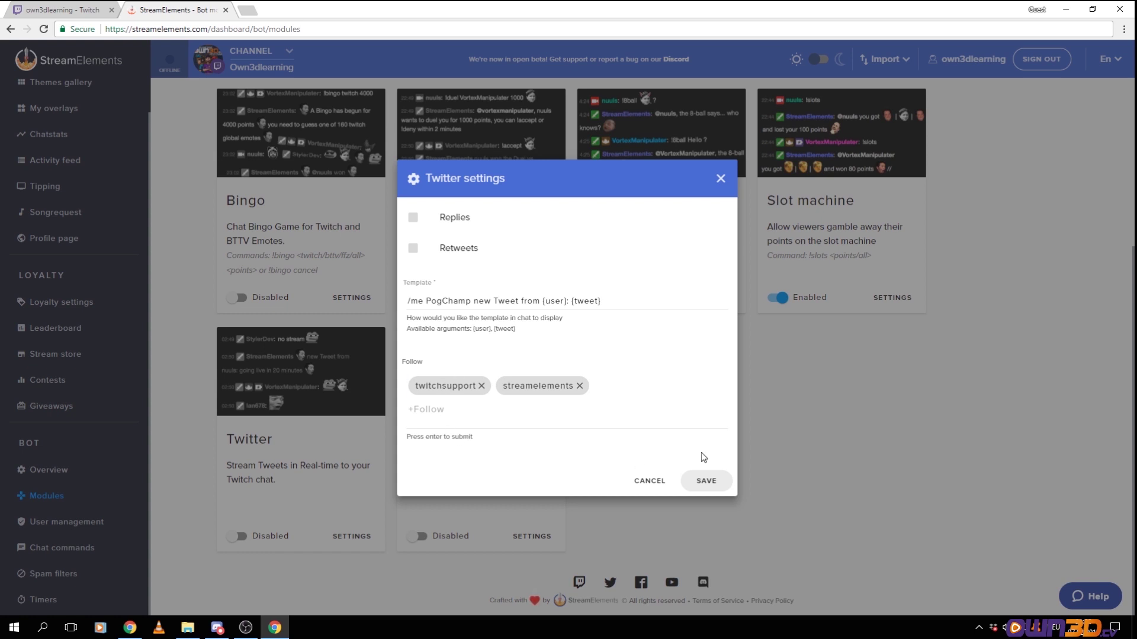
pyautogui.click(654, 485)
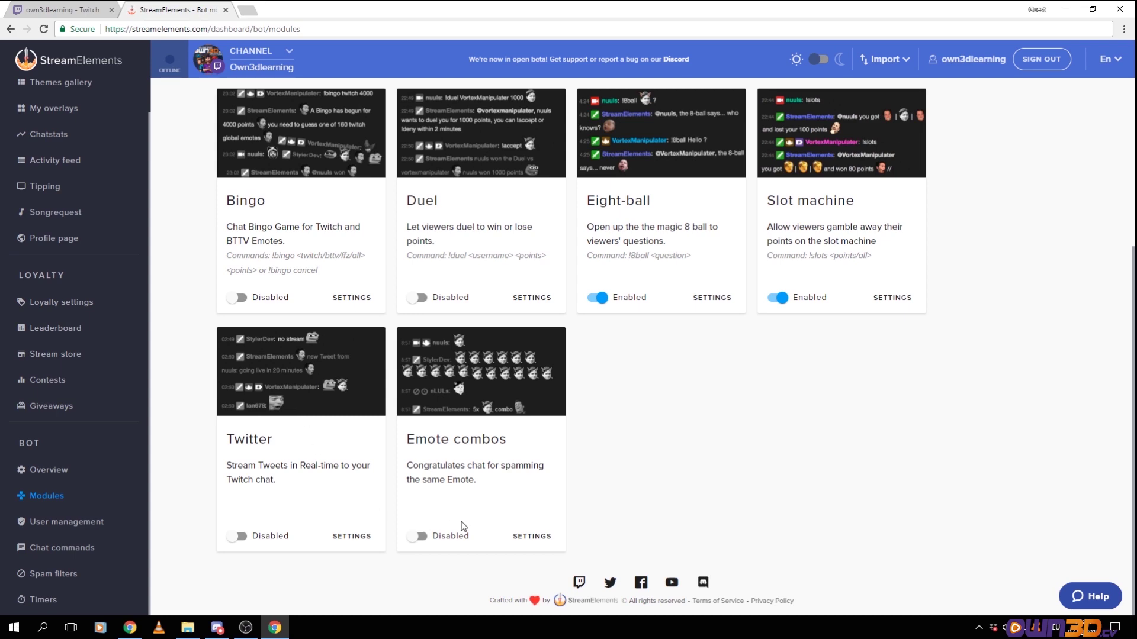
pyautogui.scroll(4, 621, 414)
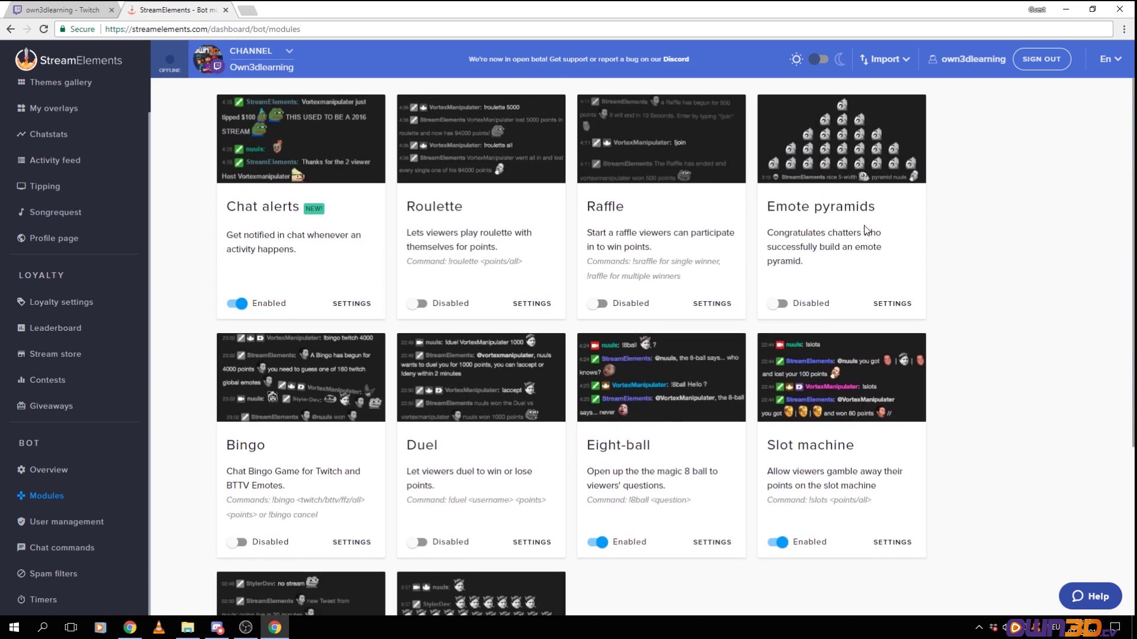
pyautogui.scroll(-4, 881, 145)
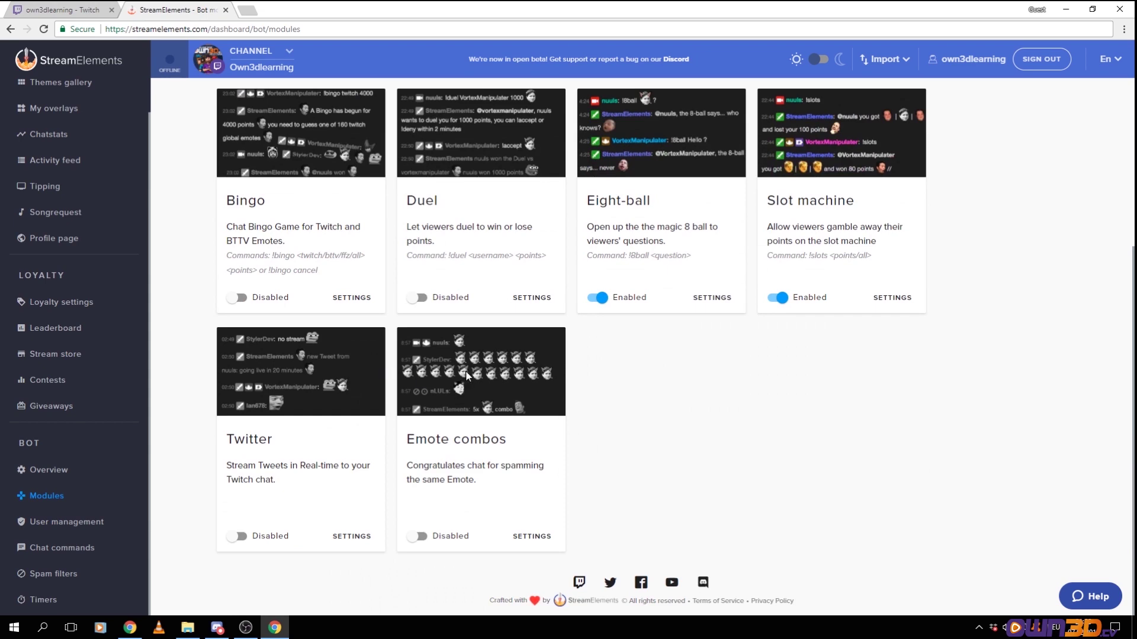
pyautogui.click(532, 536)
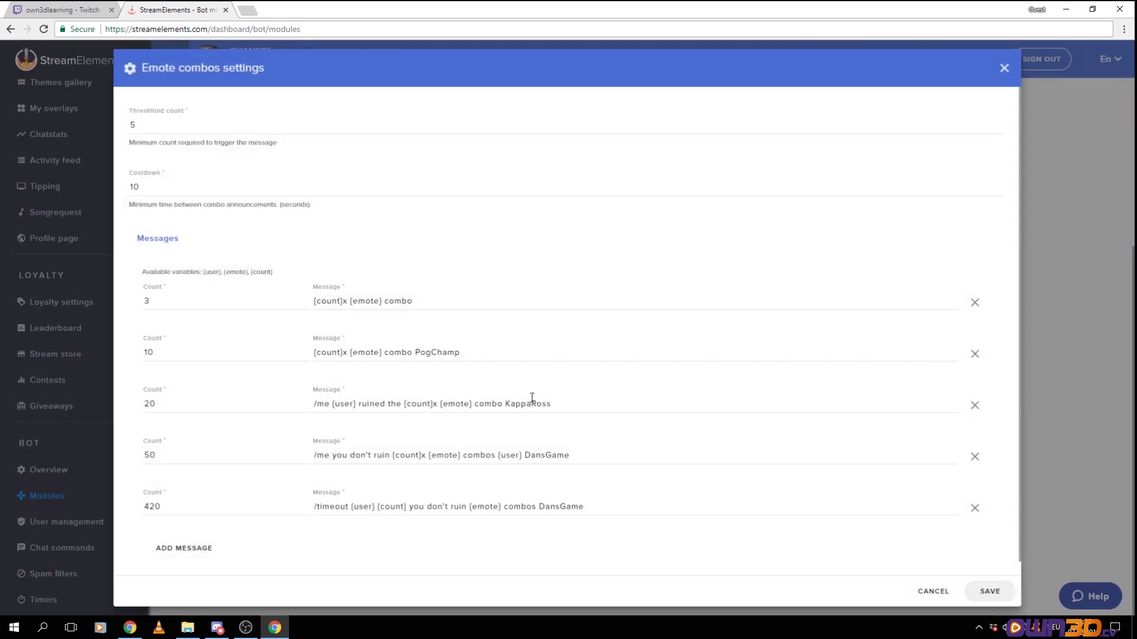
pyautogui.scroll(-1, 282, 395)
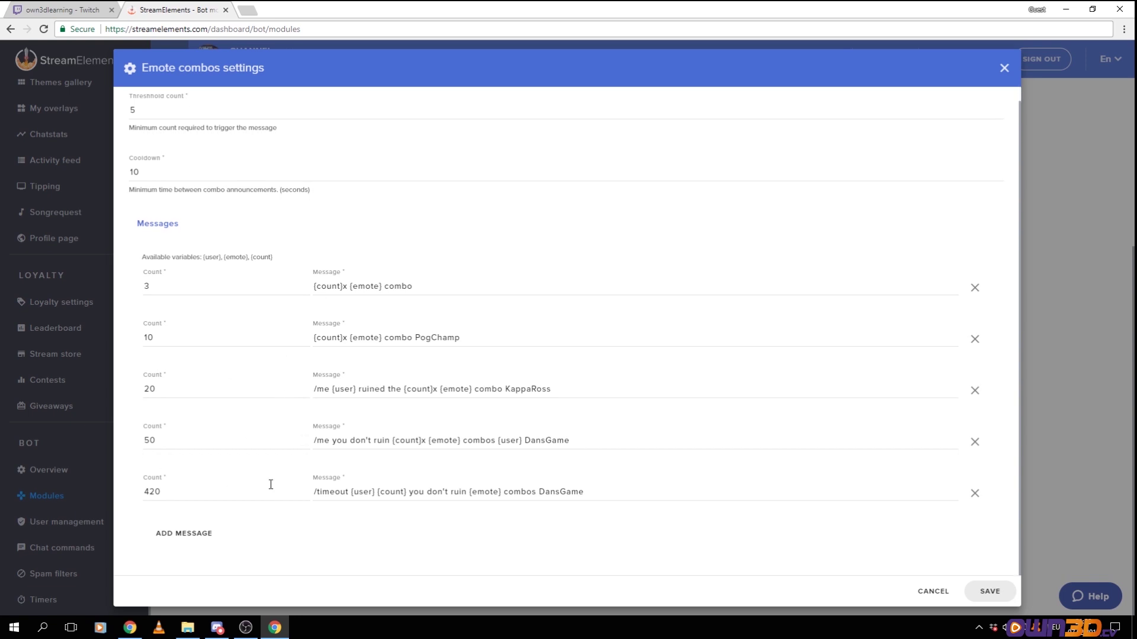
pyautogui.click(1004, 68)
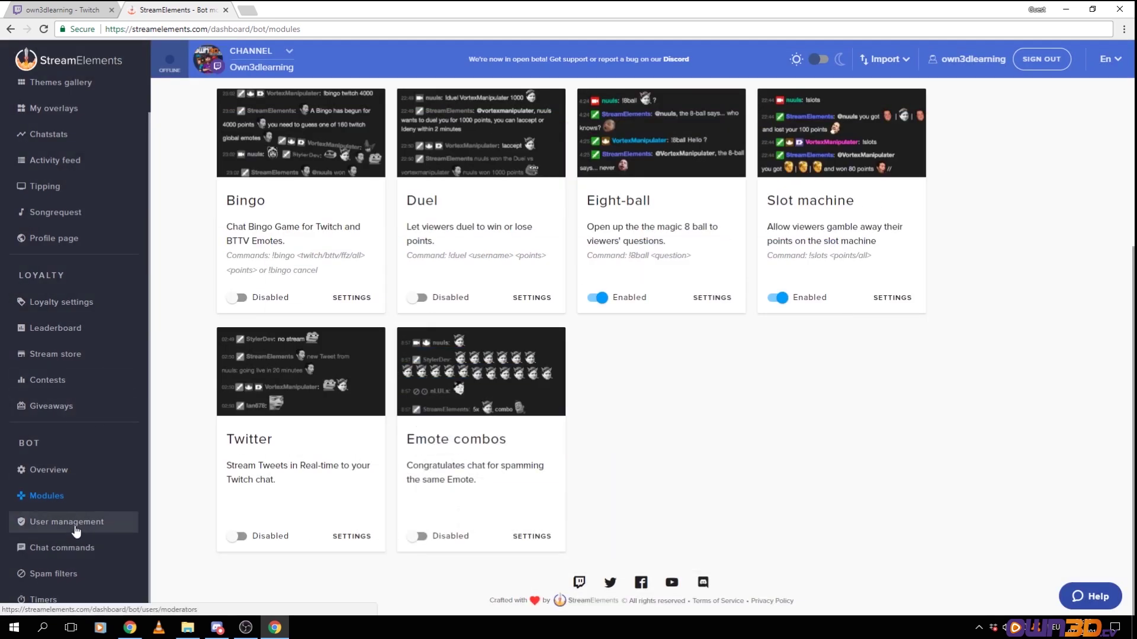
# In User management, compare the empty Regulars list with the Moderators list
pyautogui.click(67, 522)
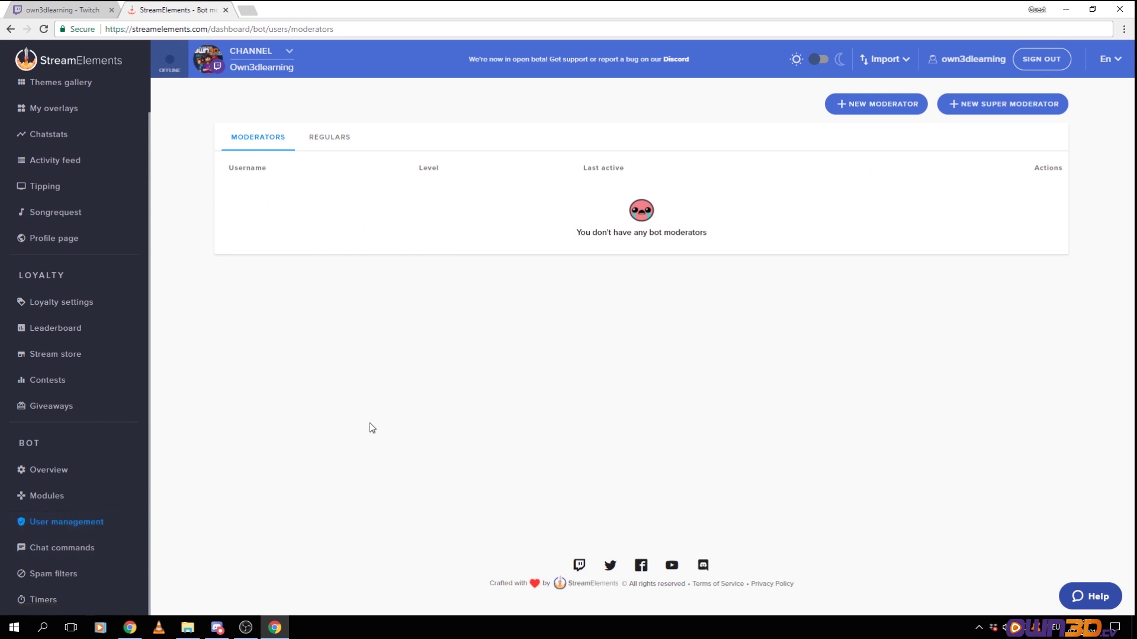
pyautogui.click(330, 141)
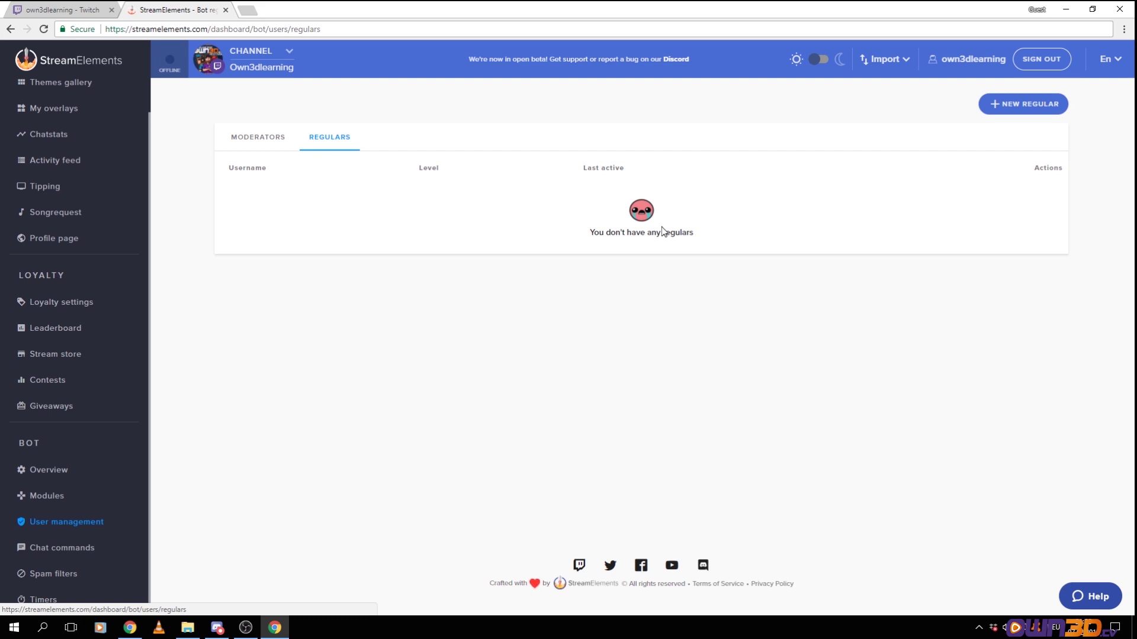
pyautogui.click(323, 141)
pyautogui.click(271, 145)
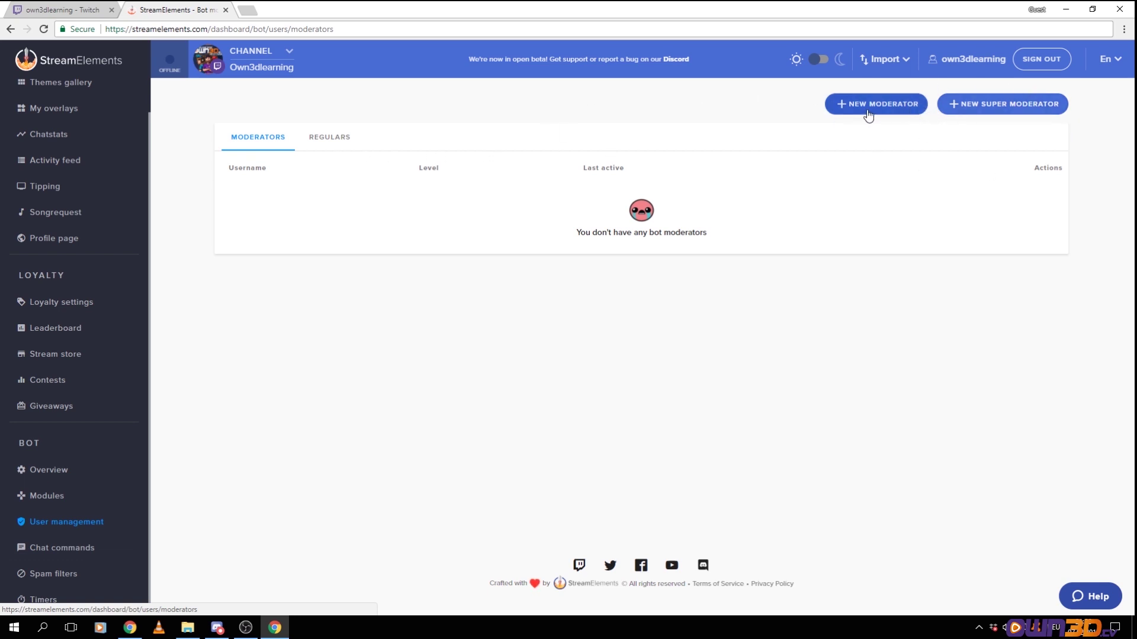
pyautogui.click(326, 138)
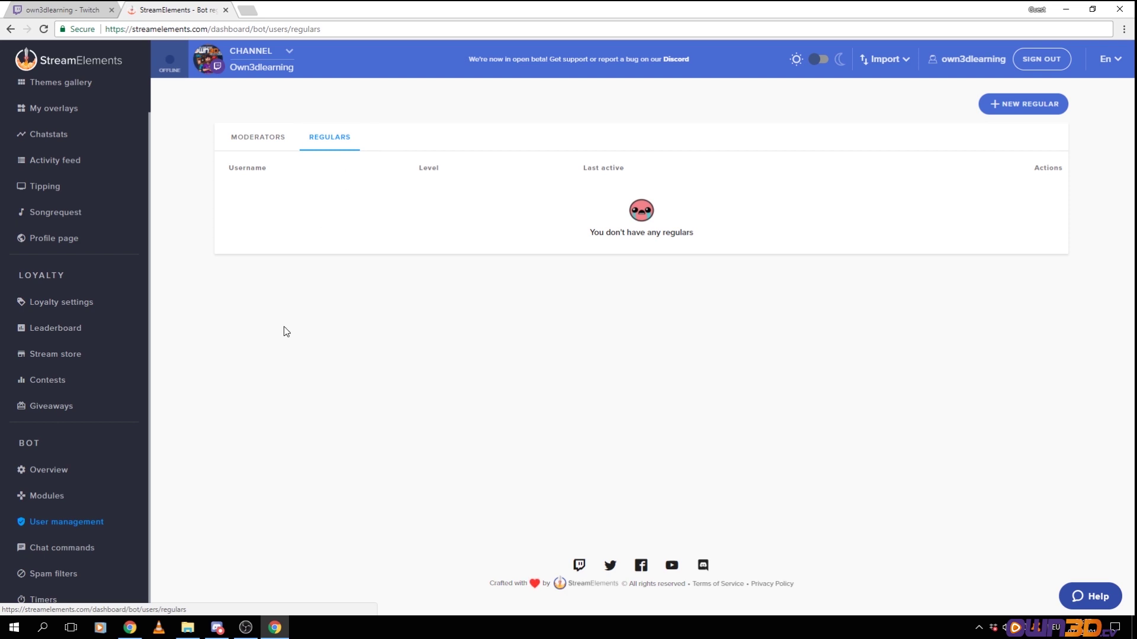
pyautogui.click(51, 548)
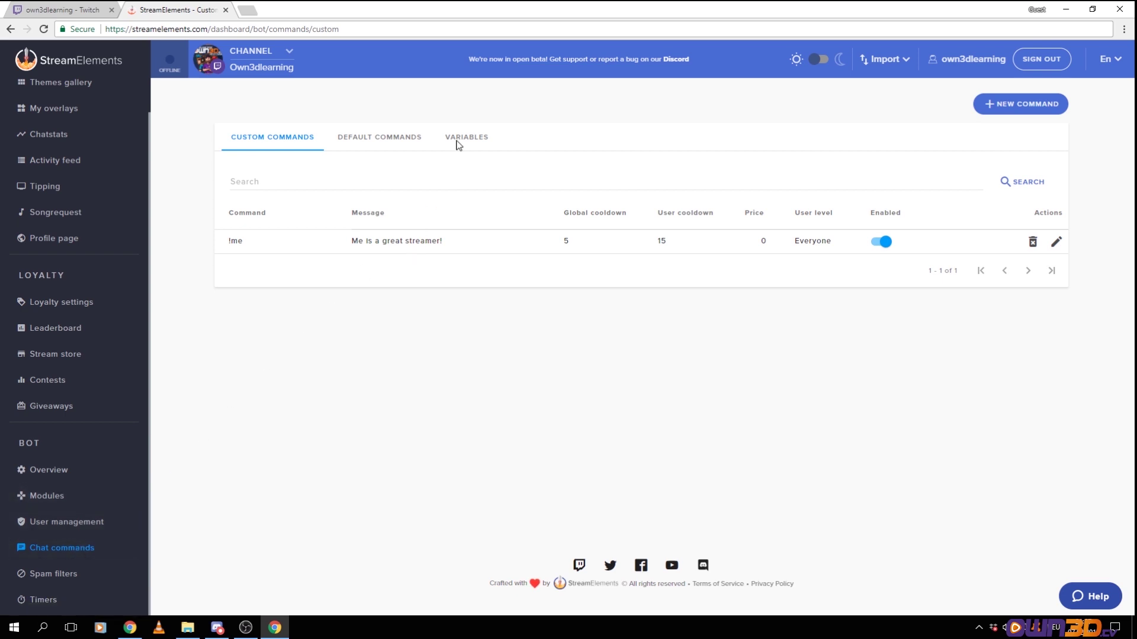
# Show the Custom Commands tab containing the single !me command
pyautogui.click(255, 185)
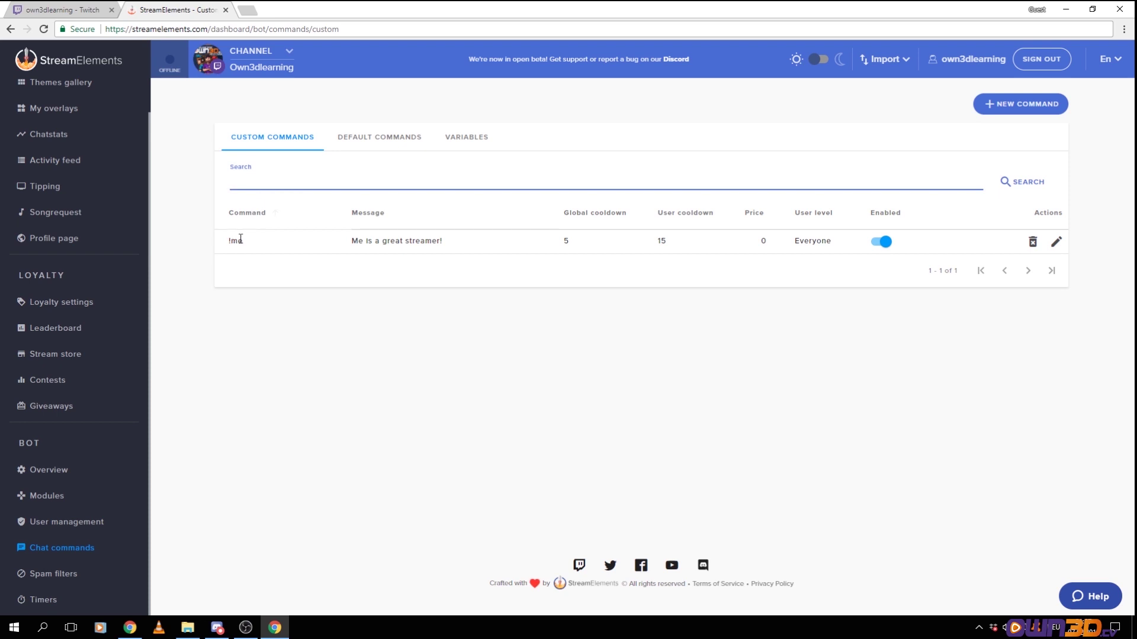
pyautogui.click(279, 249)
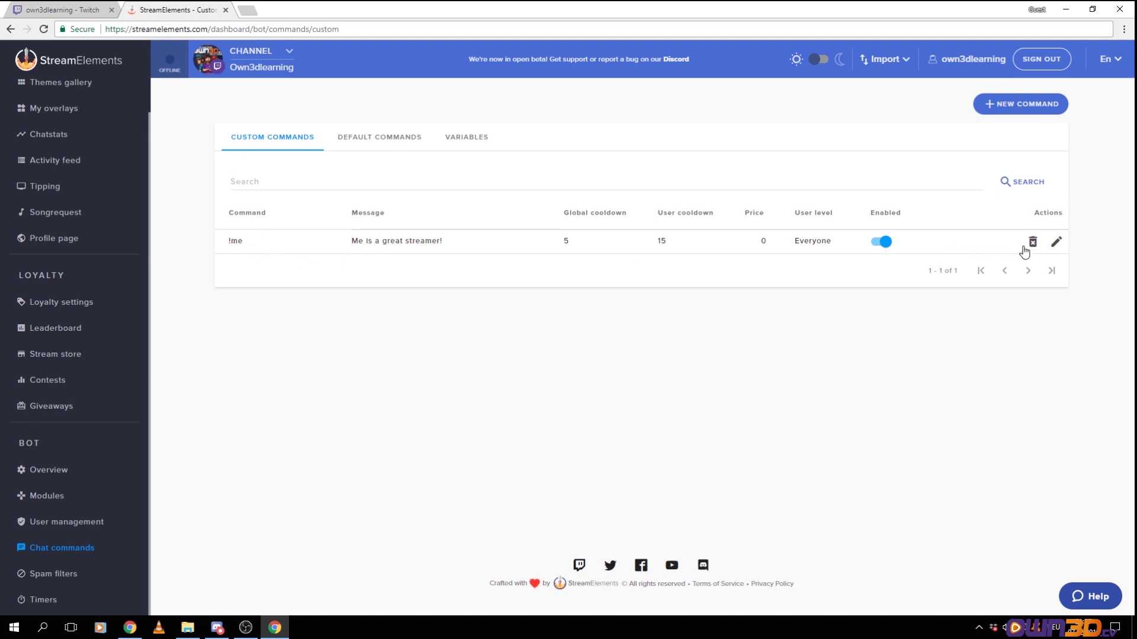
# Remove the !me command replying 'Me is a great streamer!', confirming the deletion
pyautogui.moveTo(443, 241); pyautogui.dragTo(337, 249)
pyautogui.hotkey('ctrl', 'c')
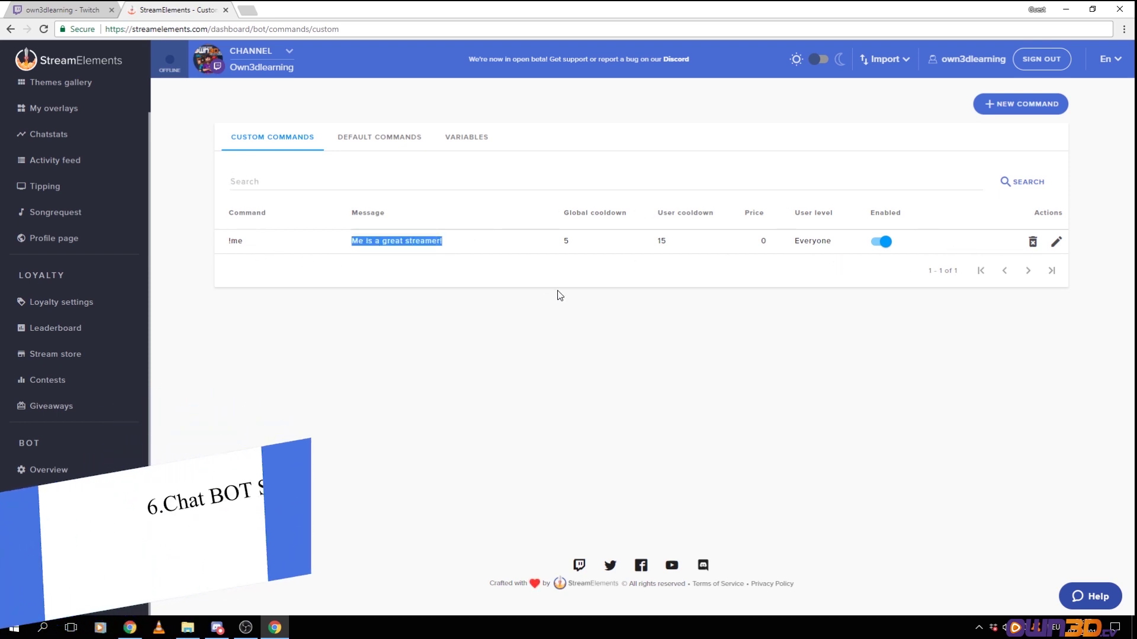
pyautogui.click(1032, 241)
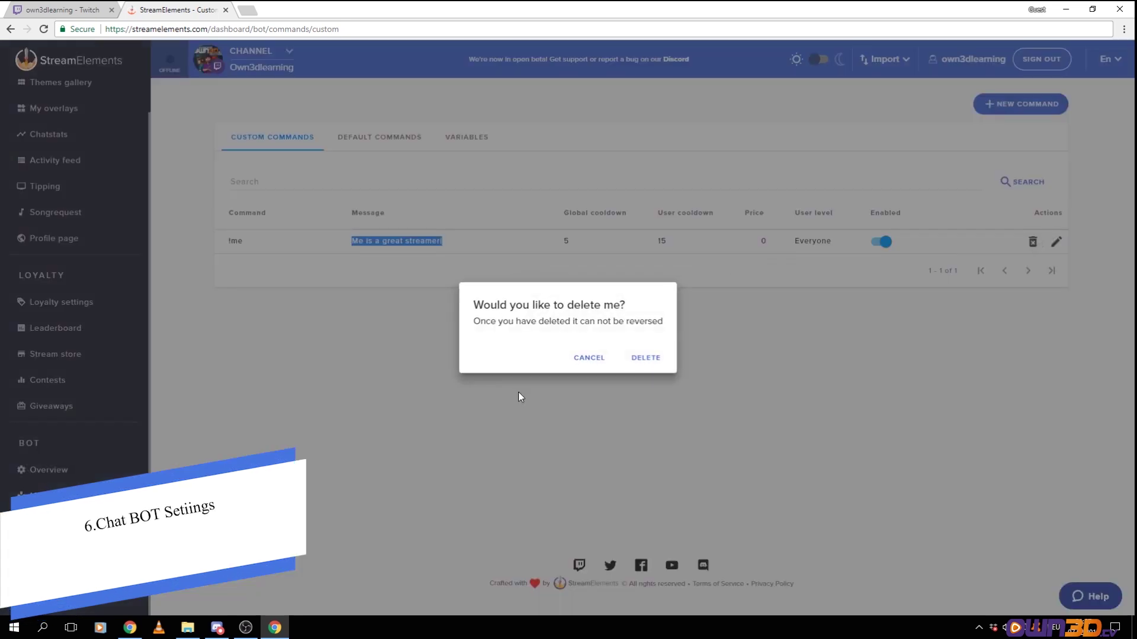
pyautogui.click(621, 355)
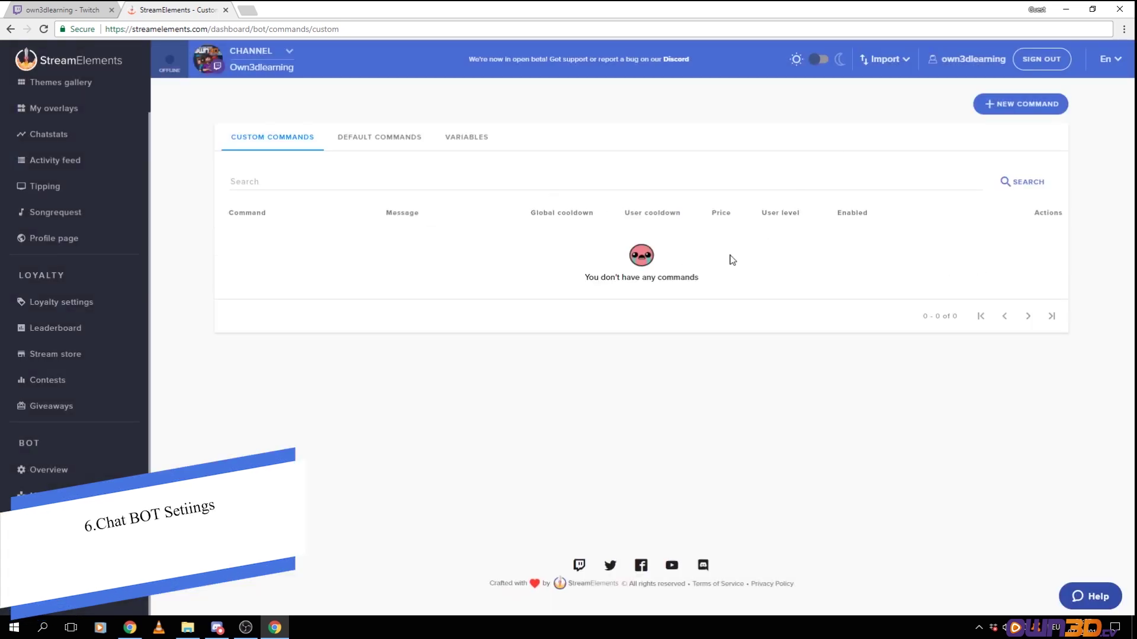
# Start a new custom command, browse the templates without choosing one, and enter the !me trigger
pyautogui.click(1006, 104)
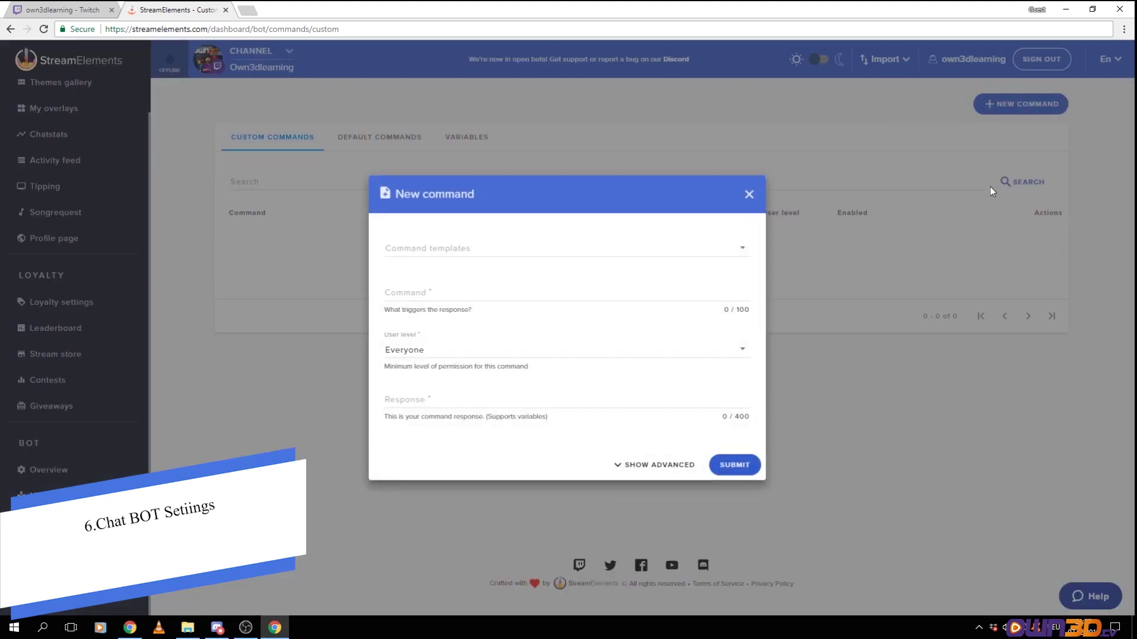
pyautogui.click(456, 252)
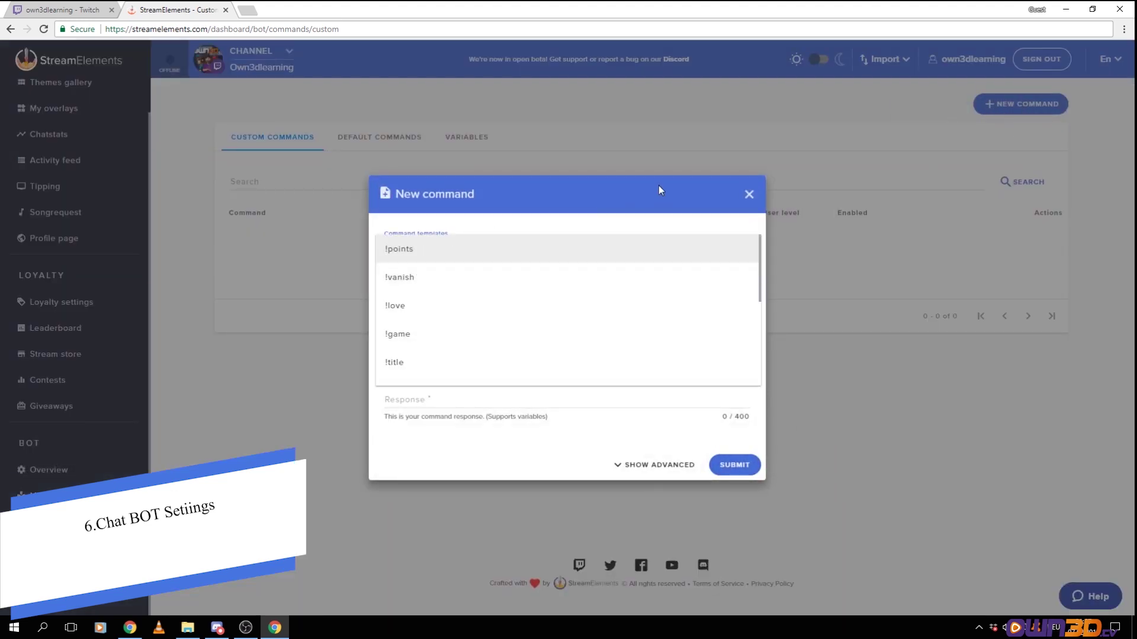
pyautogui.click(531, 204)
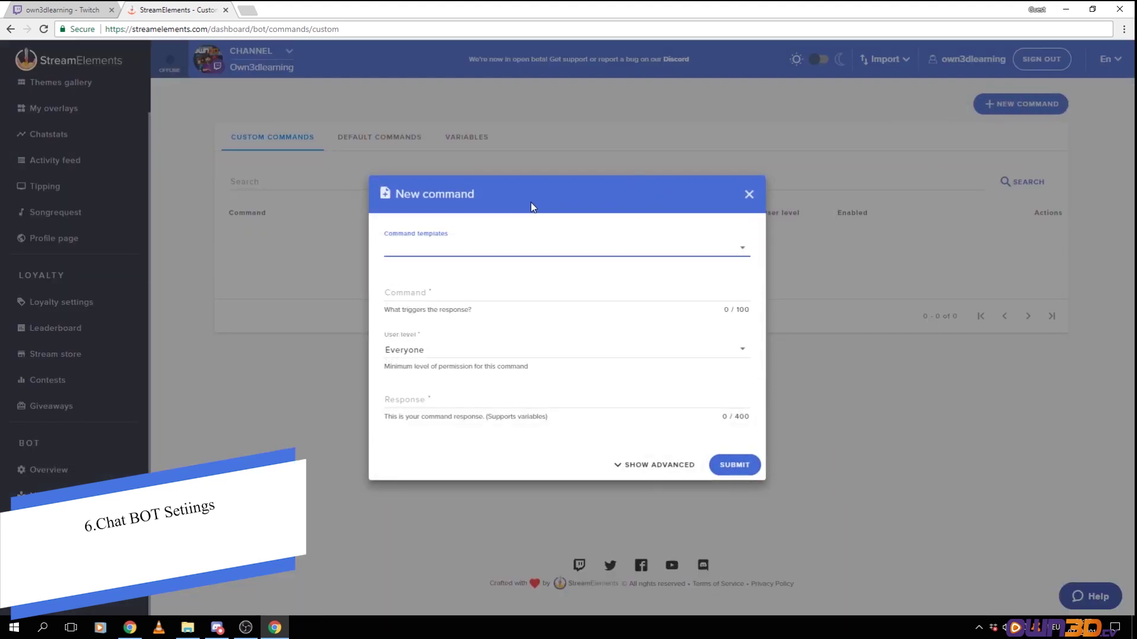
pyautogui.click(439, 252)
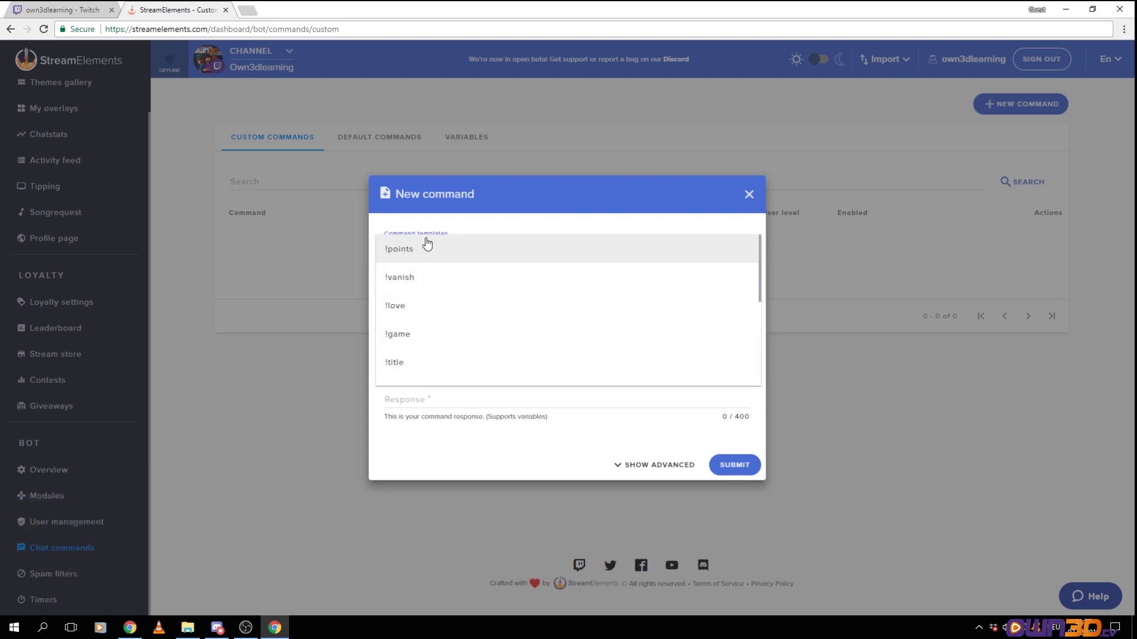
pyautogui.click(533, 232)
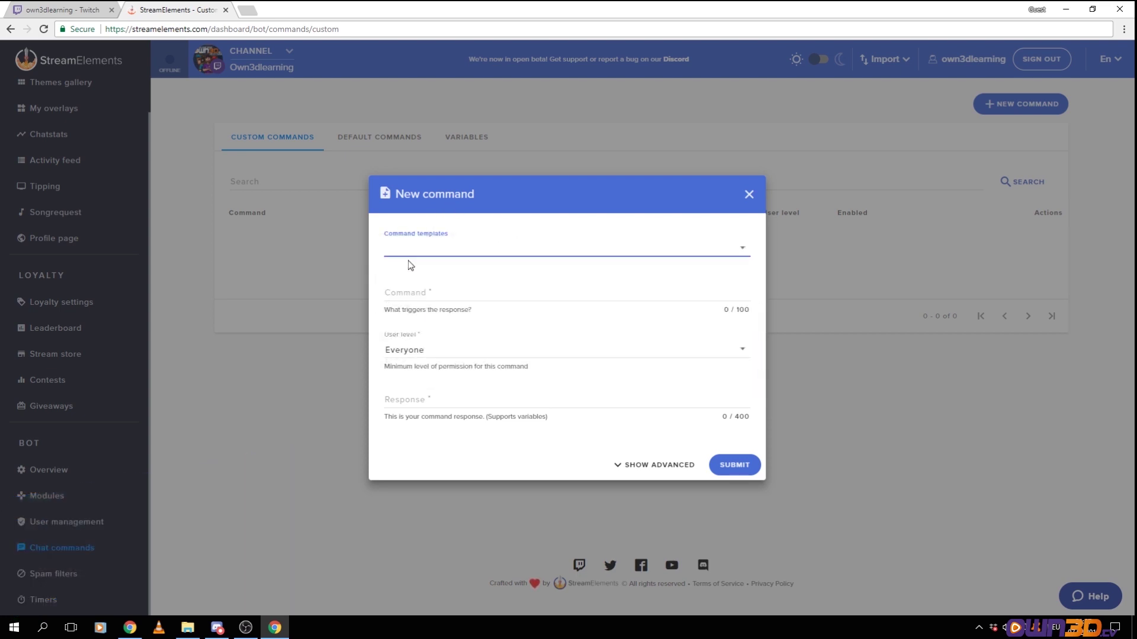
pyautogui.click(406, 299)
pyautogui.write('!me')
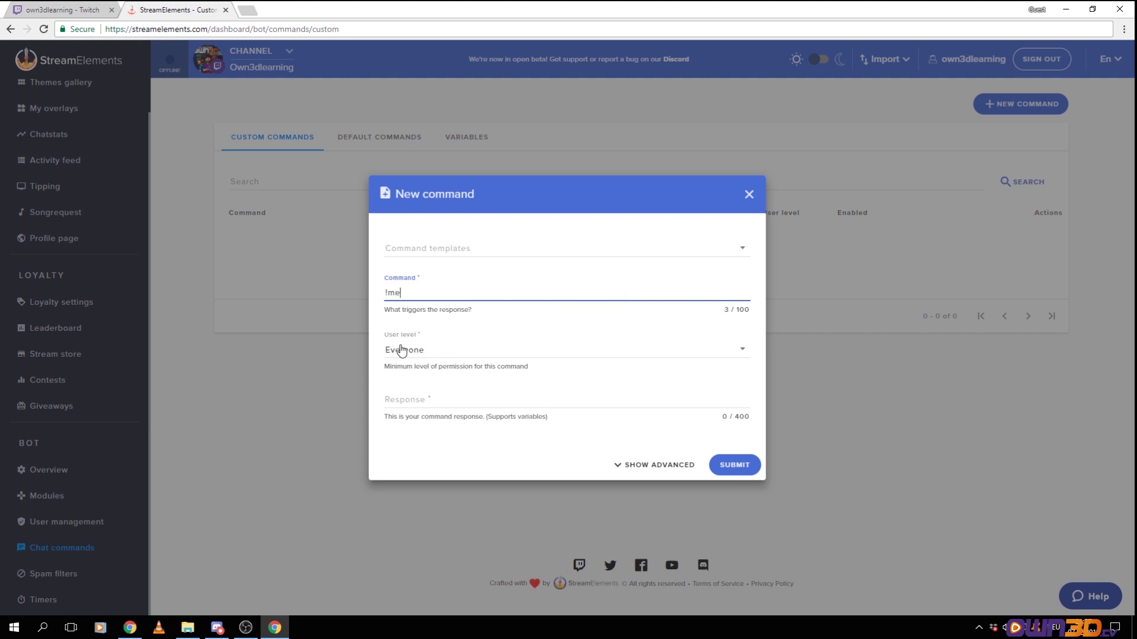
# Keep user level Everyone, paste the response 'Me is a great streamer!', keep Say, and submit
pyautogui.click(402, 350)
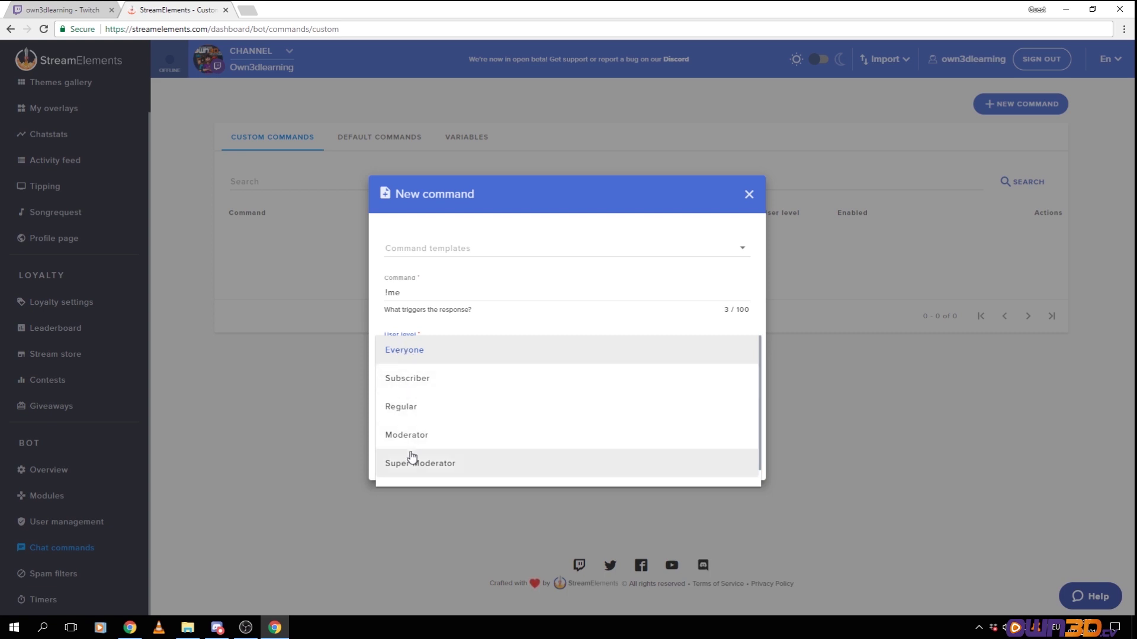
pyautogui.click(416, 355)
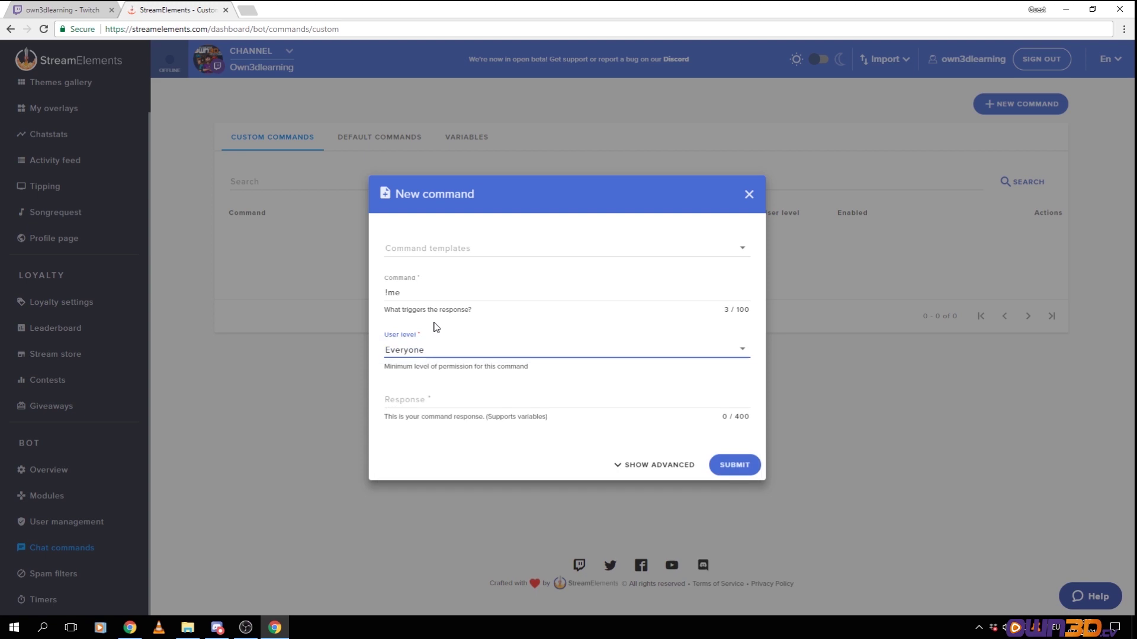
pyautogui.click(428, 401)
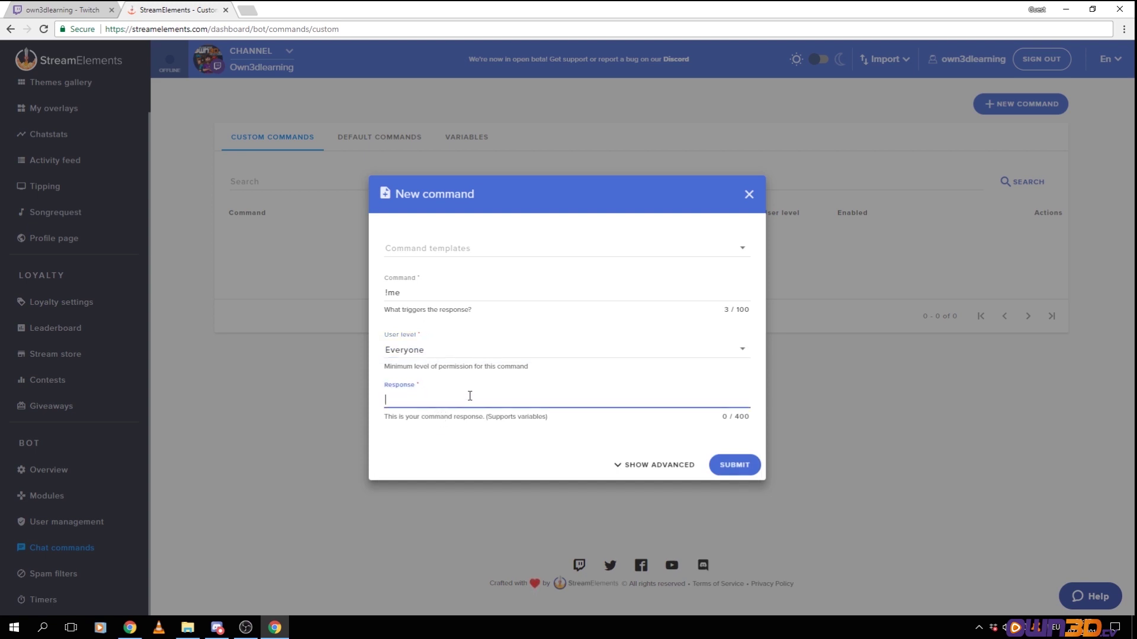
pyautogui.hotkey('ctrl', 'v')
pyautogui.press('Delete')
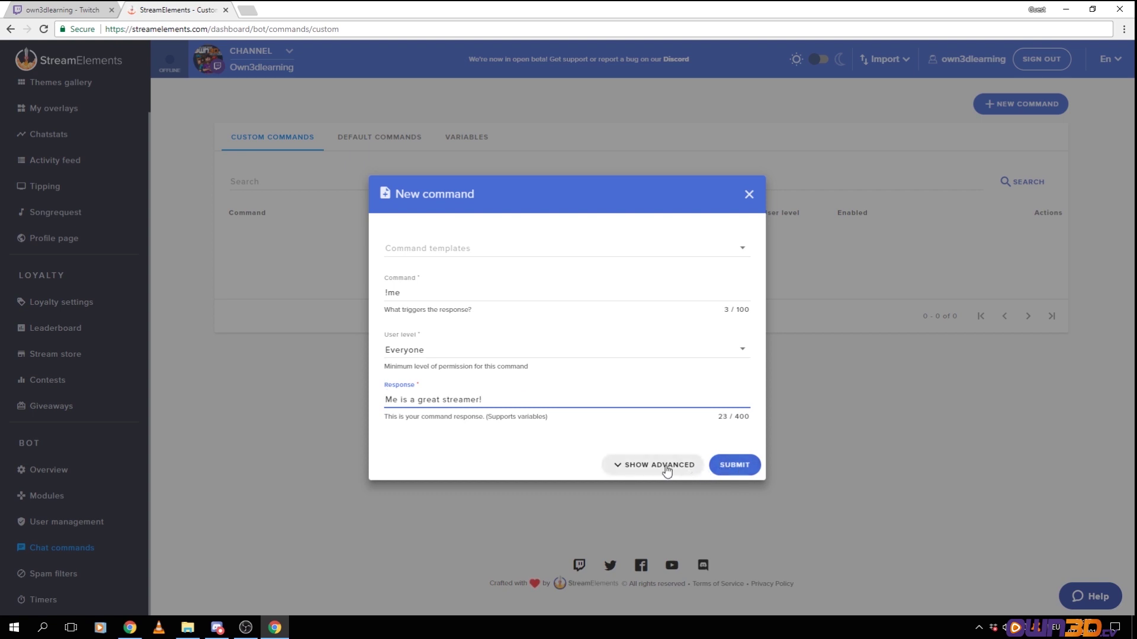
pyautogui.click(660, 465)
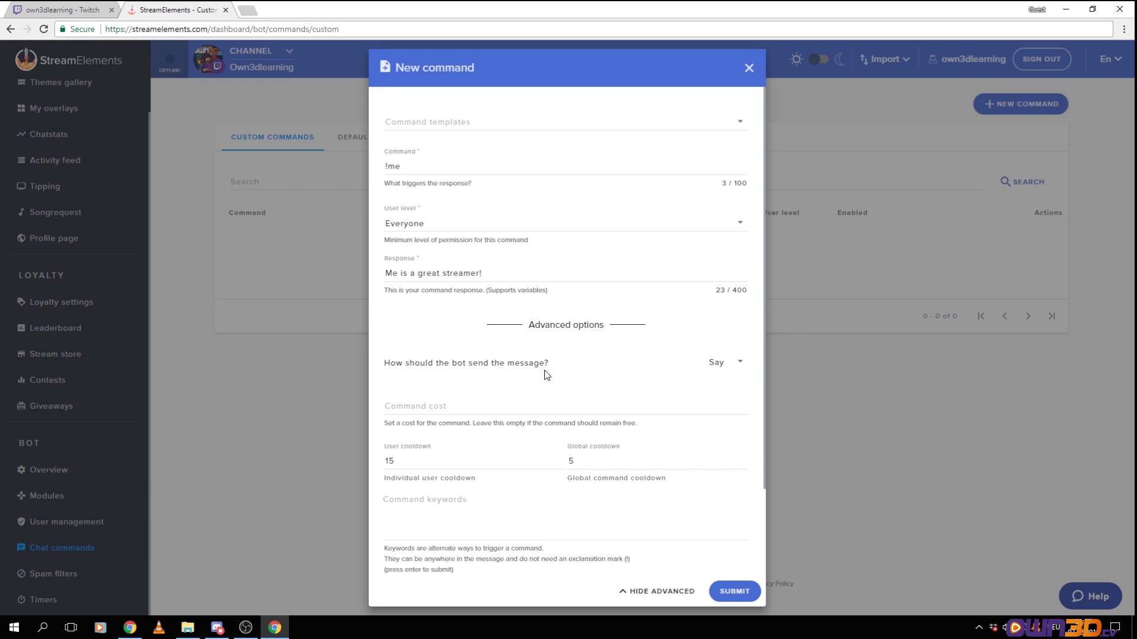
pyautogui.click(742, 366)
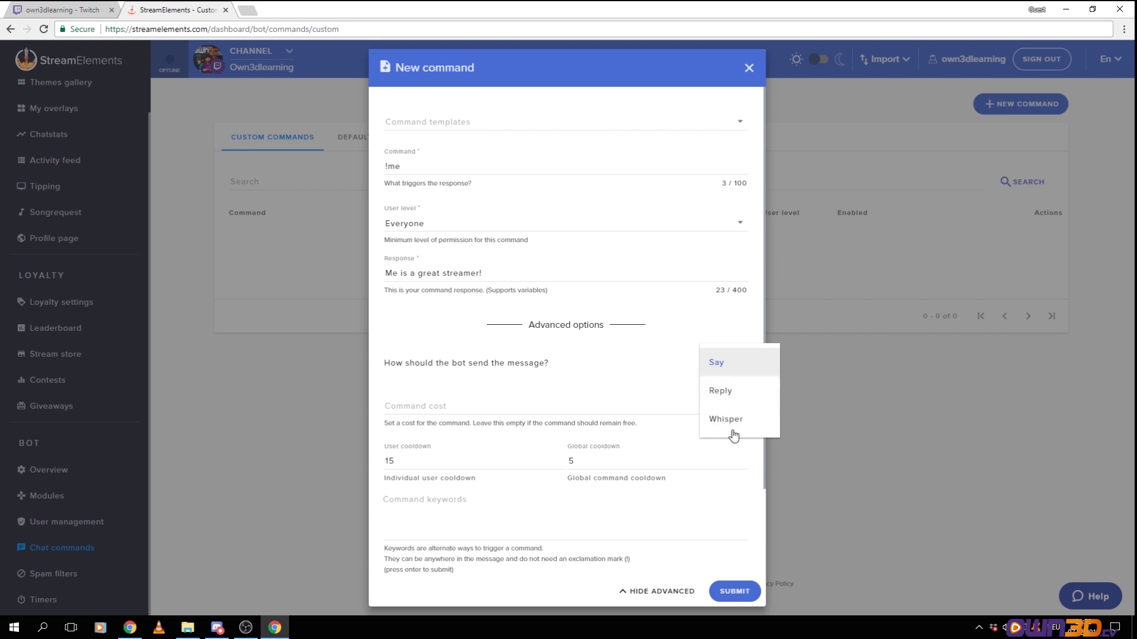
pyautogui.click(507, 366)
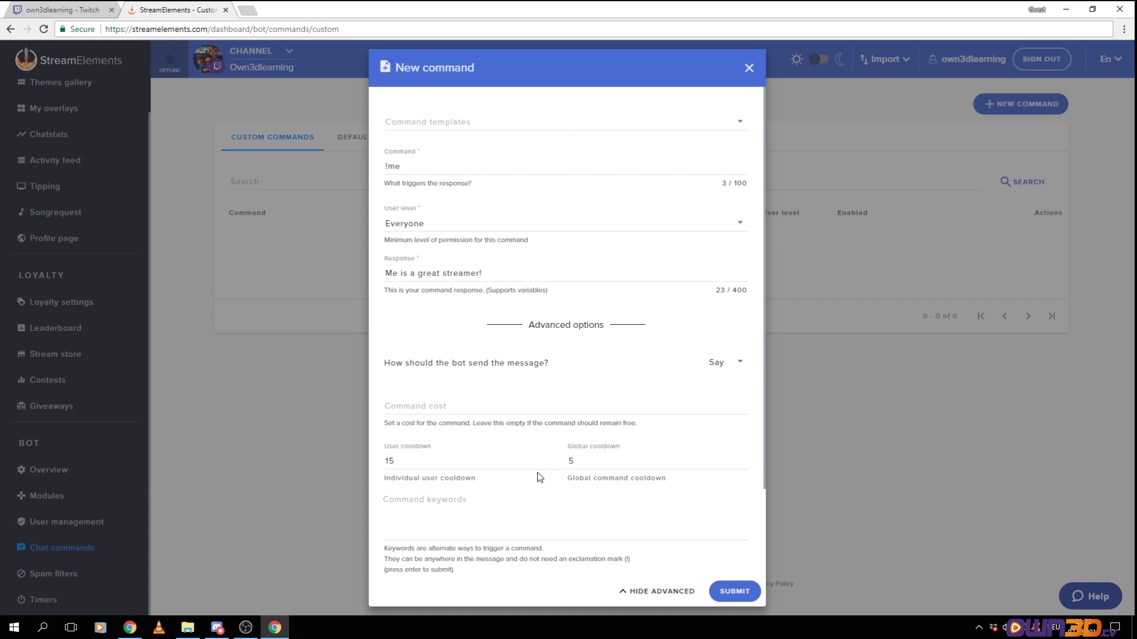
pyautogui.click(732, 591)
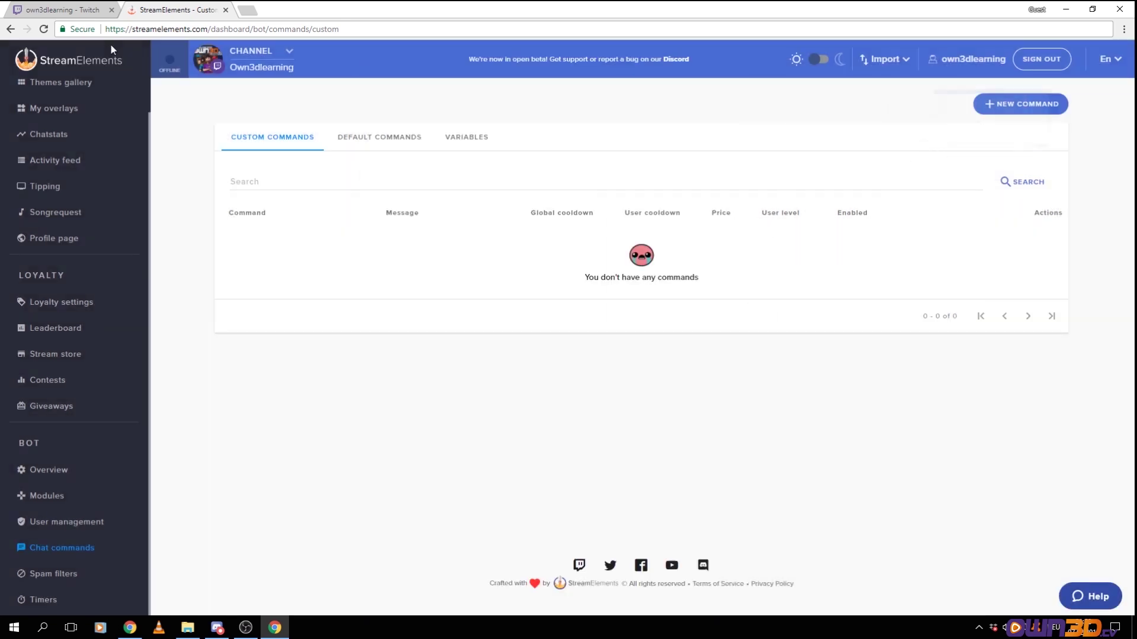
# Test the command by sending !me in Twitch chat and checking the bot's reply
pyautogui.click(60, 9)
pyautogui.click(1024, 573)
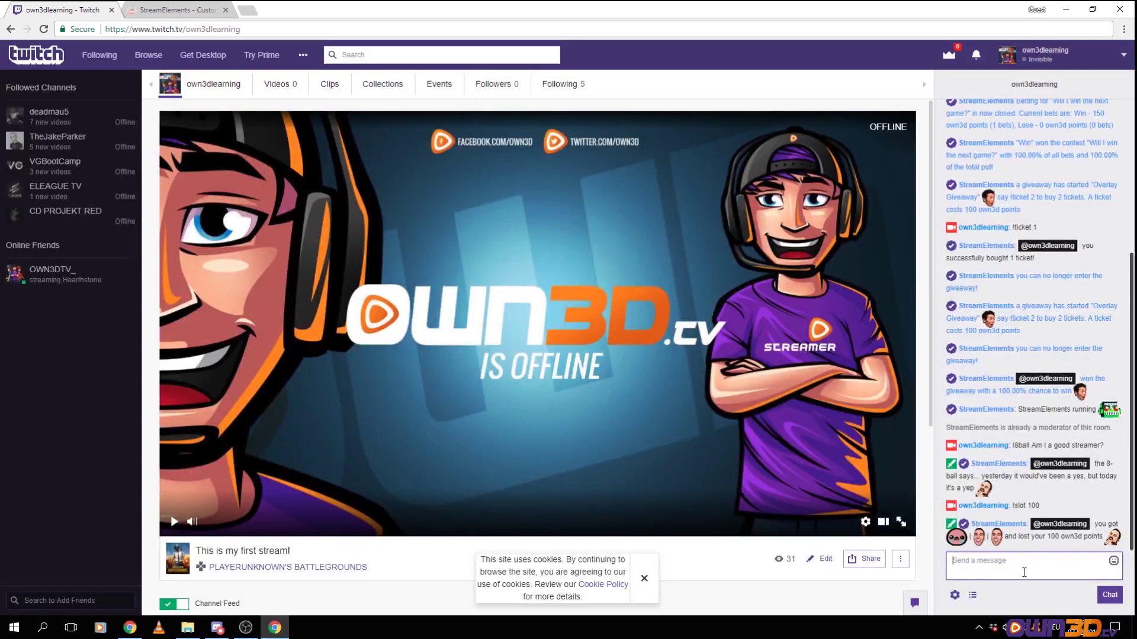
pyautogui.write('!me')
pyautogui.press('Return')
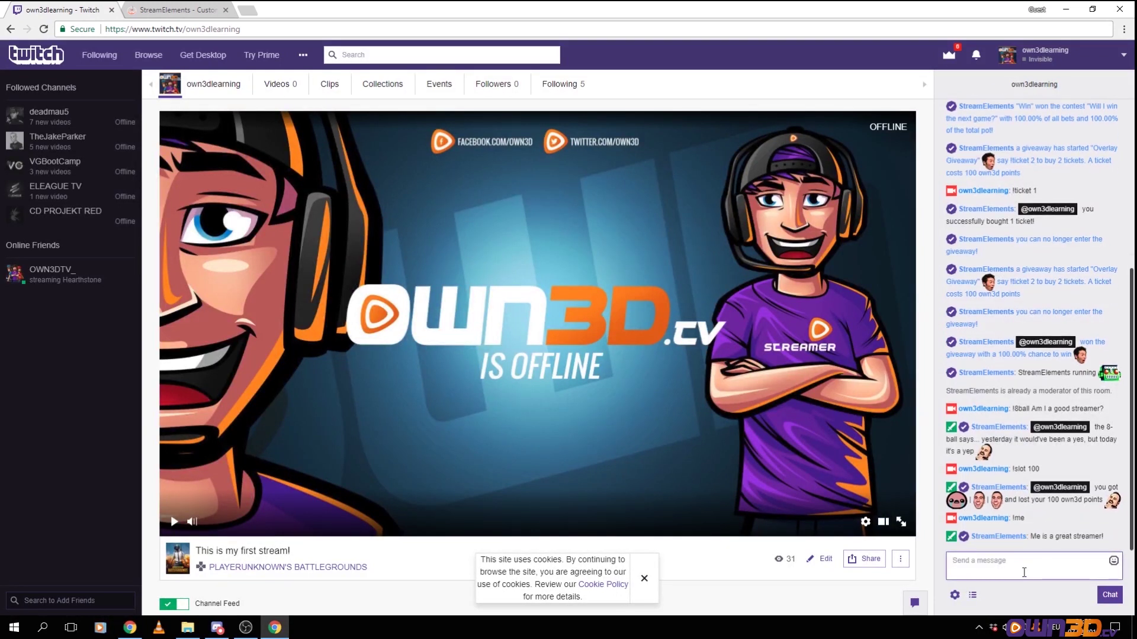
pyautogui.moveTo(1035, 536); pyautogui.dragTo(1103, 537)
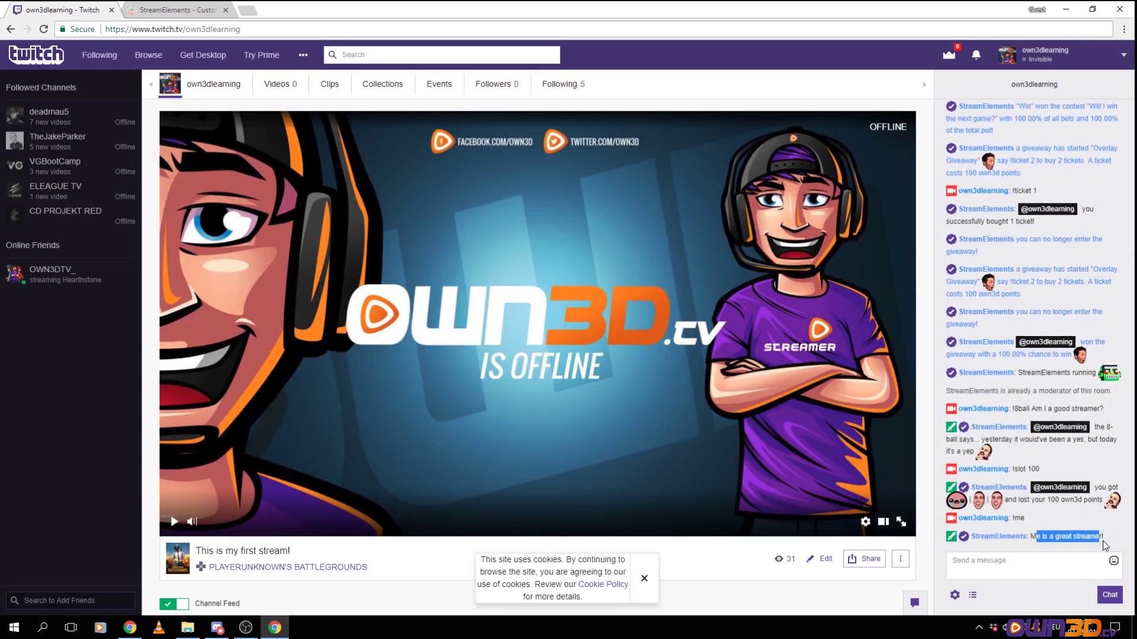
pyautogui.click(166, 12)
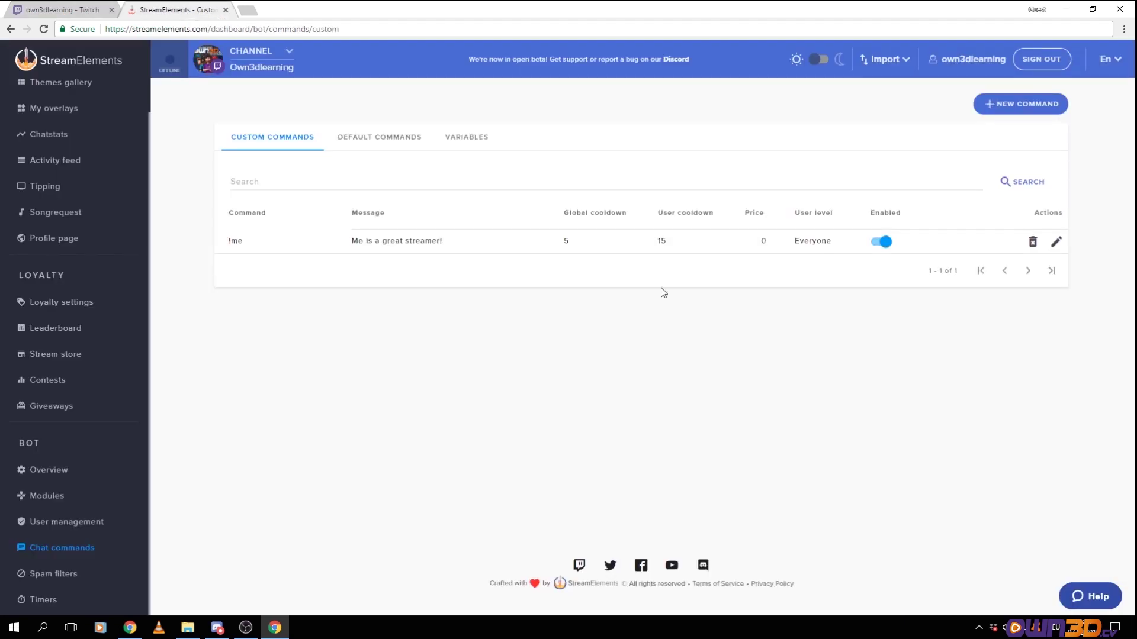
# Show the default commands and scroll through their descriptions, starting with !accountage
pyautogui.click(354, 142)
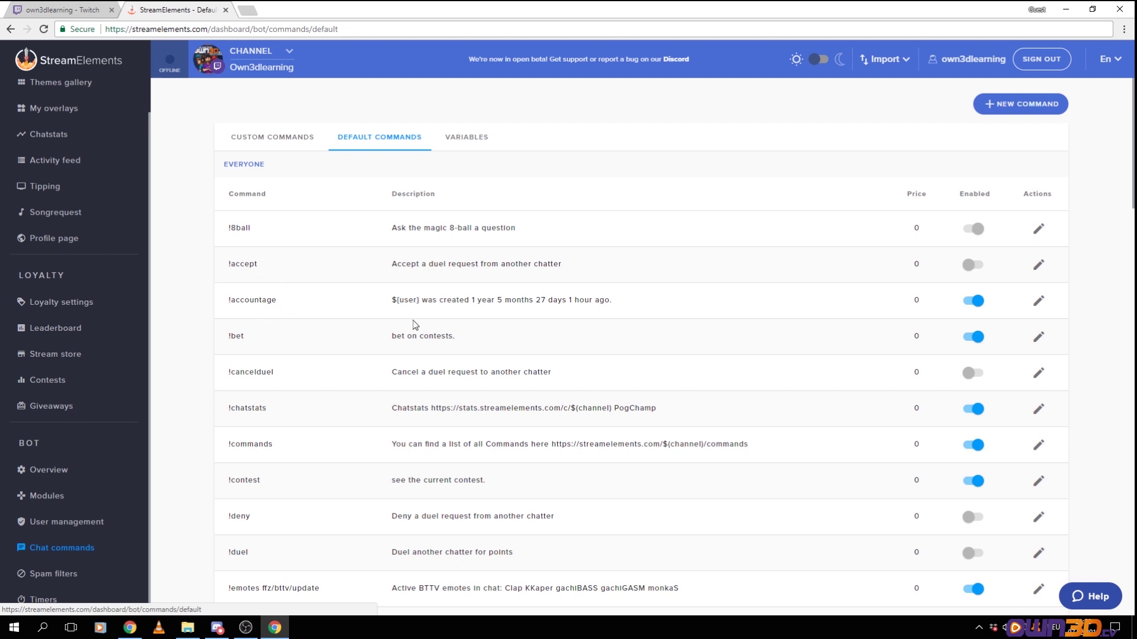
pyautogui.moveTo(391, 300); pyautogui.dragTo(642, 306)
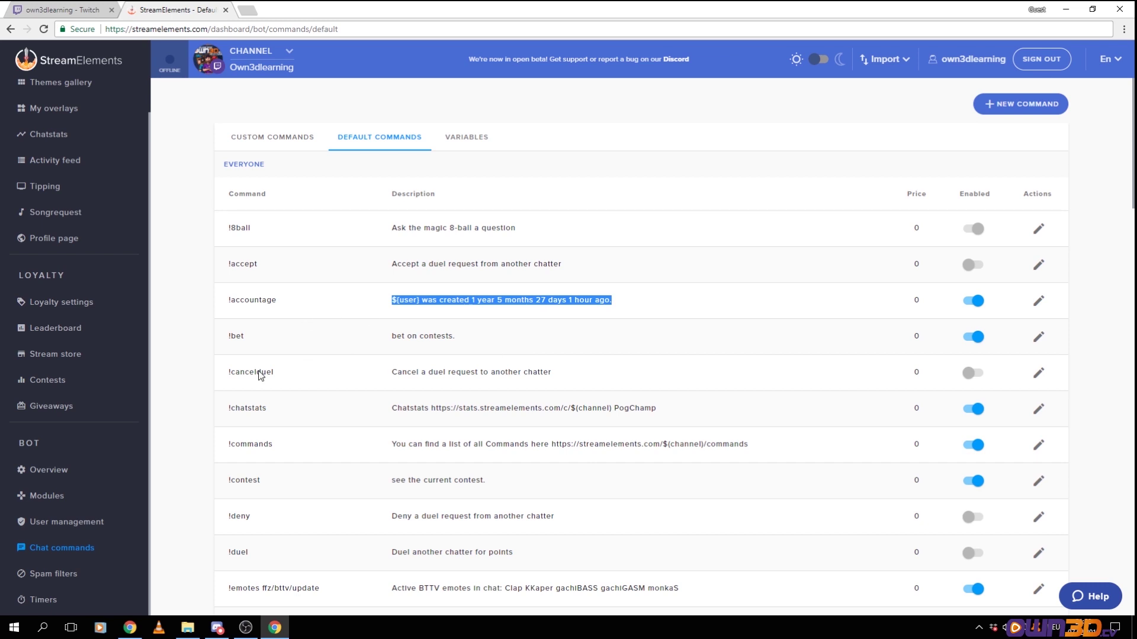
pyautogui.scroll(-2, 302, 379)
pyautogui.scroll(-2, 331, 435)
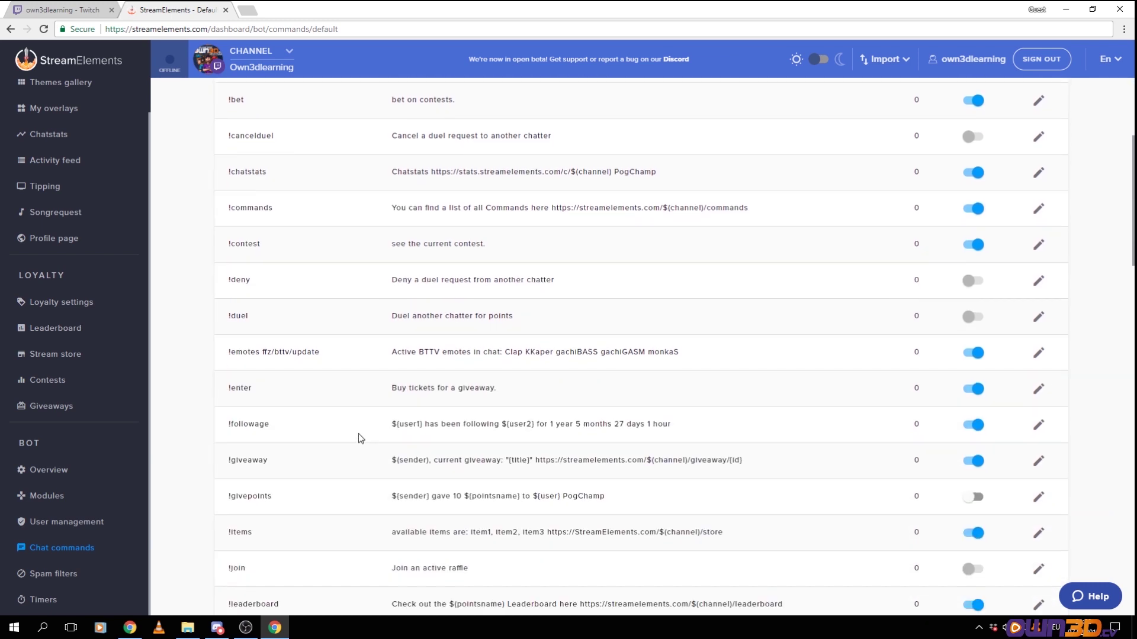
pyautogui.scroll(4, 354, 422)
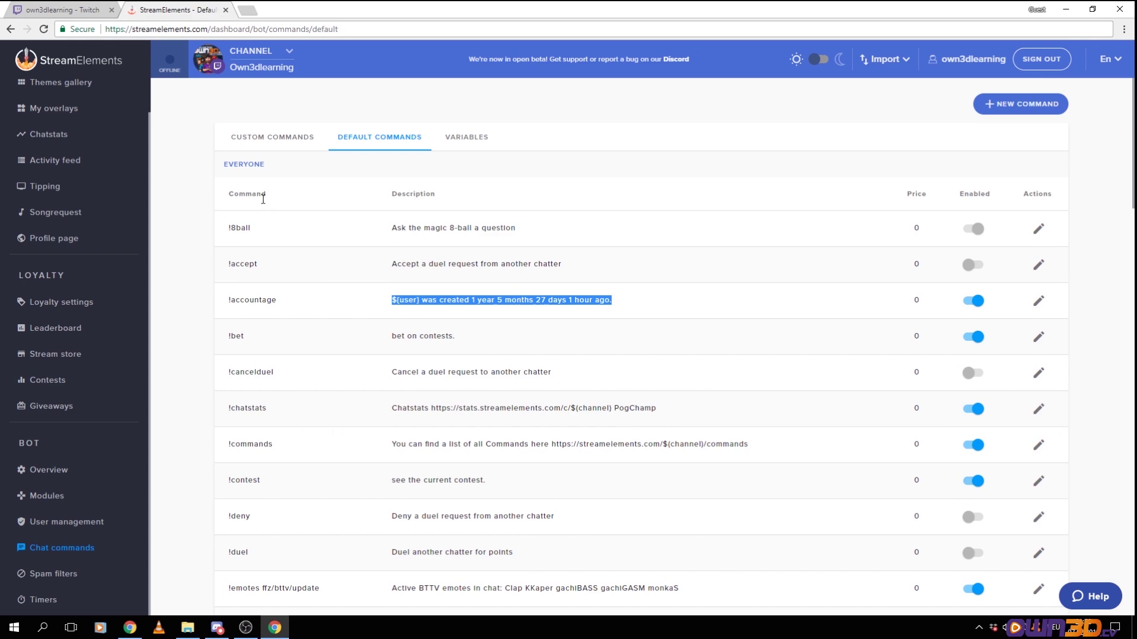
pyautogui.scroll(-15, 308, 278)
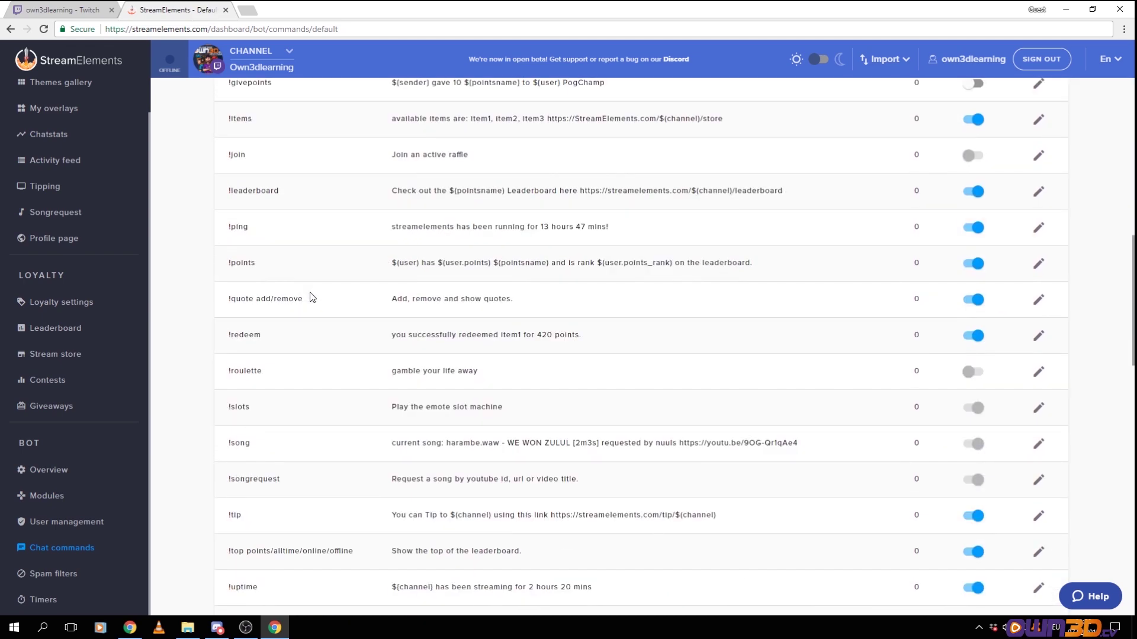
pyautogui.scroll(-4, 313, 298)
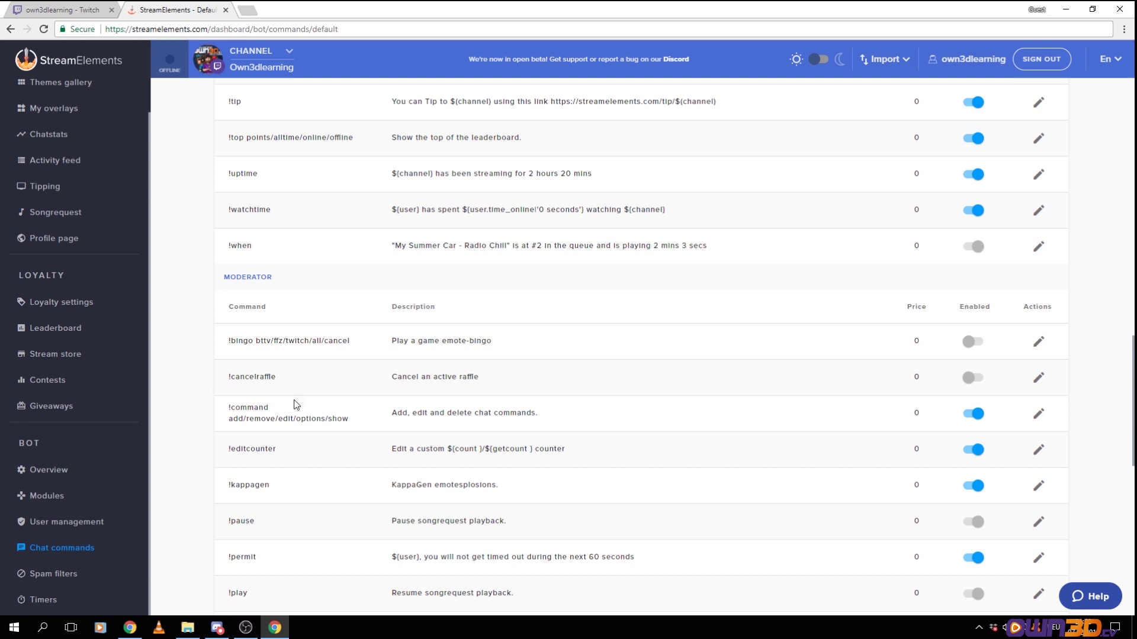
pyautogui.scroll(-2, 290, 373)
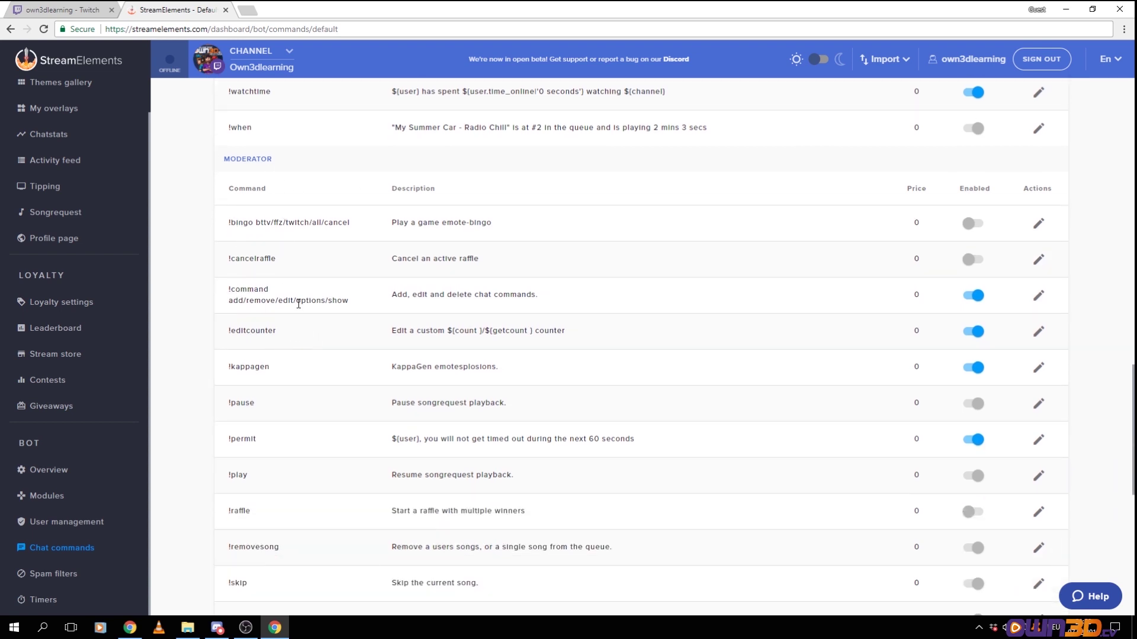
pyautogui.scroll(-2, 319, 367)
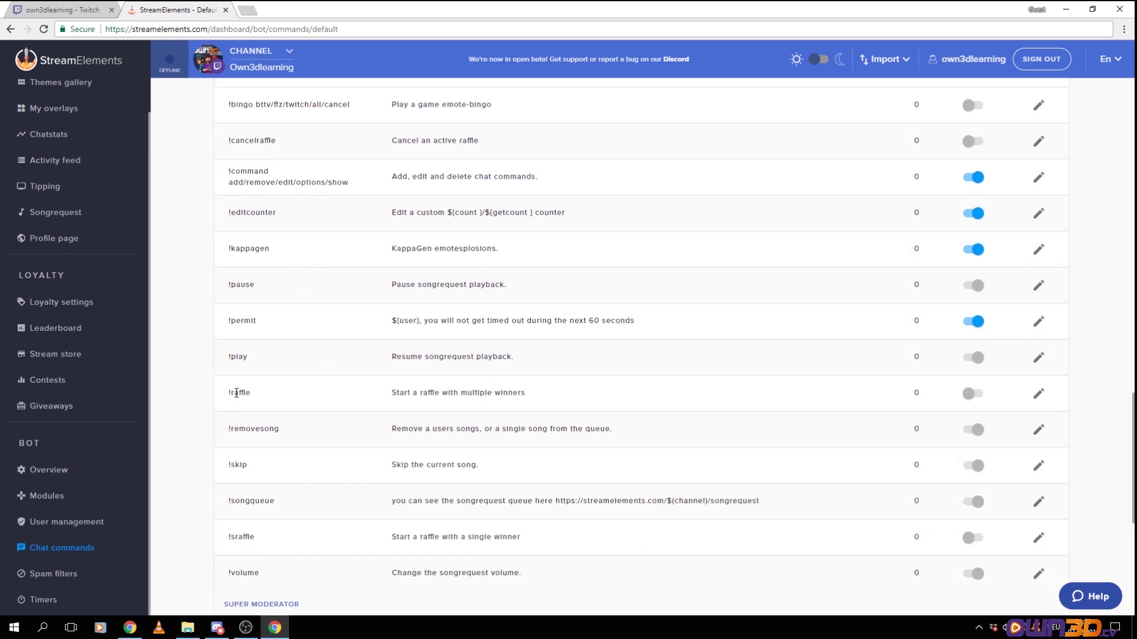
pyautogui.scroll(-3, 290, 394)
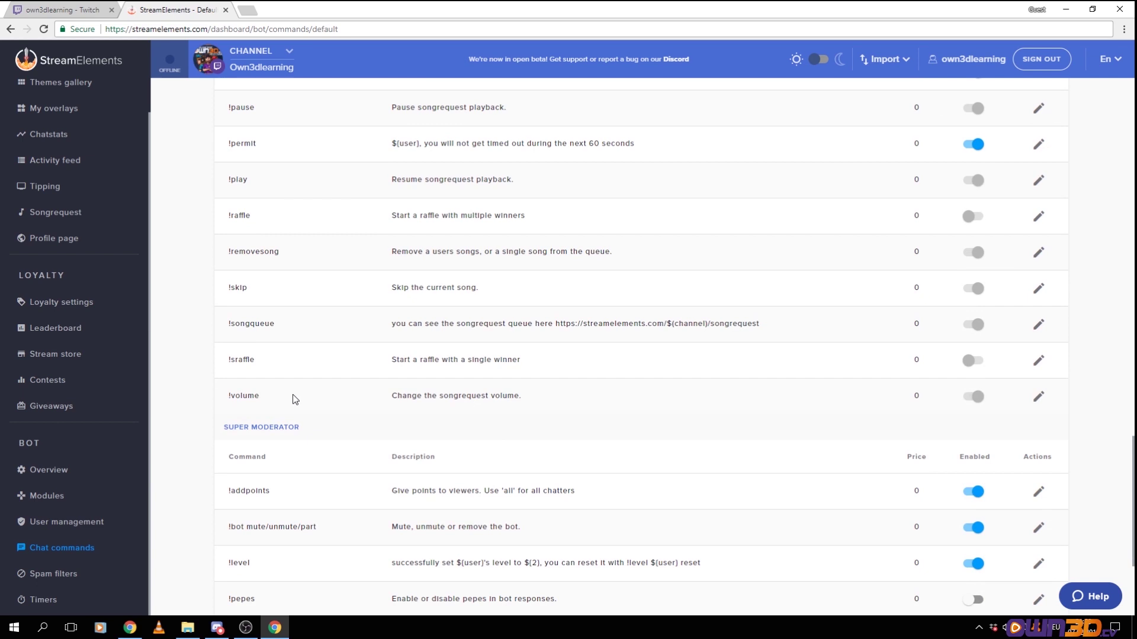
# Read the !volume description, then bring up the !skip command's edit form
pyautogui.moveTo(385, 400); pyautogui.dragTo(528, 401)
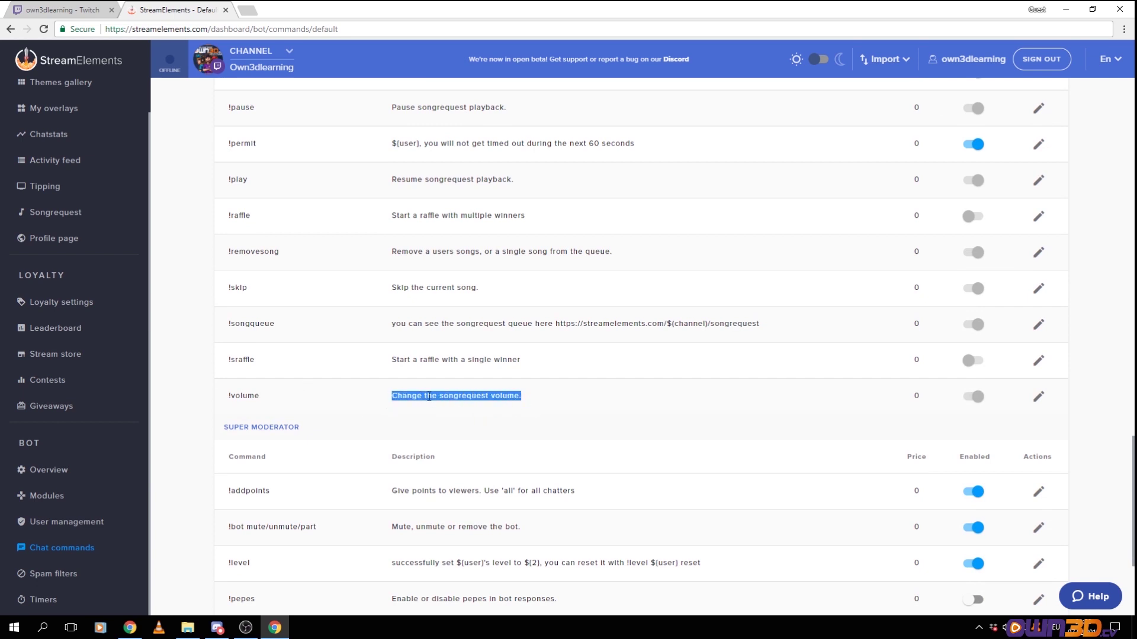
pyautogui.scroll(2, 487, 406)
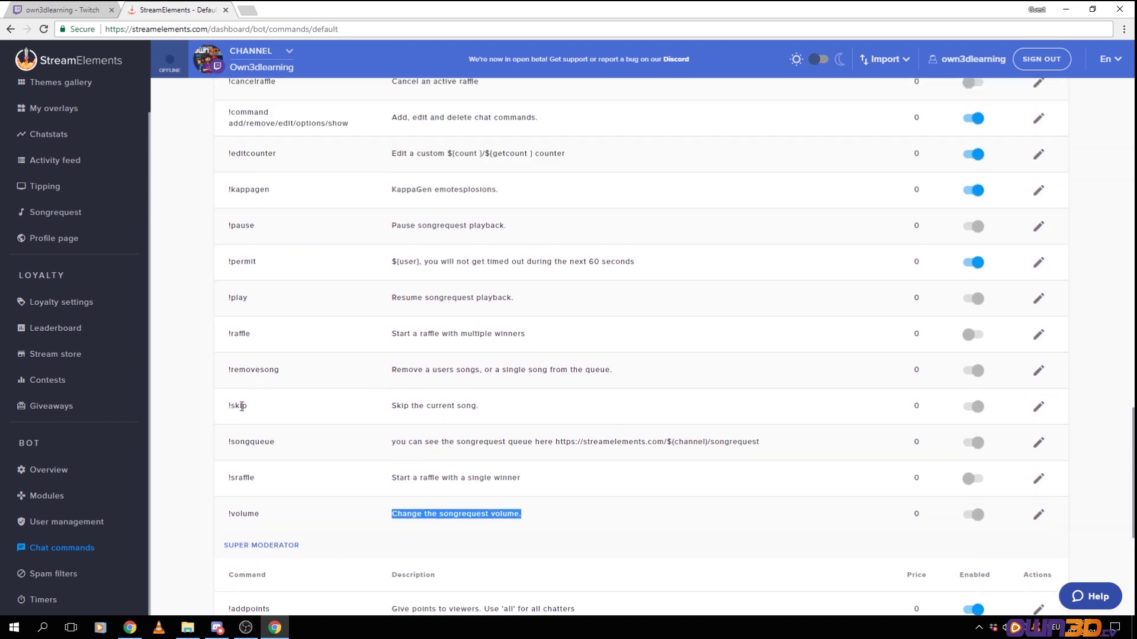
pyautogui.click(408, 405)
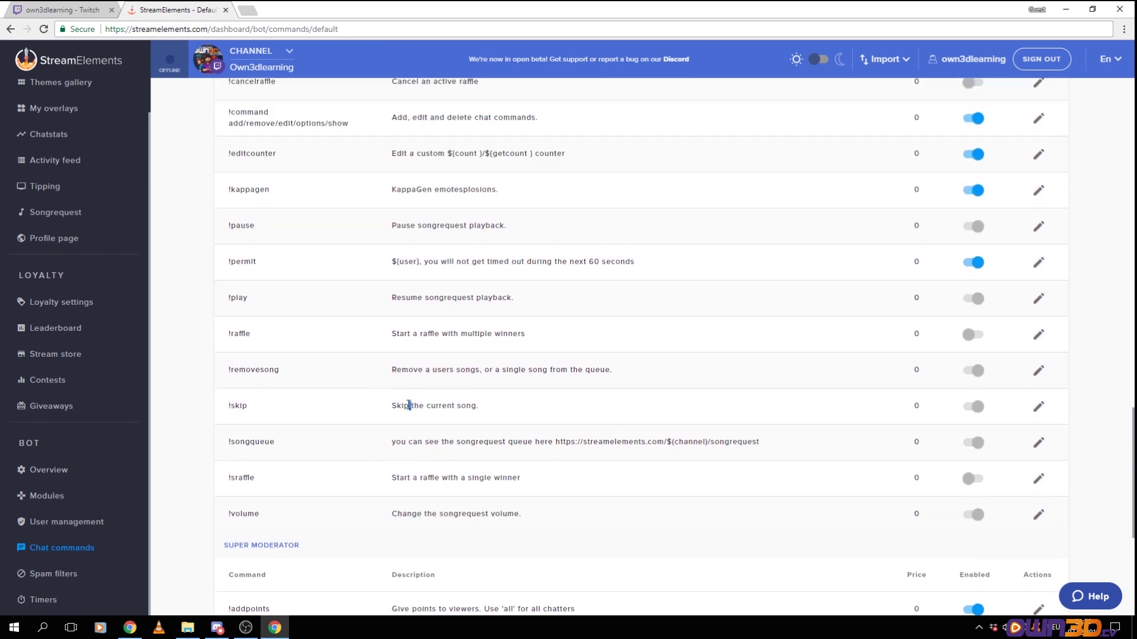
pyautogui.click(1038, 407)
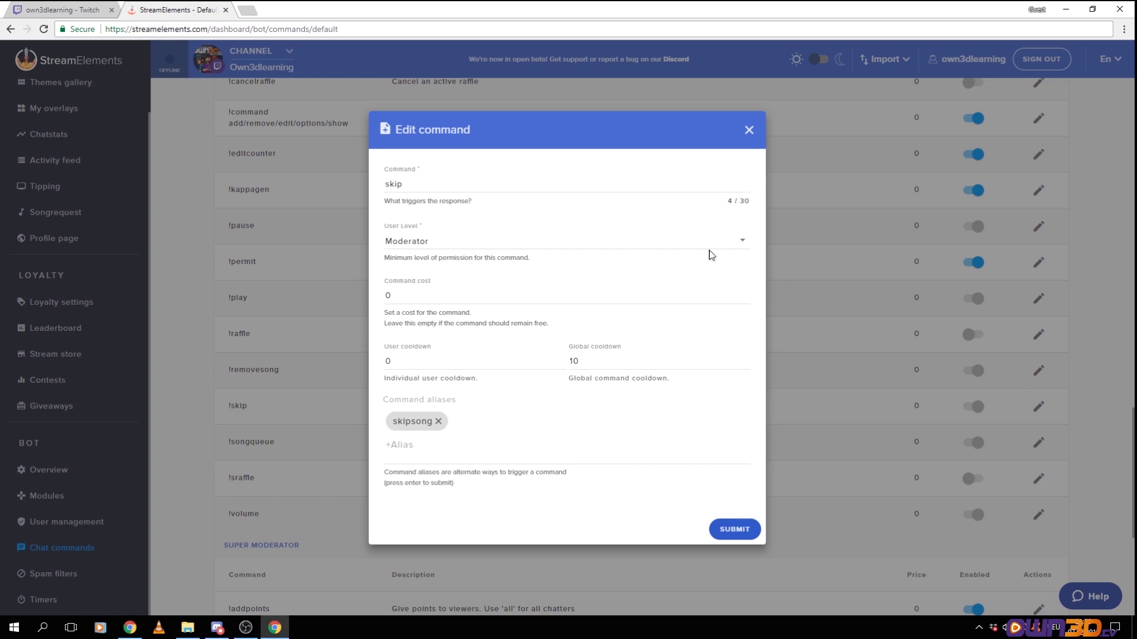
# Check the available user levels for !skip, keep Moderator, and close the editor unchanged
pyautogui.click(750, 248)
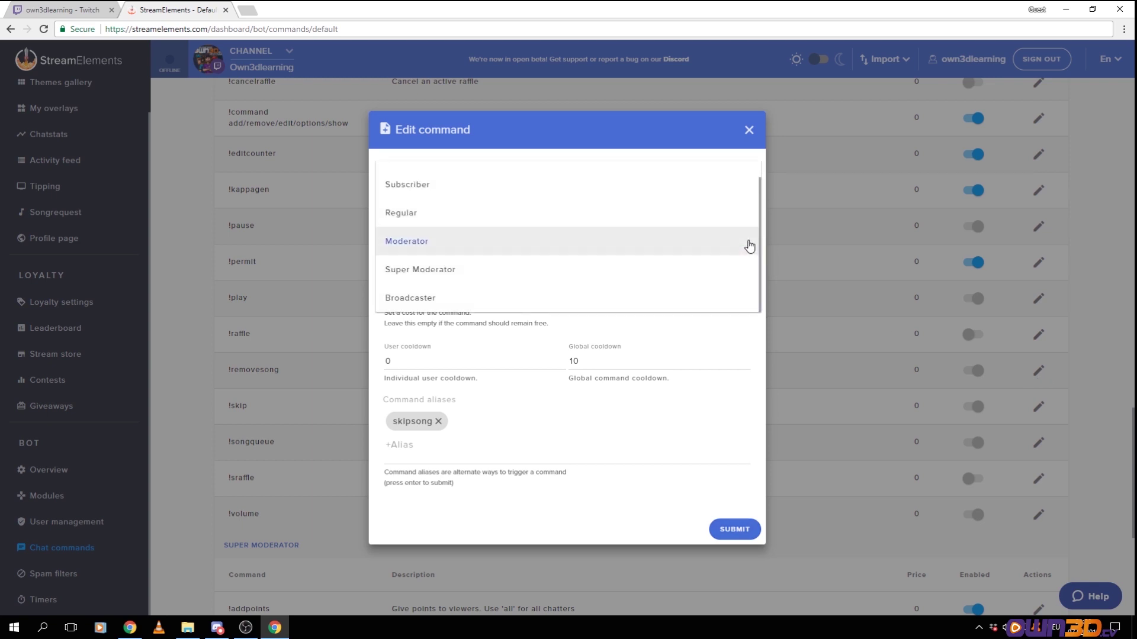
pyautogui.scroll(1, 408, 214)
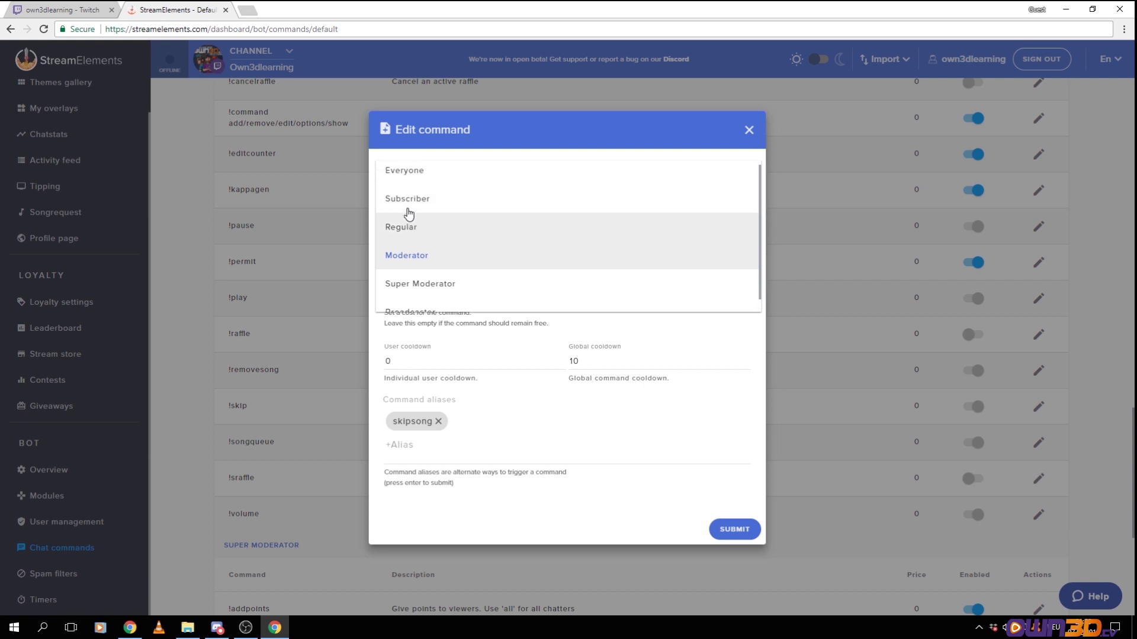
pyautogui.scroll(-1, 425, 252)
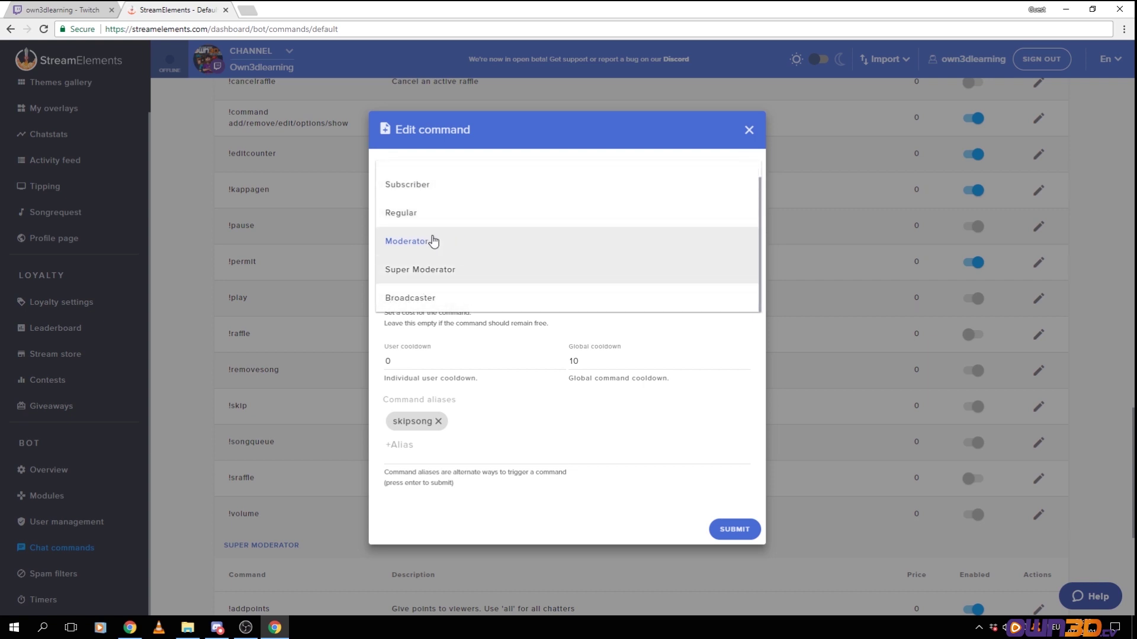
pyautogui.click(746, 132)
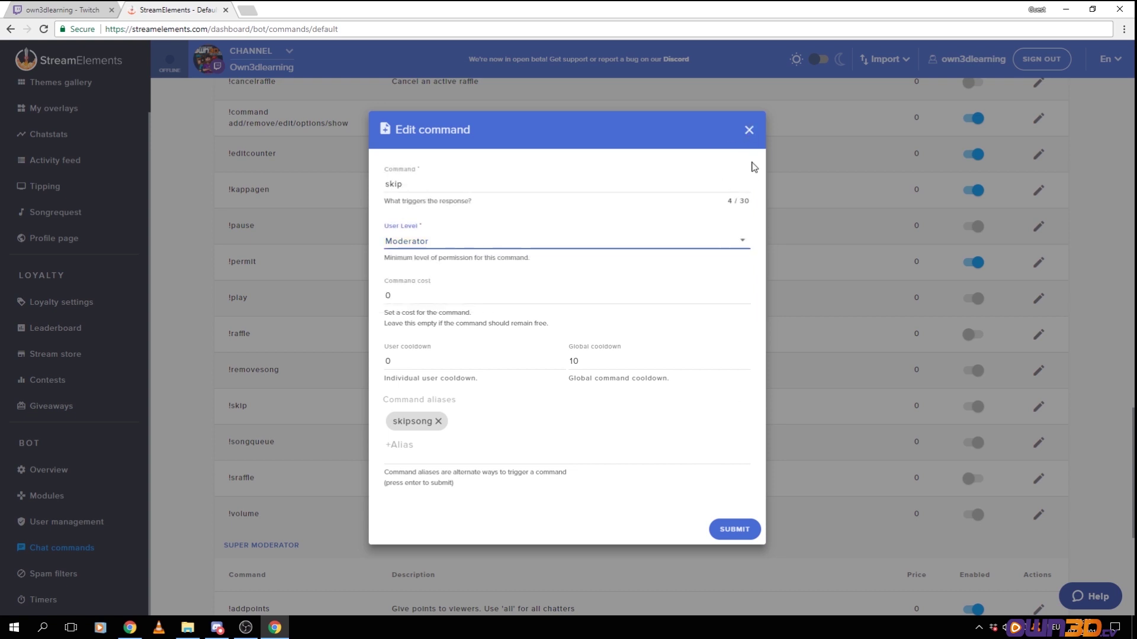
pyautogui.click(749, 131)
pyautogui.scroll(-5, 568, 344)
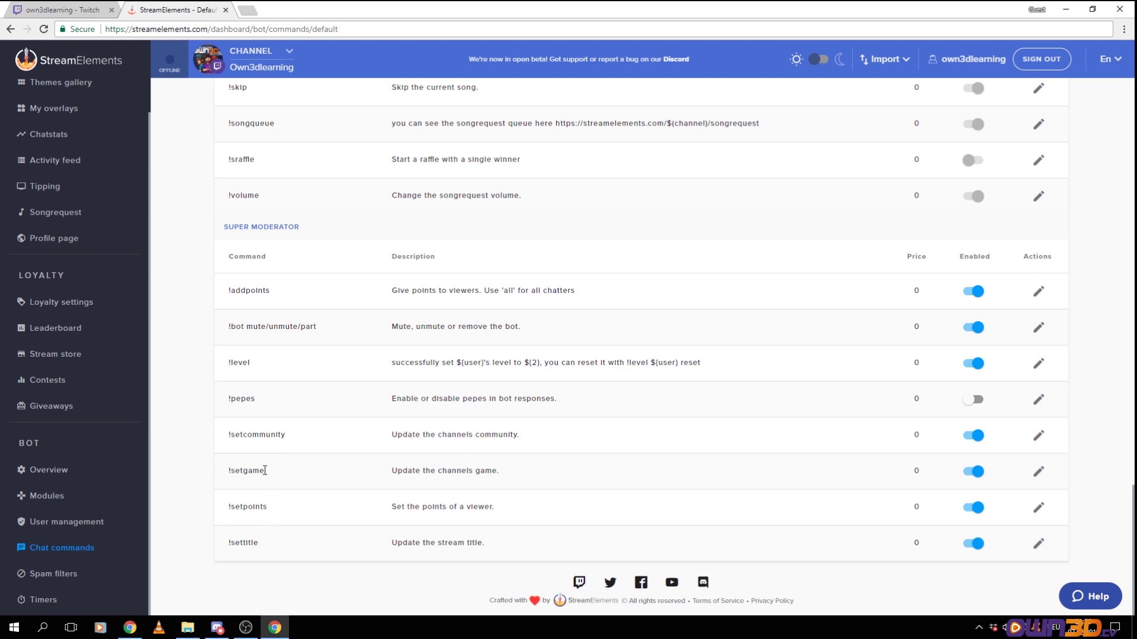
pyautogui.moveTo(261, 470); pyautogui.dragTo(297, 480)
pyautogui.click(296, 485)
pyautogui.moveTo(227, 327); pyautogui.dragTo(318, 329)
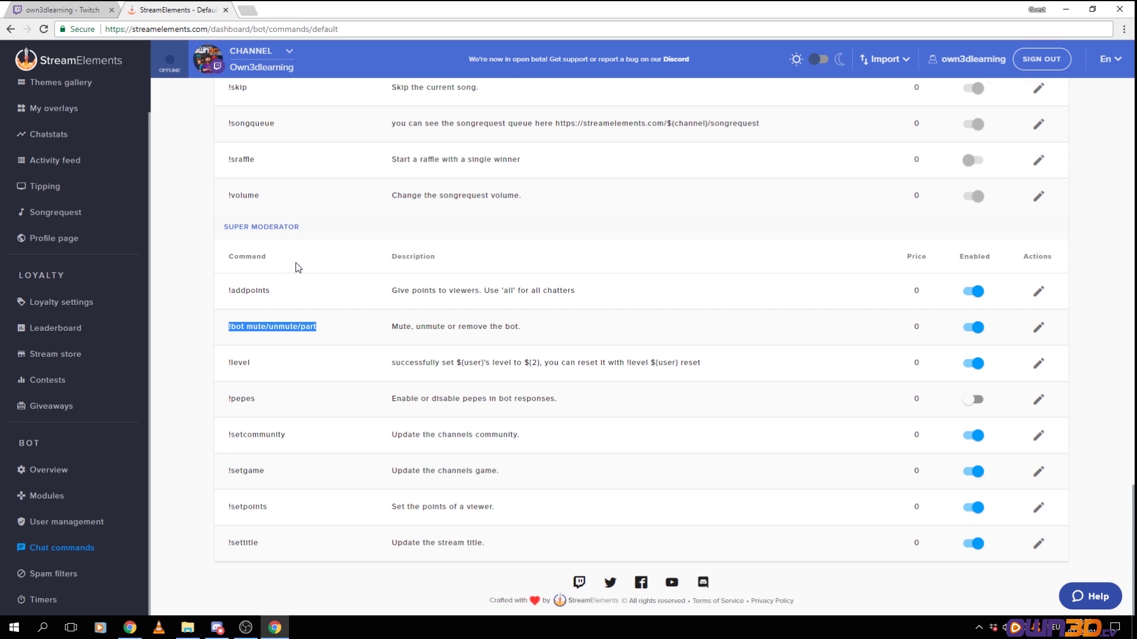
pyautogui.click(232, 327)
pyautogui.moveTo(227, 326); pyautogui.dragTo(318, 326)
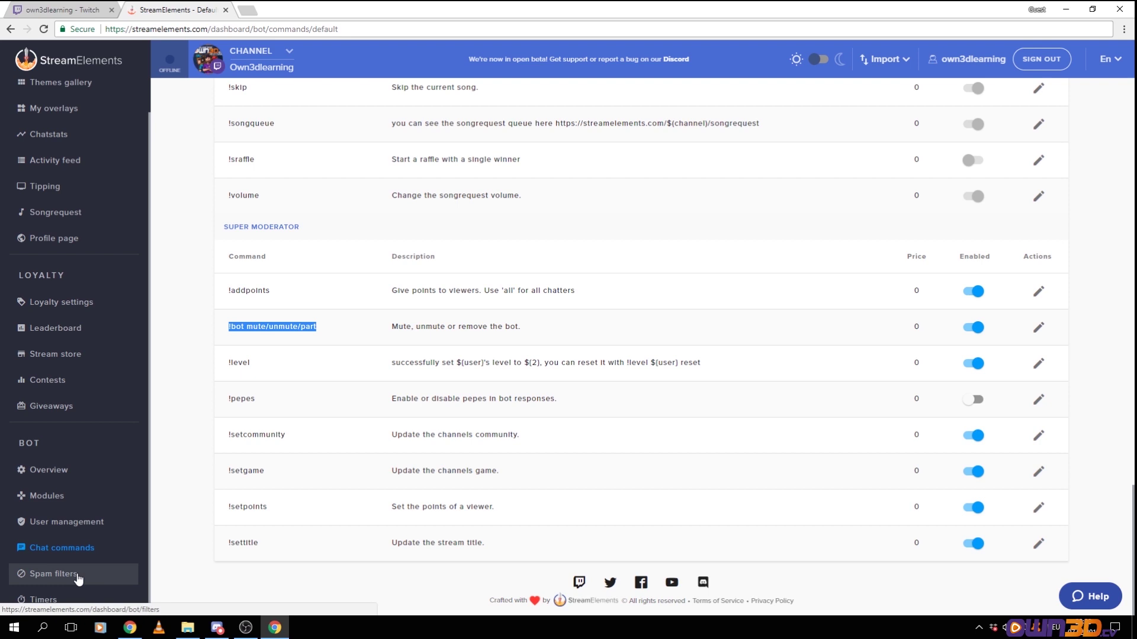
# Open Spam filters and set the preset slider to Filters Off, disabling all six protections
pyautogui.click(78, 577)
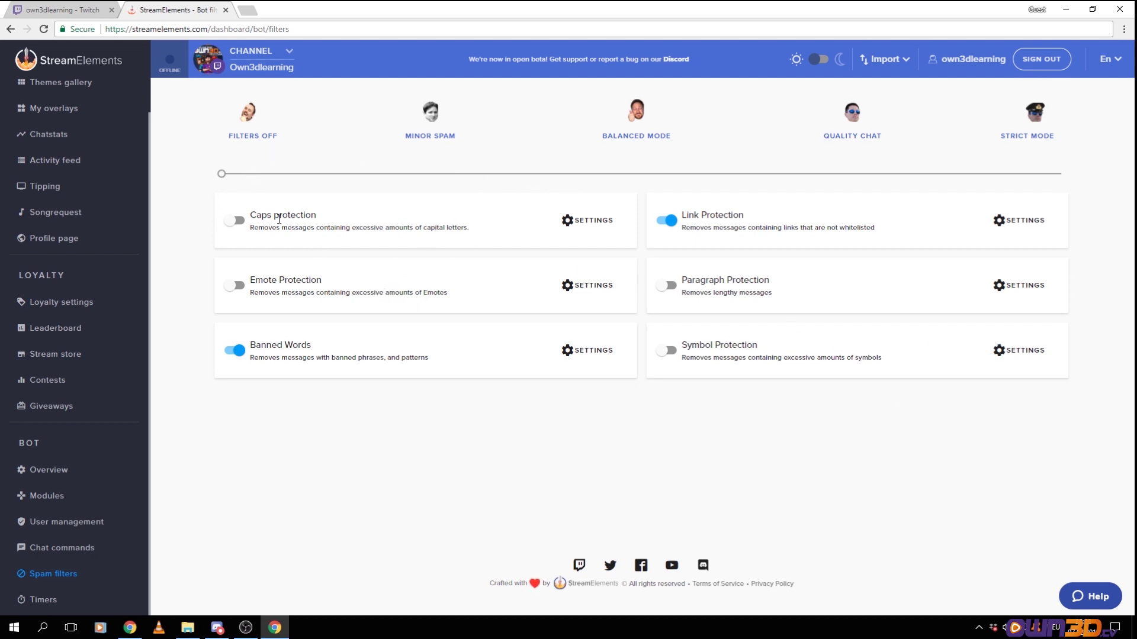
pyautogui.moveTo(250, 214); pyautogui.dragTo(469, 249)
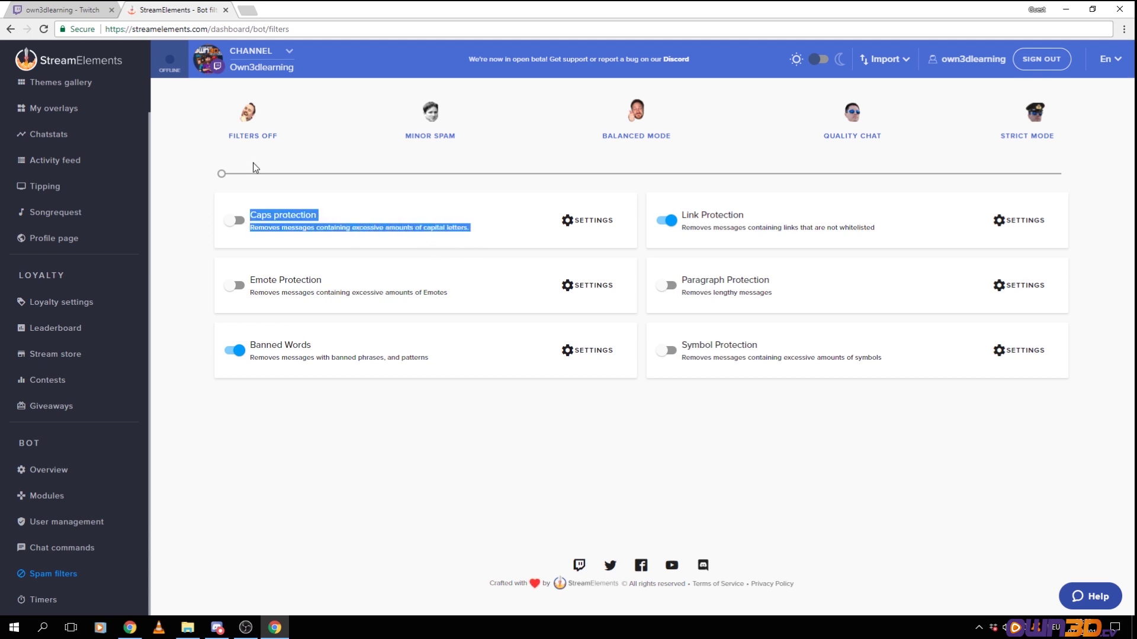
pyautogui.moveTo(221, 176); pyautogui.dragTo(187, 158)
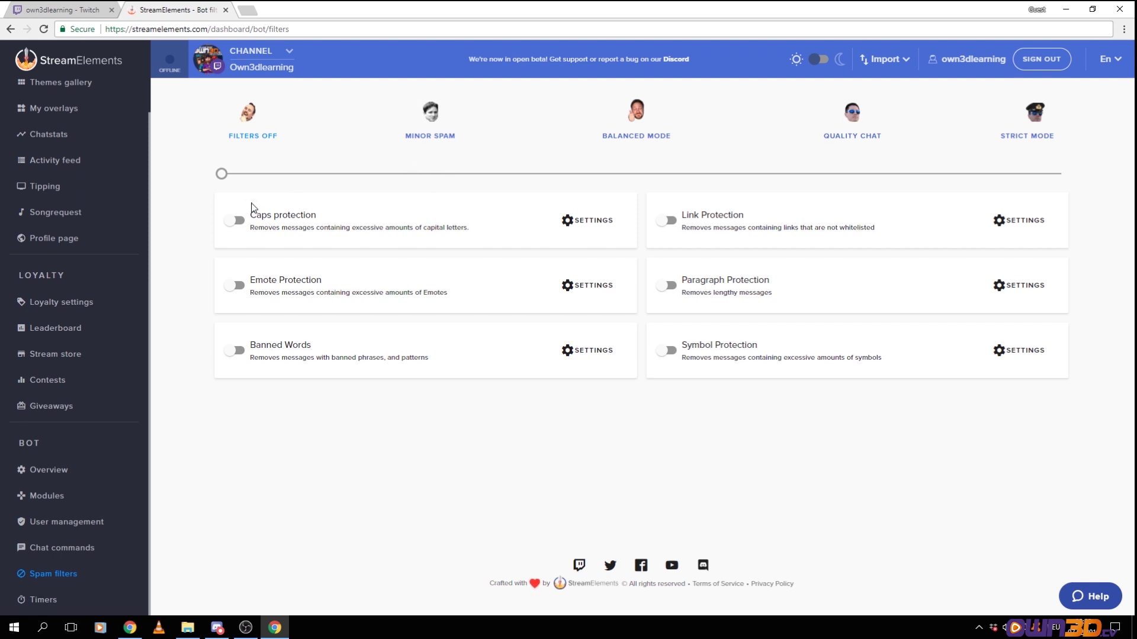
pyautogui.moveTo(251, 214); pyautogui.dragTo(490, 239)
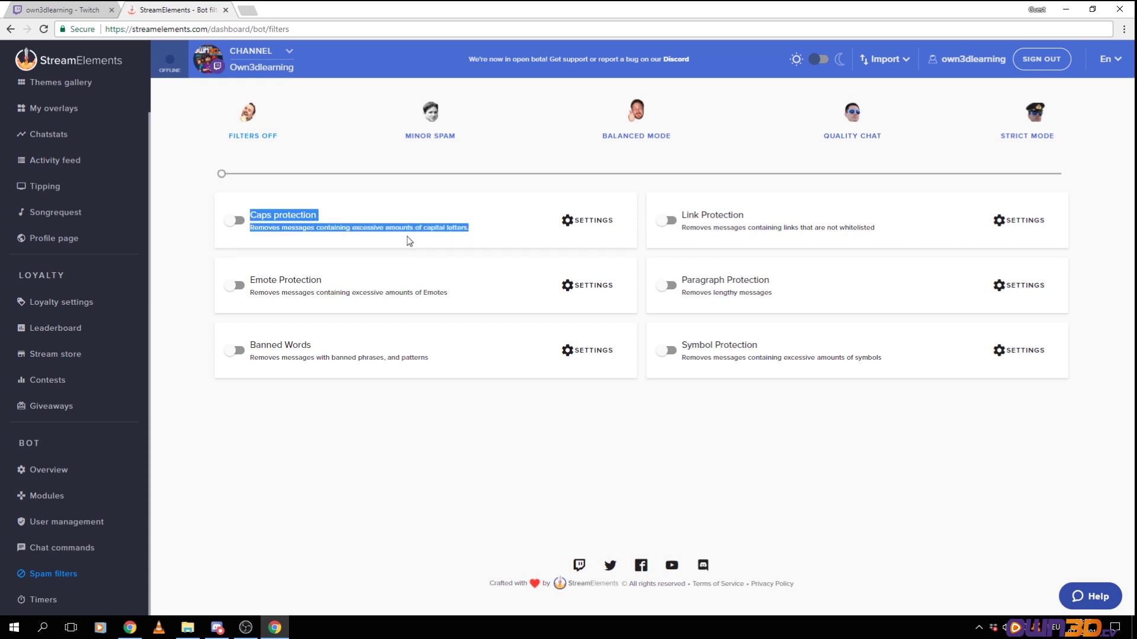
# Save caps protection with a 30-second timeout, Regulars exempt, and message 'You just got hit by the ban hammer! LUL'
pyautogui.click(570, 223)
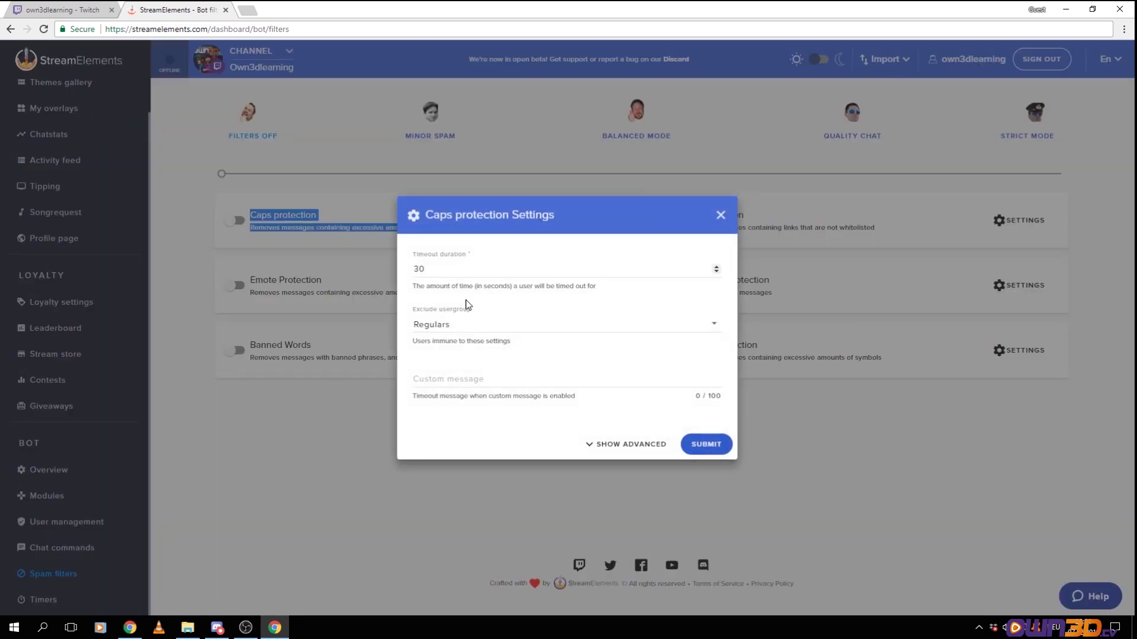
pyautogui.doubleClick(415, 271)
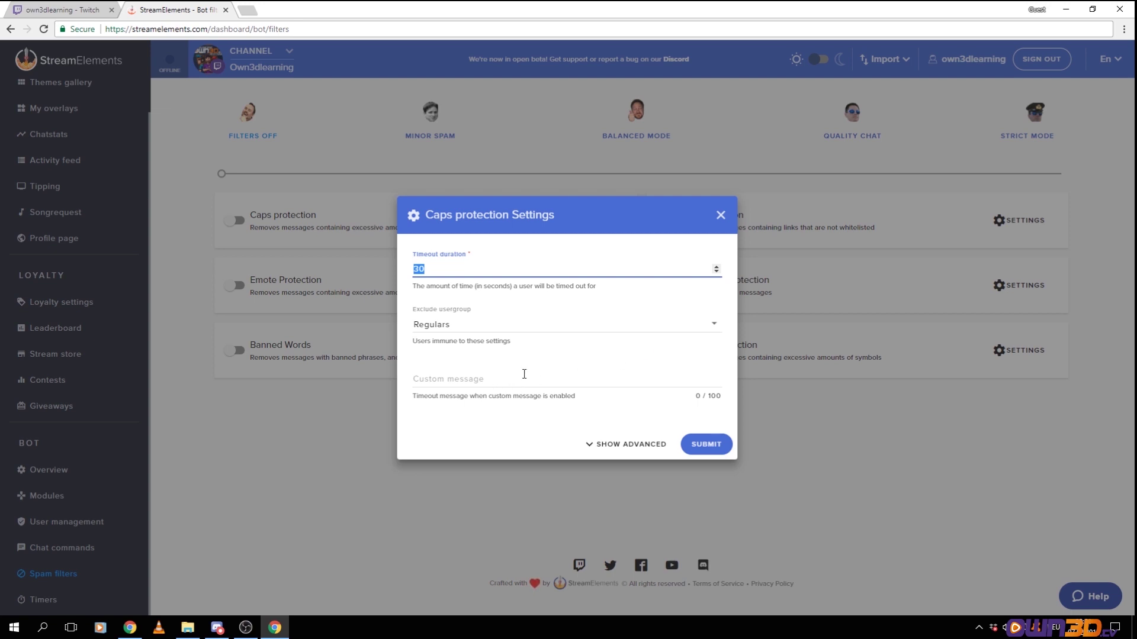
pyautogui.click(715, 325)
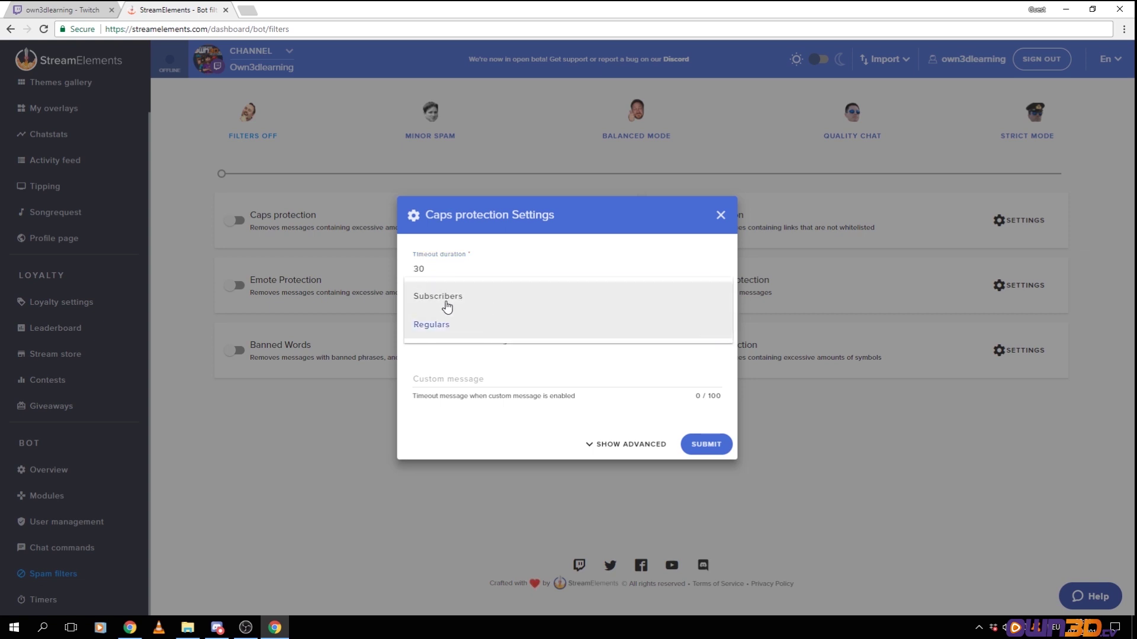
pyautogui.click(498, 369)
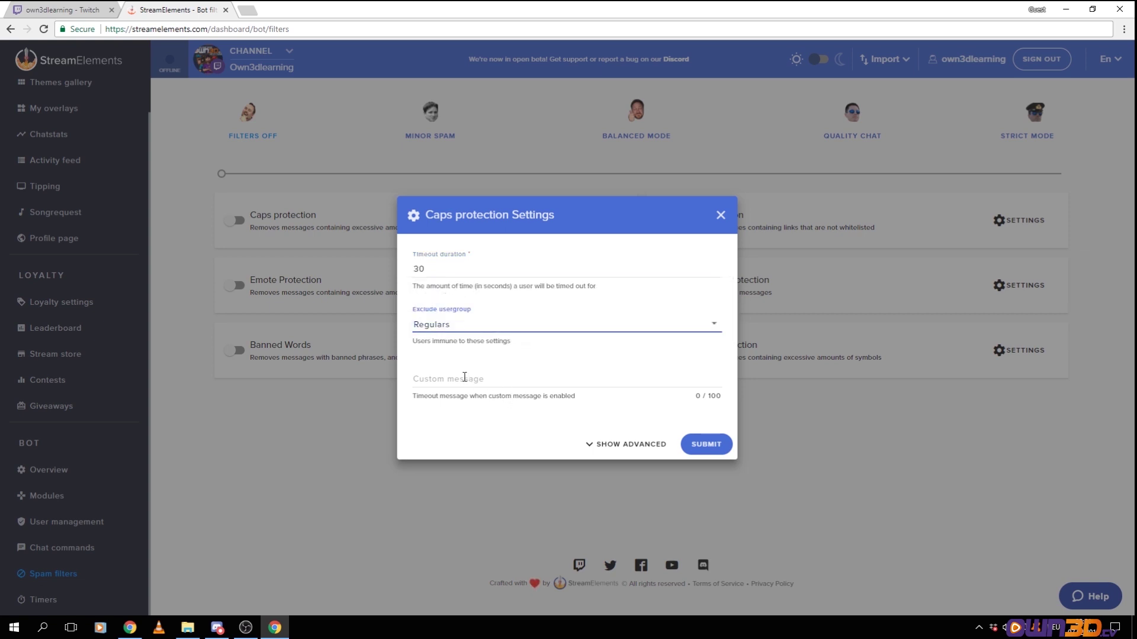
pyautogui.click(416, 380)
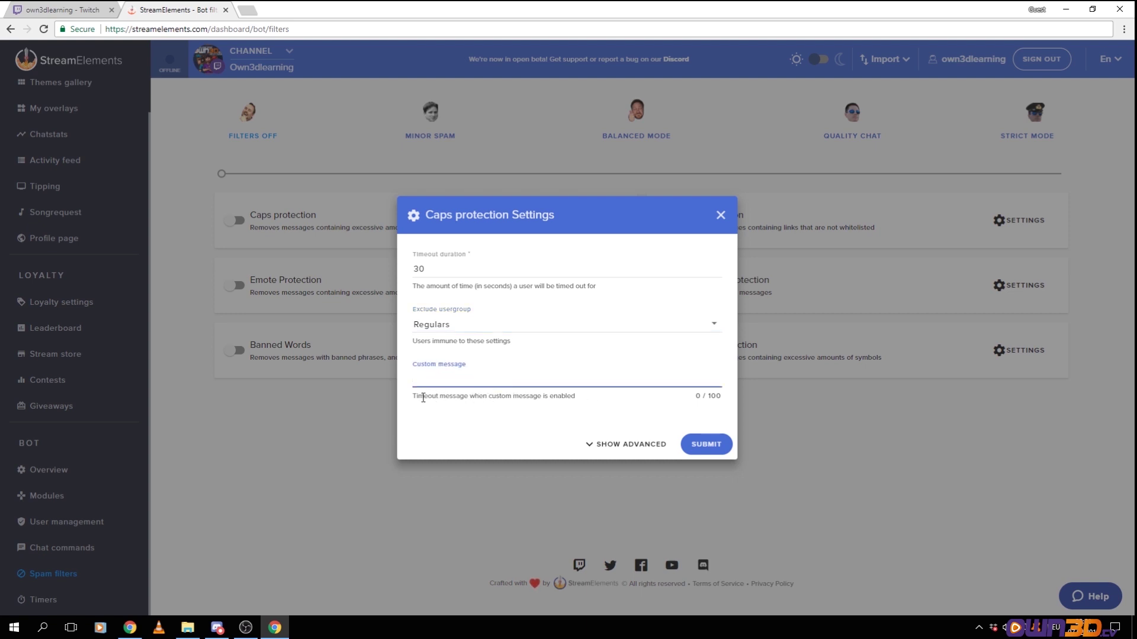
pyautogui.moveTo(423, 398); pyautogui.dragTo(490, 506)
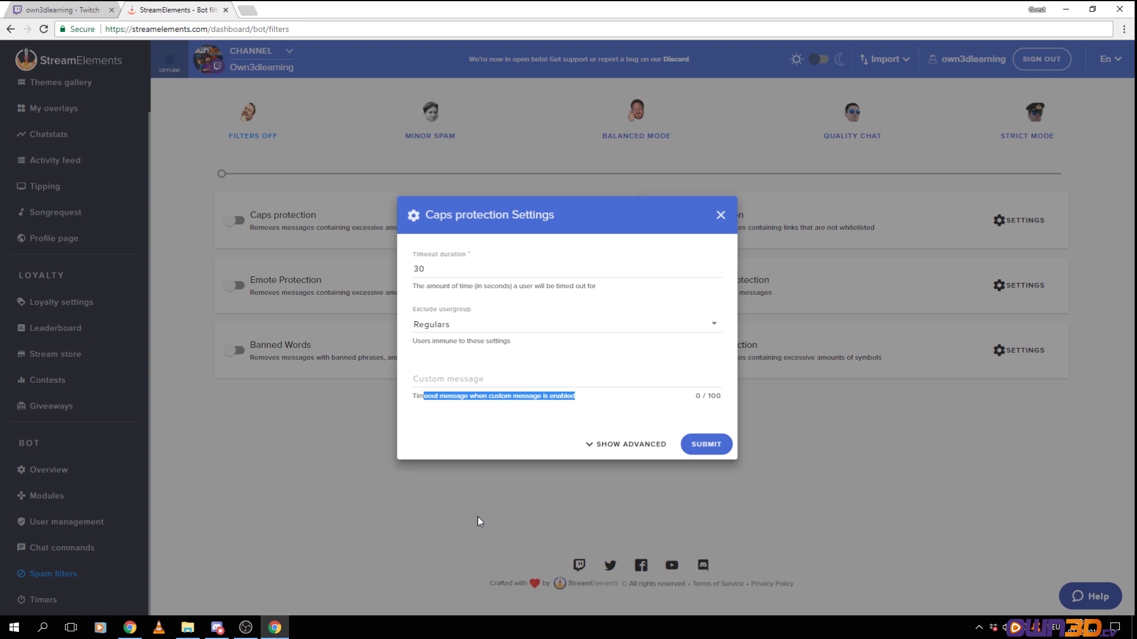
pyautogui.click(457, 380)
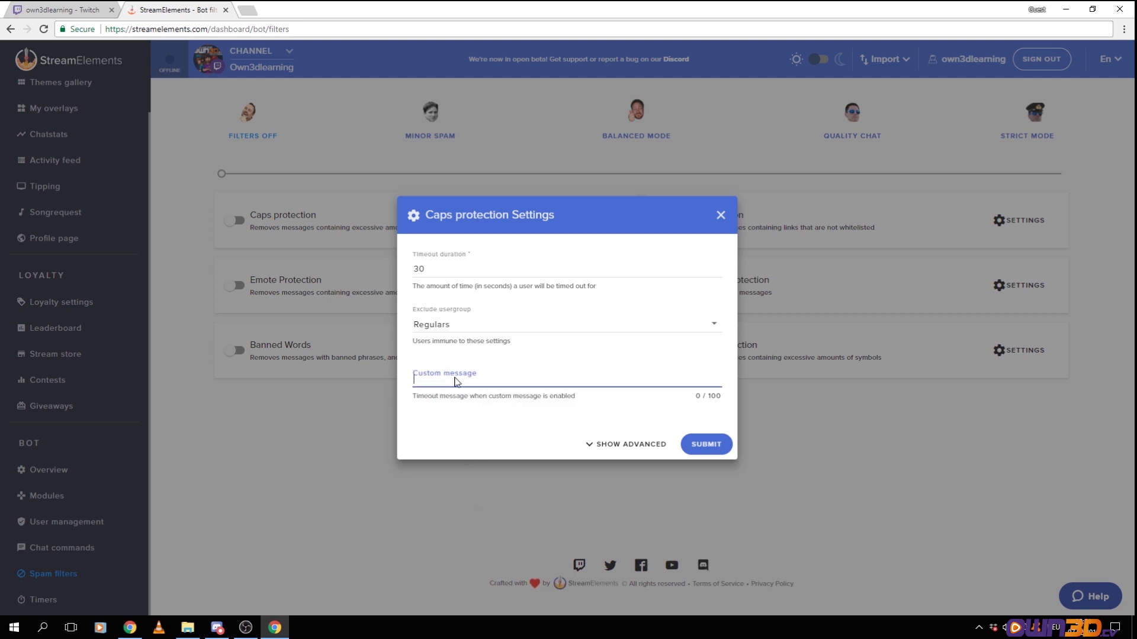
pyautogui.write('You just got hit by the ban hammer ')
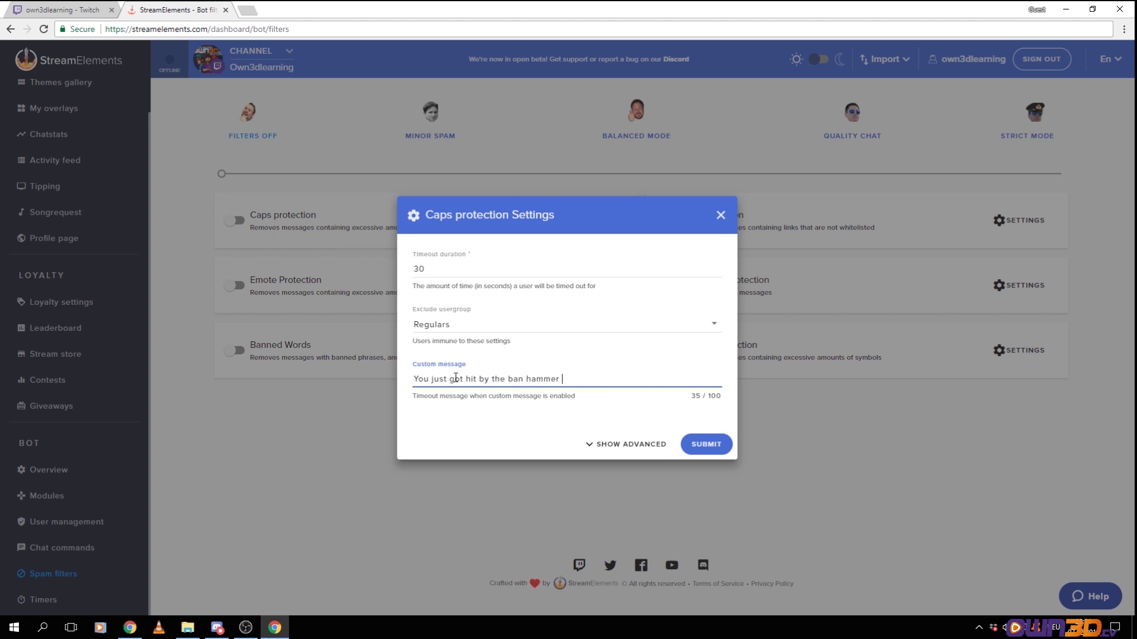
pyautogui.write(' LUL')
pyautogui.click(702, 445)
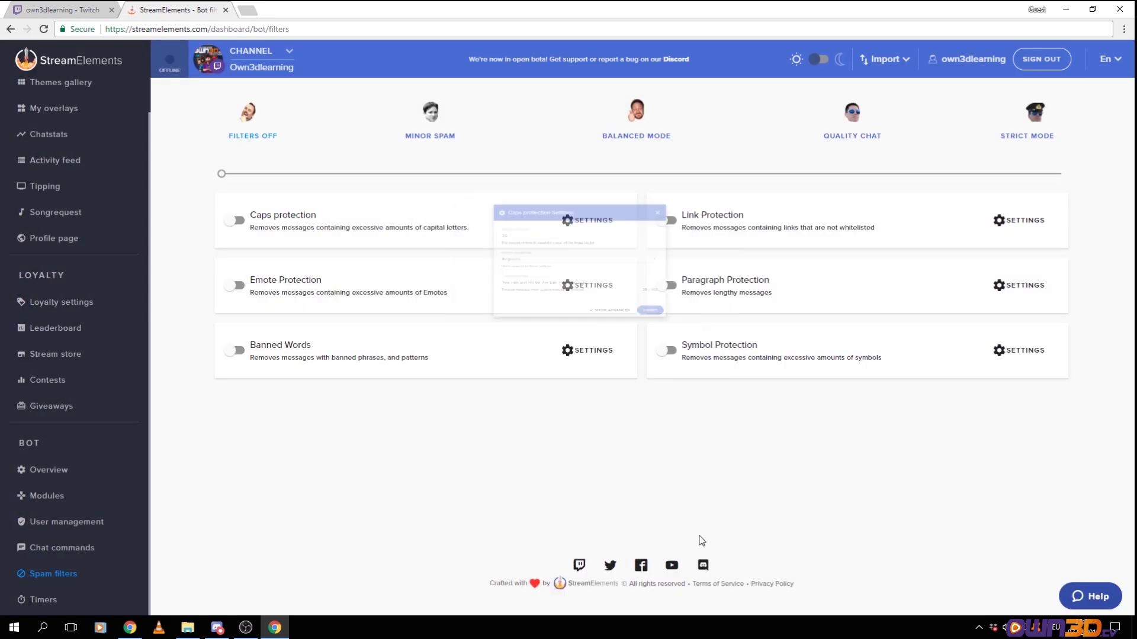
# Review the advanced caps limits (10 characters, 30 amount, 50 percent) and save them unchanged
pyautogui.click(571, 220)
pyautogui.click(651, 444)
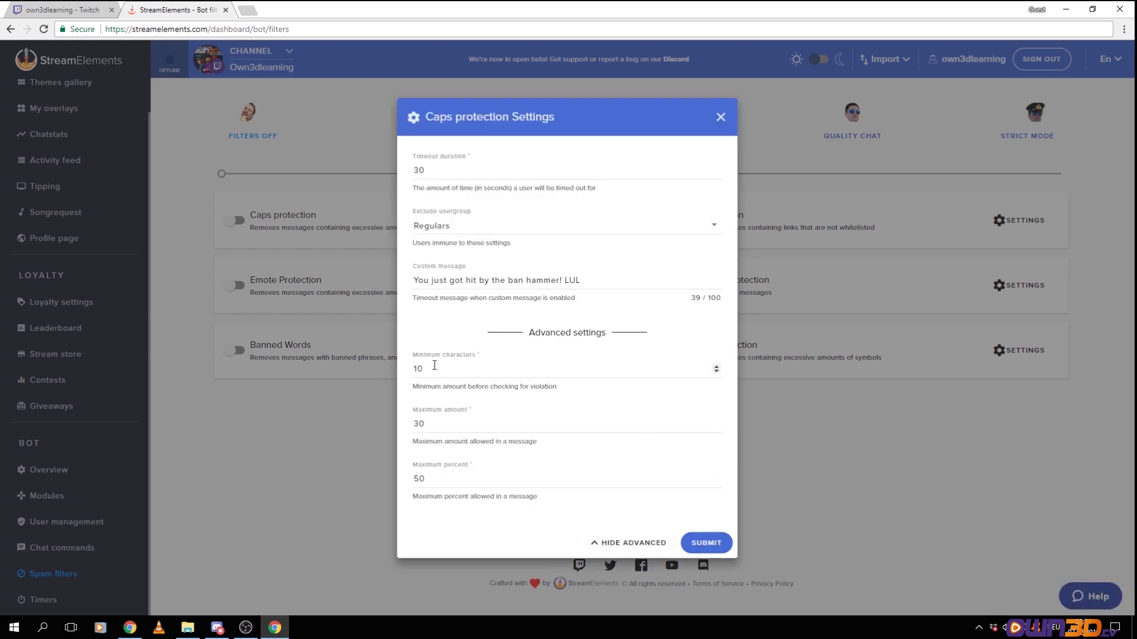
pyautogui.moveTo(434, 358); pyautogui.dragTo(559, 393)
pyautogui.click(418, 386)
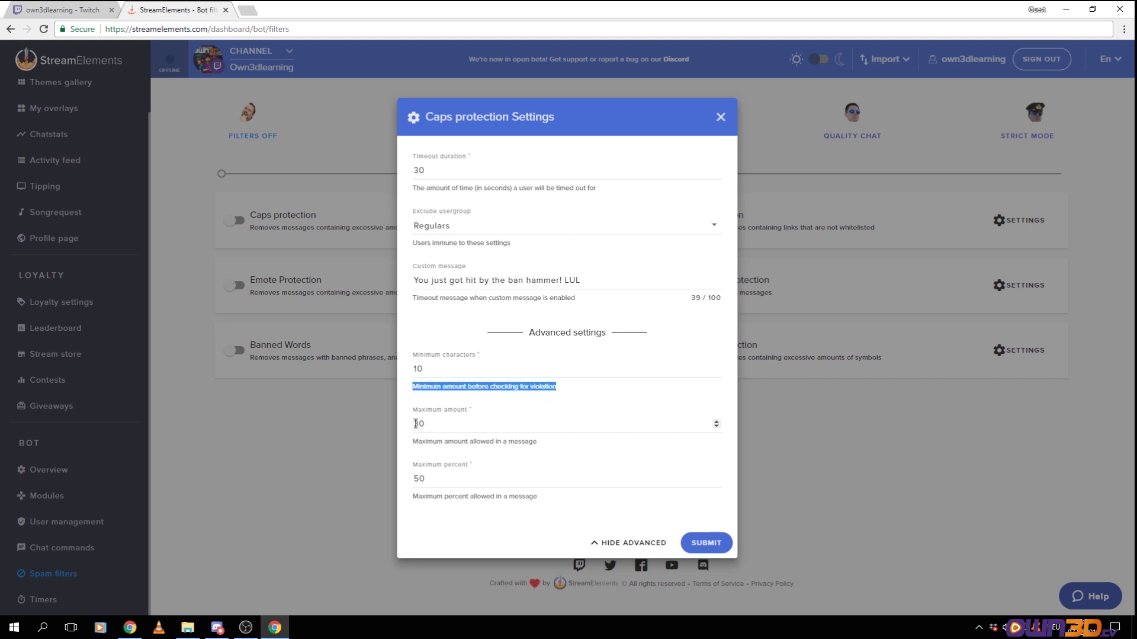
pyautogui.moveTo(427, 442); pyautogui.dragTo(560, 446)
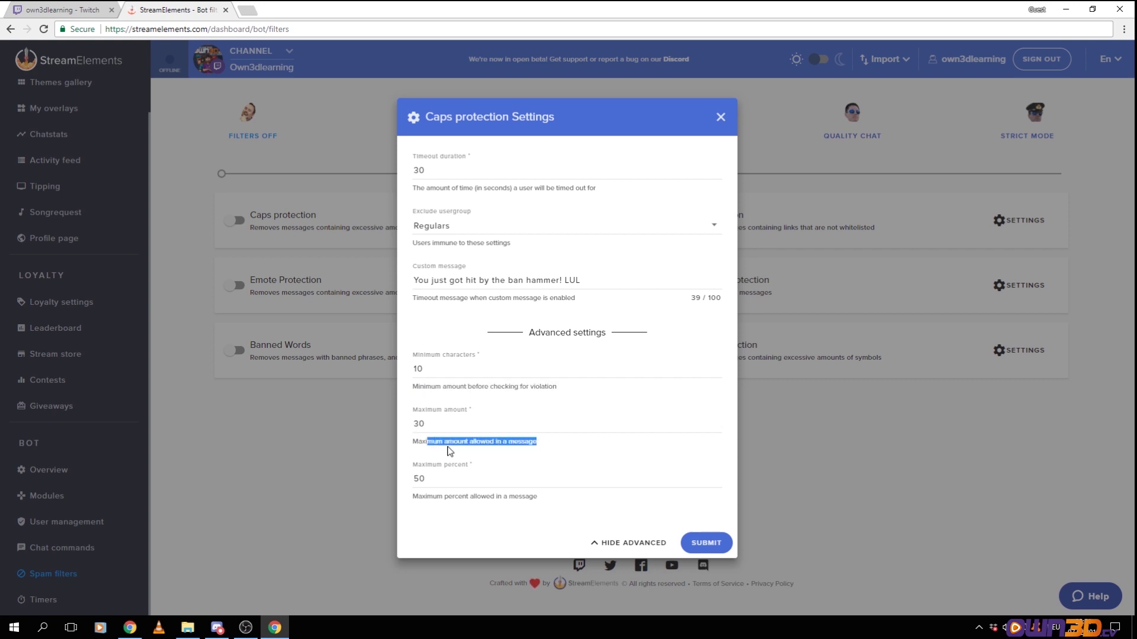
pyautogui.moveTo(418, 496); pyautogui.dragTo(467, 497)
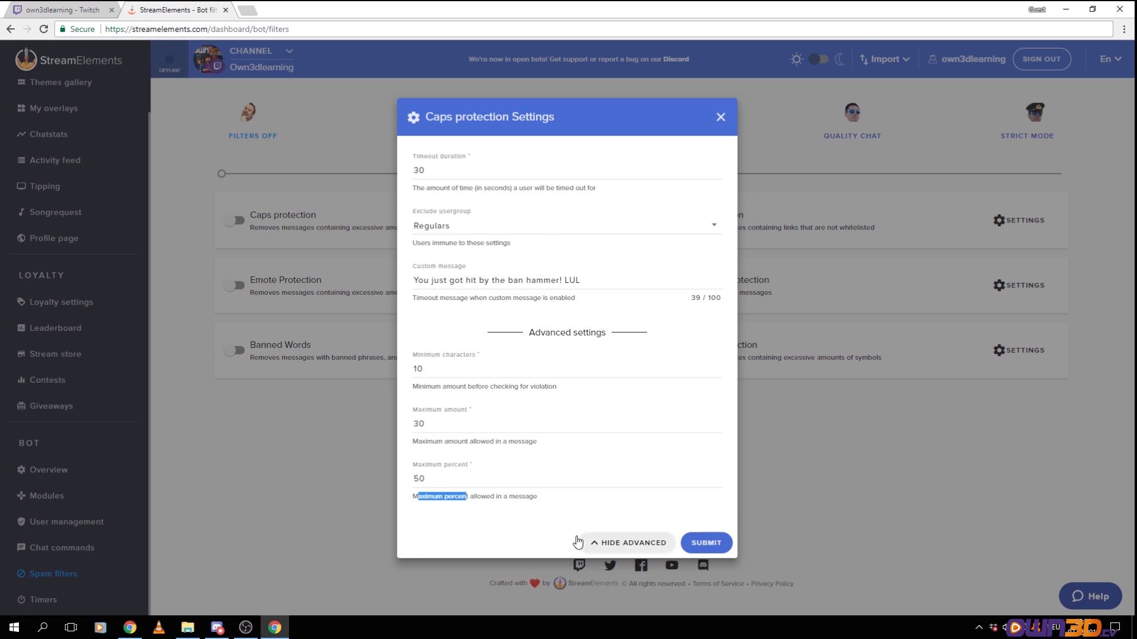
pyautogui.click(441, 497)
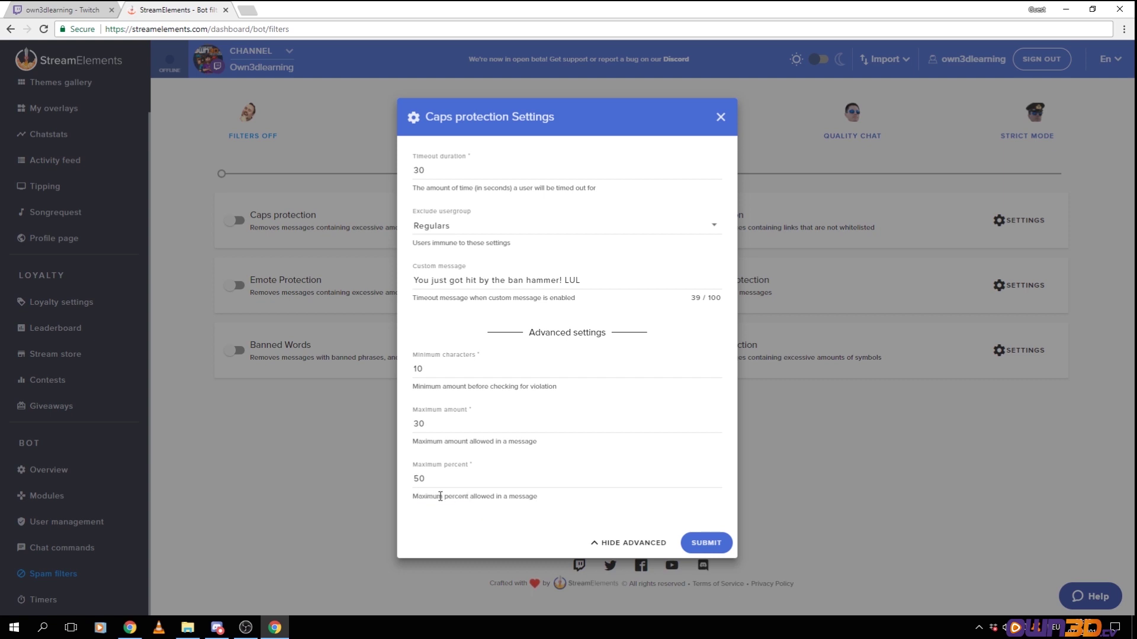
pyautogui.click(710, 542)
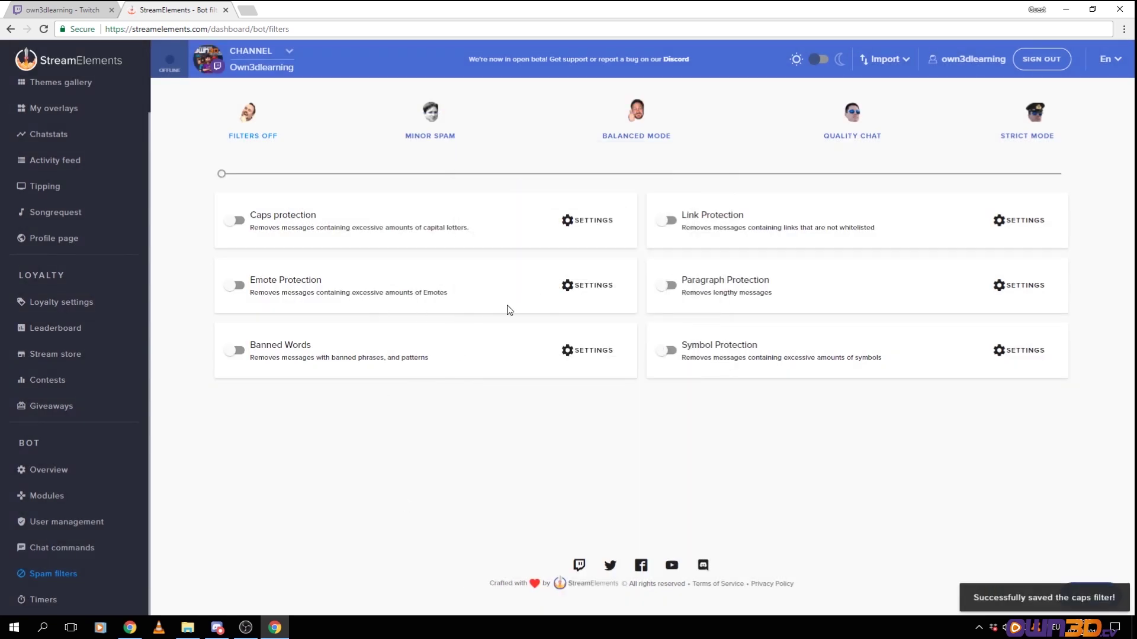
# Inspect the advanced Emote Protection options and close them without changes
pyautogui.click(573, 296)
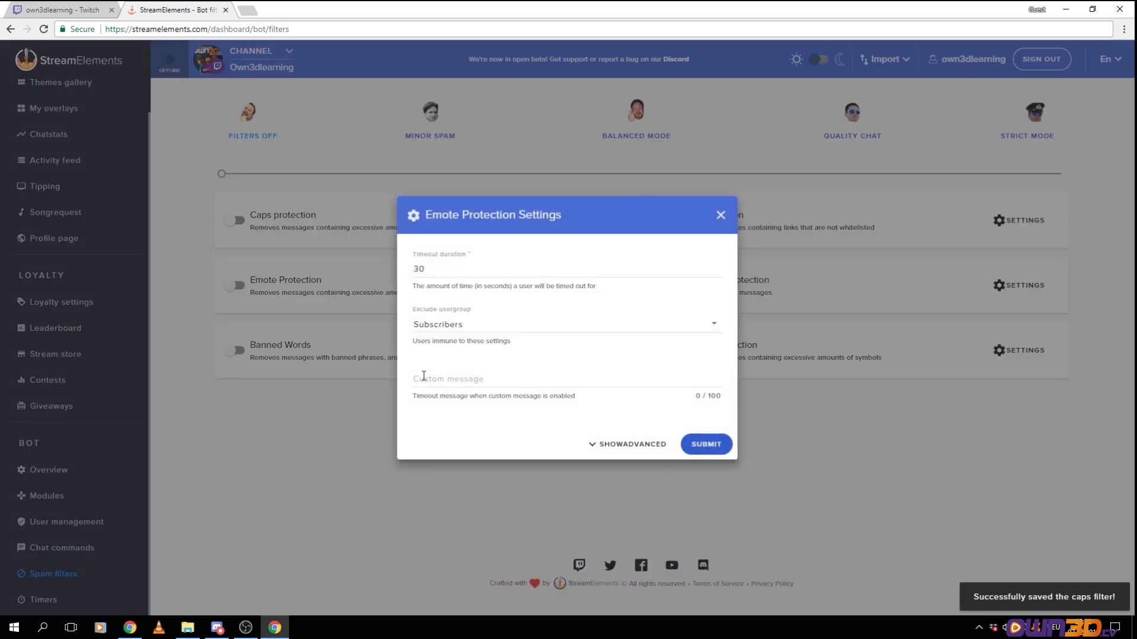
pyautogui.click(616, 443)
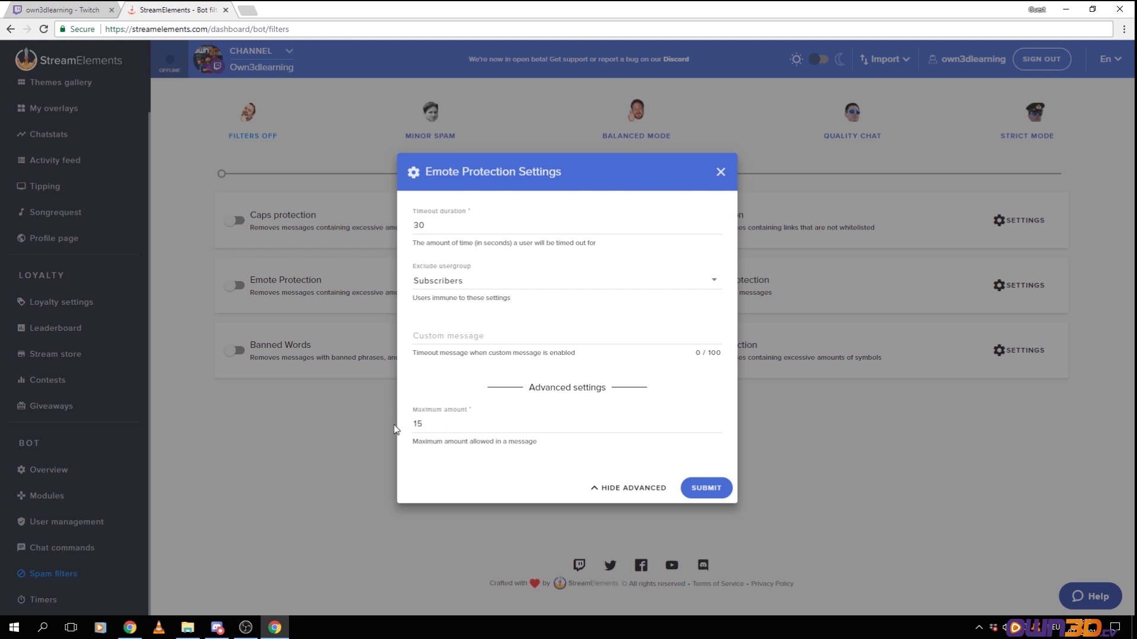
pyautogui.click(722, 173)
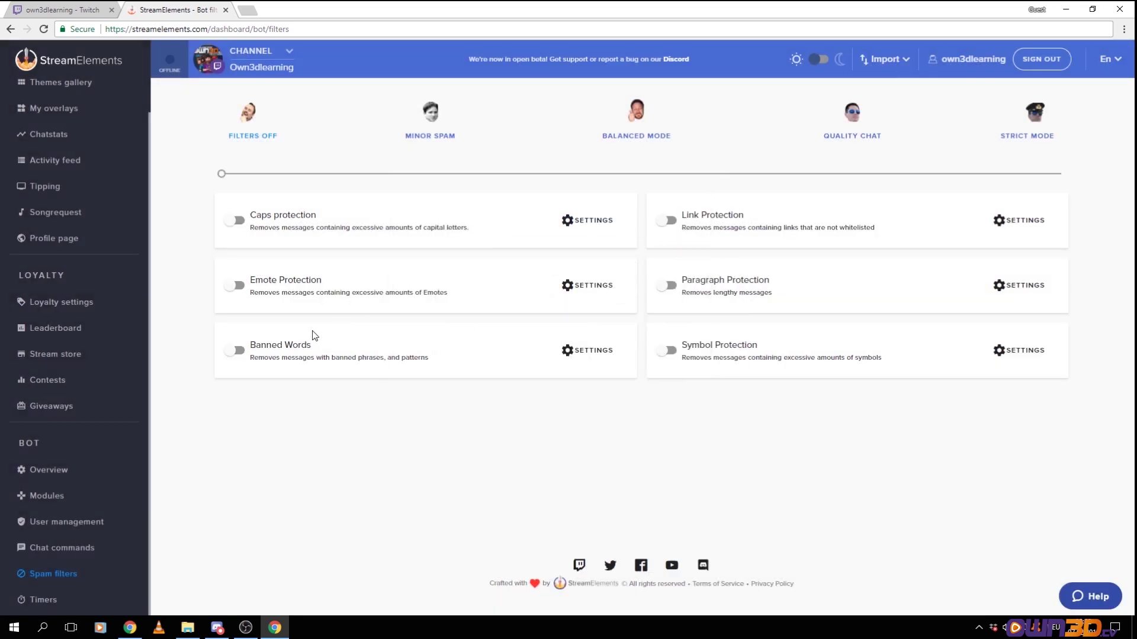
# Switch on the Banned Words filter and save 'Bob' to its banned words list
pyautogui.click(235, 350)
pyautogui.click(573, 351)
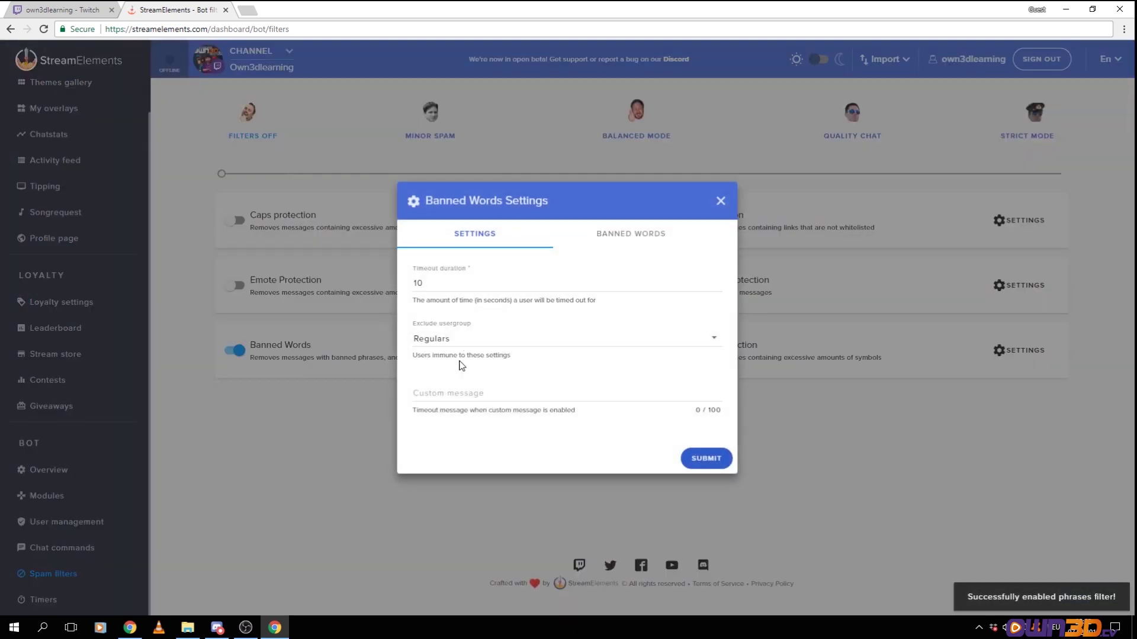
pyautogui.click(626, 245)
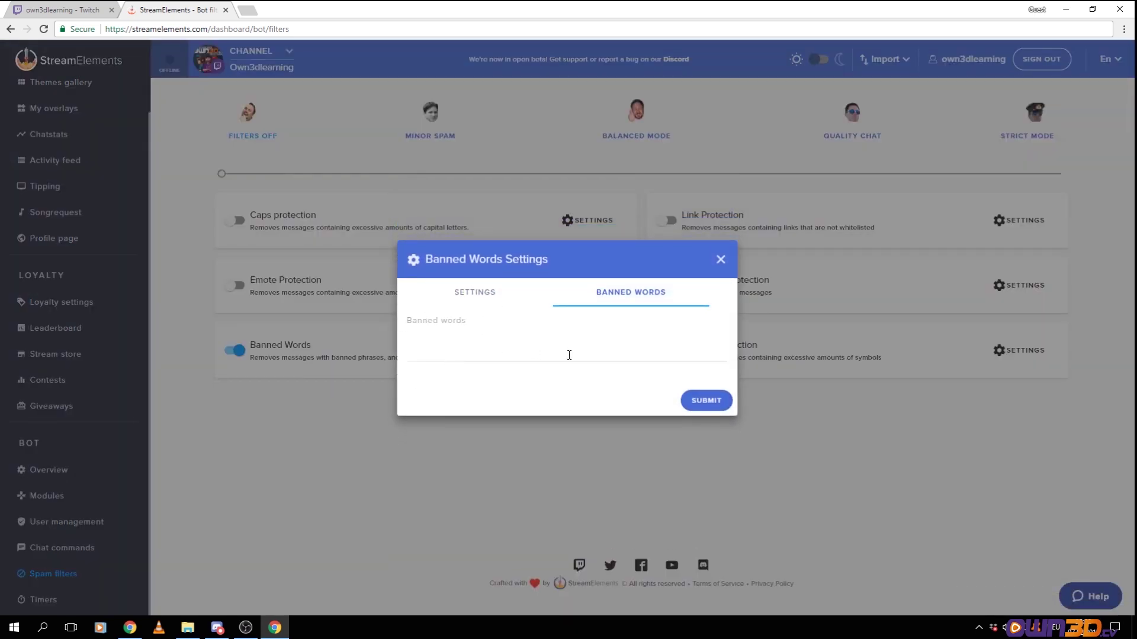
pyautogui.click(465, 324)
pyautogui.write('Bob')
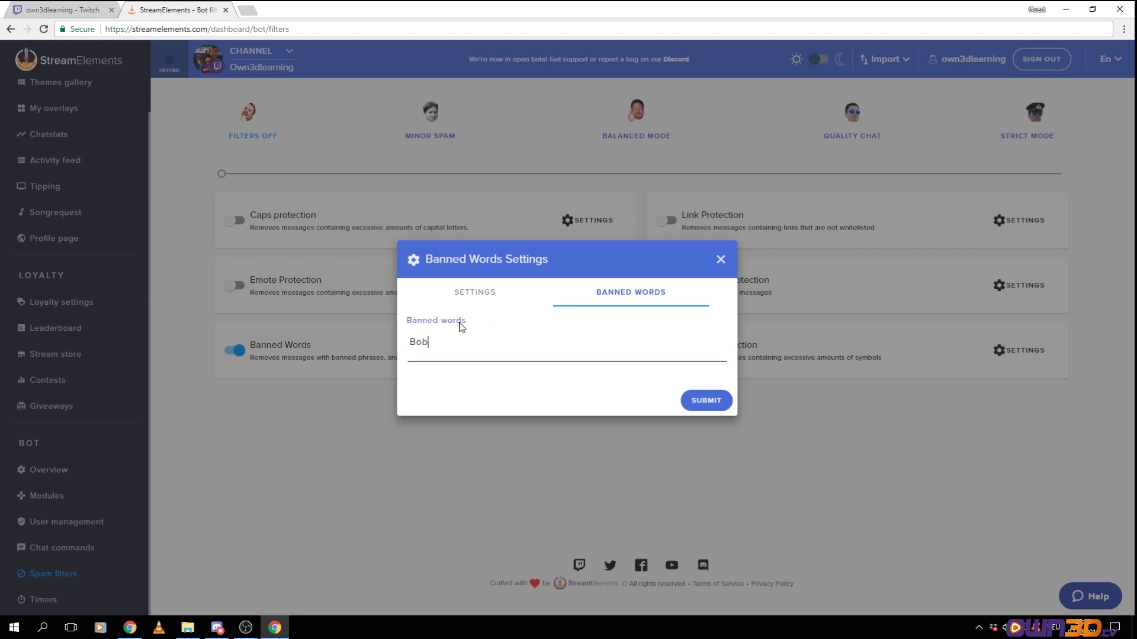
pyautogui.click(696, 403)
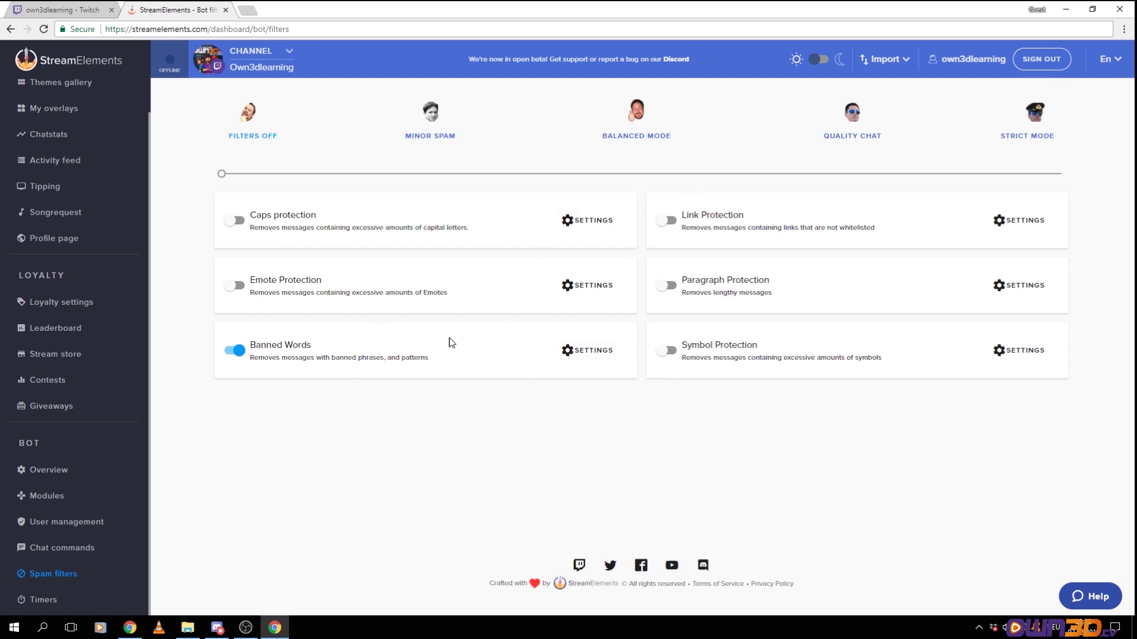
# Turn on Link Protection and check its whitelist, closing the settings without adding links
pyautogui.click(665, 220)
pyautogui.click(1001, 221)
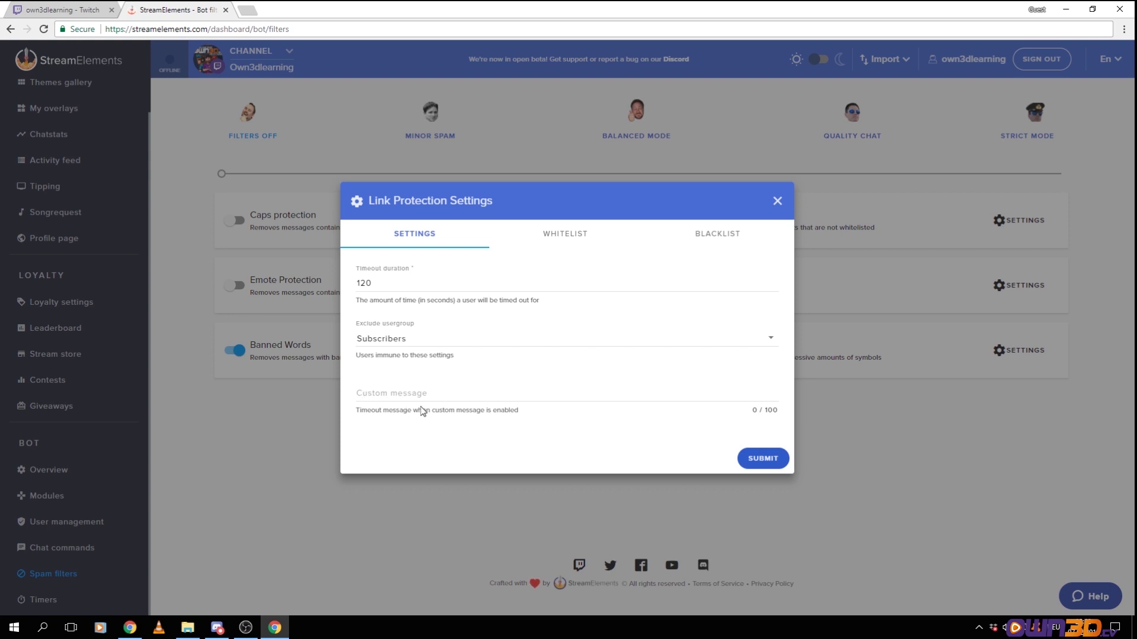
pyautogui.click(574, 232)
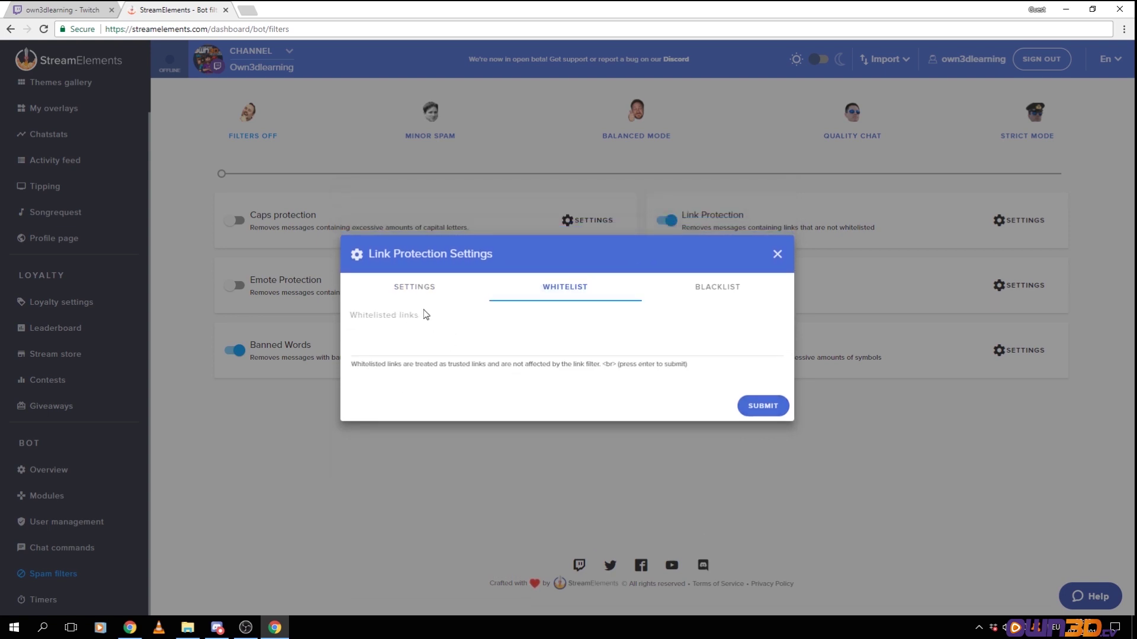
pyautogui.click(477, 328)
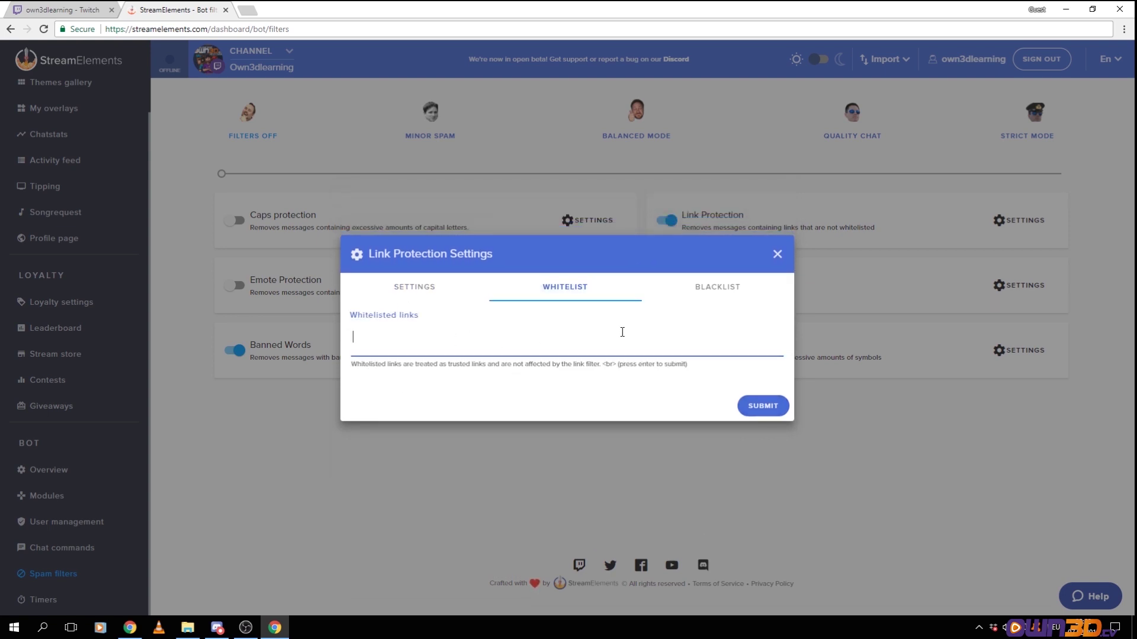
pyautogui.click(777, 256)
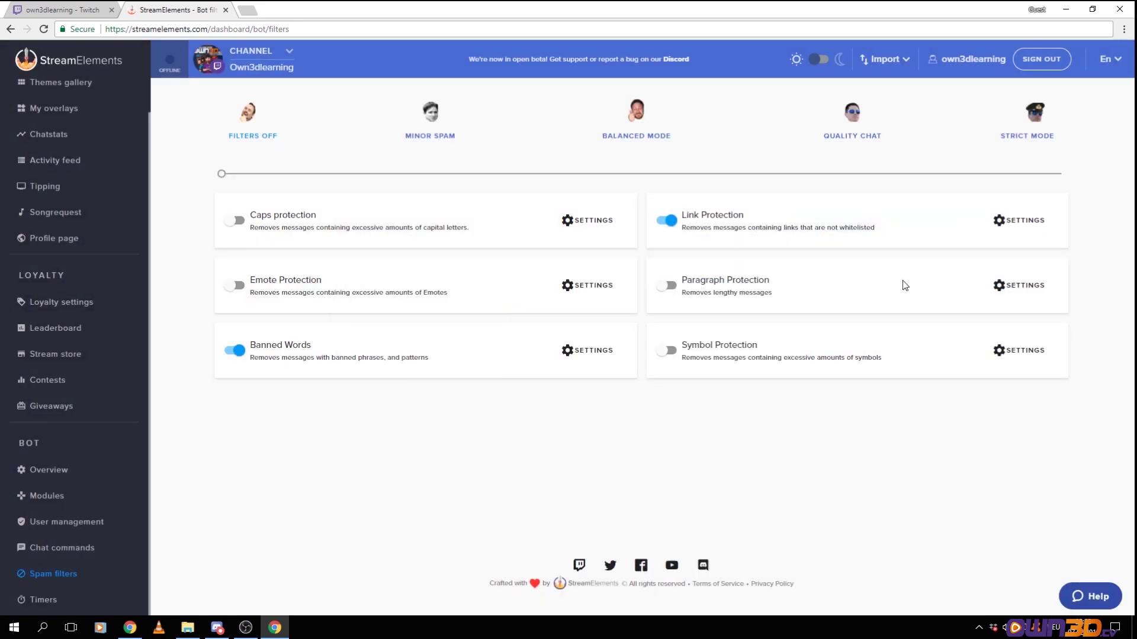
# Read the Paragraph and Symbol Protection descriptions, then go to the Timers page
pyautogui.moveTo(713, 292); pyautogui.dragTo(781, 300)
pyautogui.moveTo(688, 358); pyautogui.dragTo(923, 371)
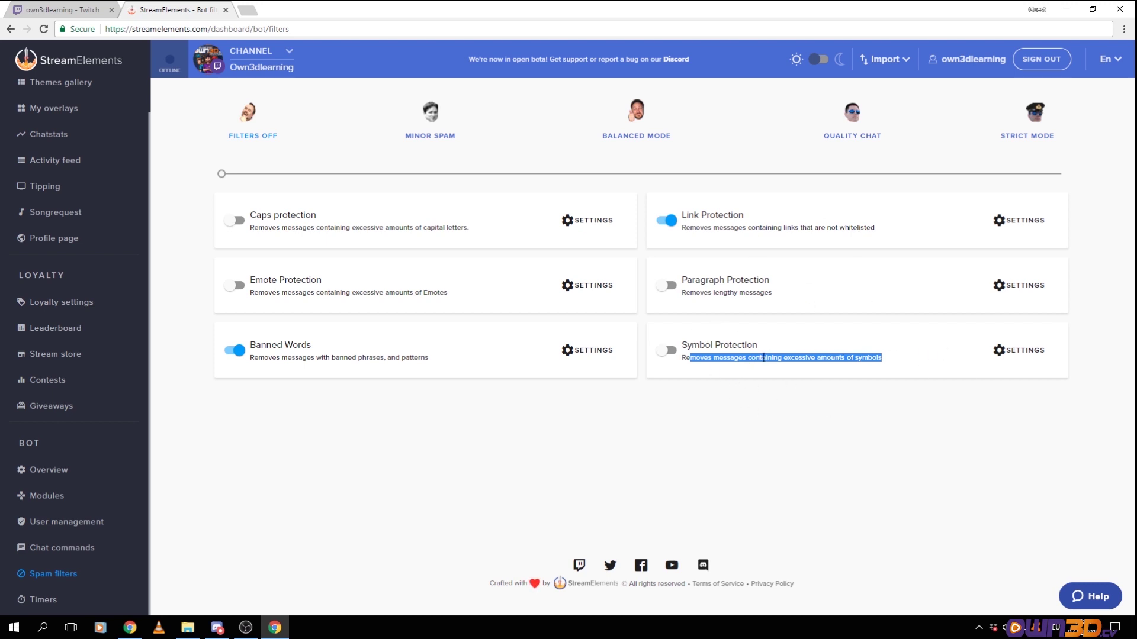
pyautogui.click(49, 600)
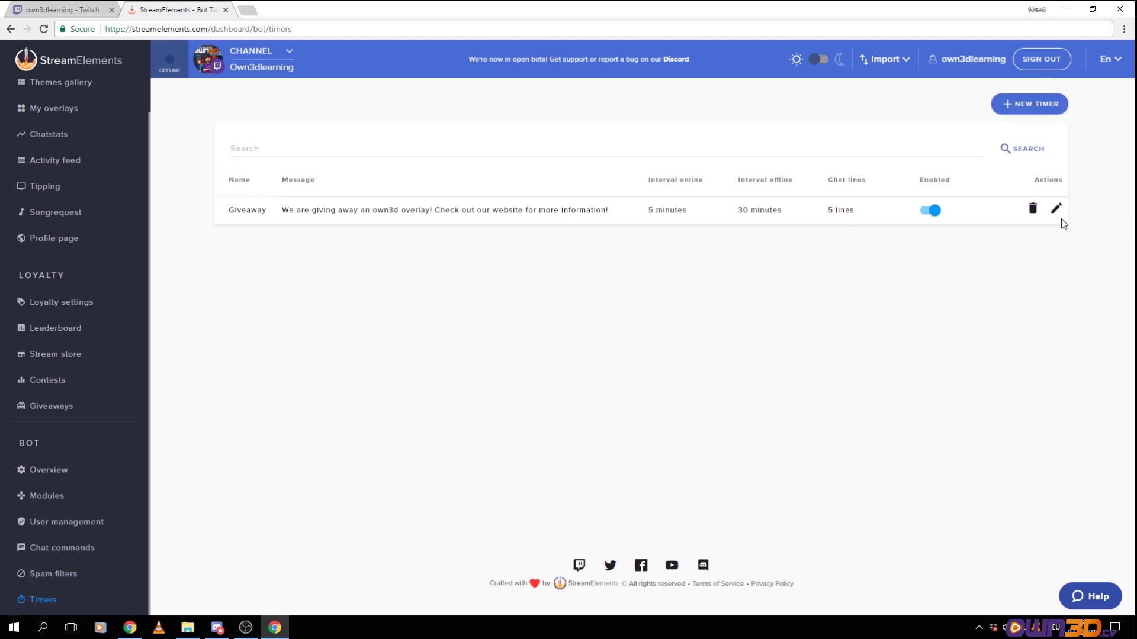
# Delete the existing Giveaway timer and start a new timer
pyautogui.click(1032, 208)
pyautogui.click(633, 358)
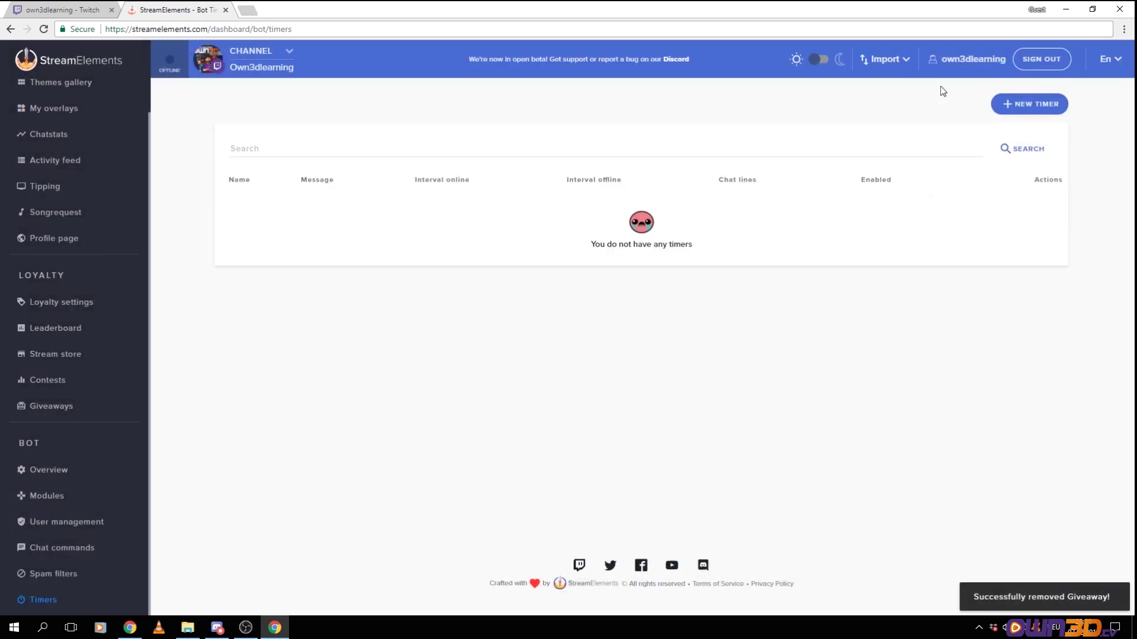
pyautogui.click(1015, 101)
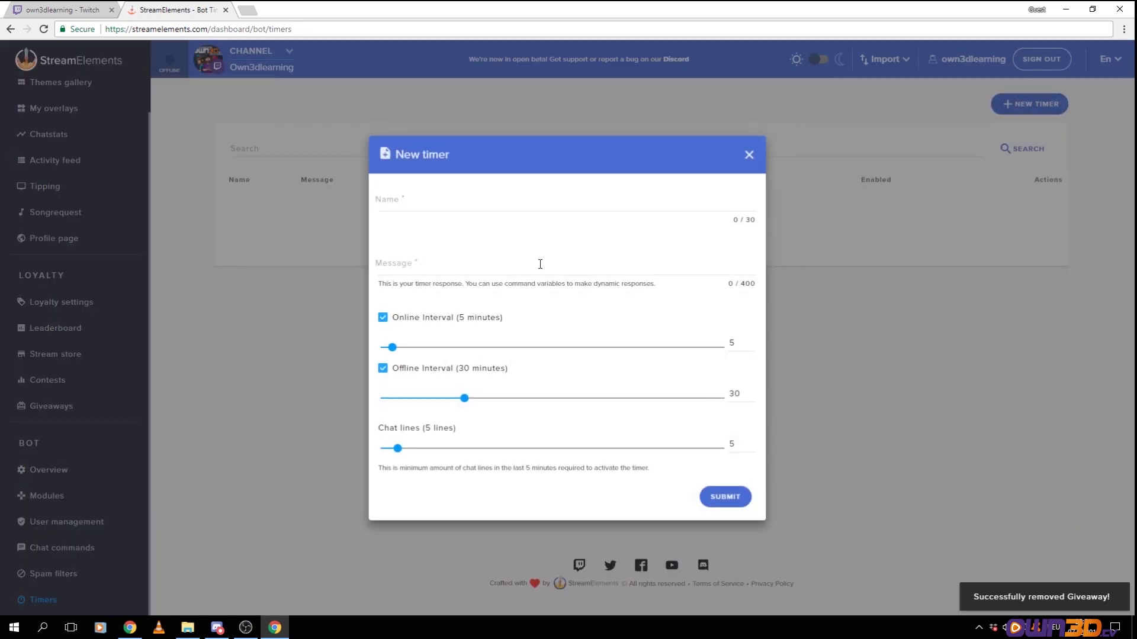
# Name the timer 'Giveaway' with message 'We are giving away an own3d.tv overlay! Check our website for more information'
pyautogui.click(437, 203)
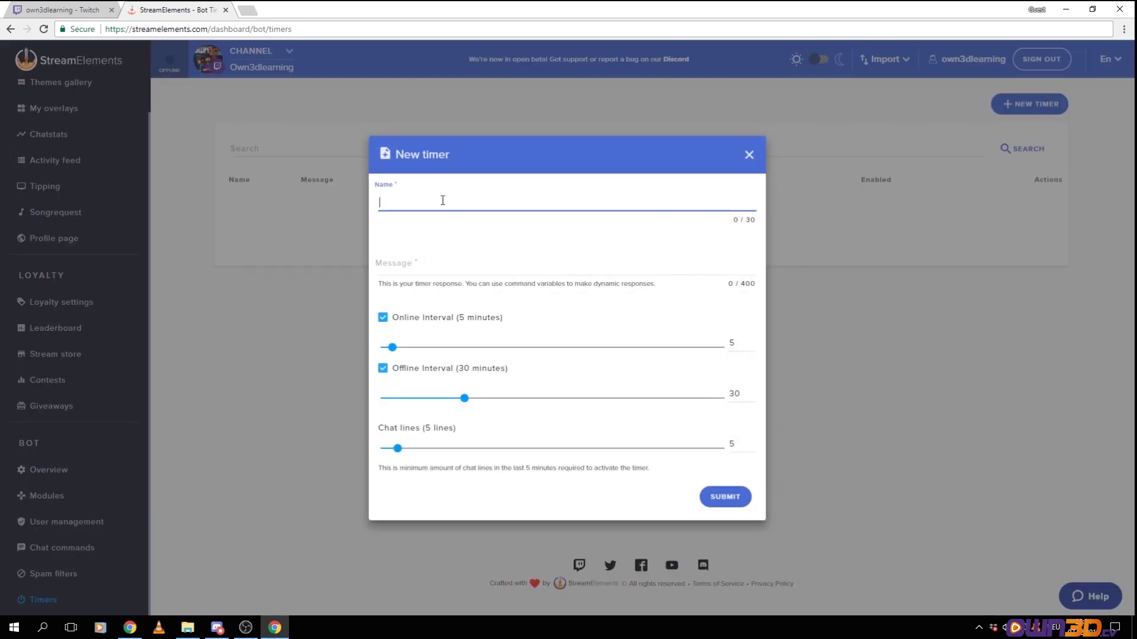
pyautogui.write('Giveaway')
pyautogui.click(425, 267)
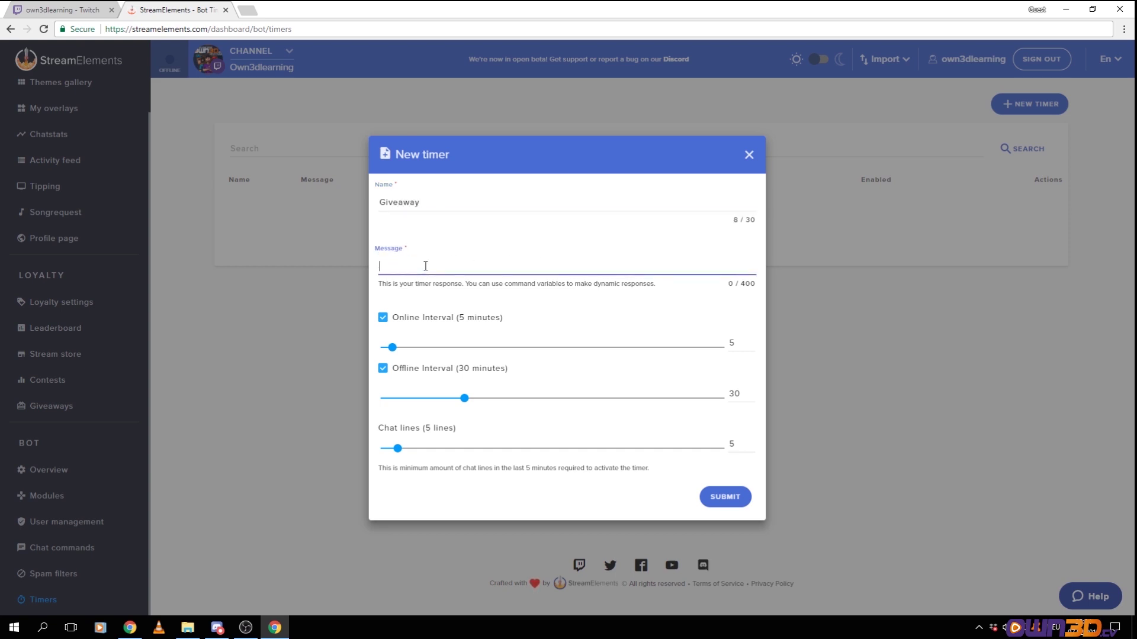
pyautogui.write('We are gvin')
pyautogui.press('BackSpace')
pyautogui.press('BackSpace')
pyautogui.write('iving away an own3d')
pyautogui.press('BackSpace')
pyautogui.write('.tv overlay! Check our')
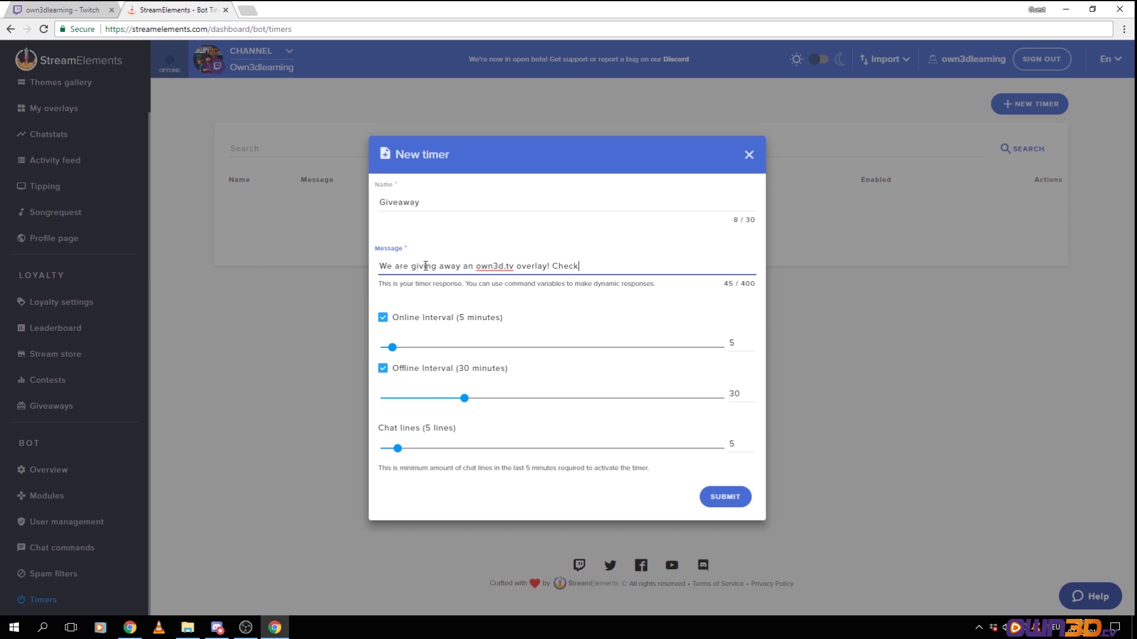
pyautogui.write('website for more information!')
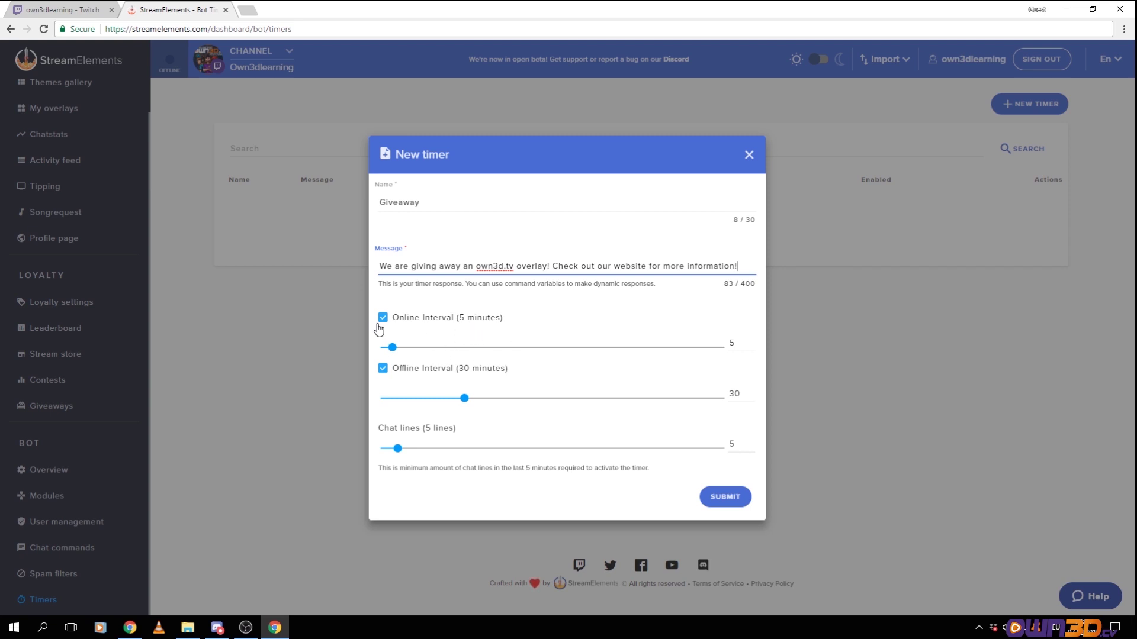
# Set the Giveaway timer's online interval to 16 minutes, disable the offline interval, and save it
pyautogui.moveTo(425, 267); pyautogui.dragTo(465, 268)
pyautogui.click(478, 270)
pyautogui.moveTo(393, 348); pyautogui.dragTo(421, 350)
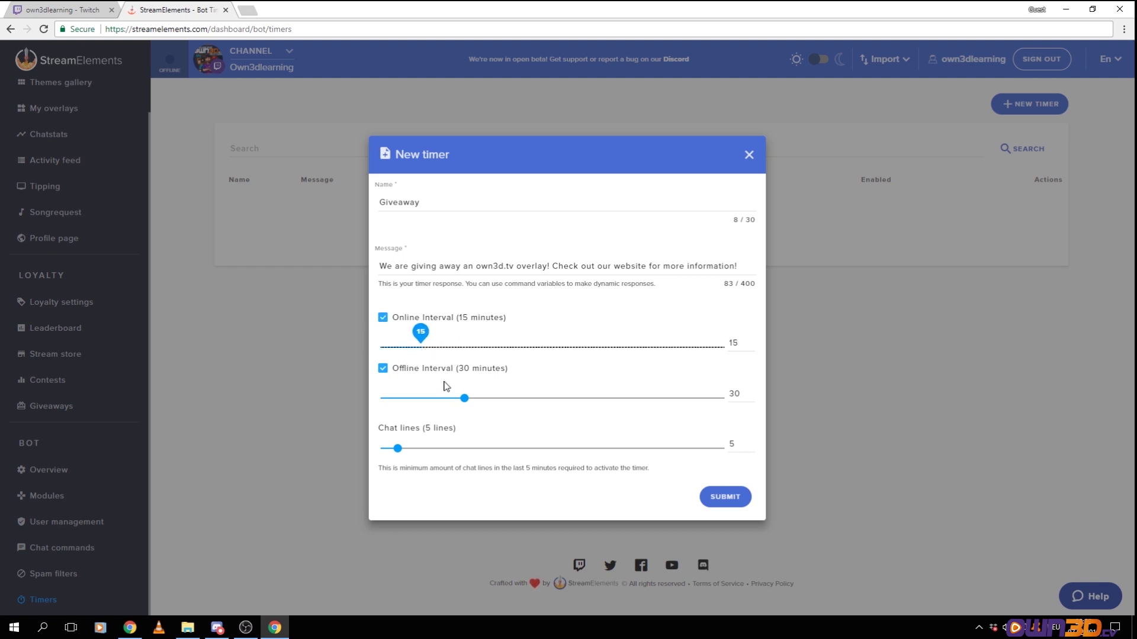
pyautogui.moveTo(420, 346); pyautogui.dragTo(381, 347)
pyautogui.click(424, 347)
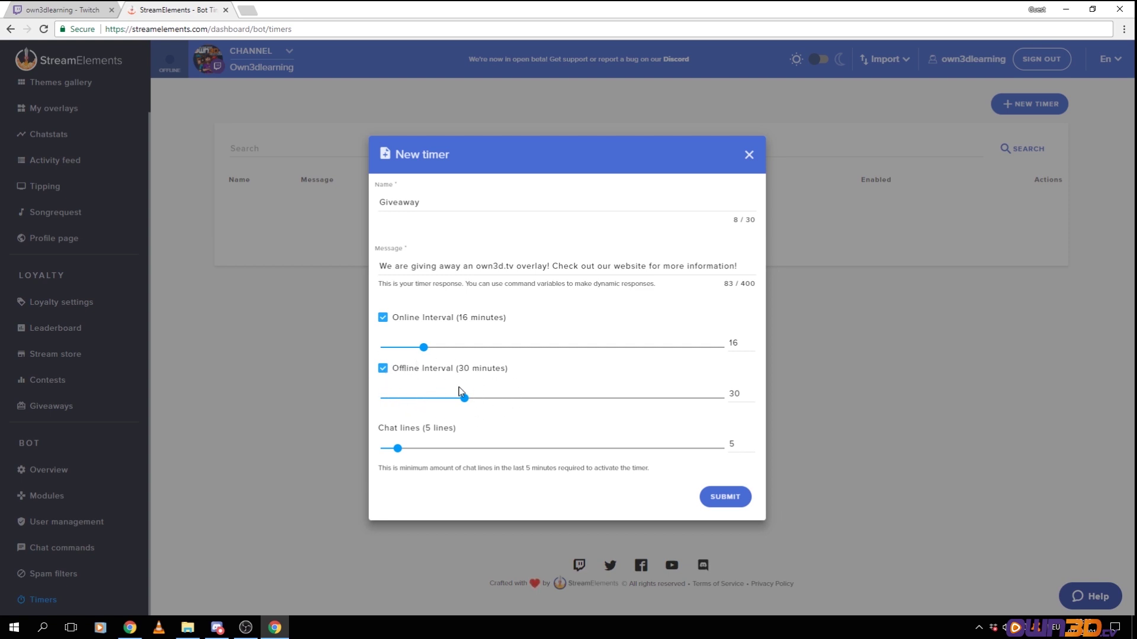
pyautogui.click(383, 369)
pyautogui.moveTo(399, 268); pyautogui.dragTo(695, 273)
pyautogui.click(518, 271)
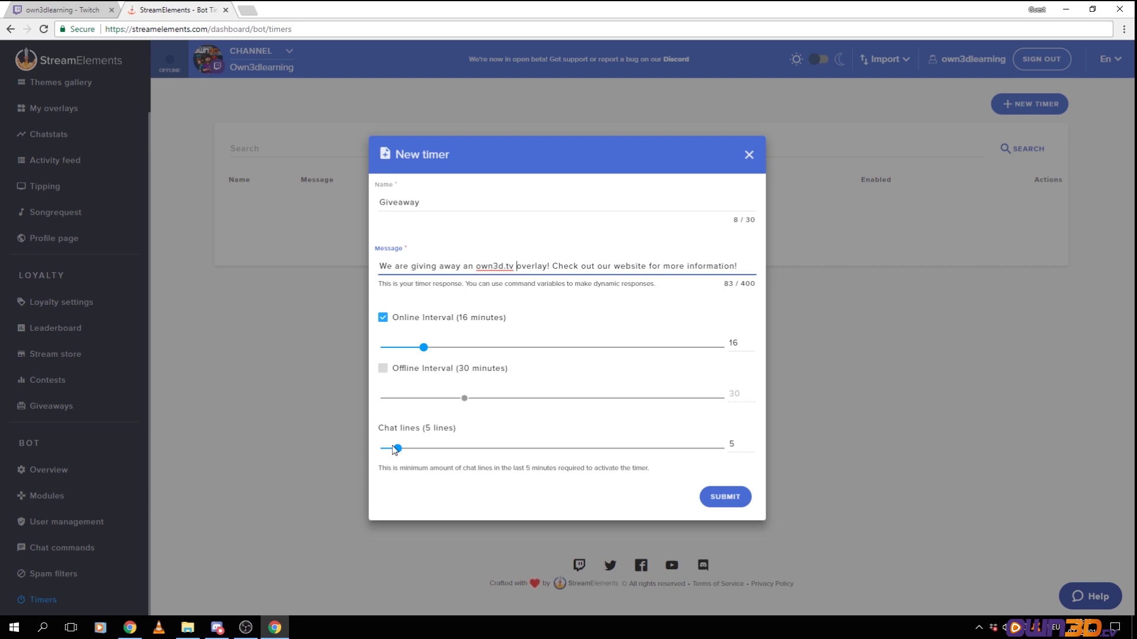
pyautogui.click(715, 498)
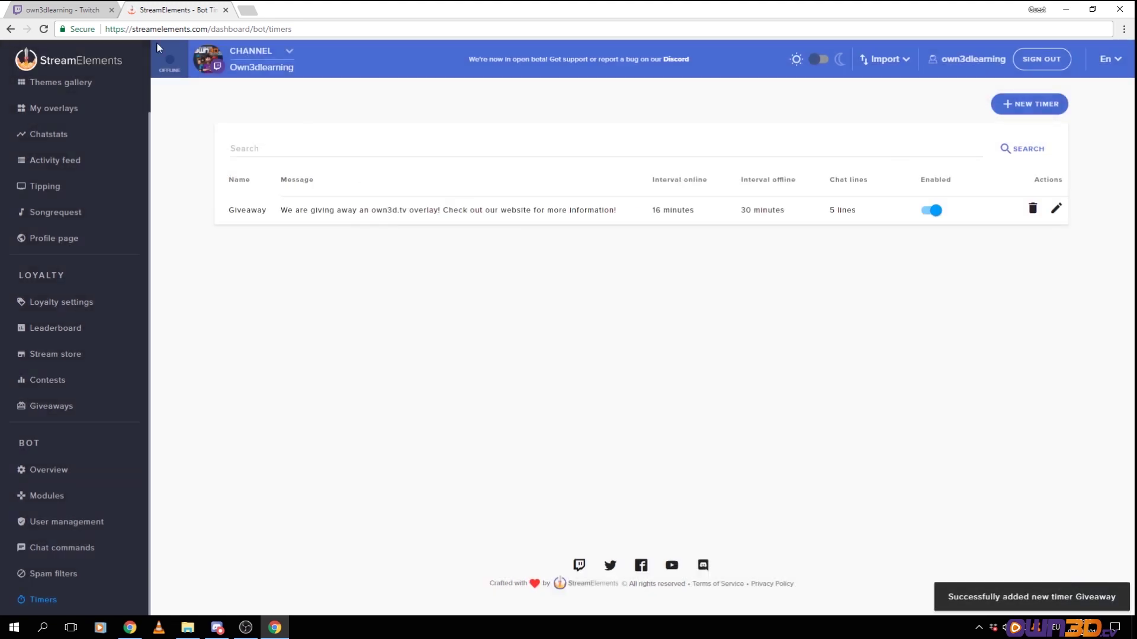
# Look over the Twitch channel tab, then open the Giveaway timer's edit form
pyautogui.click(65, 9)
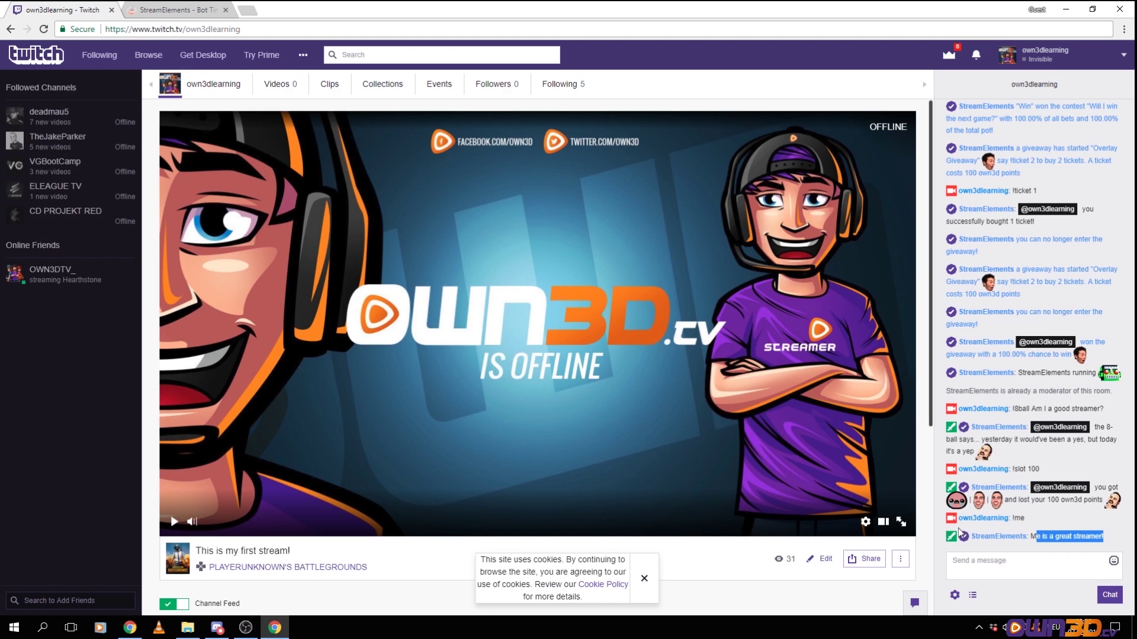
pyautogui.click(1064, 536)
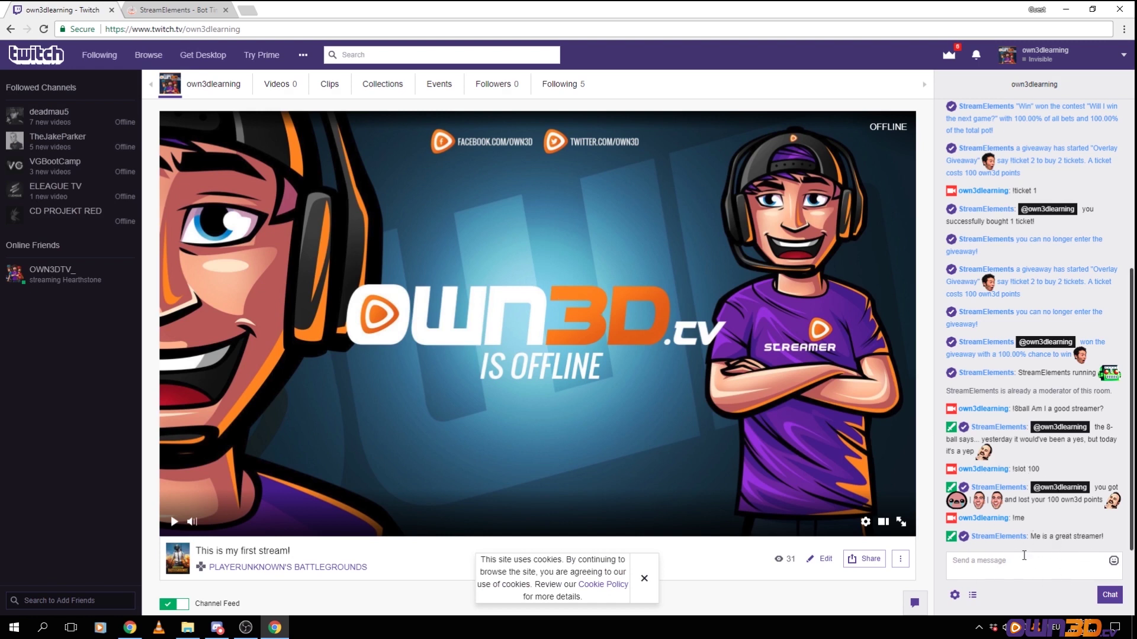
pyautogui.click(167, 8)
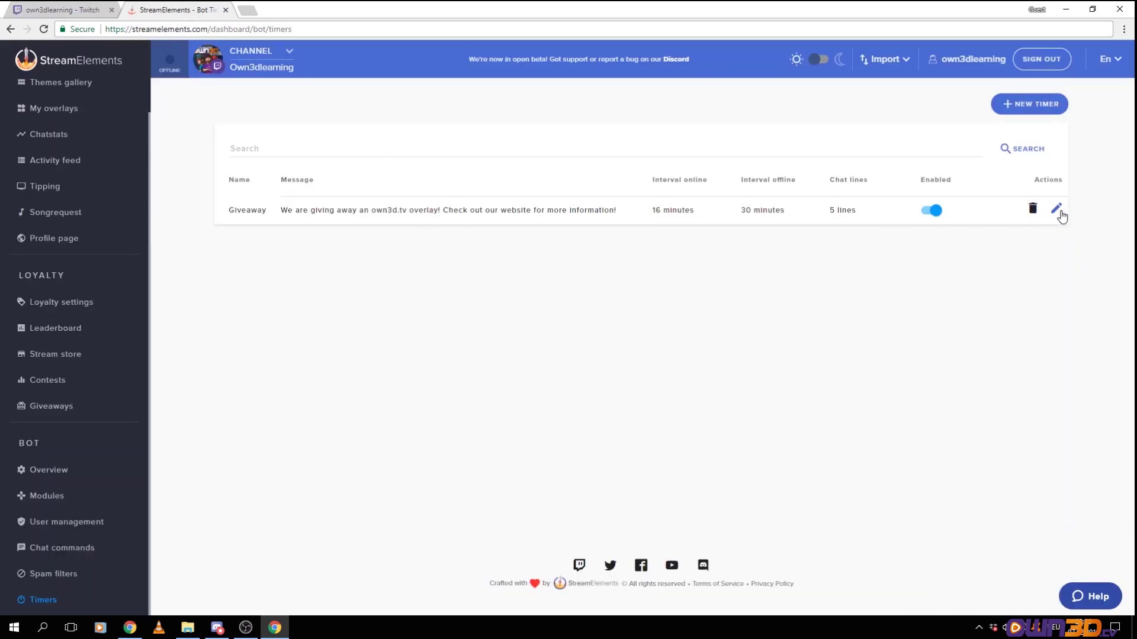
pyautogui.click(1057, 209)
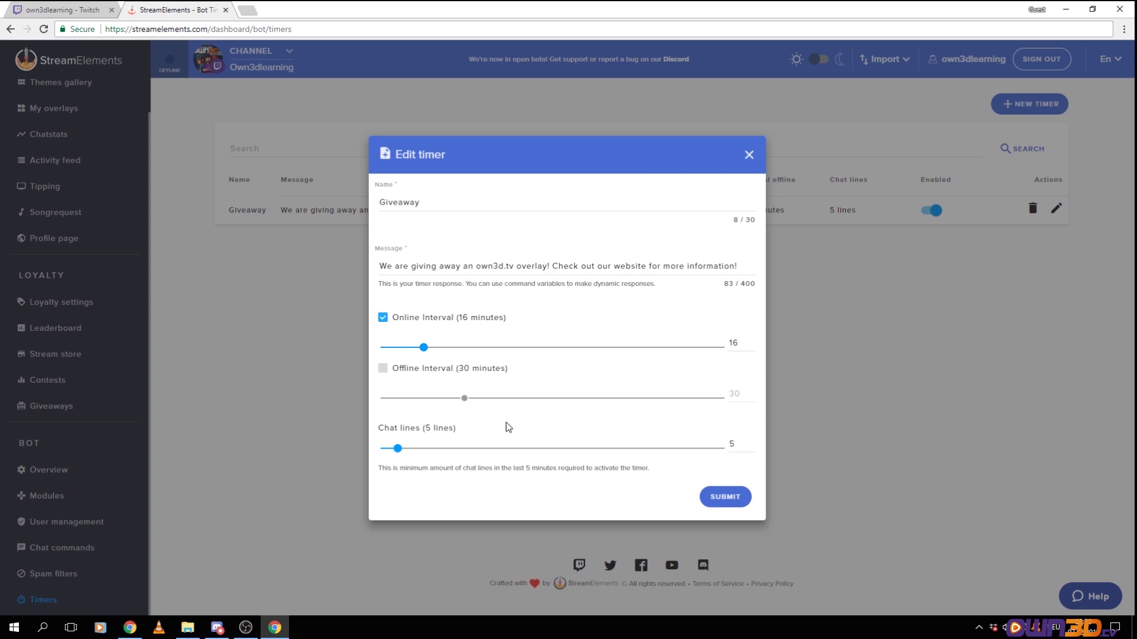